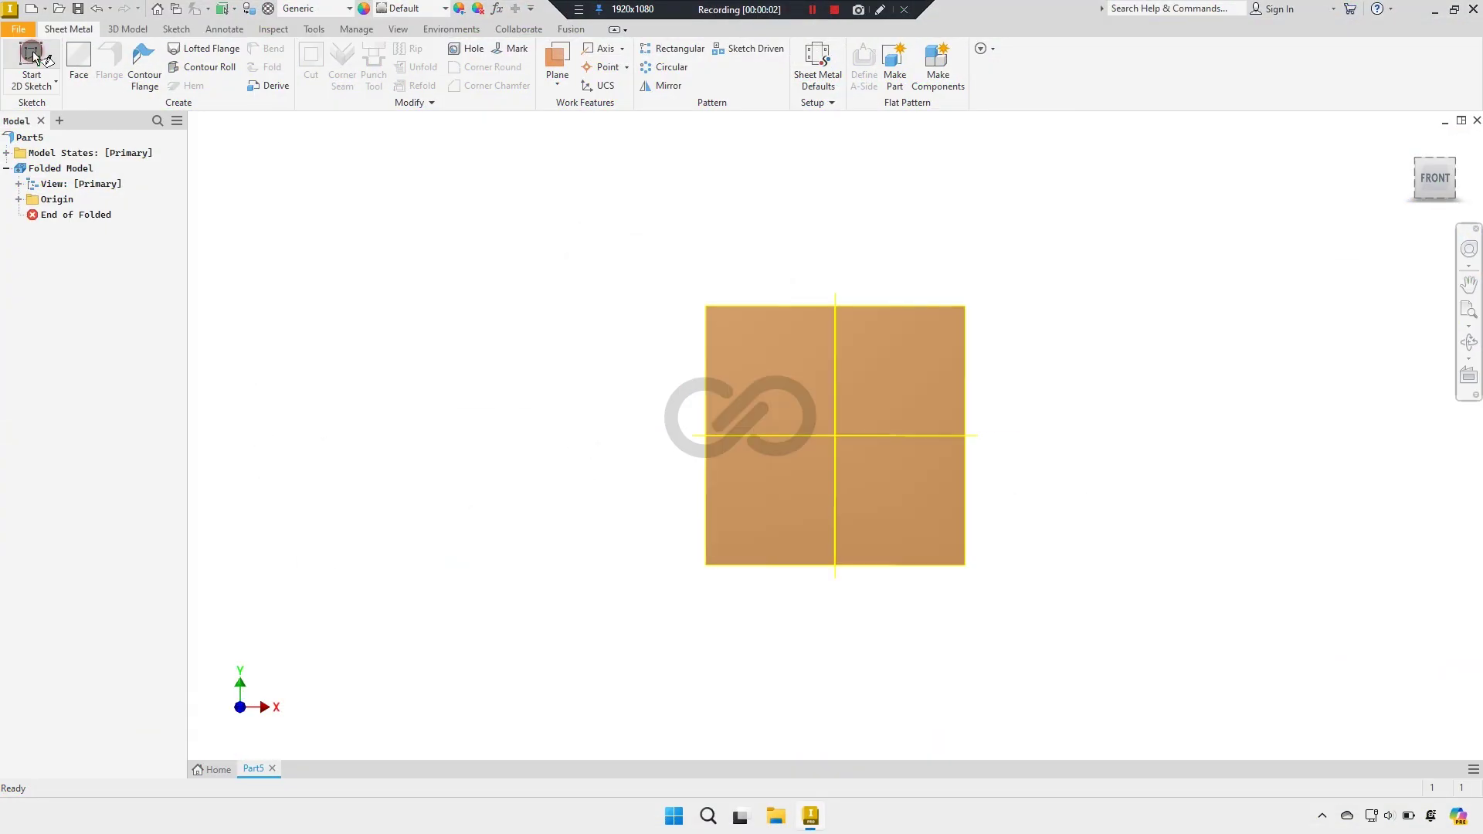
Step: Start a 2D sketch on the XY origin plane
click(35, 57)
click(732, 226)
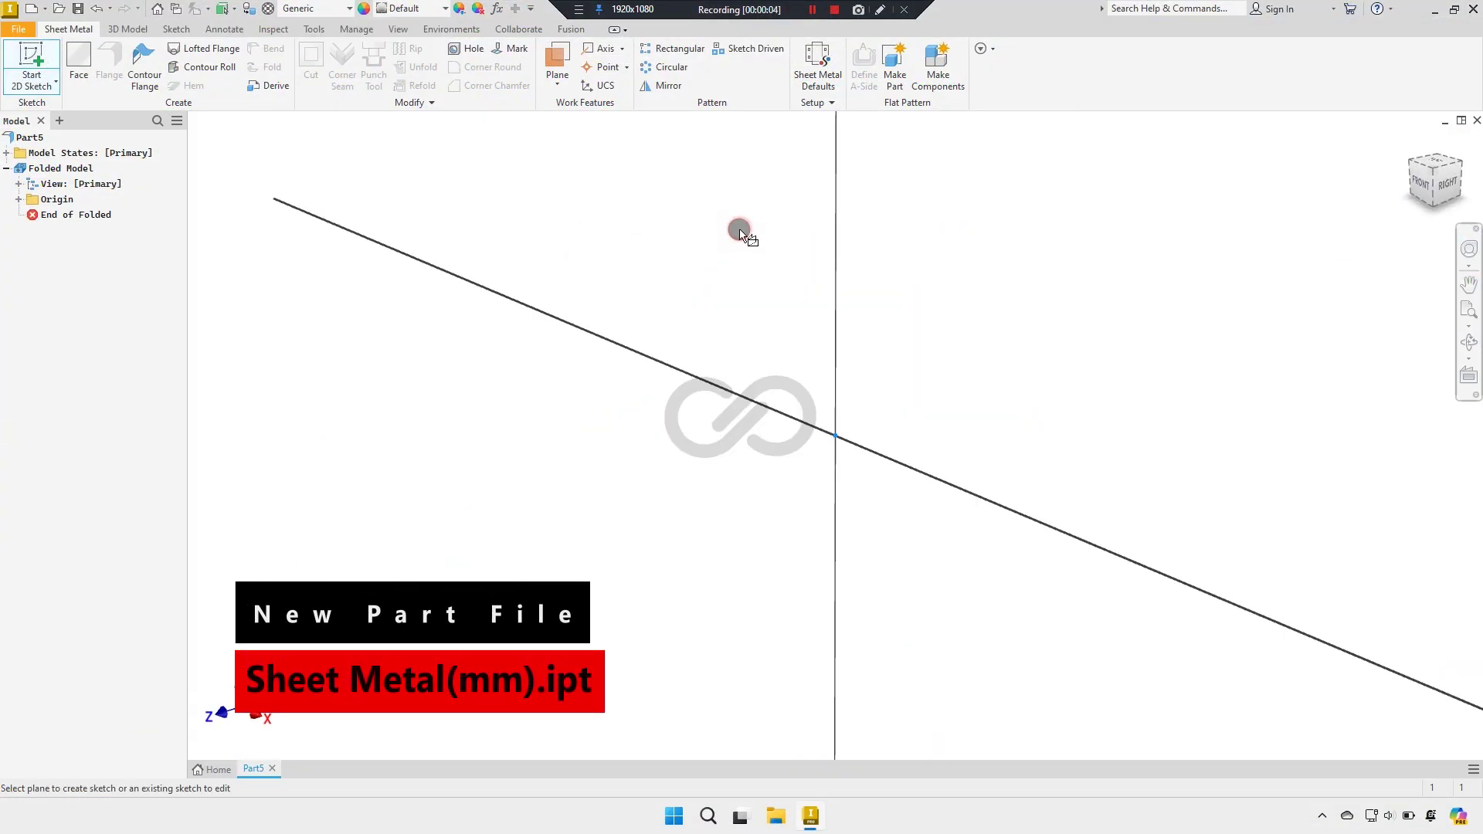
Step: Add user parameters length = 165 mm and width = 50 mm
click(497, 8)
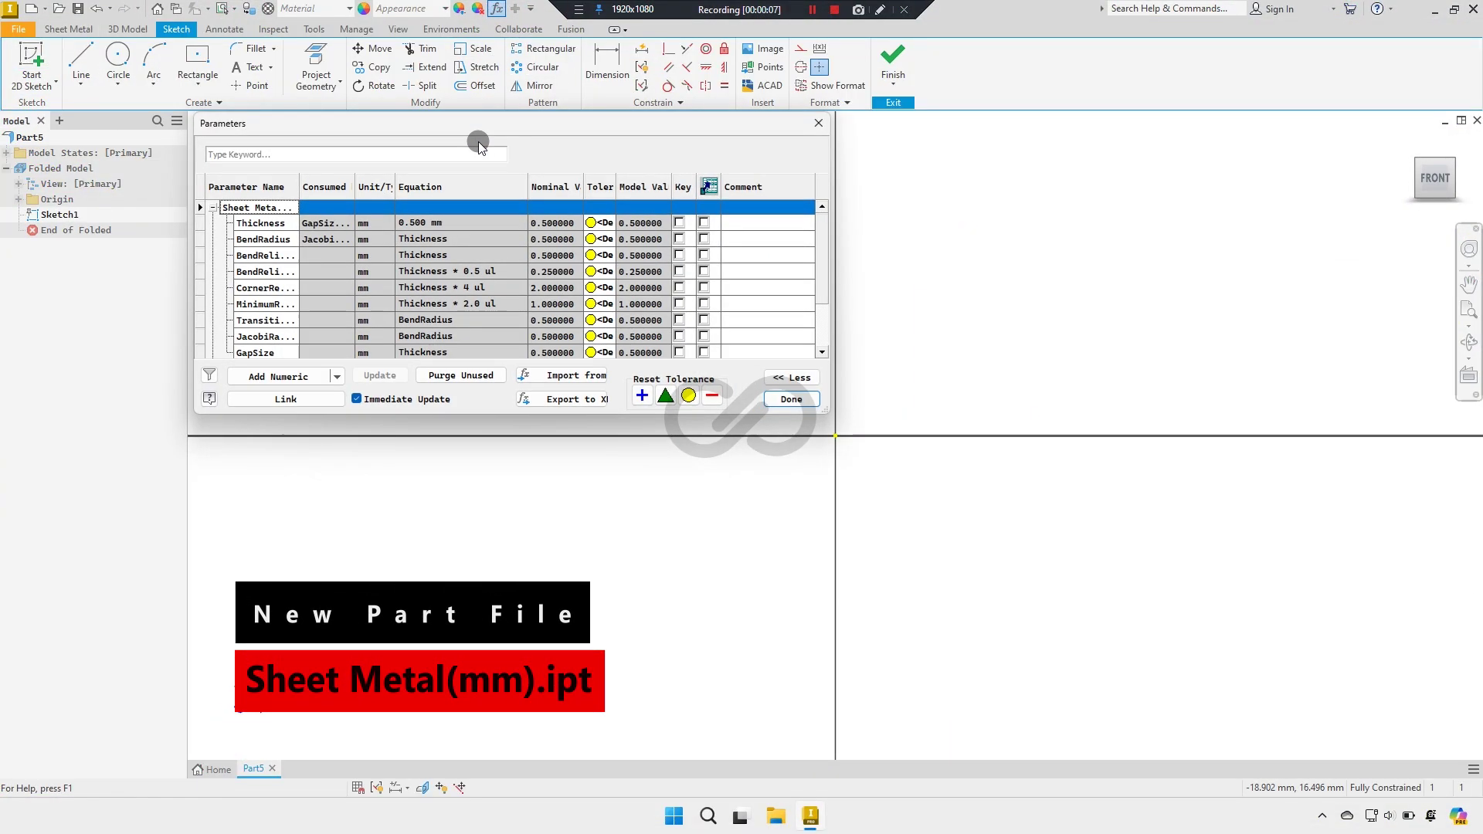
click(276, 377)
text(len)
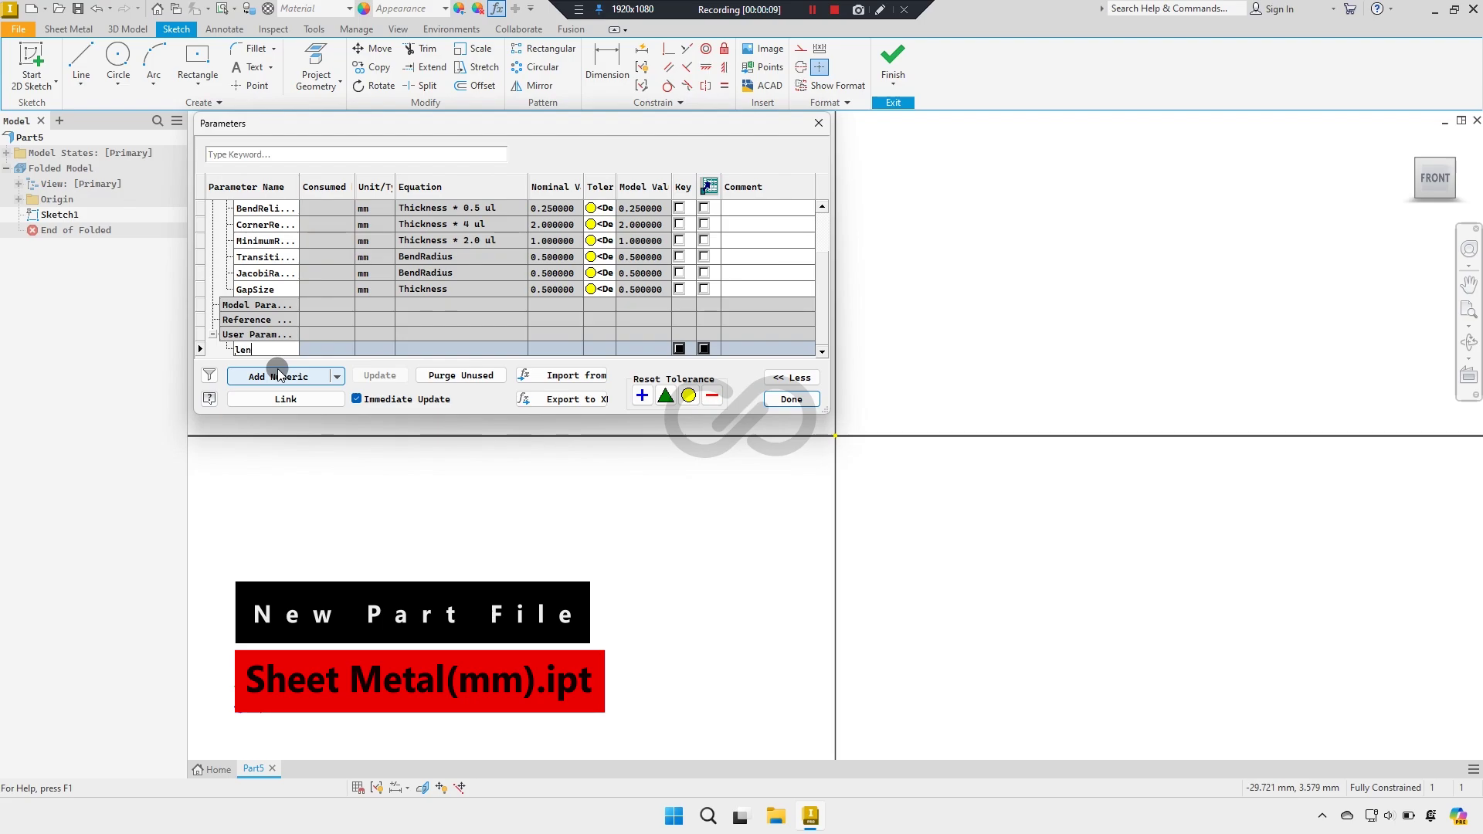
text(gth)
click(389, 350)
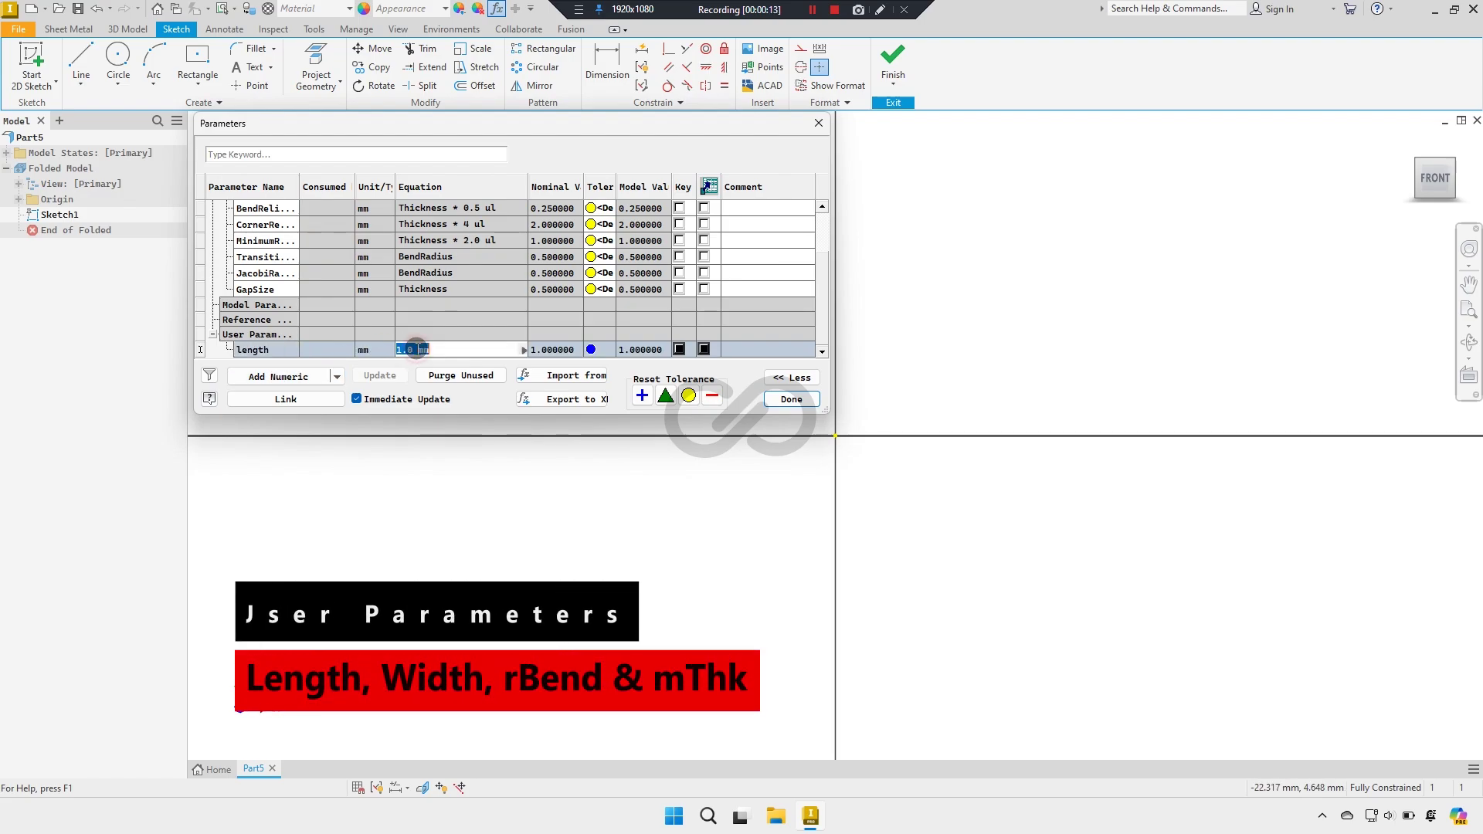
text(165)
key(Return)
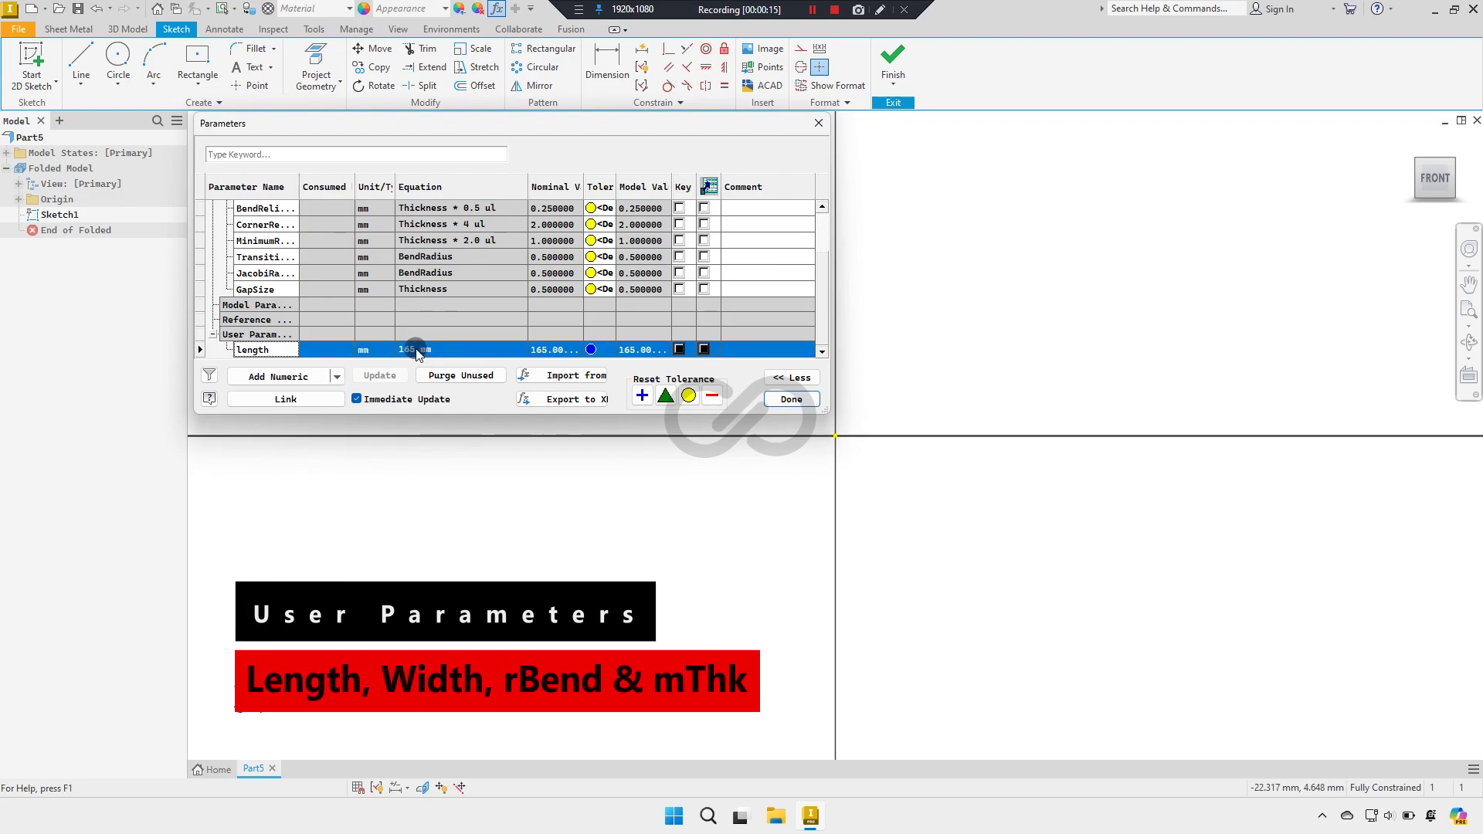
click(294, 378)
text(width)
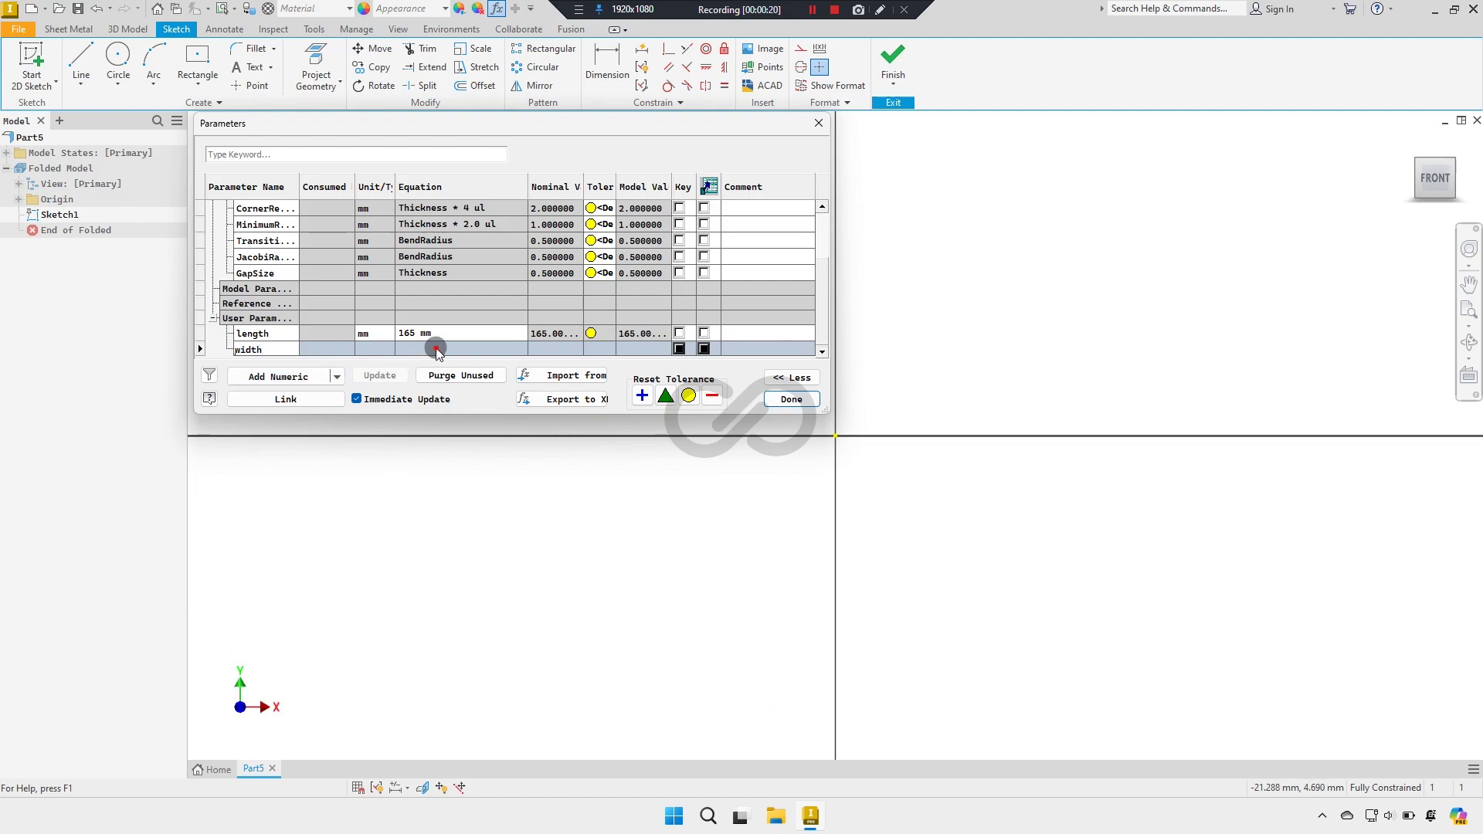
click(437, 349)
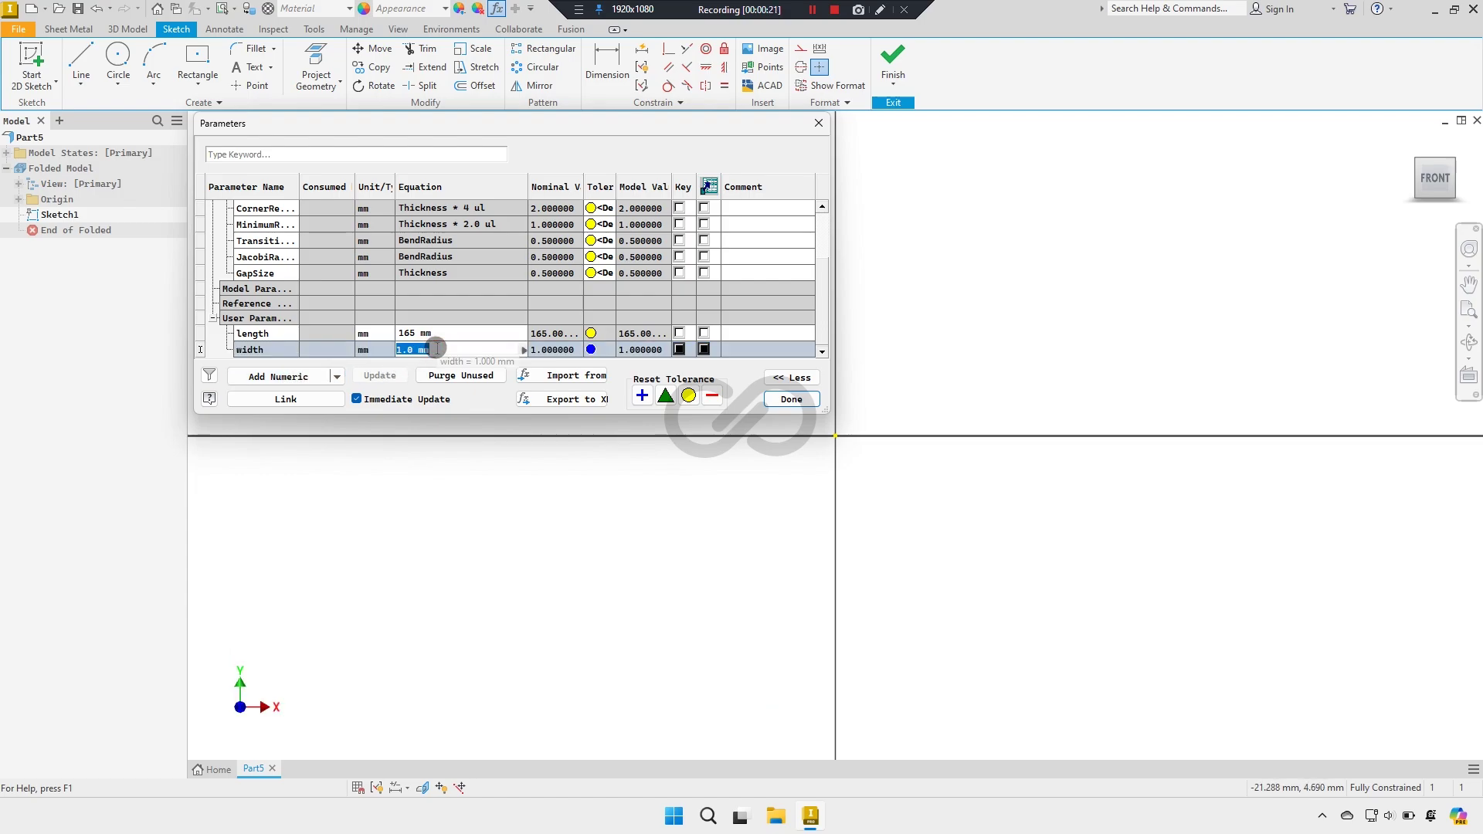
text(50)
click(431, 351)
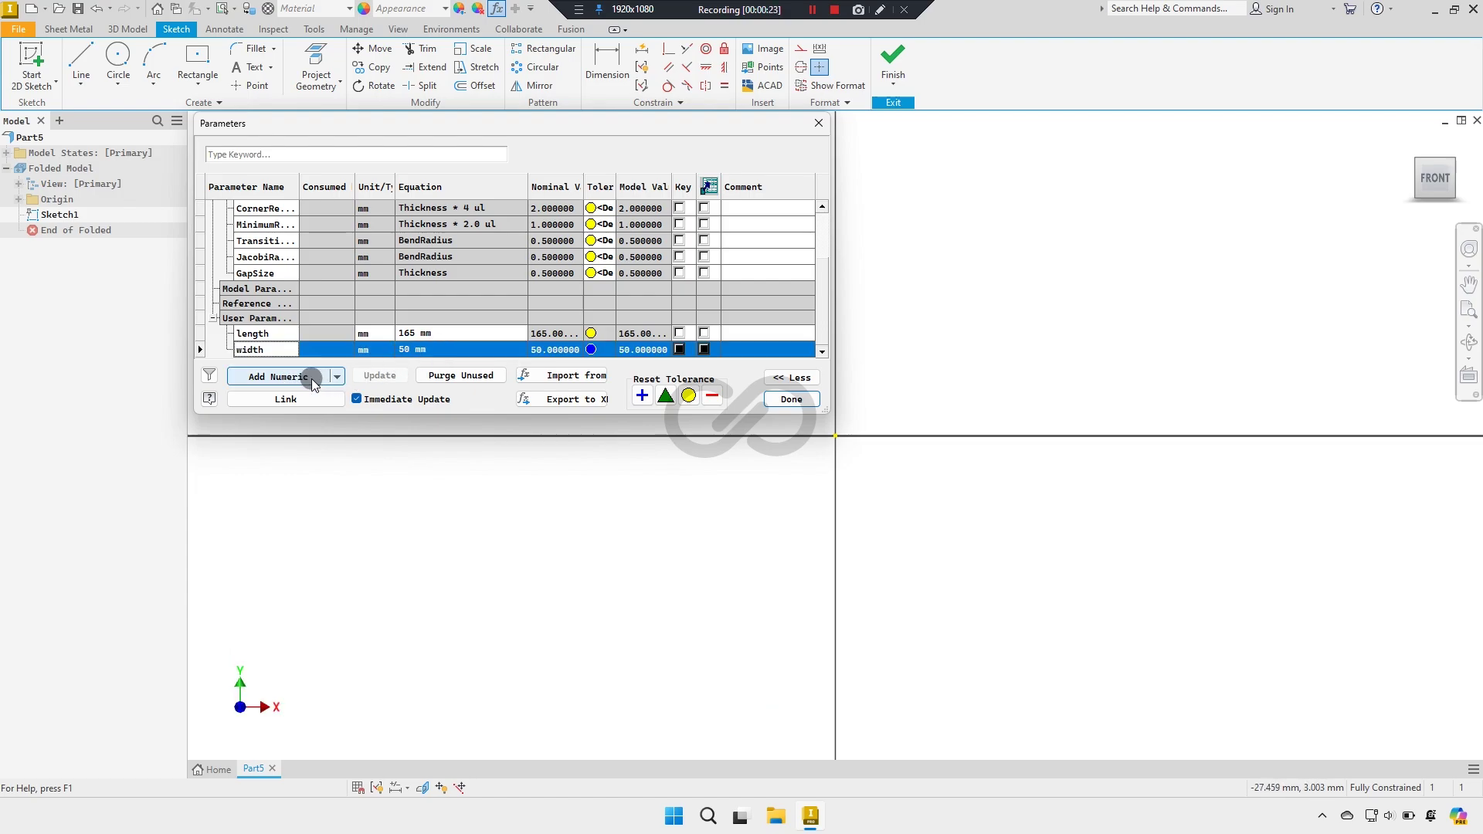
Step: Add user parameters rBend = 2.5 mm and mThk = 2.5 mm, then close the table
click(312, 378)
text(Bend)
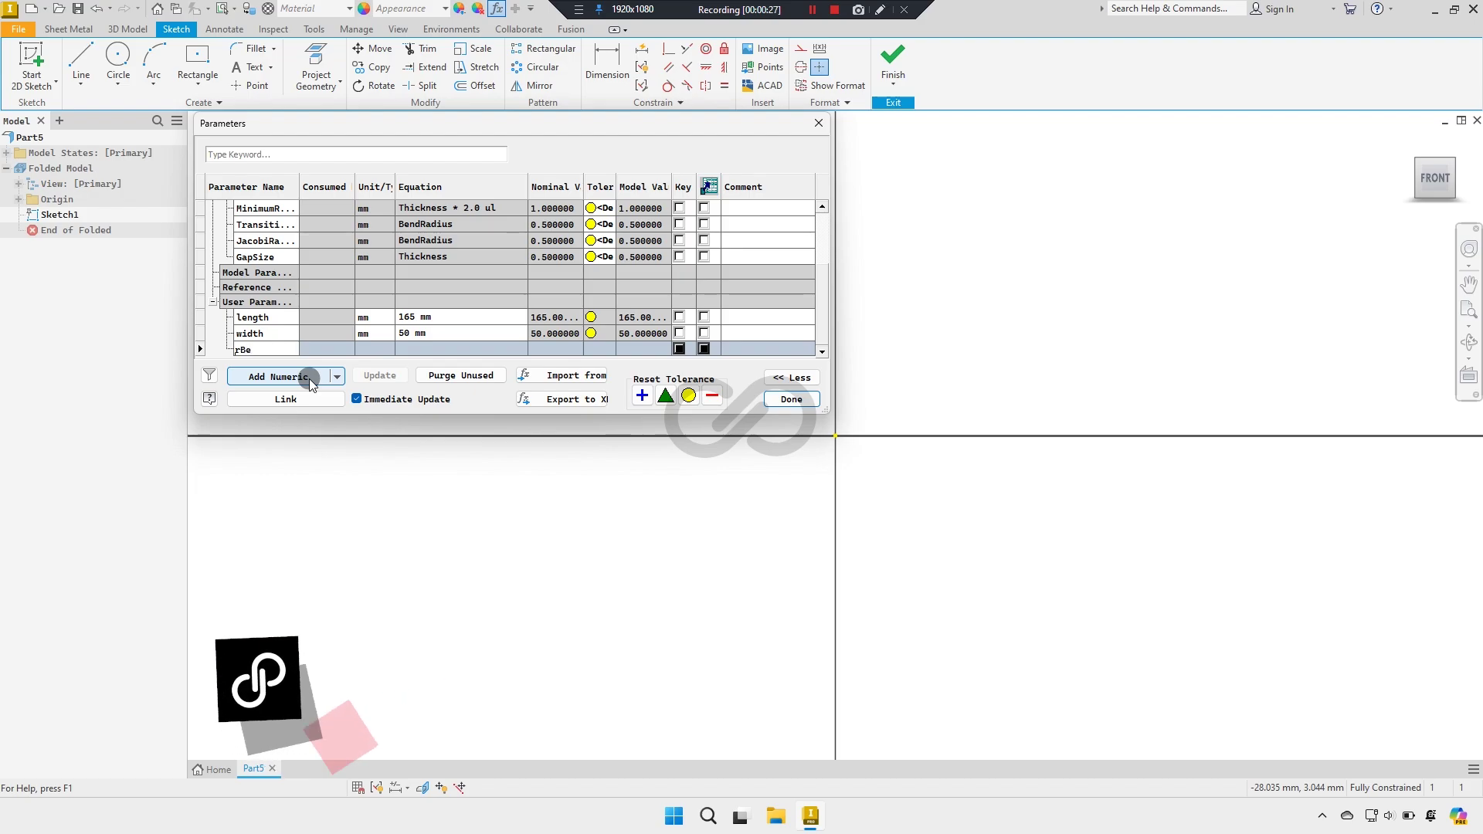
click(384, 360)
click(423, 350)
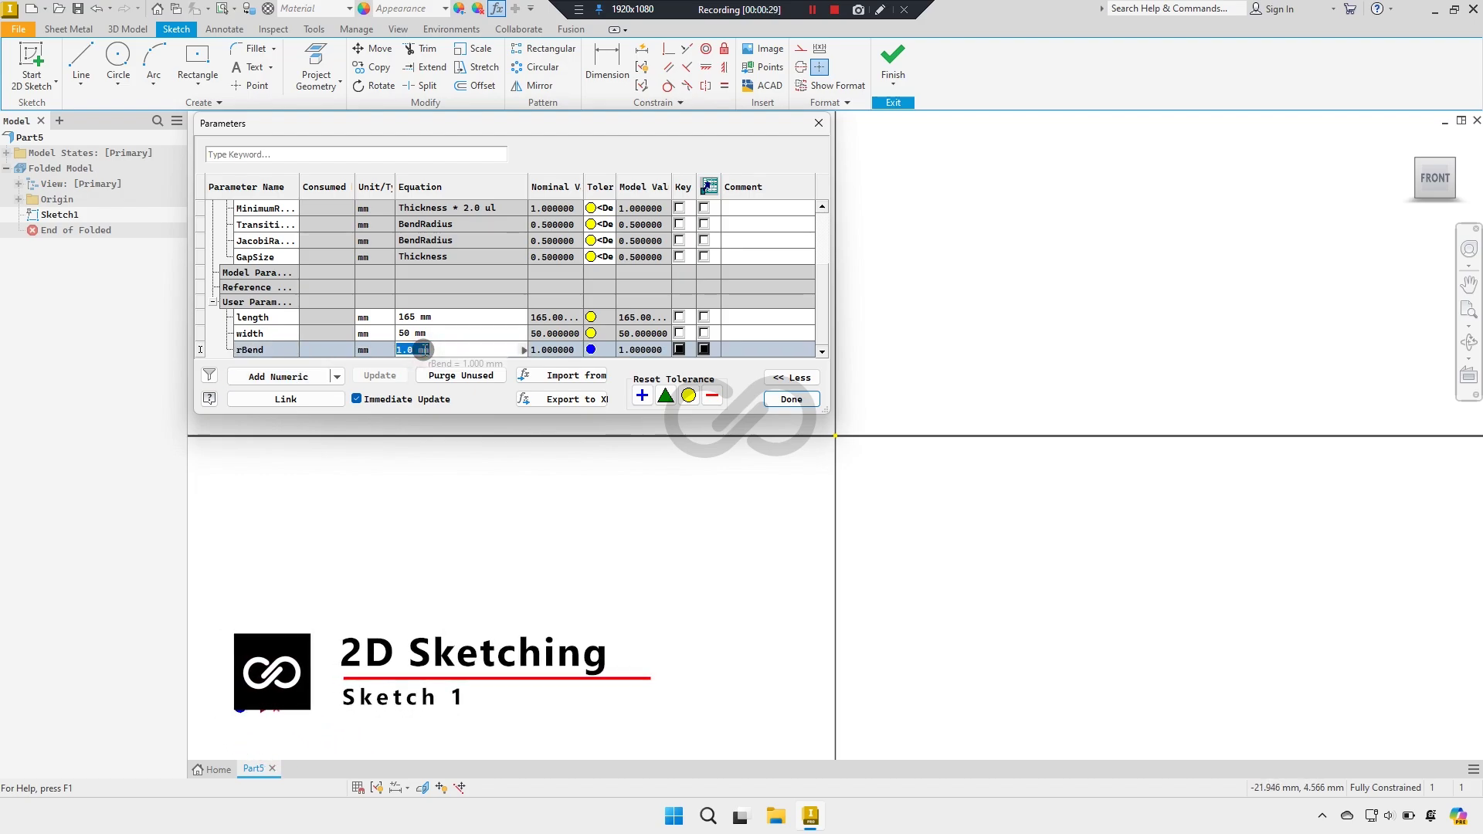
text(.5)
key(Return)
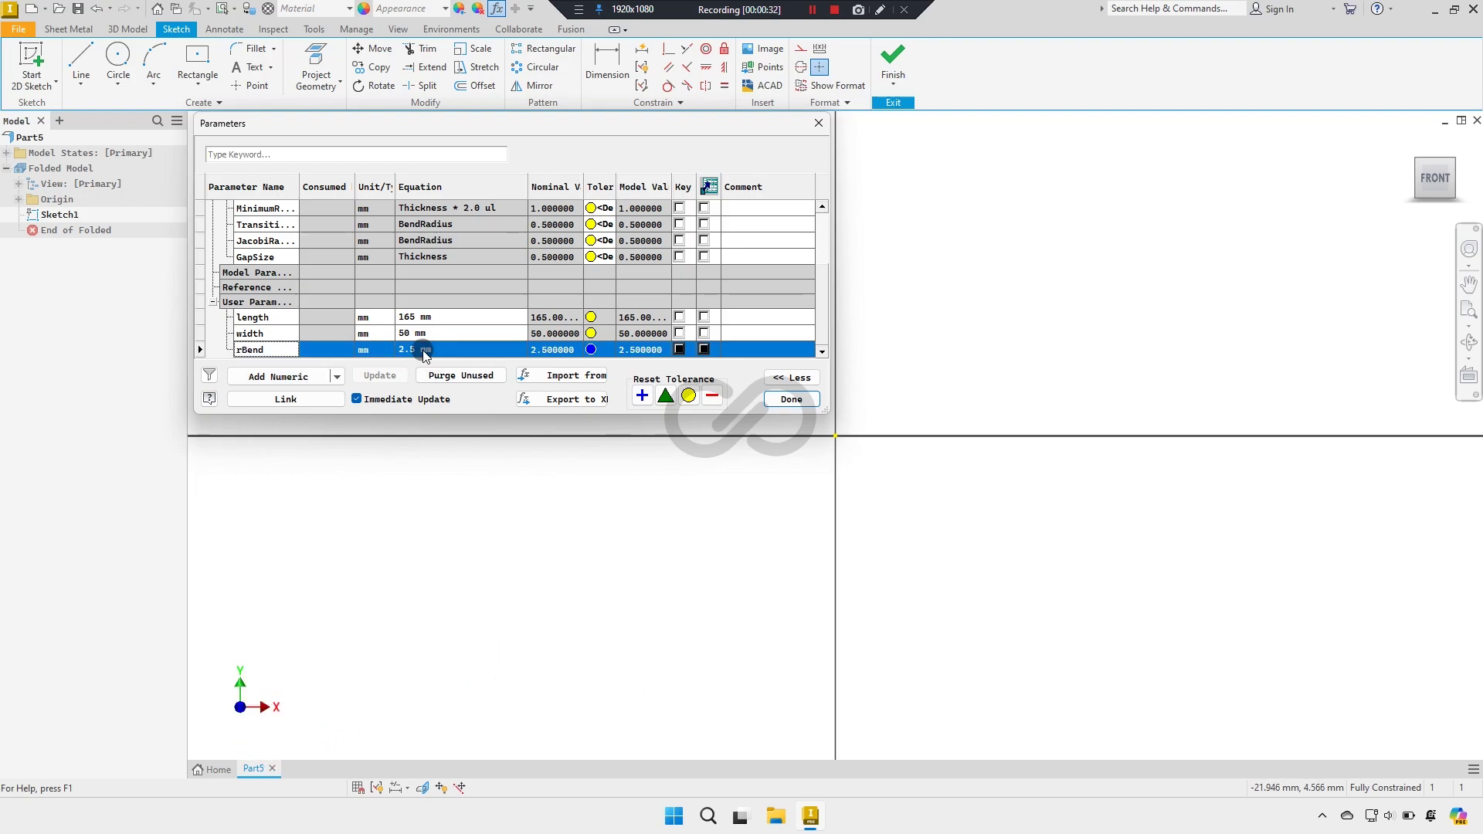
click(288, 377)
text(mThk)
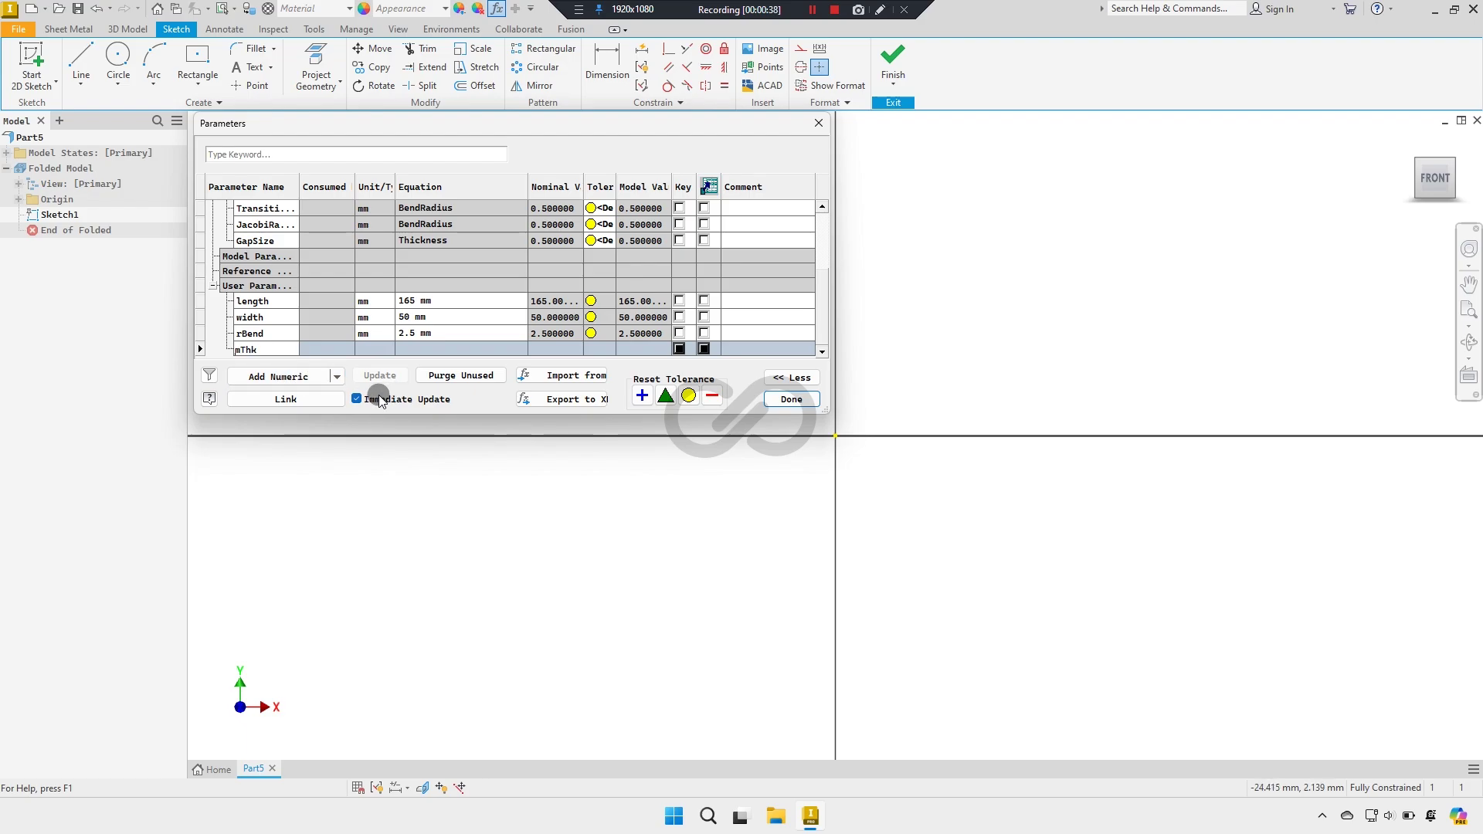
click(433, 350)
text(2.5)
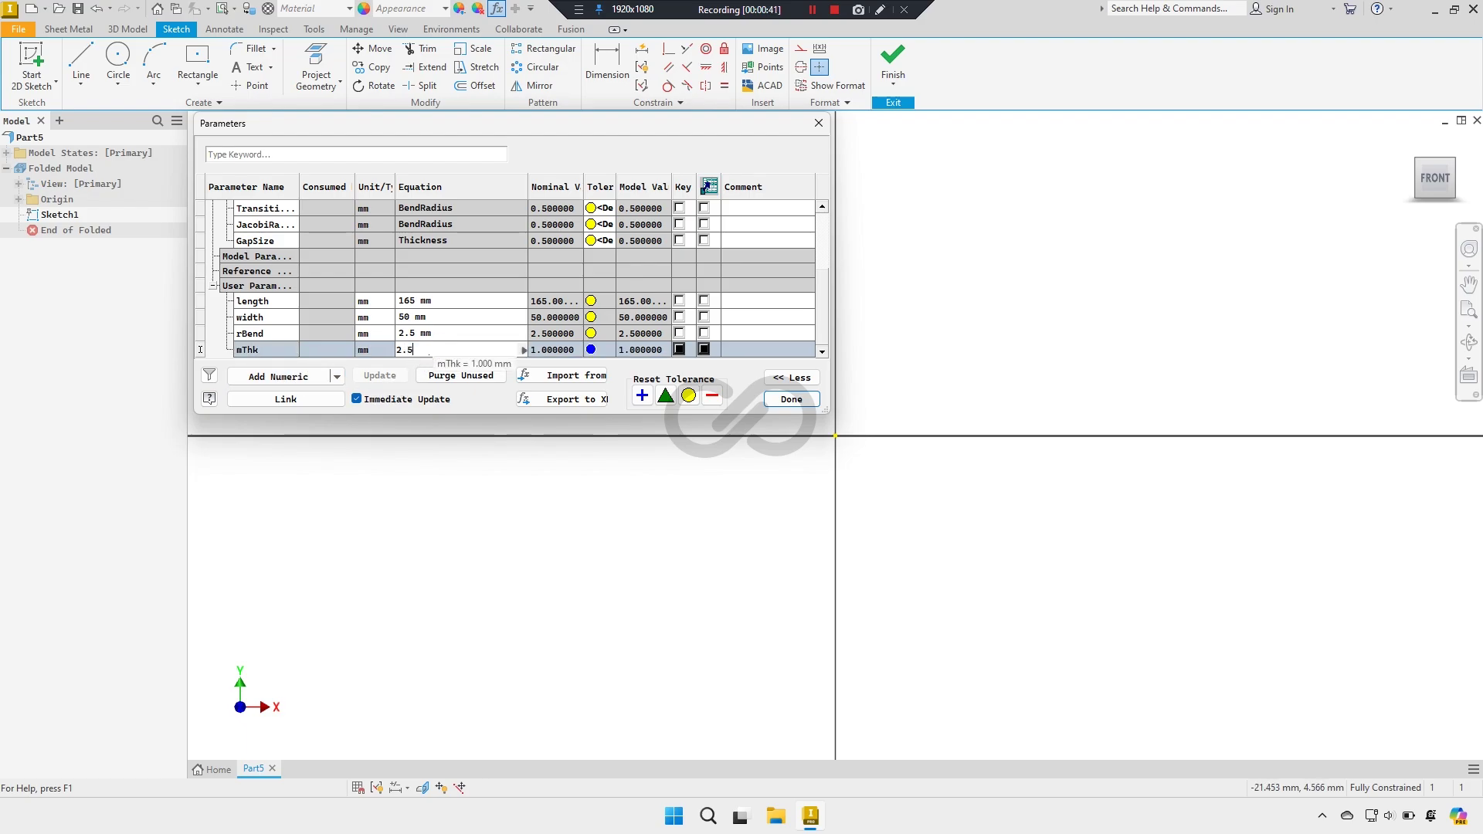
key(Return)
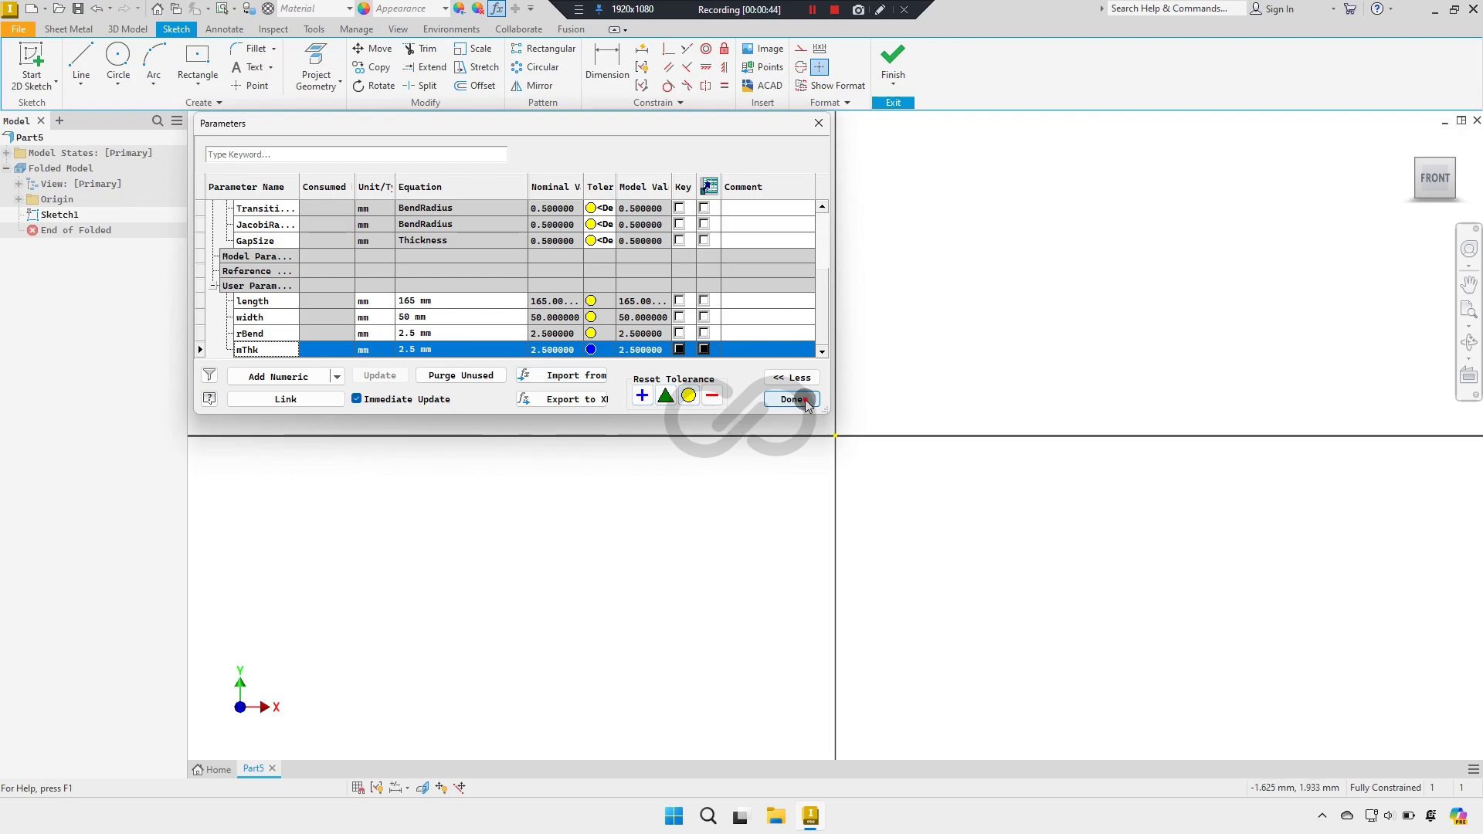
click(791, 398)
Step: Draw a 165 × 50 centre-point rectangle at the origin using length and width, then finish the sketch
click(207, 74)
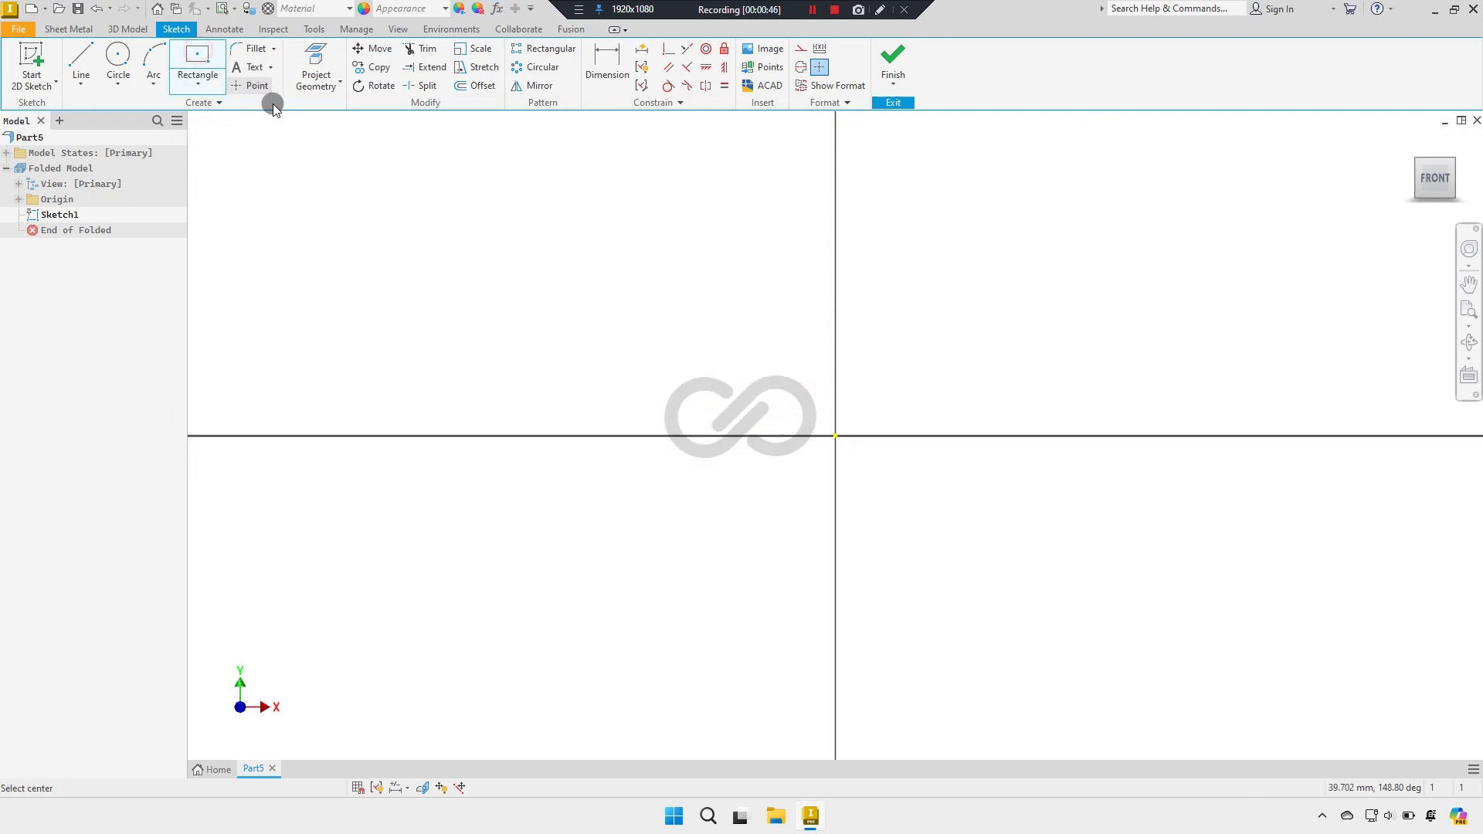
click(835, 435)
text(length)
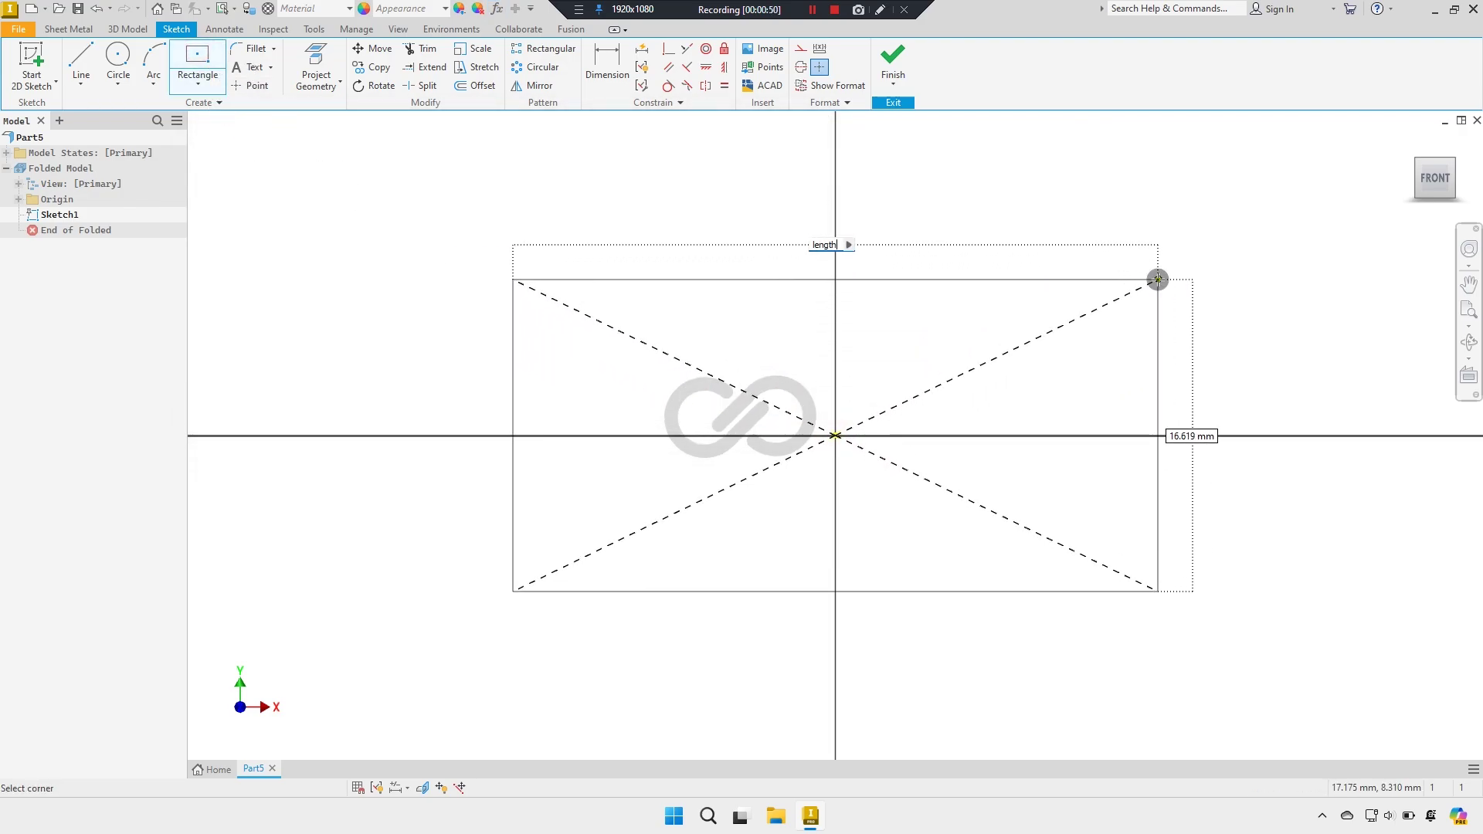
key(Tab)
text(width)
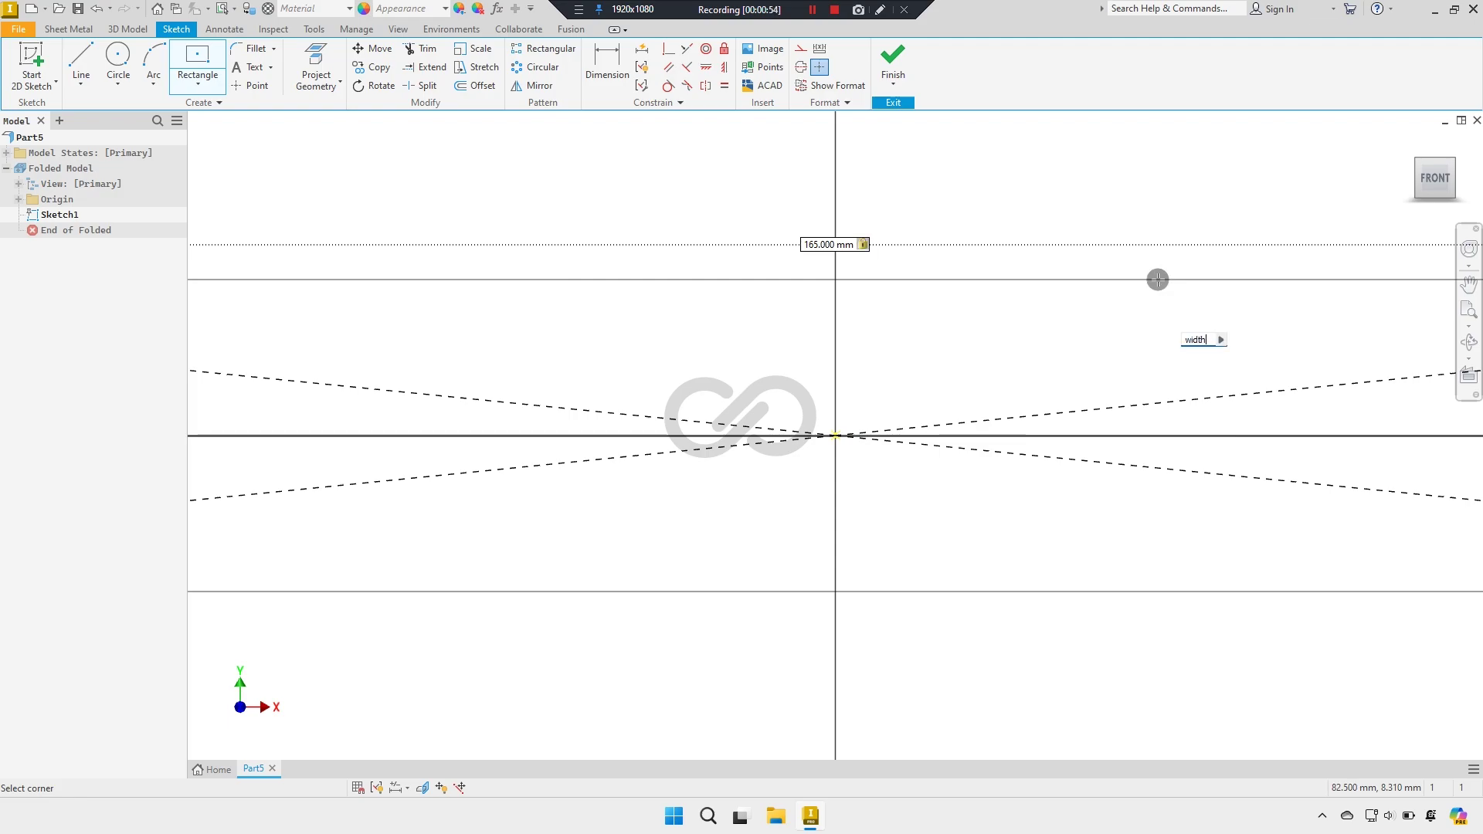
key(Return)
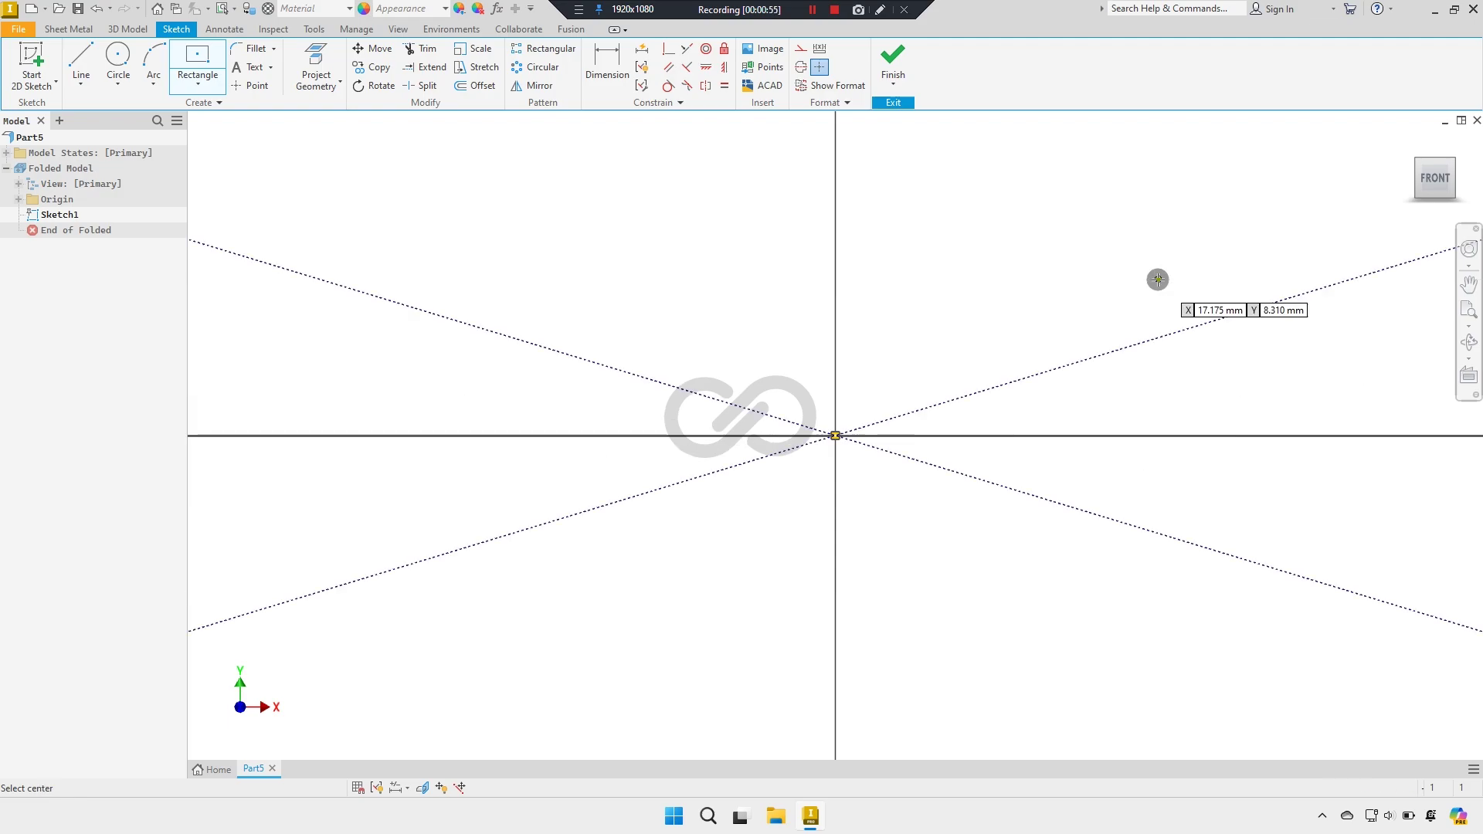
scroll(993, 265, down, 4)
scroll(1005, 289, down, 1)
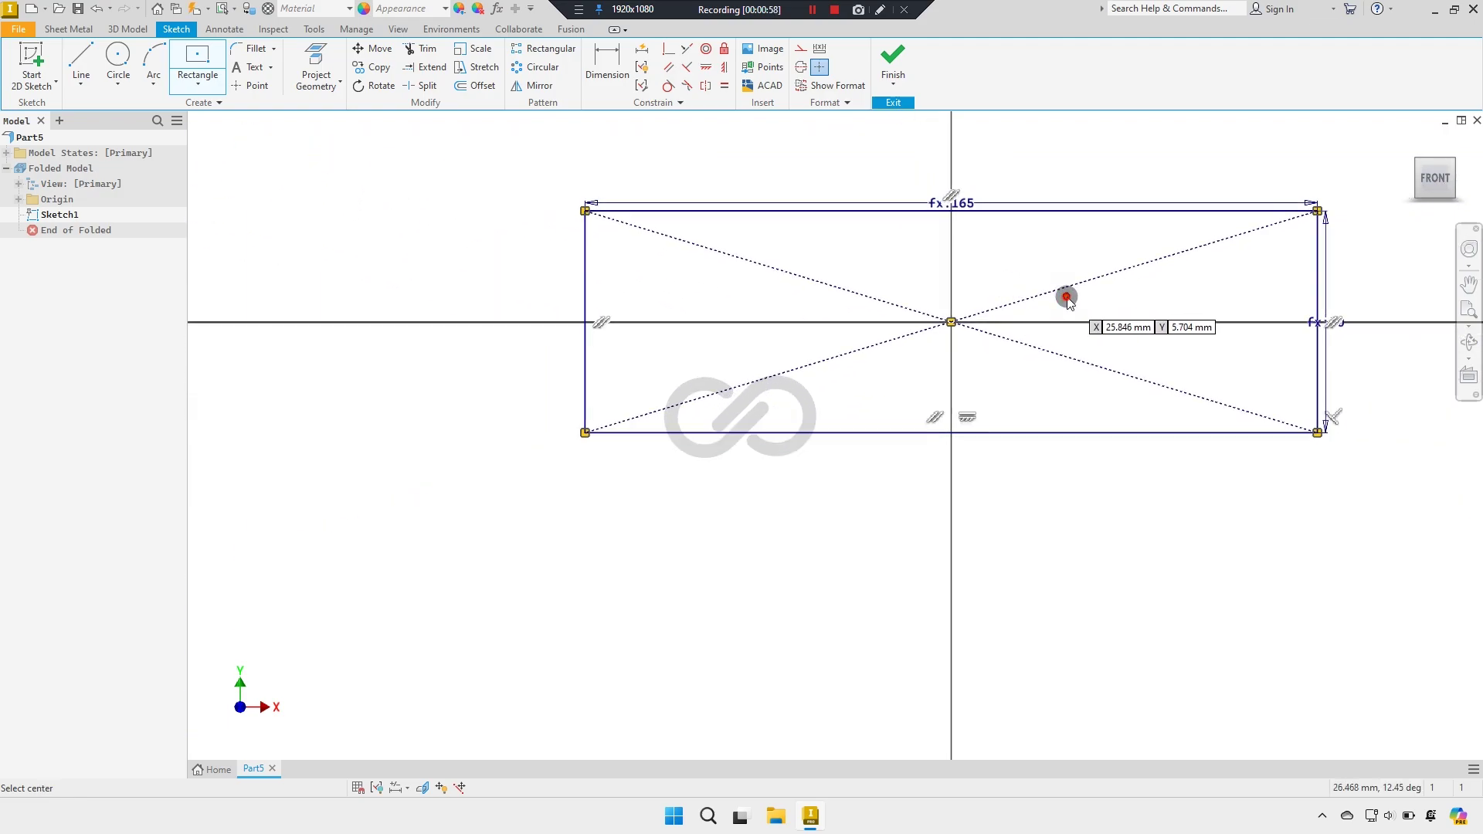
key(Escape)
middle_drag(1133, 308, 1064, 374)
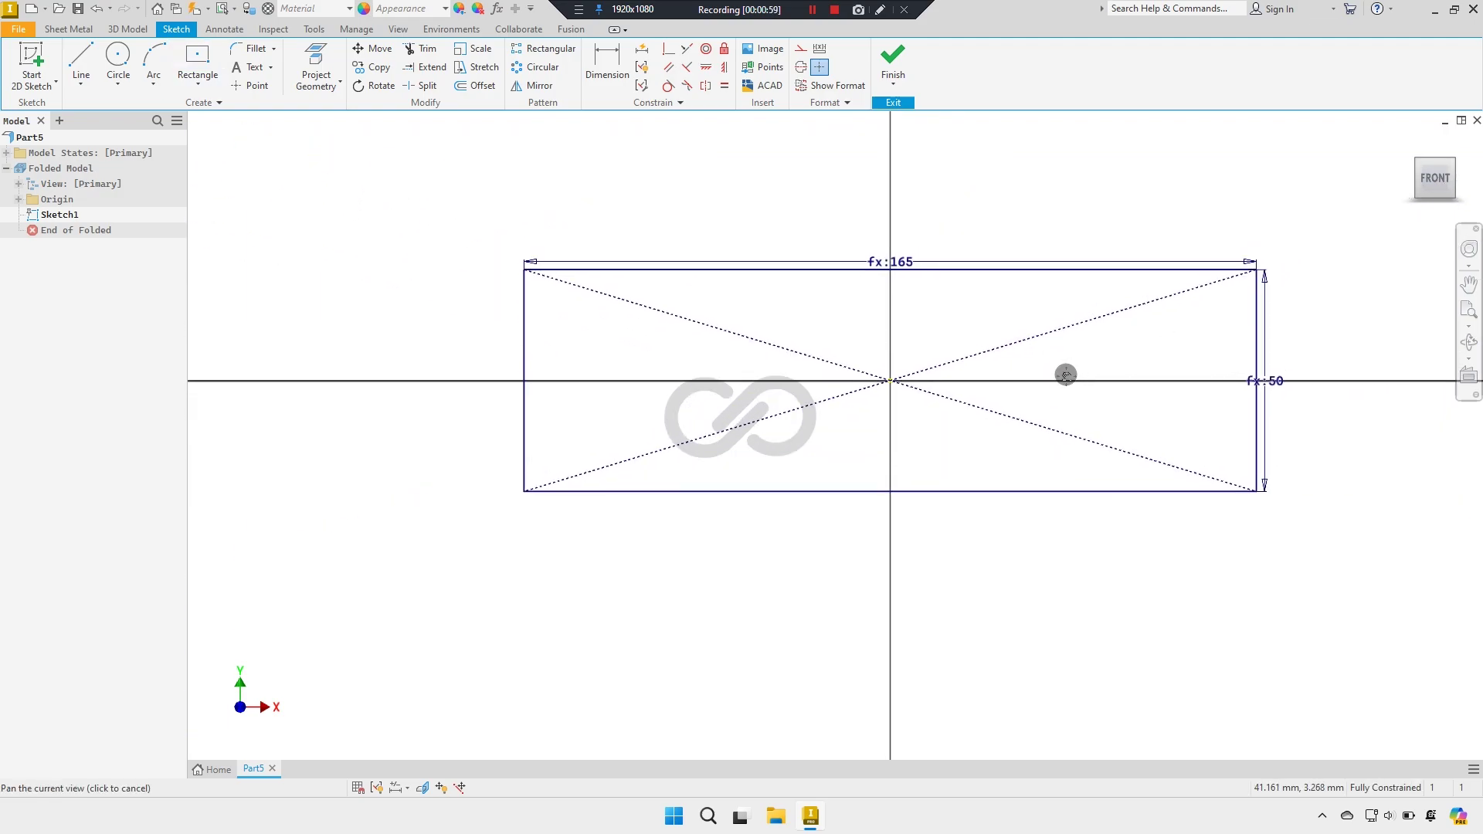
click(892, 58)
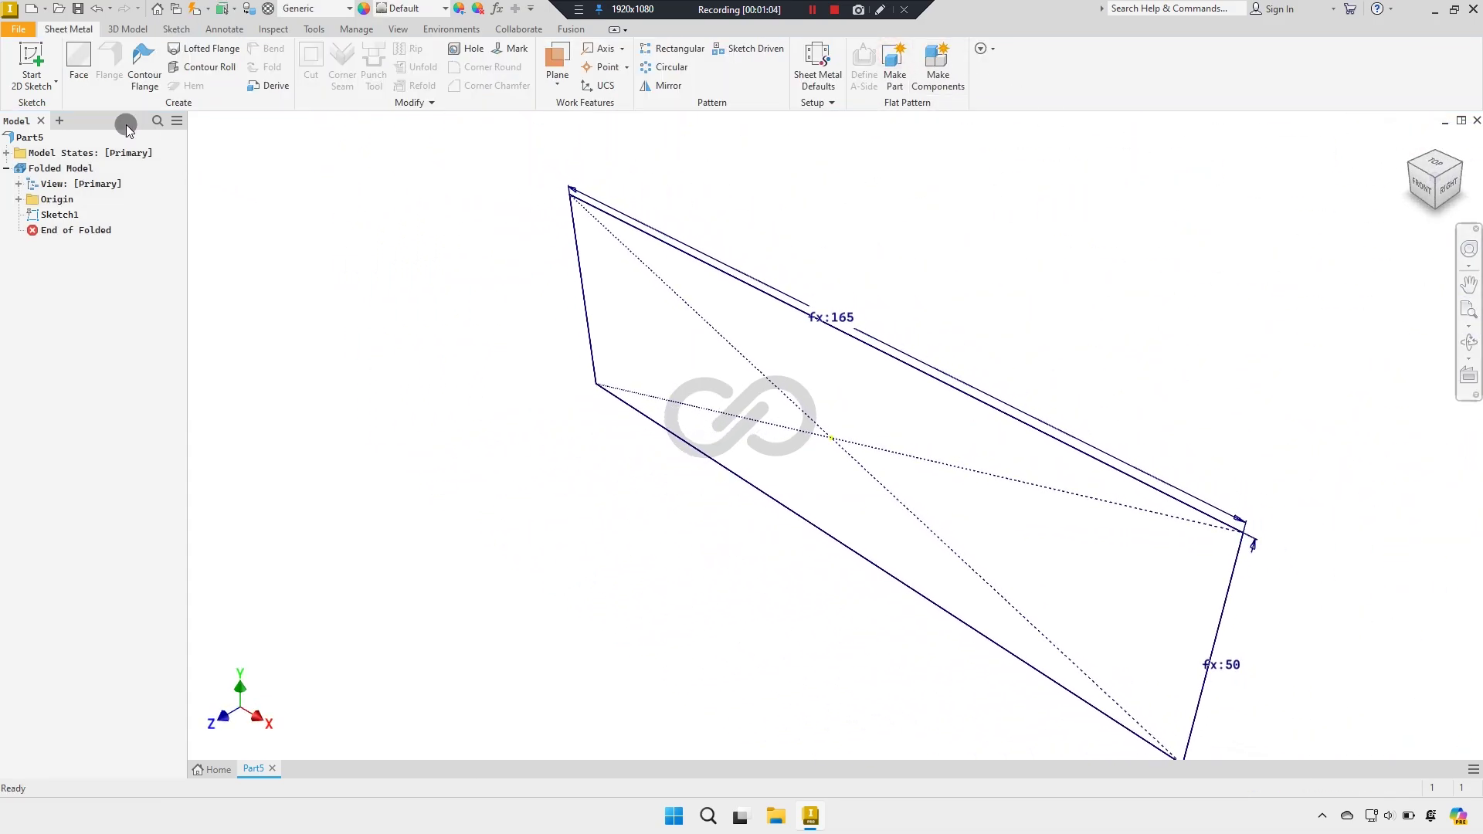
Step: Create Face1 from the rectangle sketch with Symmetric direction
click(80, 64)
mouse_move(929, 447)
shift+middle_down()
mouse_move(769, 410)
mouse_move(755, 375)
shift+middle_up()
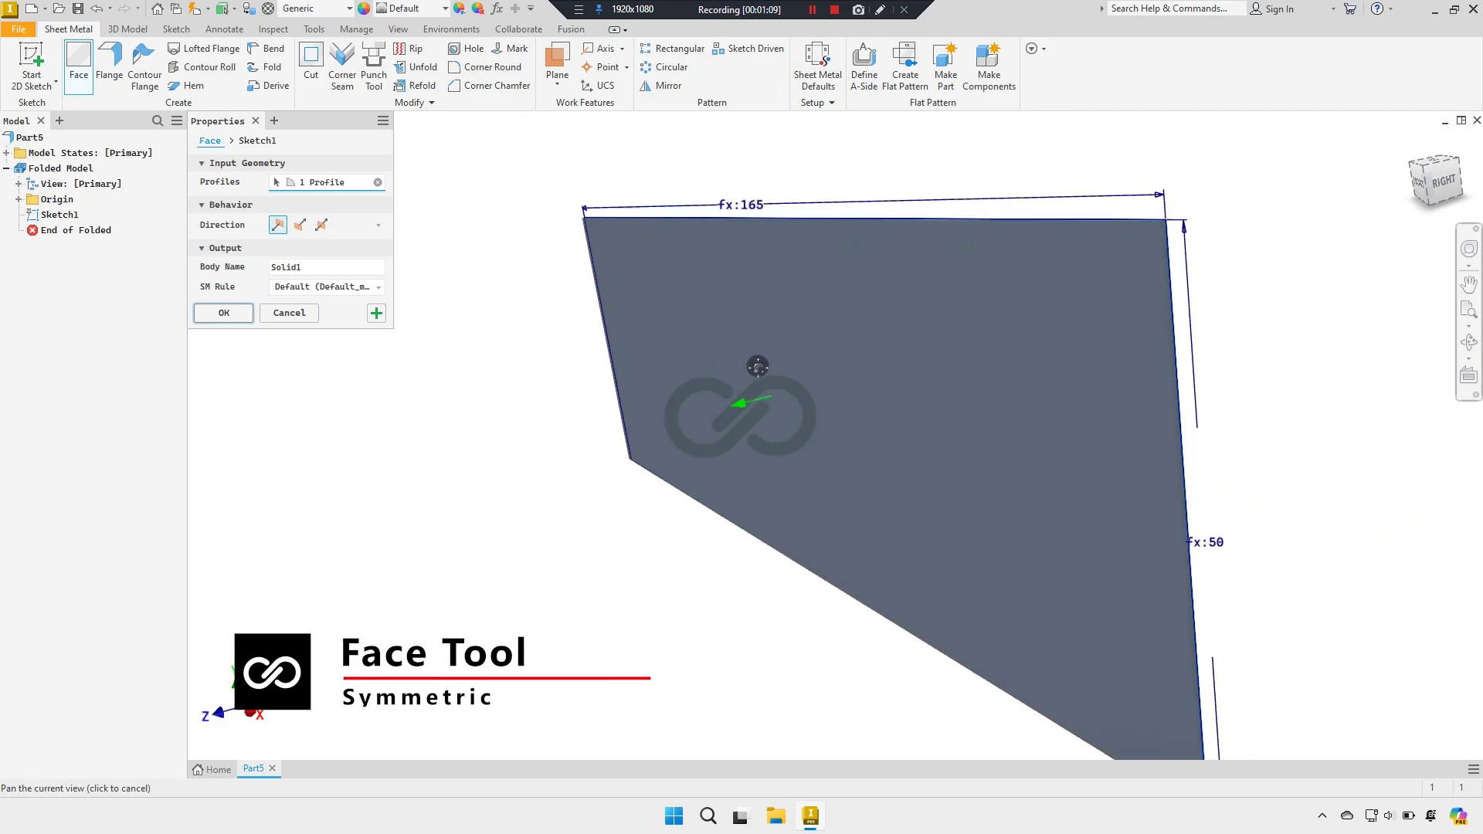
click(322, 224)
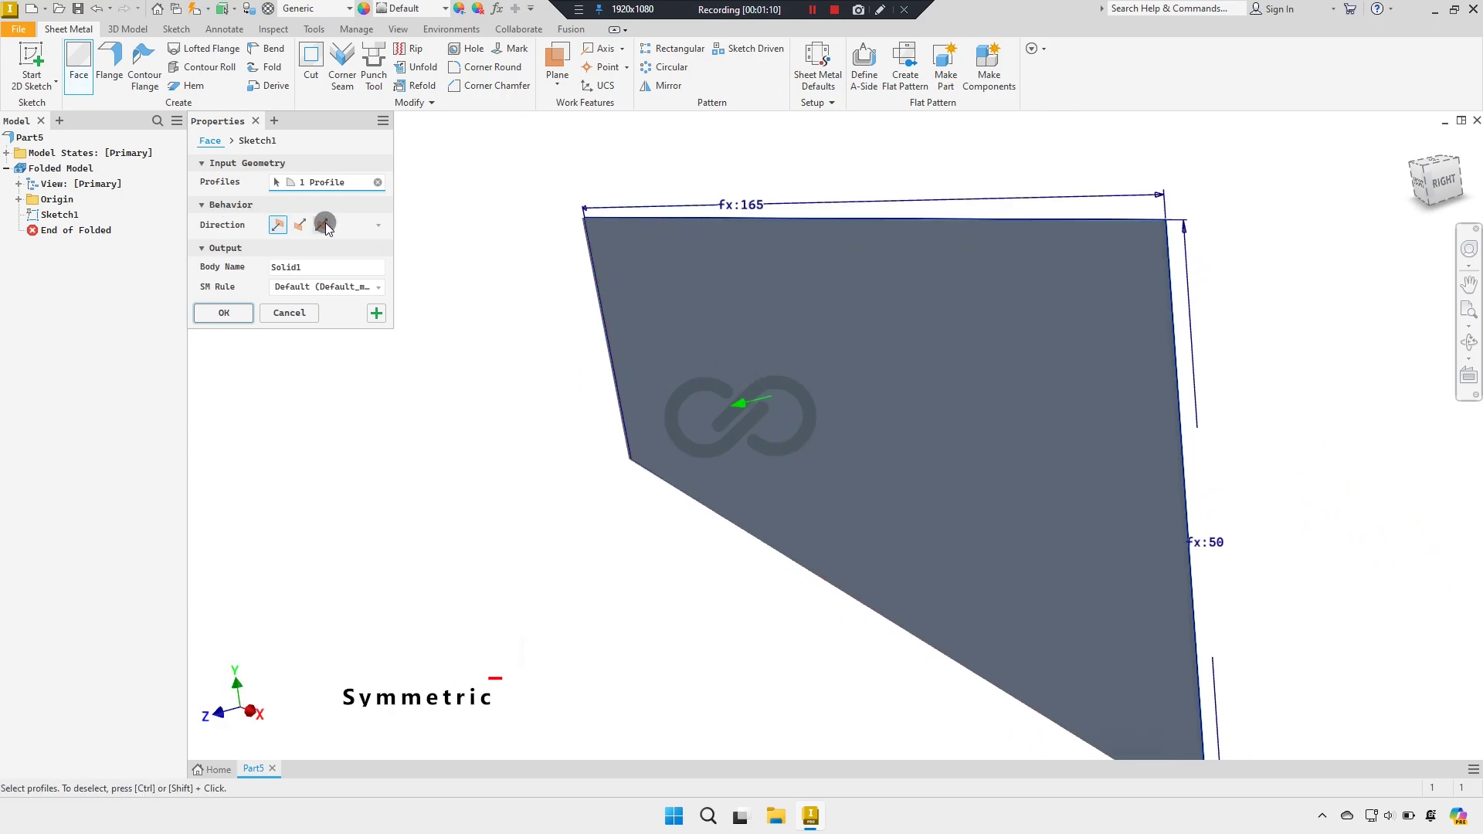
click(224, 313)
click(818, 73)
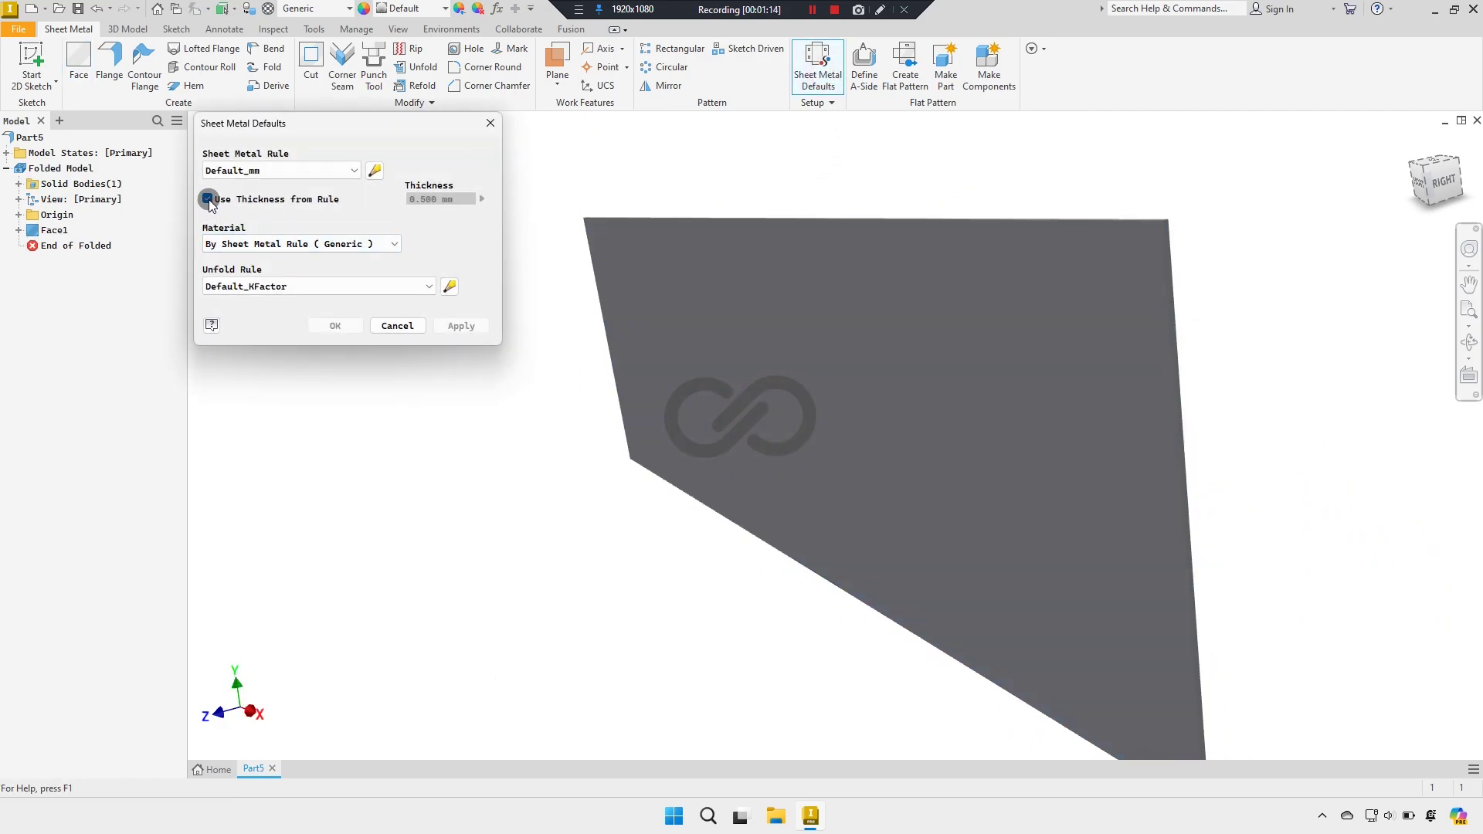
double_click(450, 212)
key(BackSpace)
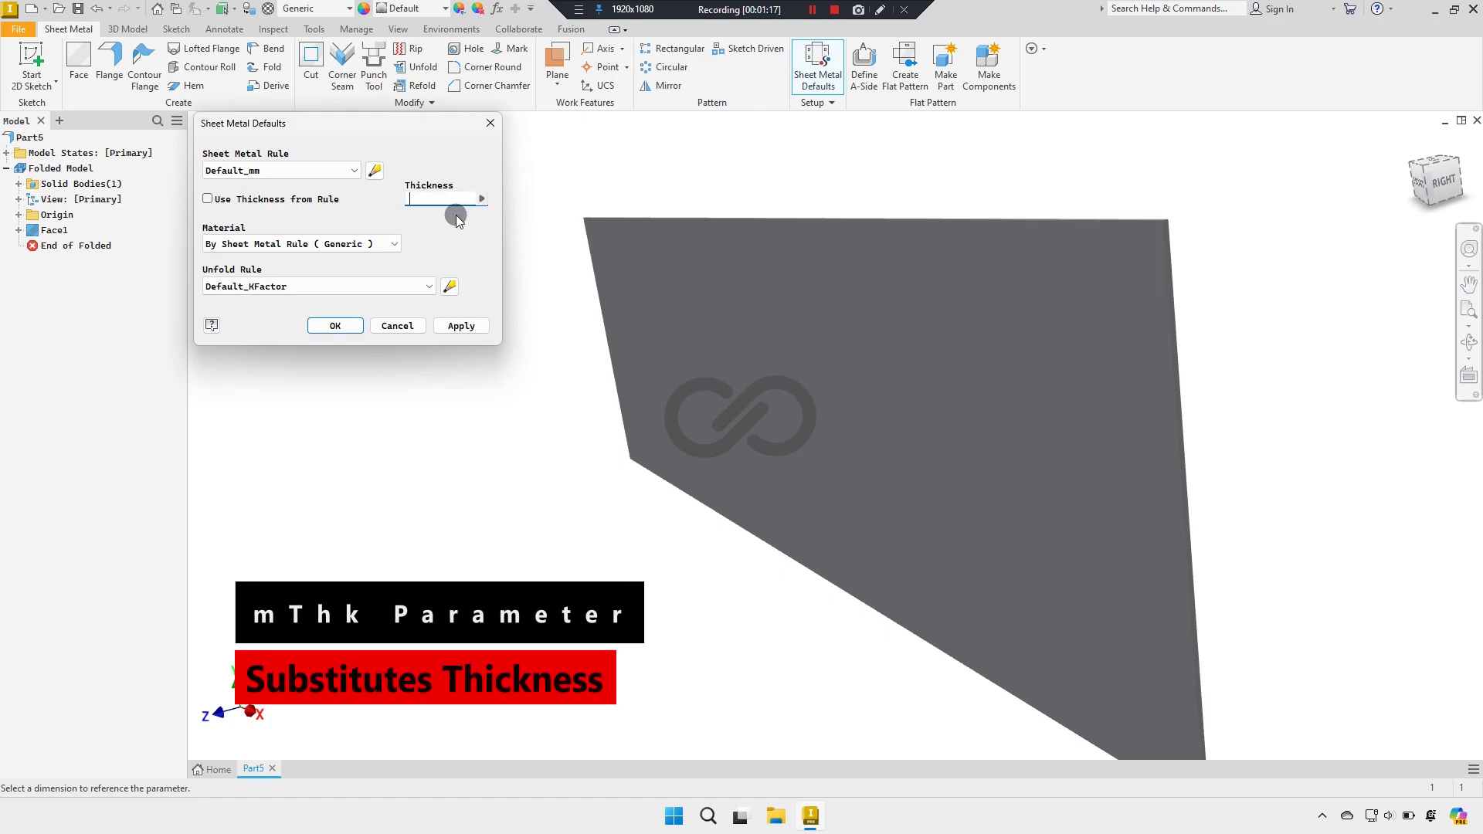
click(480, 198)
click(528, 238)
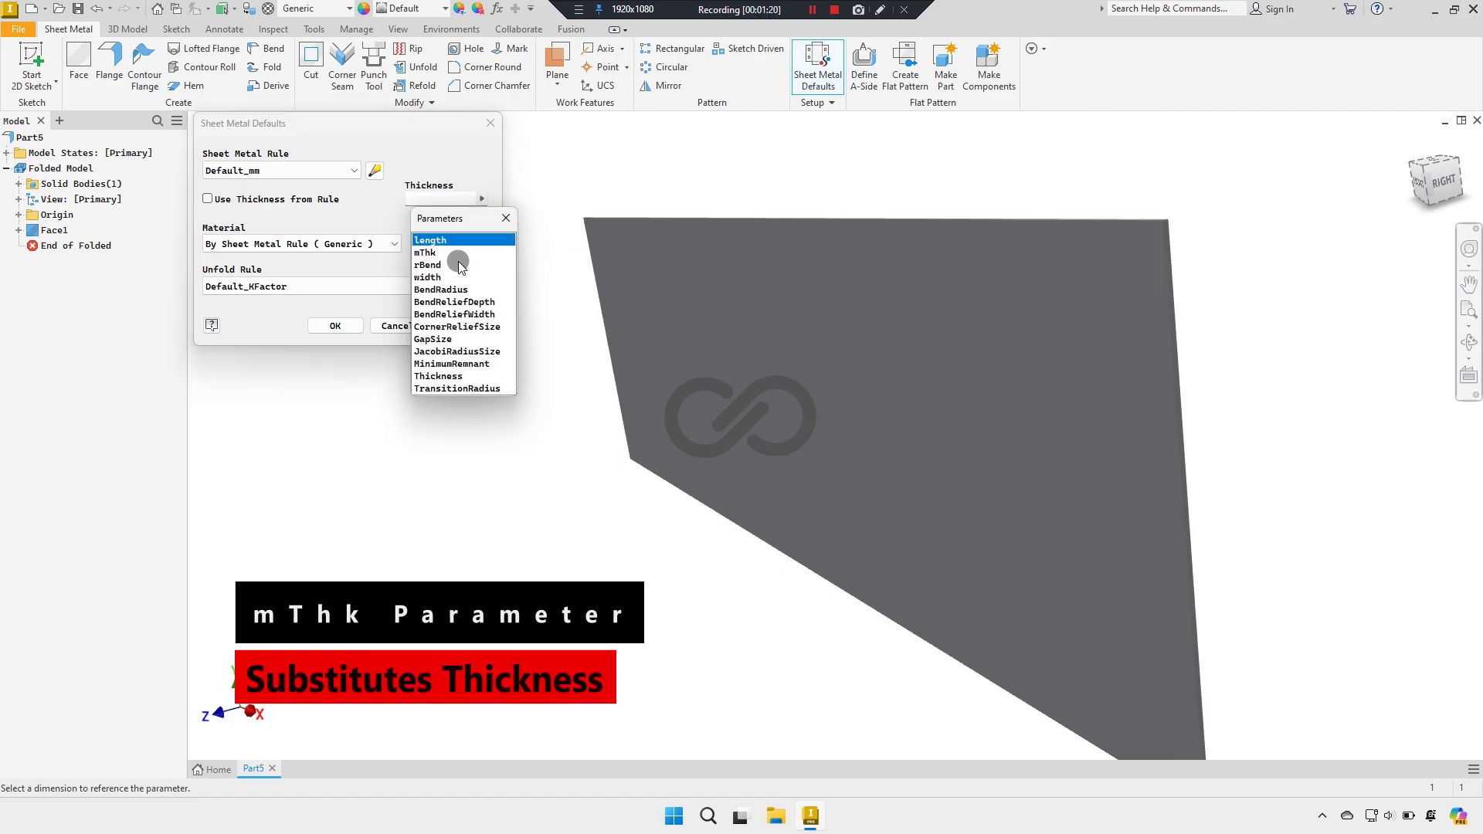
click(452, 242)
click(467, 323)
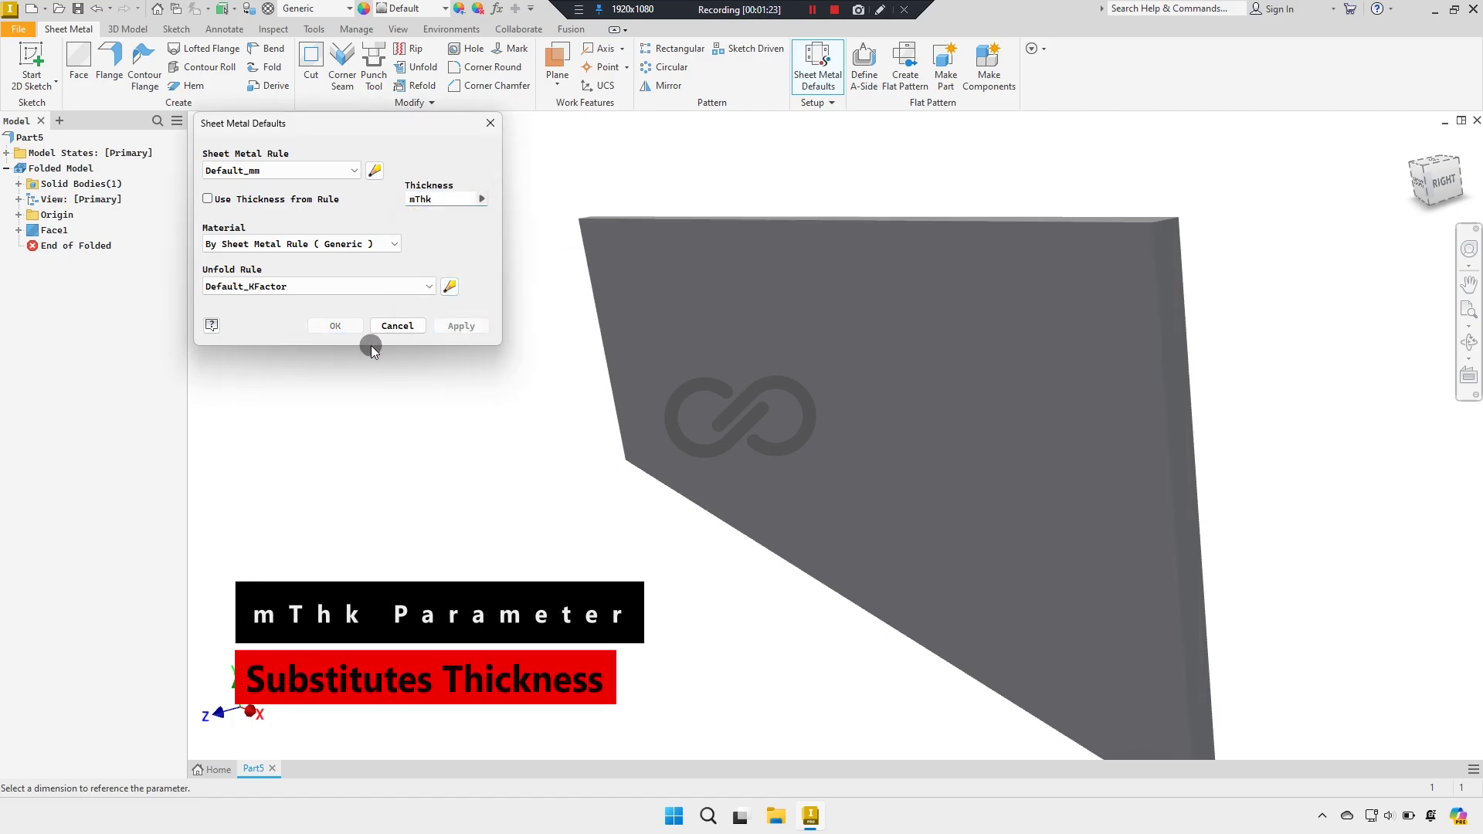
click(396, 325)
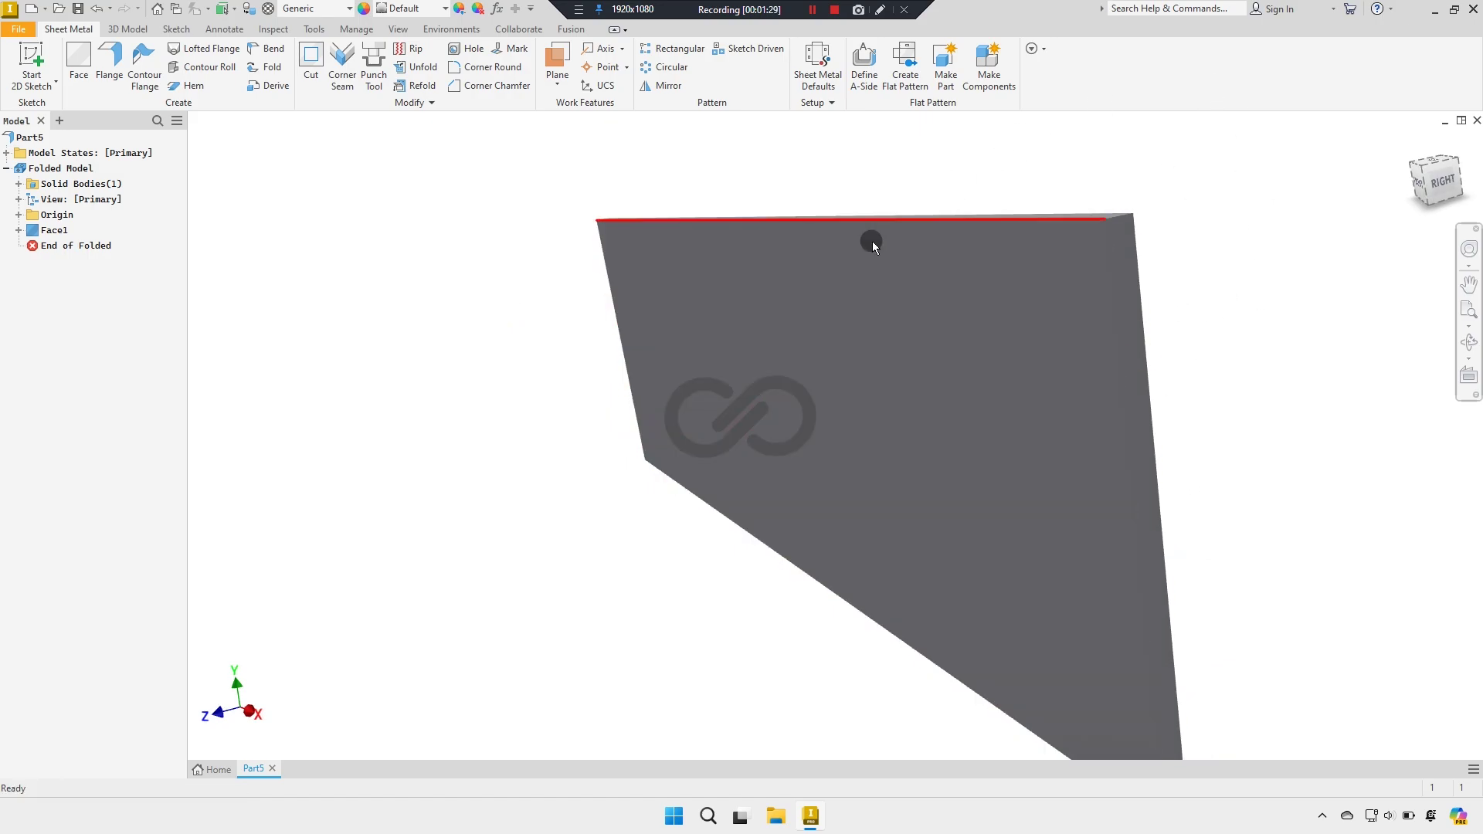
scroll(842, 285, down, 2)
mouse_move(827, 309)
shift+middle_down()
mouse_move(1010, 252)
mouse_move(652, 322)
mouse_move(556, 378)
shift+middle_up()
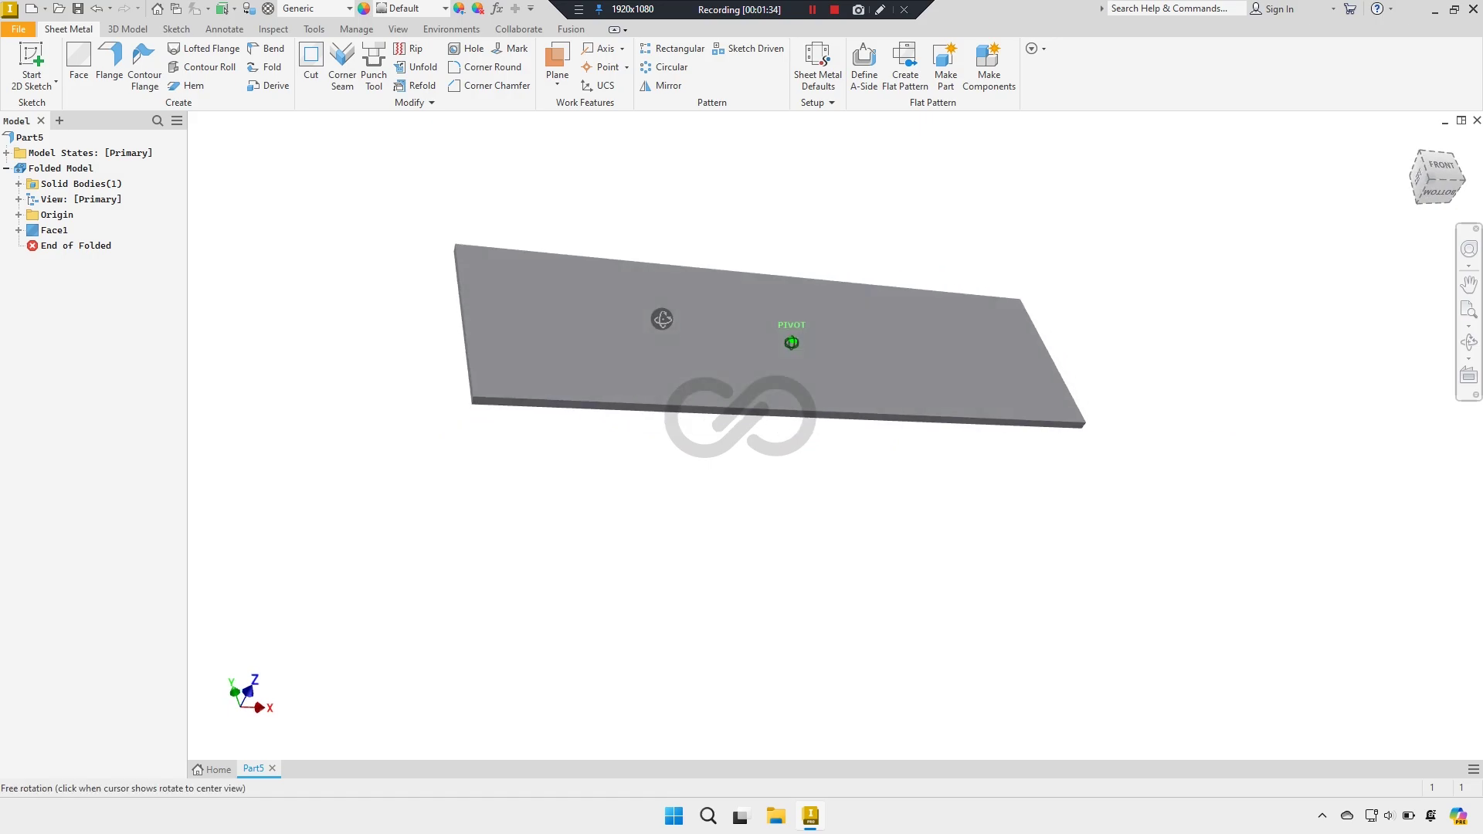
scroll(557, 370, up, 2)
scroll(533, 363, up, 2)
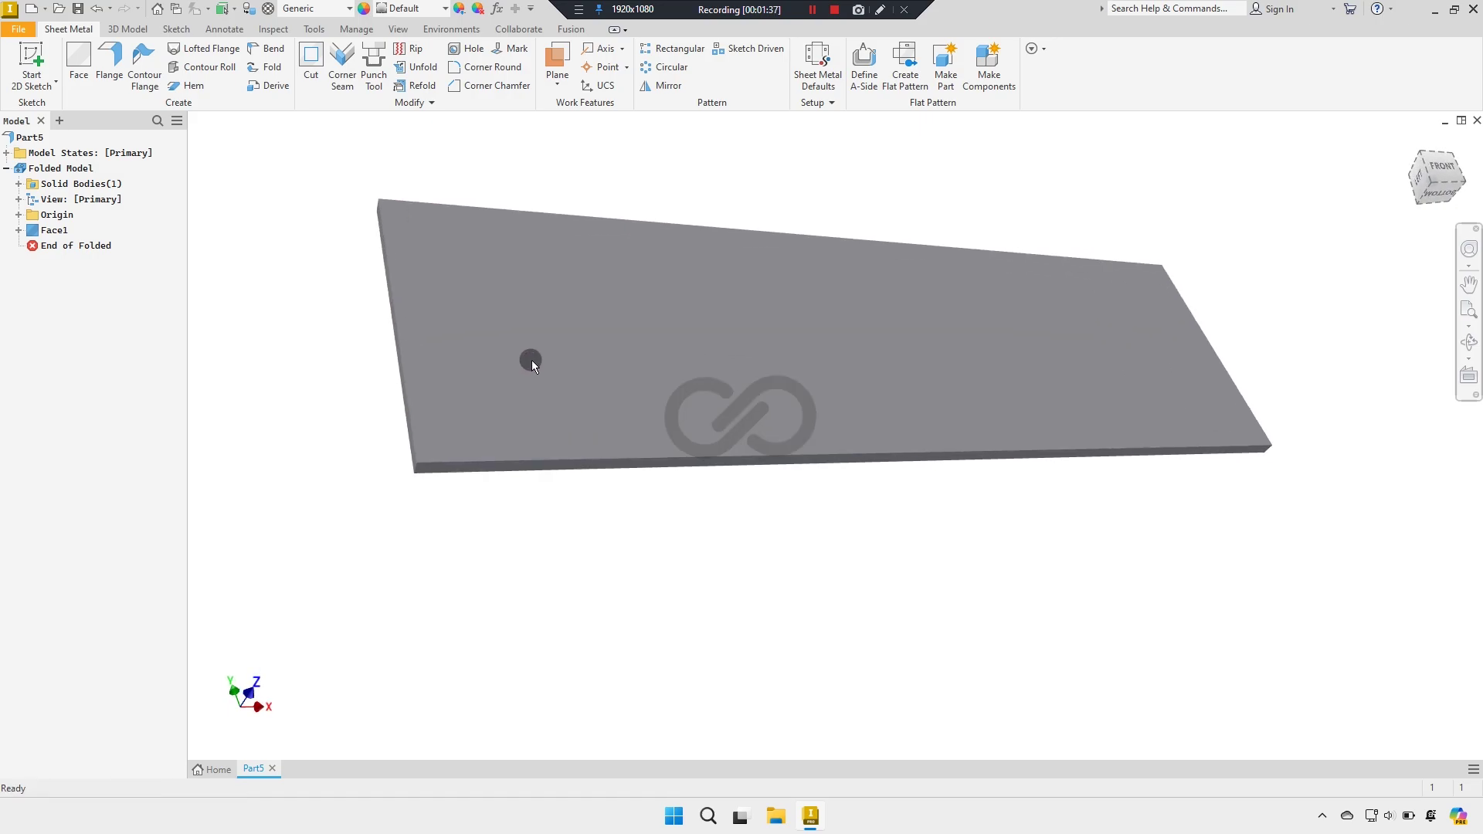
Step: Apply an 8 mm Corner Chamfer to both front corners of the plate
click(497, 87)
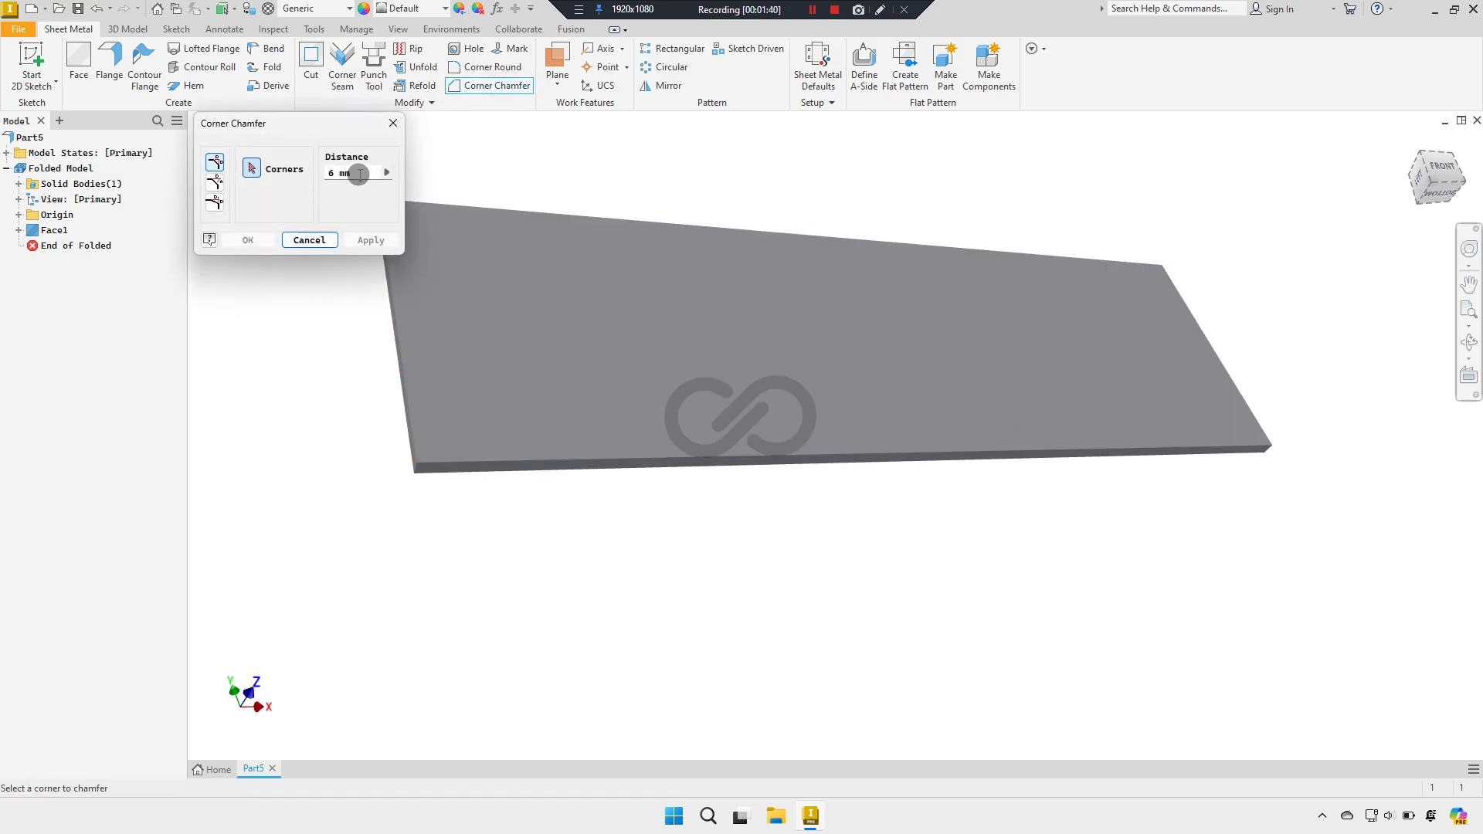
text(8)
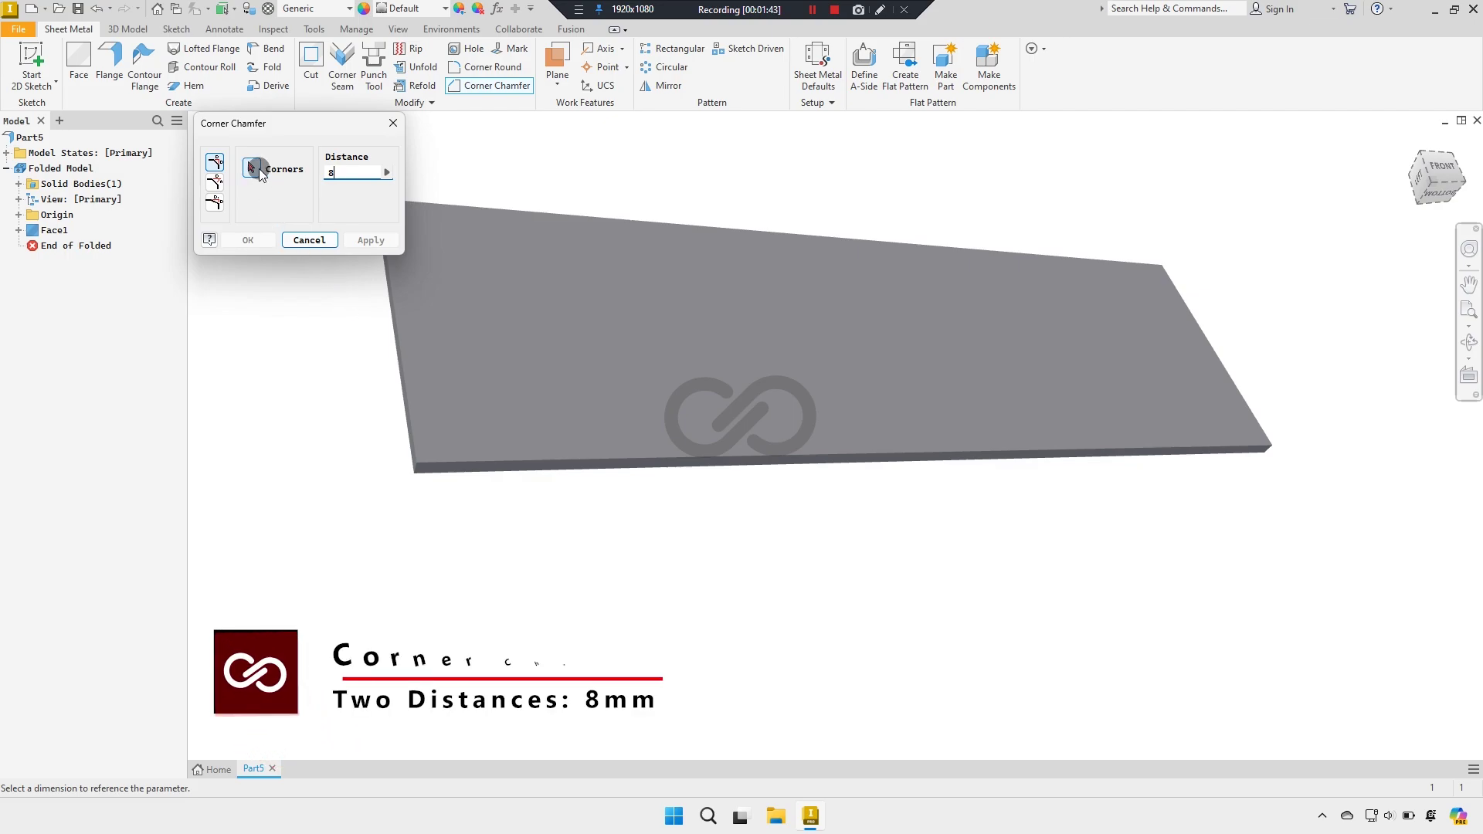
scroll(414, 487, up, 1)
click(424, 467)
scroll(419, 475, down, 1)
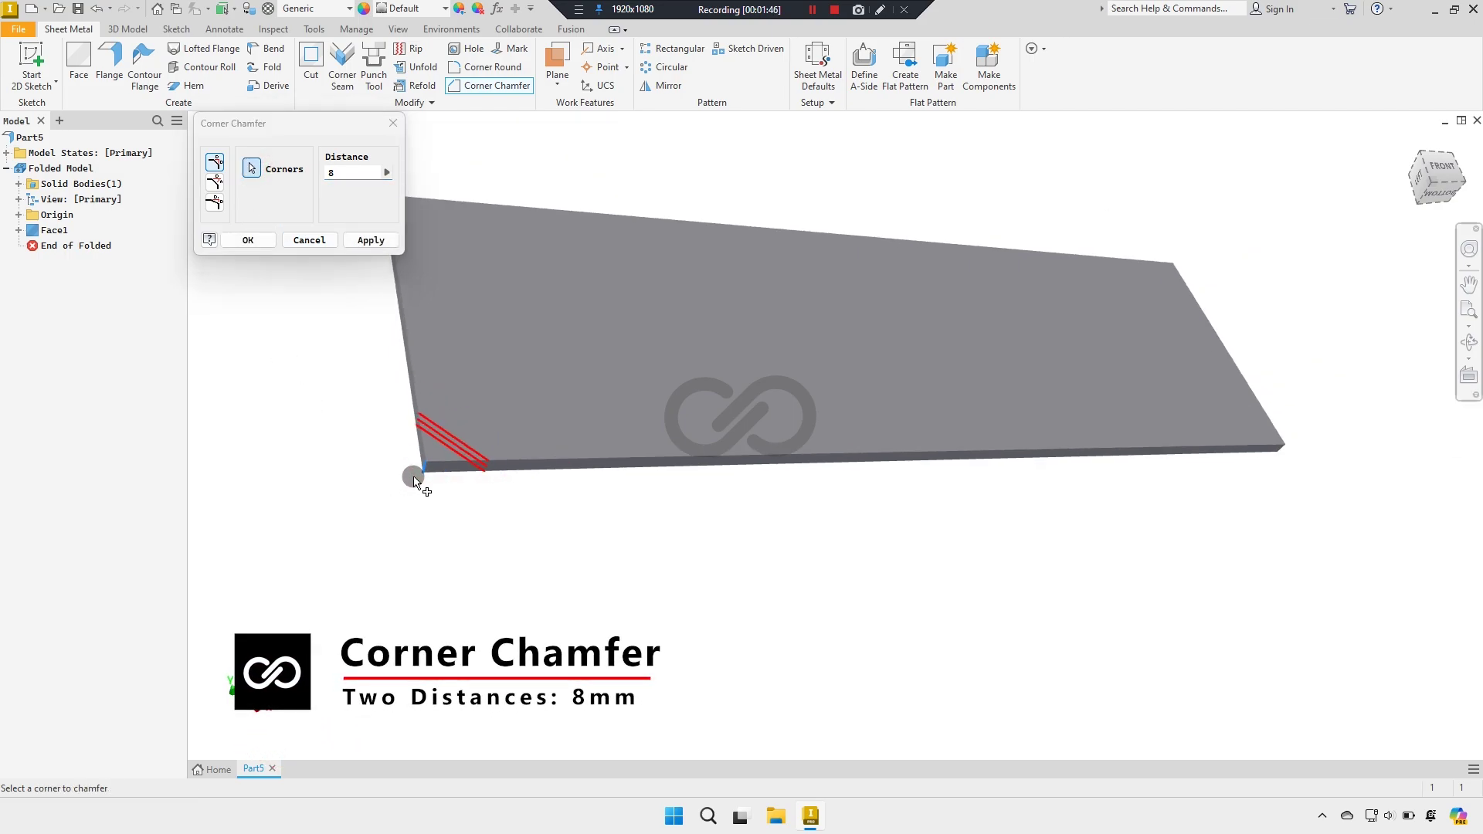
scroll(432, 482, down, 2)
mouse_move(1070, 467)
shift+middle_down()
mouse_move(983, 461)
mouse_move(1139, 496)
shift+middle_up()
scroll(1143, 471, up, 2)
scroll(849, 487, down, 2)
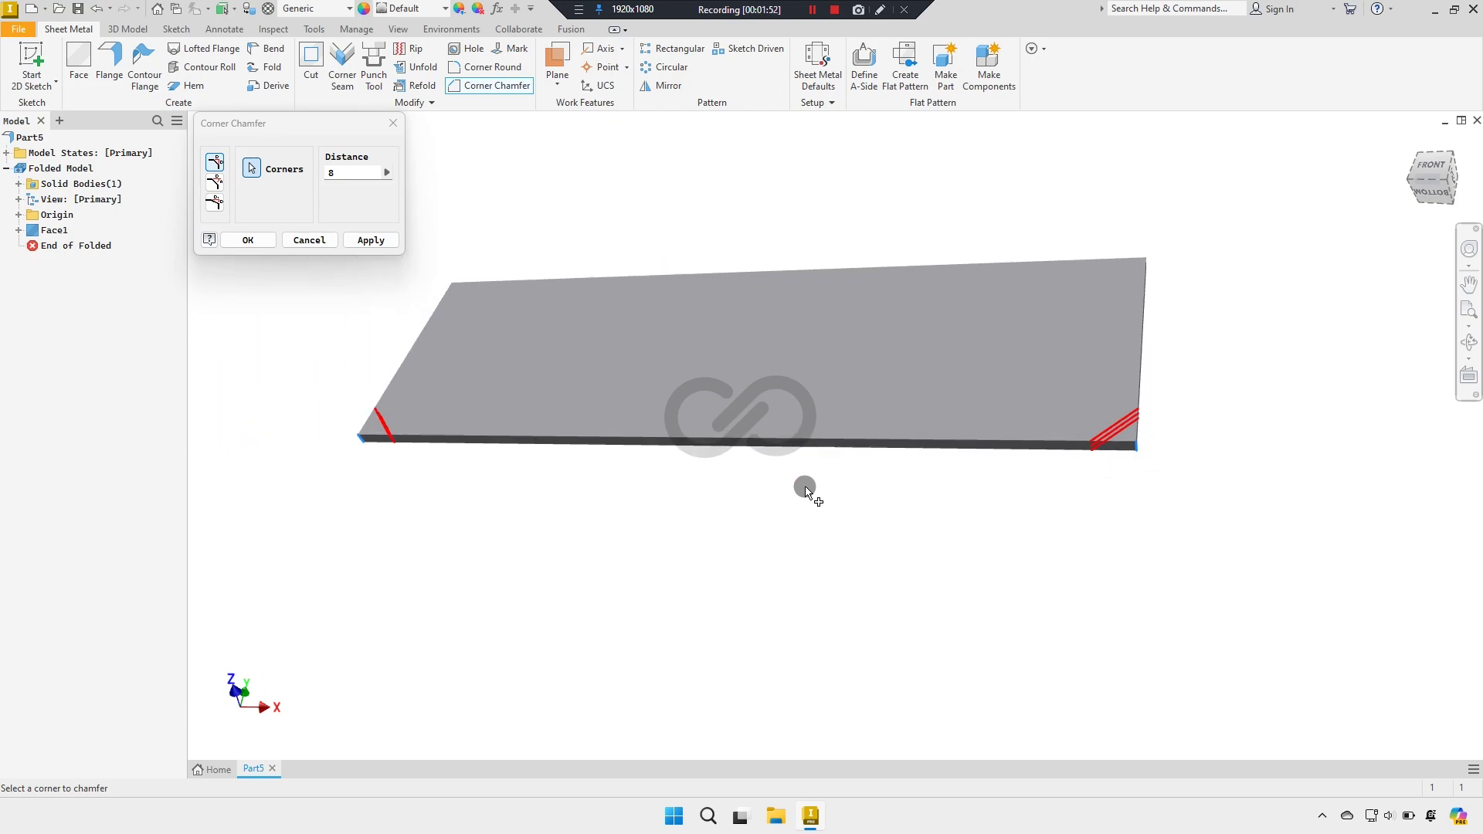
scroll(696, 486, up, 1)
scroll(693, 480, up, 1)
scroll(579, 486, up, 1)
scroll(541, 494, up, 1)
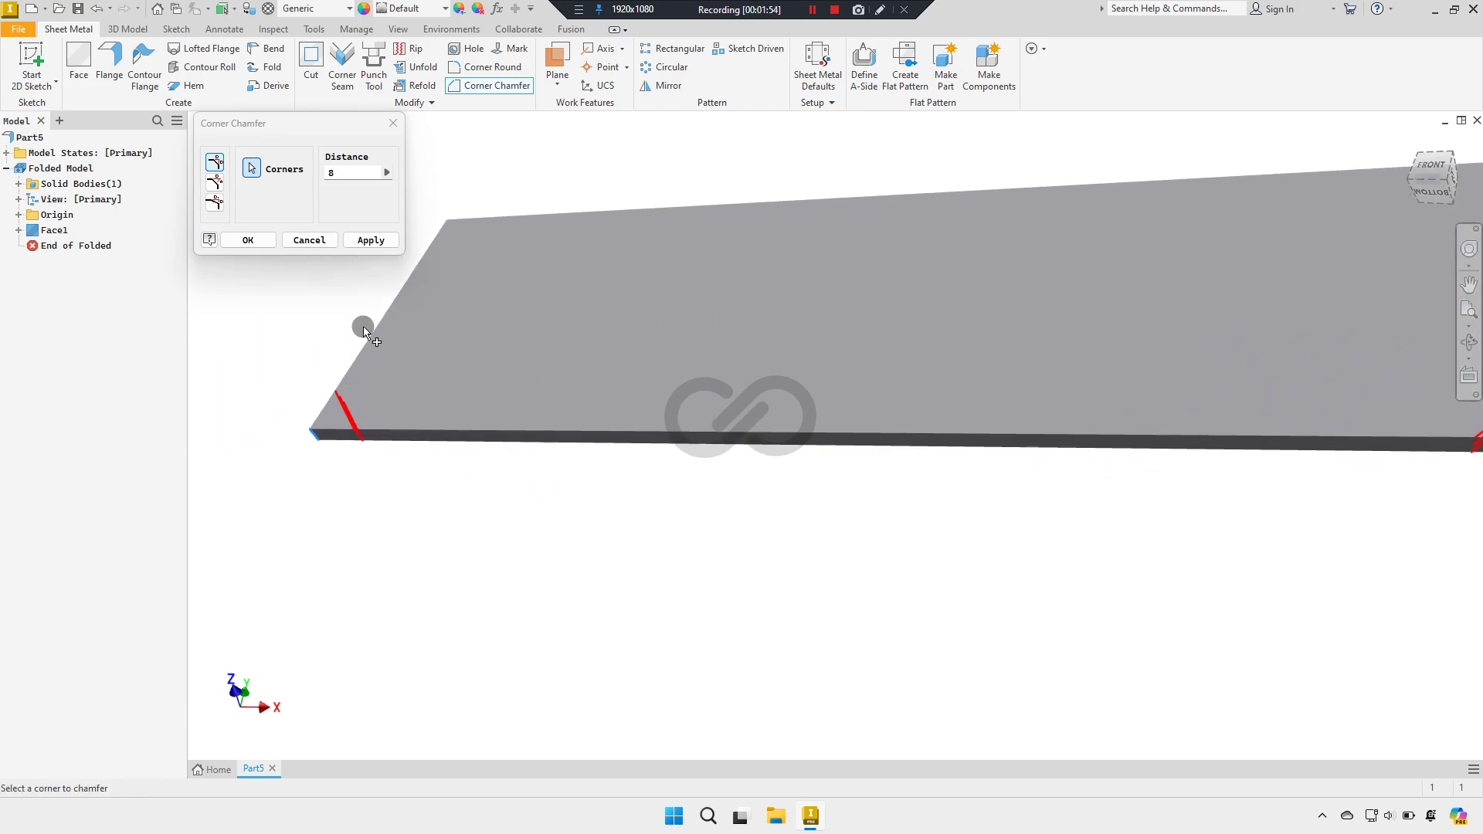
click(371, 239)
click(302, 238)
scroll(337, 280, down, 1)
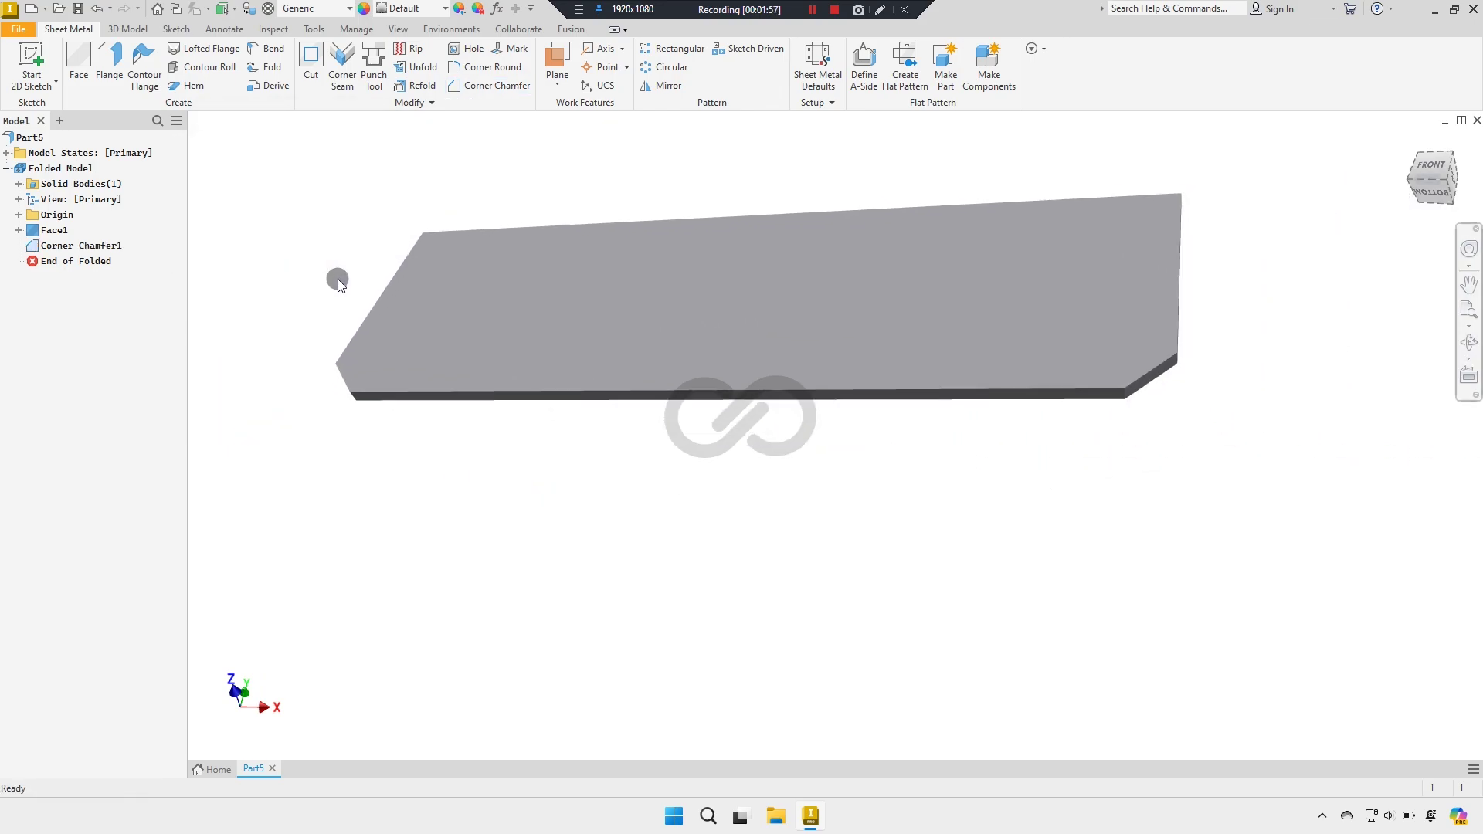
mouse_move(338, 279)
shift+middle_down()
mouse_move(421, 230)
mouse_move(535, 315)
shift+middle_up()
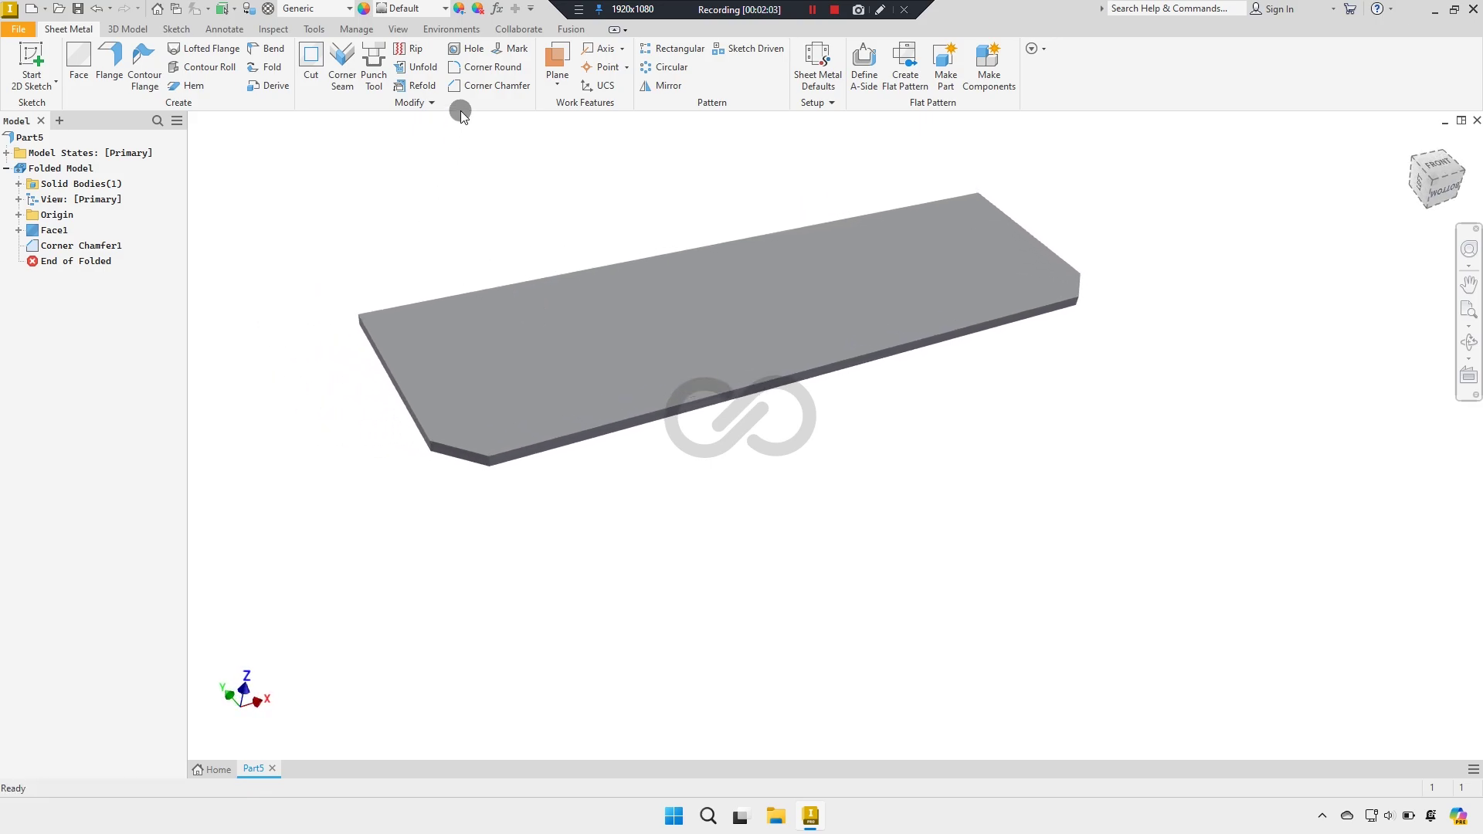
Step: Place a hole 20 mm from the plate's front edge and 20 mm from its left end
click(477, 51)
click(500, 400)
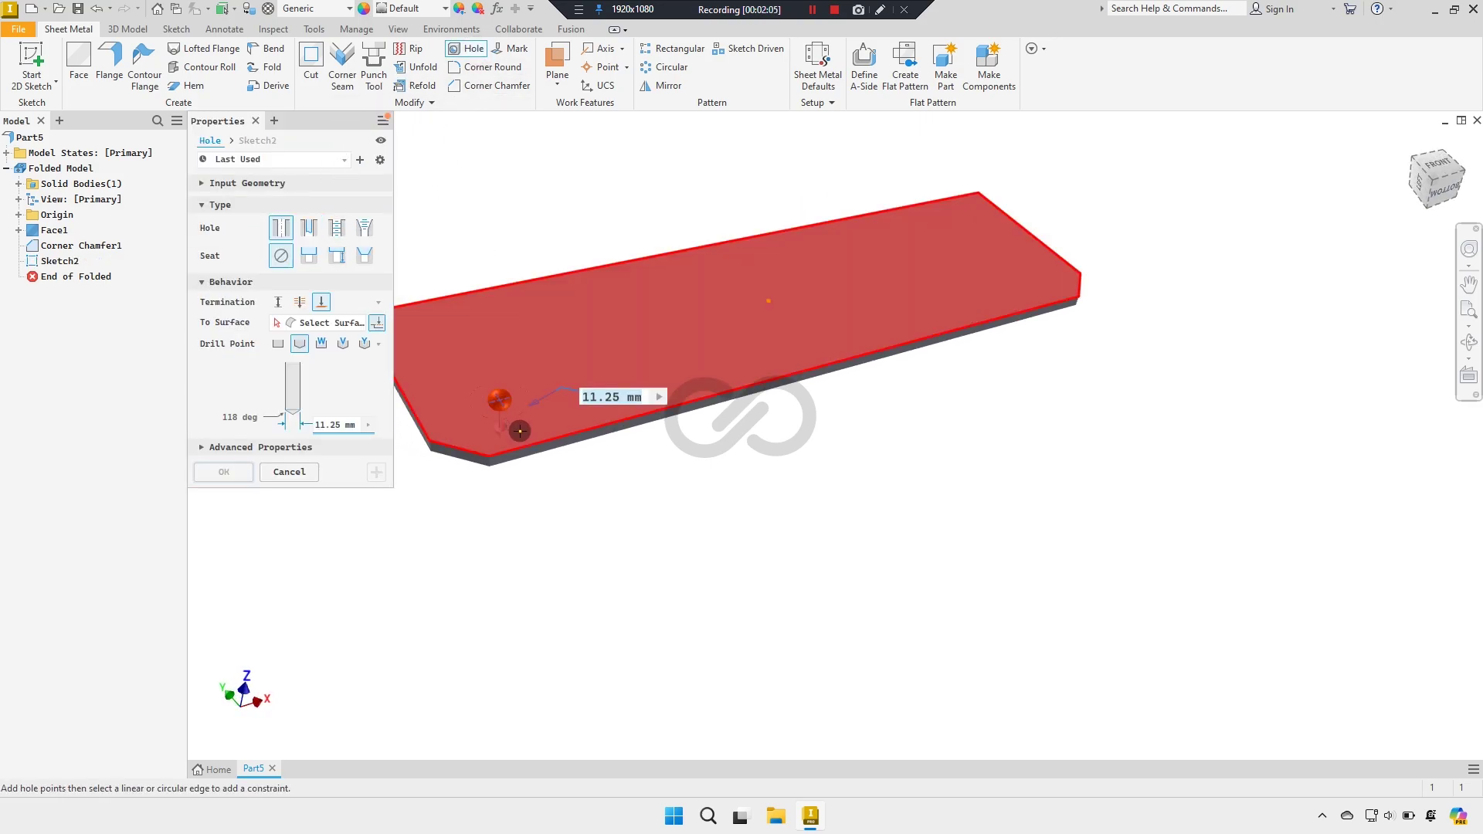
click(523, 443)
text(20)
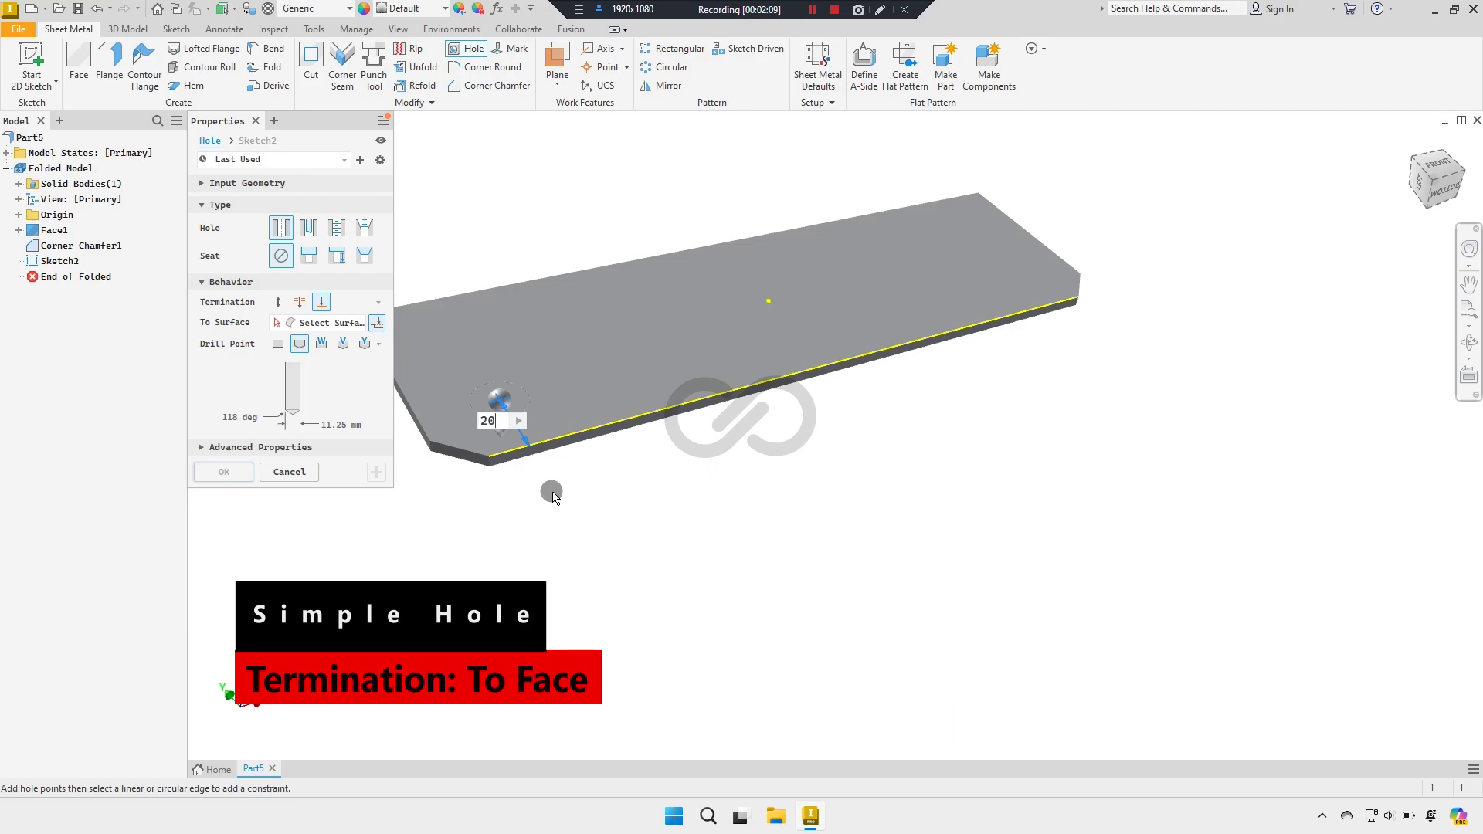
key(Return)
click(423, 419)
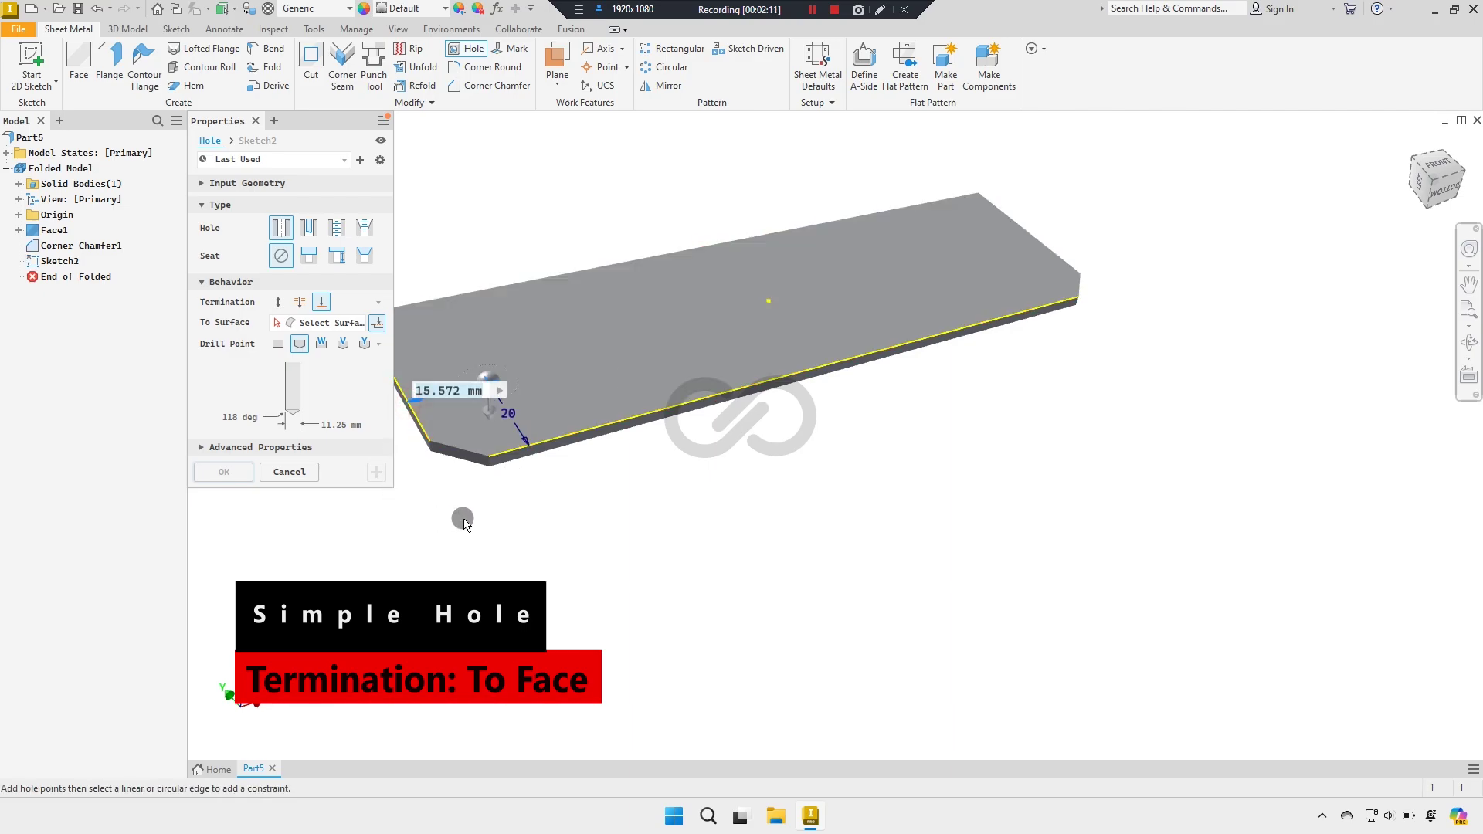
middle_drag(464, 522, 537, 525)
text(0)
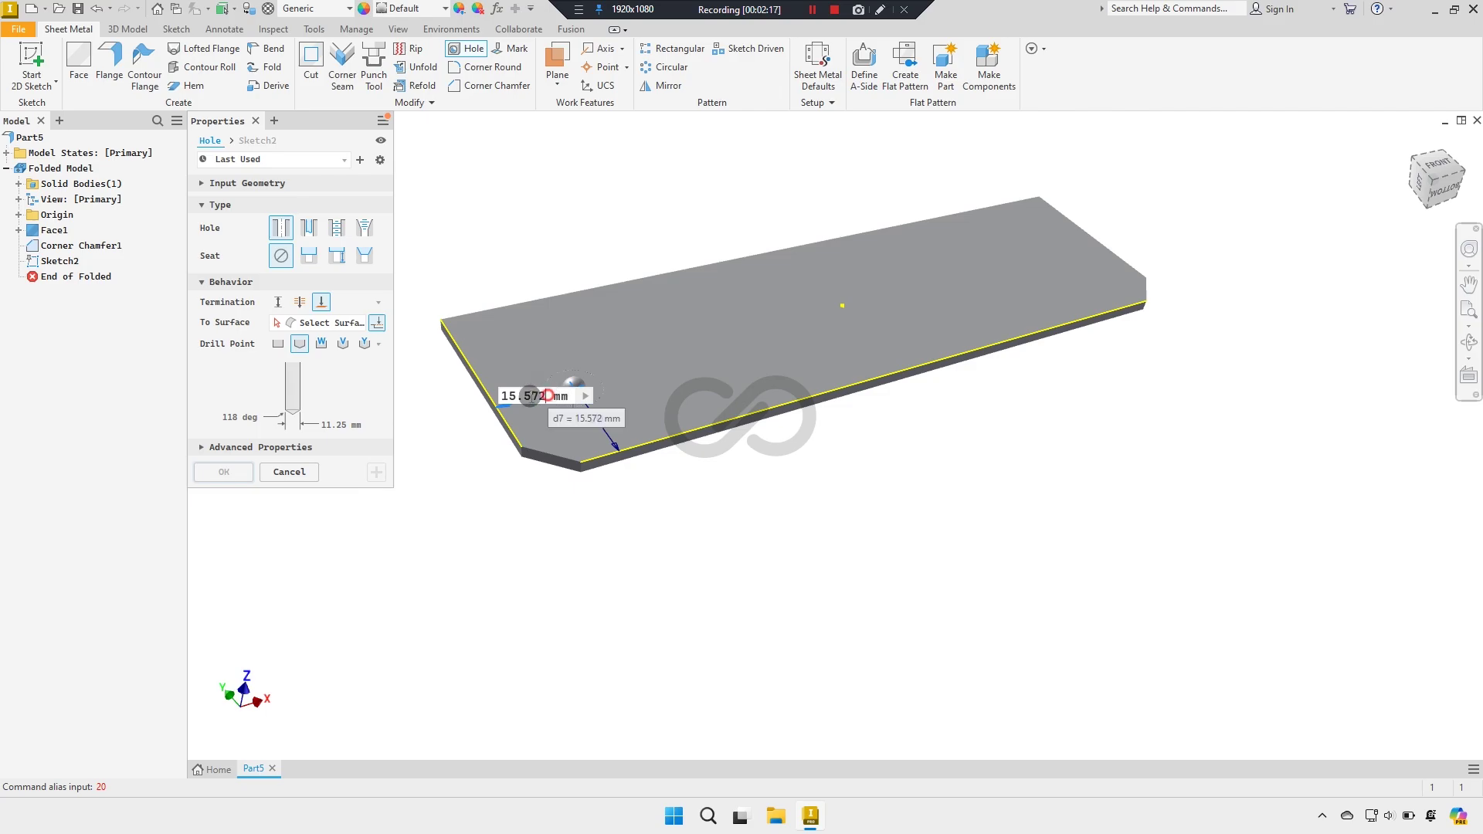
key(Return)
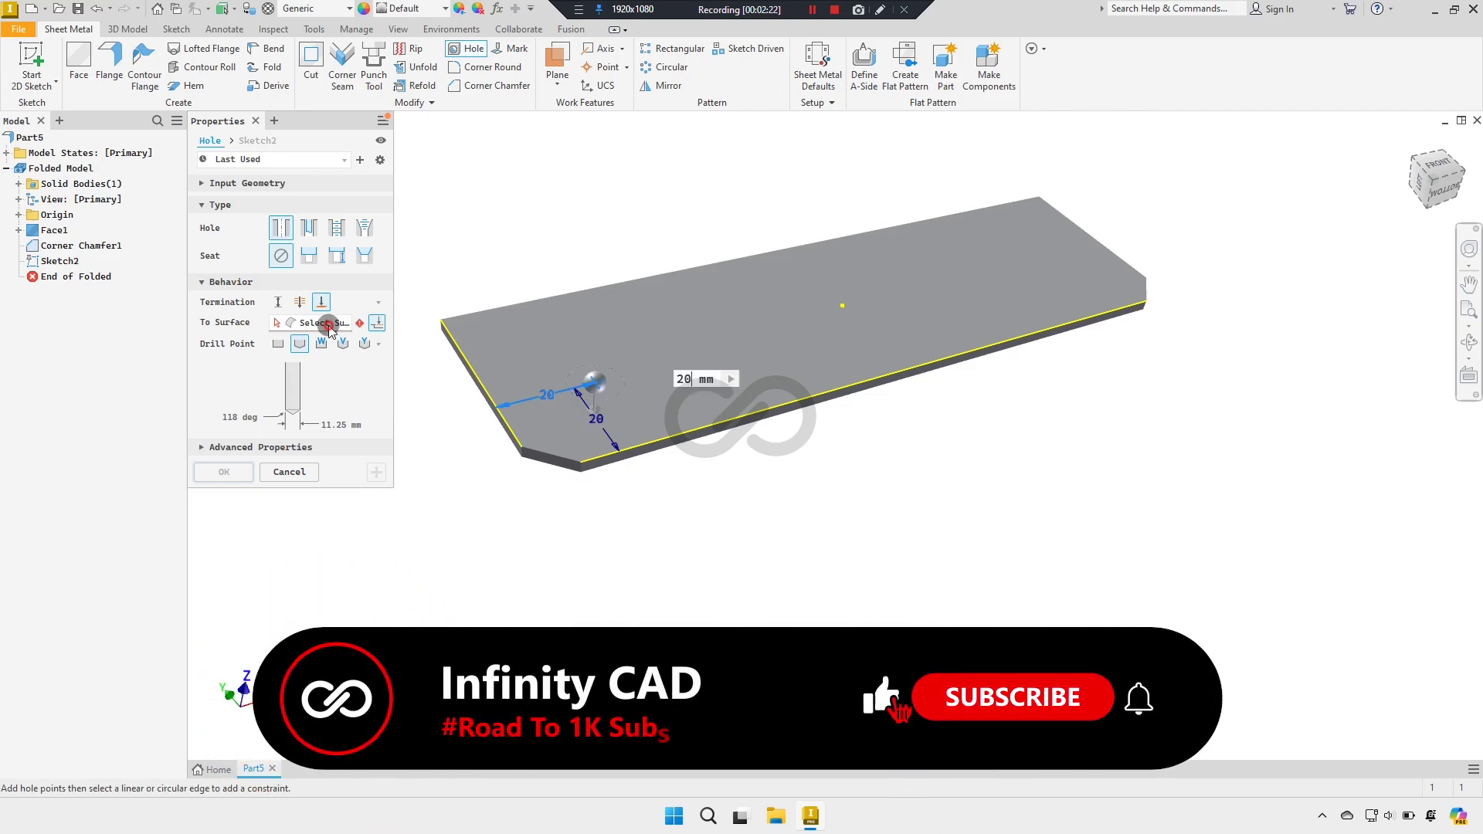
Step: Terminate the hole at the plate's bottom face and create Hole1
shift+middle_drag(667, 512, 650, 446)
click(662, 287)
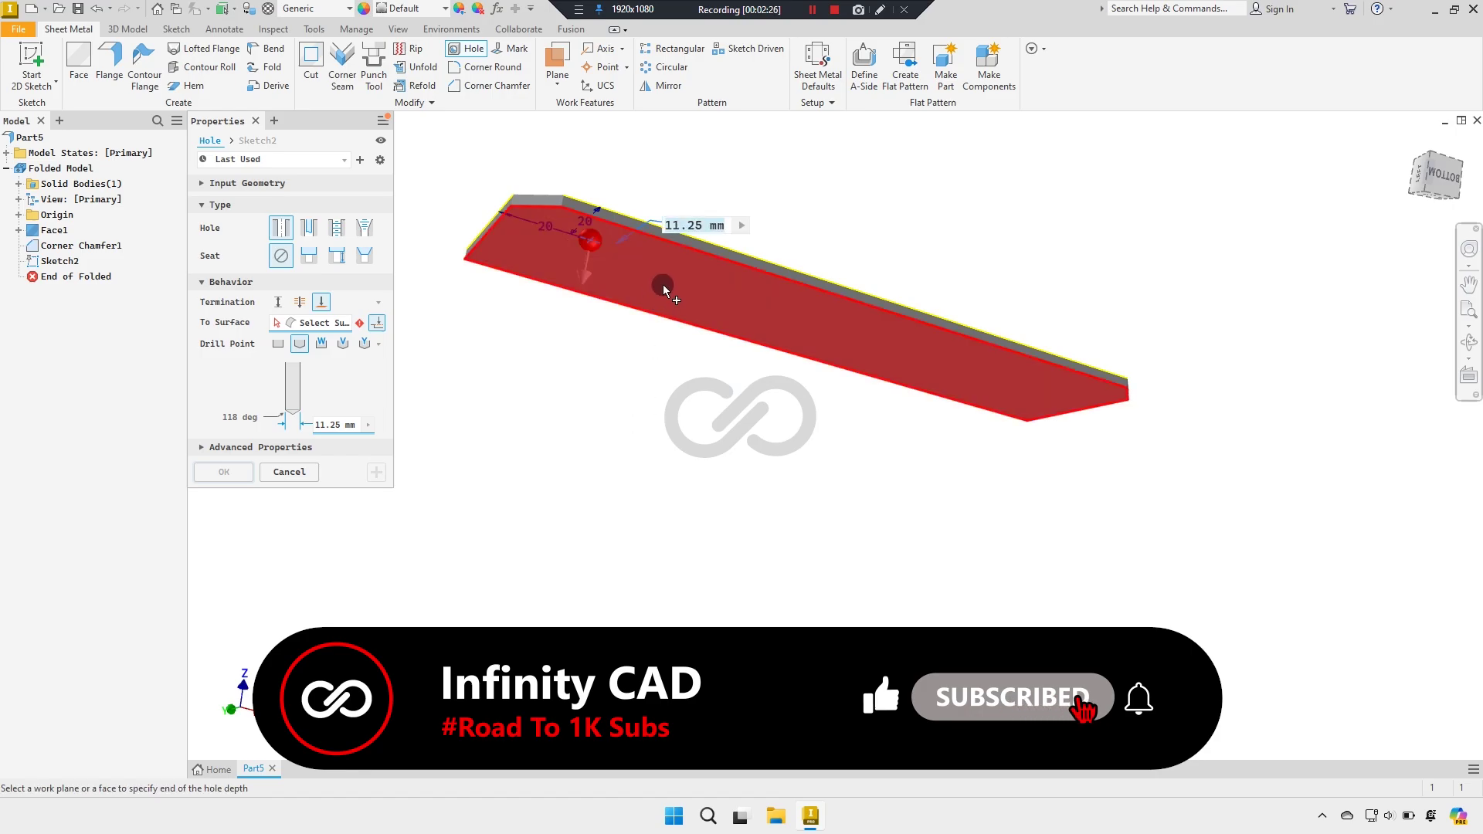
shift+middle_drag(665, 390, 662, 489)
scroll(606, 456, down, 5)
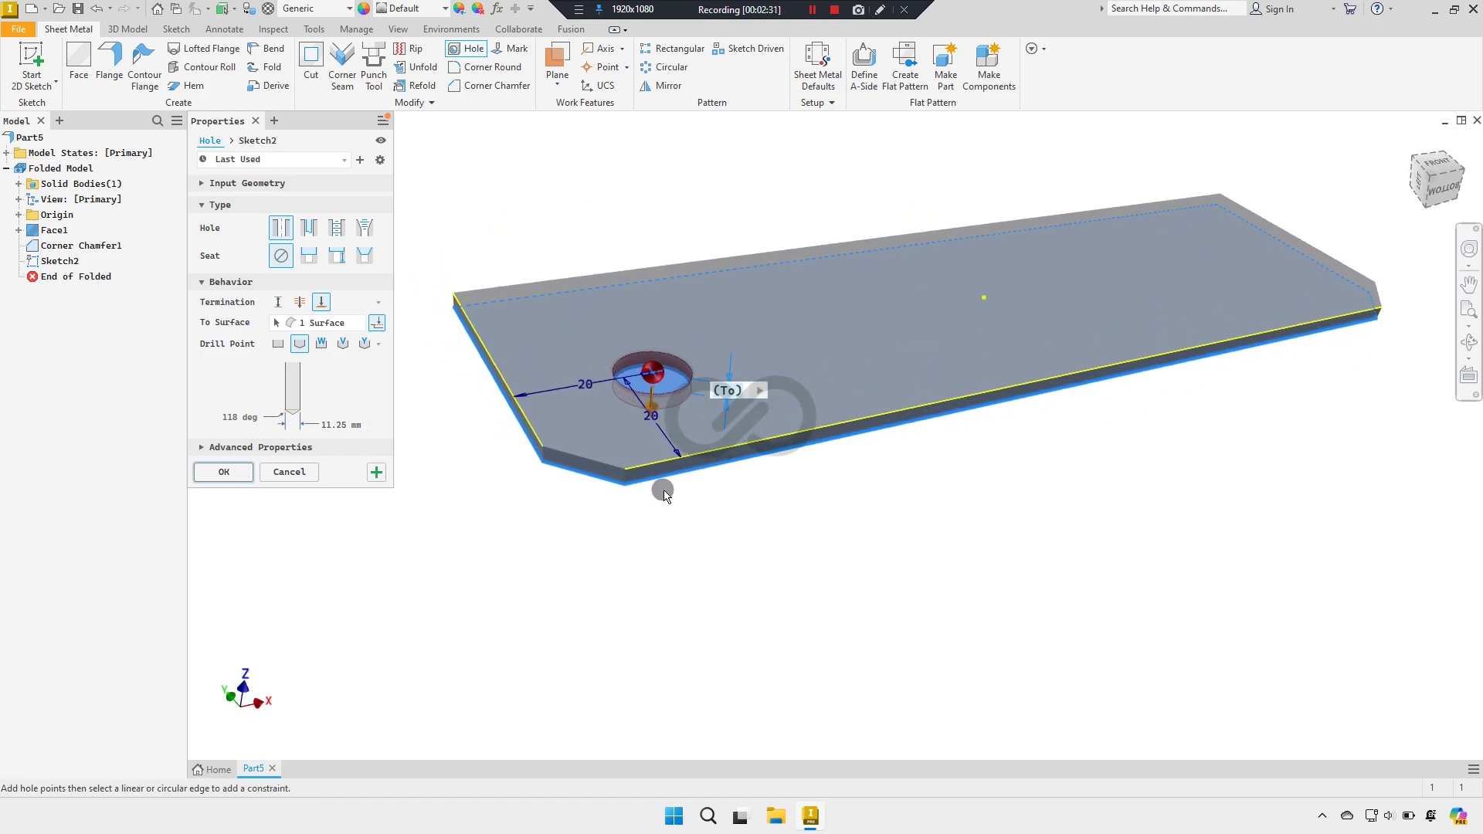
scroll(521, 500, down, 1)
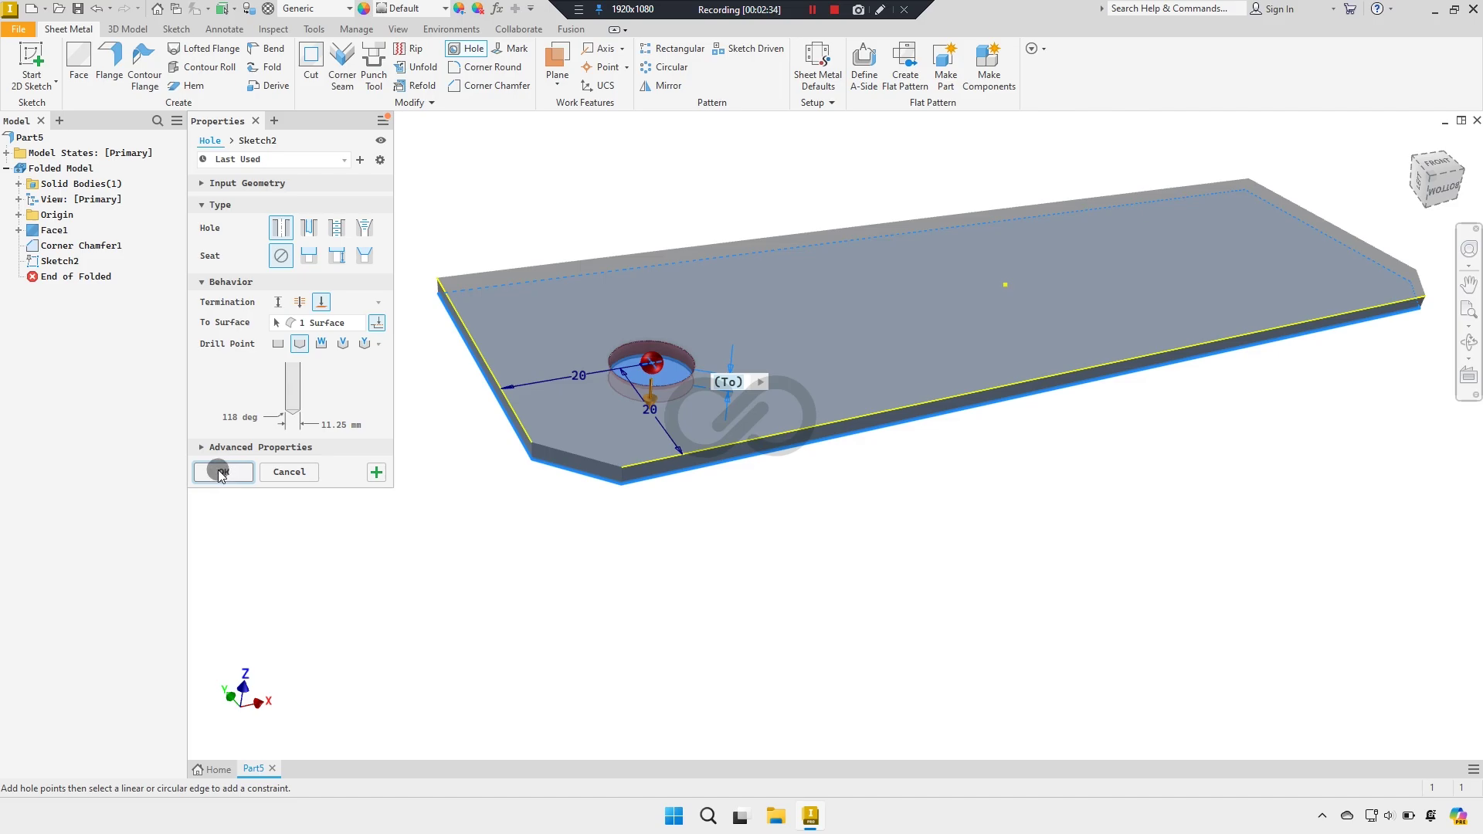
click(220, 473)
shift+middle_drag(382, 441, 403, 444)
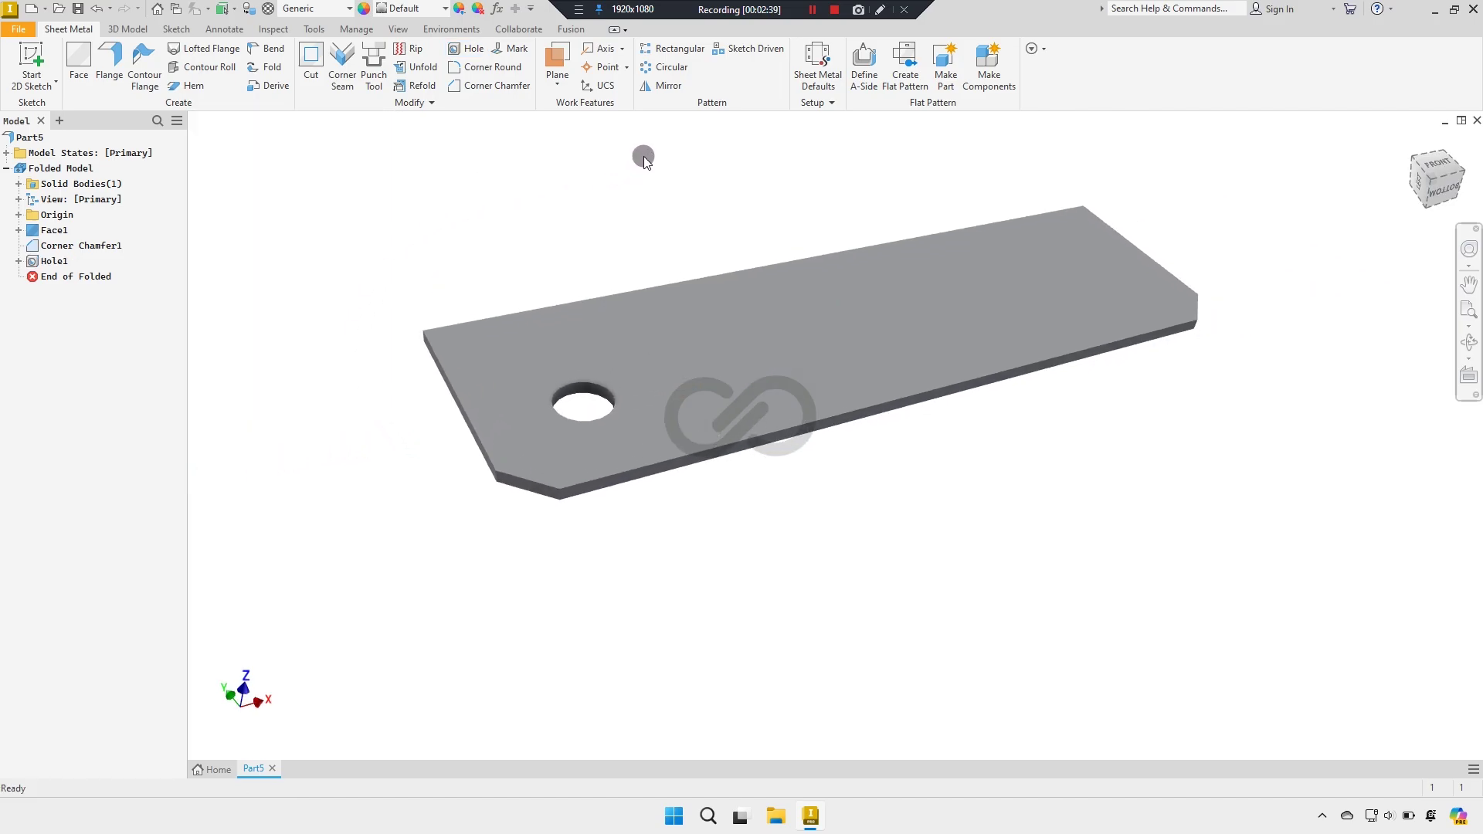
click(669, 86)
Step: Mirror Hole1 across the YZ plane and set the hole diameter to 13 mm
click(58, 263)
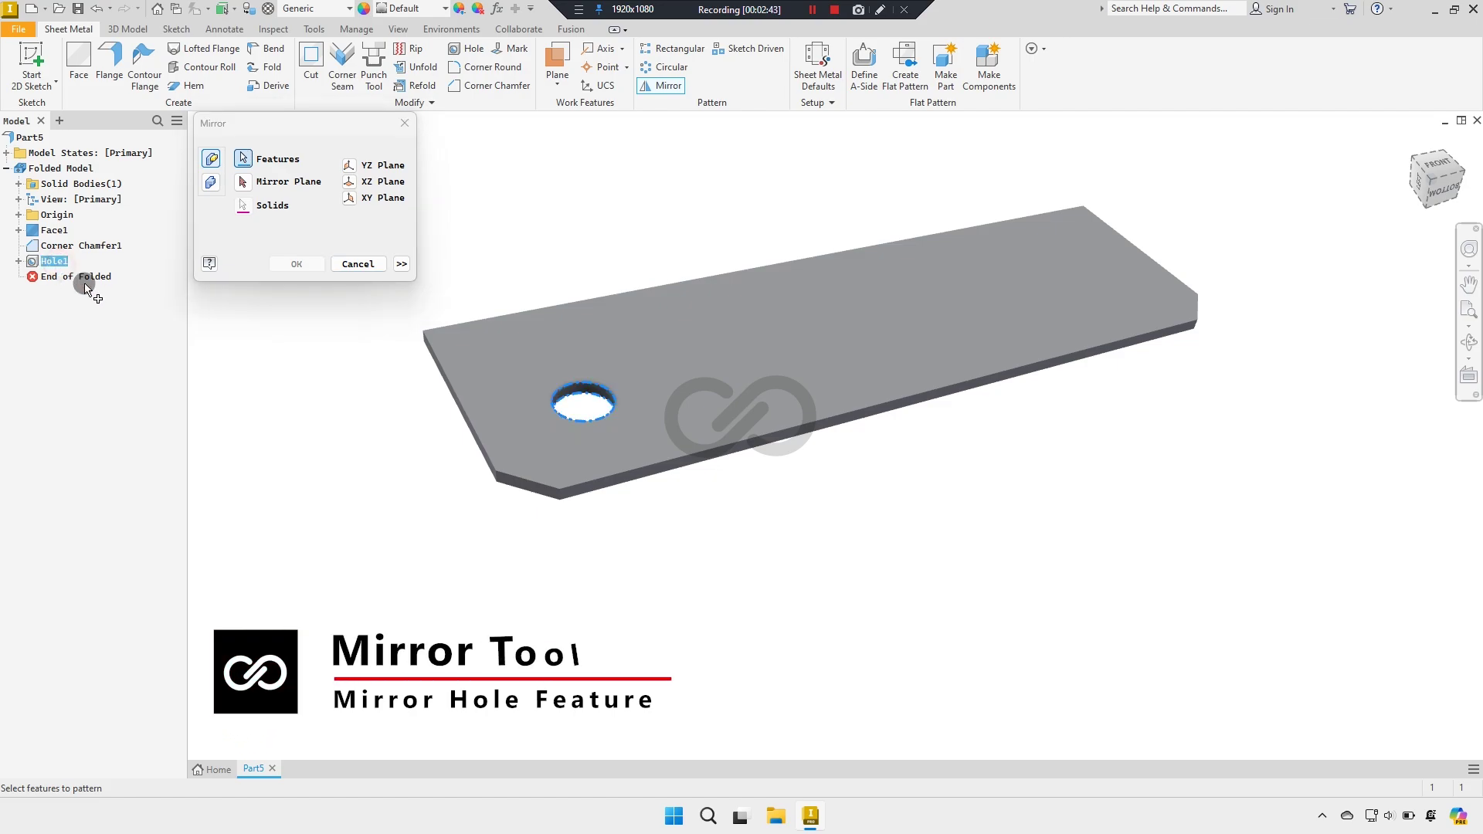
click(241, 186)
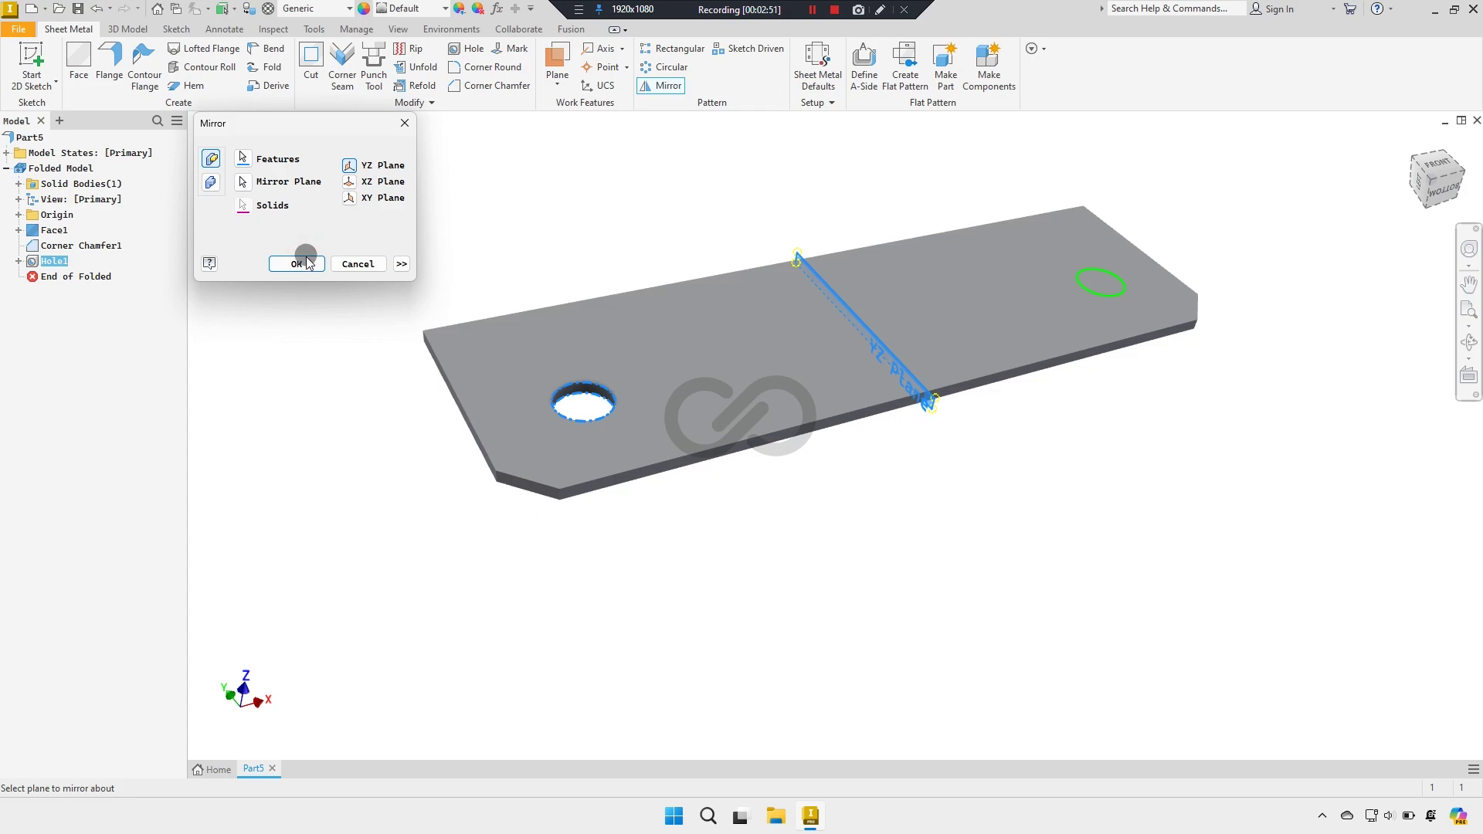
click(297, 263)
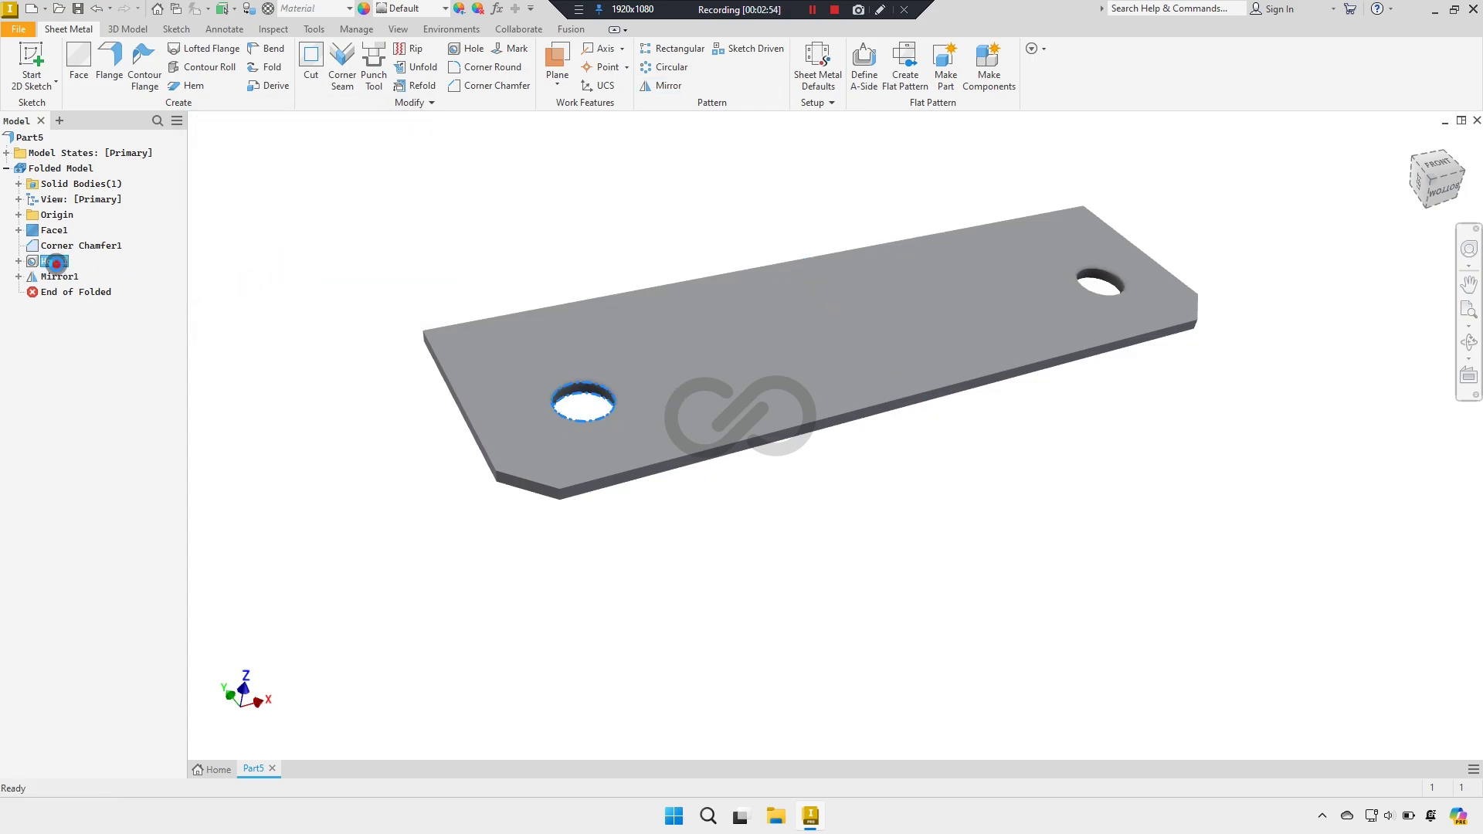
double_click(55, 263)
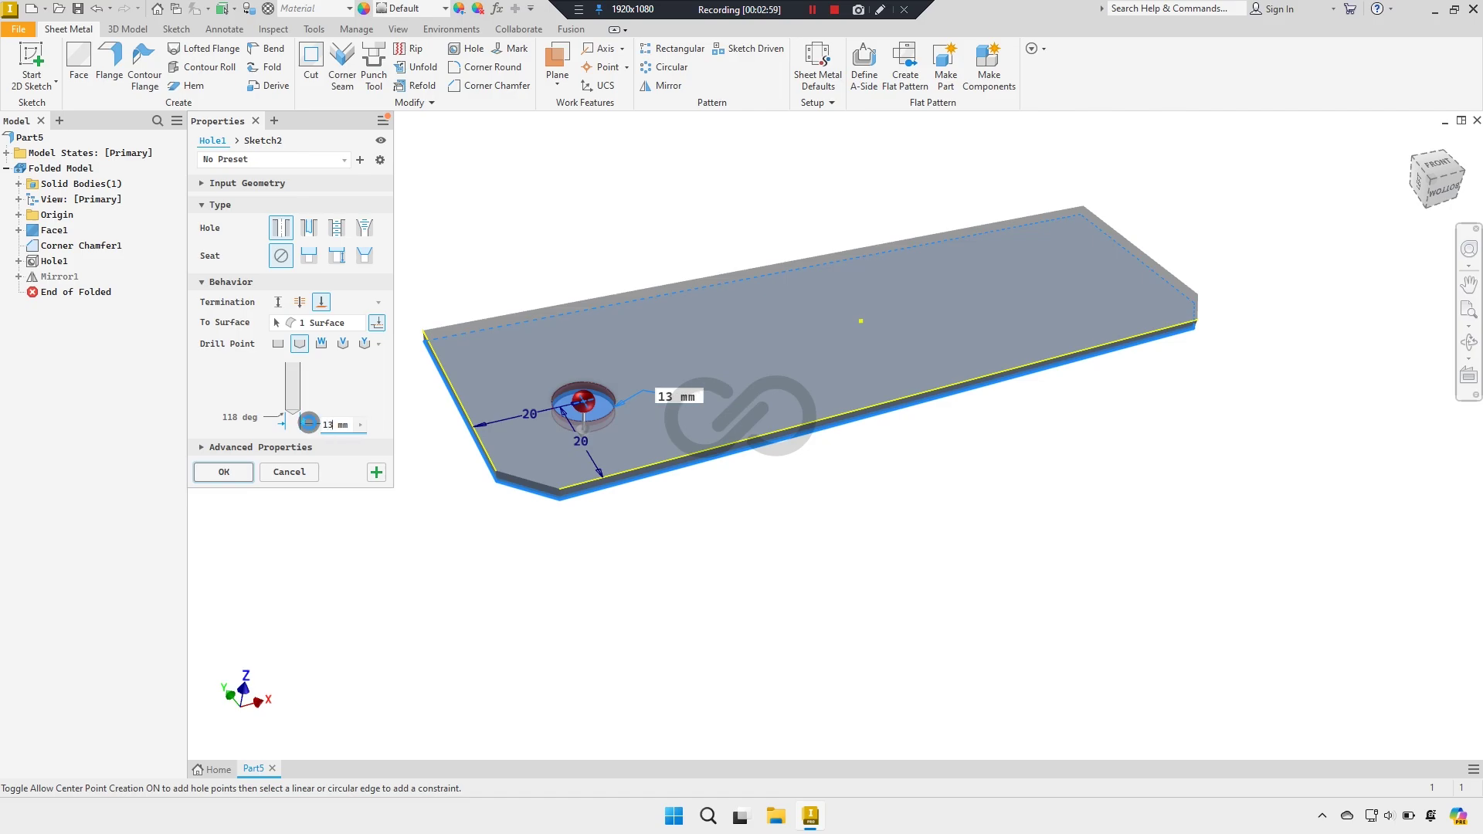
click(225, 472)
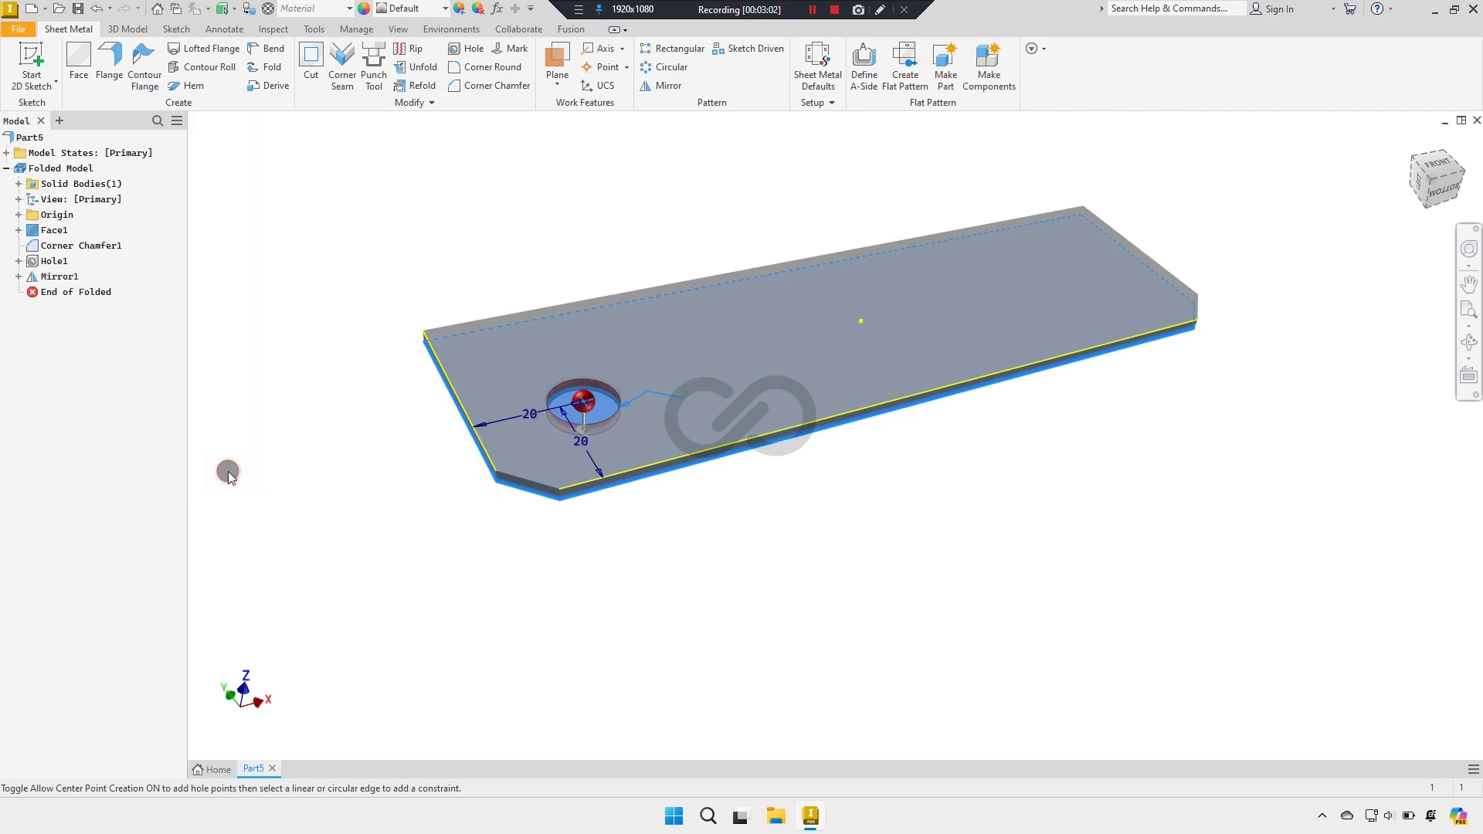
click(845, 363)
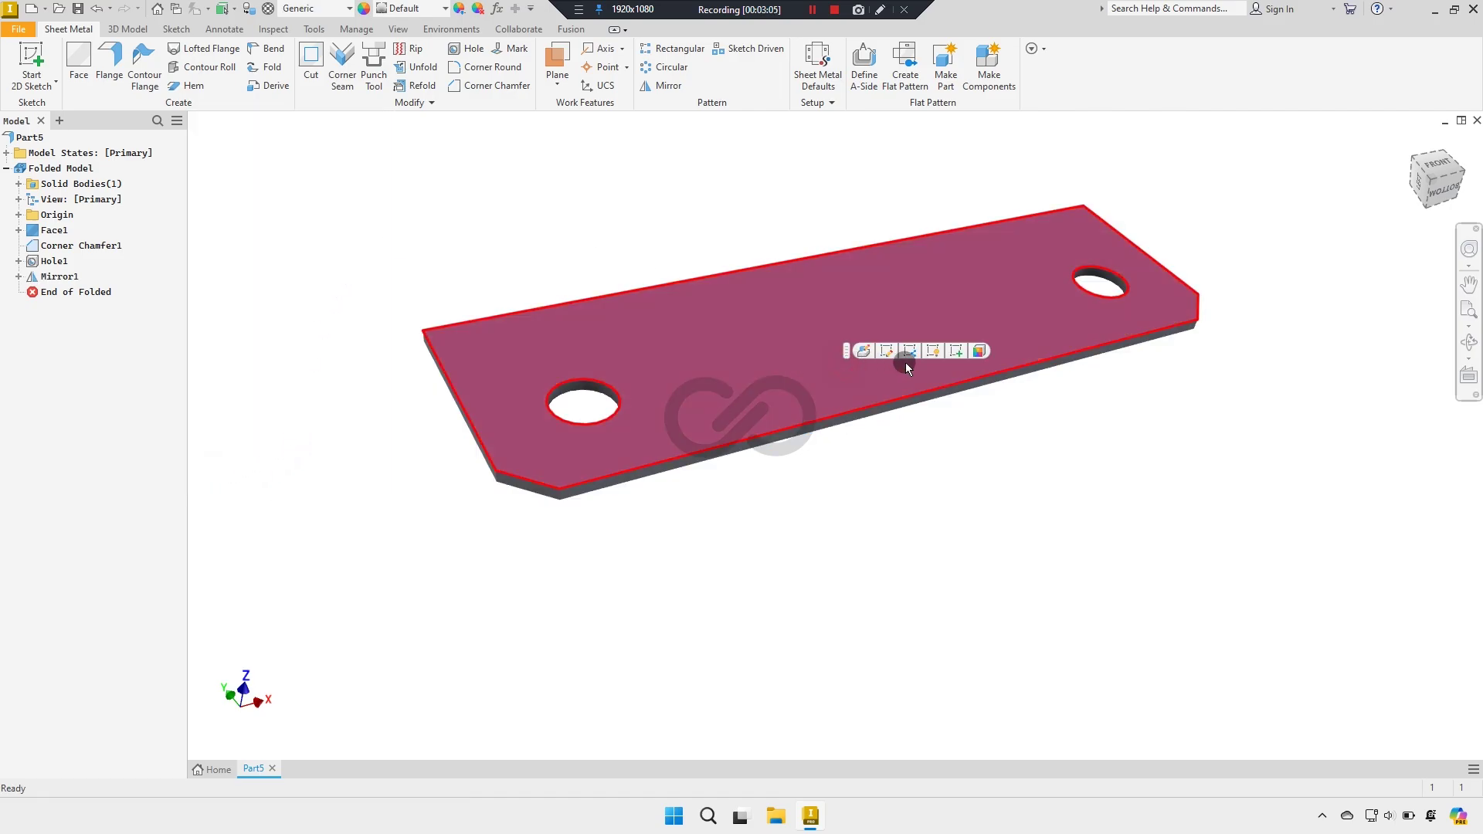
Step: Sketch a 13 mm circle on the plate's top face below its middle
click(952, 352)
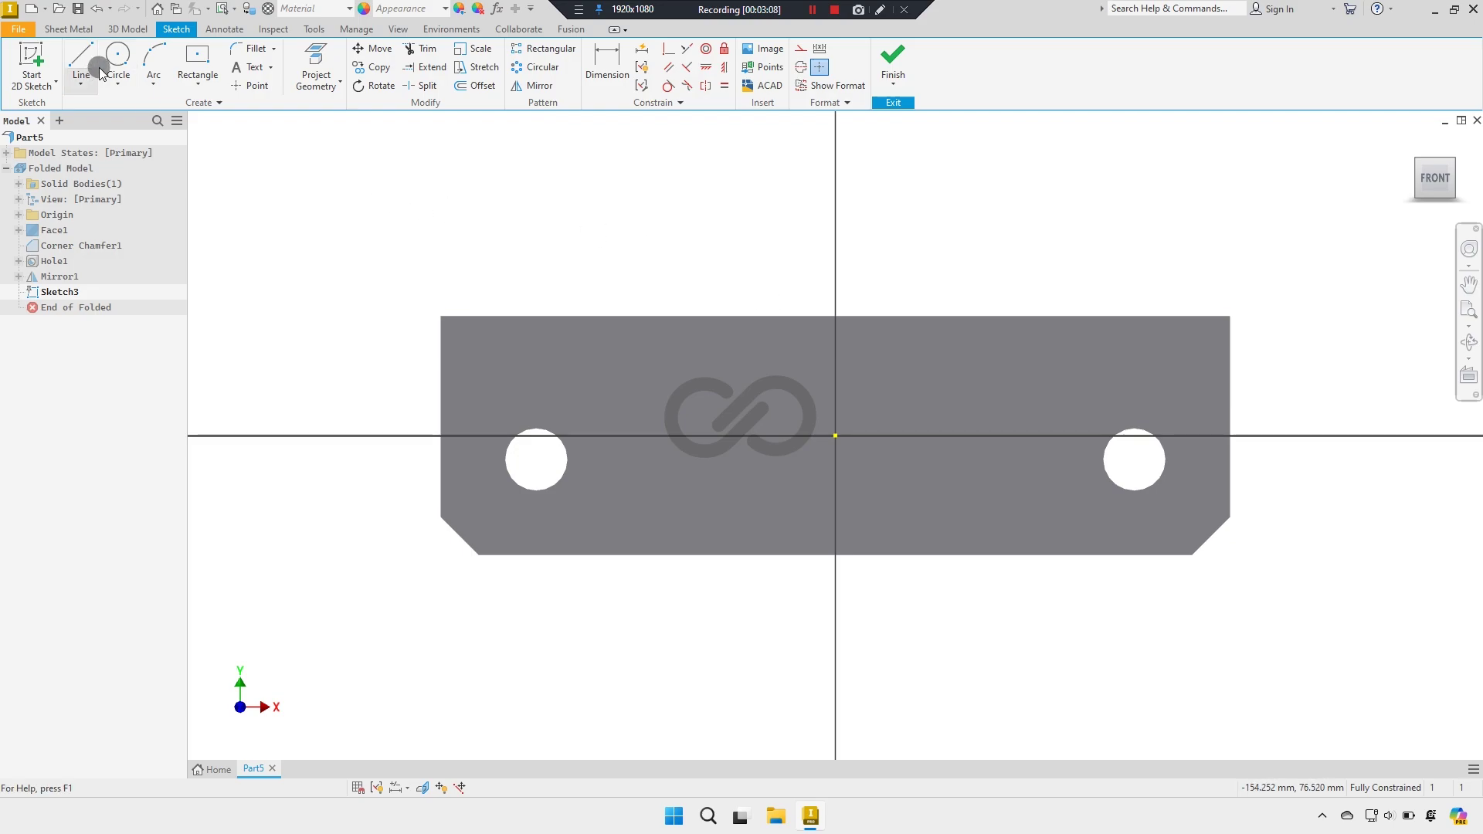
click(118, 61)
click(835, 519)
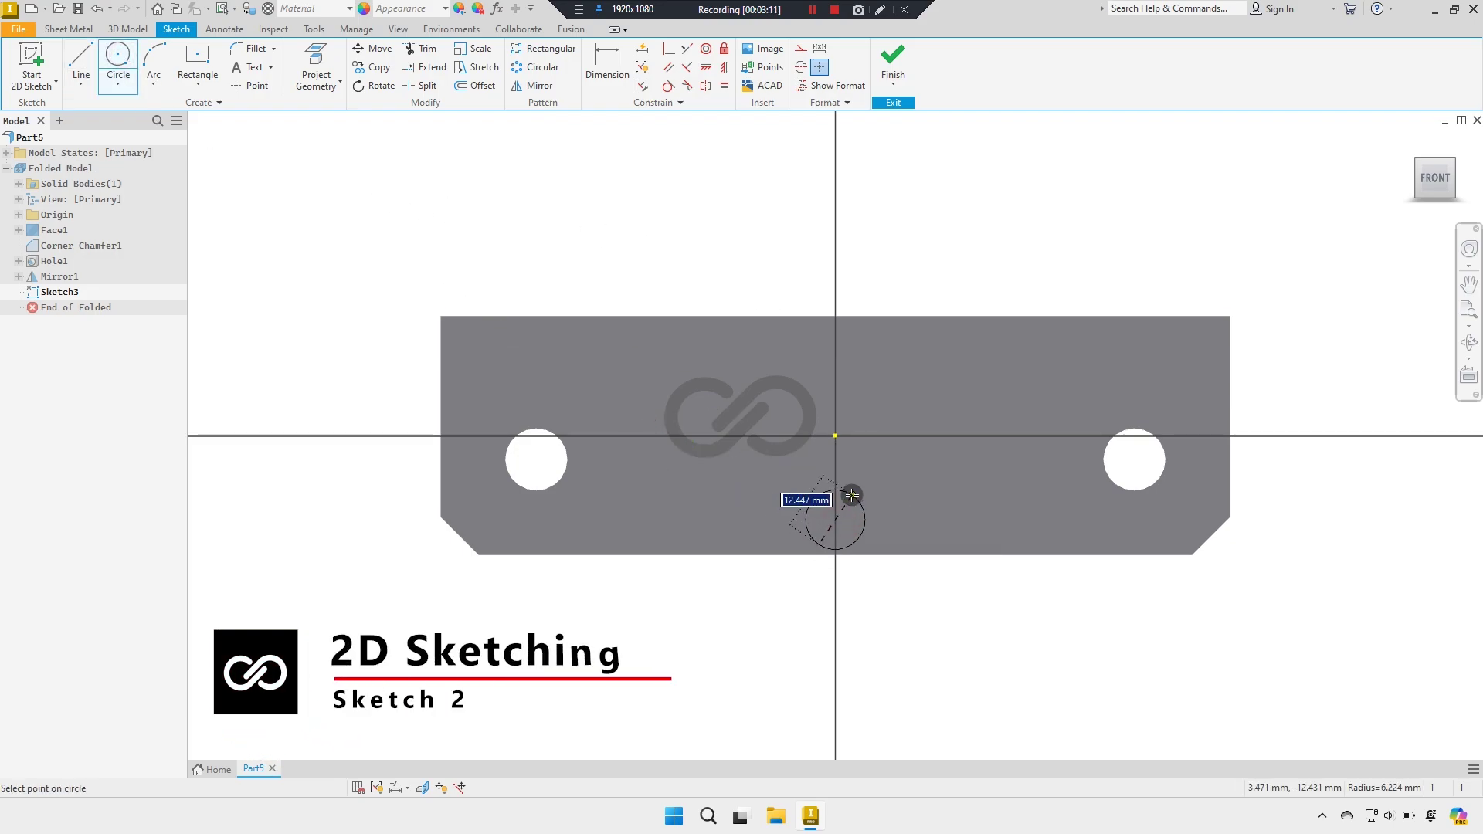
text(13)
key(Return)
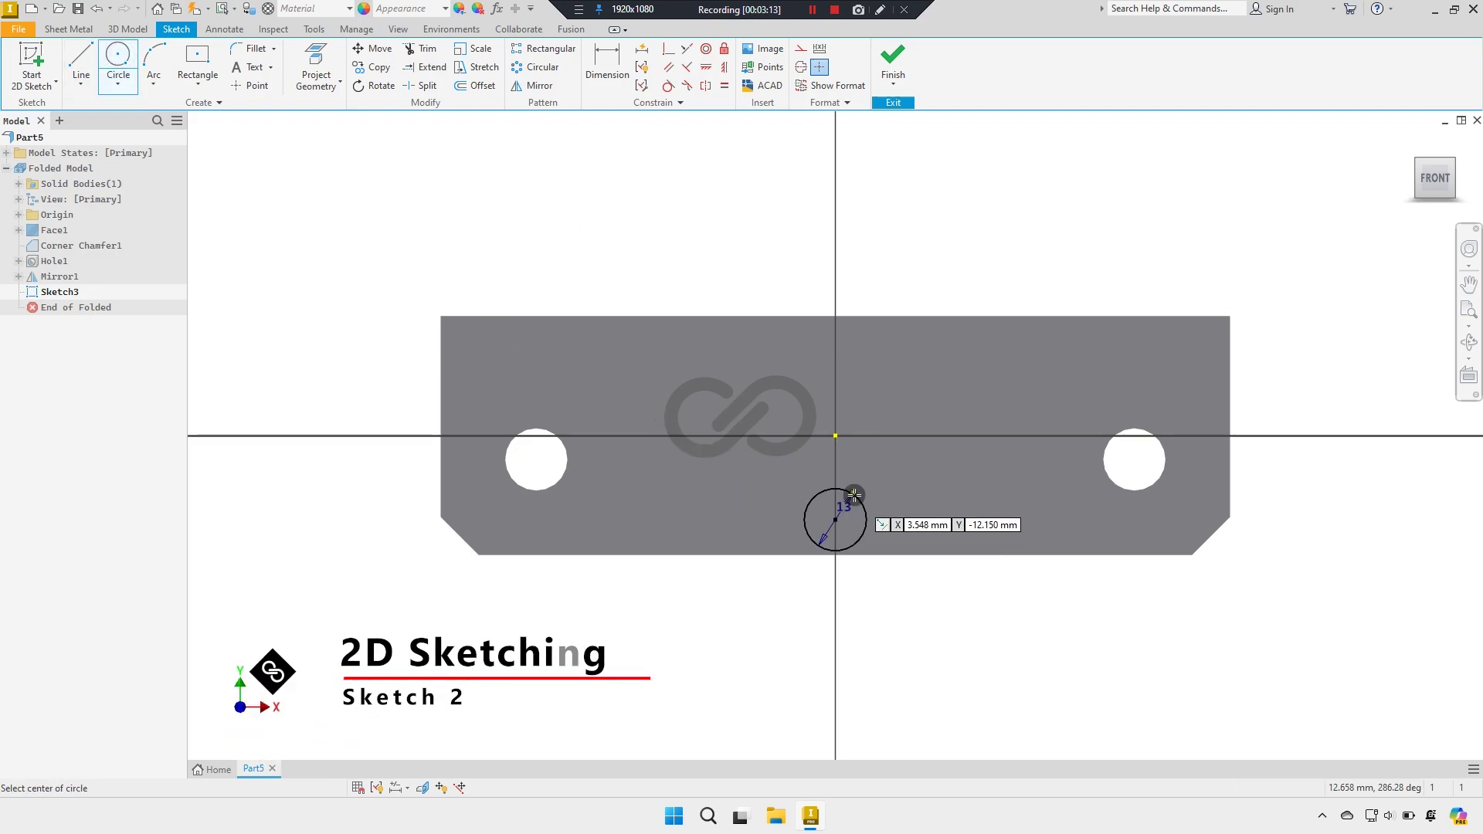
right_click(896, 480)
click(930, 454)
Step: Dimension the circle centre 14 mm from the horizontal axis and finish the sketch
click(607, 62)
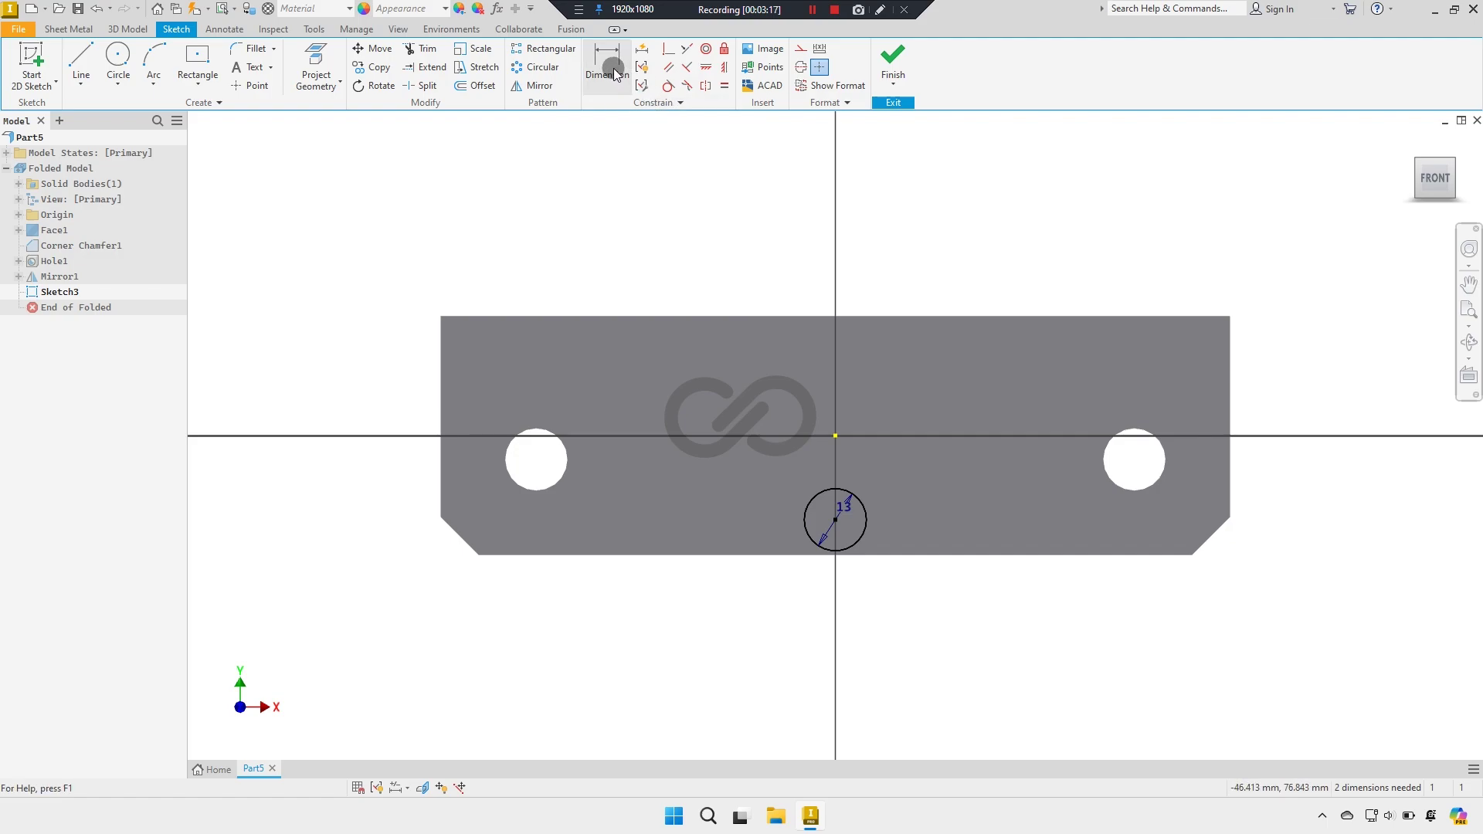
click(835, 523)
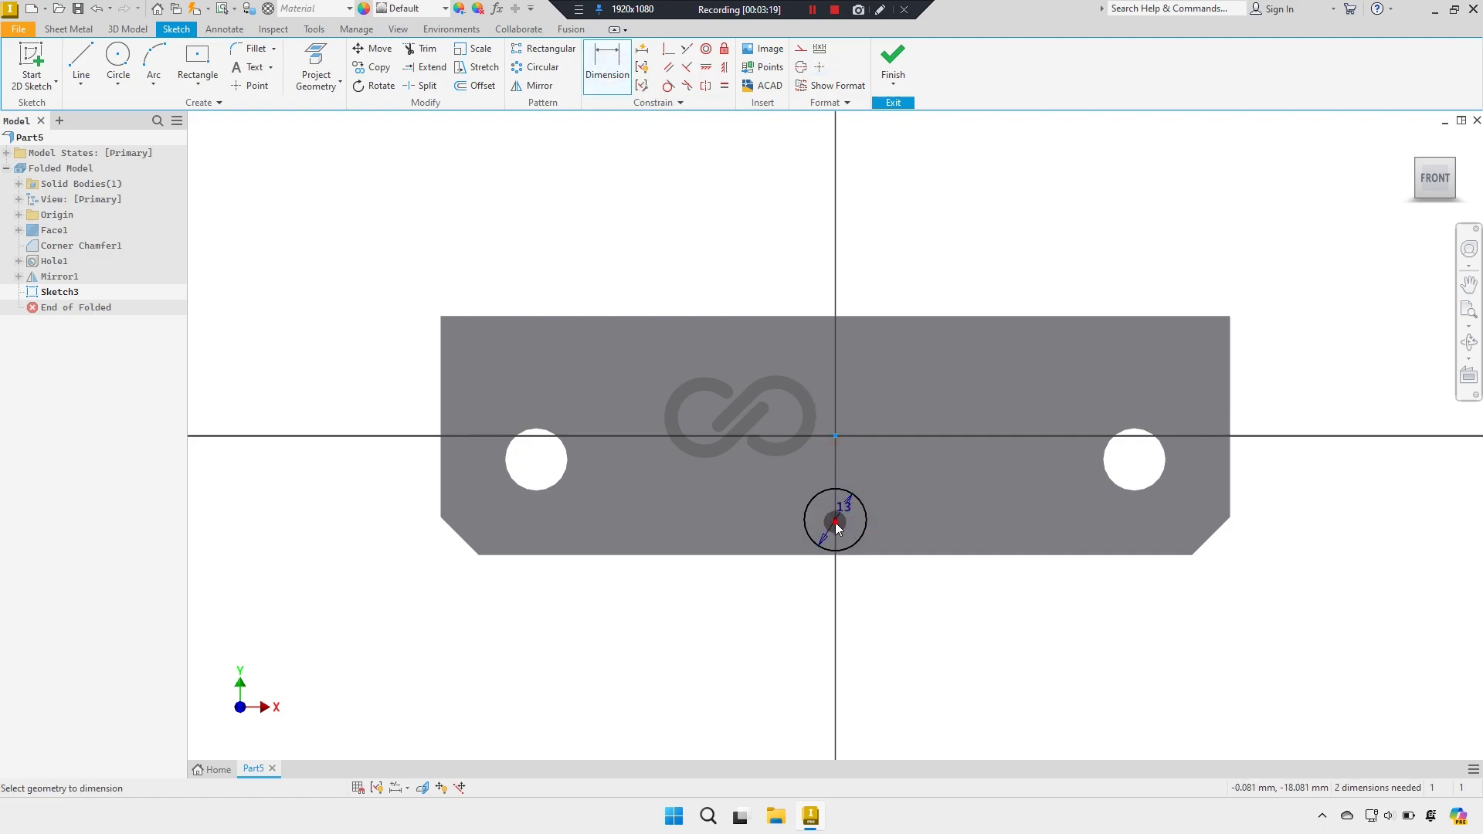
click(835, 435)
click(1300, 328)
text(14)
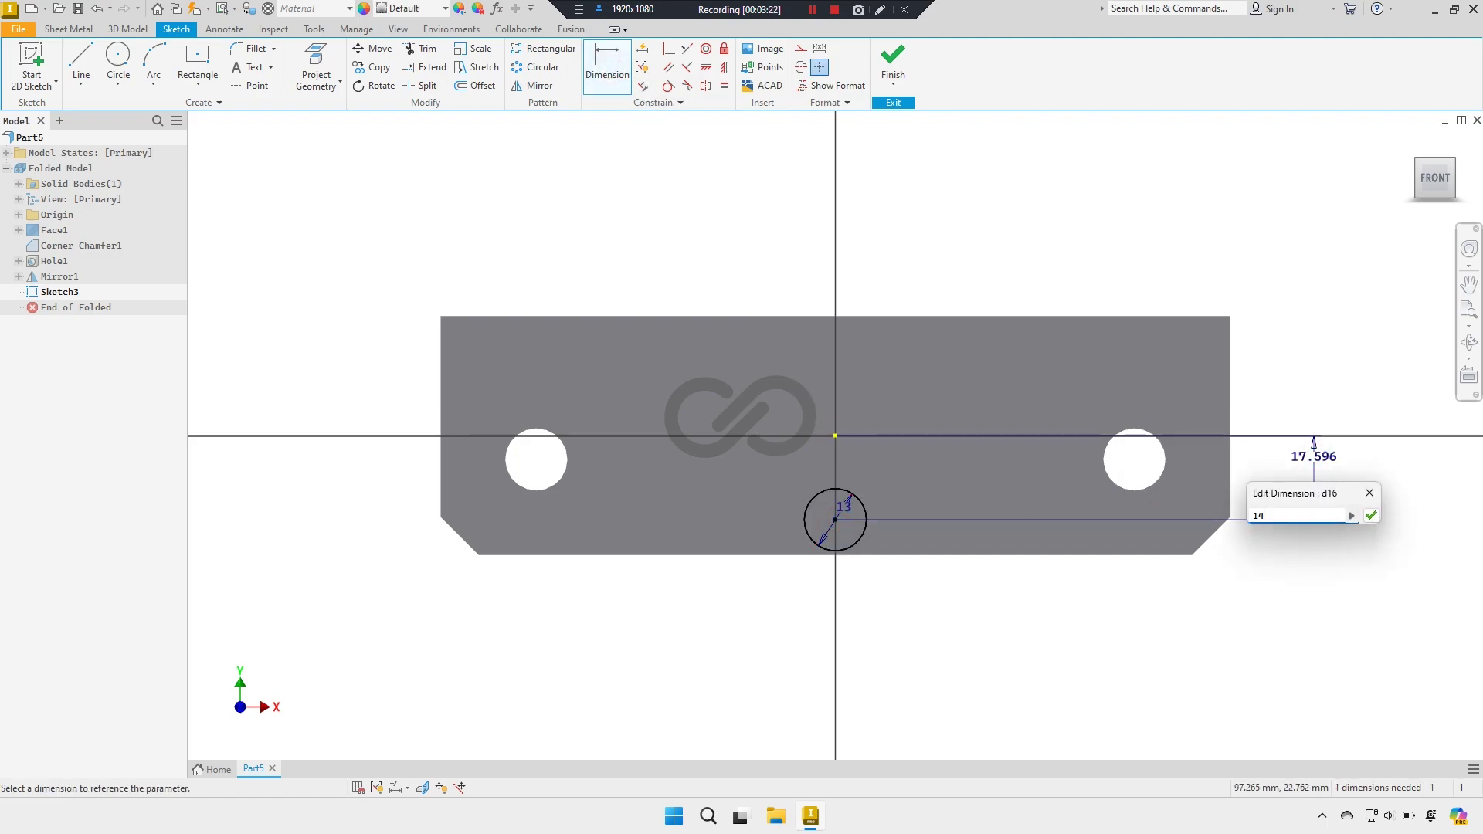
key(Return)
right_click(1012, 357)
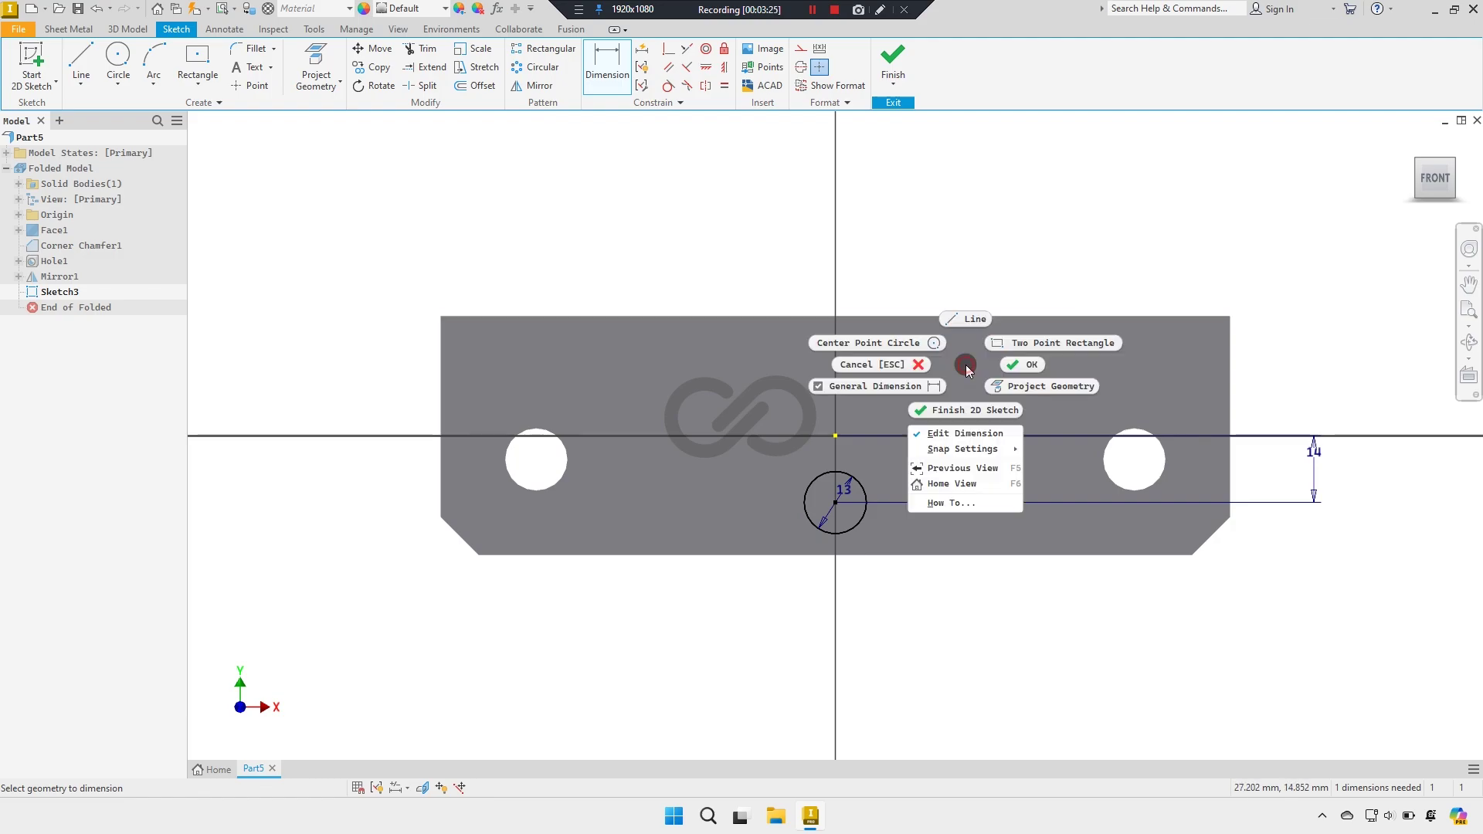
key(Escape)
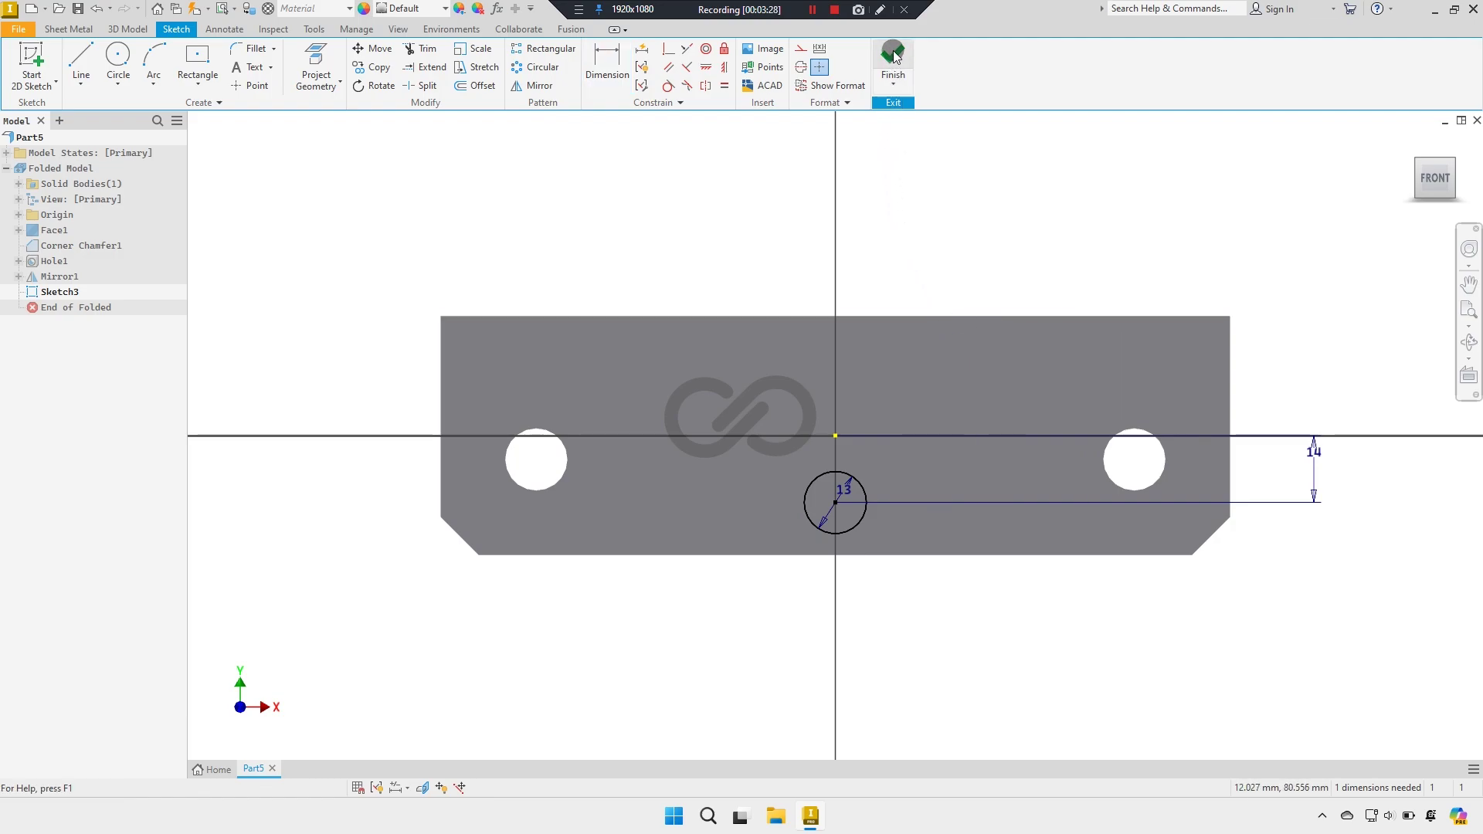
click(895, 57)
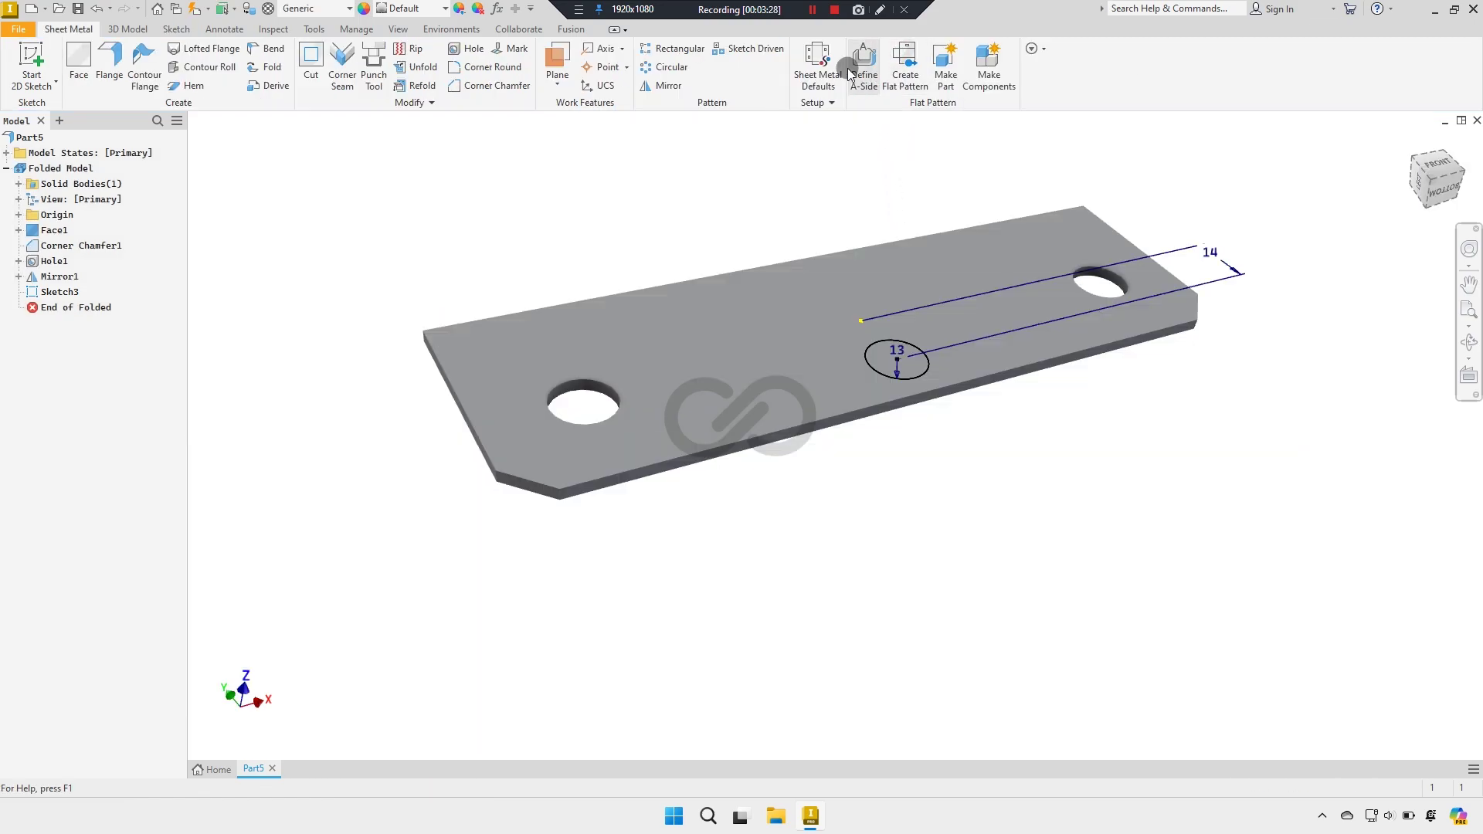
Step: Cut the 13 mm circle through the plate to make the third hole
click(305, 65)
click(222, 292)
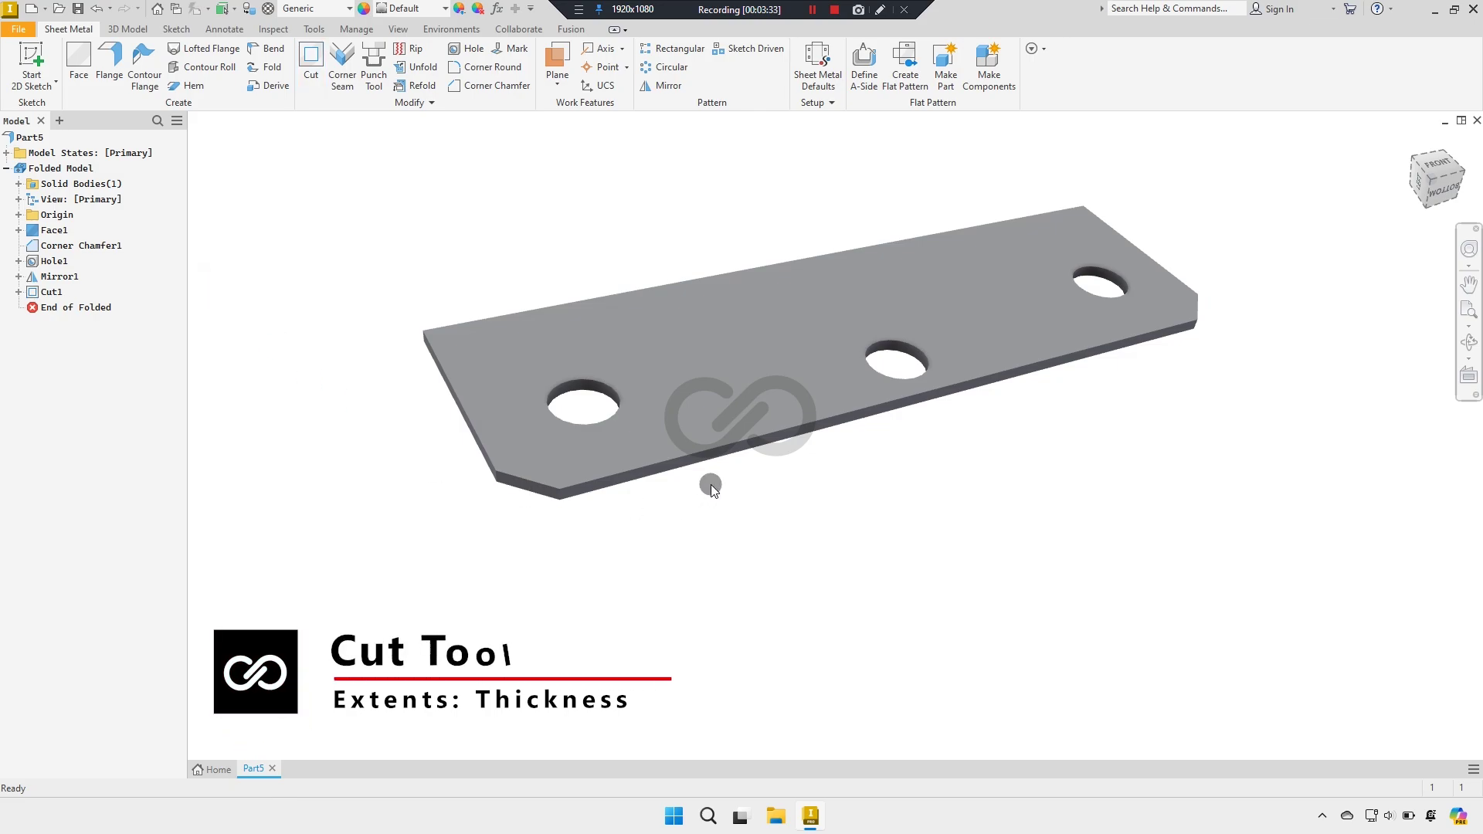
mouse_move(711, 484)
shift+middle_down()
mouse_move(531, 533)
mouse_move(498, 511)
mouse_move(474, 457)
shift+middle_up()
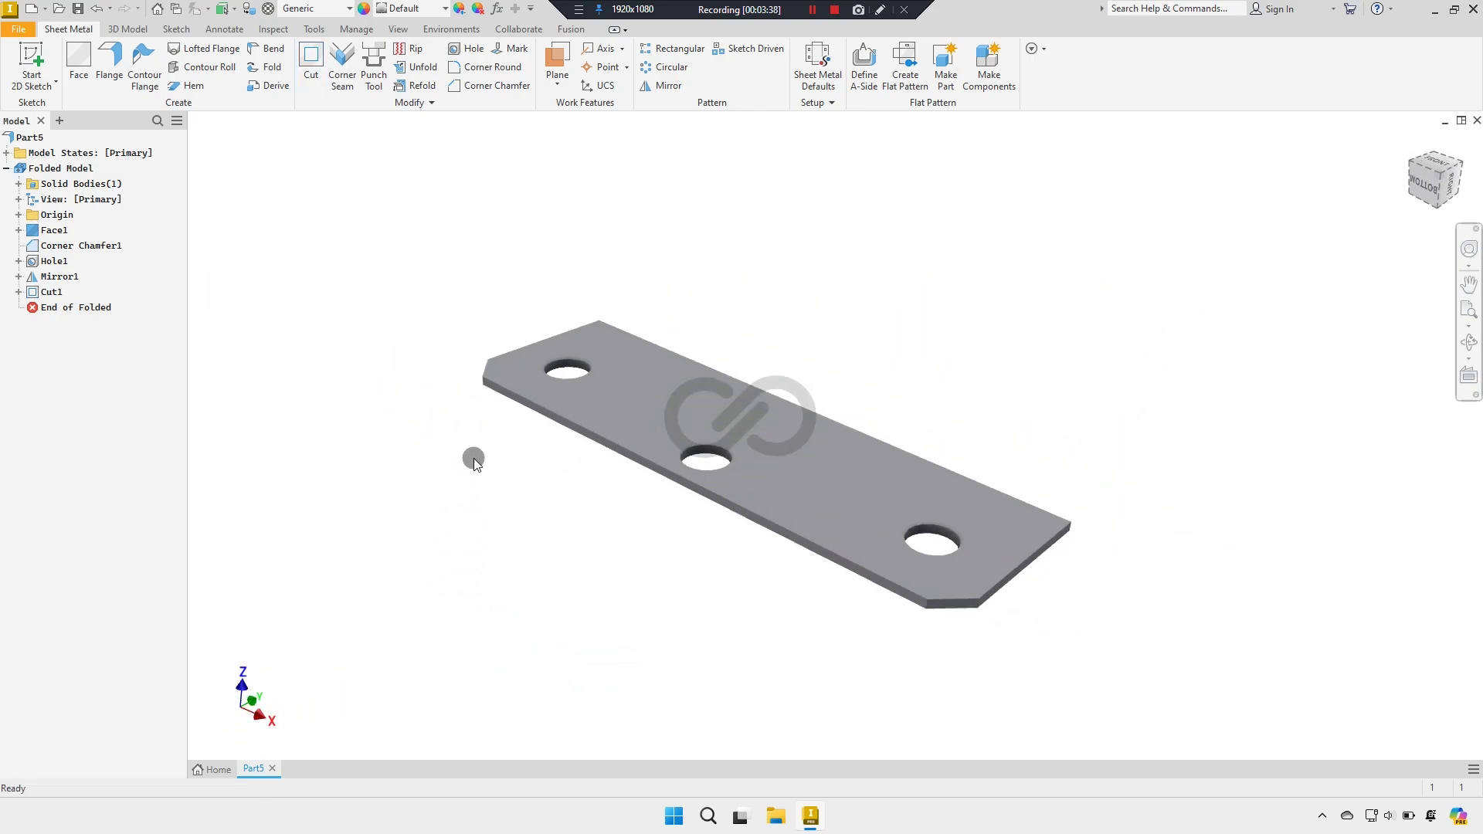
click(666, 380)
Step: Draw a 64 × 8.7 mm rectangle on the plate's top face beside the plate
click(781, 370)
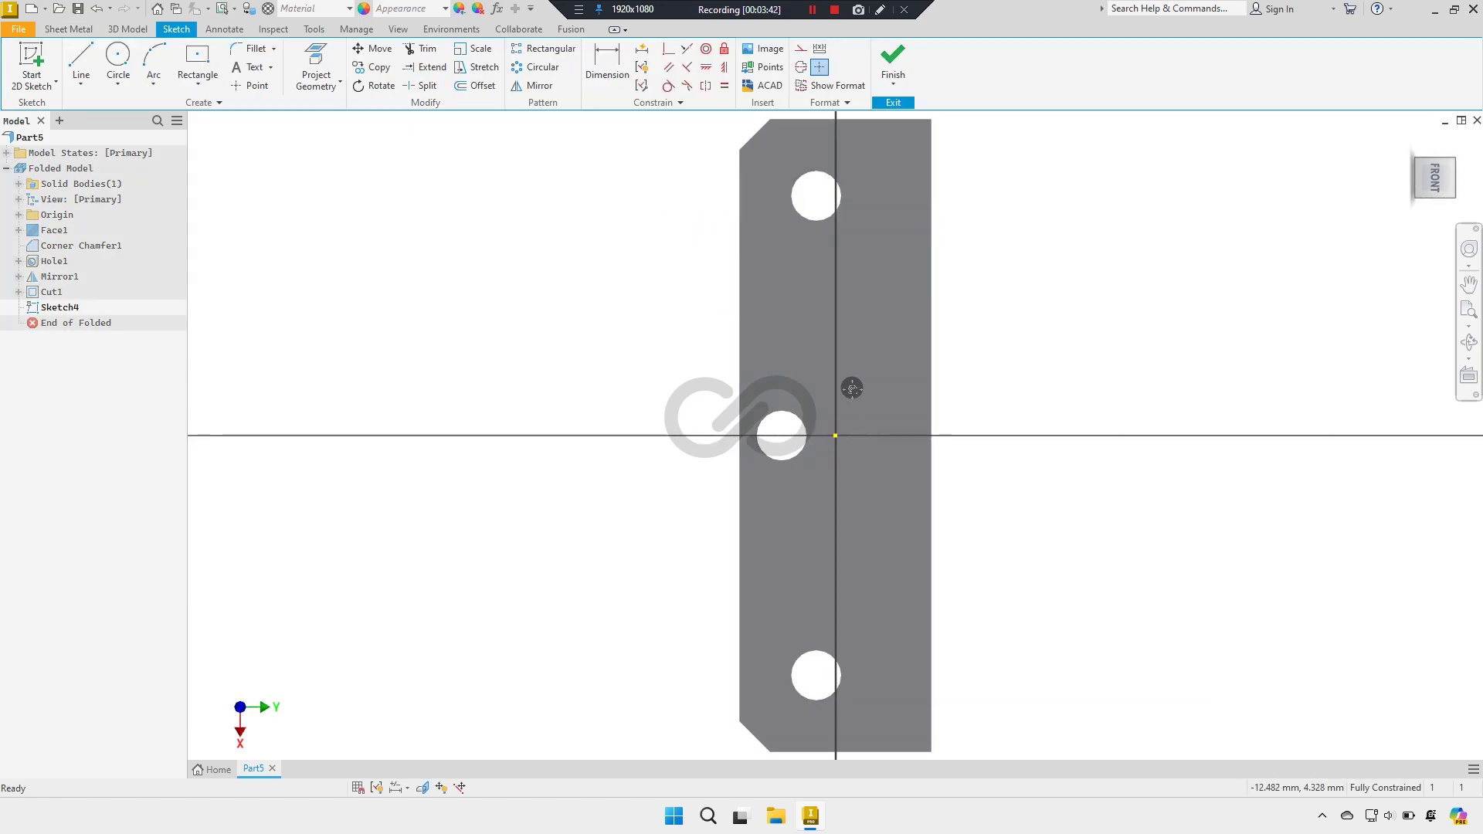
middle_drag(852, 387, 725, 393)
key(r)
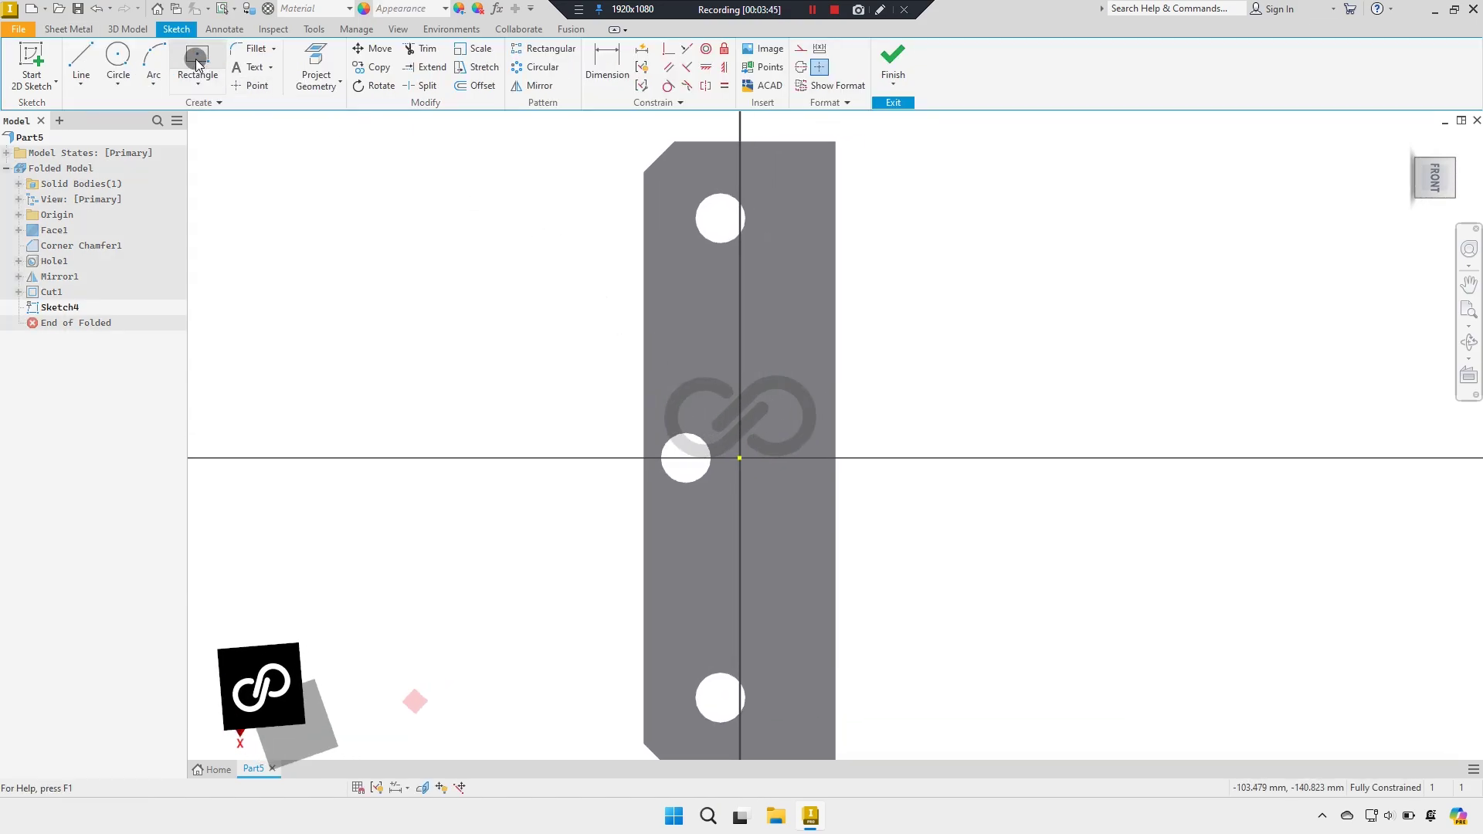
click(886, 213)
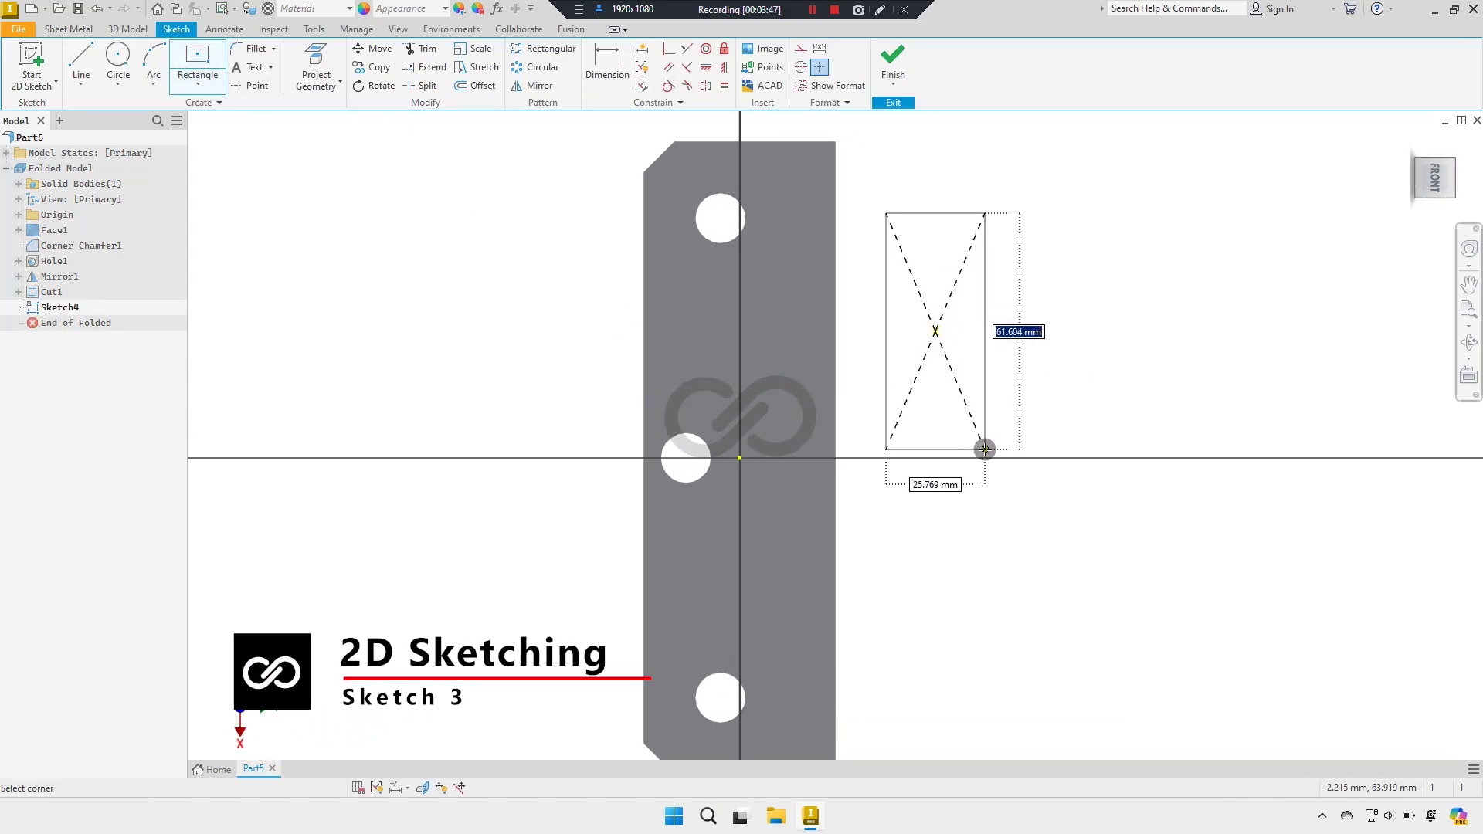
text(64)
key(Tab)
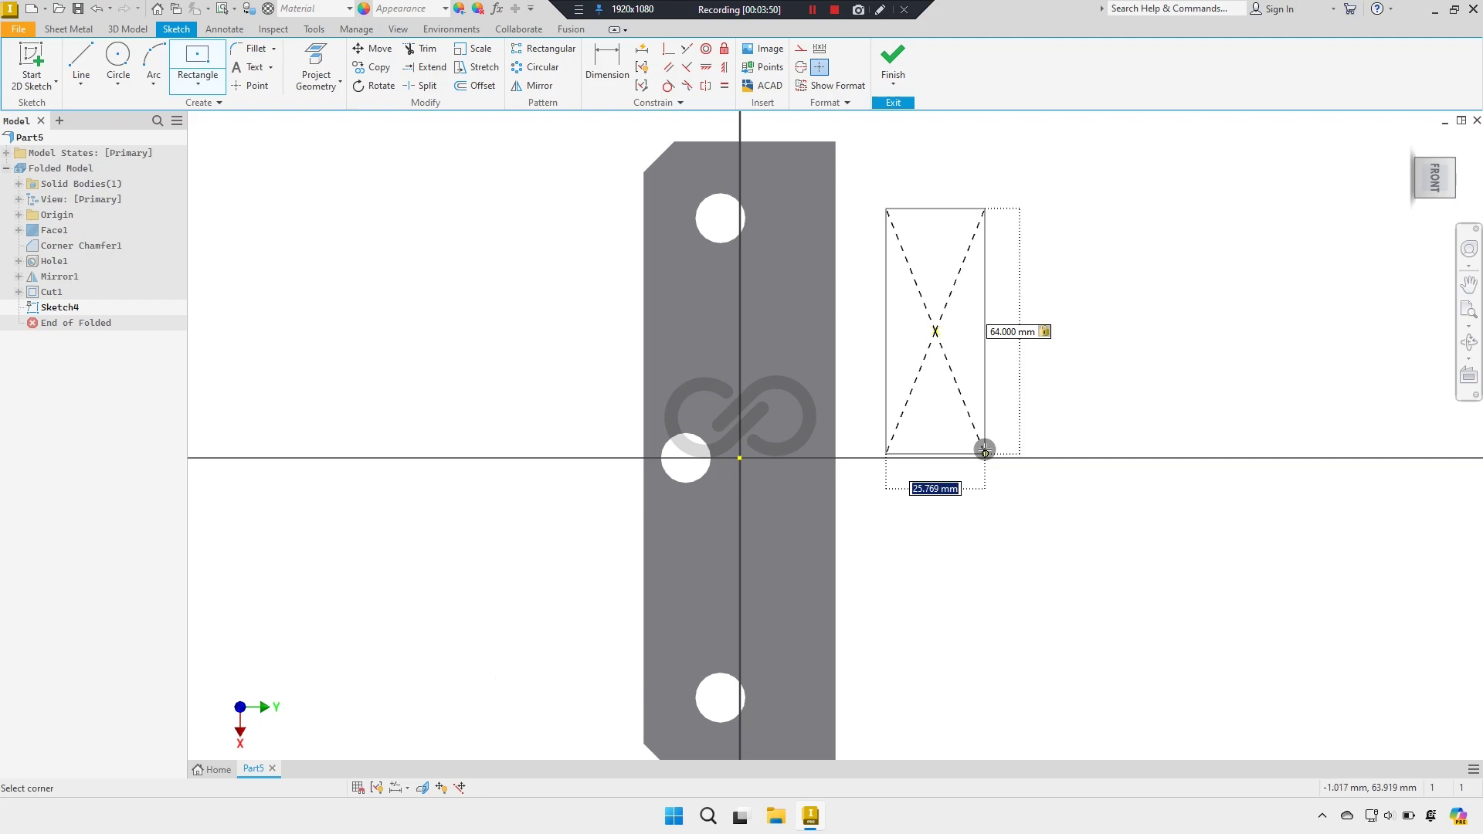
text(8.7)
key(Return)
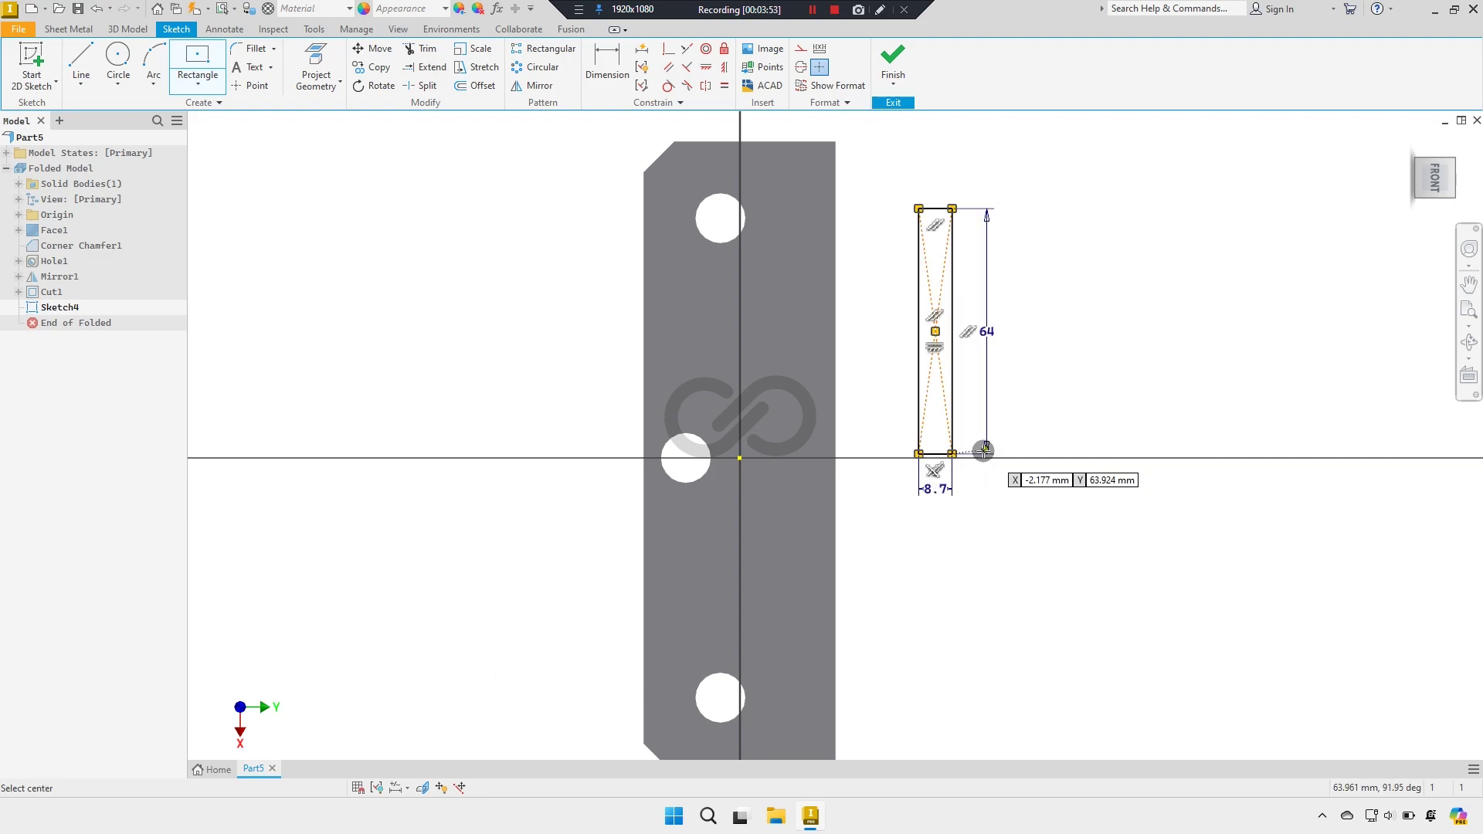
right_click(1025, 374)
click(853, 374)
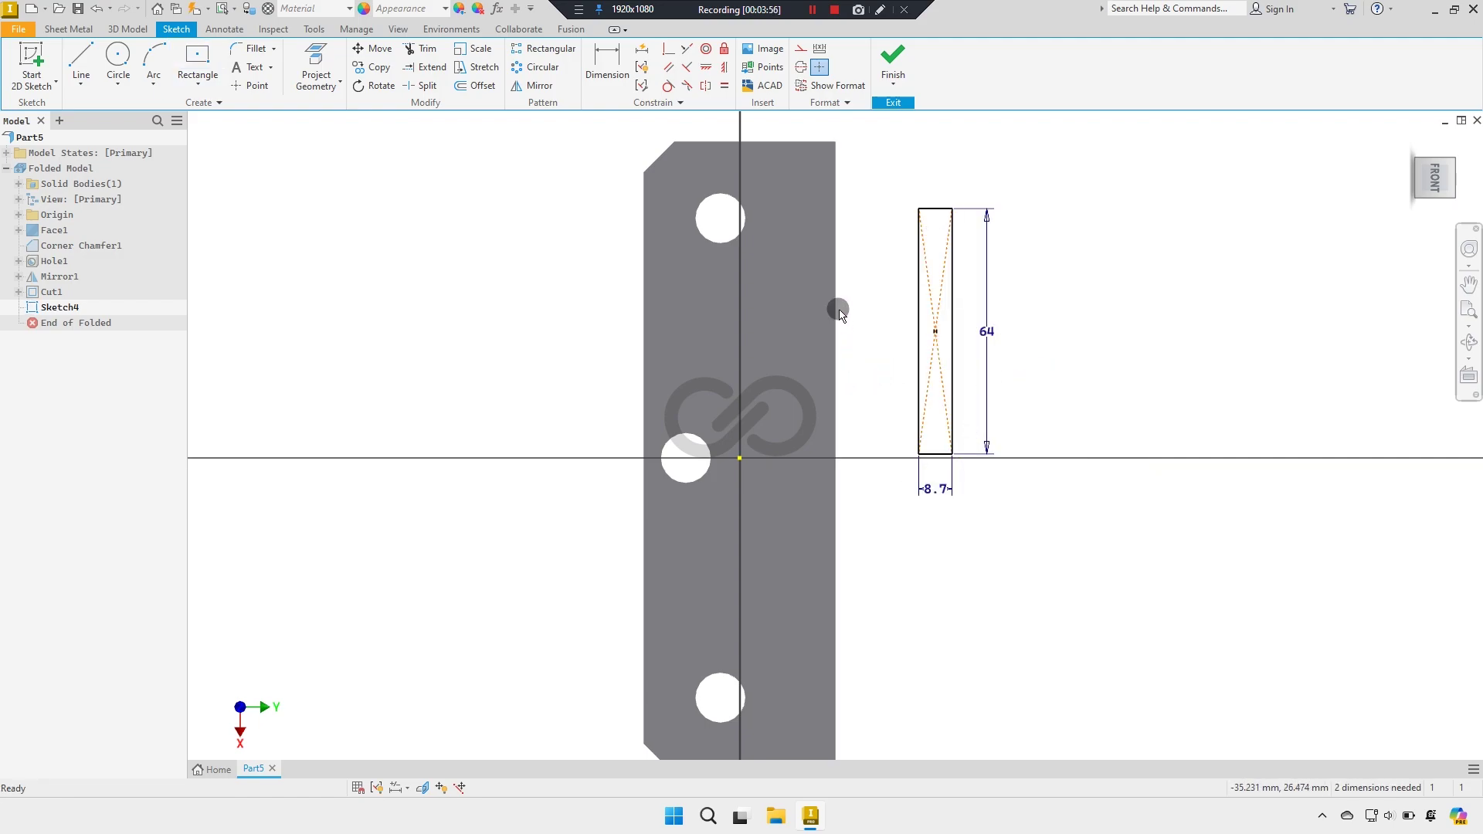
Step: Project the plate's long edge as construction geometry and make the rectangle's side collinear with it
click(316, 70)
click(835, 232)
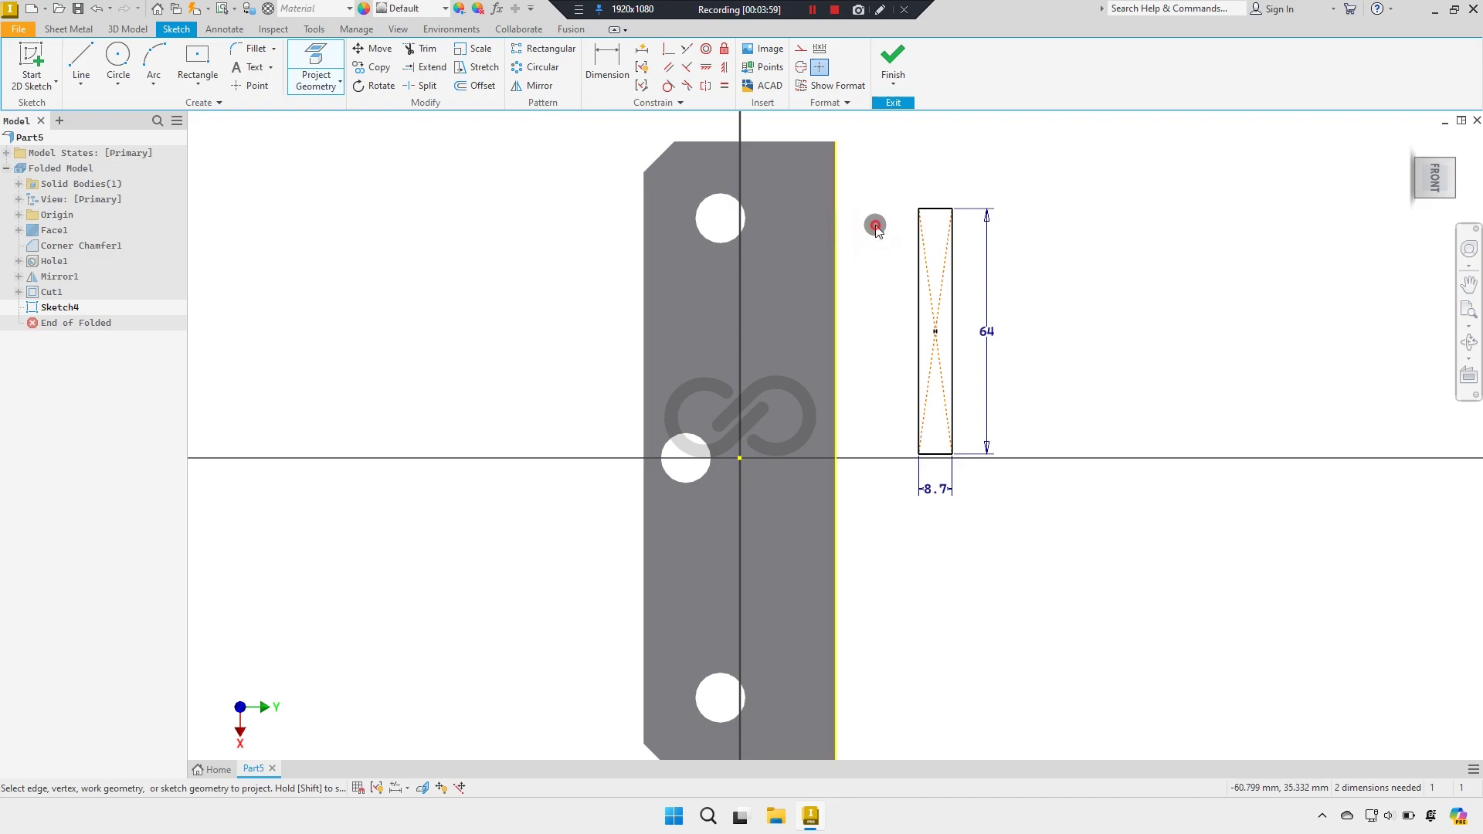
right_click(875, 225)
click(840, 246)
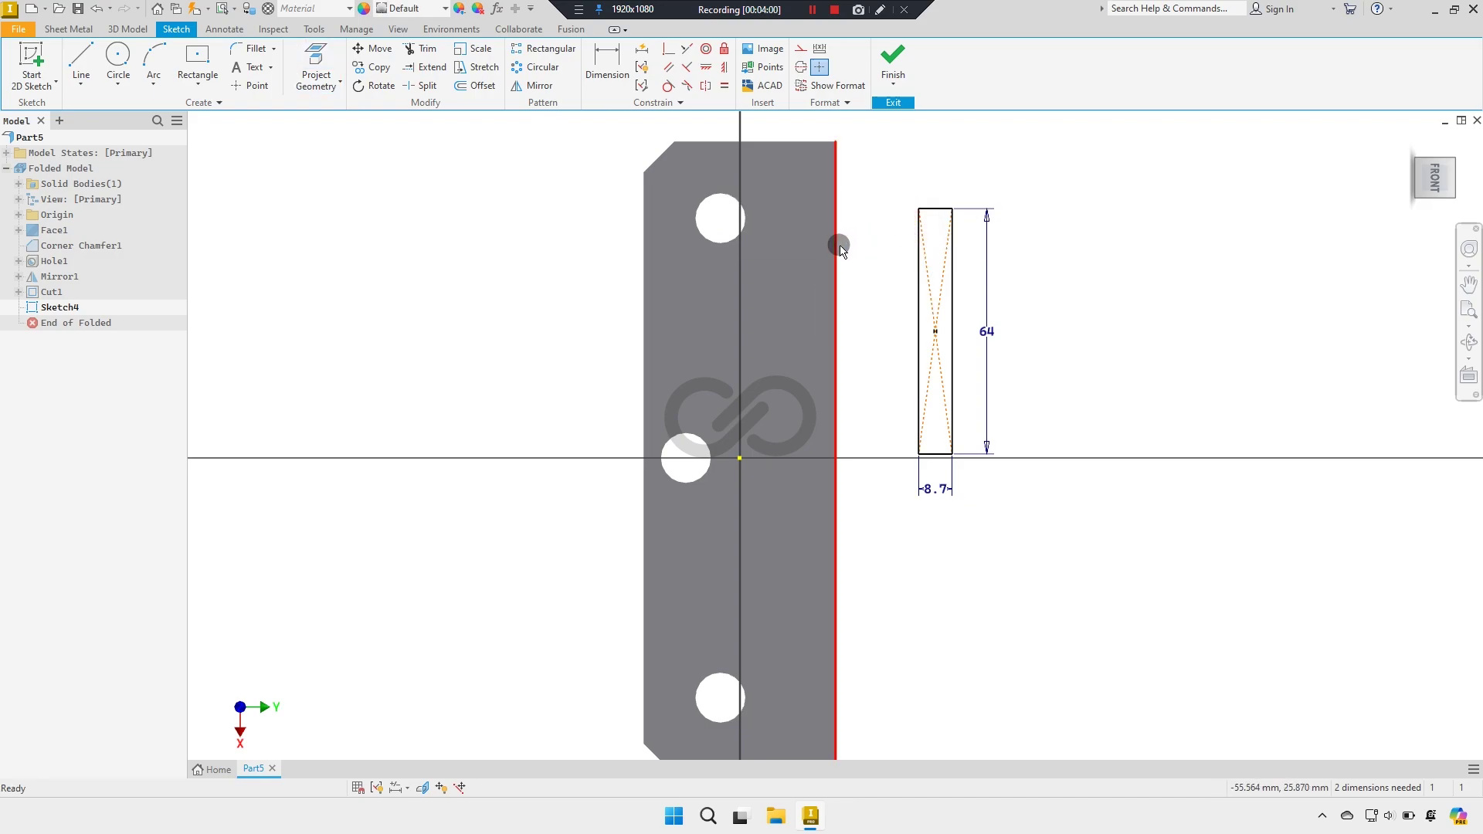
click(800, 48)
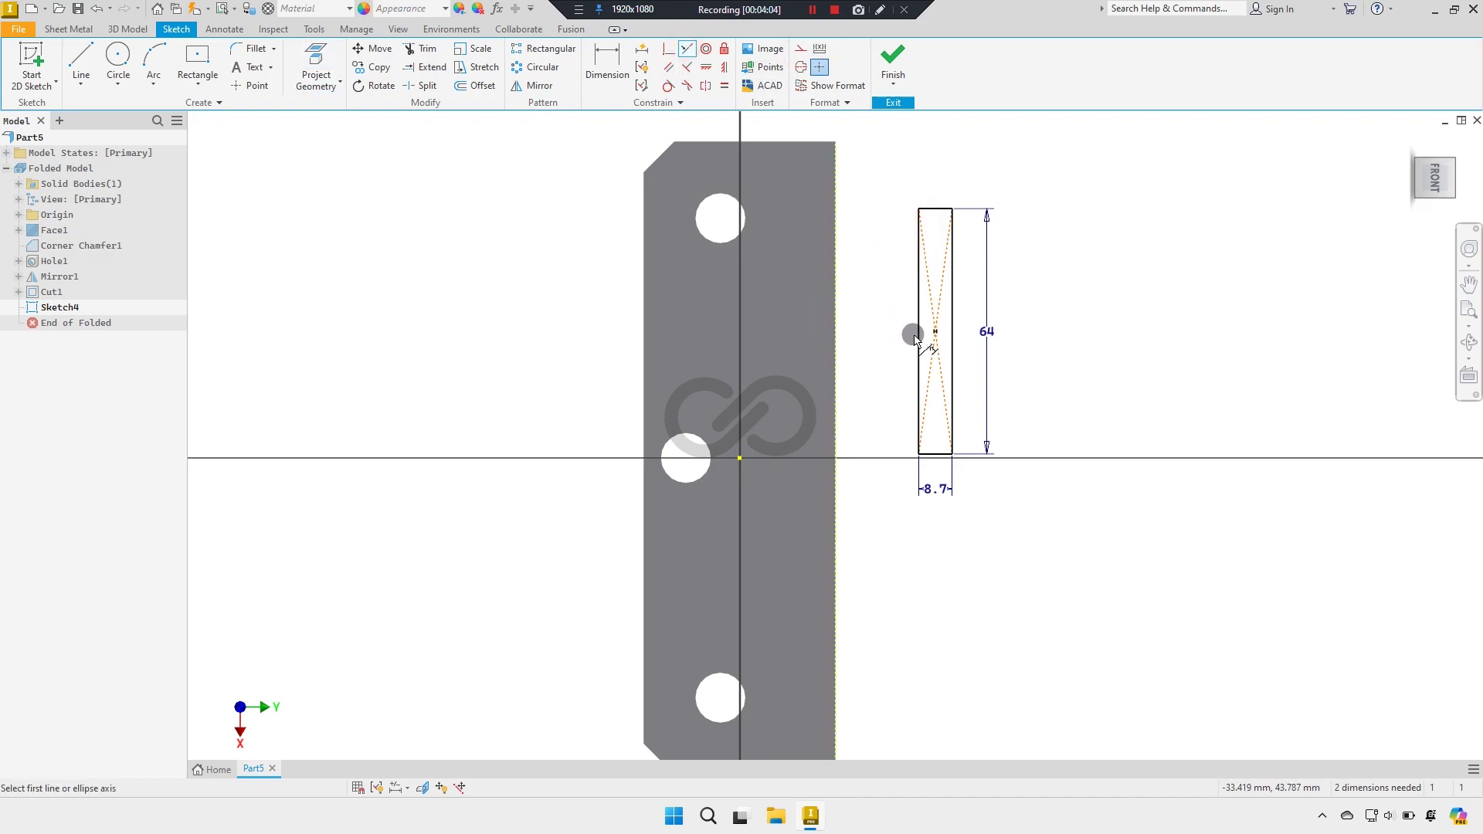
click(837, 390)
right_click(993, 291)
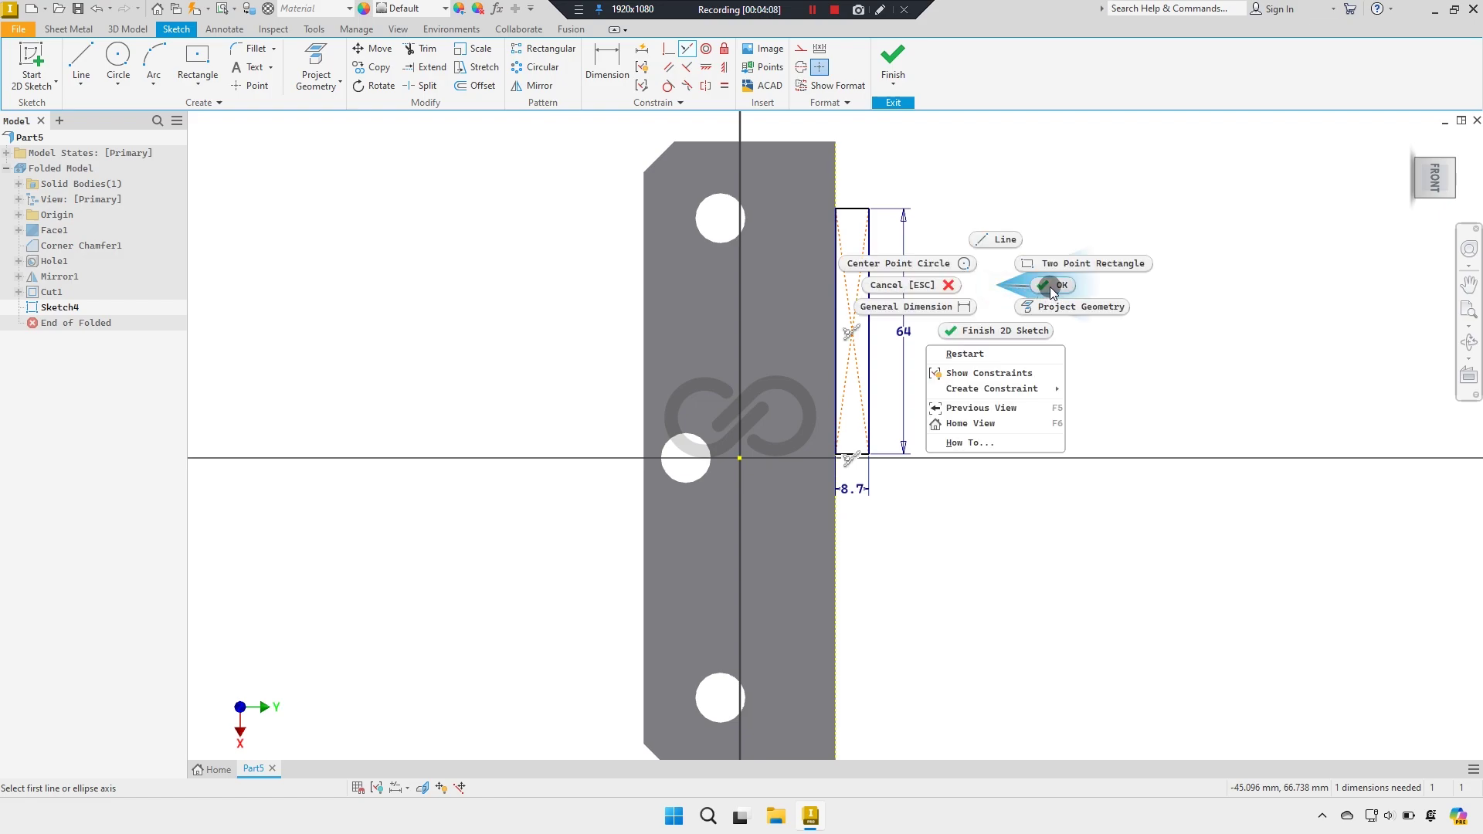
click(968, 313)
Step: Dimension the rectangle 35 mm from the plate's end and finish the sketch
drag(933, 359, 927, 396)
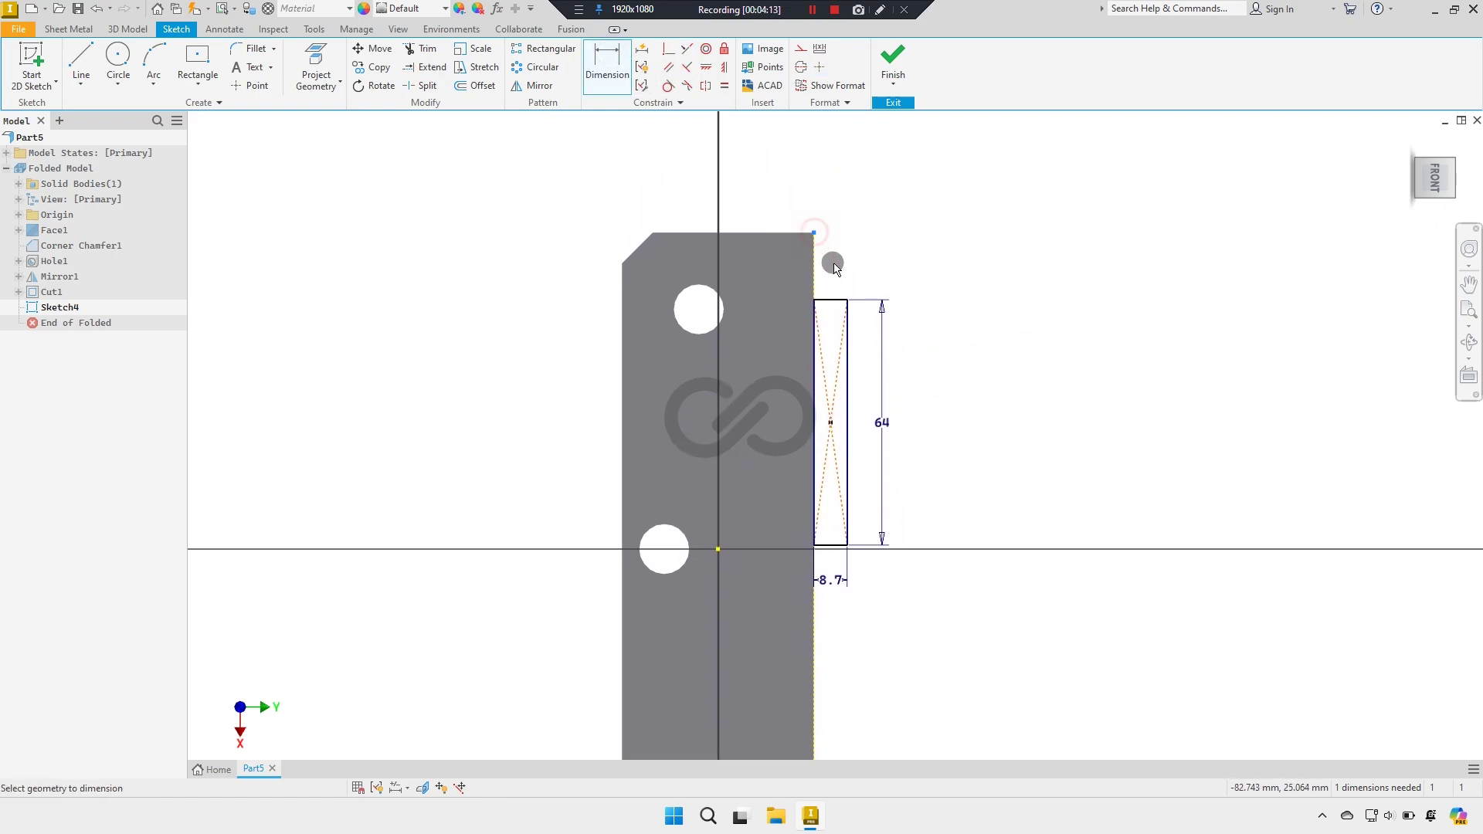
click(1033, 209)
text(35)
key(Return)
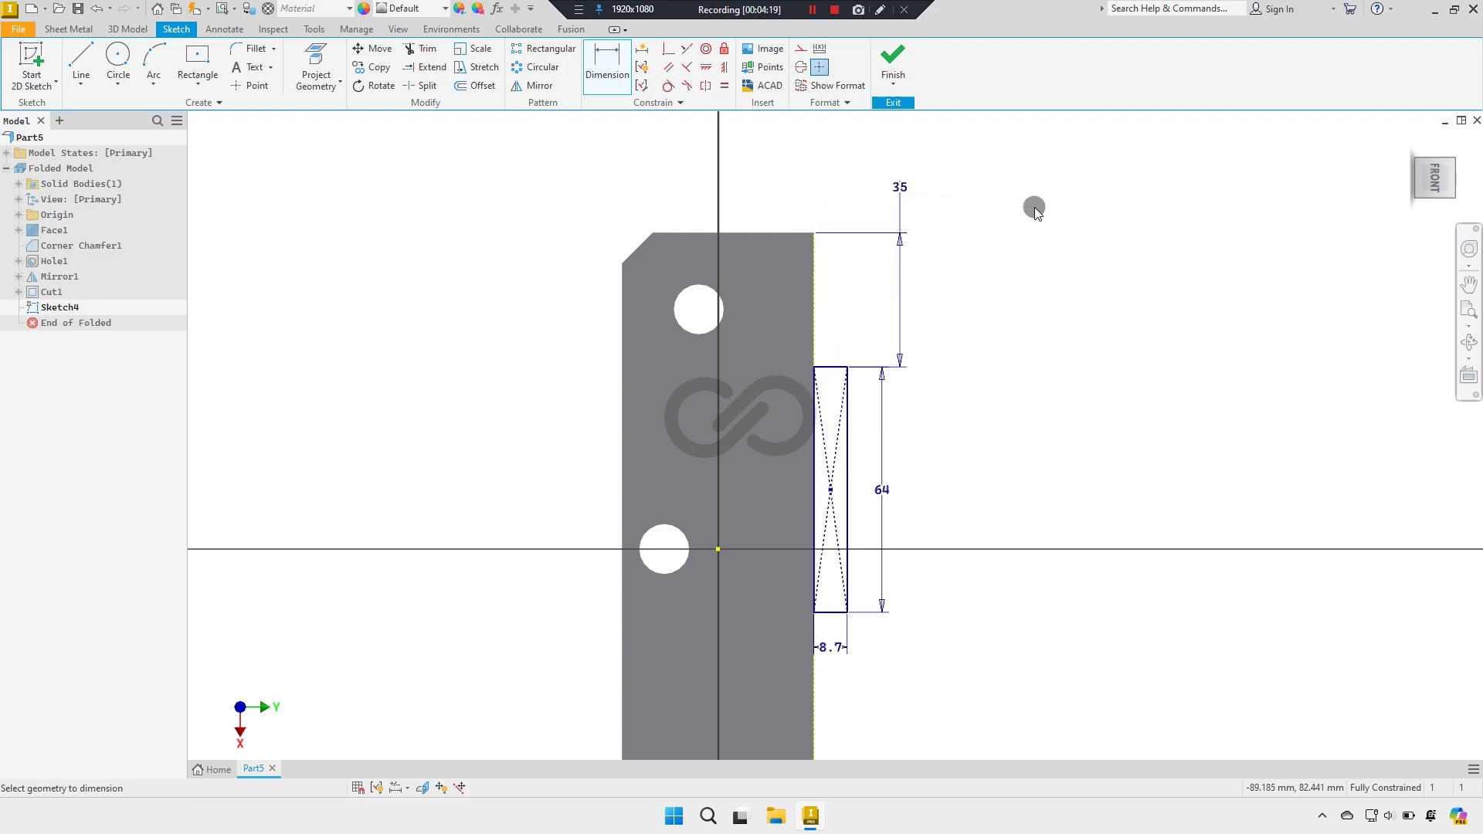
scroll(784, 267, up, 1)
scroll(782, 309, up, 1)
scroll(780, 332, down, 1)
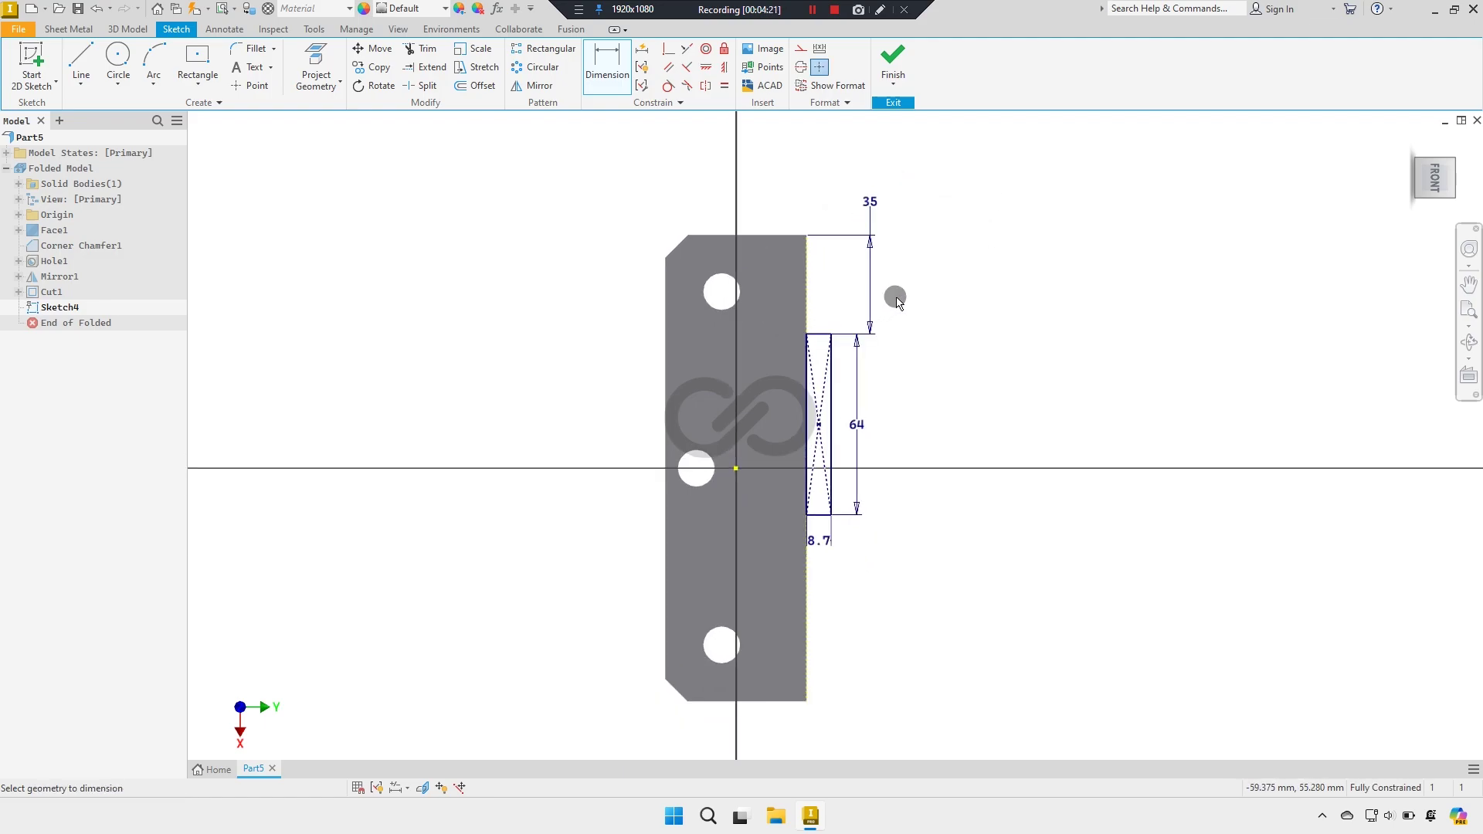
right_click(896, 294)
click(940, 291)
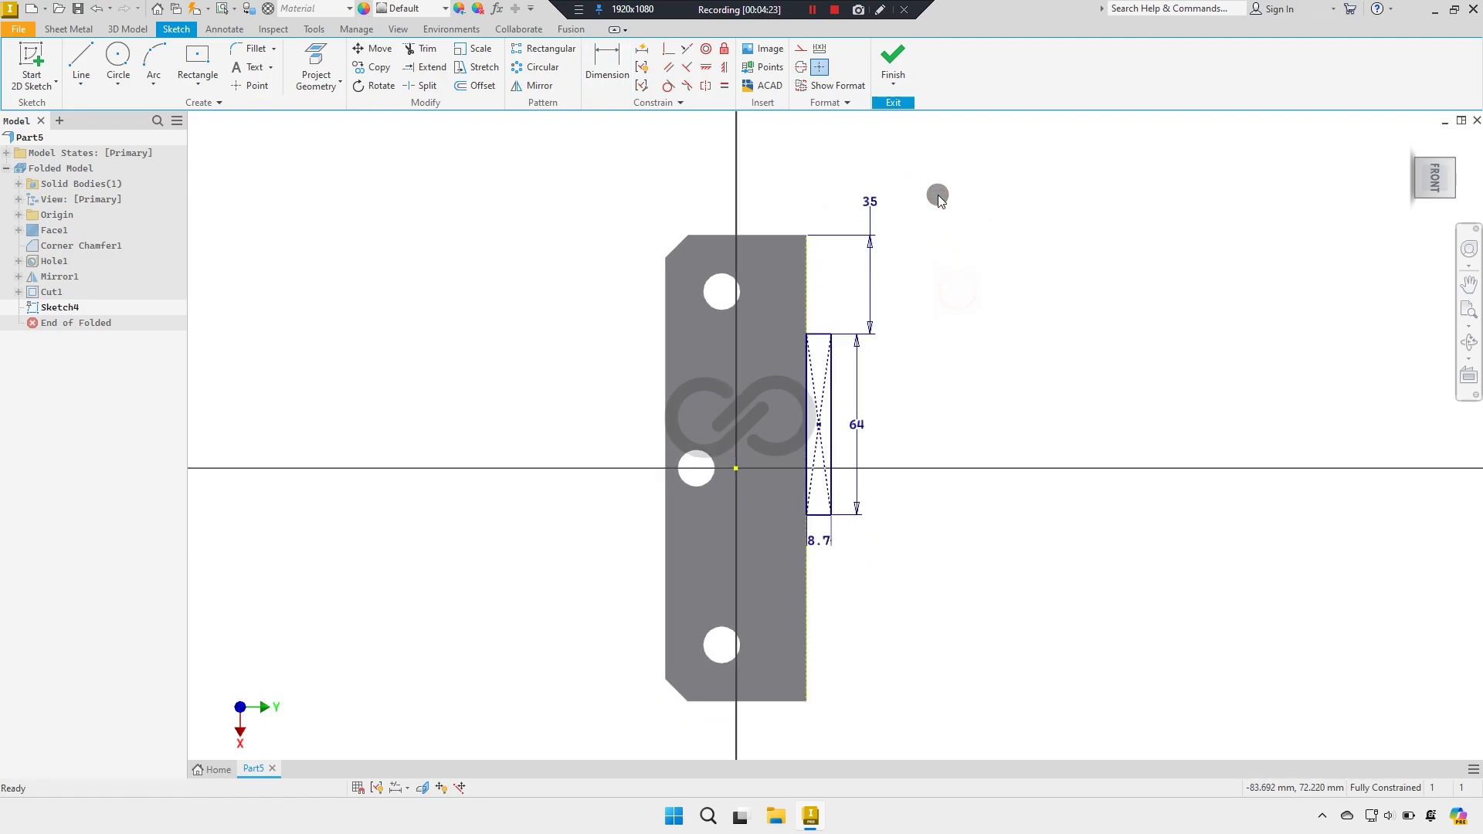
click(895, 56)
Step: Create Face2 from the 64 × 8.7 mm rectangle, joined to the plate's long edge
click(88, 70)
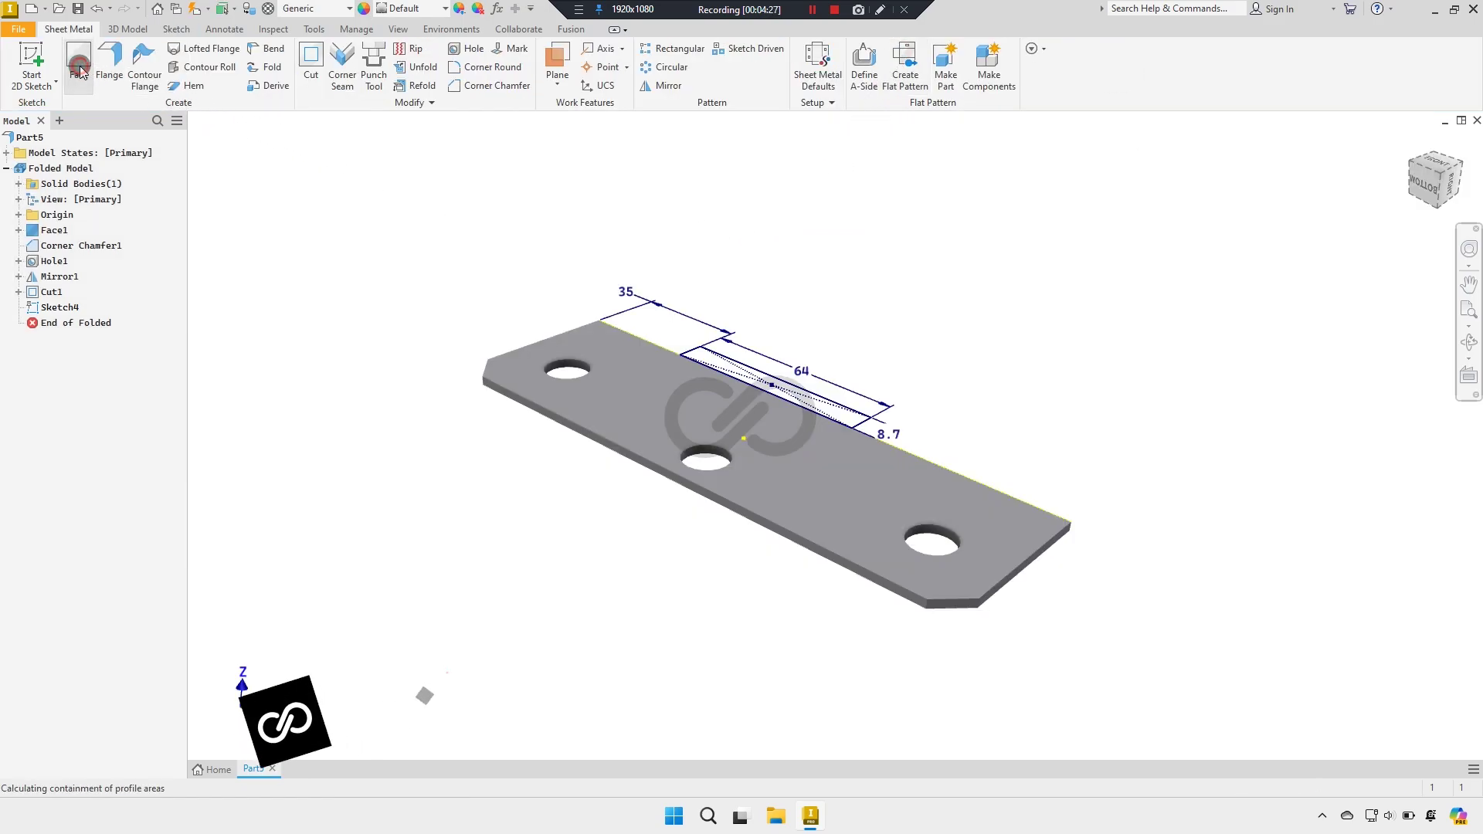
shift+middle_drag(771, 415, 726, 427)
scroll(848, 452, down, 2)
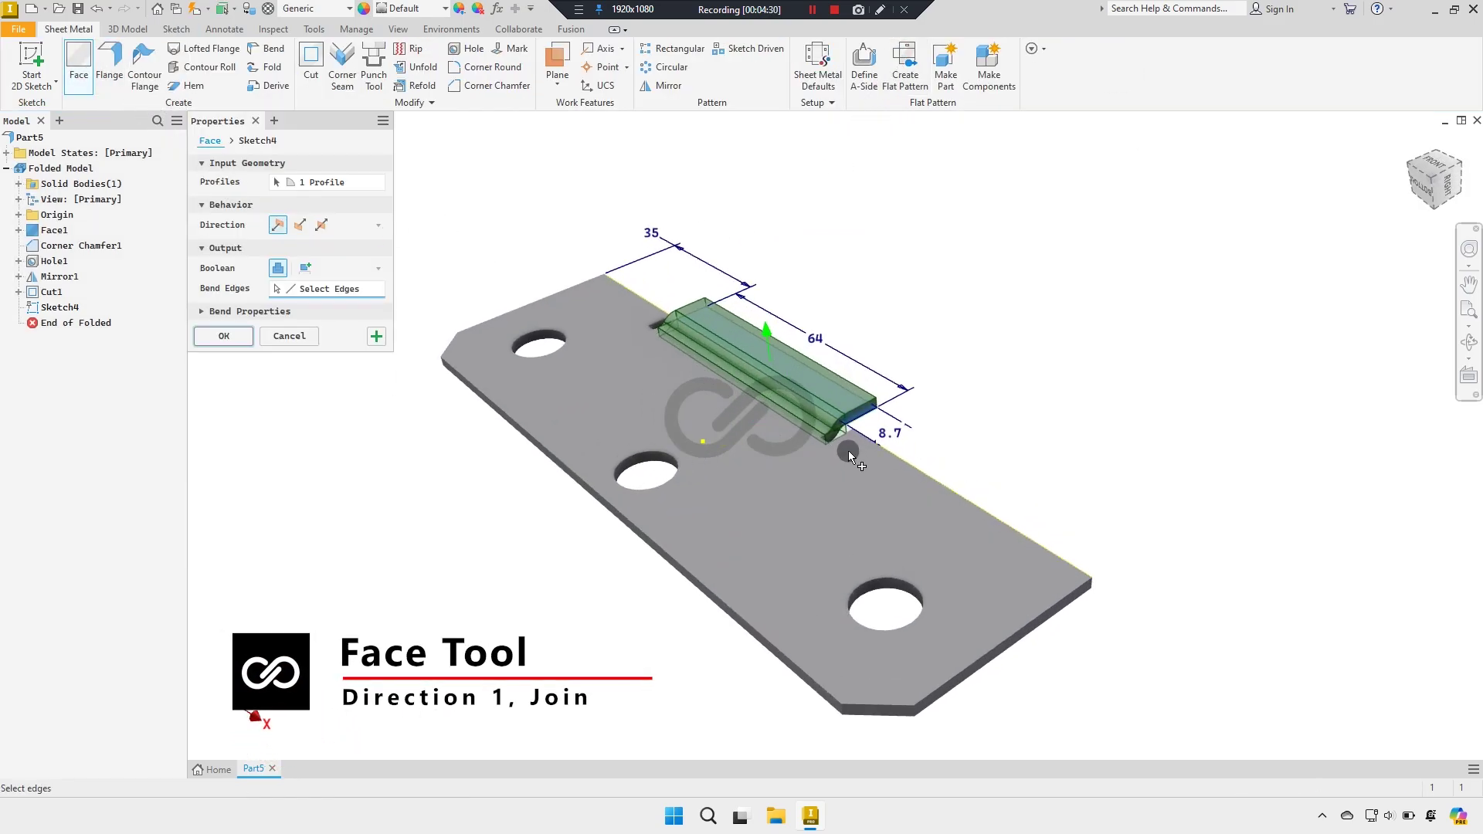
scroll(818, 444, down, 2)
scroll(817, 456, down, 1)
scroll(817, 455, down, 1)
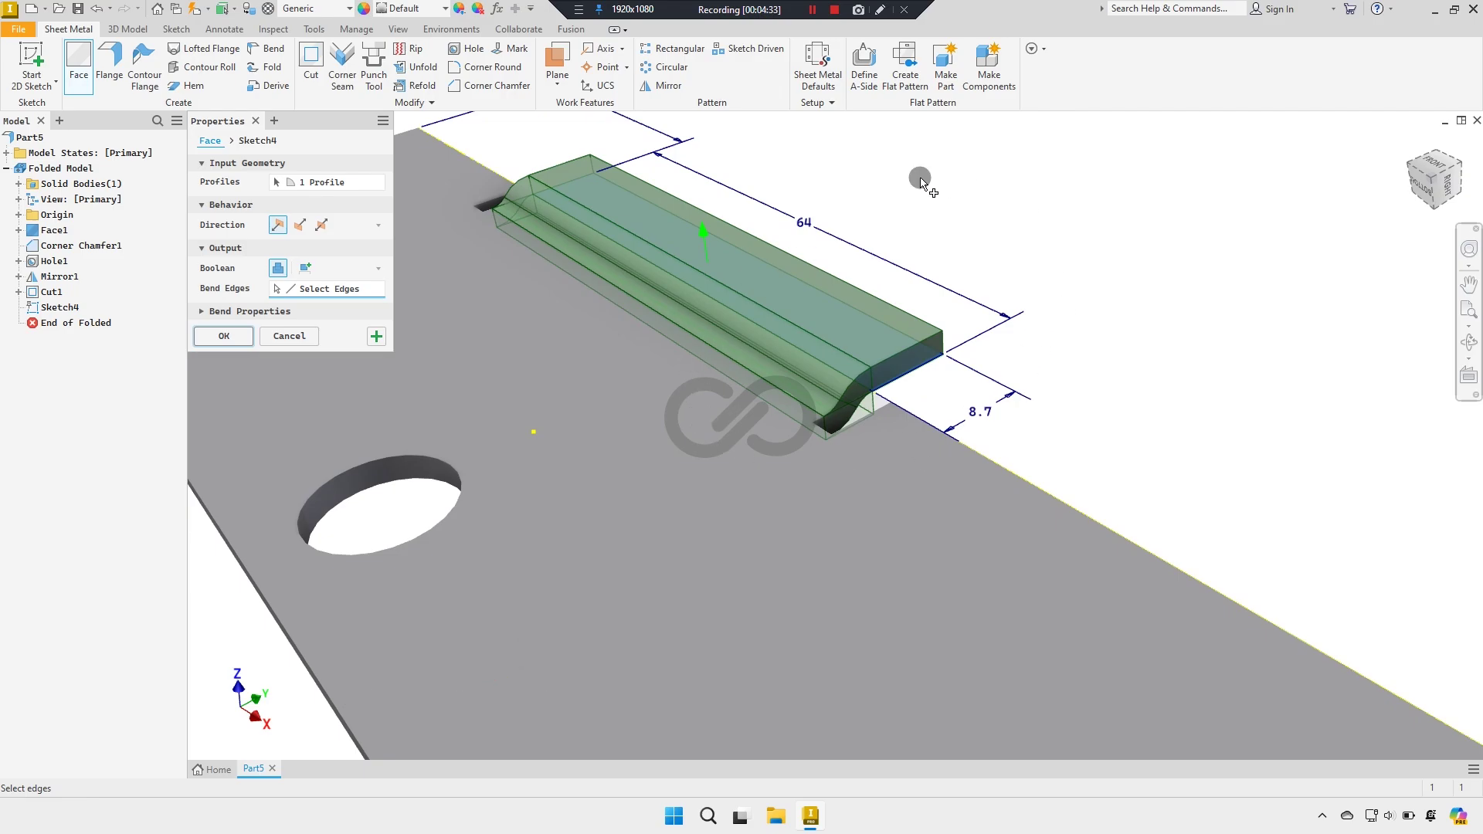
click(224, 336)
scroll(680, 335, up, 2)
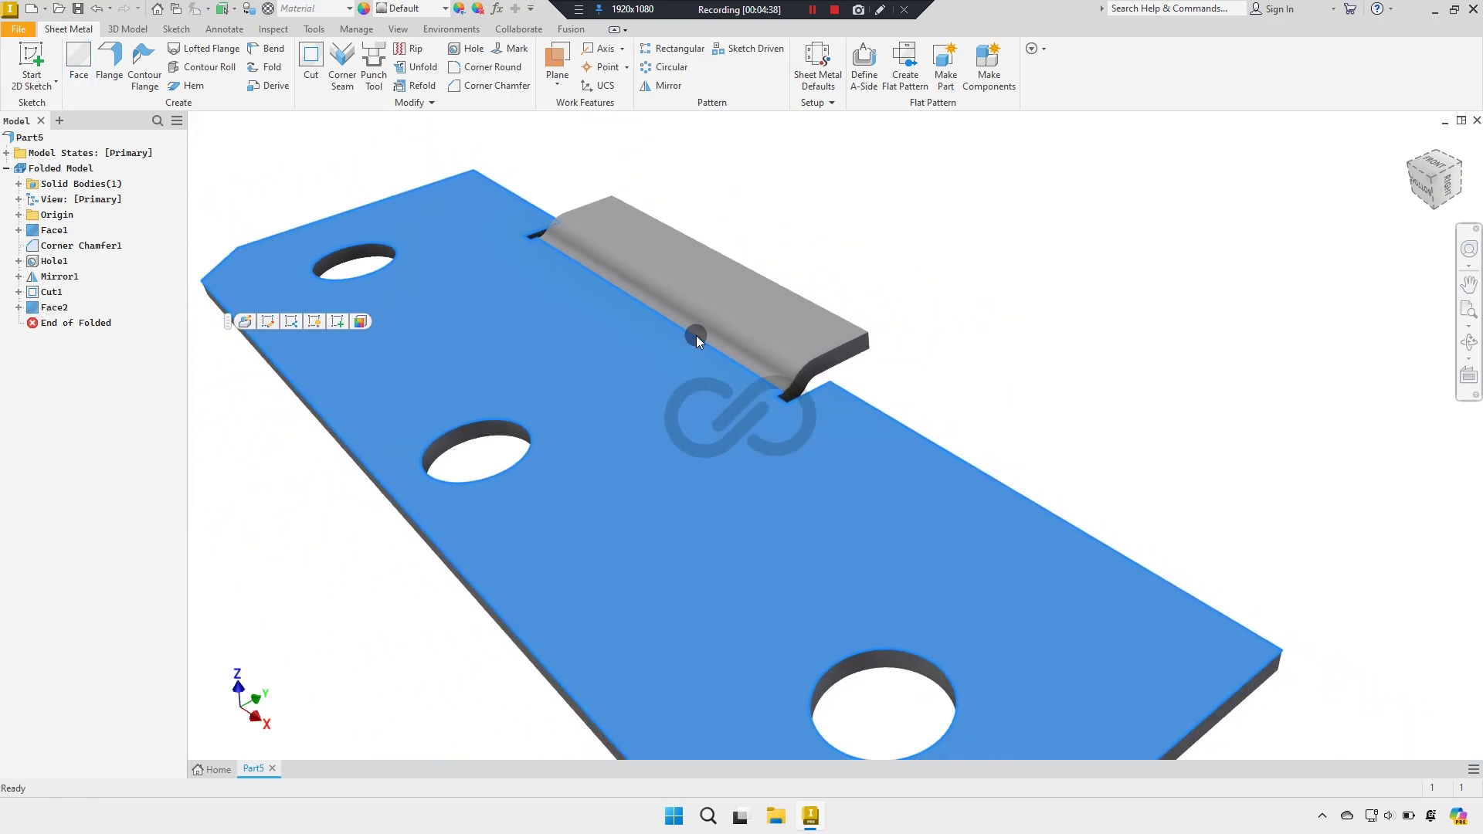
scroll(697, 335, up, 3)
mouse_move(629, 363)
shift+middle_down()
mouse_move(799, 300)
mouse_move(808, 321)
shift+middle_up()
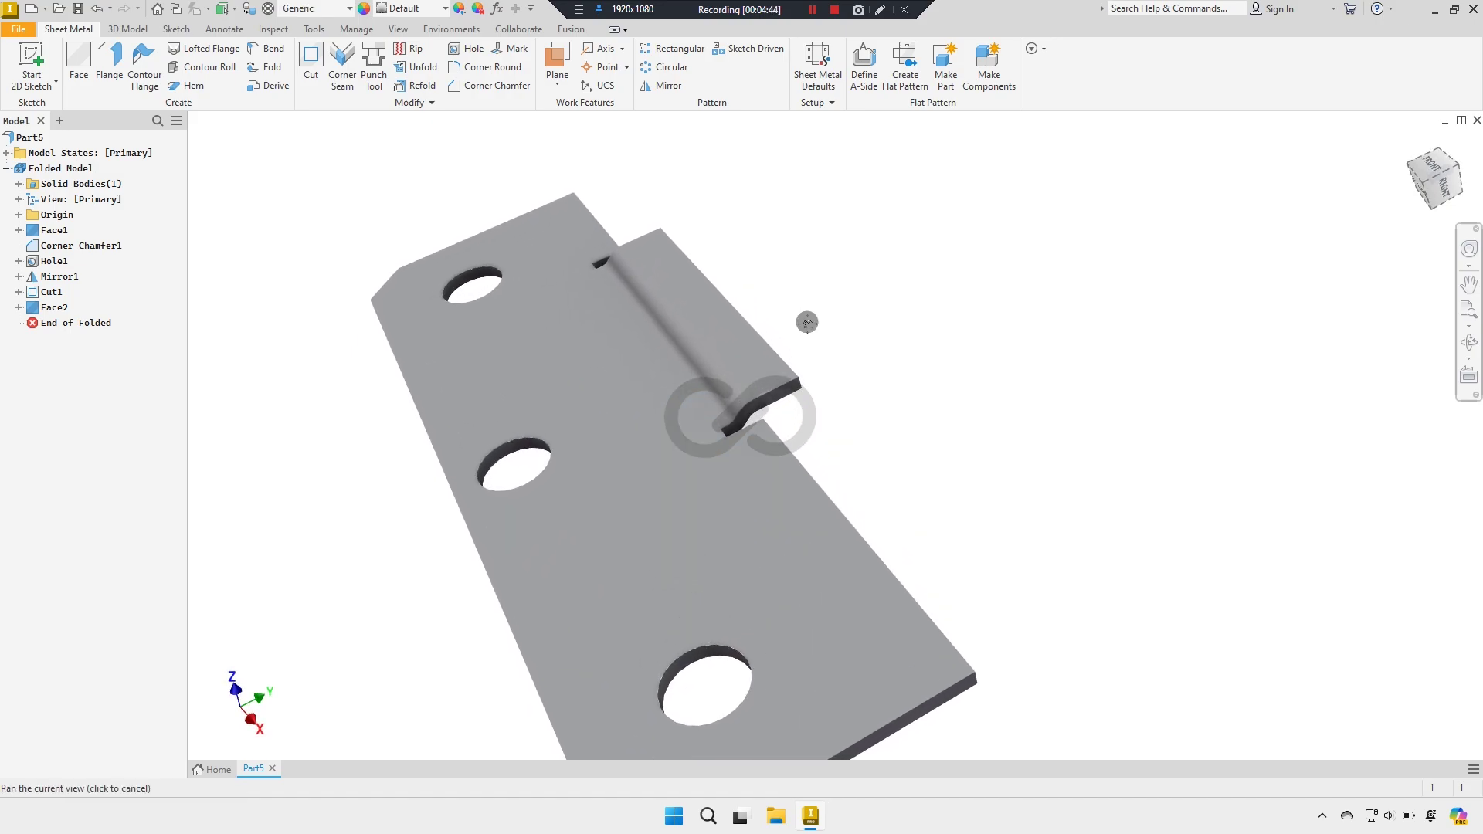
scroll(806, 331, down, 2)
scroll(808, 332, up, 1)
scroll(811, 328, up, 2)
scroll(811, 302, down, 2)
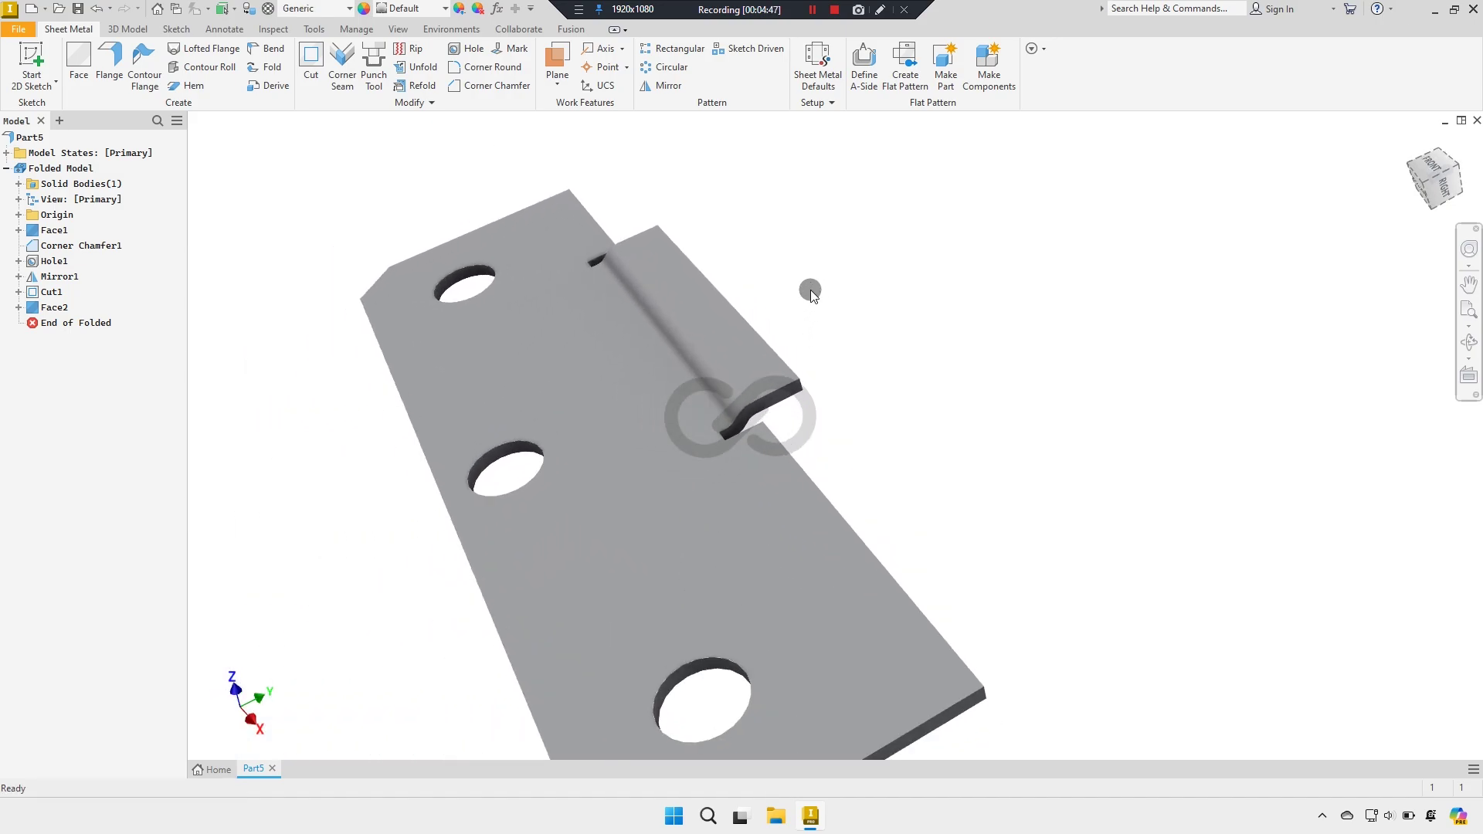
Step: Pick the flange edge, choose a Rolled hem, and select its 285° angle
click(767, 334)
click(224, 188)
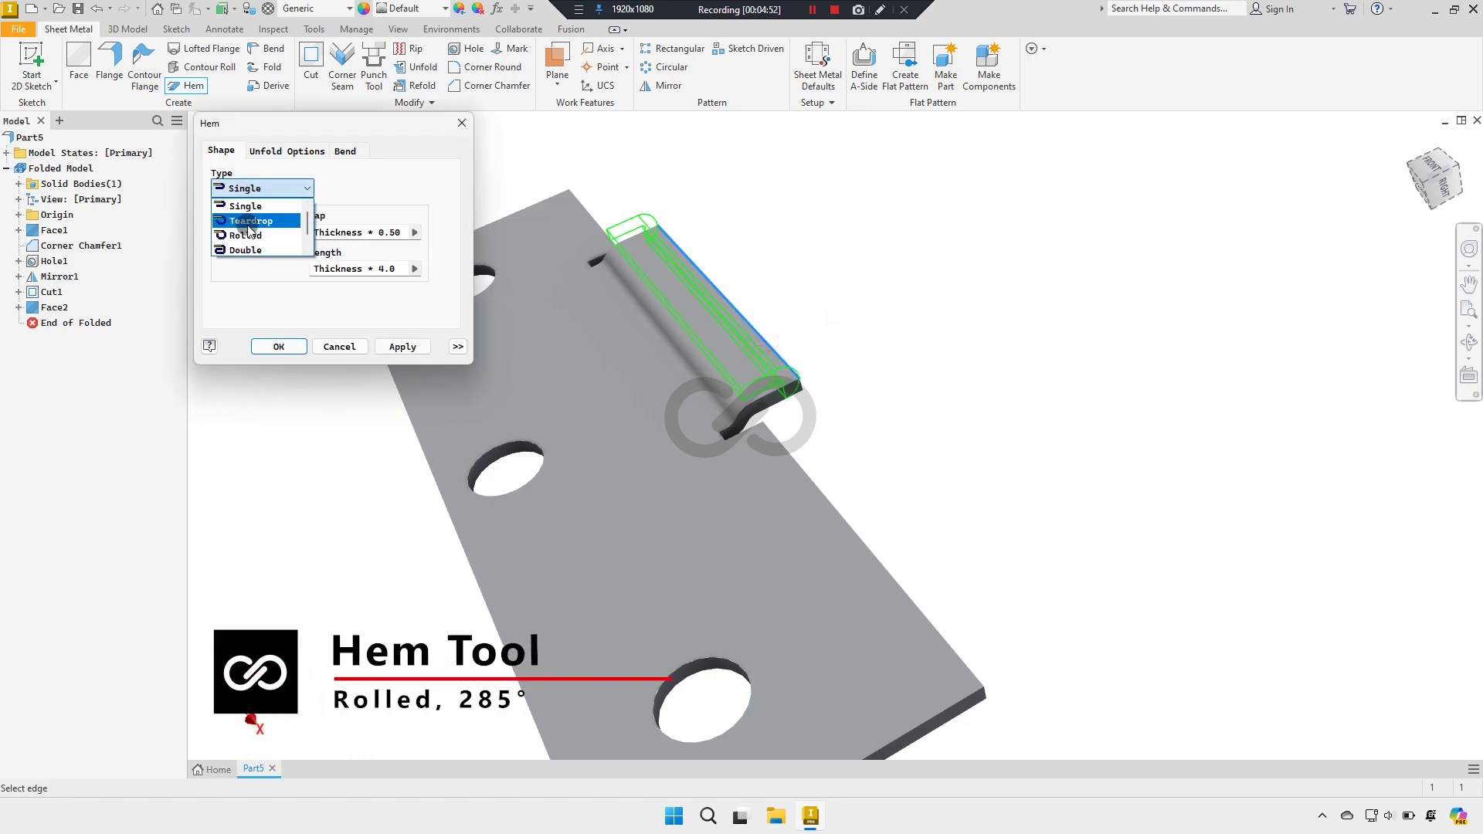
click(245, 235)
shift+middle_drag(596, 404, 762, 384)
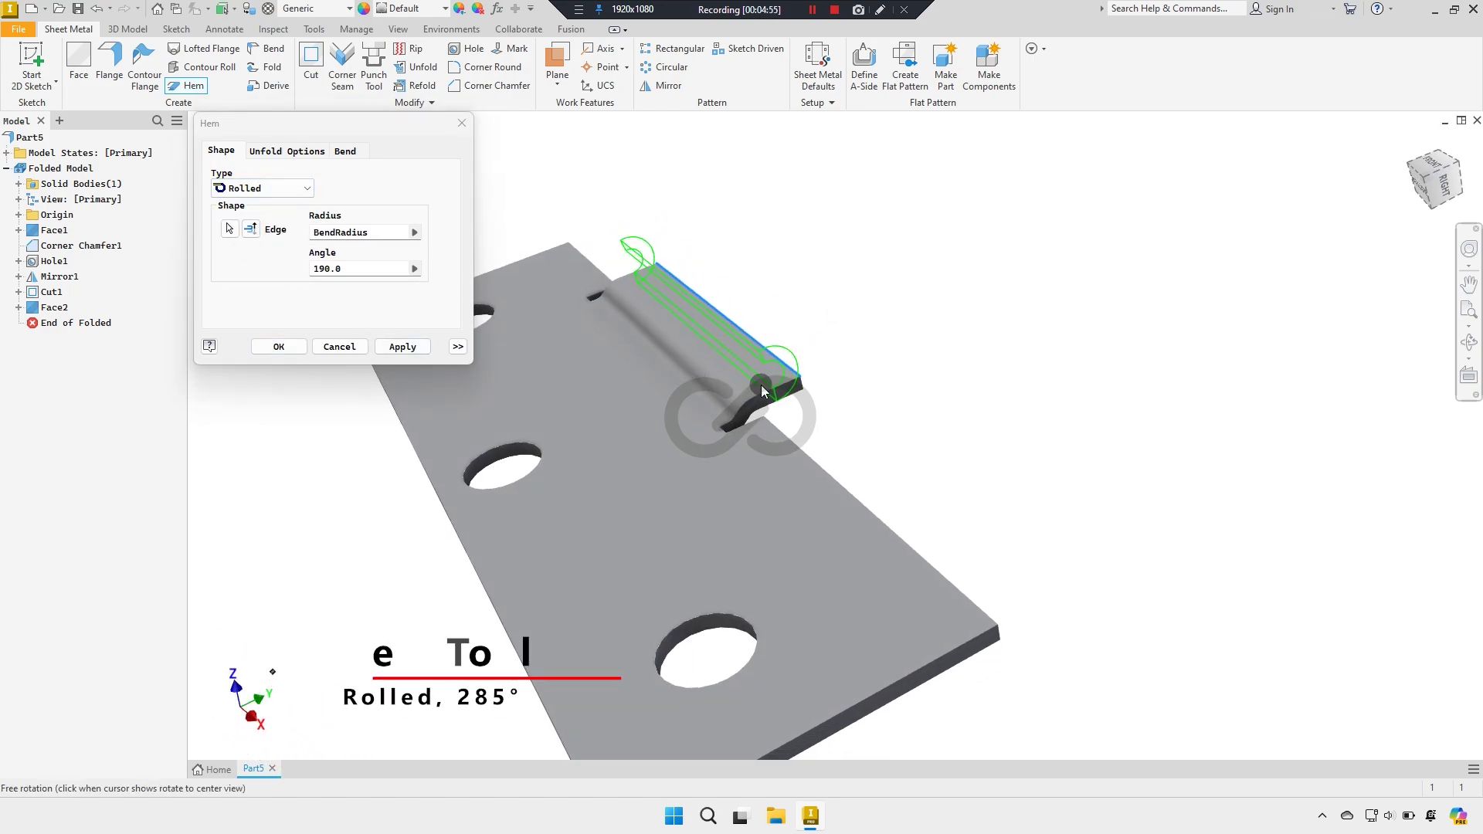
scroll(761, 385, up, 2)
click(315, 271)
text(285)
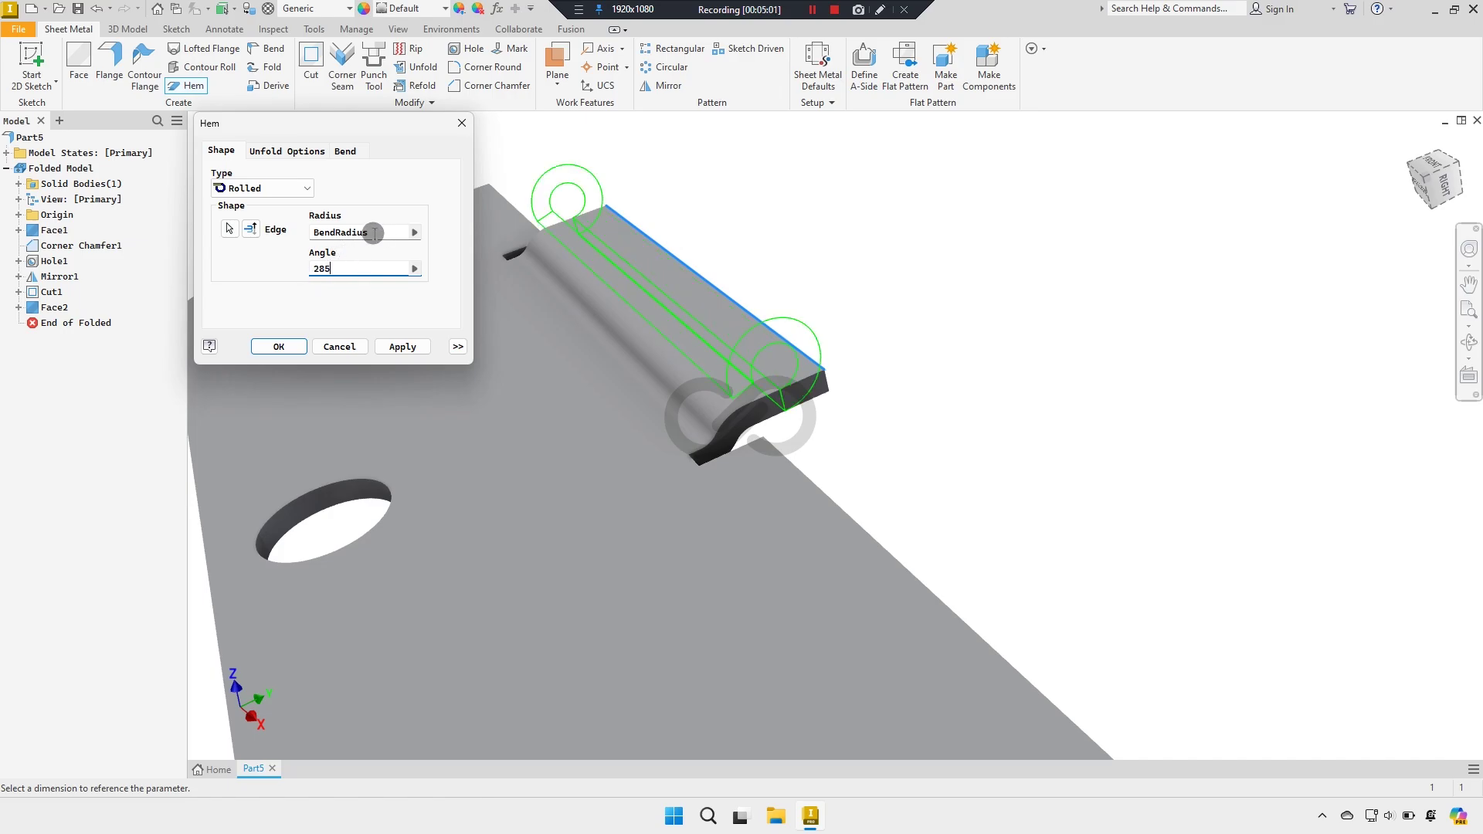
Step: Set the hem radius to the rBend parameter, apply the rolled hem, and view the plate
click(415, 234)
click(467, 270)
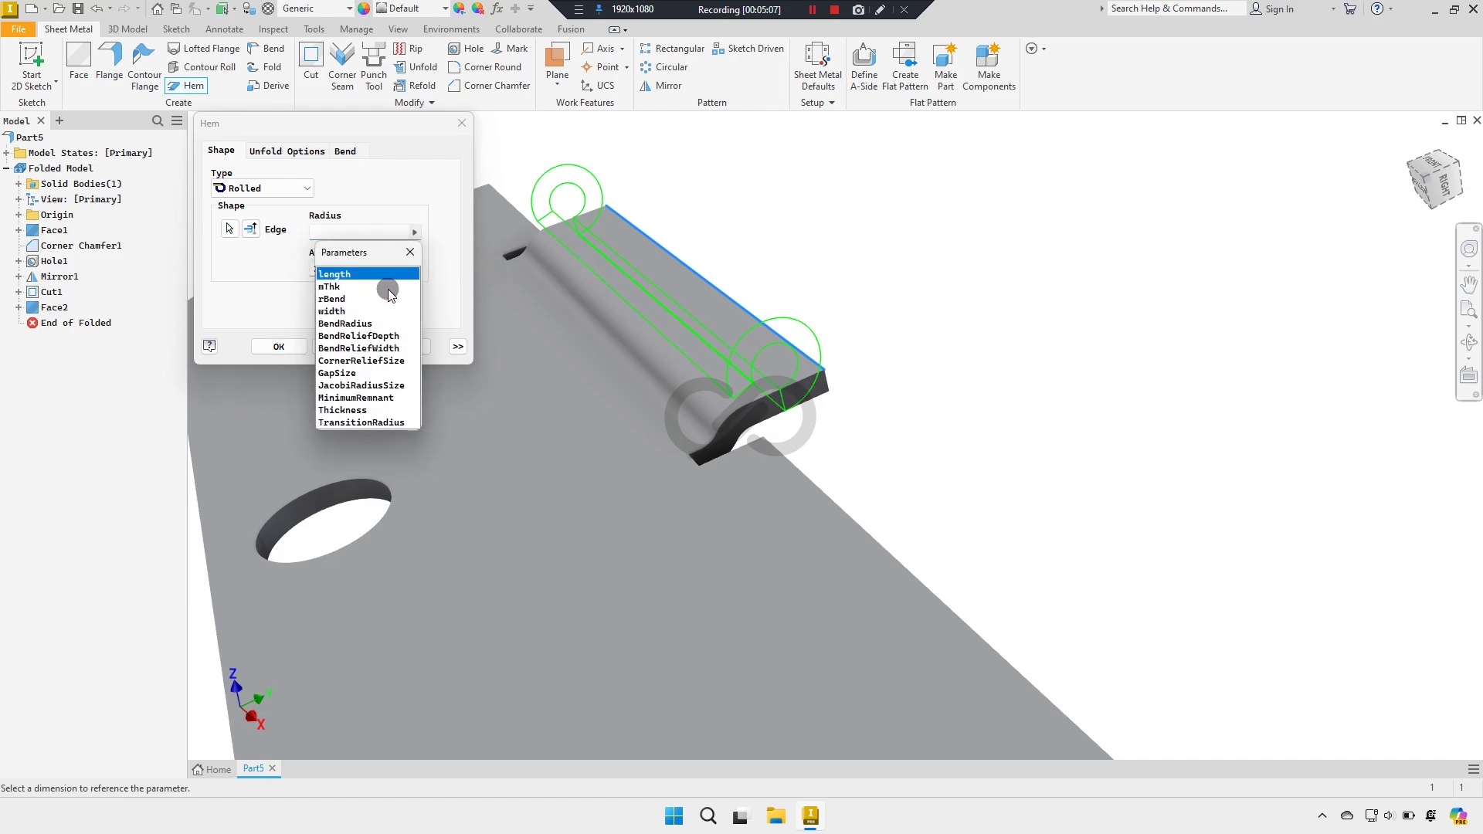
click(340, 298)
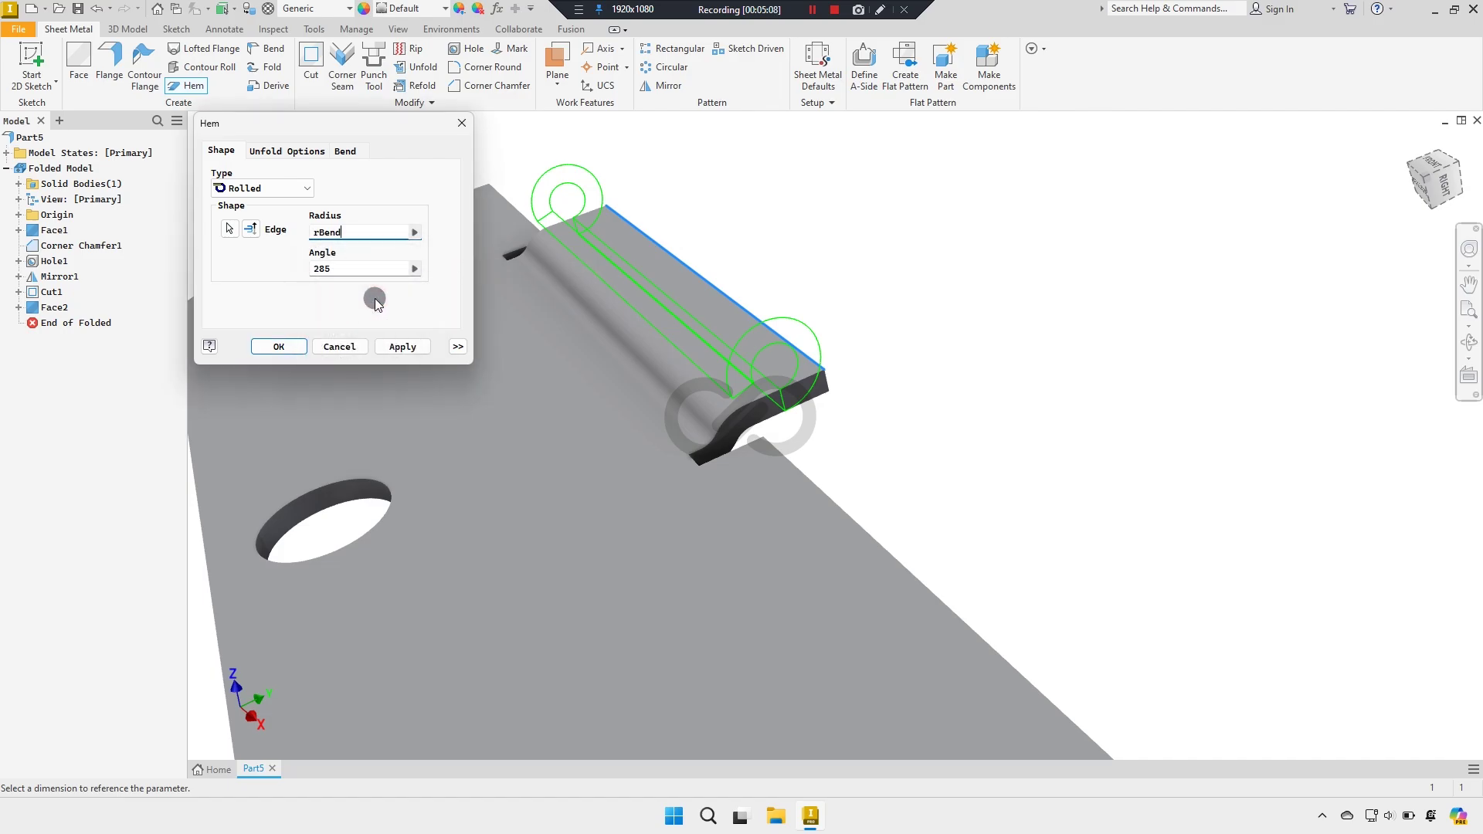
click(402, 347)
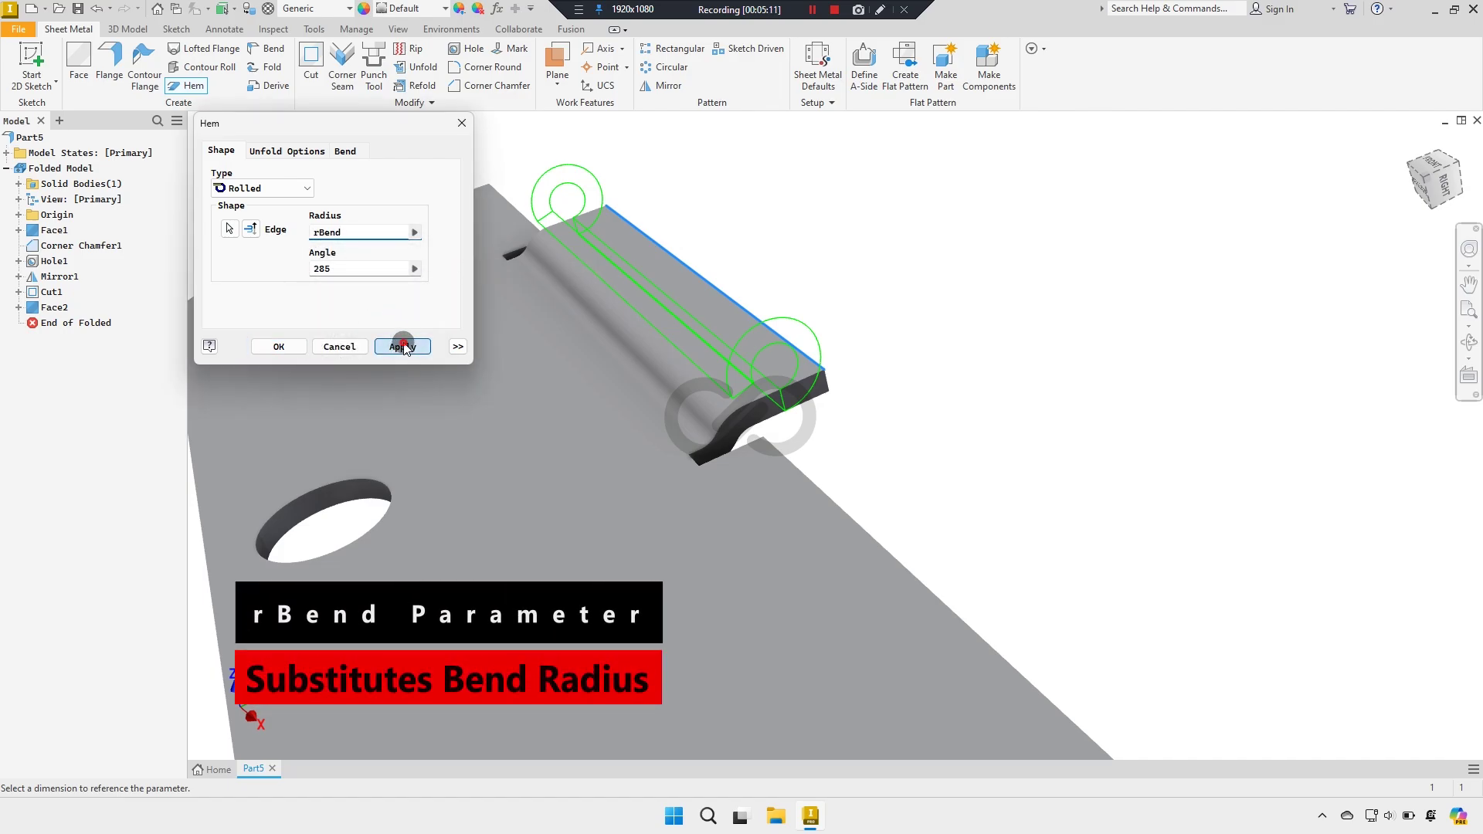
click(350, 350)
scroll(564, 291, down, 3)
mouse_move(587, 290)
shift+middle_down()
mouse_move(558, 304)
mouse_move(563, 319)
mouse_move(499, 304)
shift+middle_up()
scroll(552, 359, up, 2)
scroll(553, 355, up, 2)
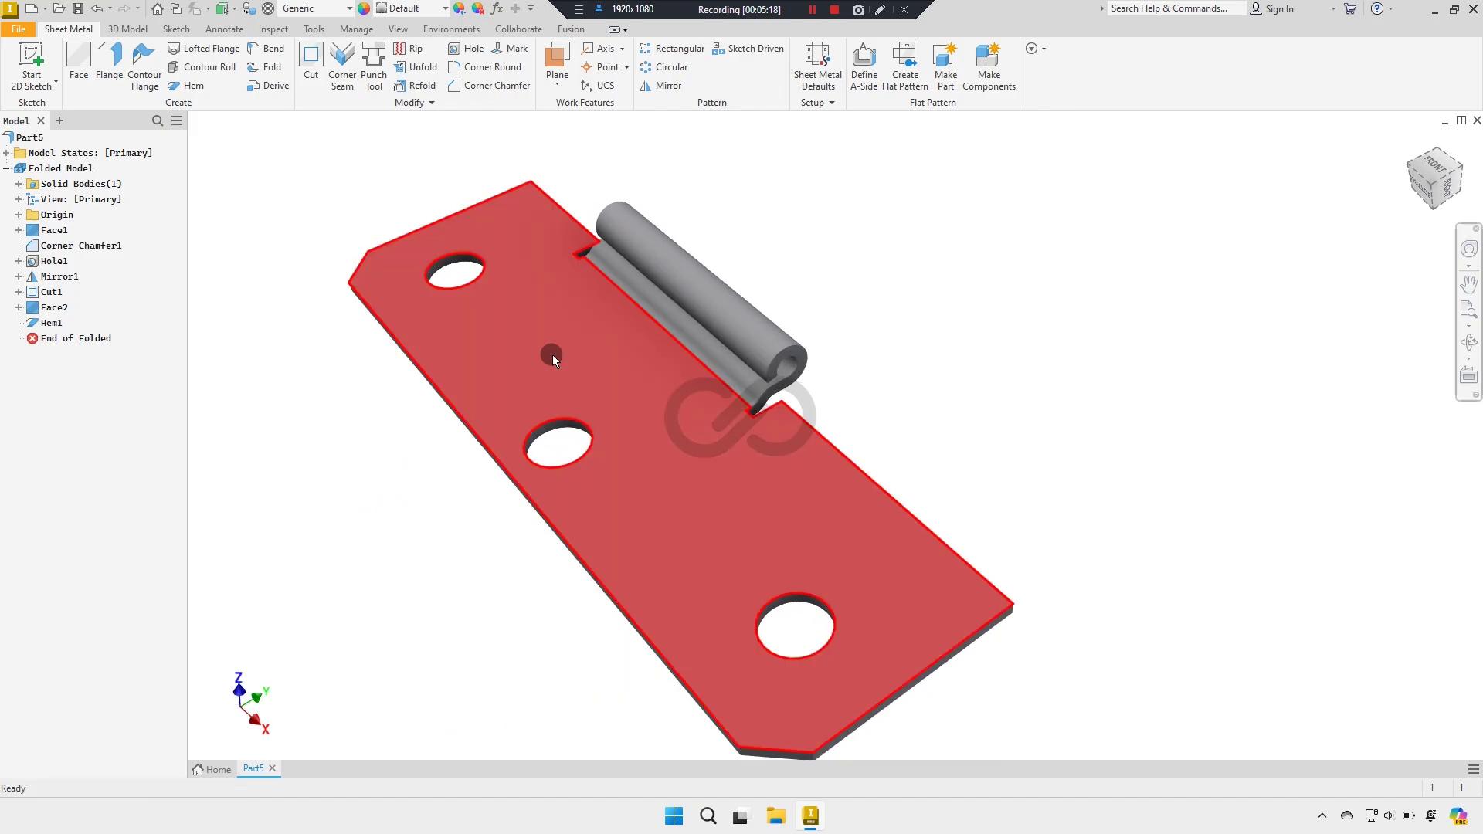
Step: Start a 2D sketch on the flat plate face, rotated so the plate lies horizontal
click(520, 216)
key(Page_Up)
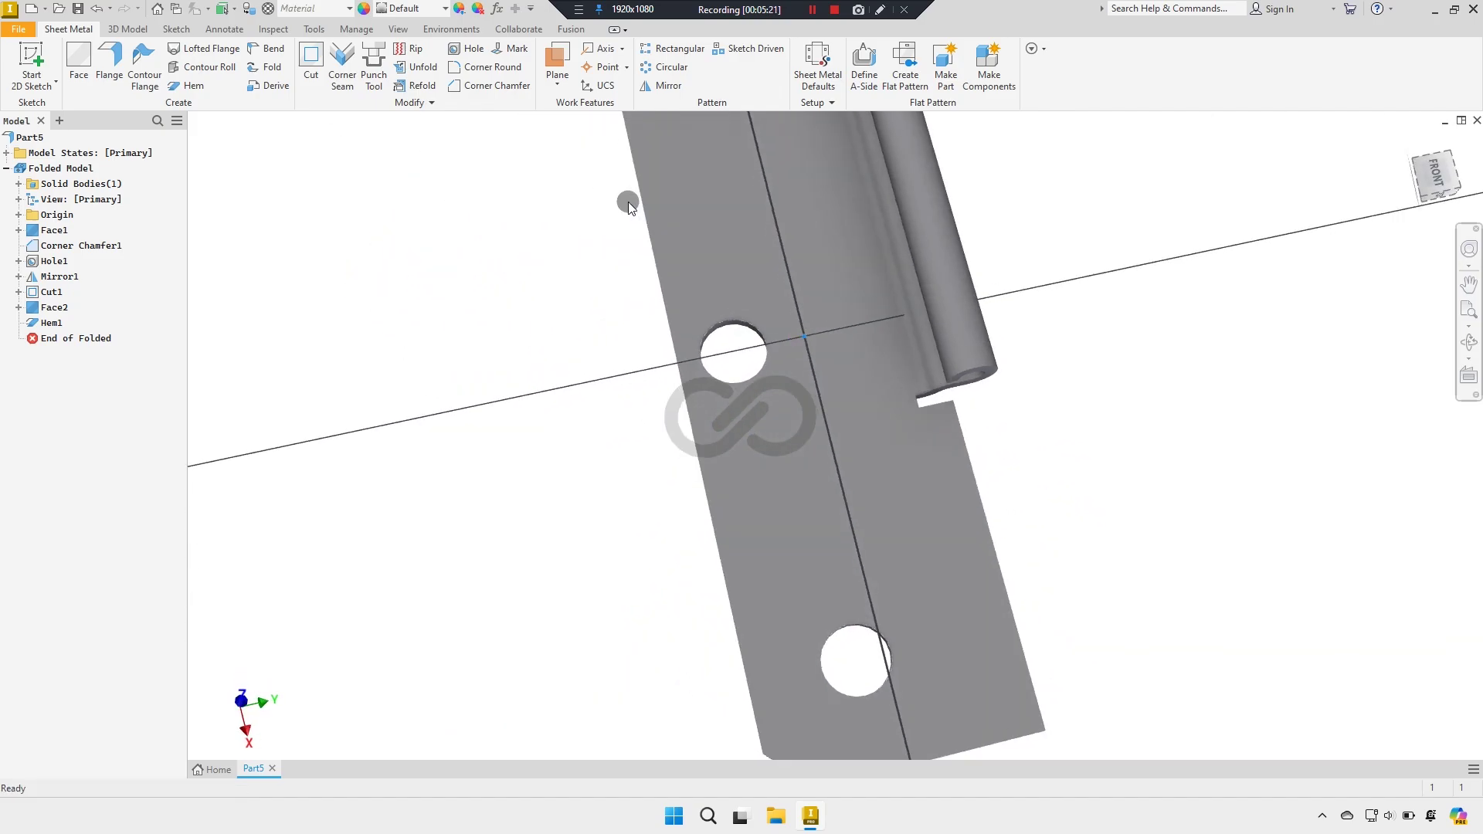
click(628, 201)
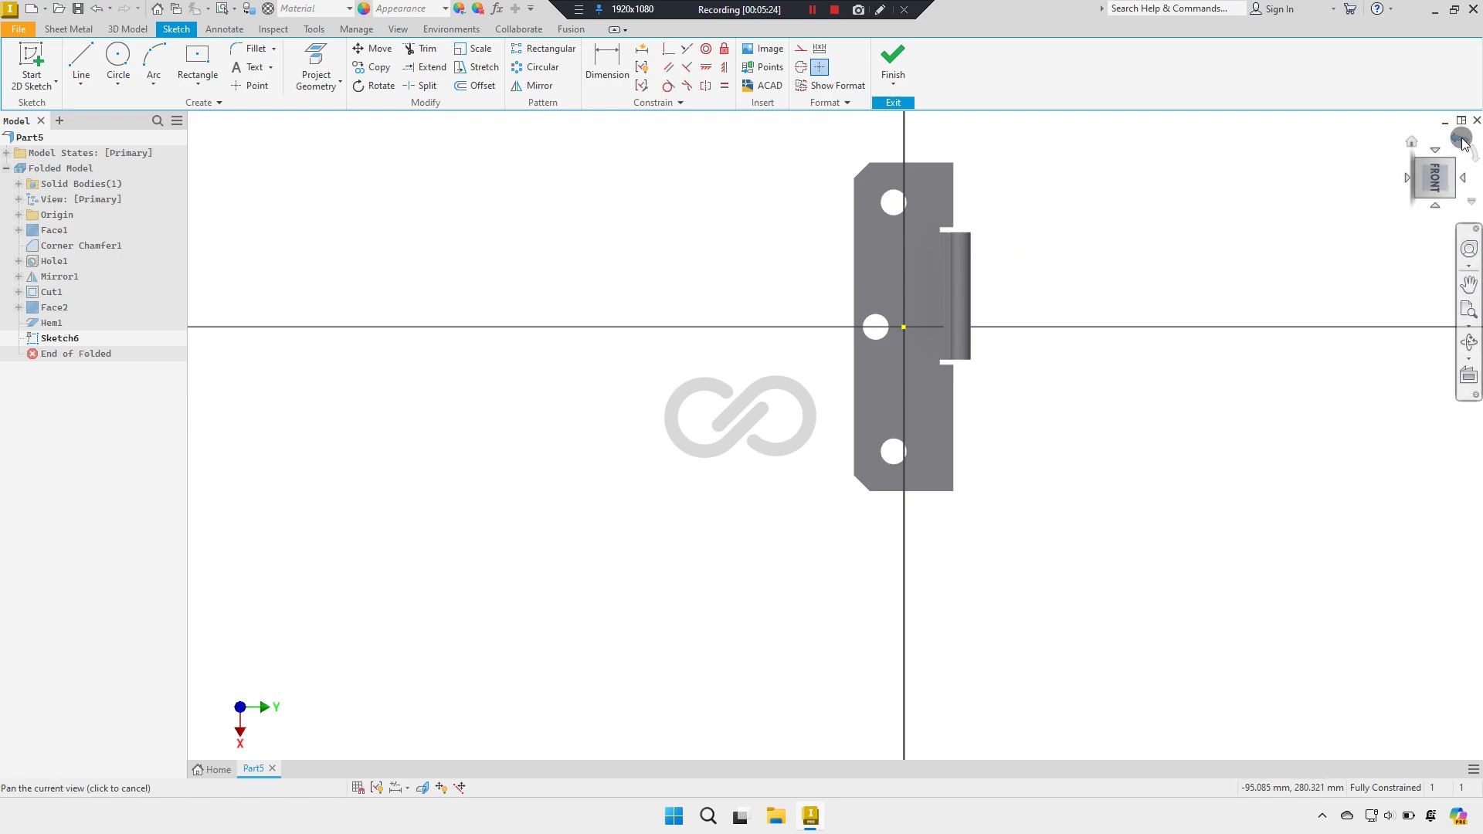
click(1462, 141)
scroll(641, 416, up, 3)
scroll(630, 411, up, 1)
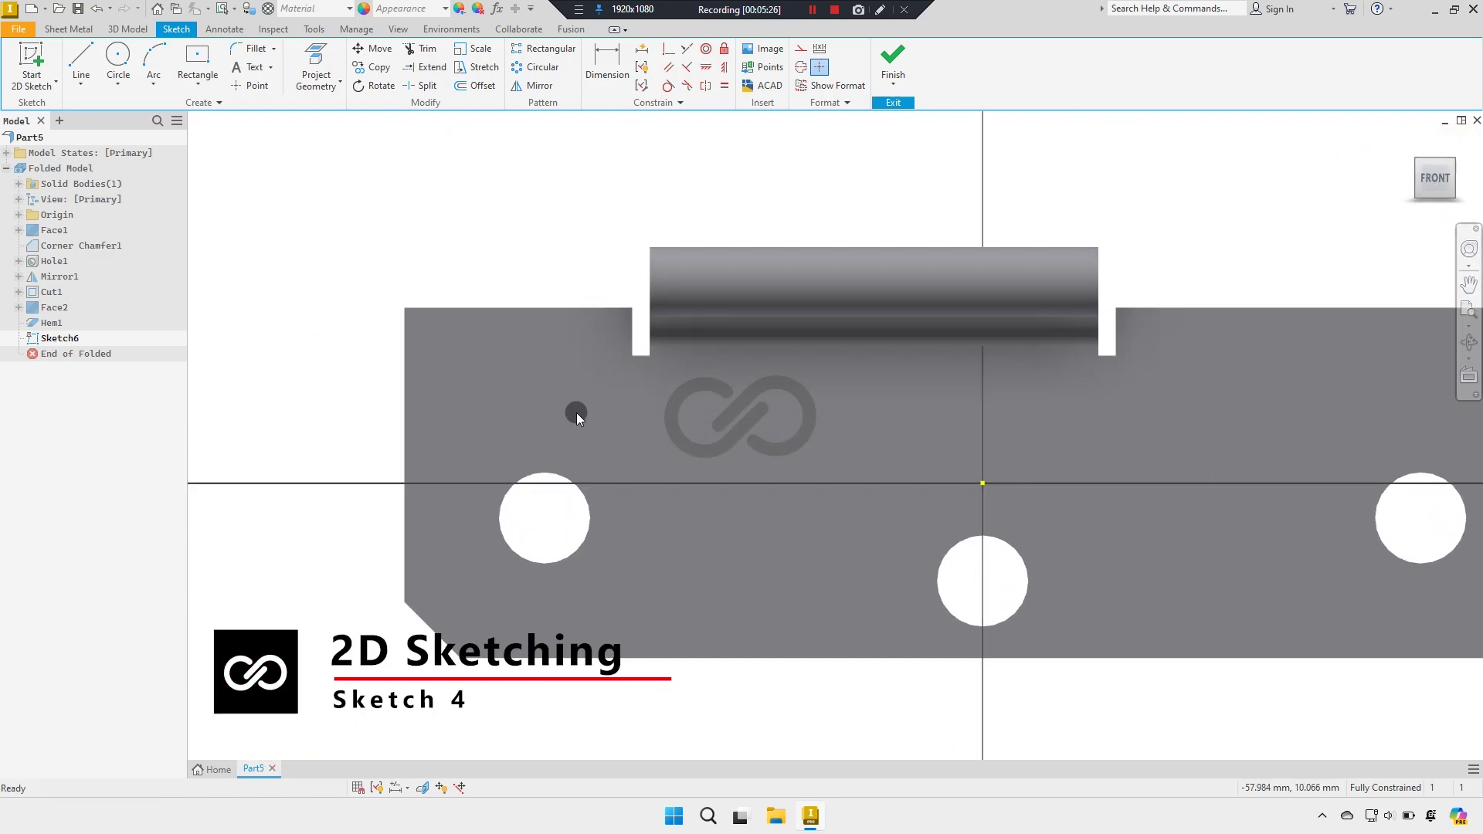
scroll(576, 415, up, 2)
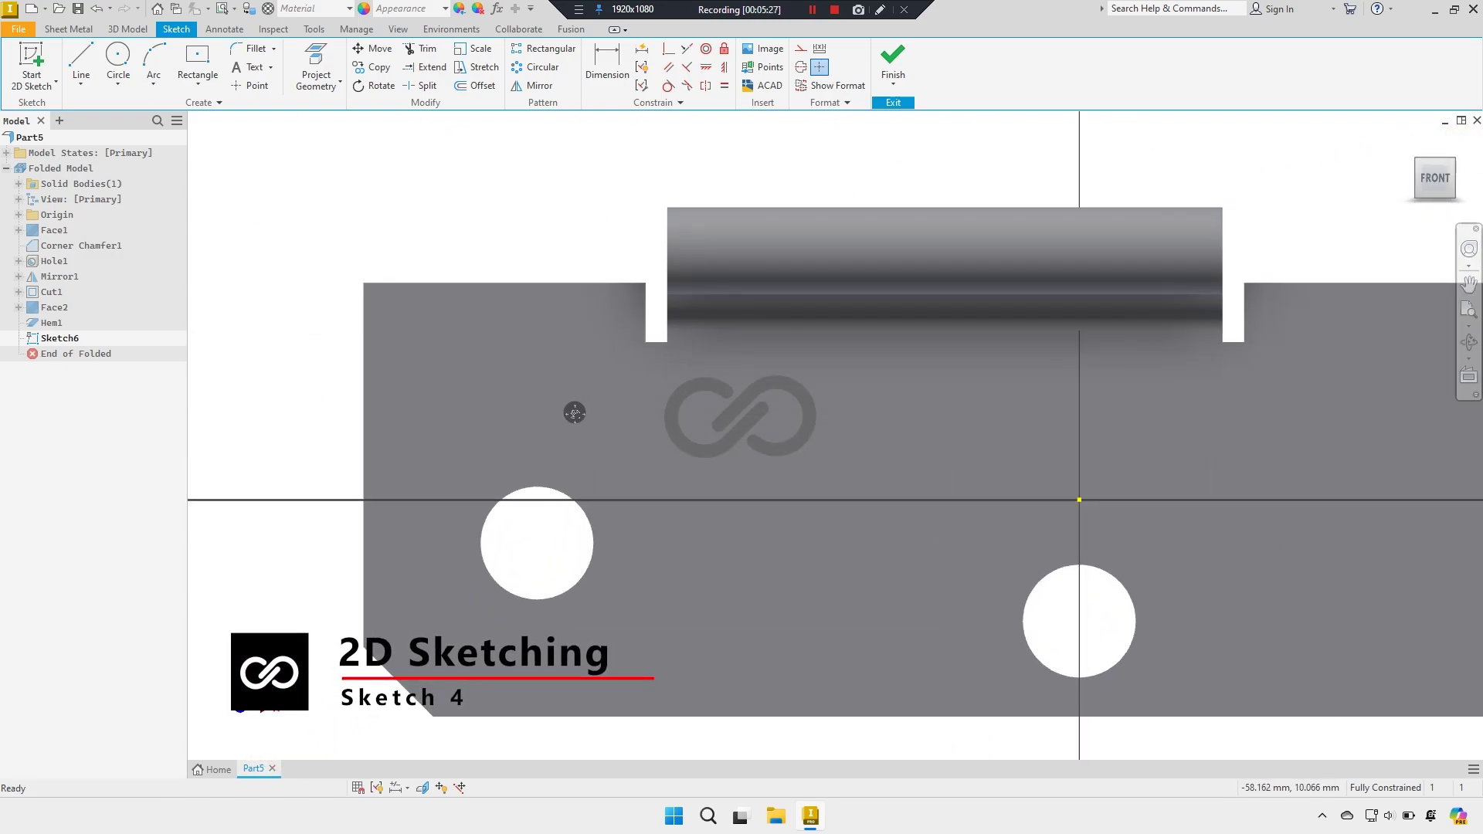
Step: Draw a closed four-line outline with a slanted first side beside the hem
click(88, 68)
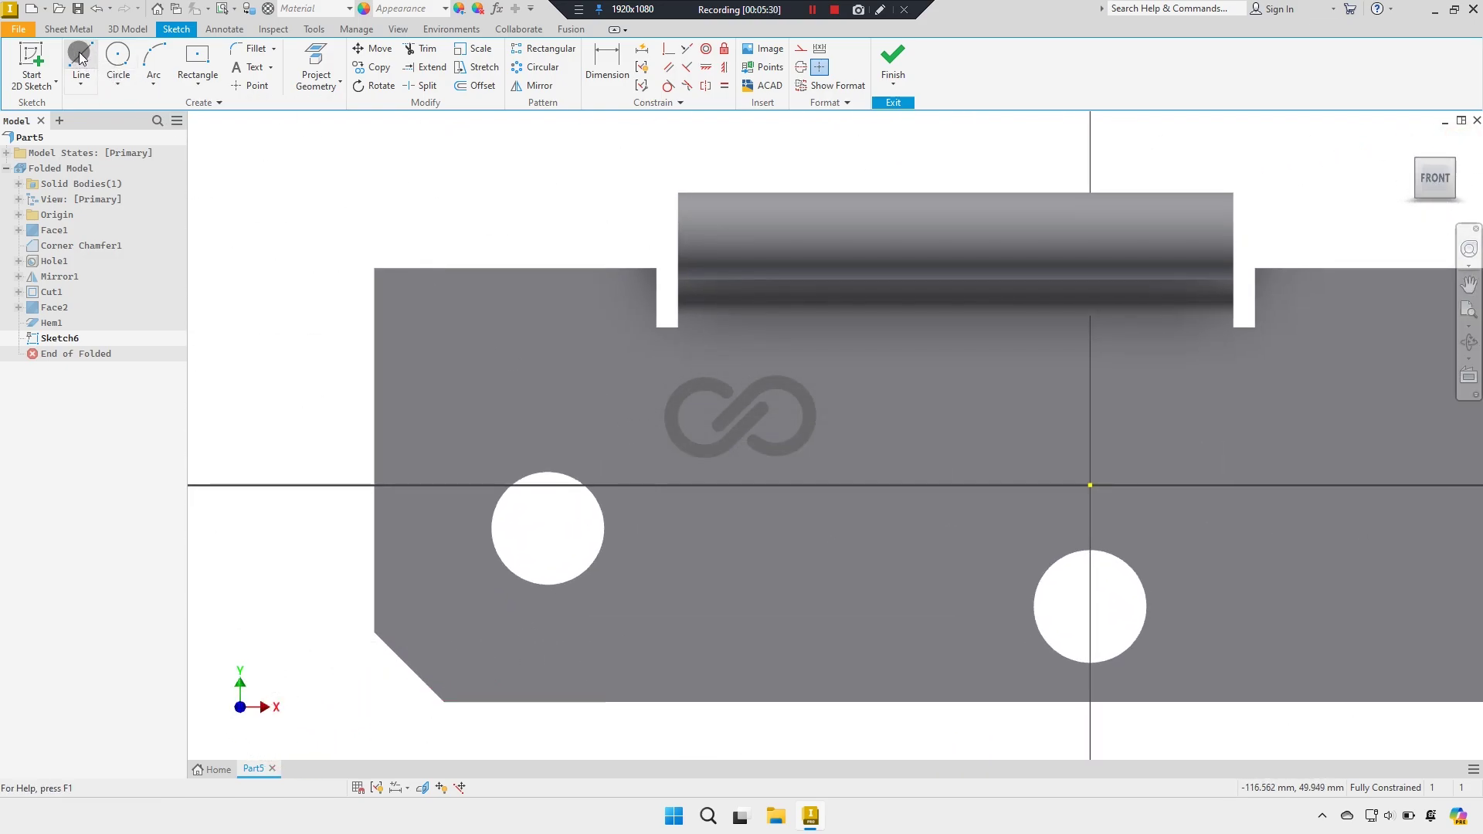
click(405, 288)
click(494, 349)
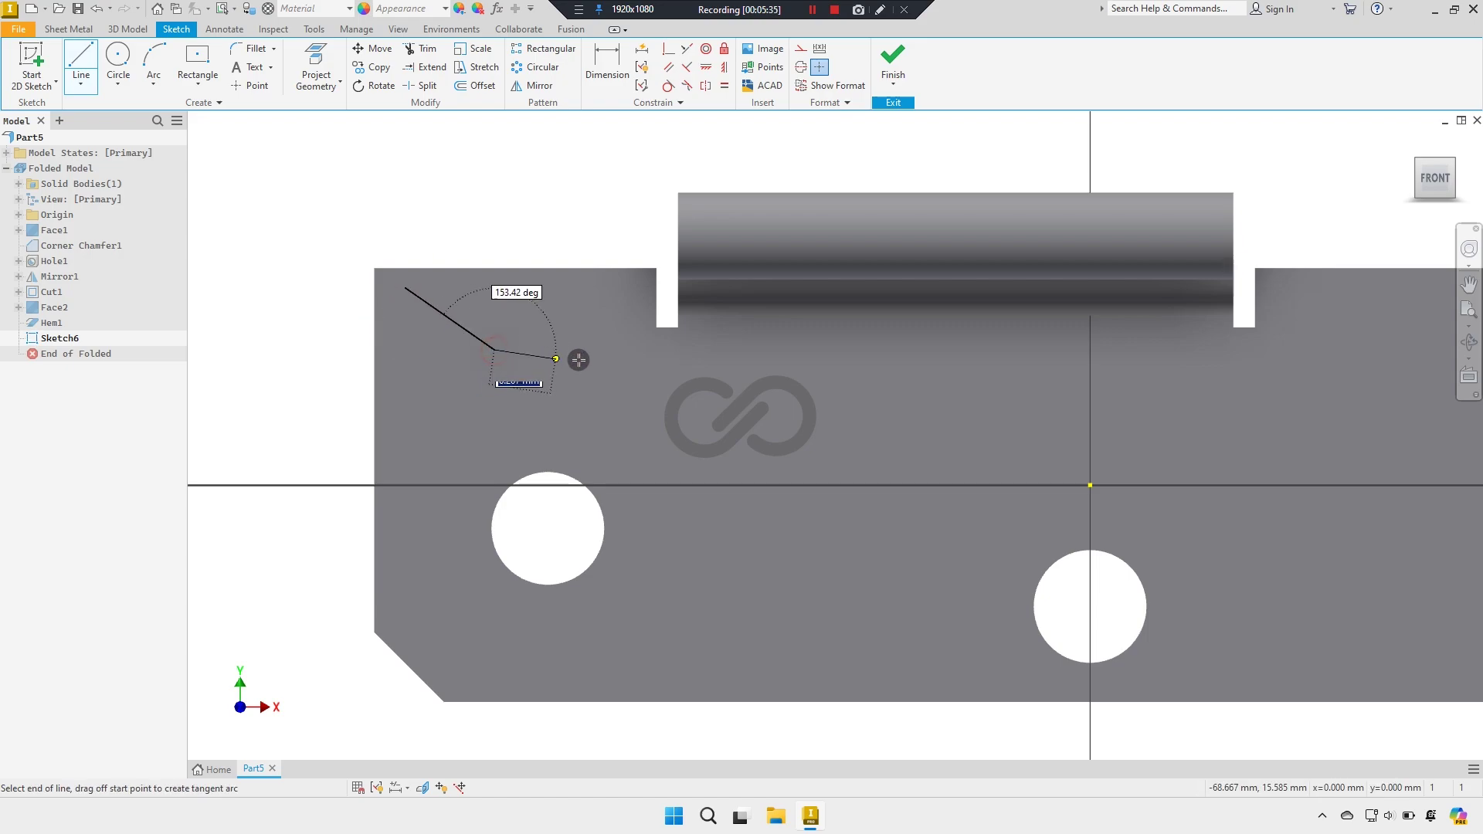
click(630, 350)
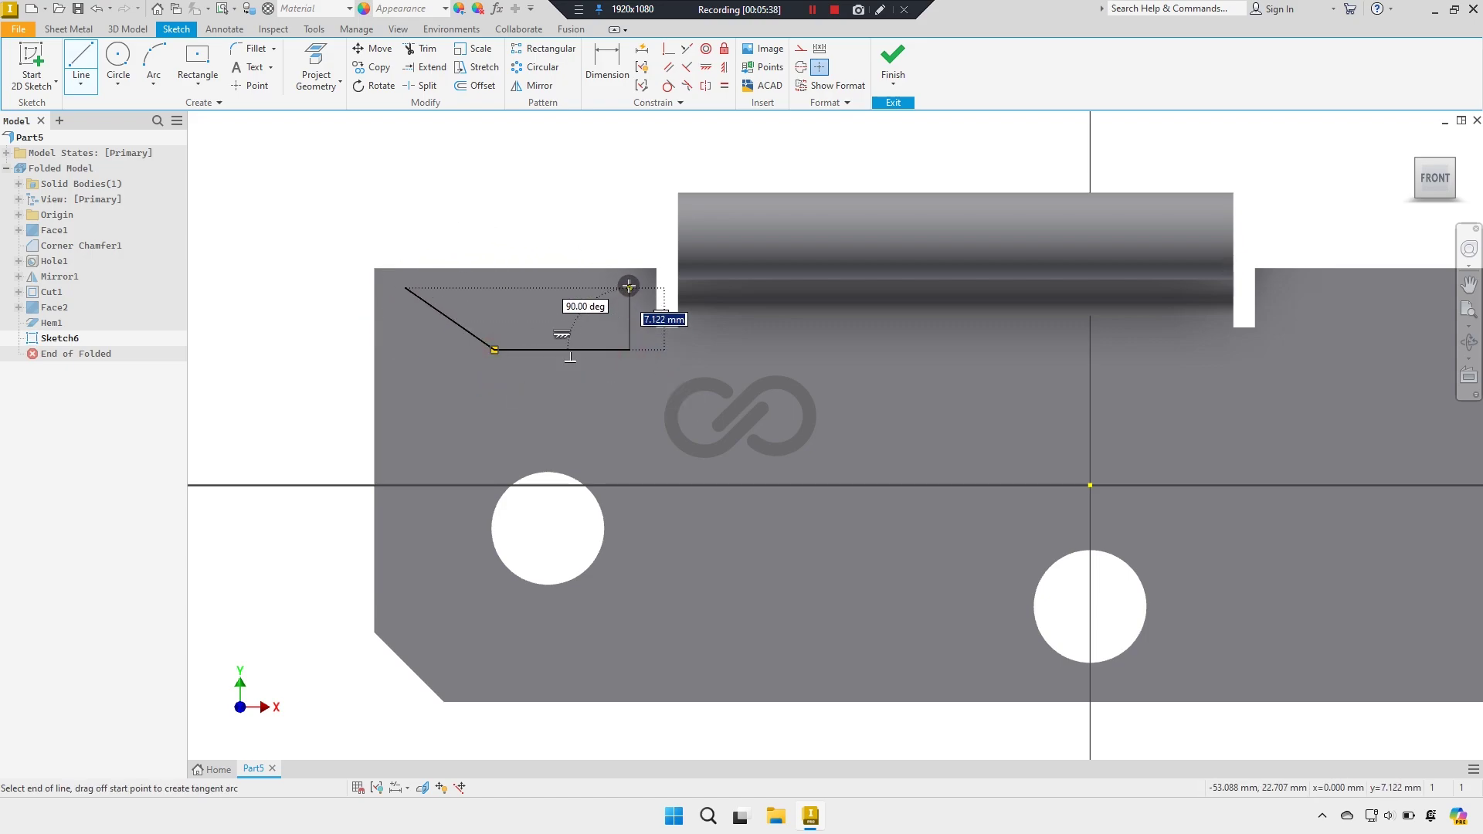
click(629, 287)
click(404, 288)
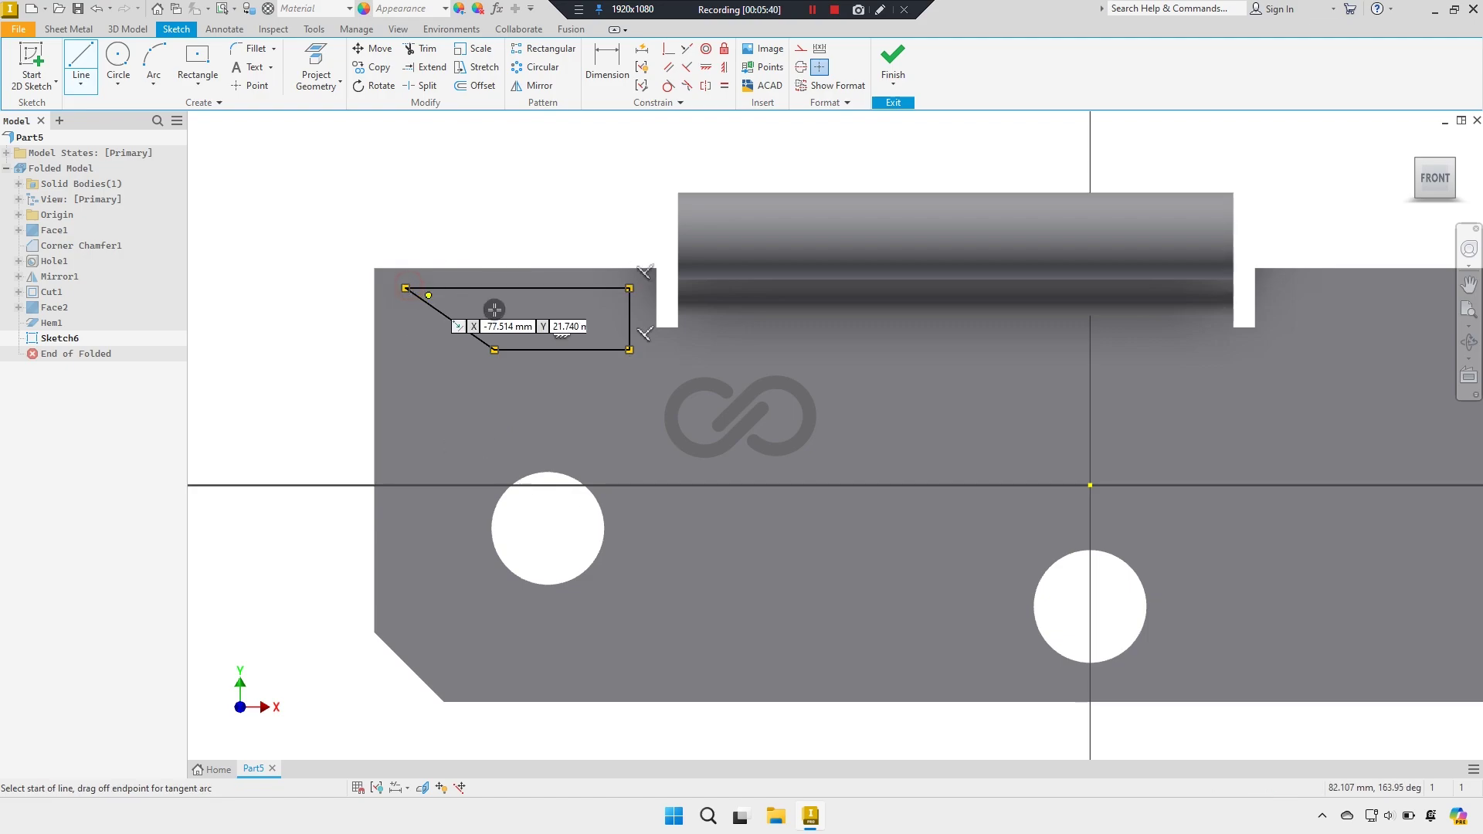
right_click(494, 309)
click(530, 323)
scroll(530, 323, up, 1)
middle_drag(502, 326, 576, 356)
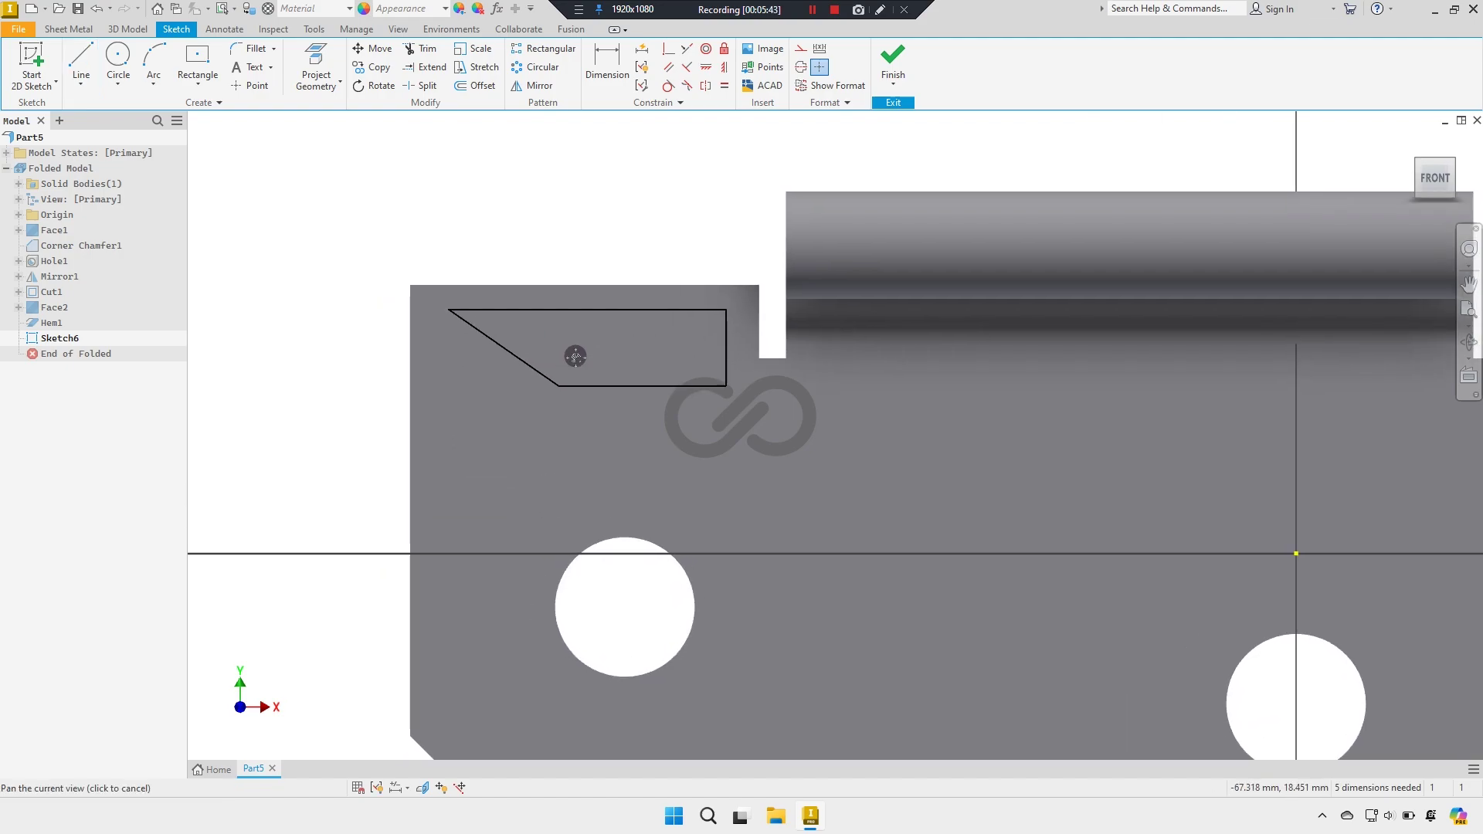
Step: Dimension the outline 2.5 from the plate's left edge and 31 along its top
click(607, 66)
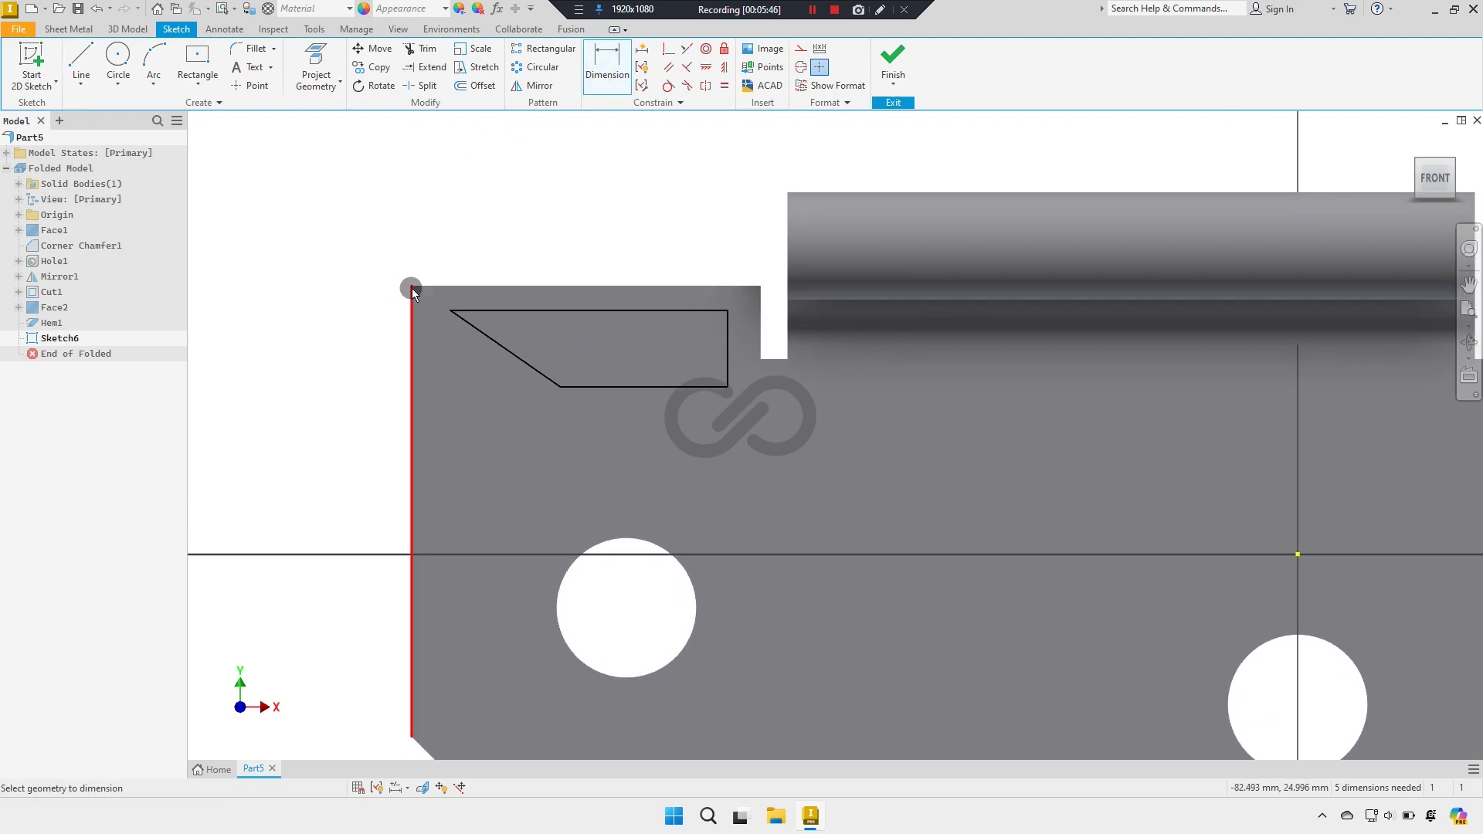
click(410, 329)
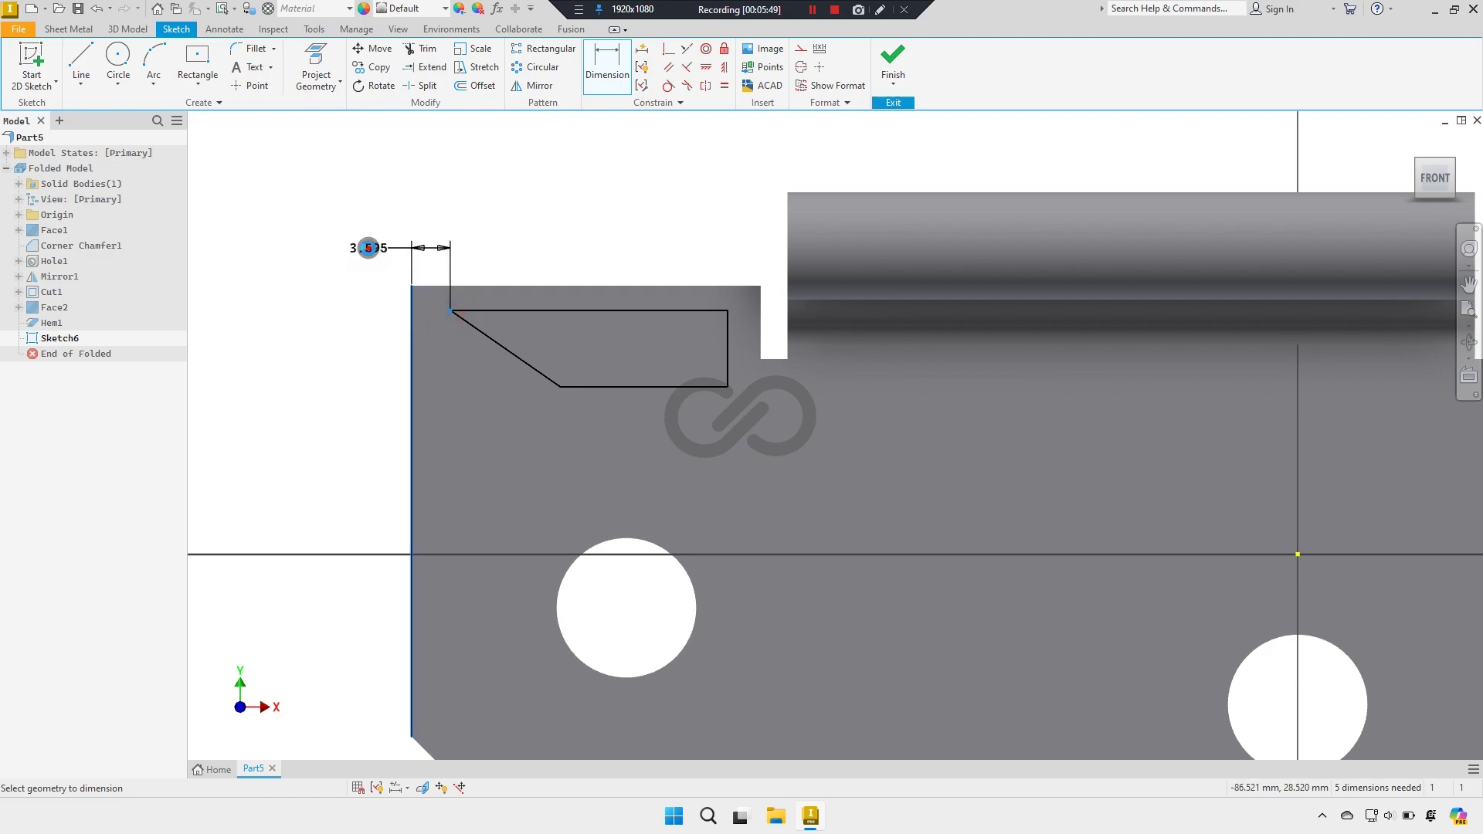
click(369, 247)
text(2.5)
key(Return)
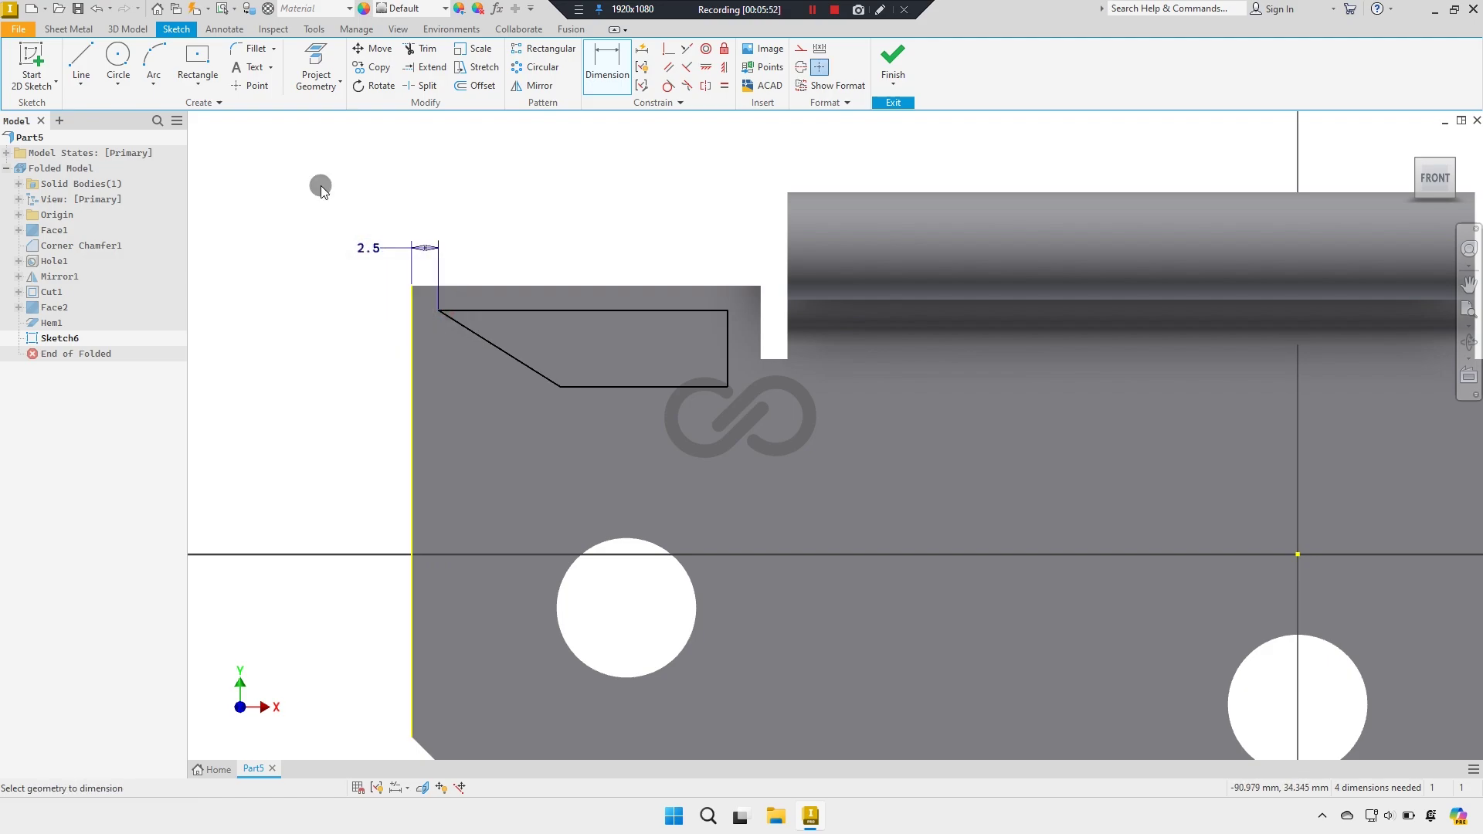
click(596, 310)
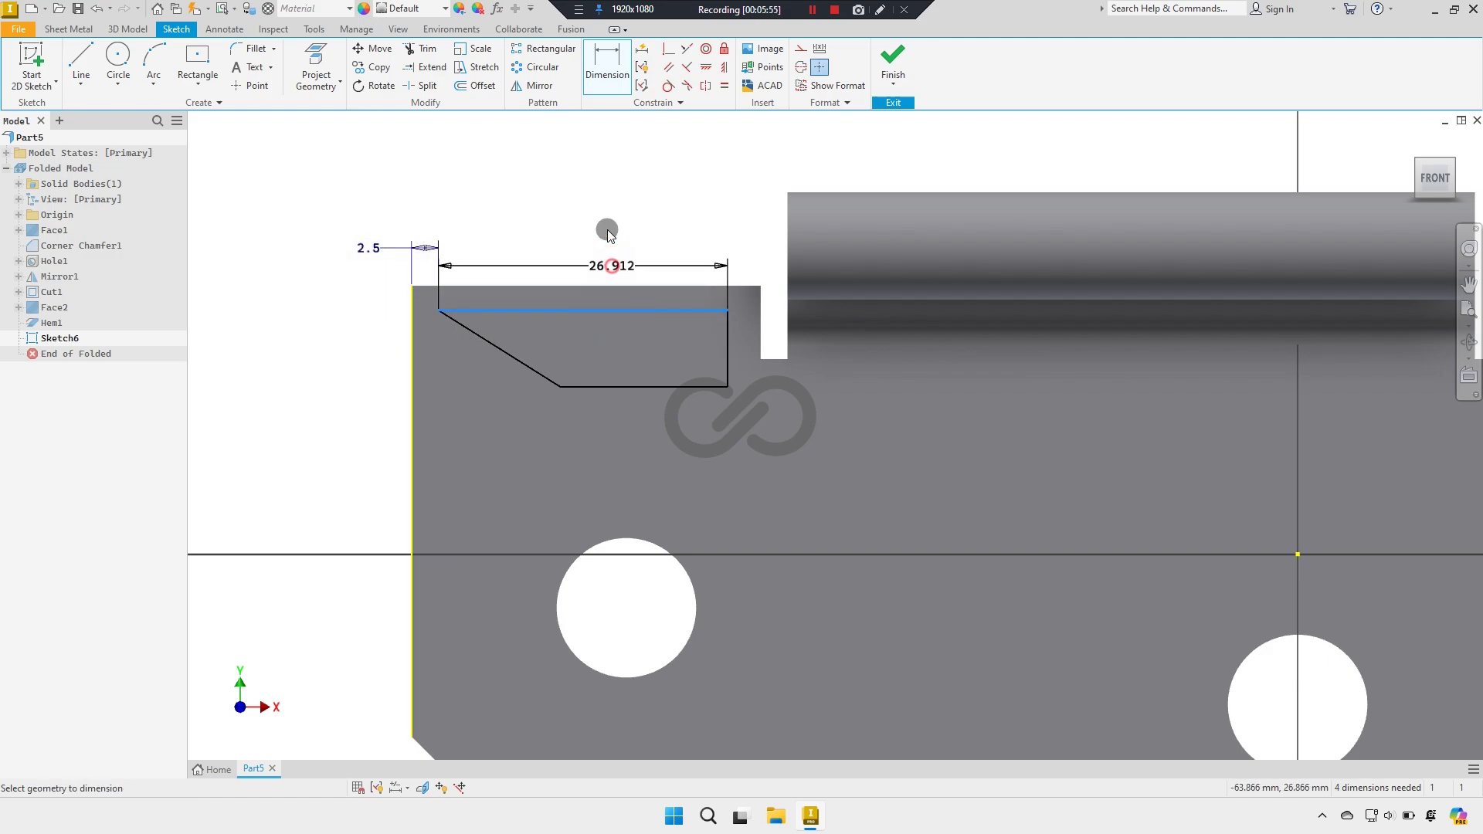
click(606, 199)
text(31)
key(Return)
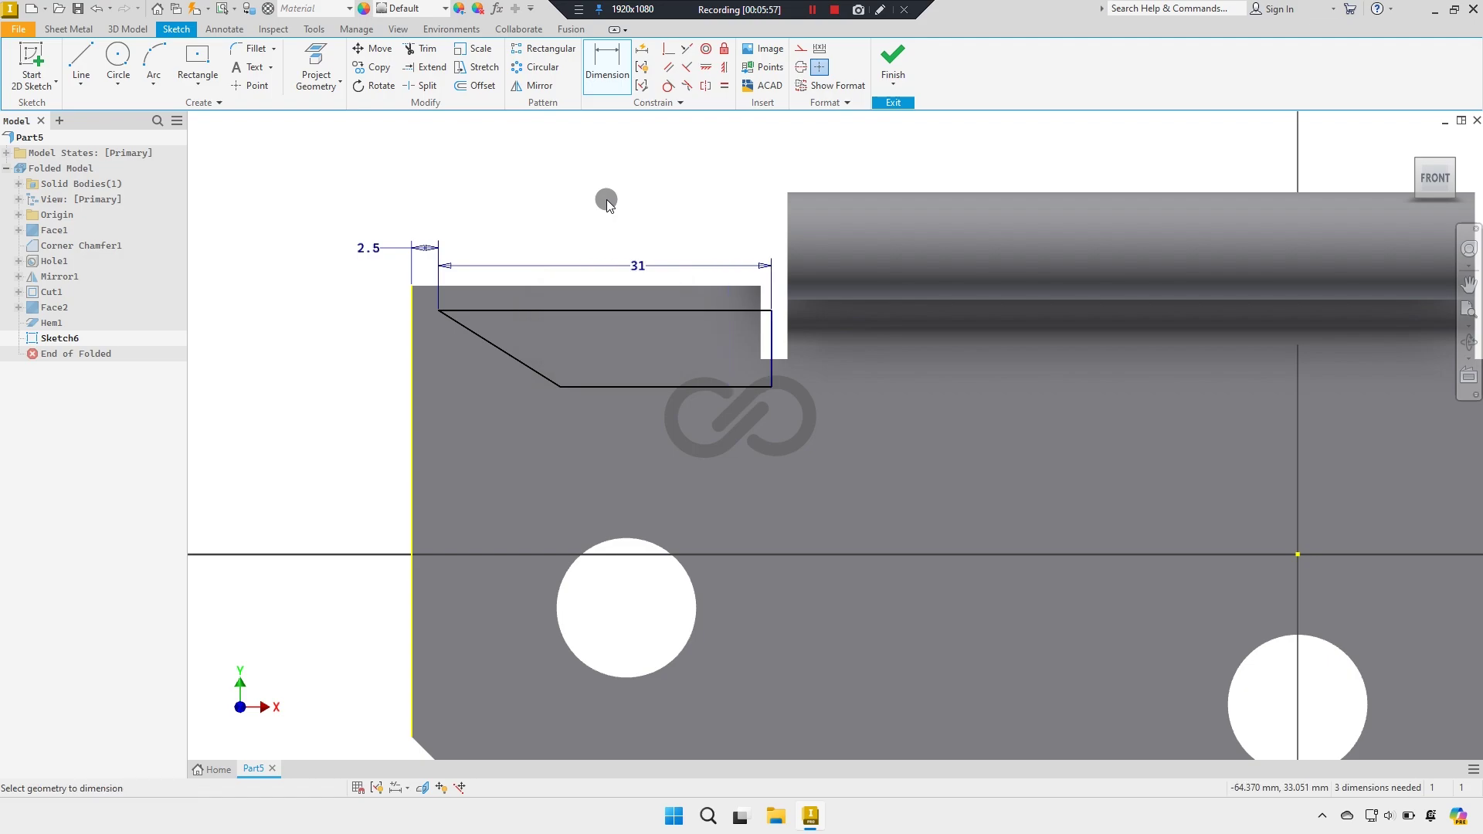
Step: Add the 24 bottom-length and 7.25 height dimensions to the outline
click(606, 387)
click(611, 416)
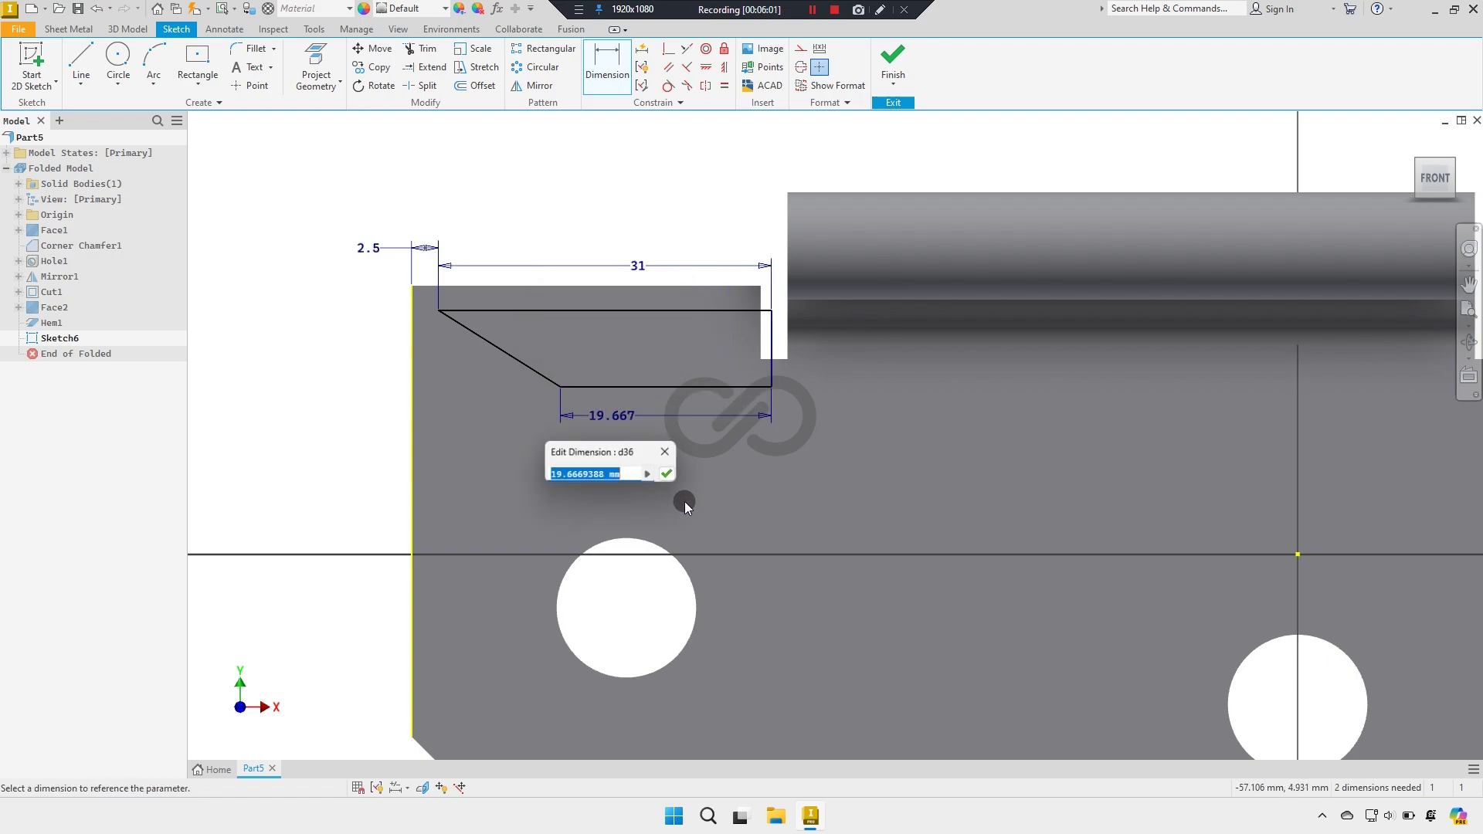
text(24)
key(Return)
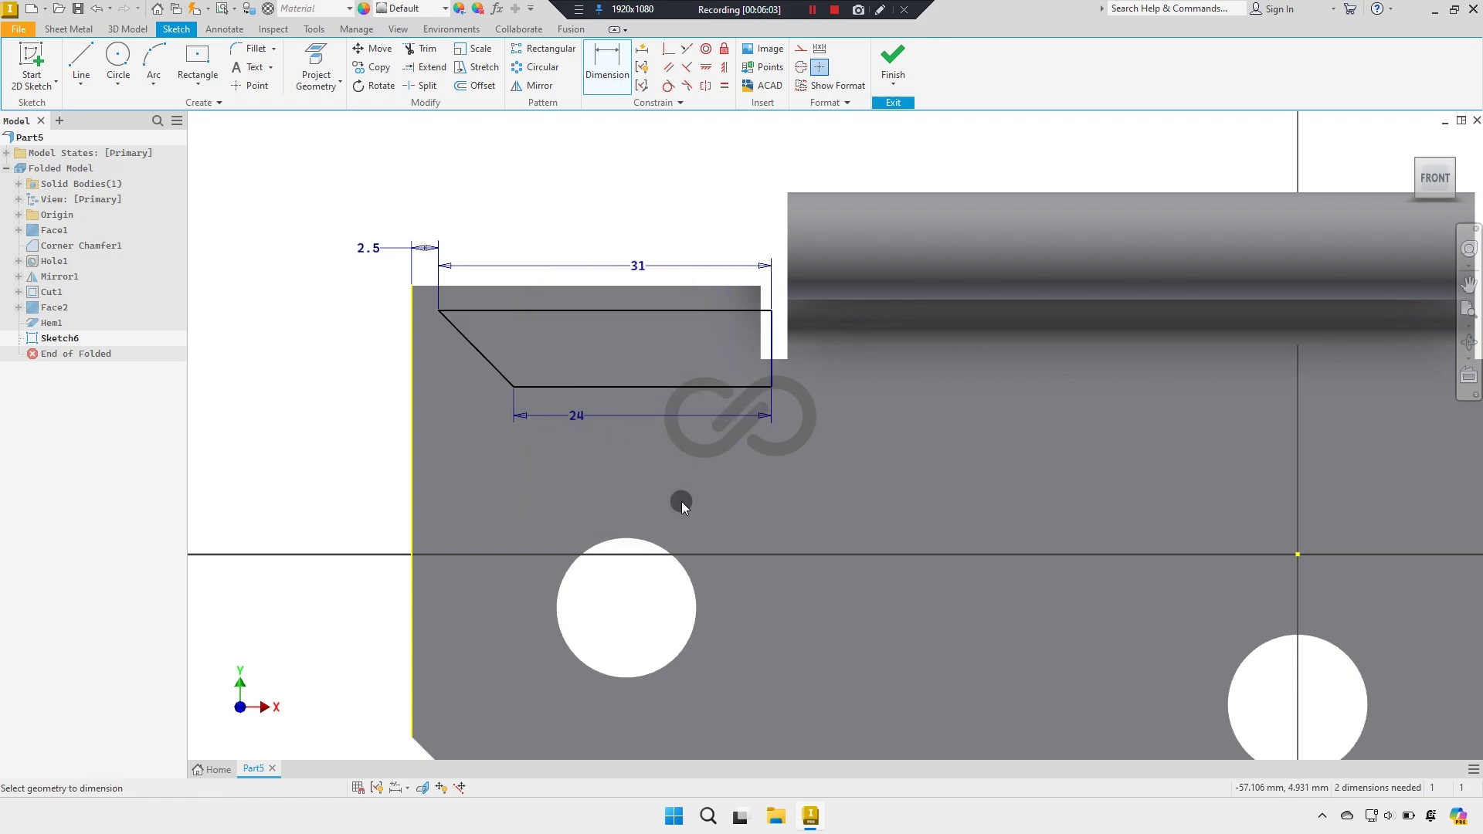
scroll(632, 476, down, 2)
middle_drag(618, 470, 590, 411)
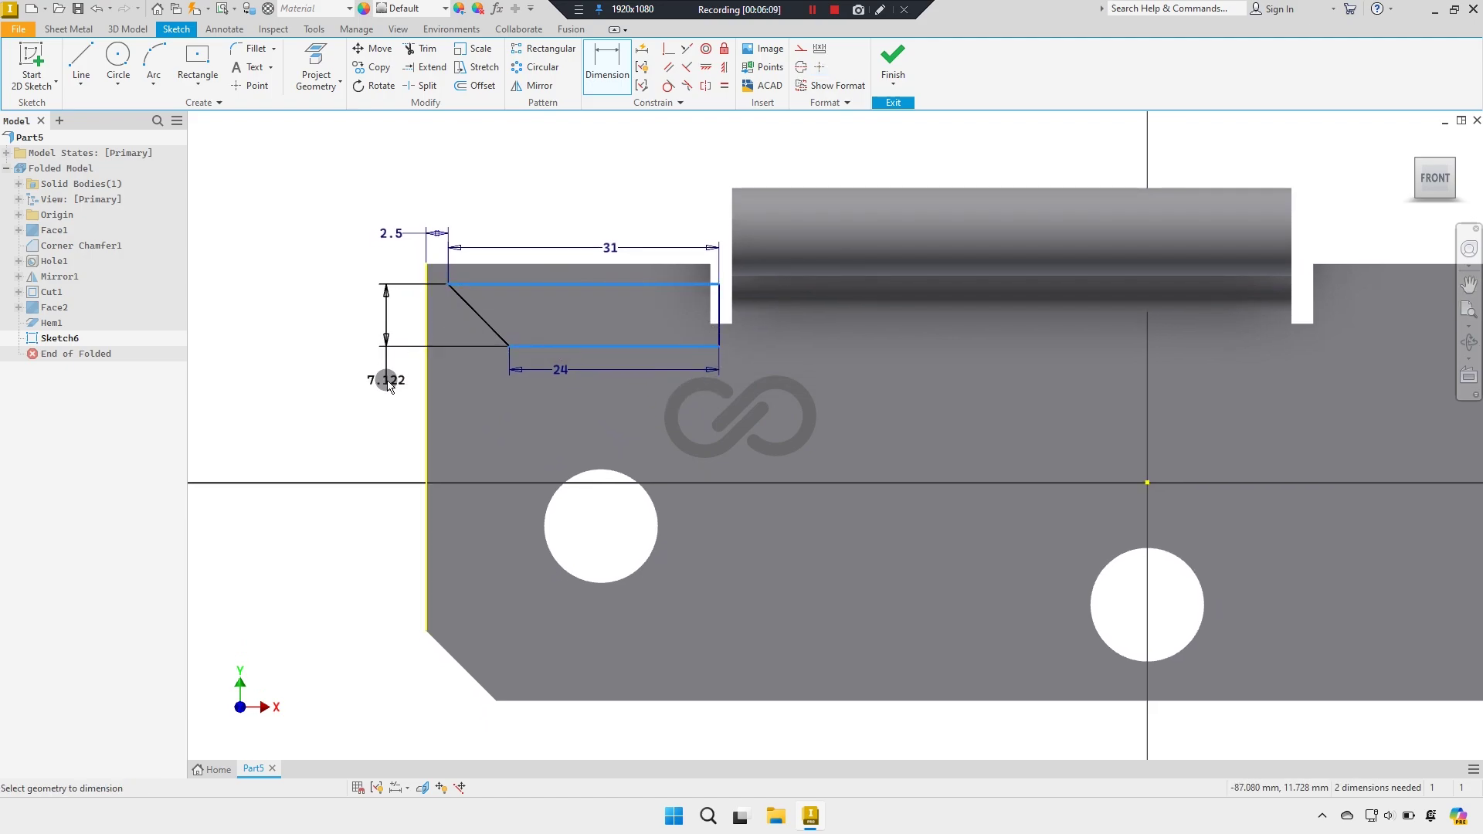
click(332, 517)
text(7.2)
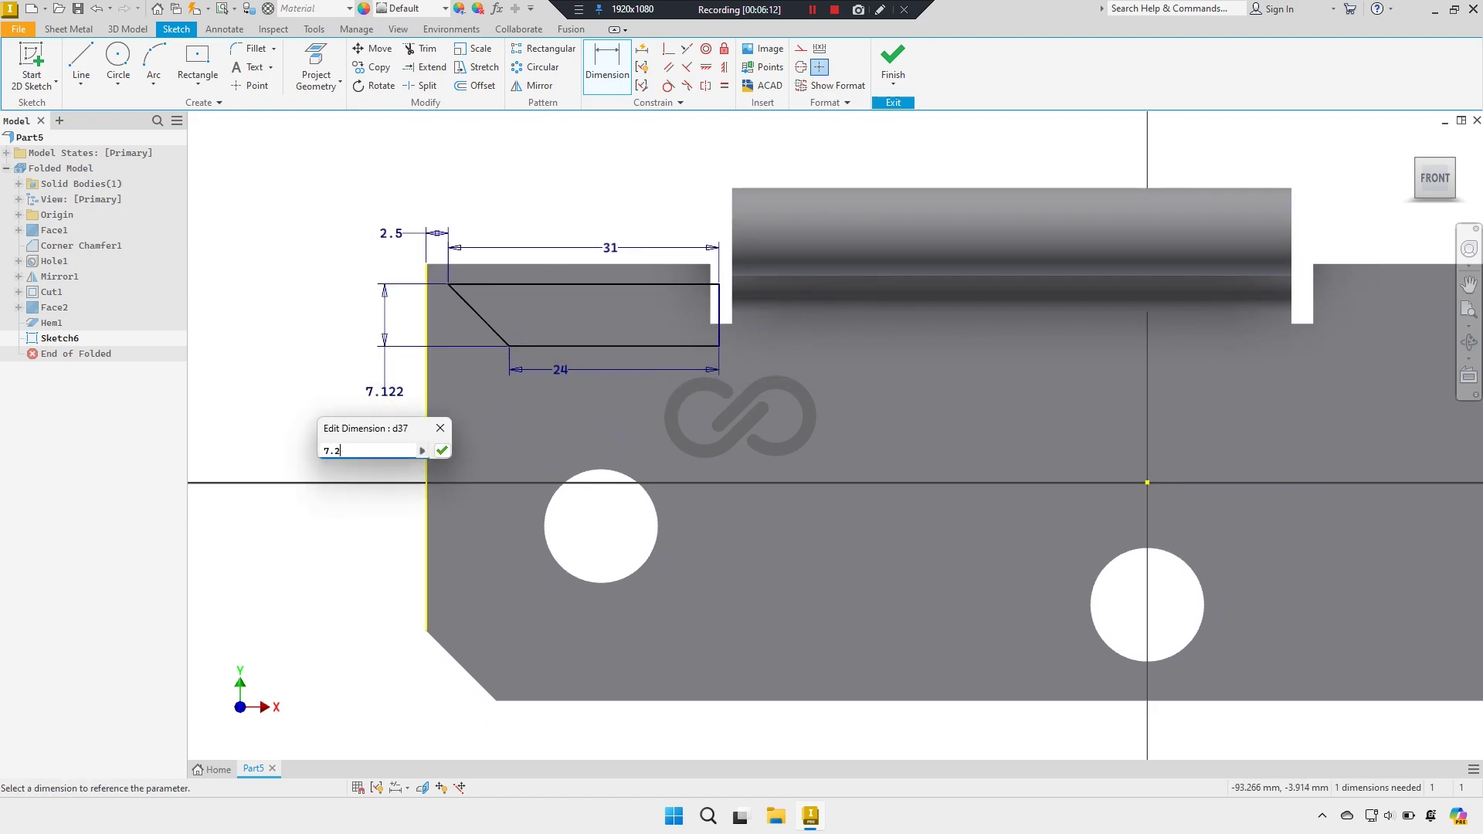
text(5)
key(Return)
right_click(284, 348)
click(352, 335)
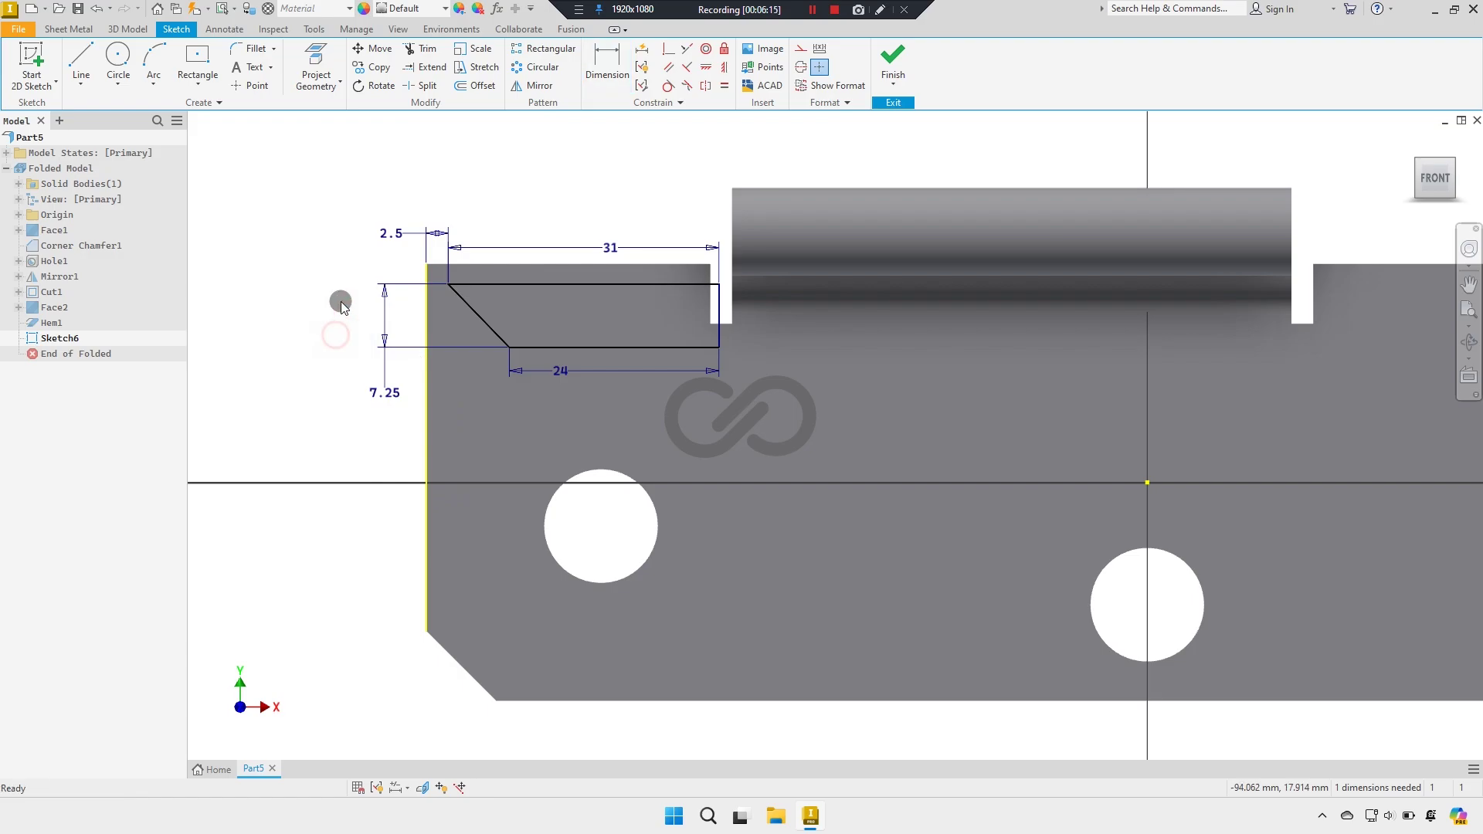
click(328, 60)
Step: Convert the projected plate edges into construction lines
right_click(502, 267)
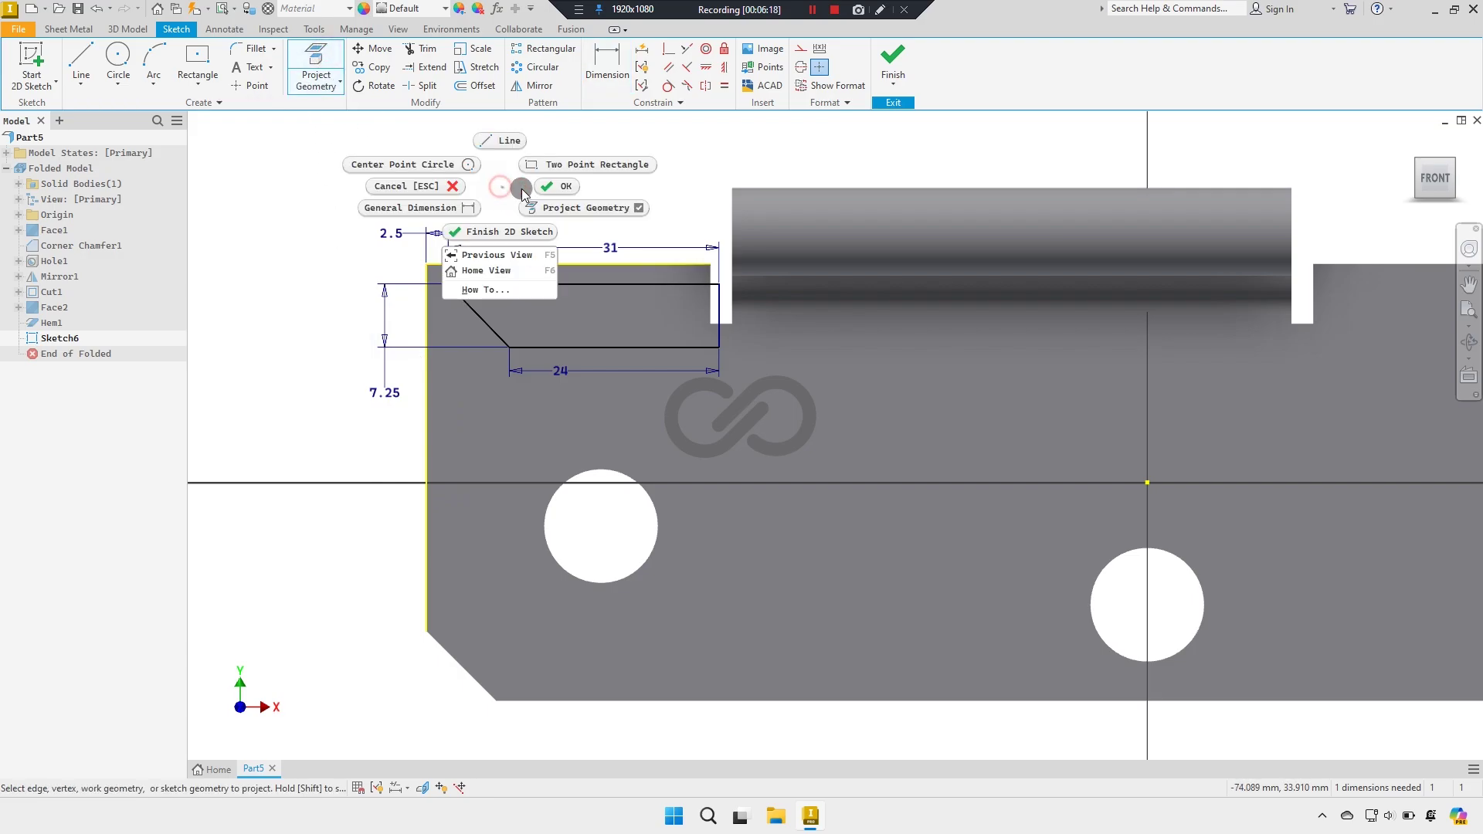
click(502, 263)
drag(514, 313, 427, 241)
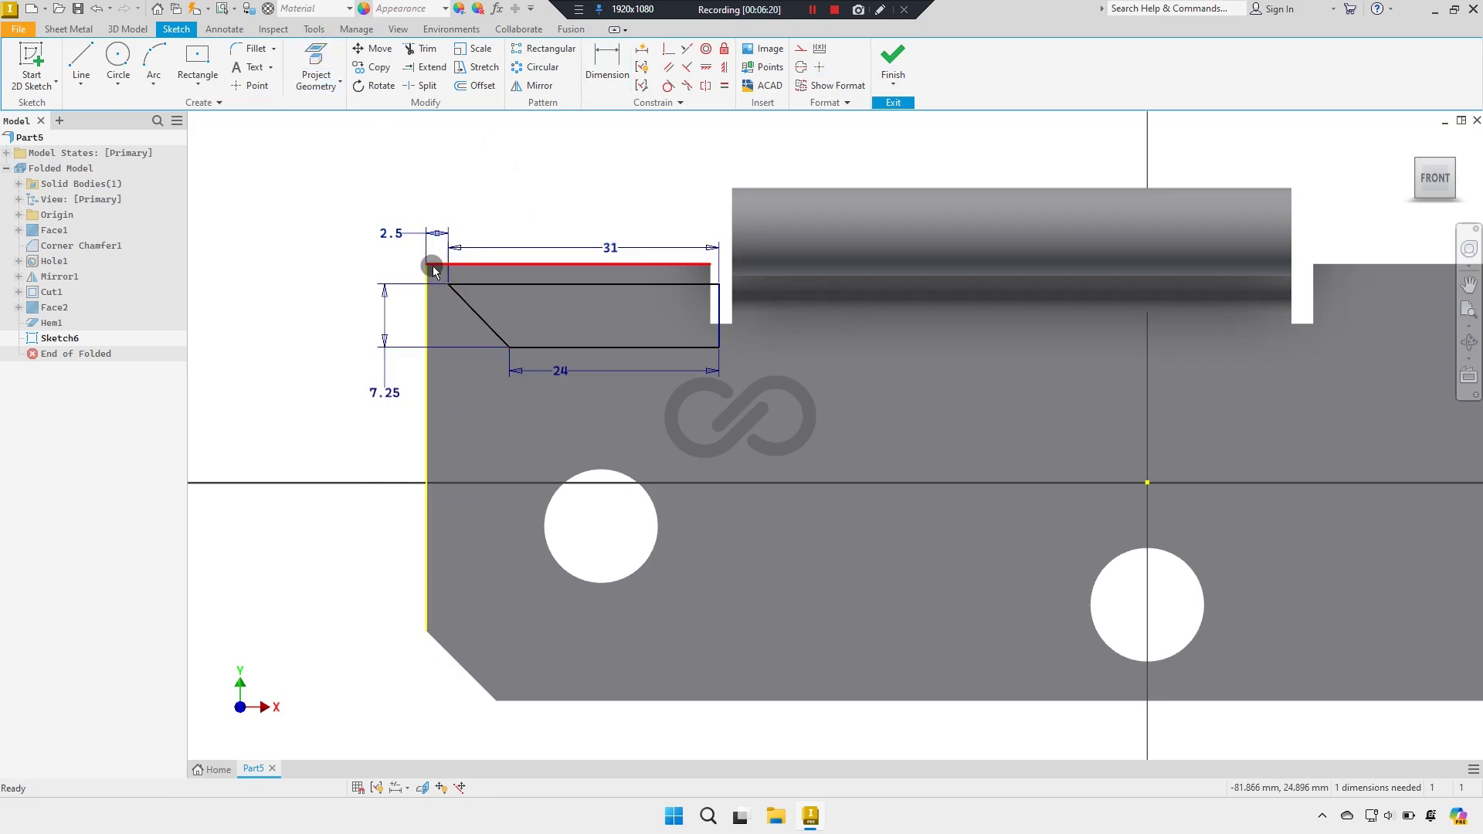
scroll(431, 272, up, 3)
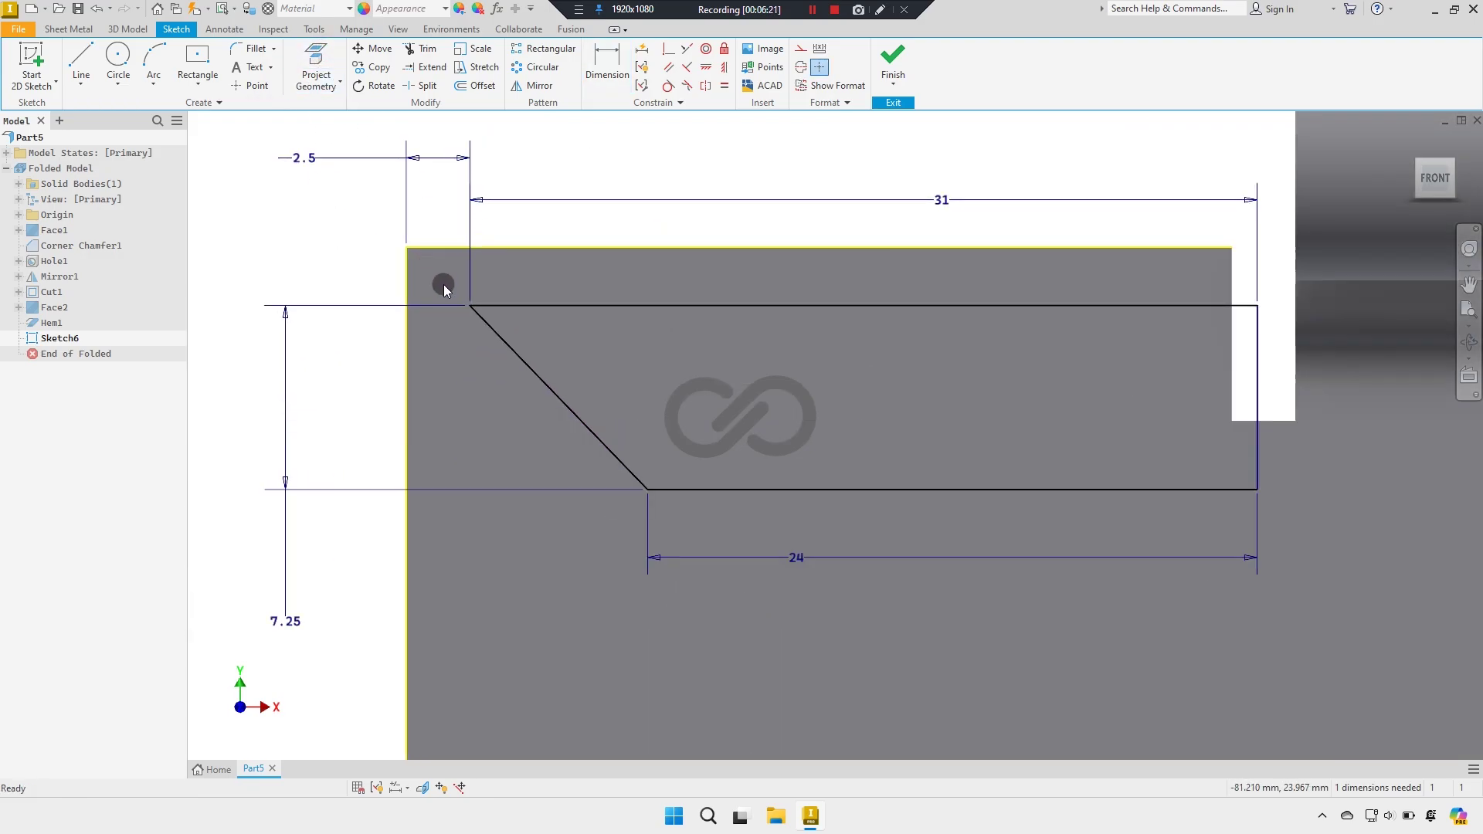
click(804, 51)
scroll(595, 216, down, 1)
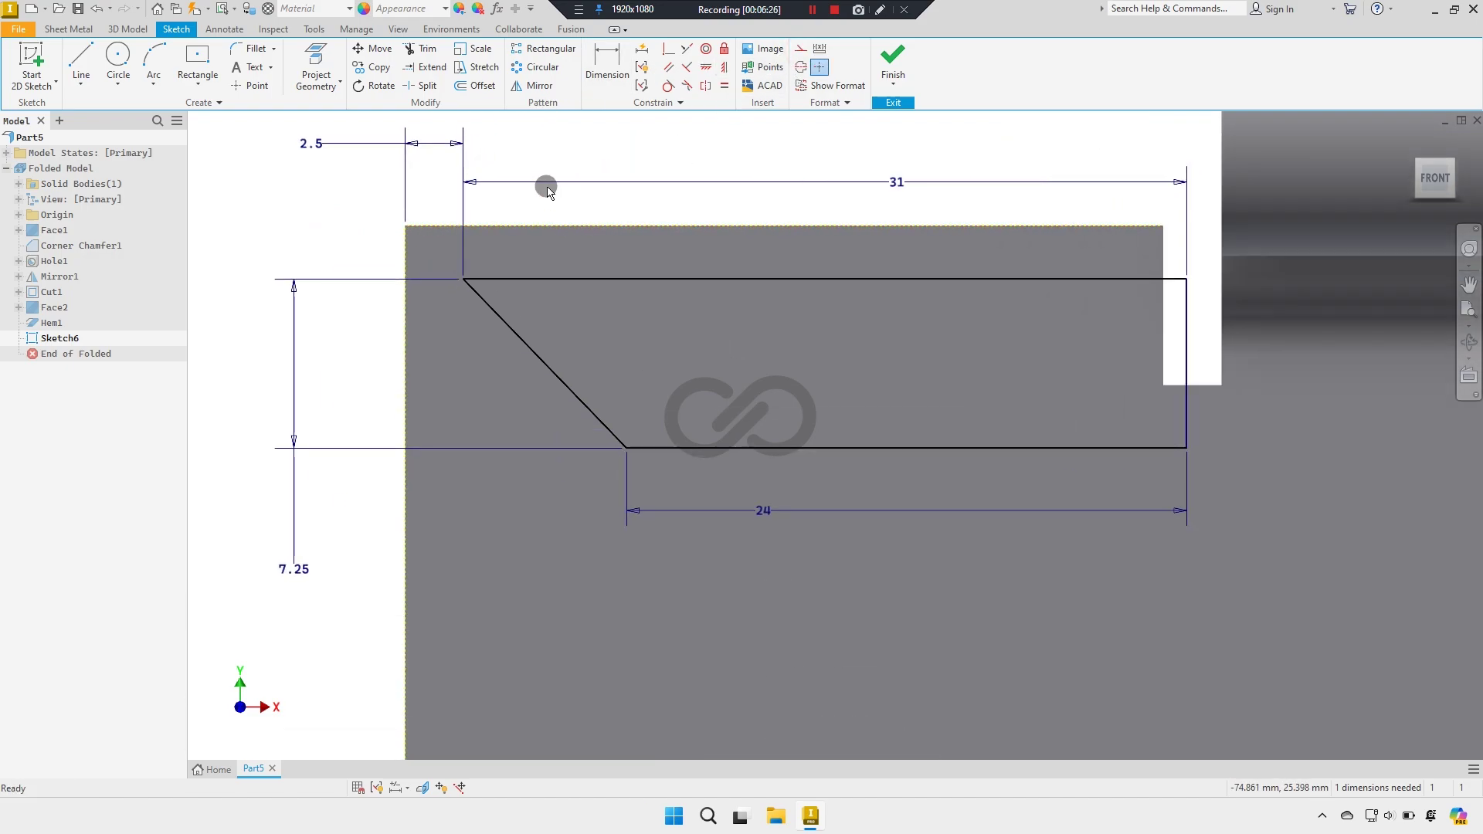
Step: Make the outline's top collinear with the plate's top edge, fully constraining Sketch6
click(633, 280)
click(615, 226)
right_click(601, 187)
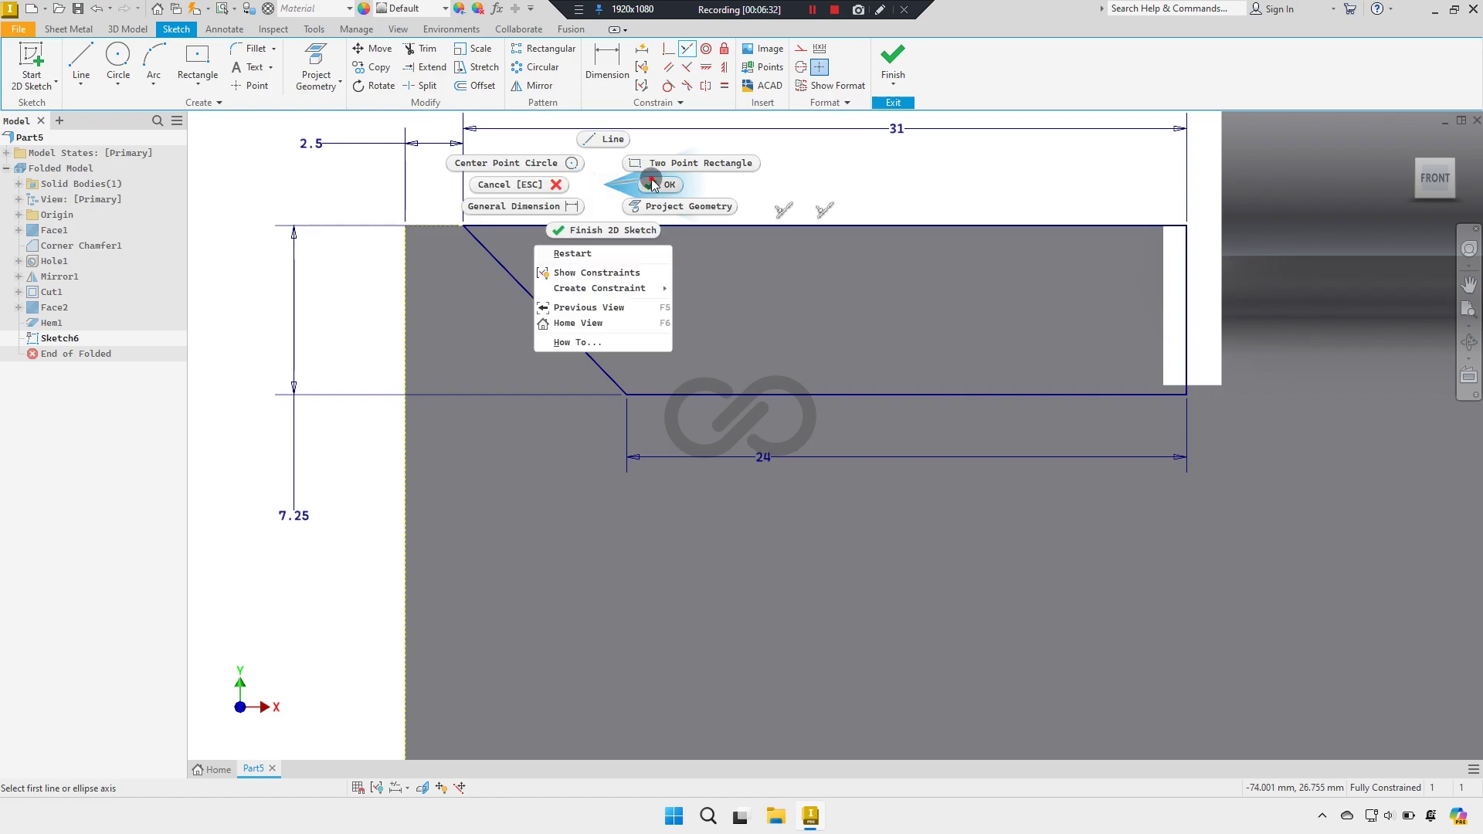
click(651, 184)
scroll(629, 196, down, 1)
scroll(647, 240, down, 1)
scroll(910, 321, up, 2)
scroll(995, 285, up, 2)
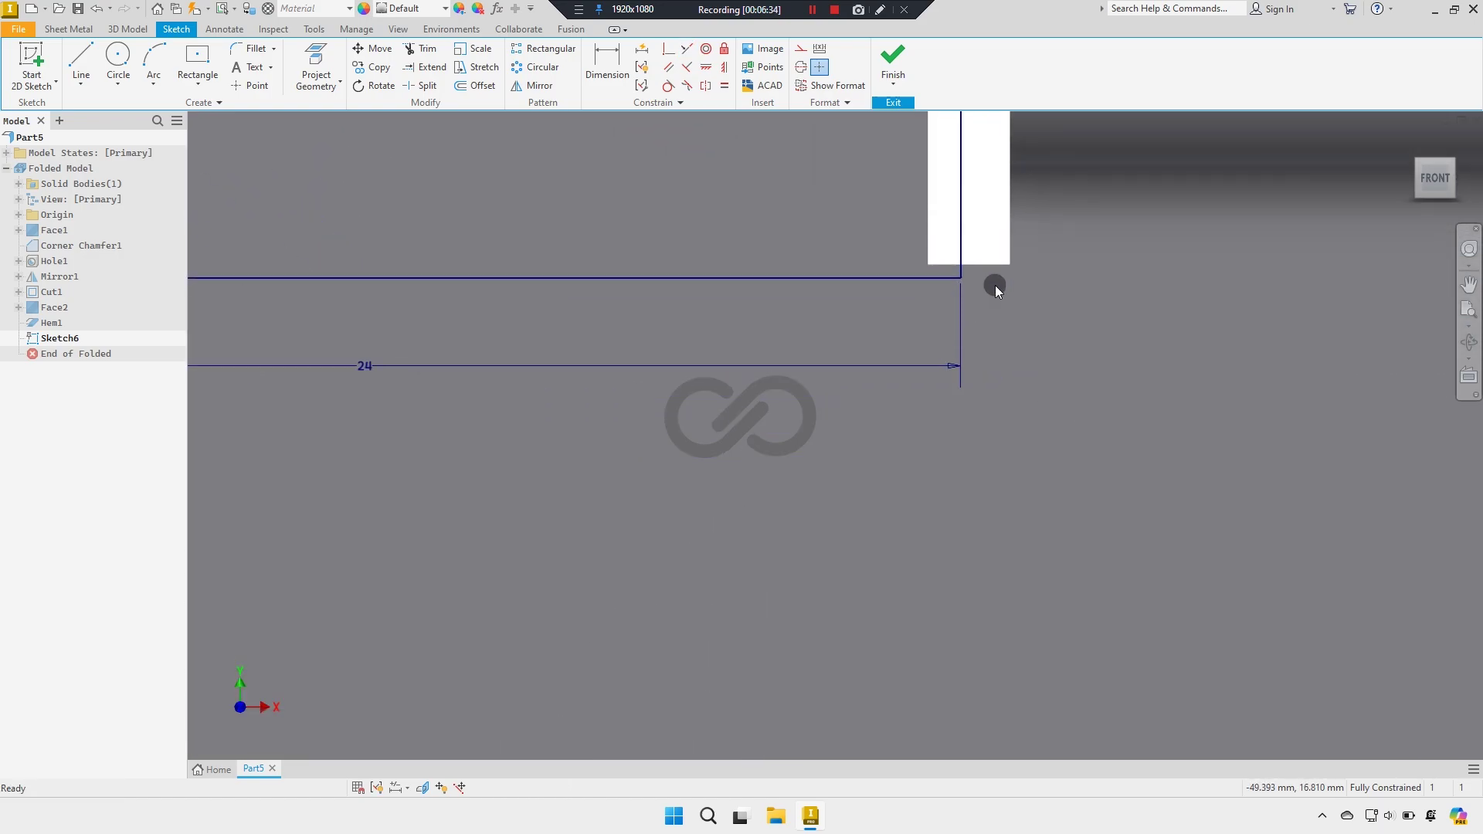
scroll(735, 345, down, 1)
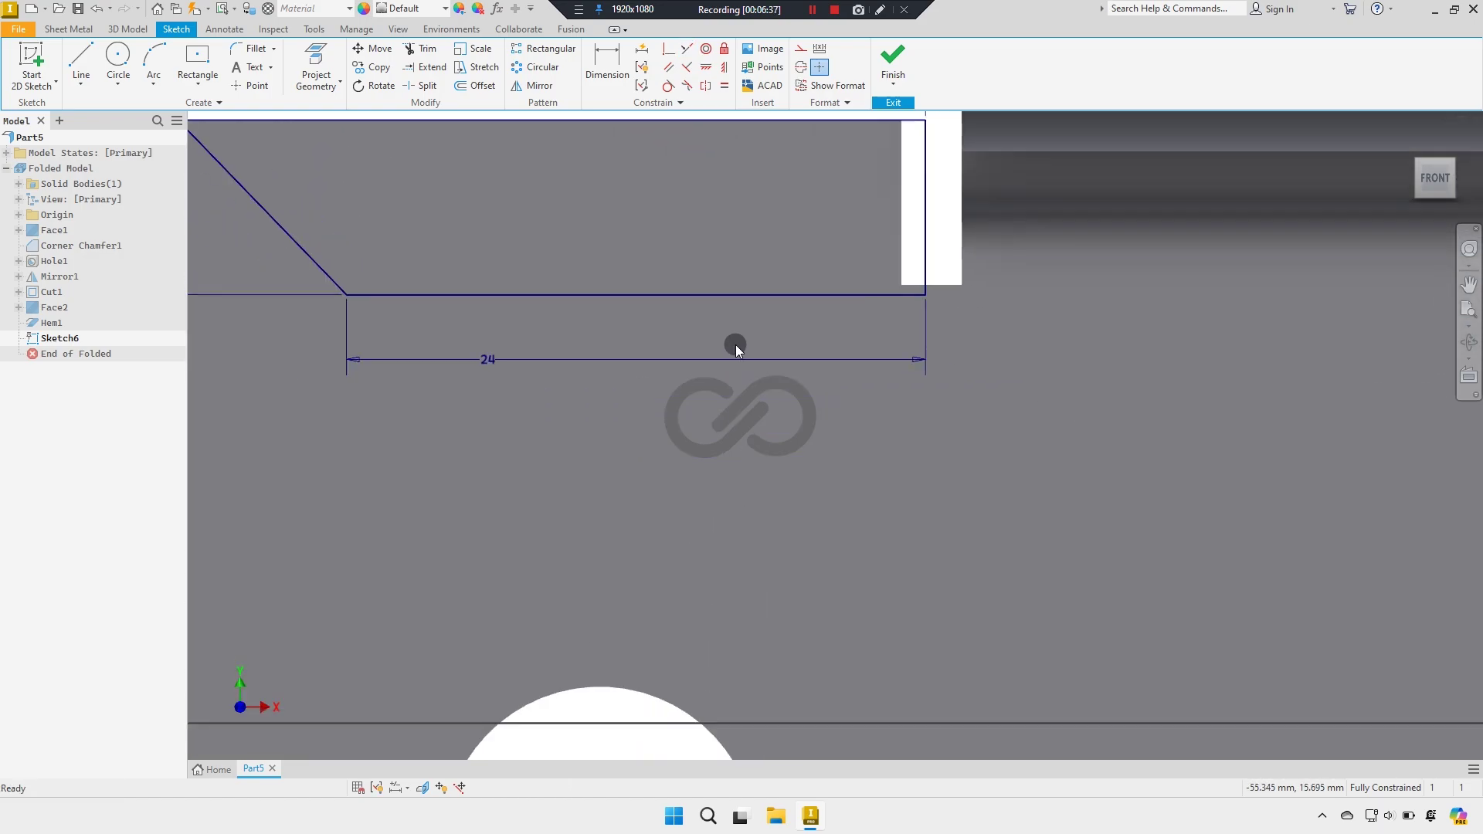
scroll(614, 354, down, 3)
middle_drag(614, 355, 641, 463)
scroll(641, 464, down, 2)
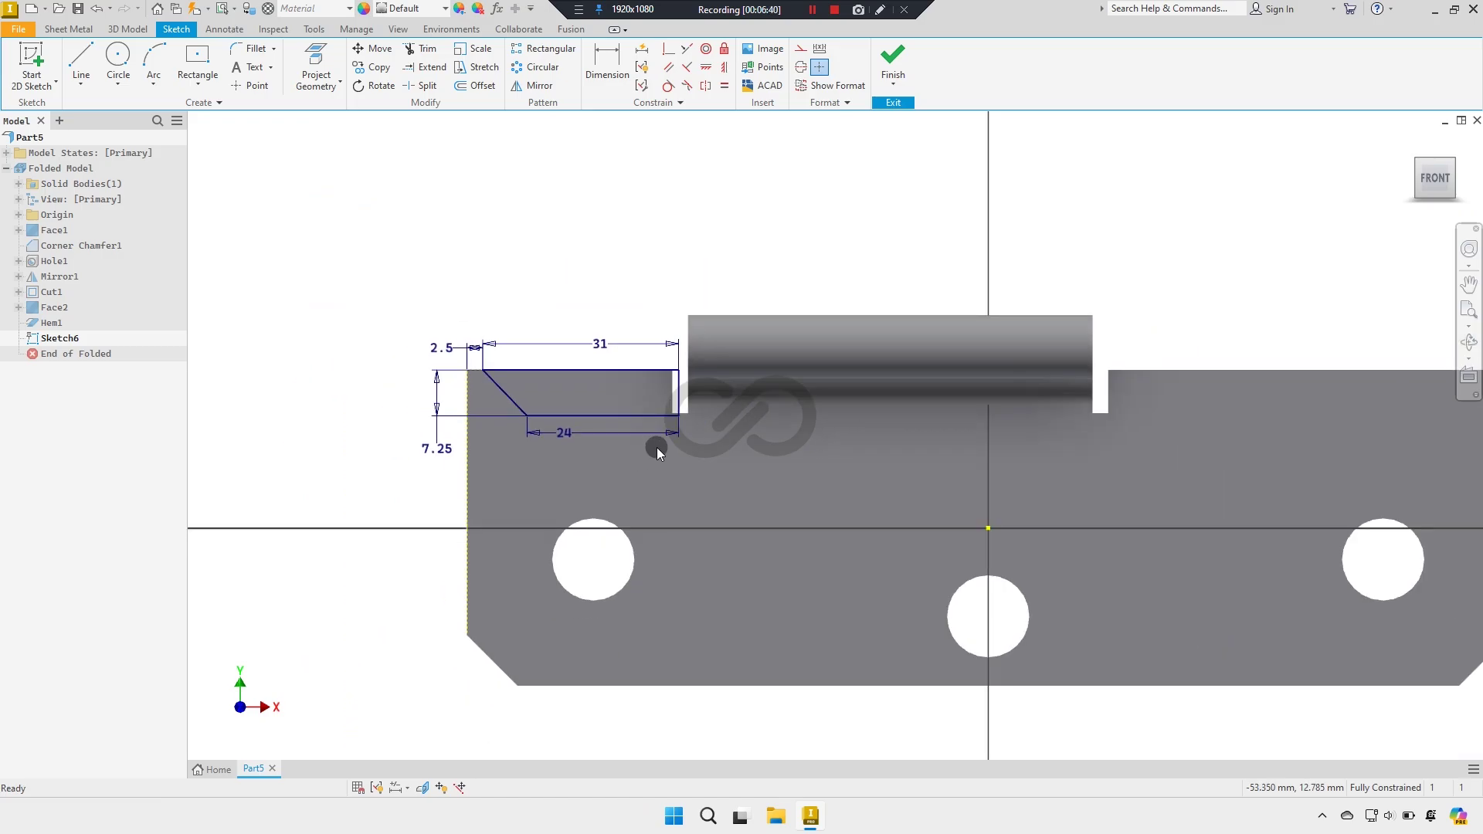
scroll(778, 470, up, 1)
Step: Finish Sketch6 and cut its notch profile through the plate thickness as Cut2
click(893, 58)
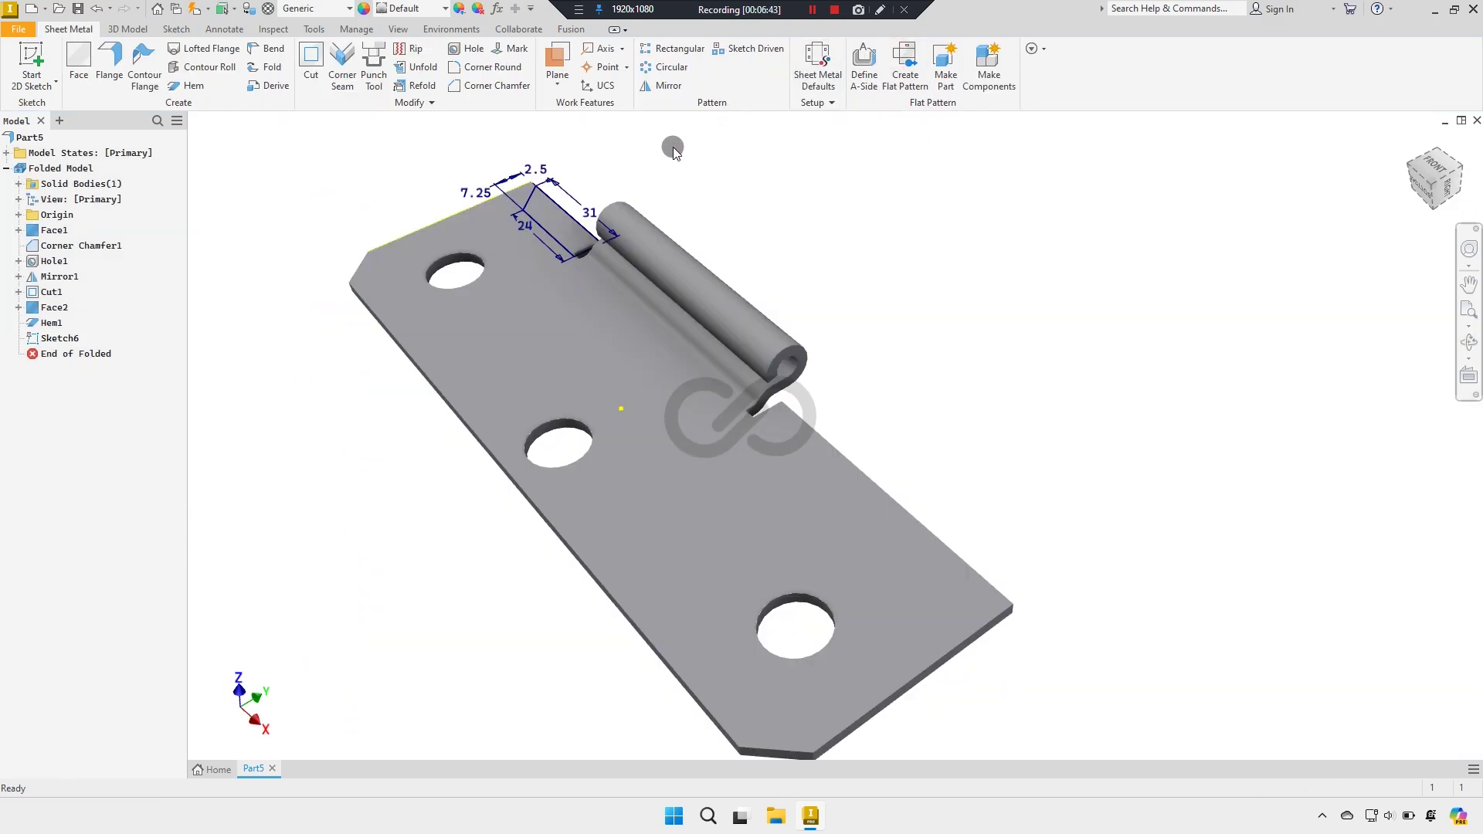
click(1413, 171)
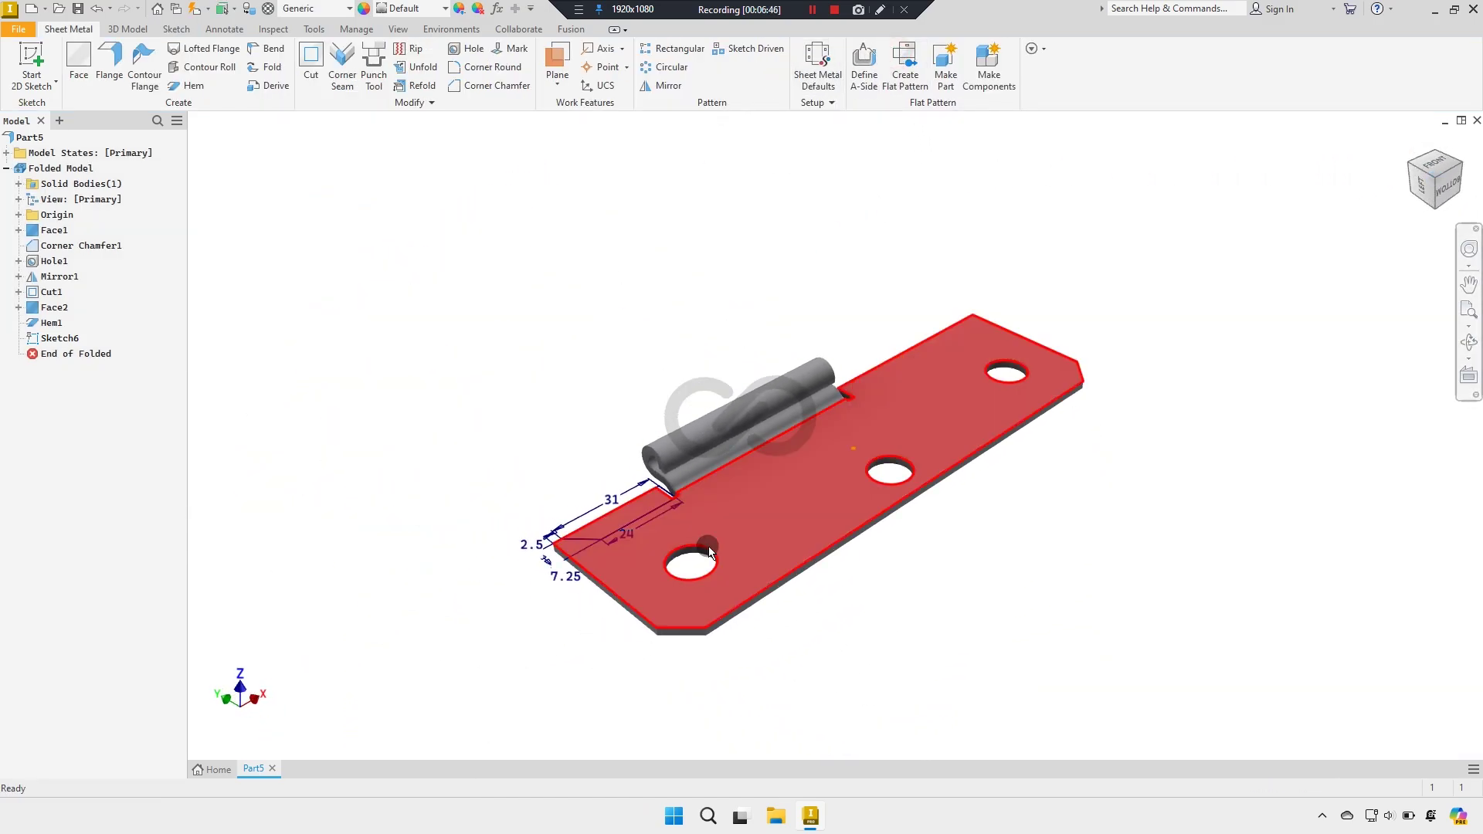
scroll(633, 563, up, 3)
middle_drag(632, 554, 652, 502)
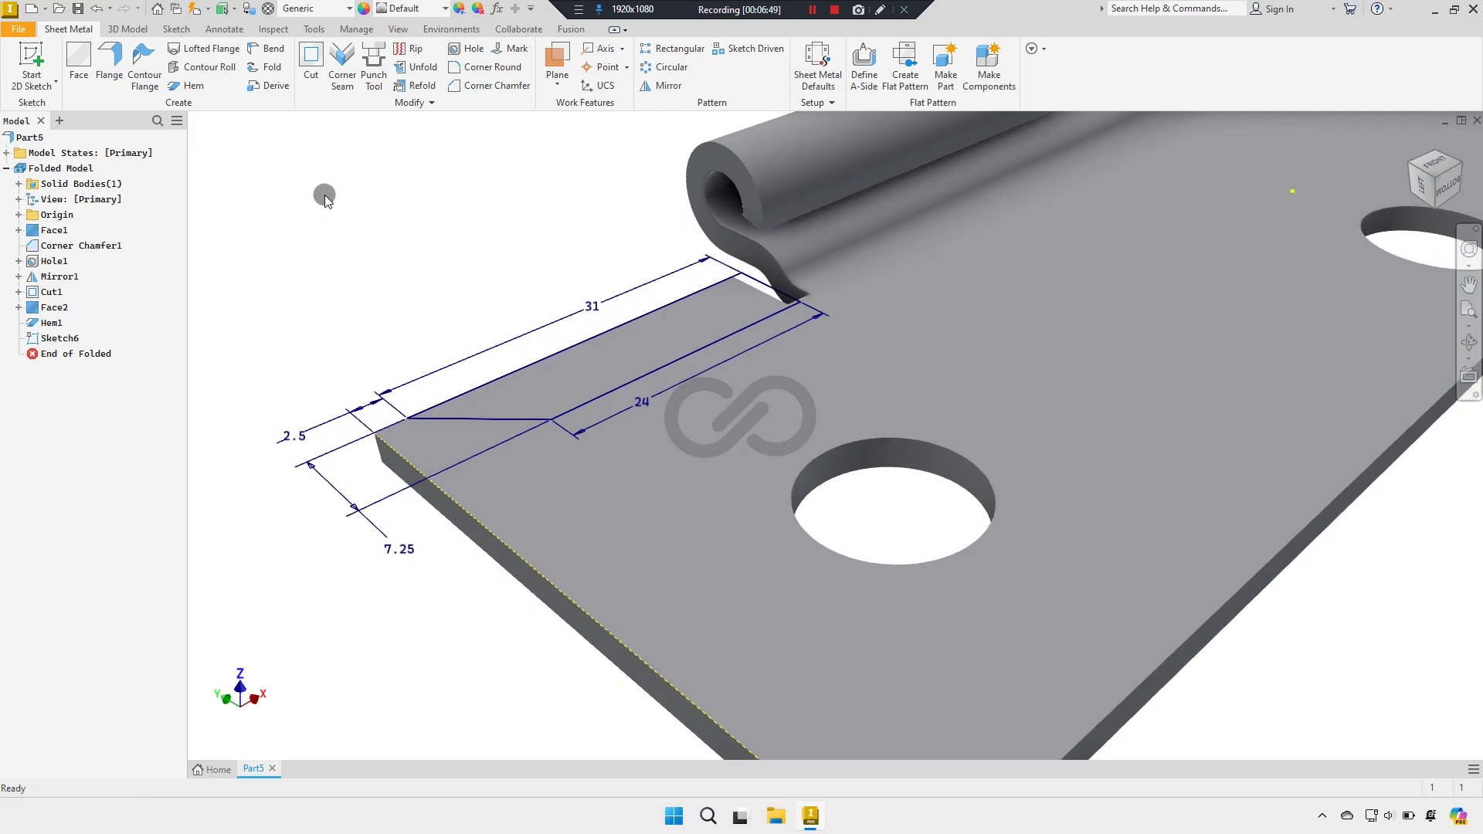
click(311, 75)
click(225, 290)
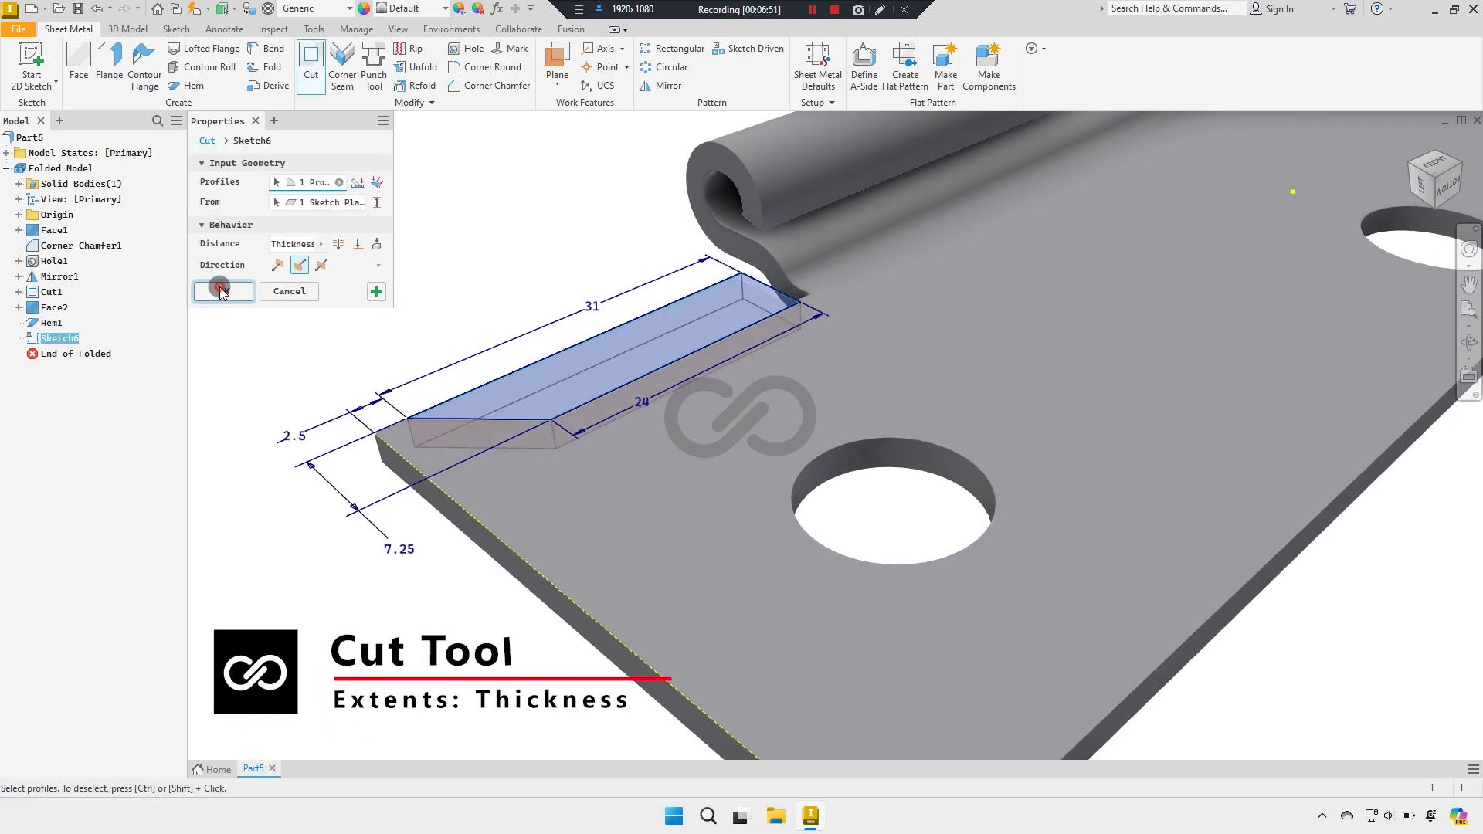
mouse_move(372, 273)
shift+middle_down()
mouse_move(387, 229)
mouse_move(344, 301)
mouse_move(583, 530)
mouse_move(966, 441)
mouse_move(898, 455)
mouse_move(888, 480)
mouse_move(613, 523)
mouse_move(553, 496)
mouse_move(483, 516)
mouse_move(473, 556)
mouse_move(474, 502)
mouse_move(400, 559)
mouse_move(451, 552)
shift+middle_up()
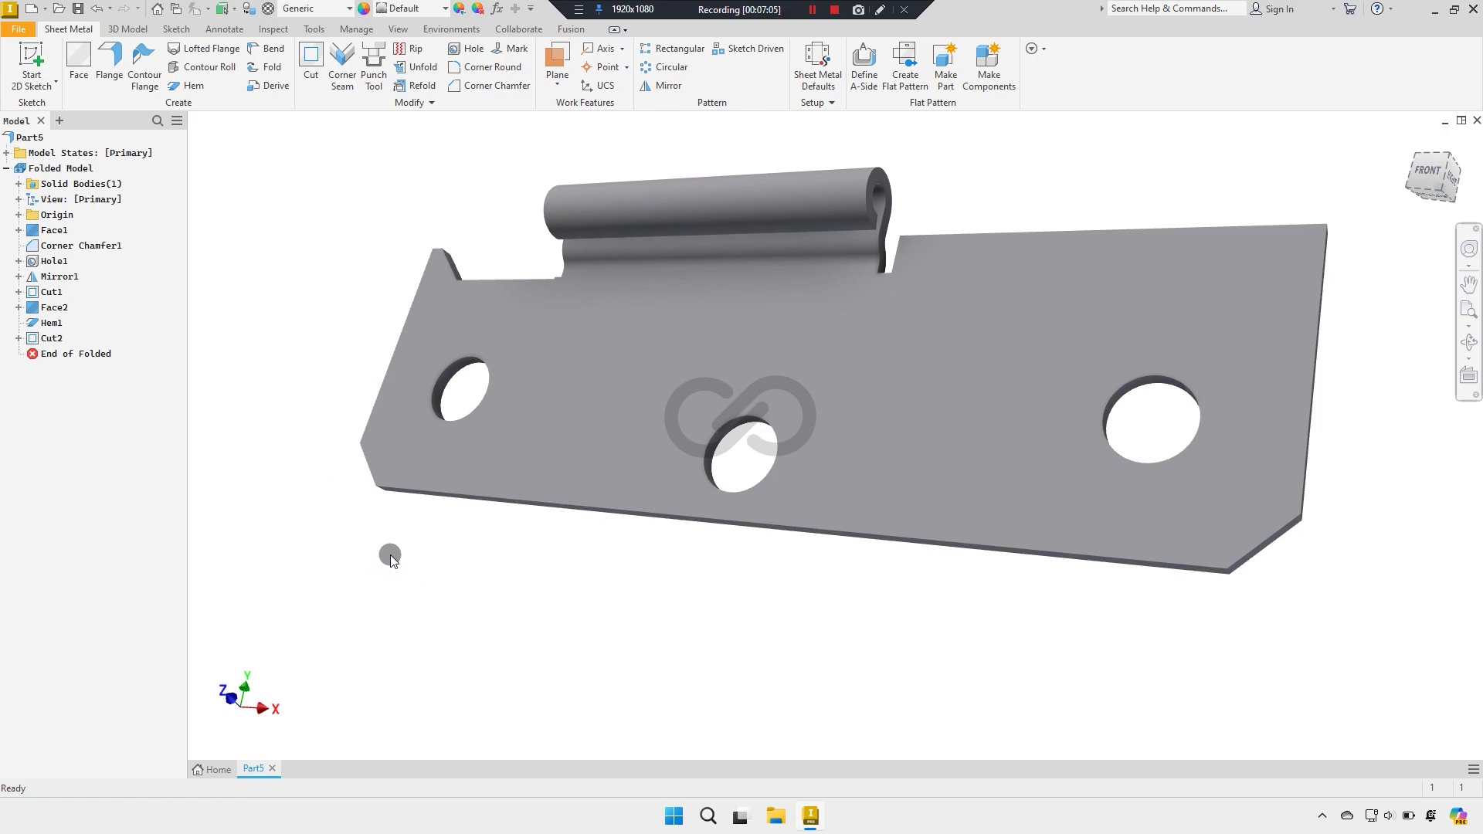
Step: Save the part as Leaf 2.ipt and set its material to Stainless Steel
key(ctrl+s)
text(Leaf )
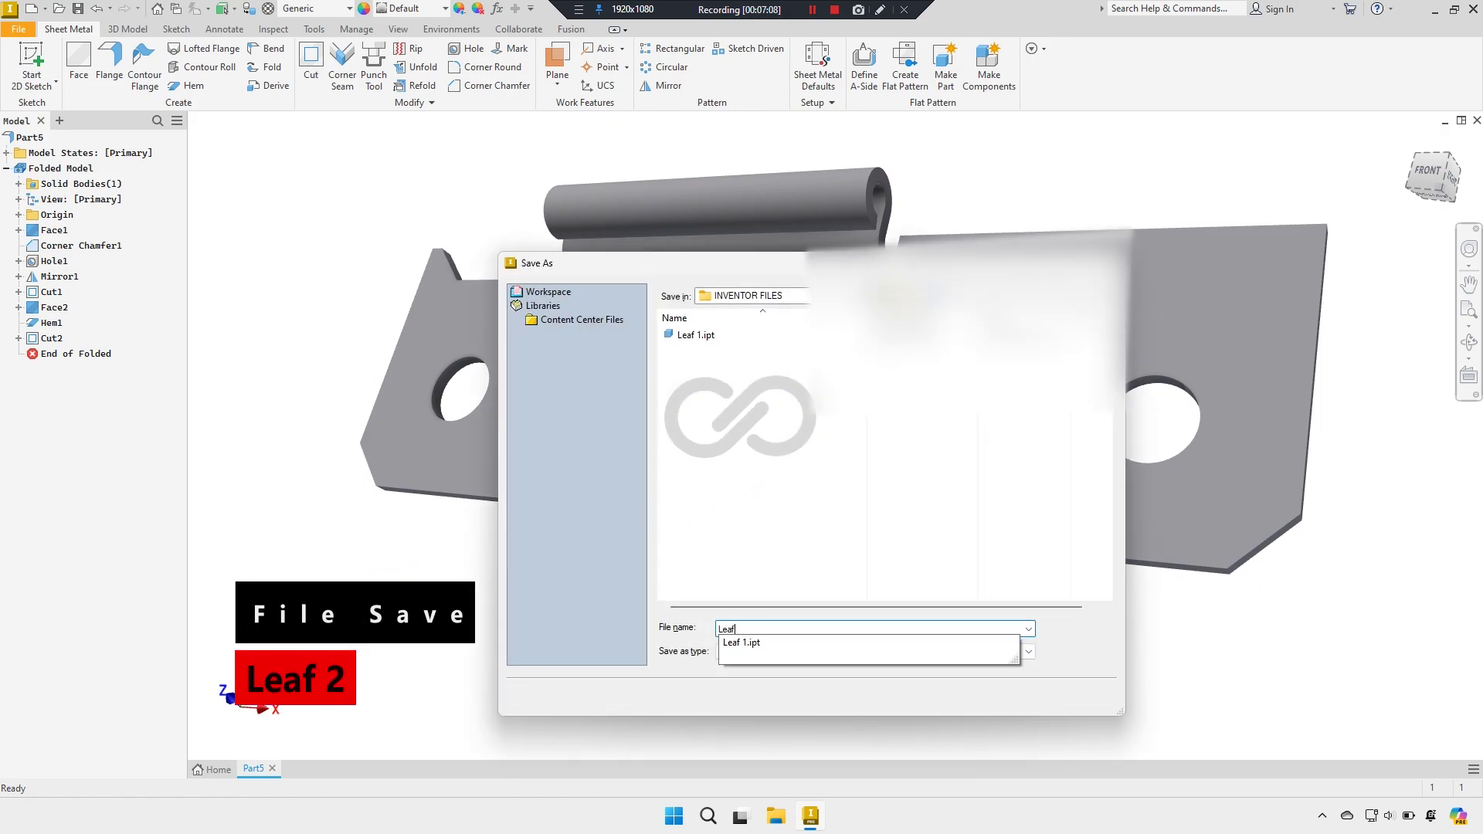
text(2)
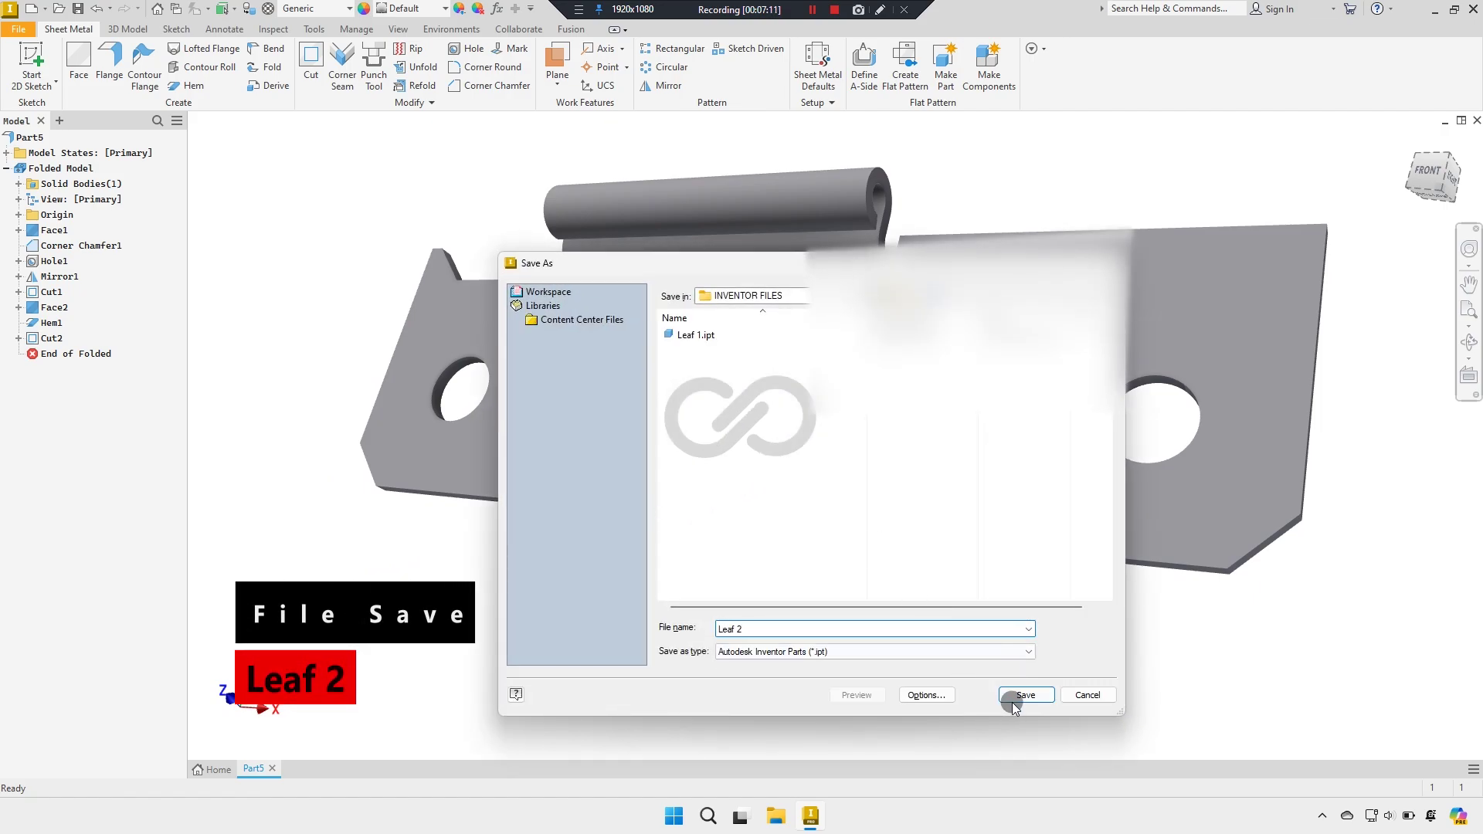
click(1026, 697)
scroll(607, 587, up, 3)
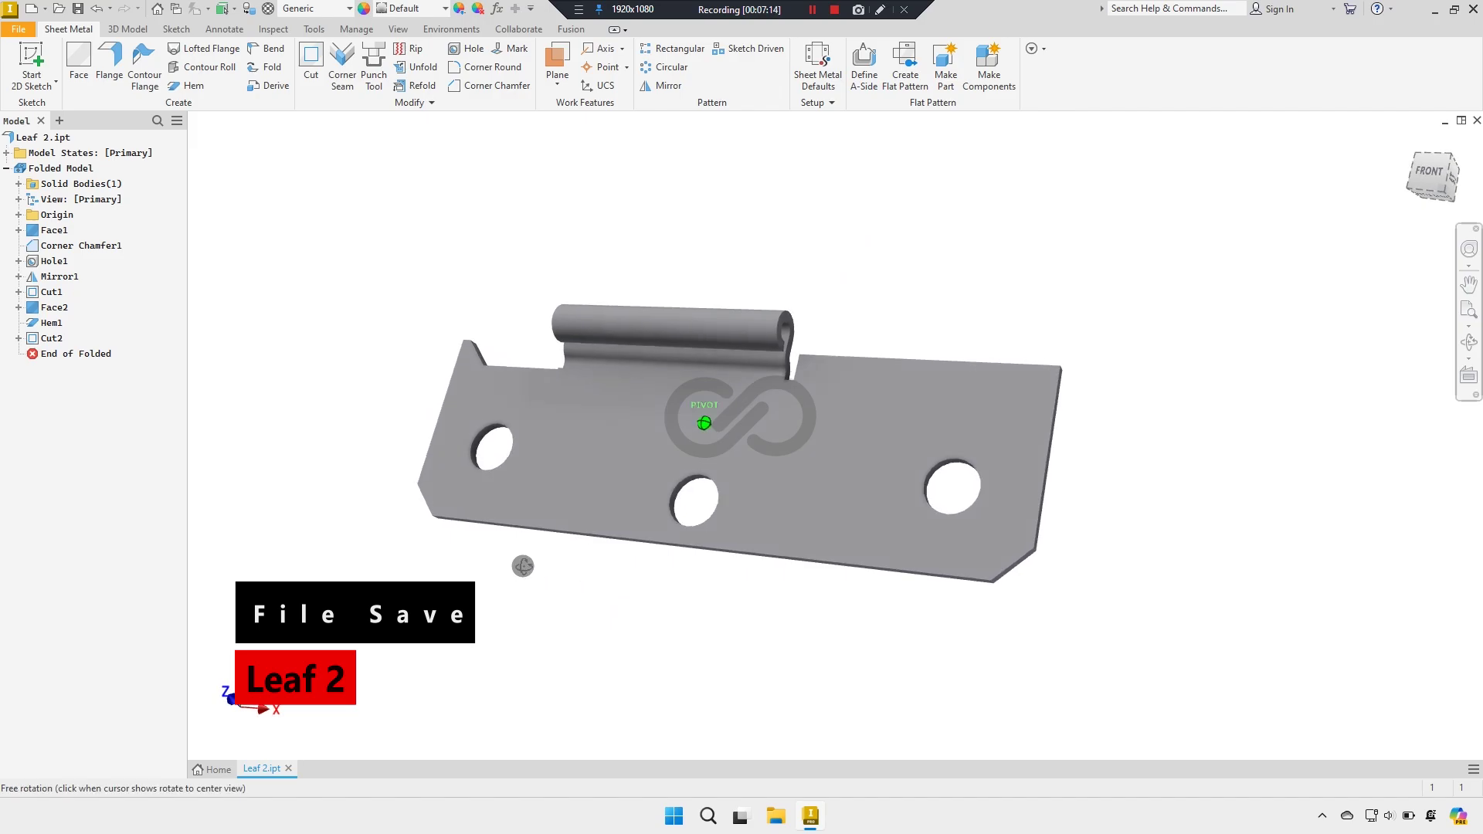
click(333, 14)
scroll(309, 232, down, 5)
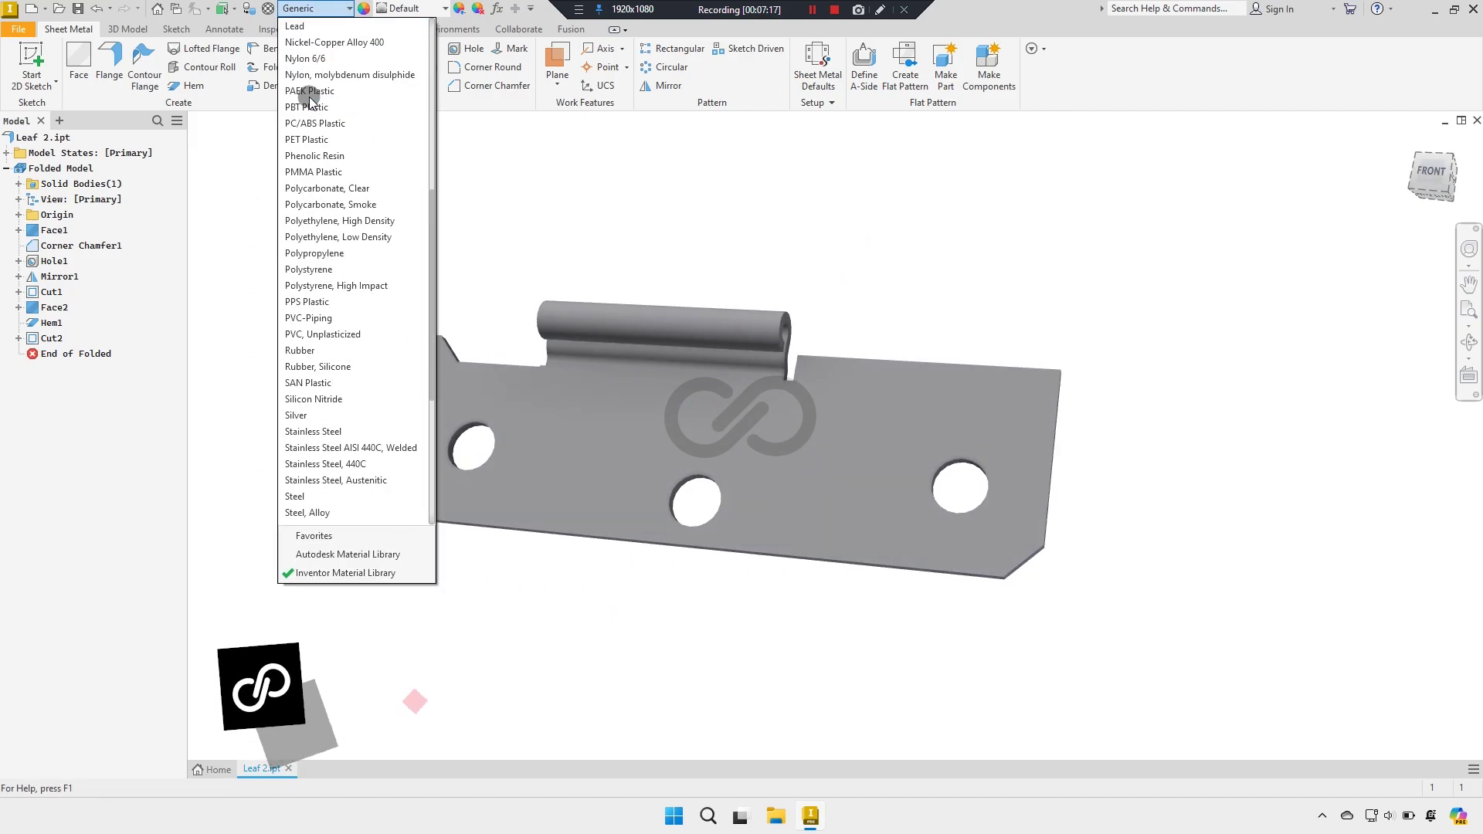
scroll(301, 154, down, 3)
scroll(292, 77, down, 2)
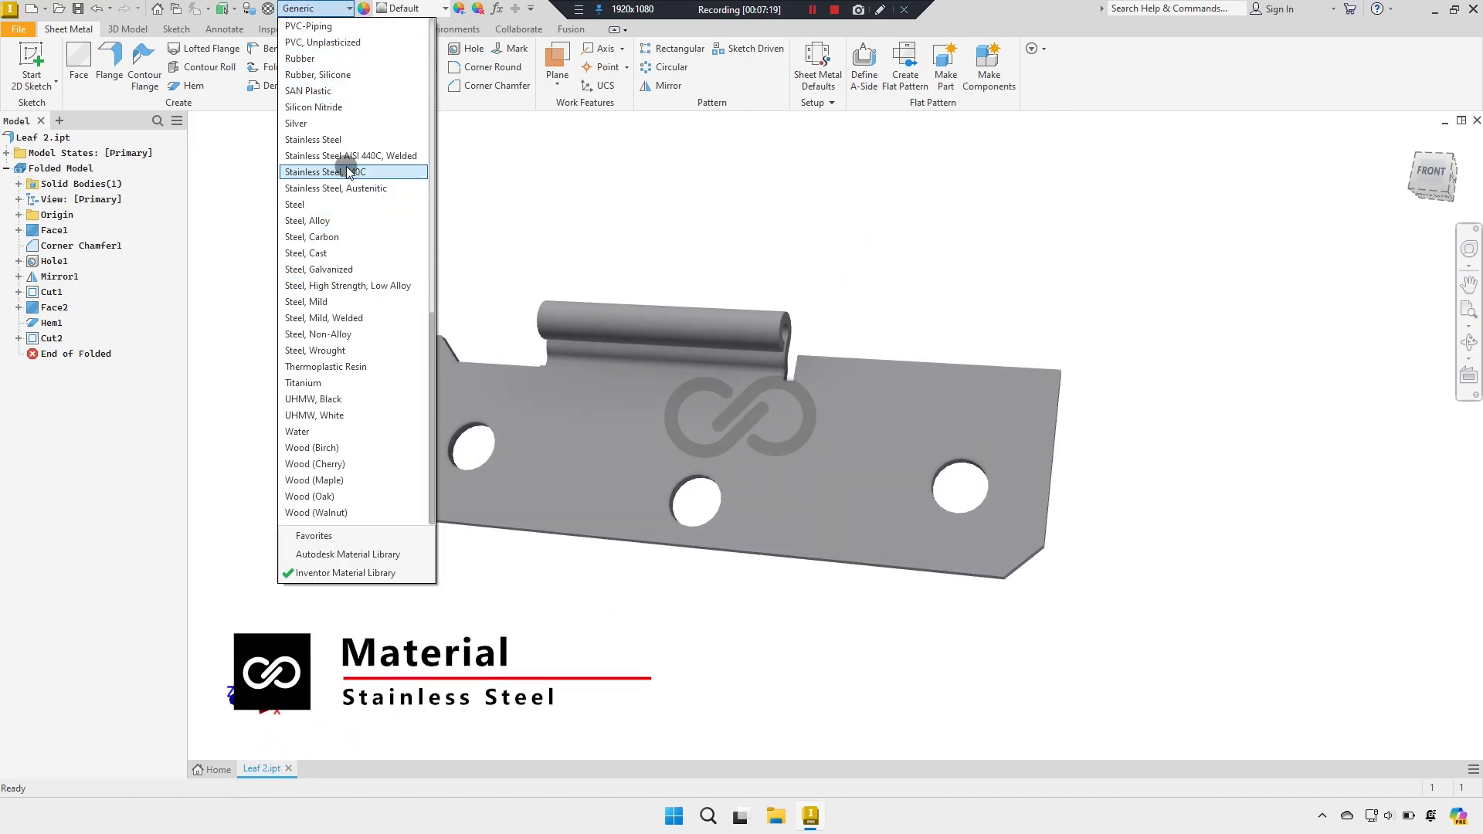
click(340, 139)
Step: Start a 2D sketch on the new sheet-metal part's front origin plane
mouse_move(568, 218)
shift+middle_down()
mouse_move(702, 285)
mouse_move(589, 292)
shift+middle_up()
click(47, 62)
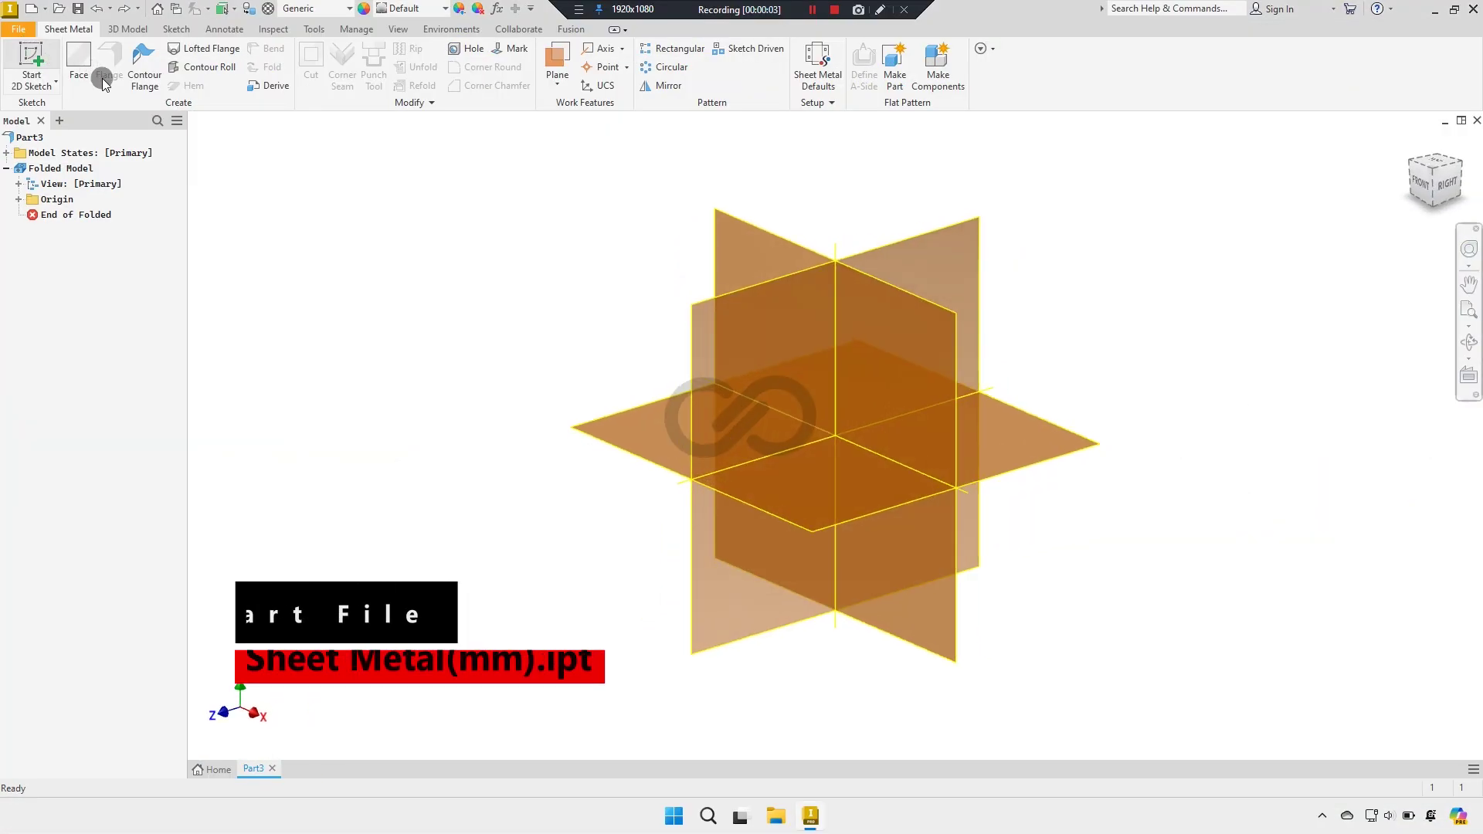
click(730, 232)
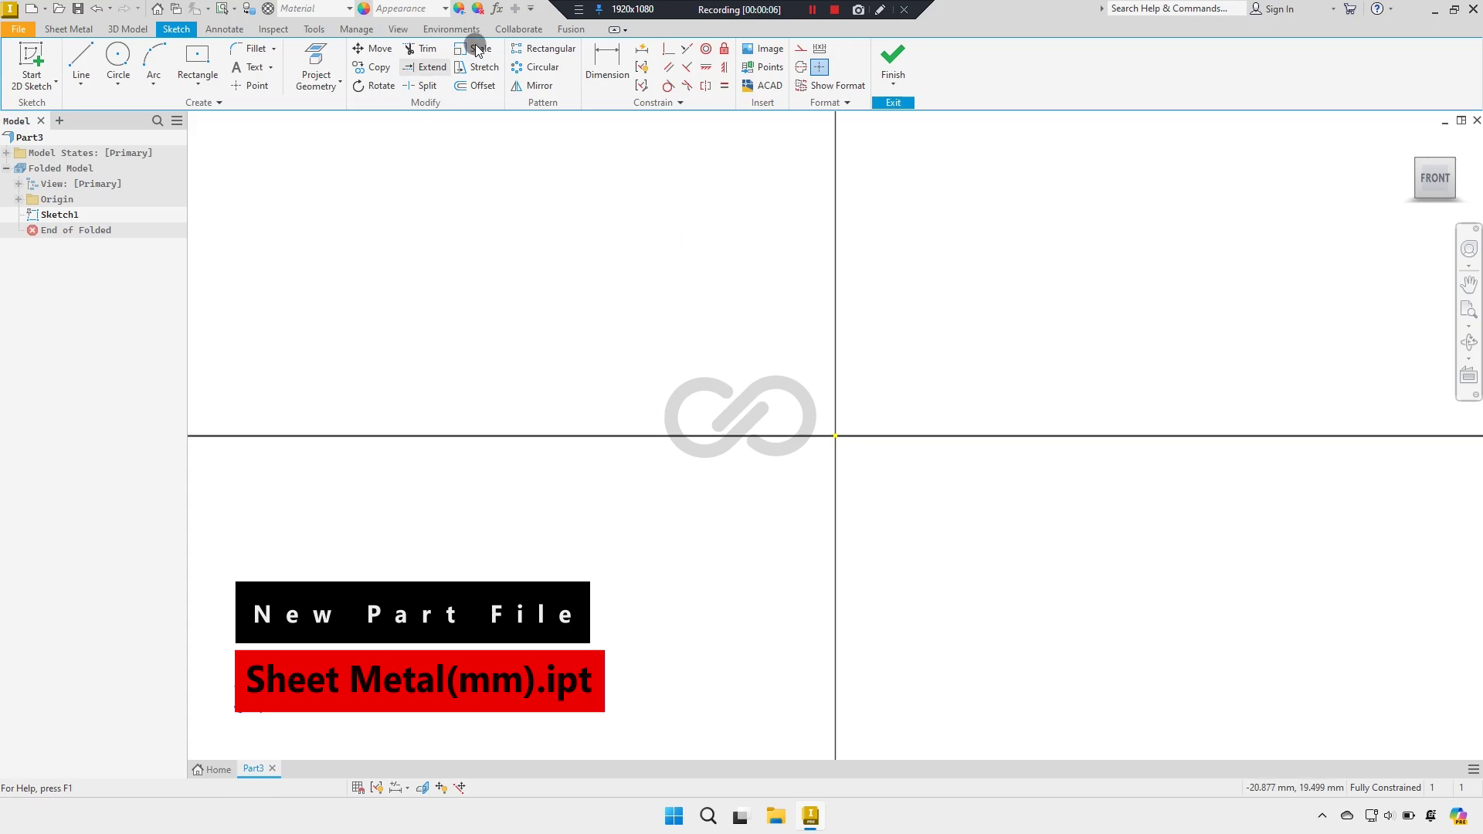
Step: Add a user parameter named length with value 165 mm
click(497, 8)
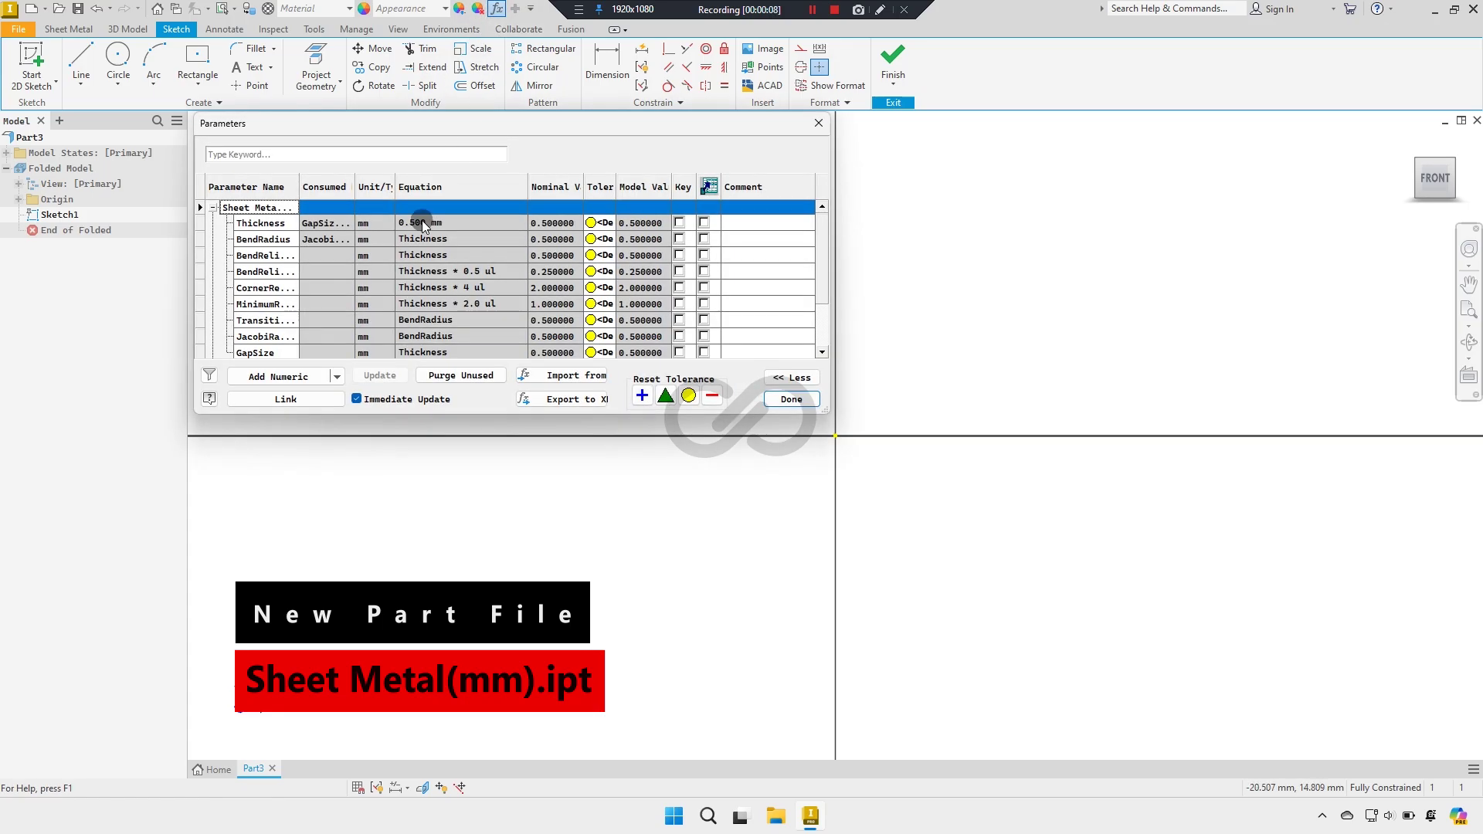
click(287, 384)
text(length)
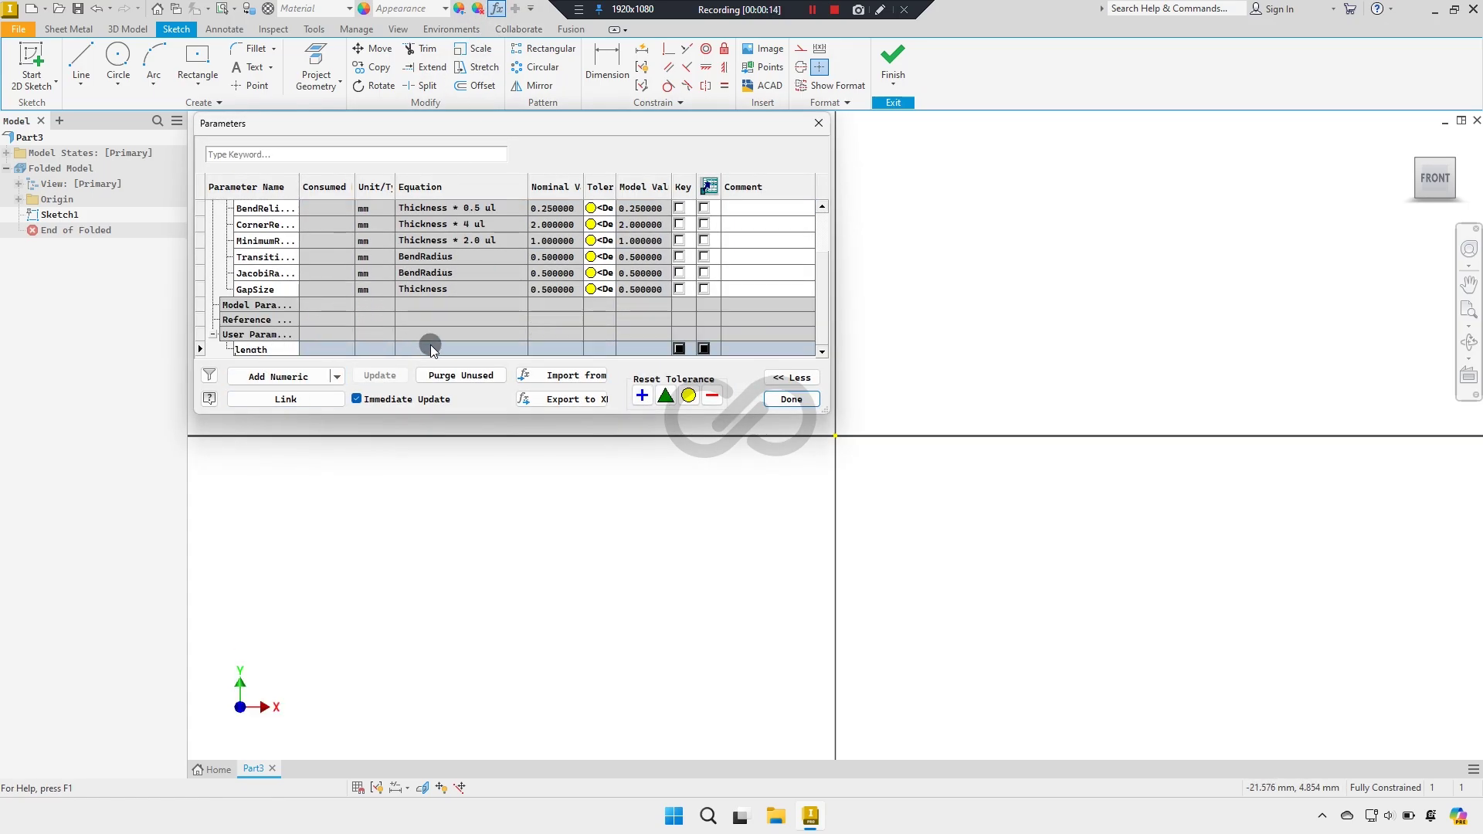
click(430, 349)
text(165)
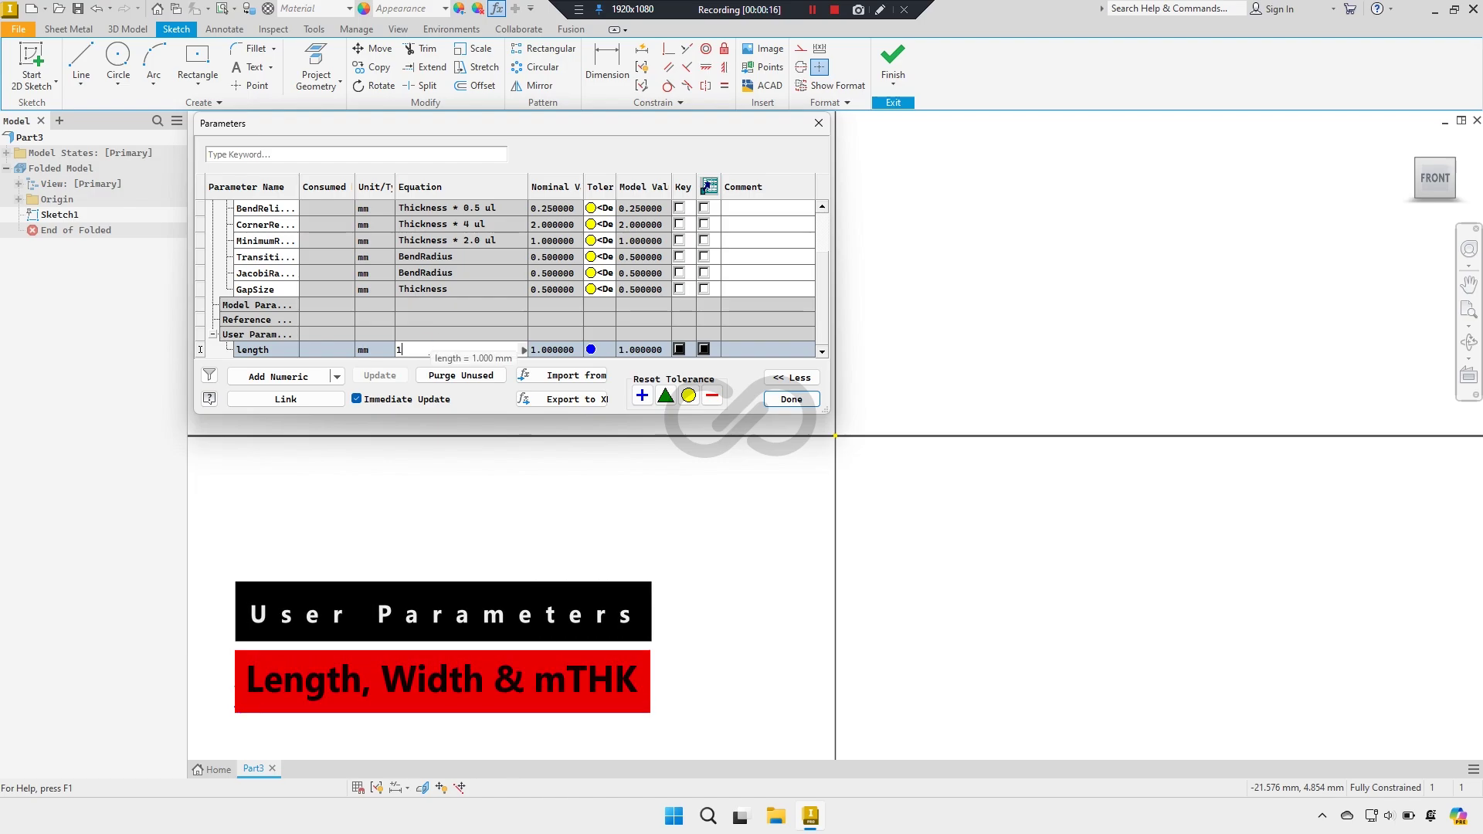
click(430, 348)
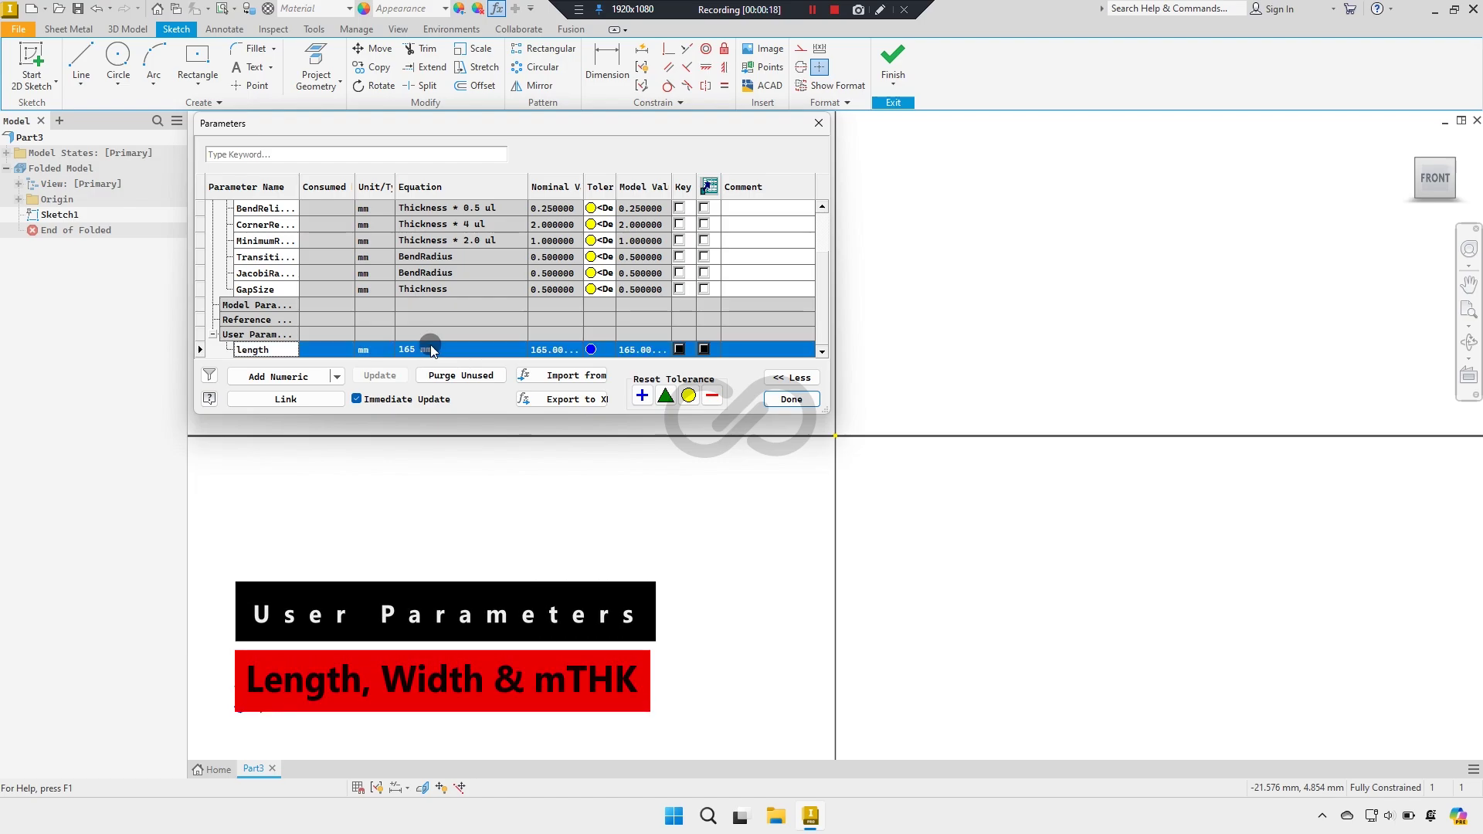
Step: Add user parameters width = 50 mm and mTHK = 2.5 mm
click(288, 378)
text(width)
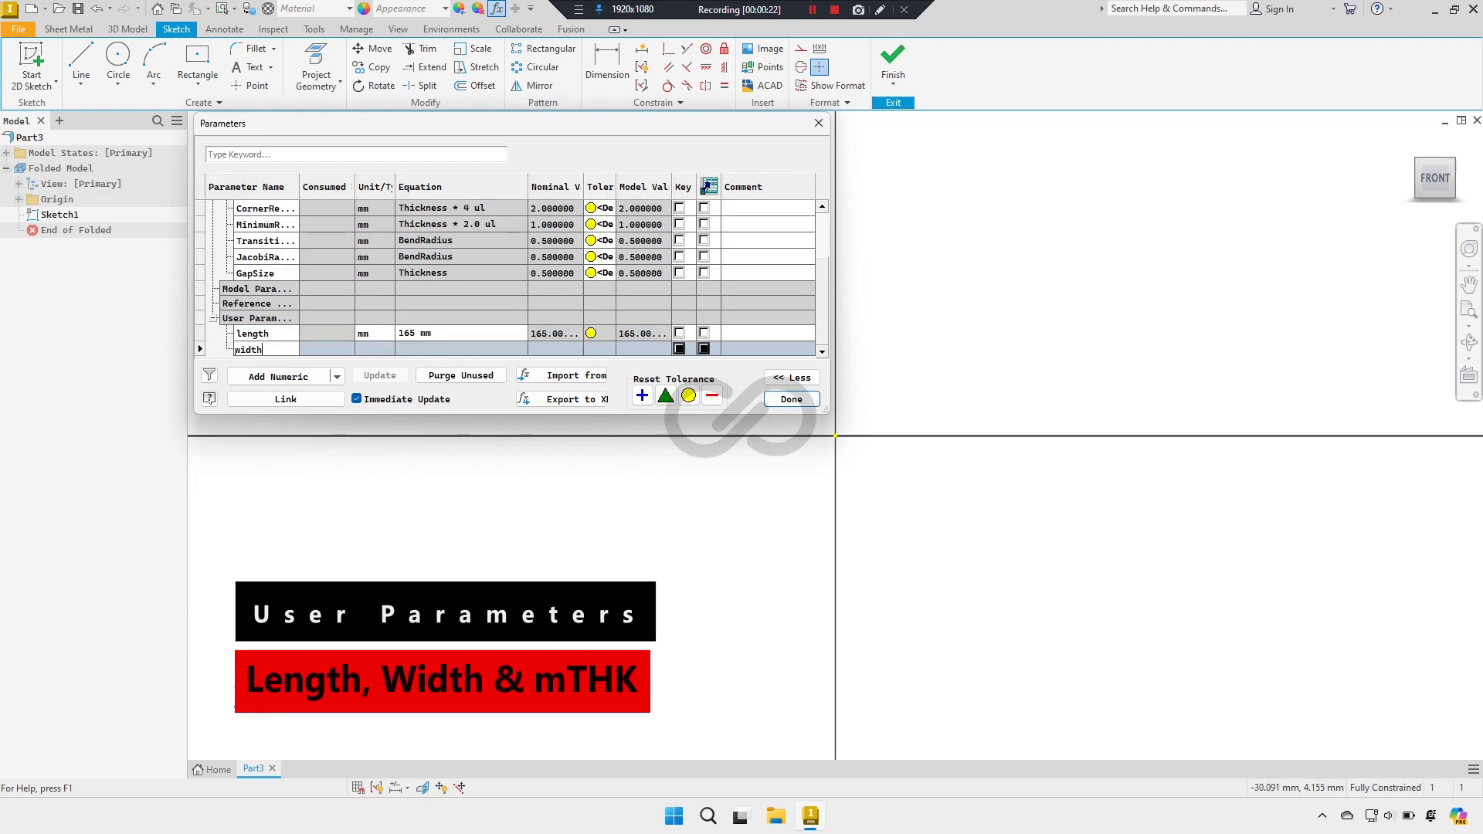
click(427, 349)
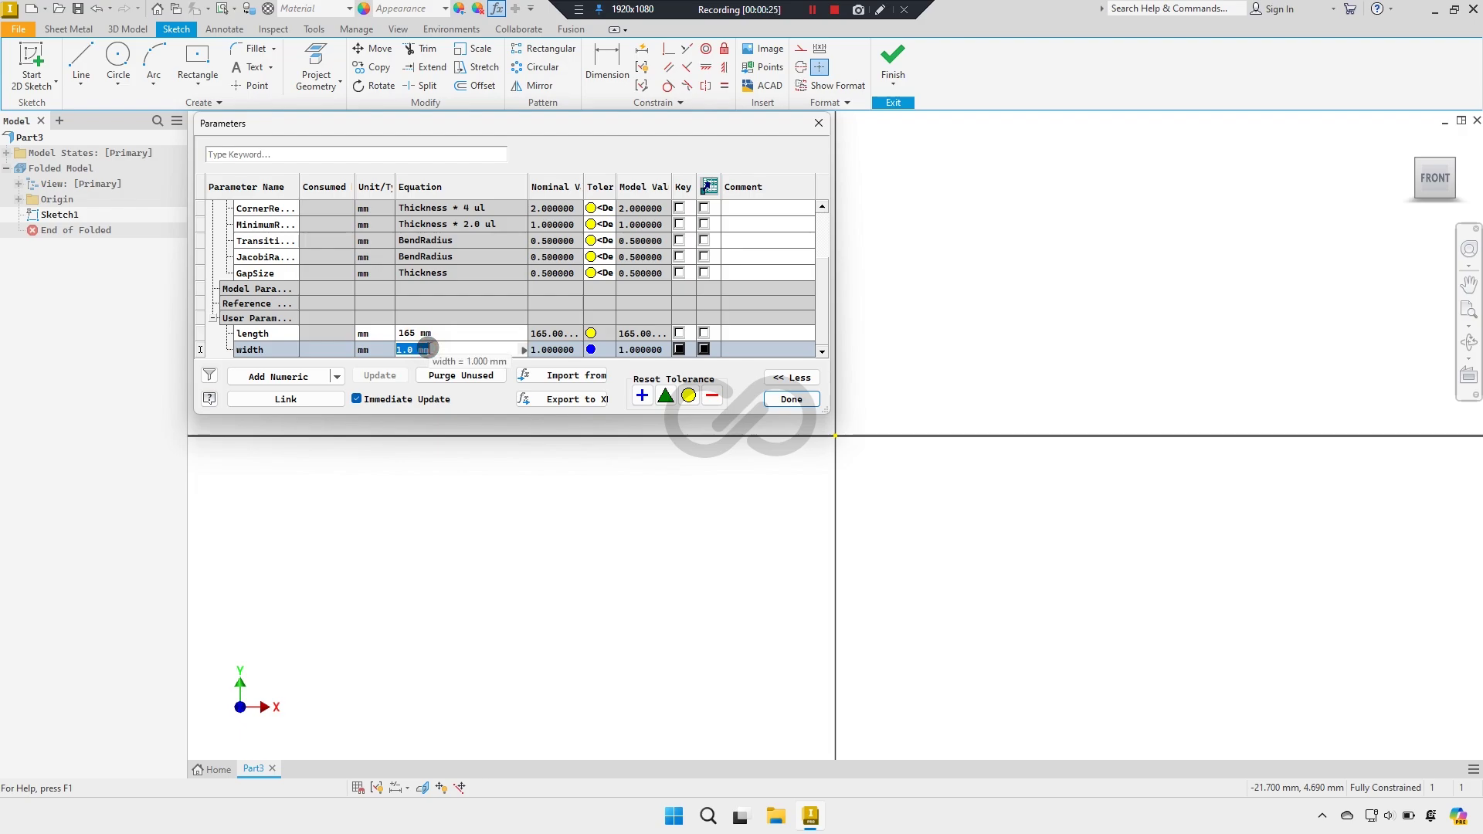
text(50)
click(425, 349)
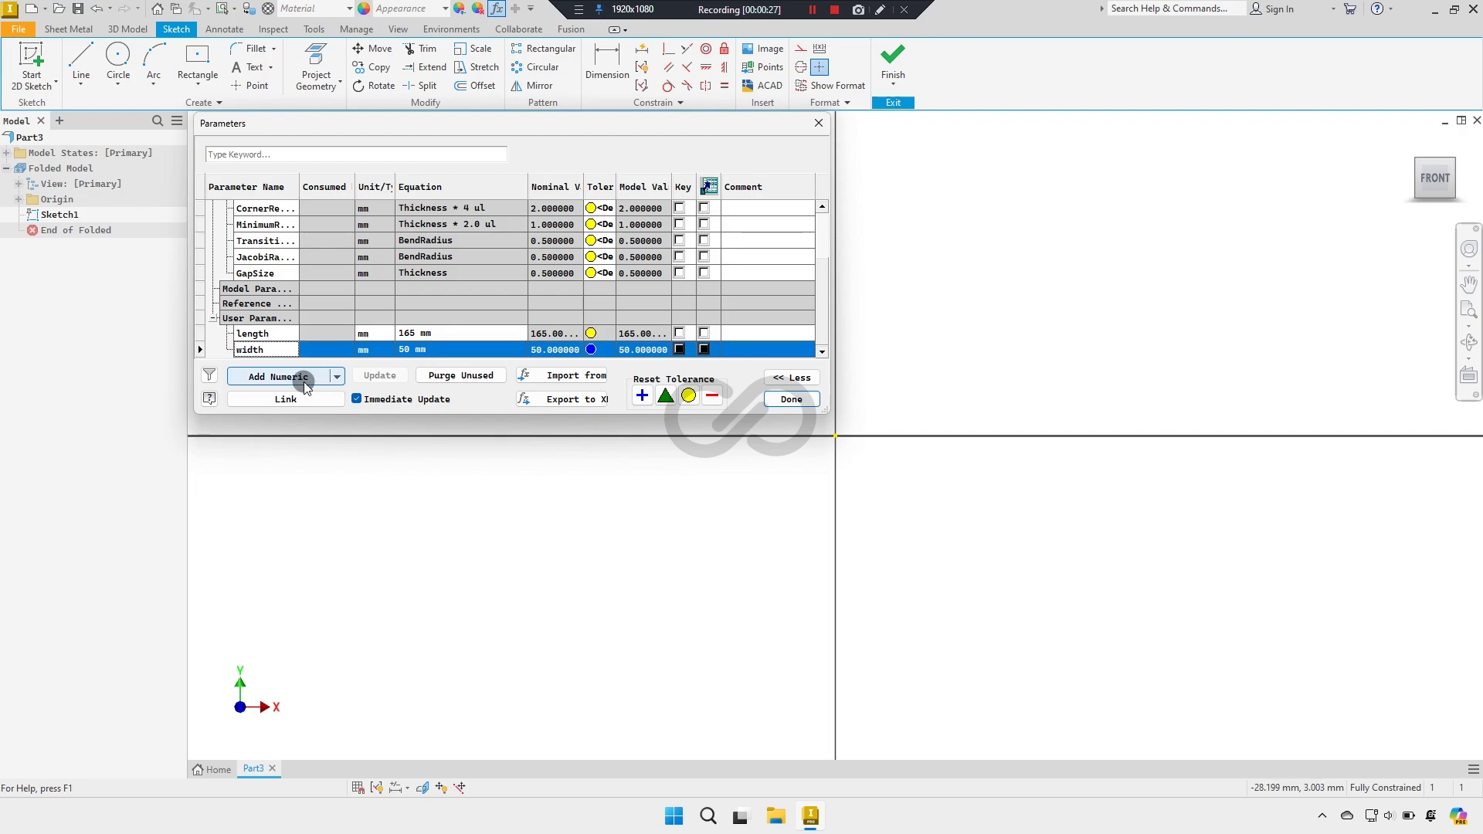
click(289, 378)
text(mT)
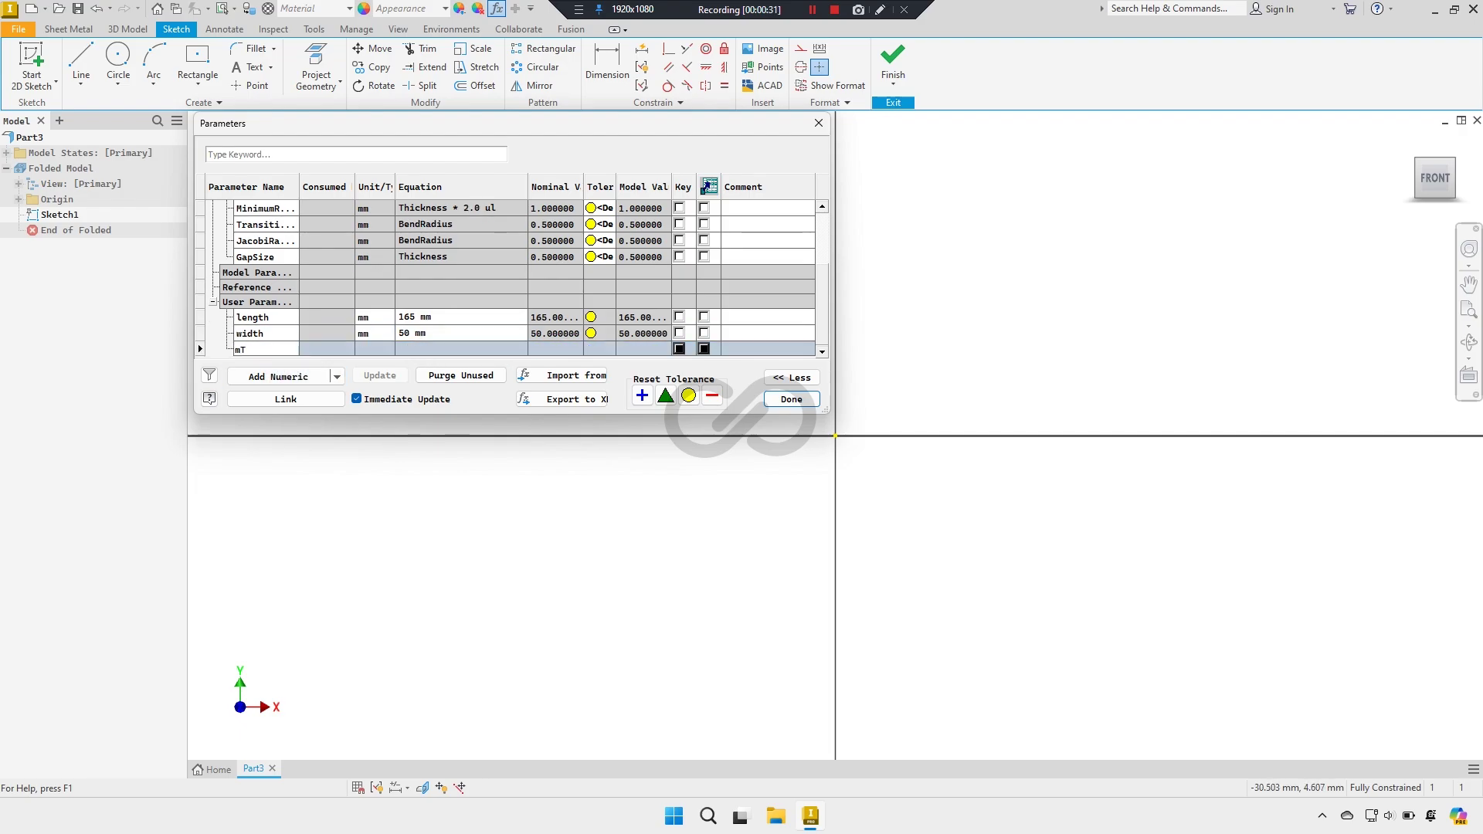
text(HK)
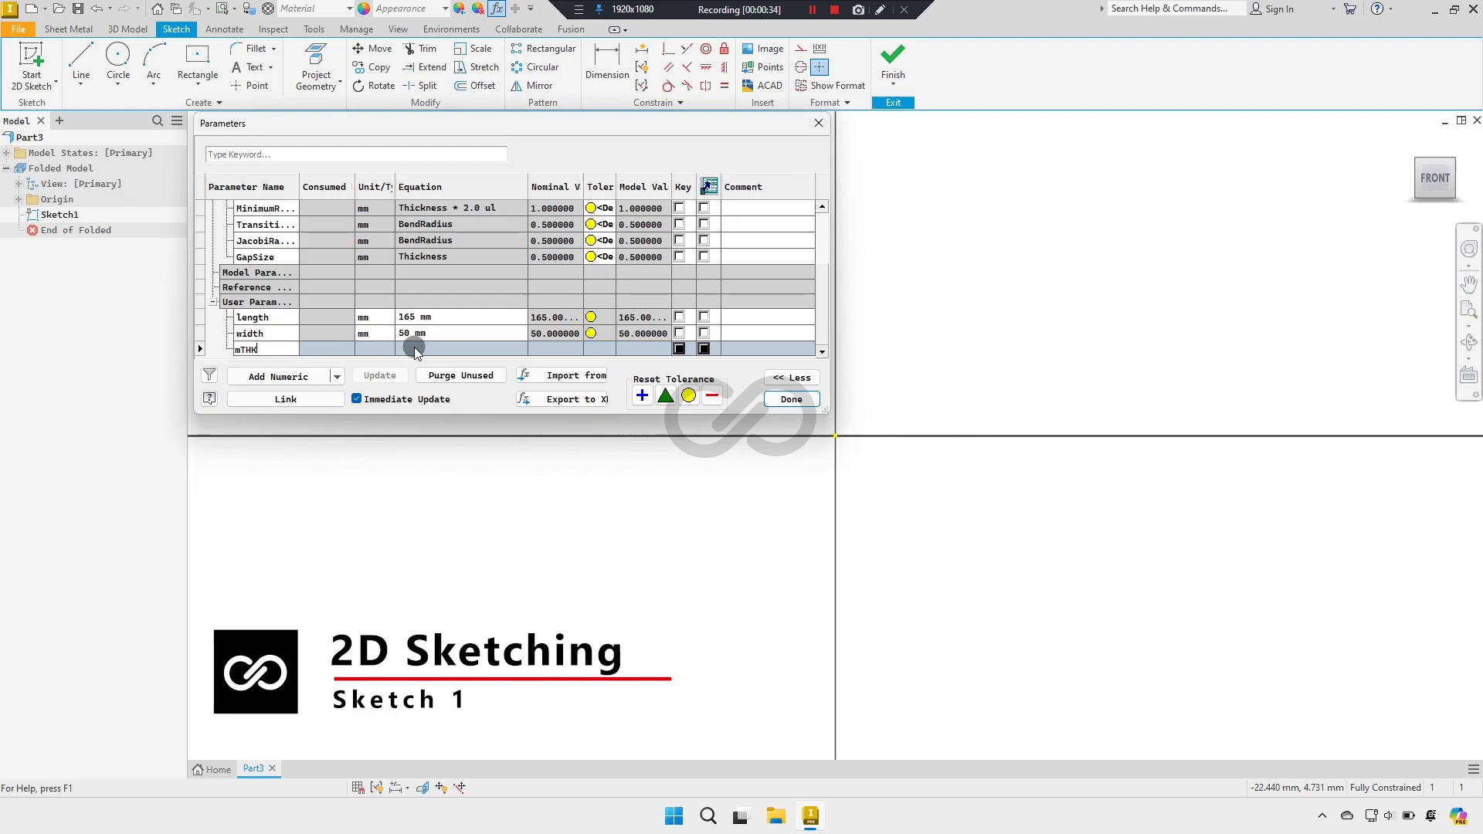
click(415, 350)
text(5)
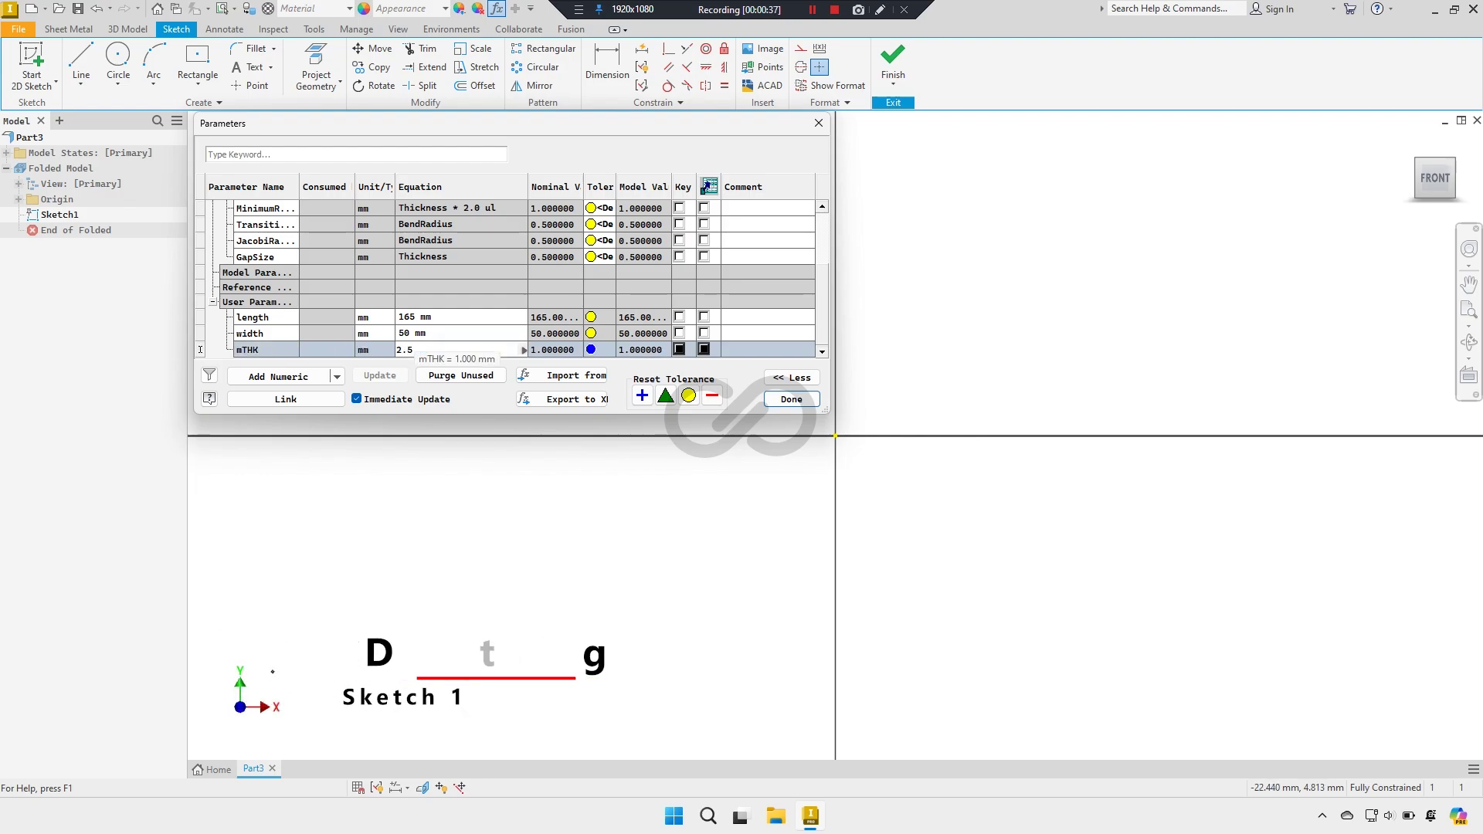
key(Return)
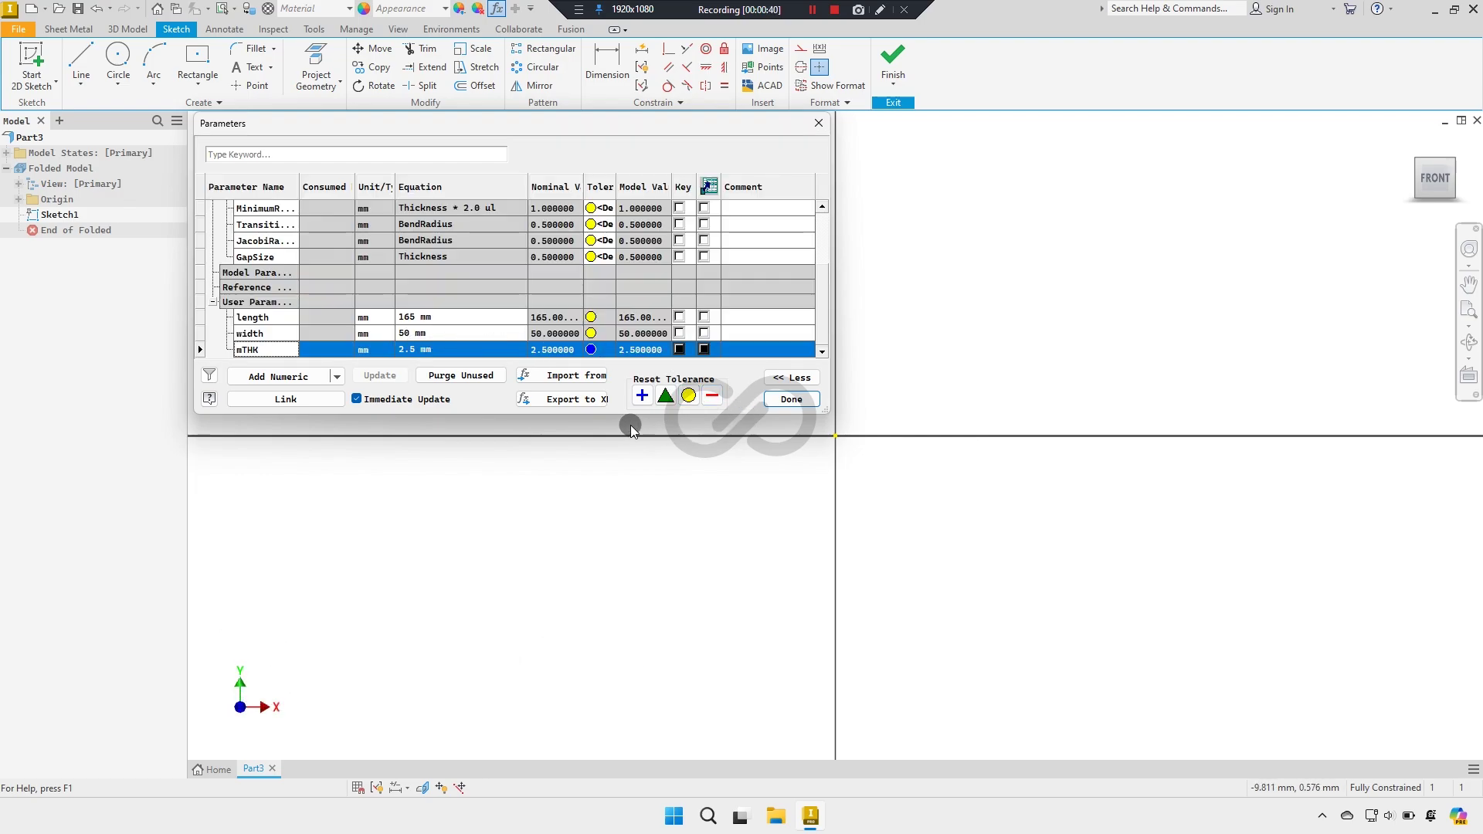
Step: Draw an origin-centred rectangle sized by length (165) and width (50), placing its dimensions clearly
click(791, 400)
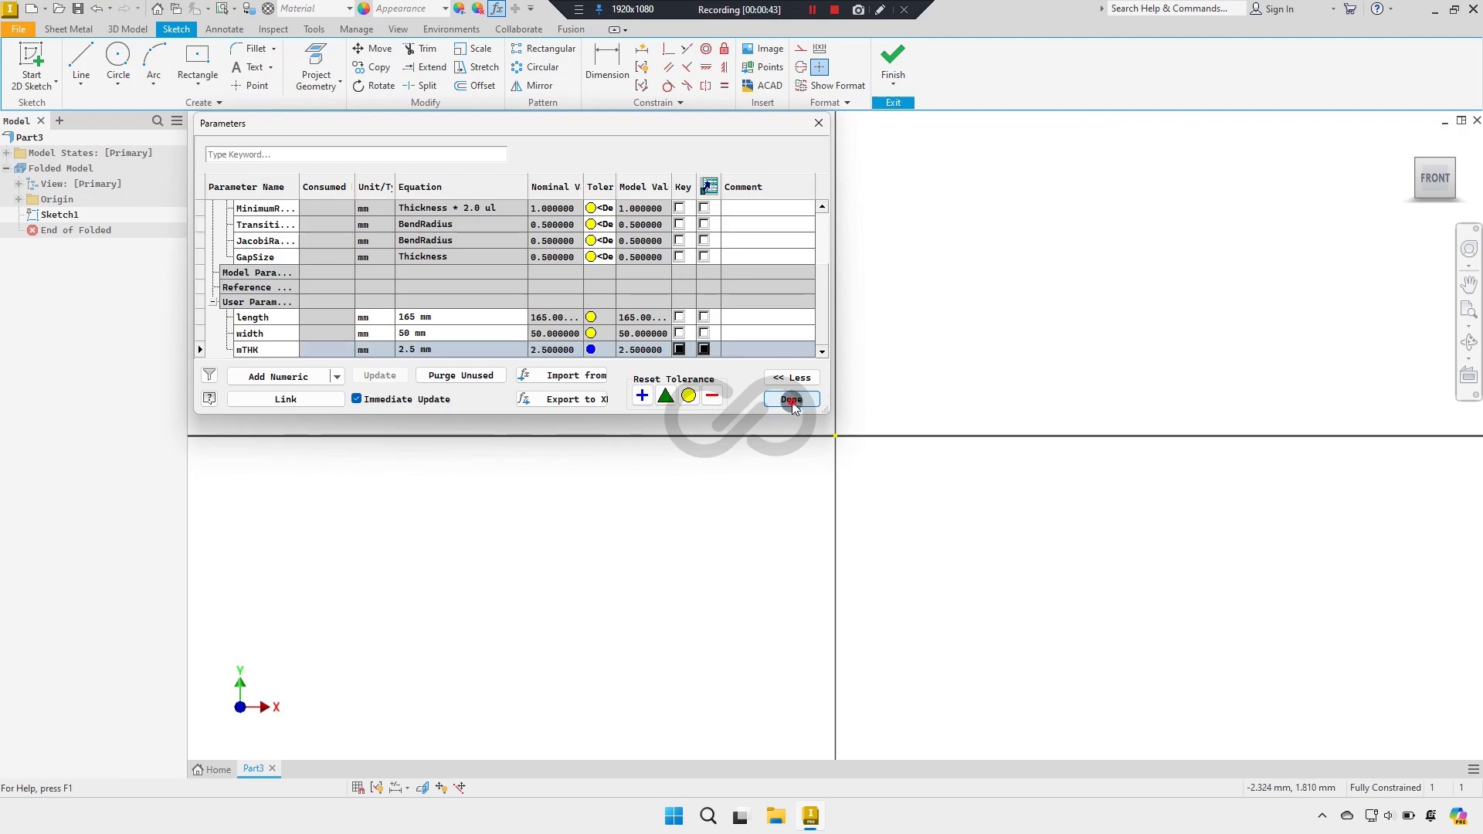
click(835, 436)
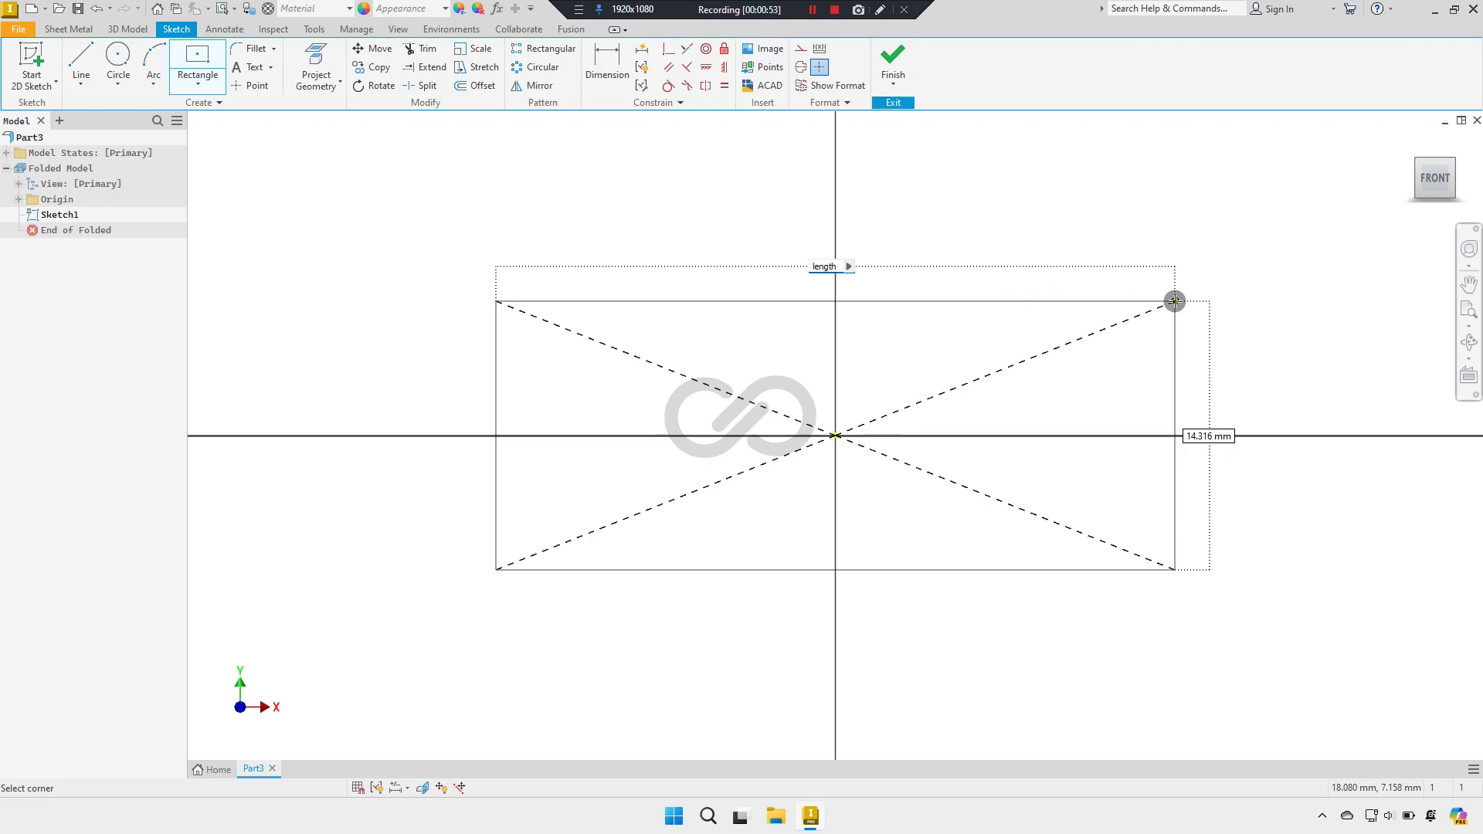
key(Tab)
text(width)
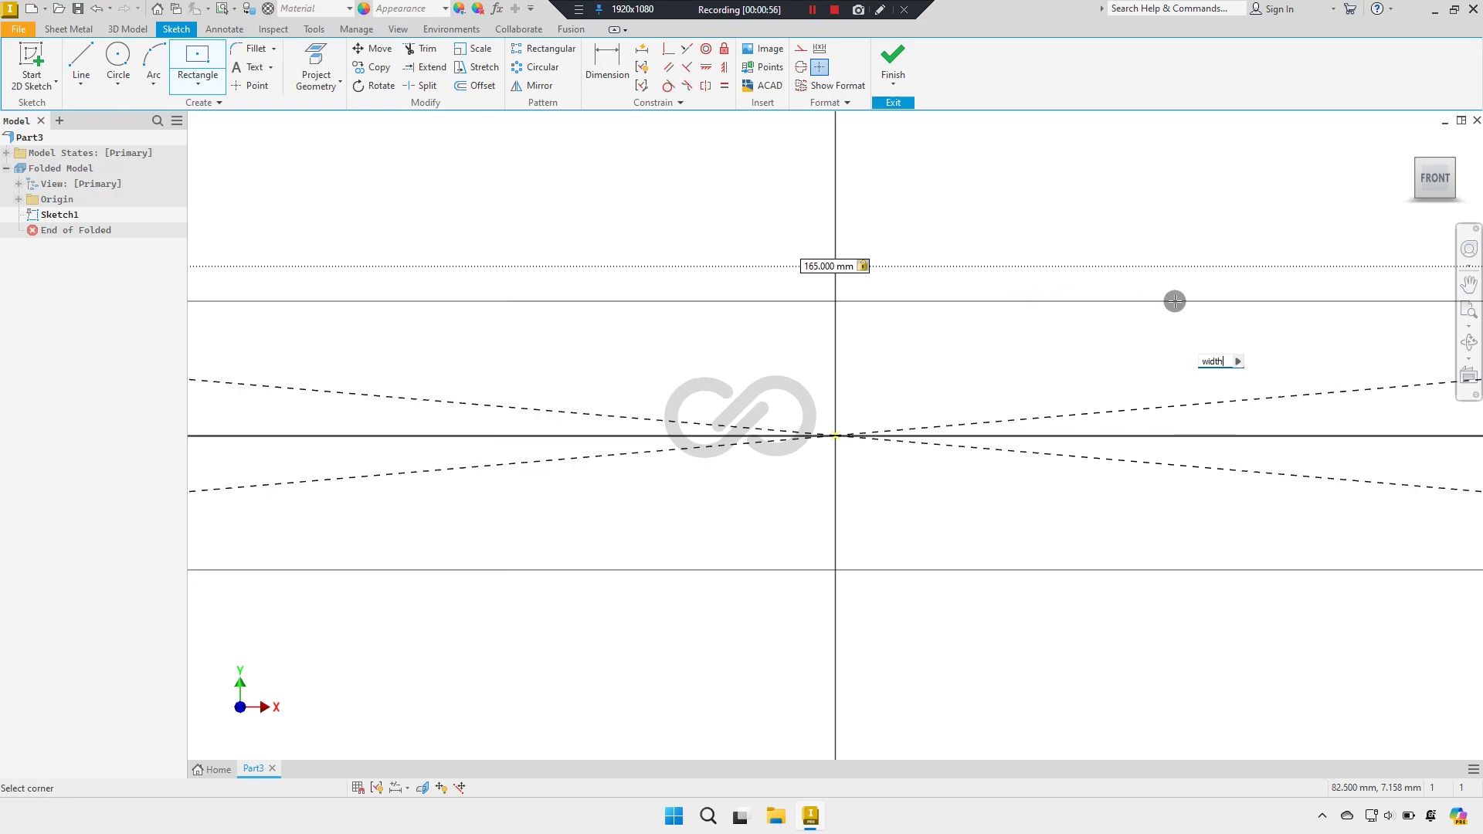
key(Return)
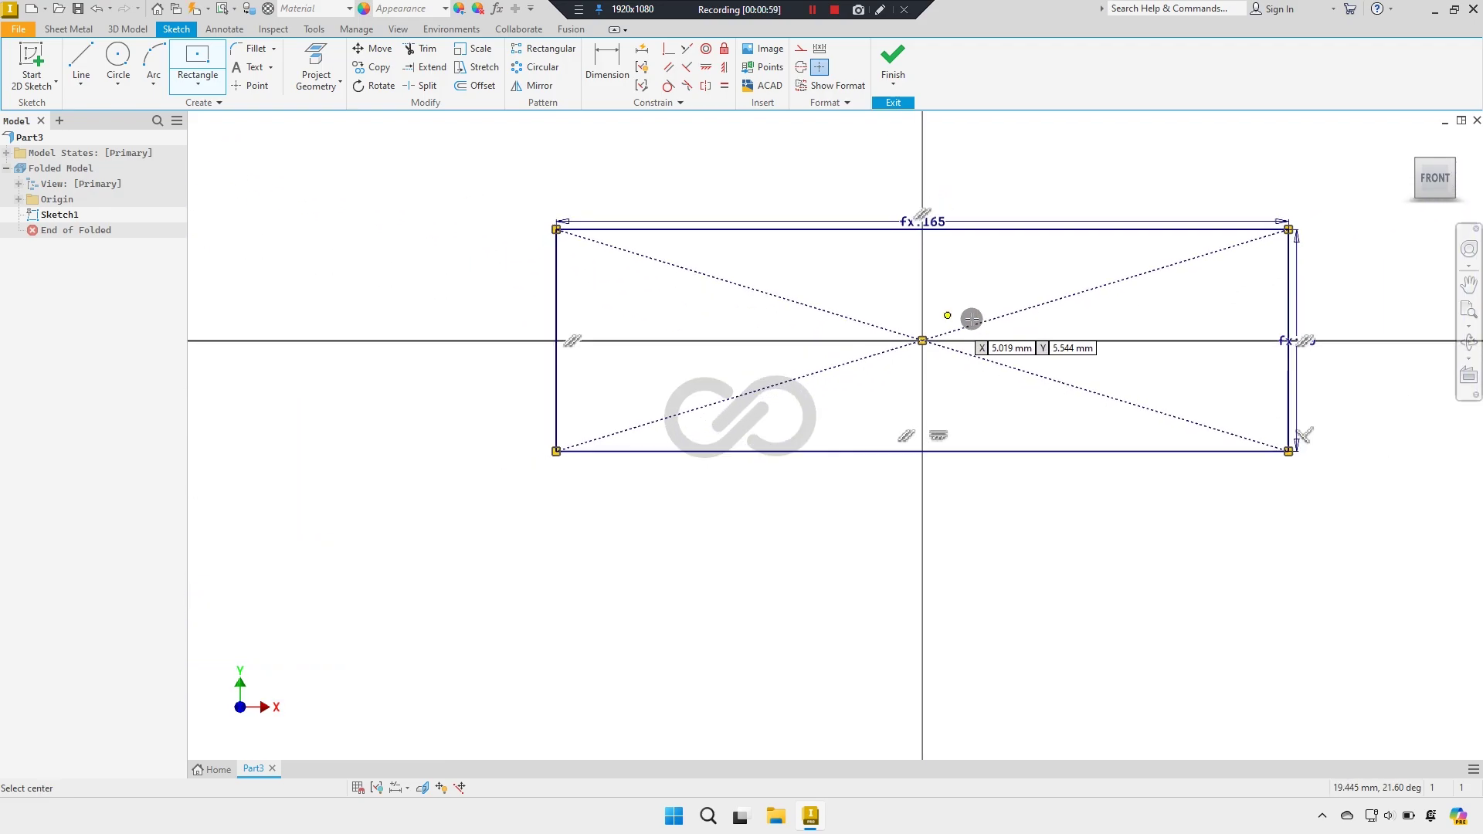
right_click(1008, 283)
click(1063, 282)
key(F6)
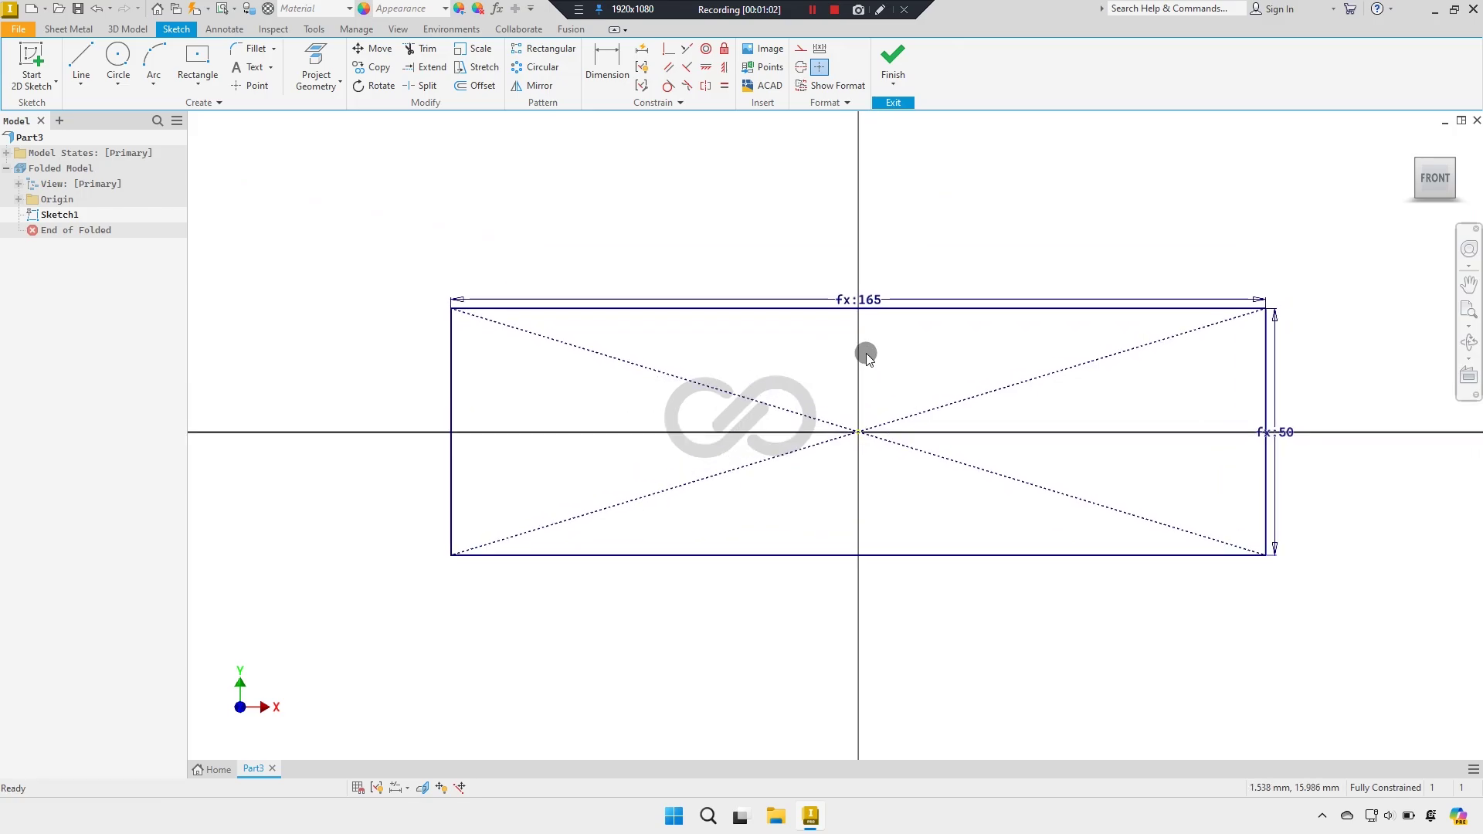
drag(871, 291, 919, 266)
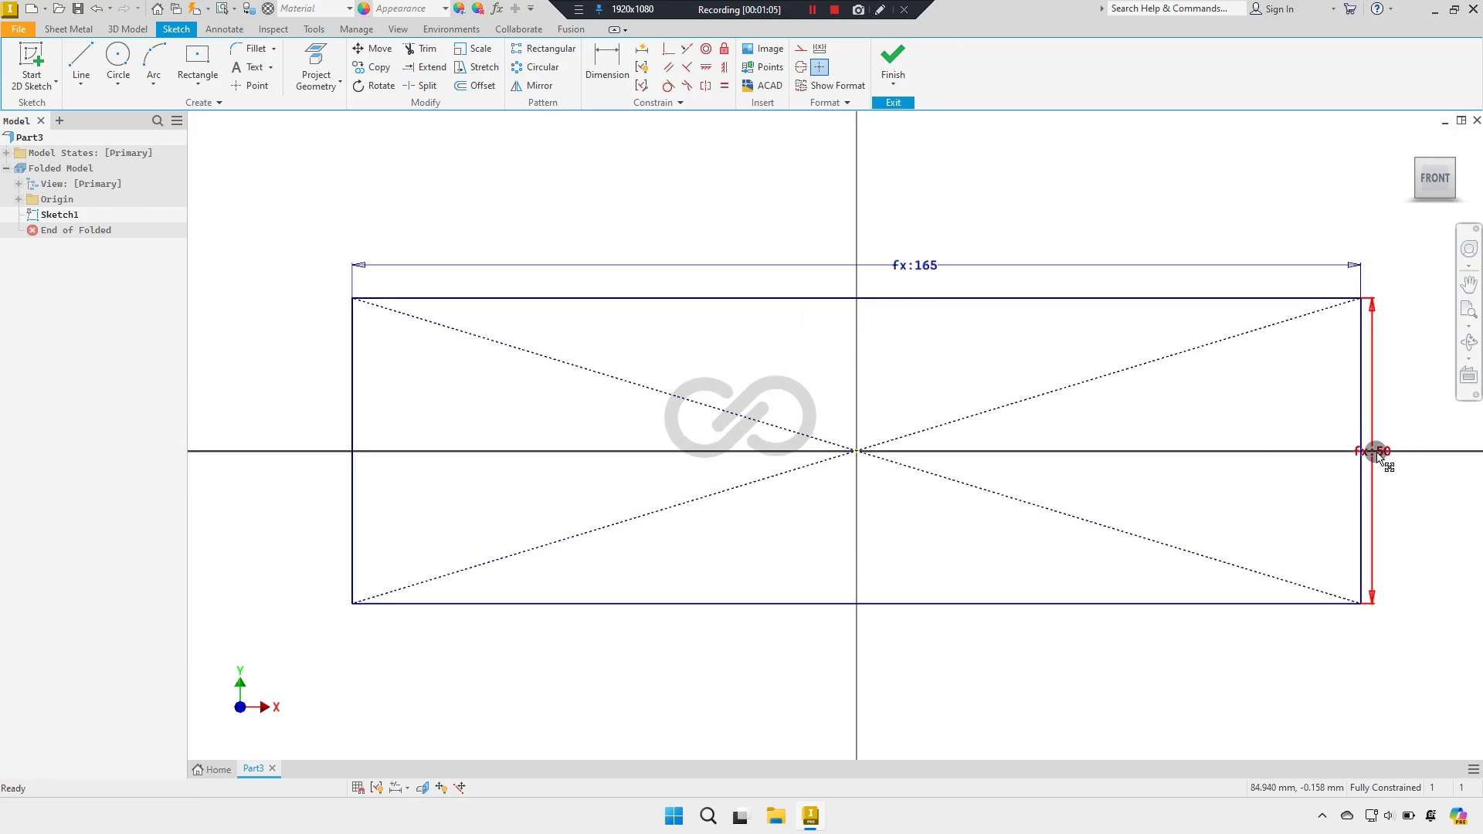
drag(1377, 456, 1382, 494)
Step: Finish the sketch and create Face1, a symmetric sheet-metal face from the rectangle
click(893, 58)
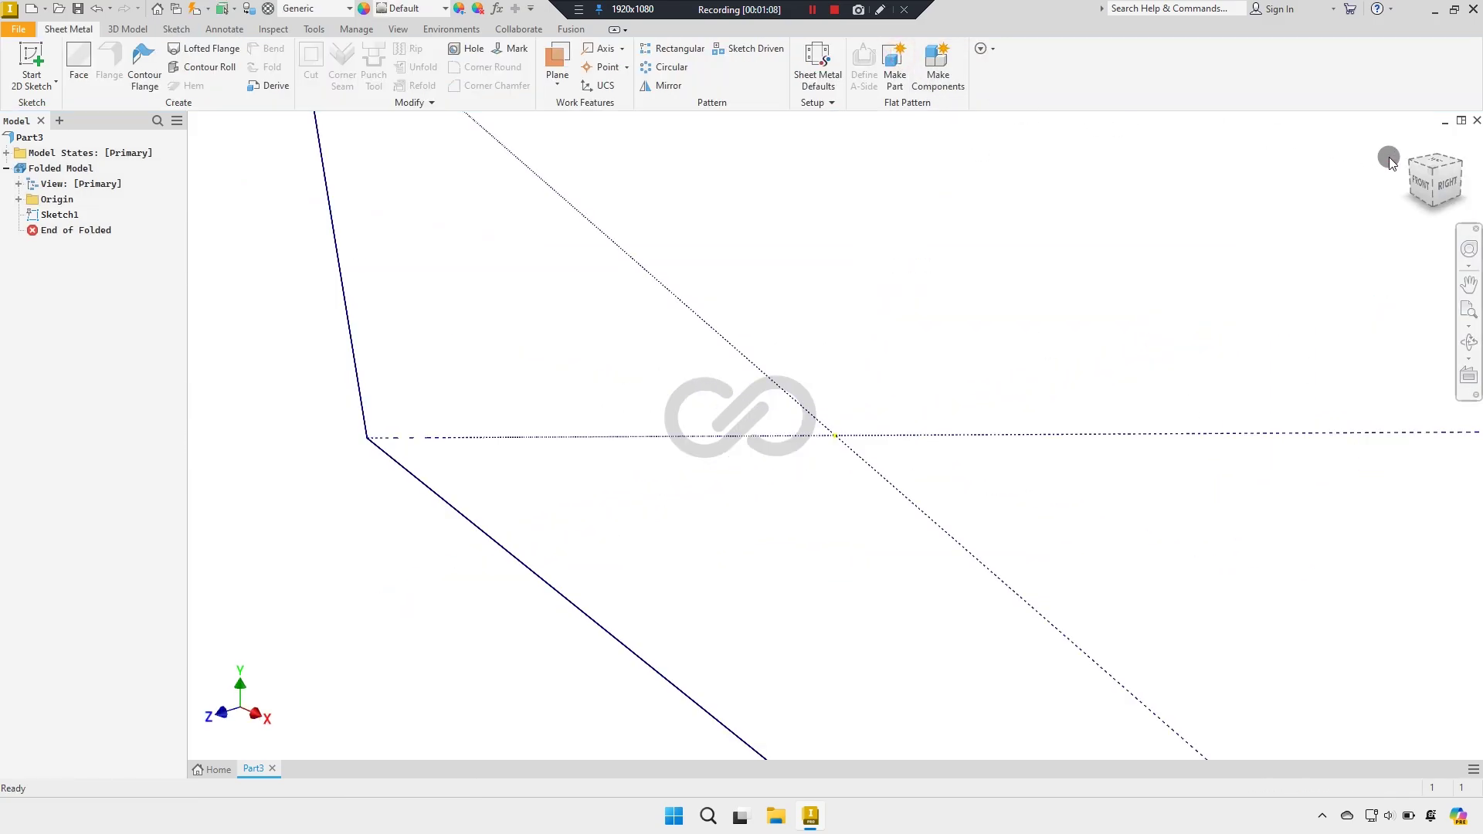
click(1389, 156)
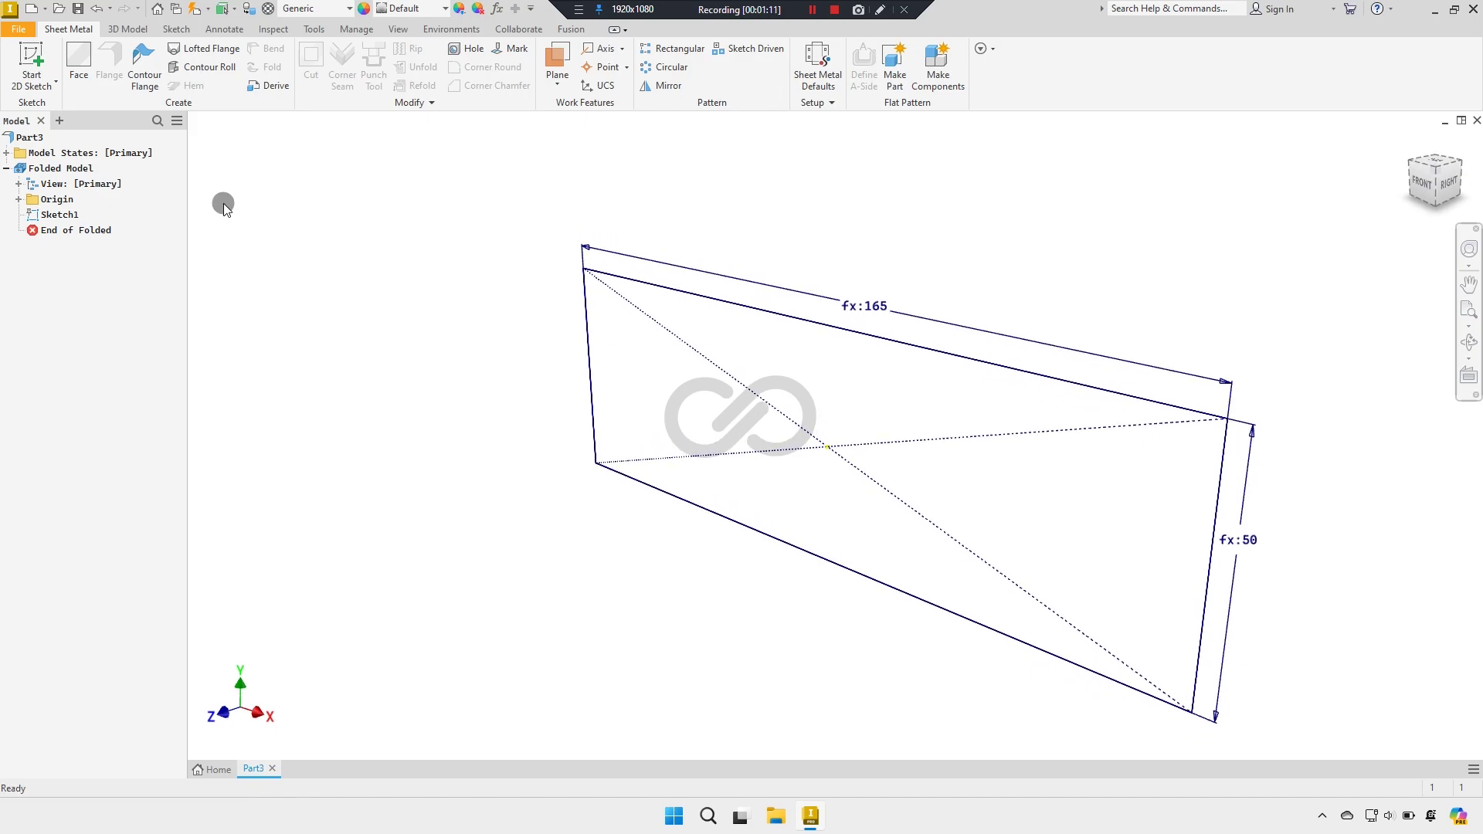
click(85, 60)
scroll(711, 410, up, 3)
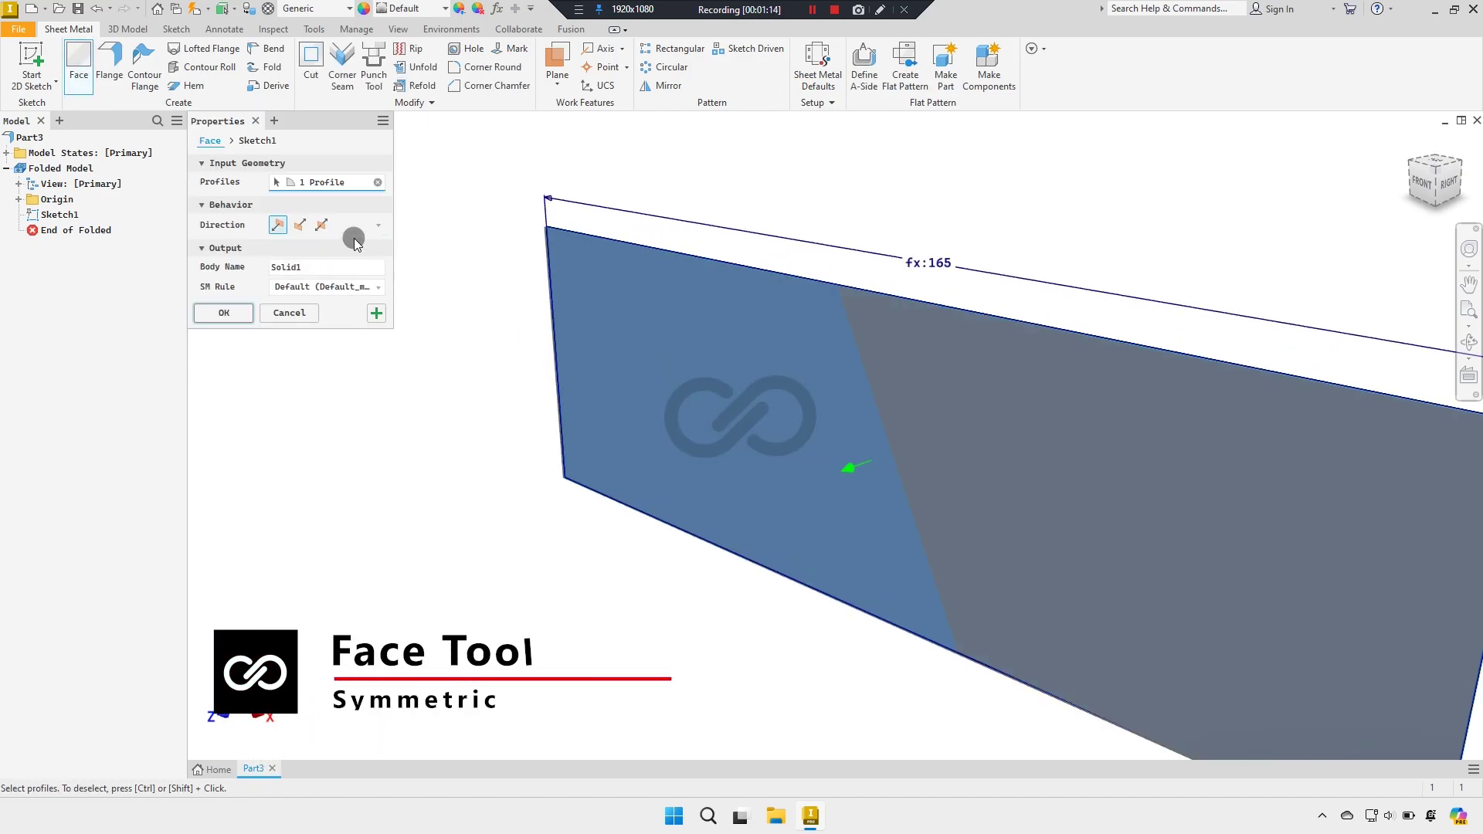
click(324, 225)
click(223, 313)
scroll(753, 390, down, 3)
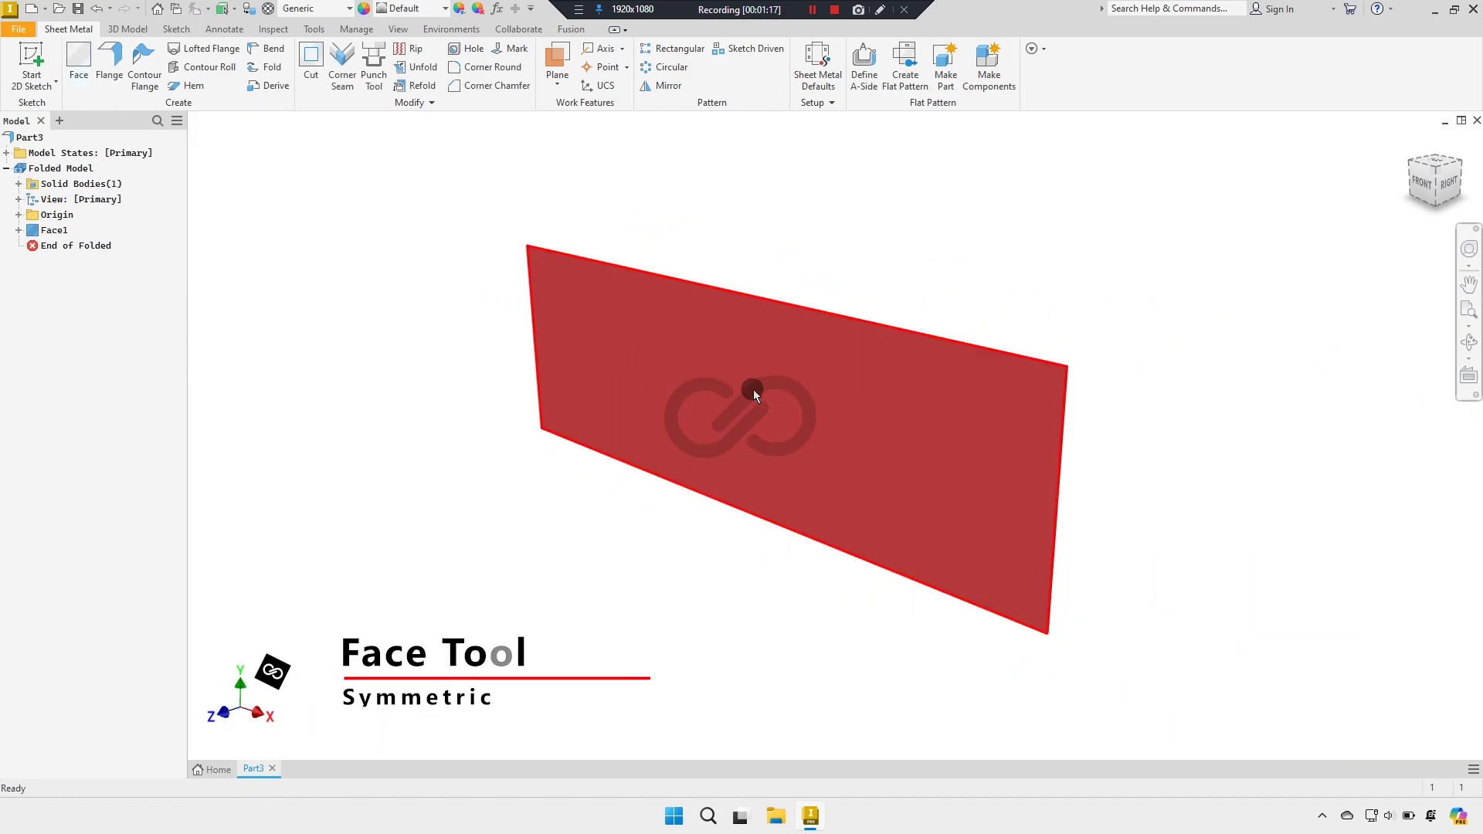
scroll(762, 390, up, 3)
scroll(979, 466, down, 1)
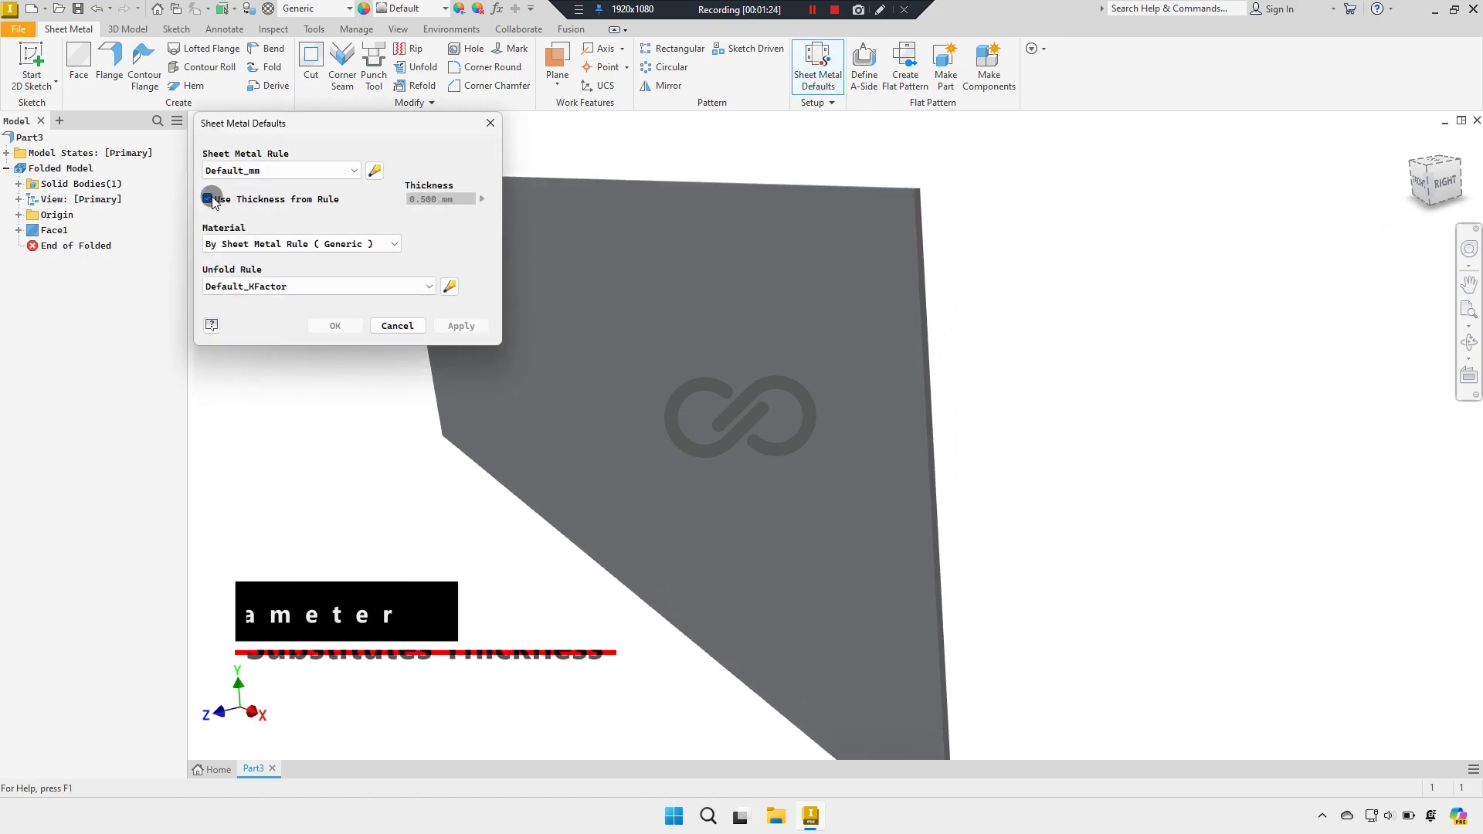
Step: Turn off Use Thickness from Rule and set the sheet-metal thickness to the mTHK parameter
click(282, 201)
click(482, 203)
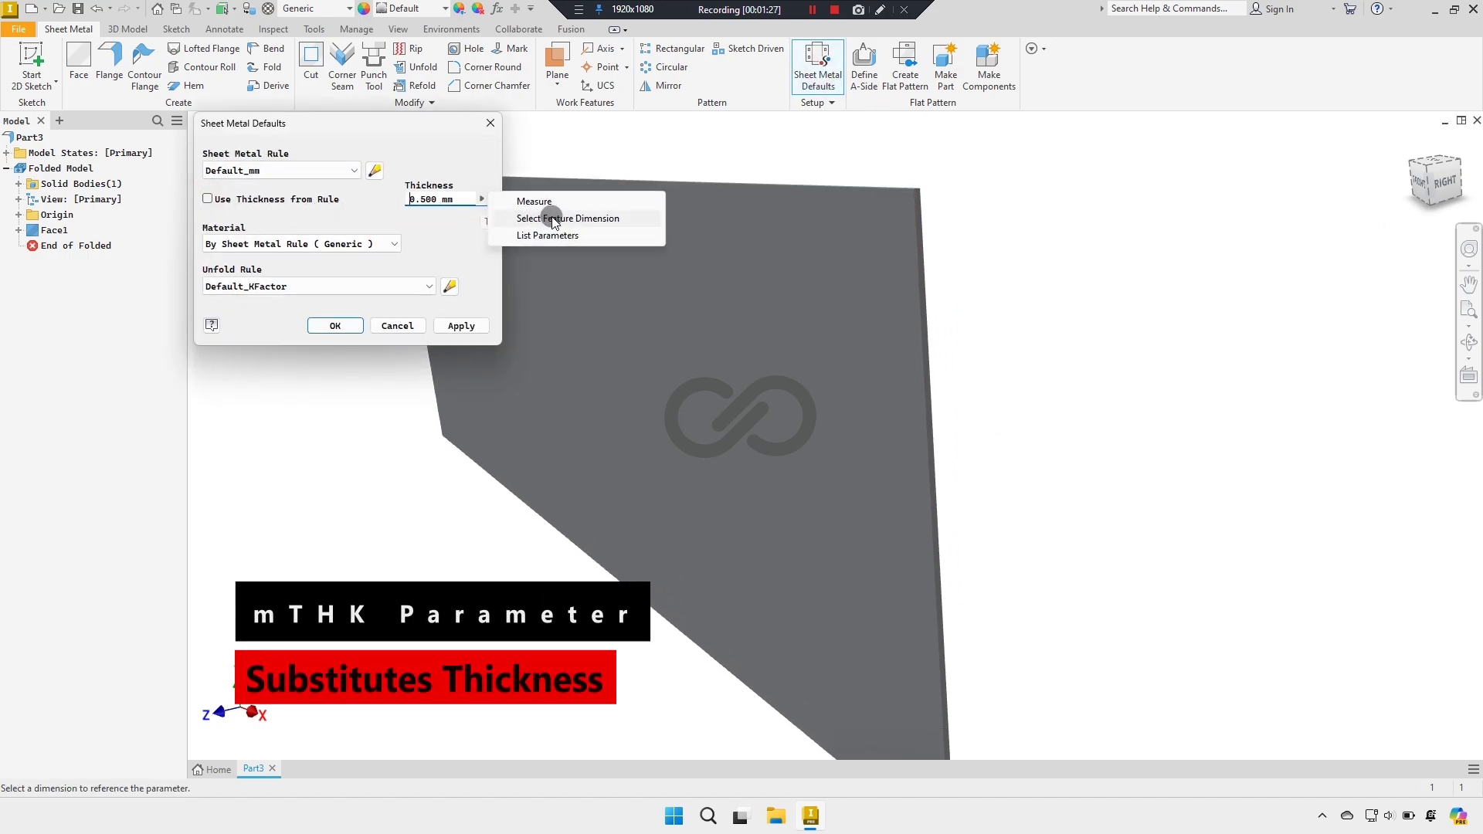
click(543, 236)
click(415, 245)
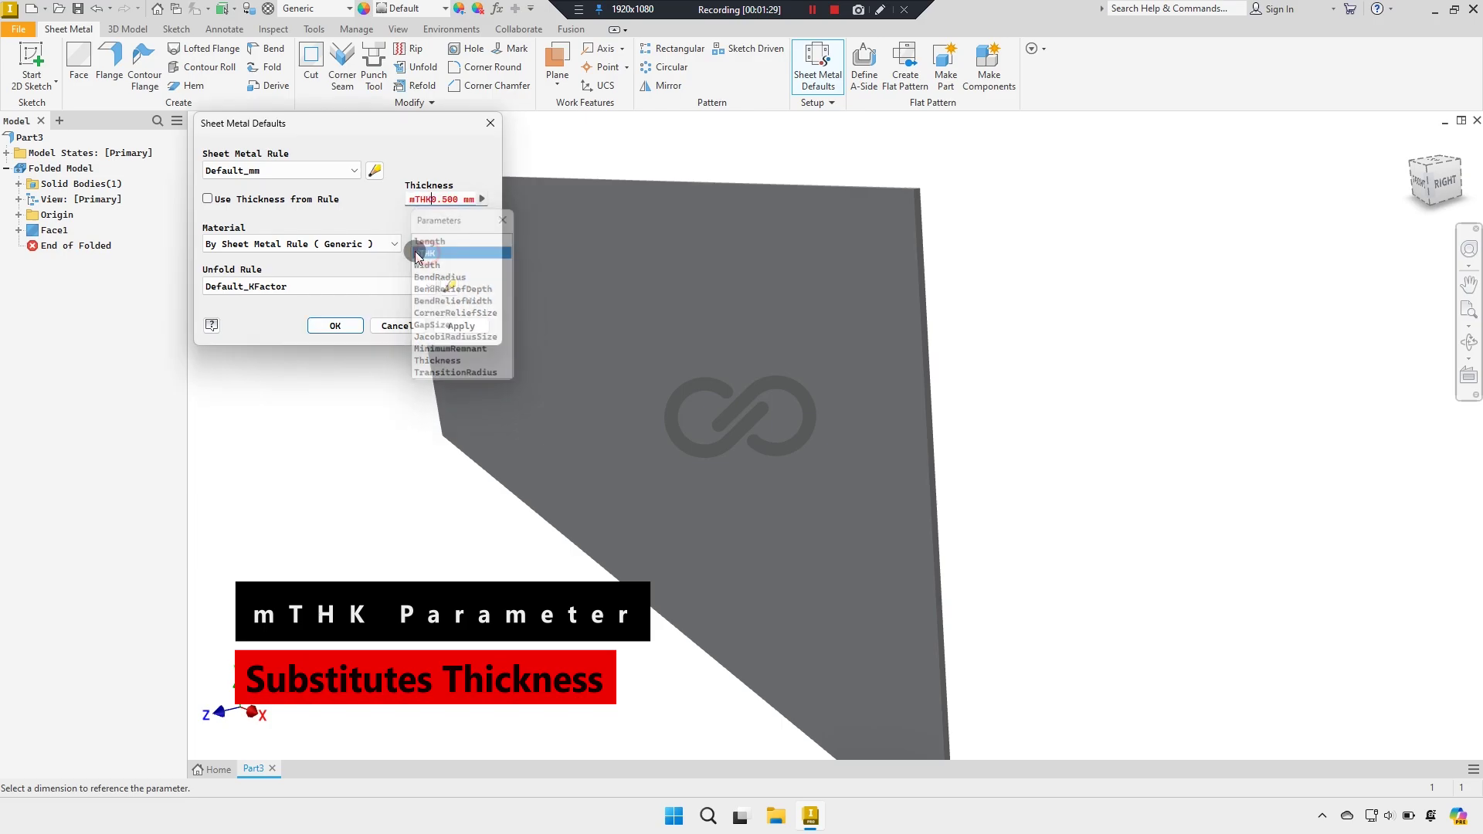
click(482, 200)
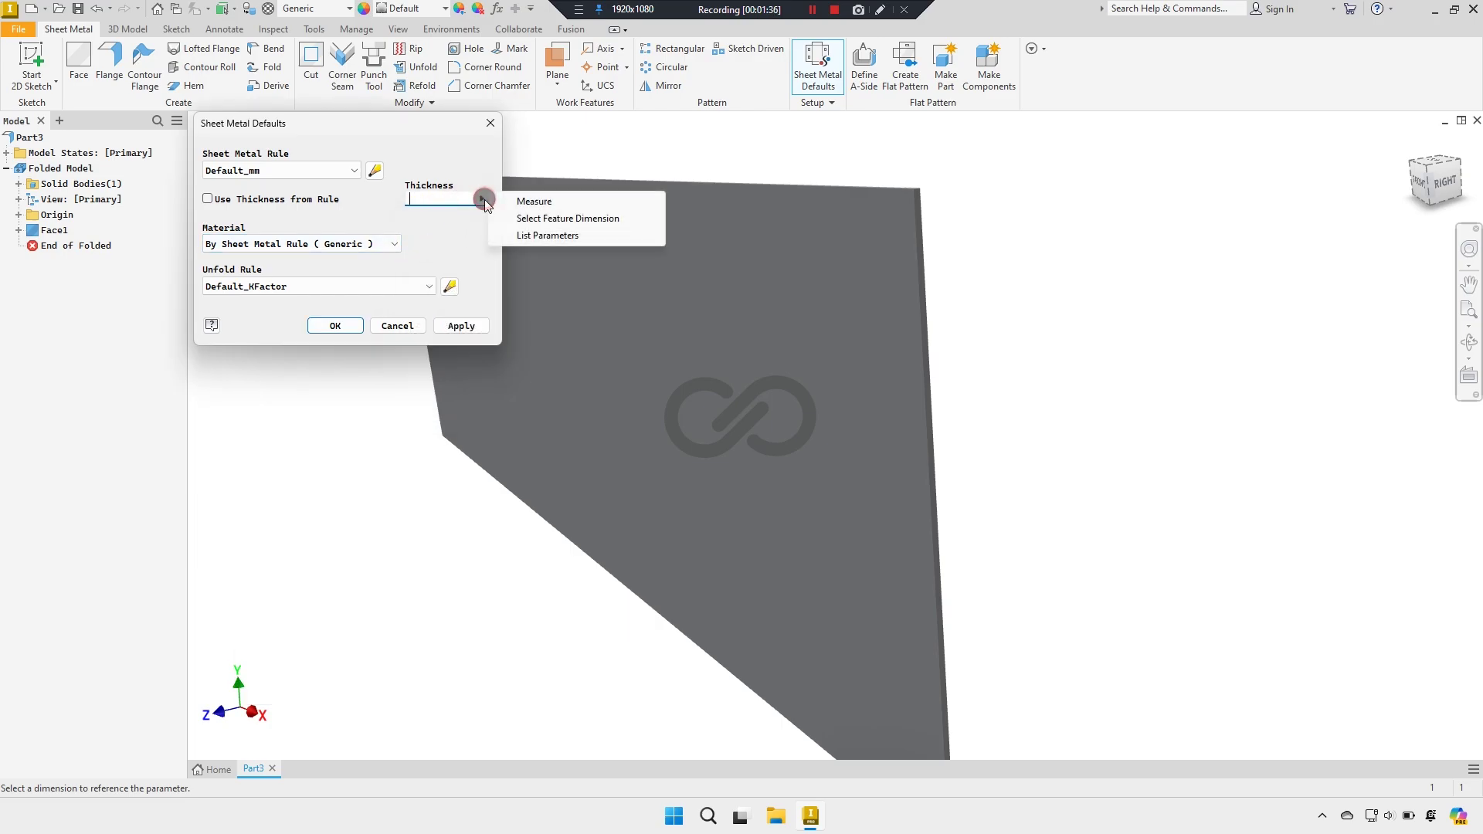
click(533, 235)
click(415, 249)
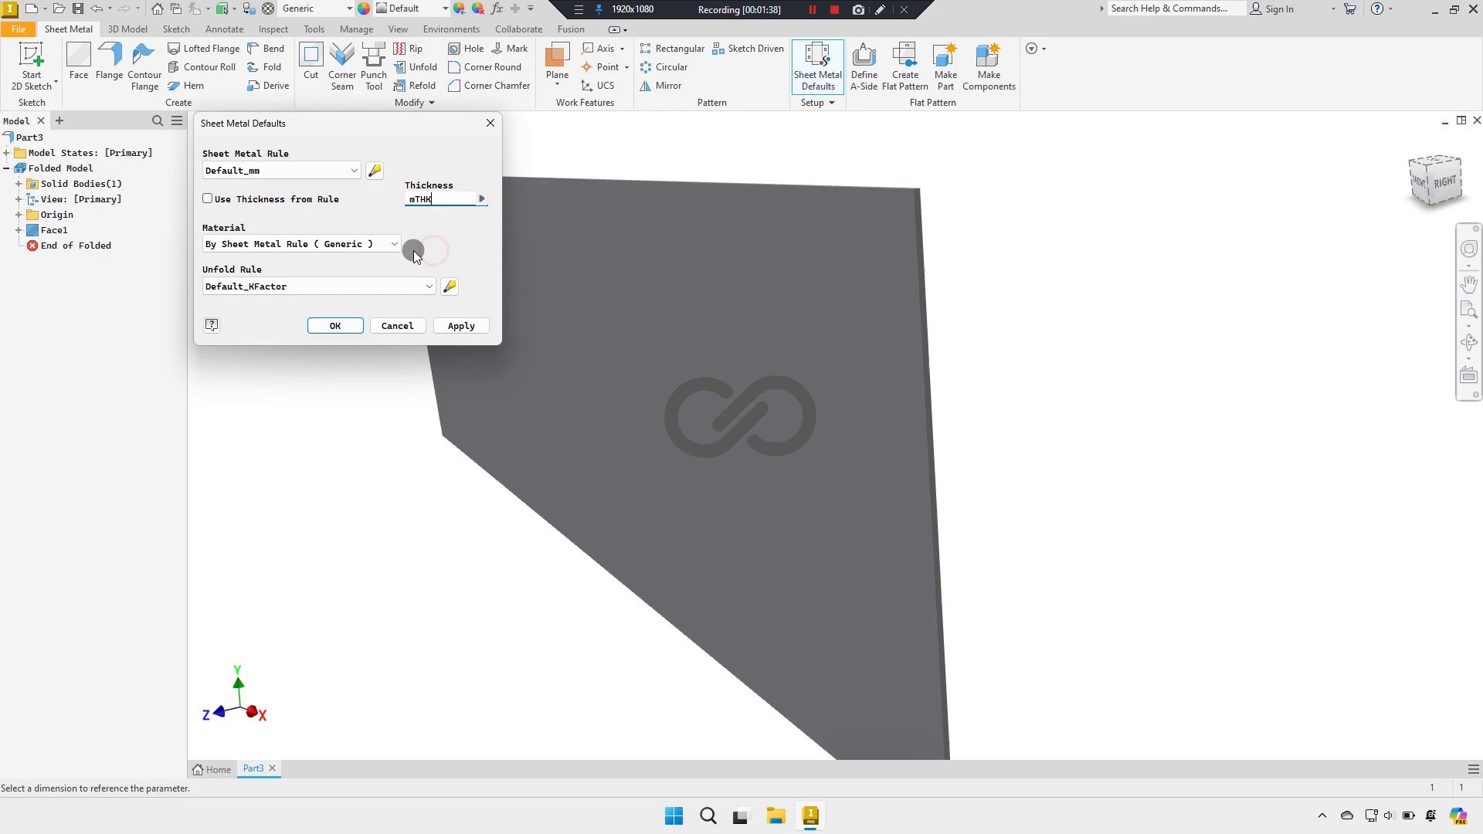
click(460, 326)
click(396, 326)
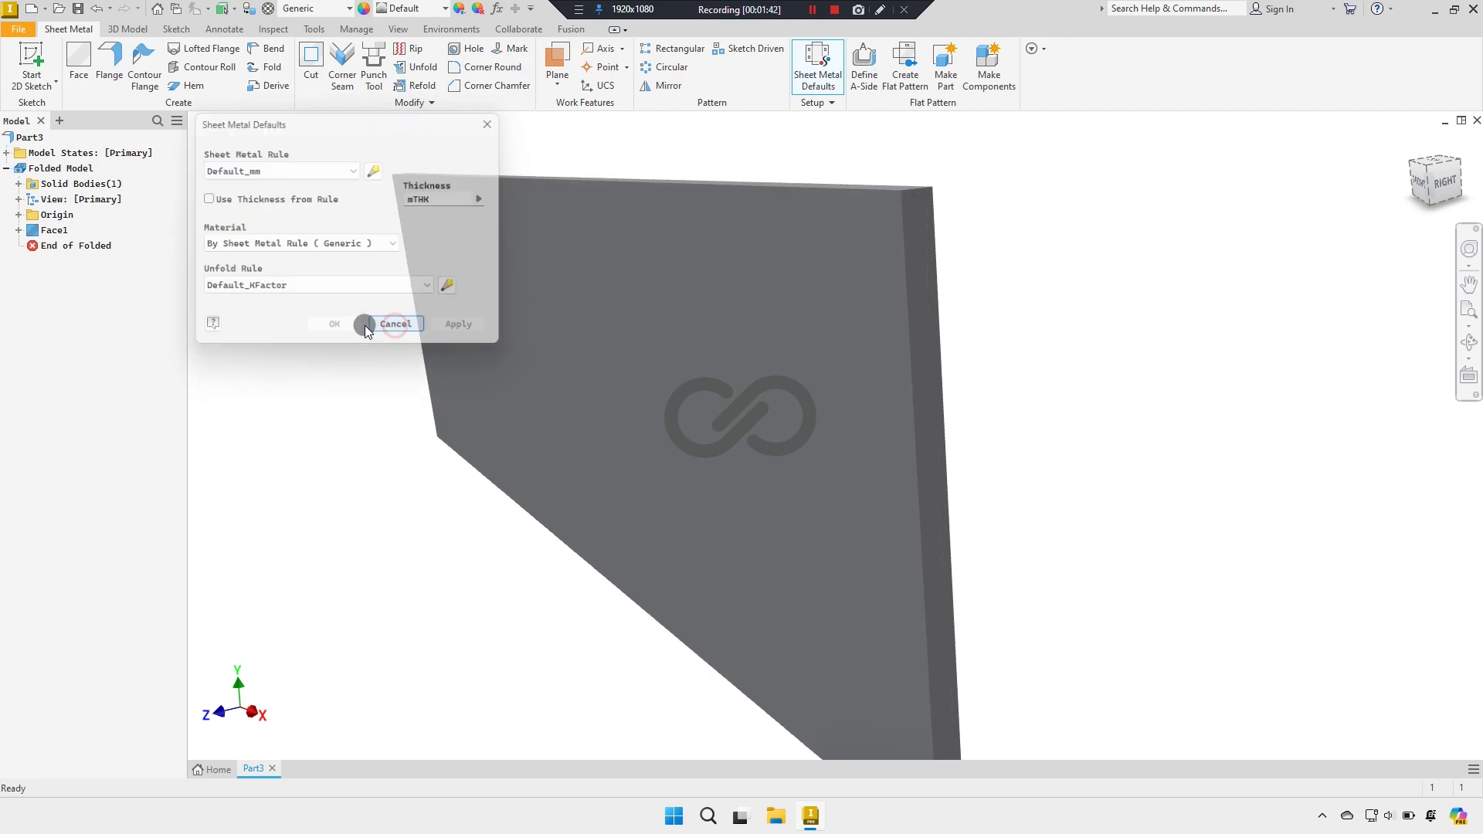
mouse_move(374, 320)
shift+middle_down()
mouse_move(405, 305)
mouse_move(397, 331)
mouse_move(490, 363)
mouse_move(463, 355)
mouse_move(489, 348)
mouse_move(445, 334)
mouse_move(444, 308)
mouse_move(387, 308)
mouse_move(438, 331)
shift+middle_up()
Step: Apply an 8 mm Corner Chamfer to all four plate corners, then begin a sketch on the plate face
click(495, 86)
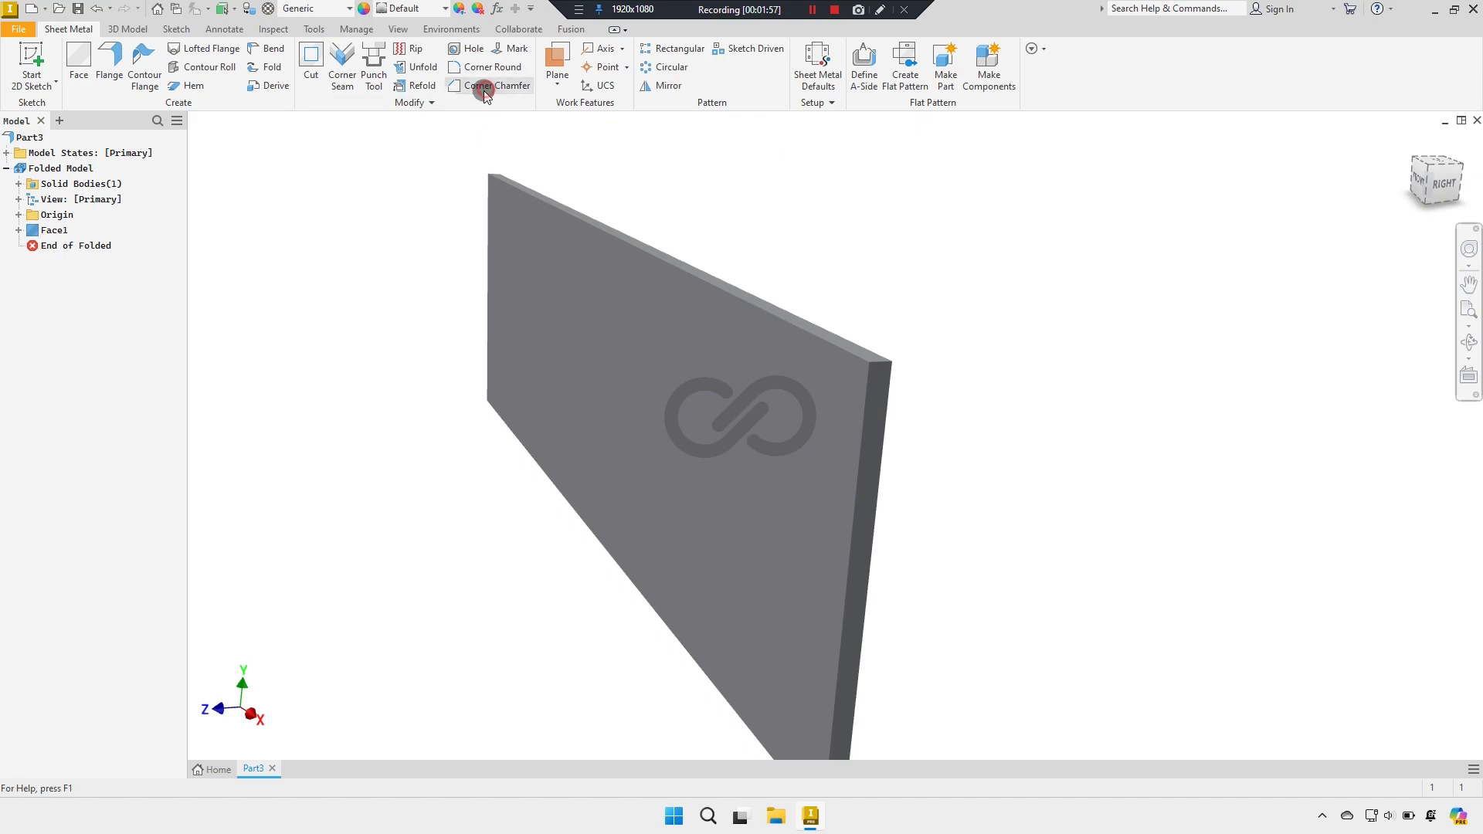
text(8)
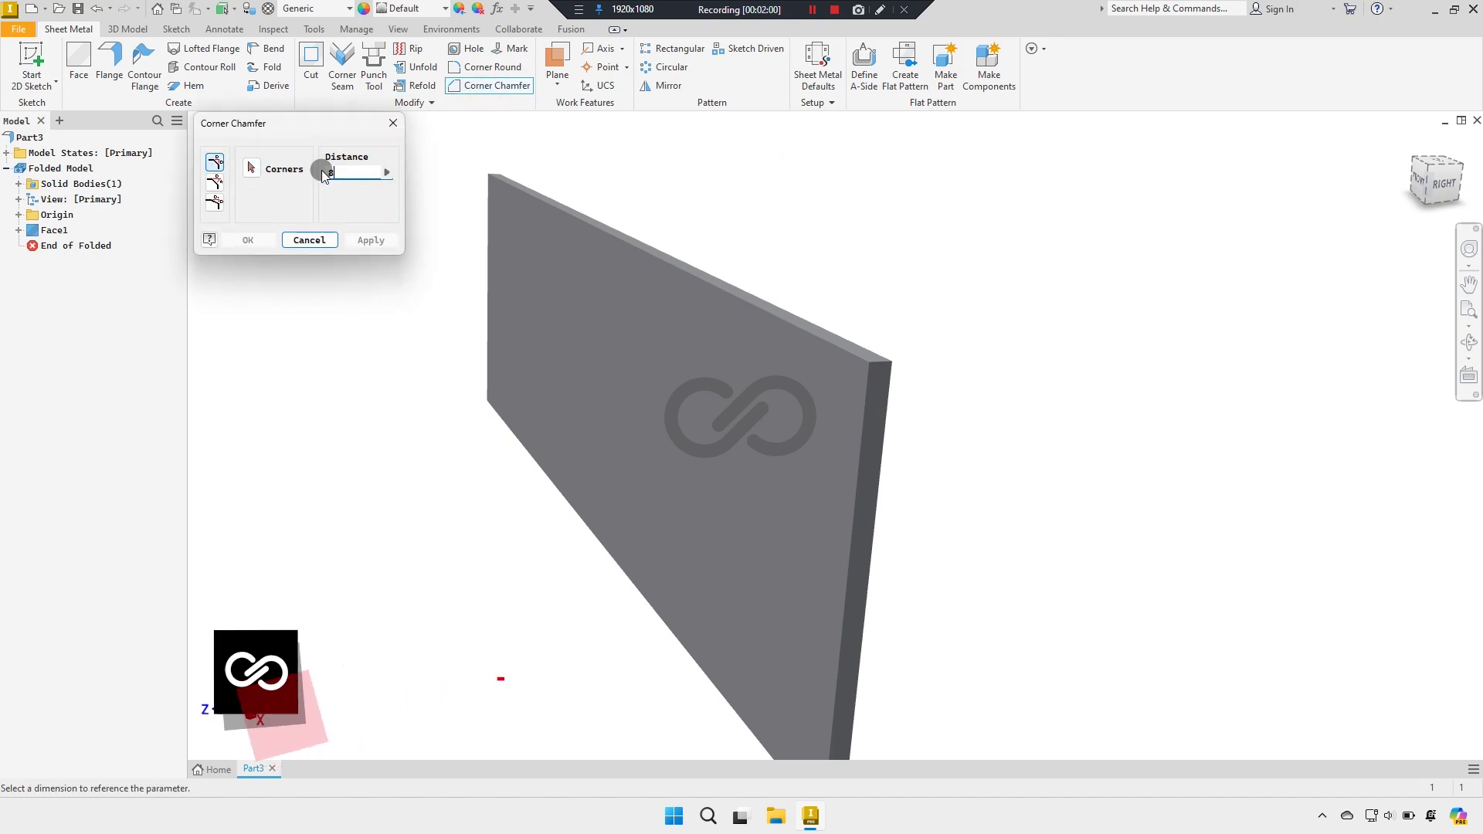
click(252, 169)
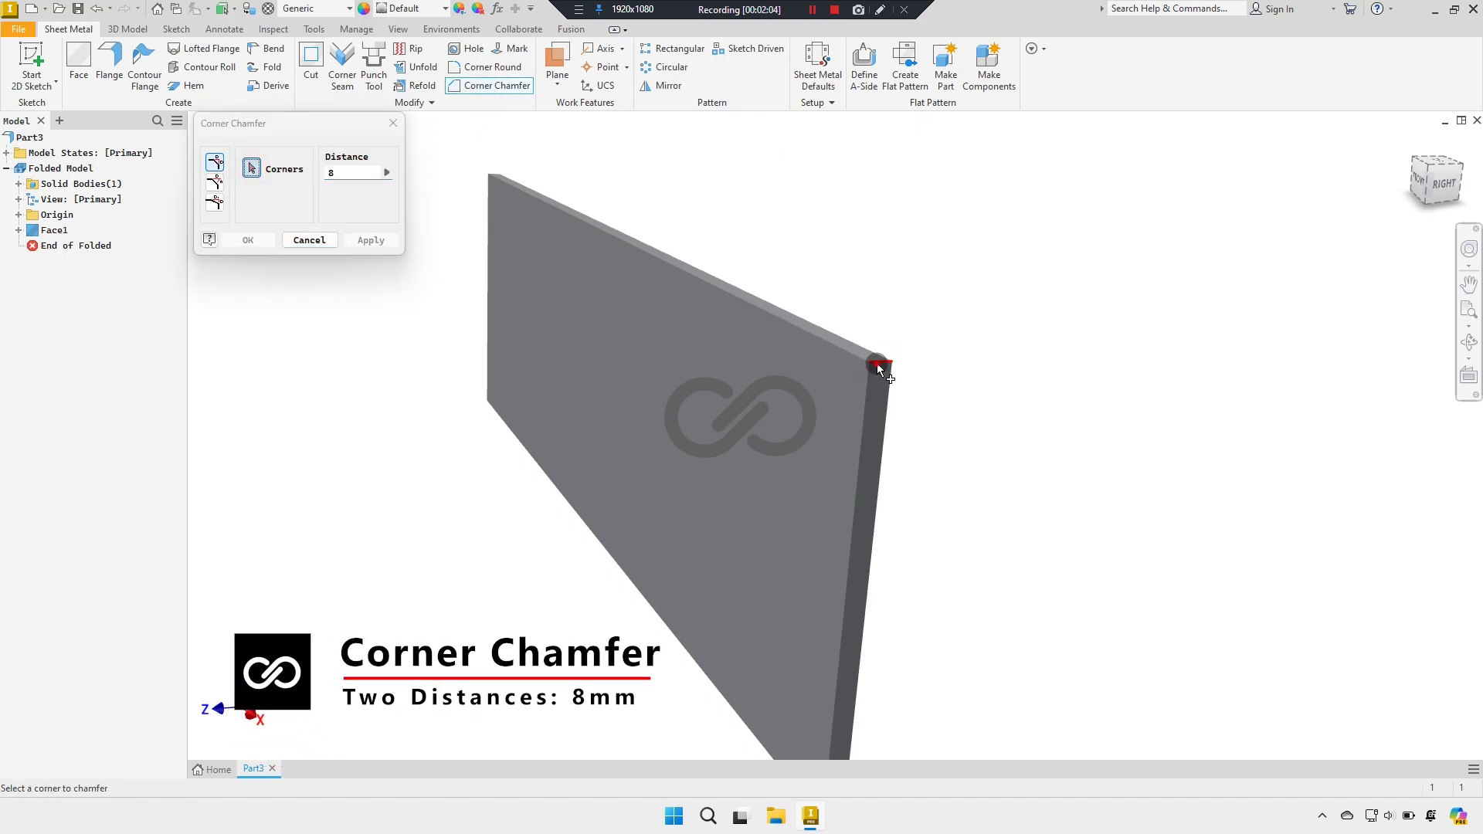
shift+middle_drag(947, 361, 917, 341)
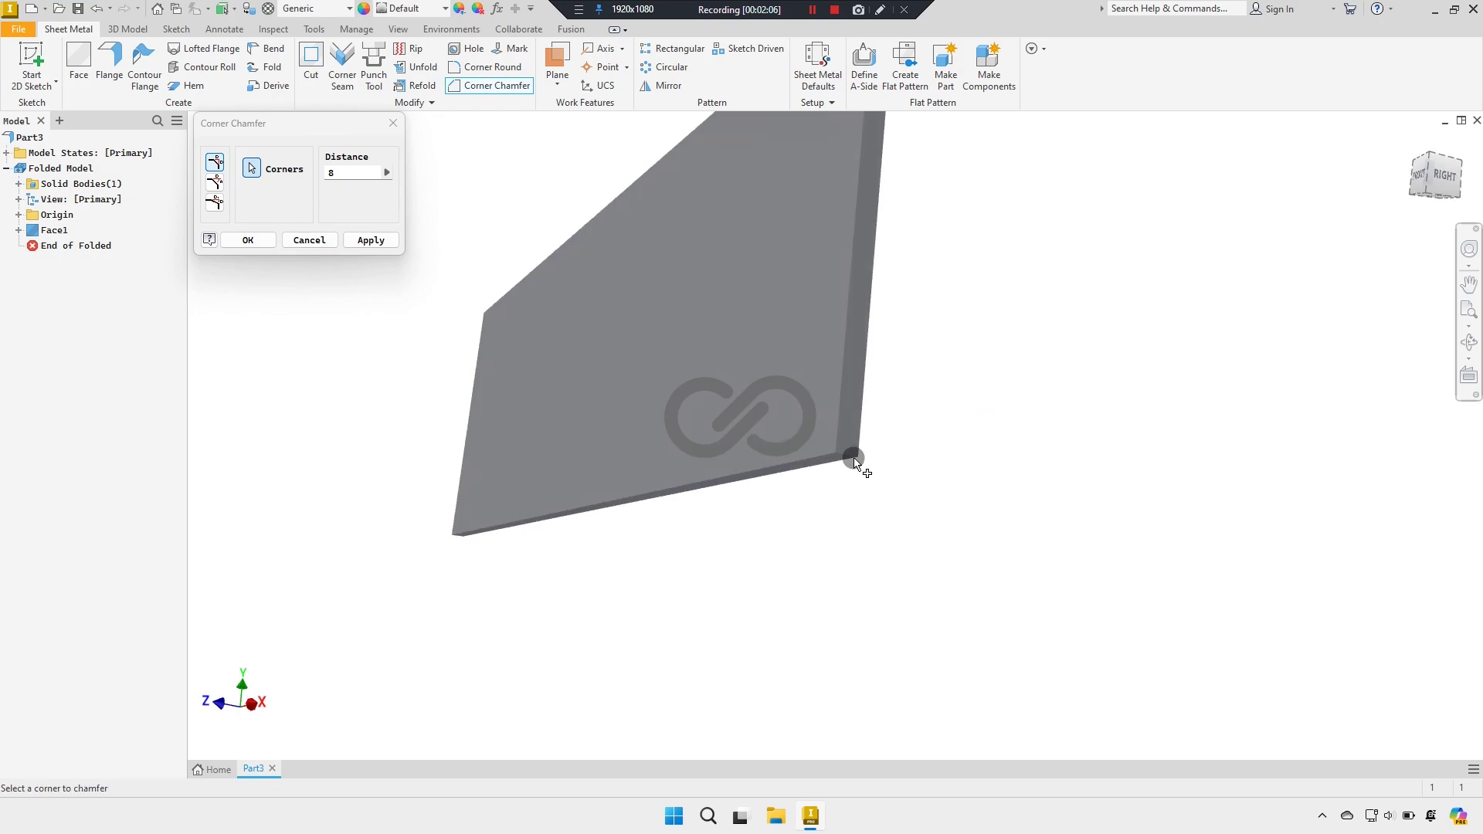
shift+middle_drag(849, 454, 591, 510)
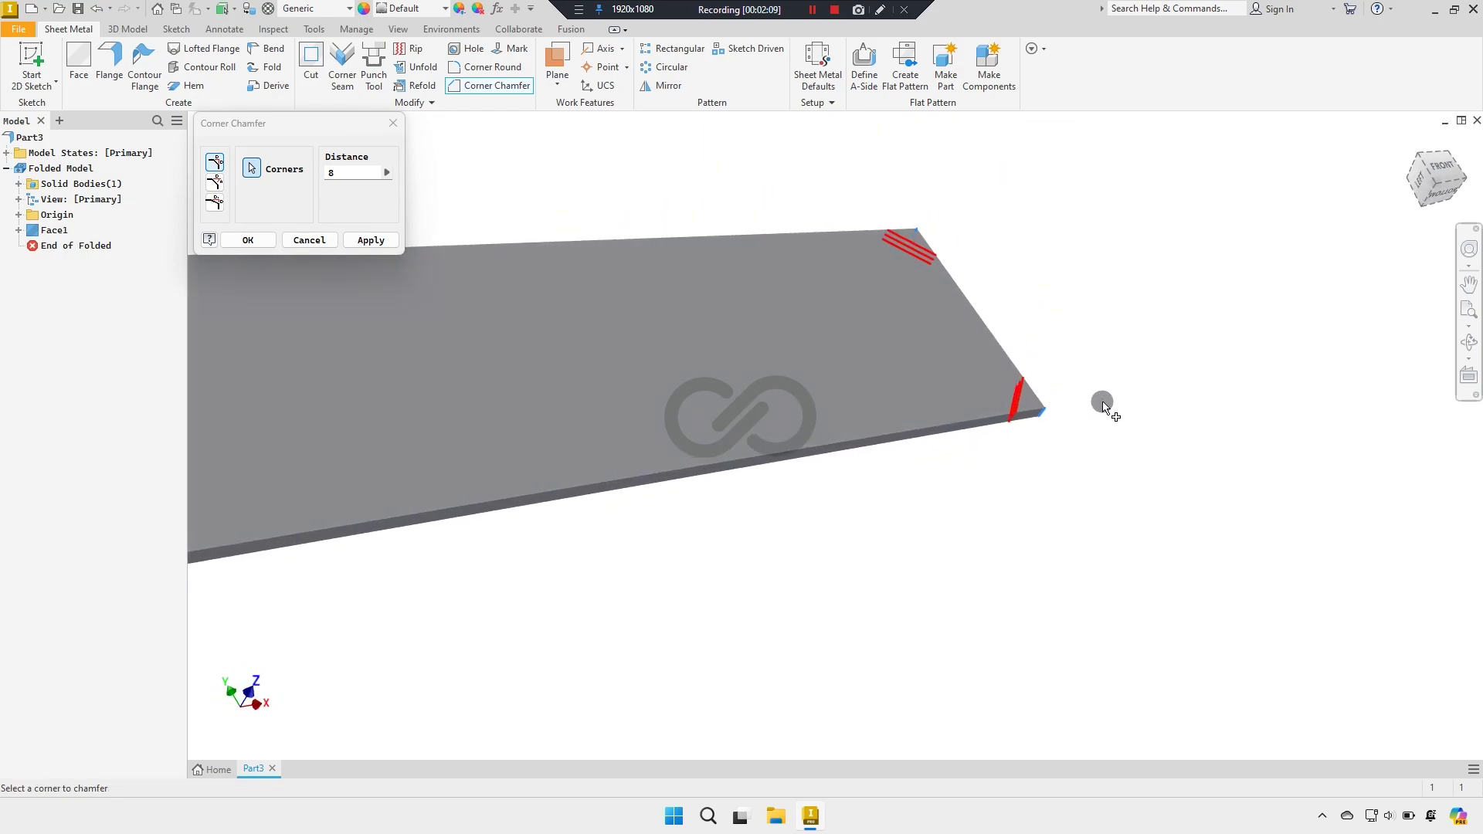
scroll(592, 510, up, 2)
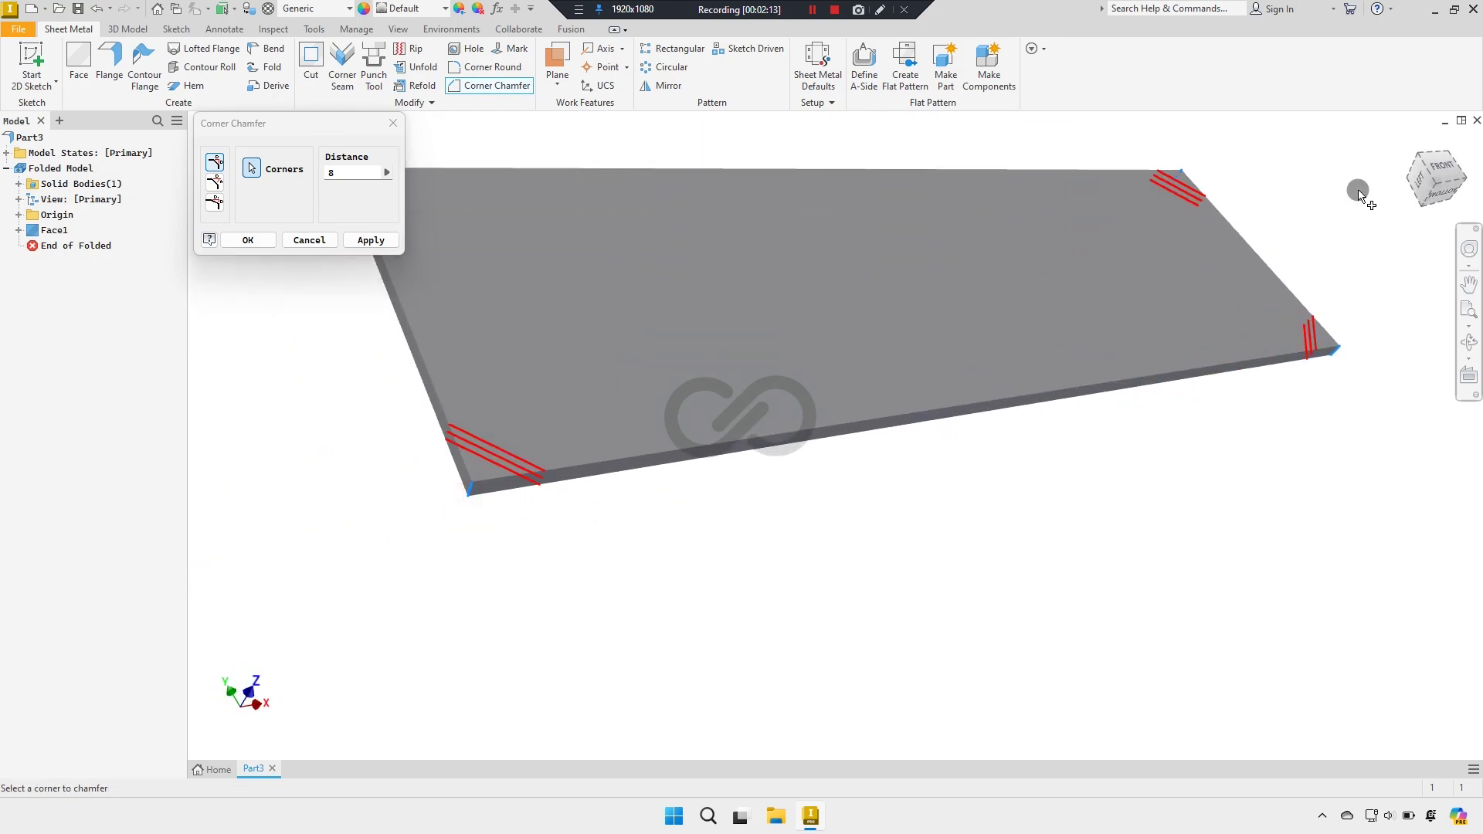
shift+middle_drag(1360, 195, 585, 466)
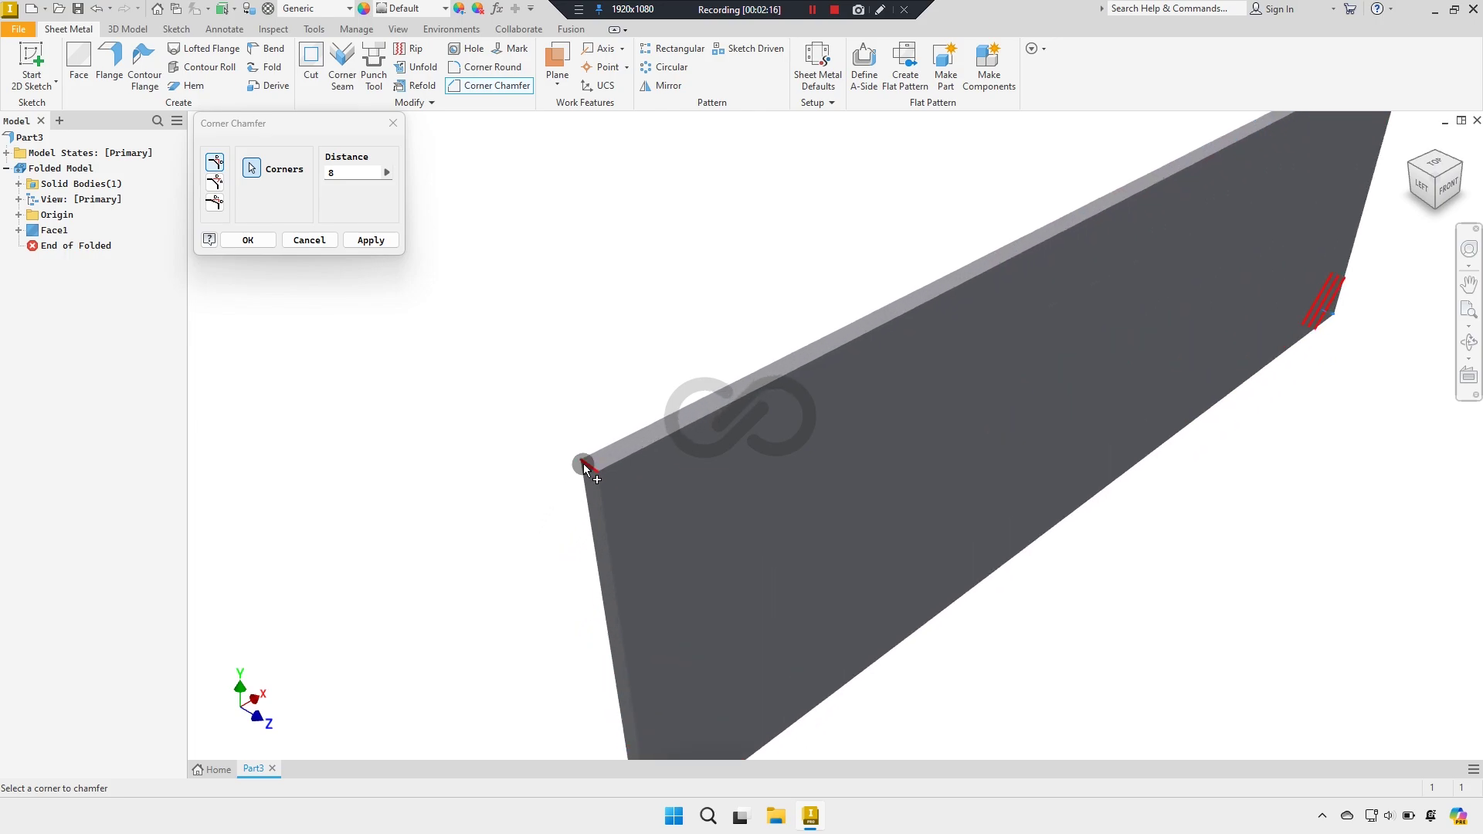
scroll(532, 470, down, 3)
mouse_move(1359, 147)
shift+middle_down()
mouse_move(1005, 279)
mouse_move(942, 253)
shift+middle_up()
click(371, 240)
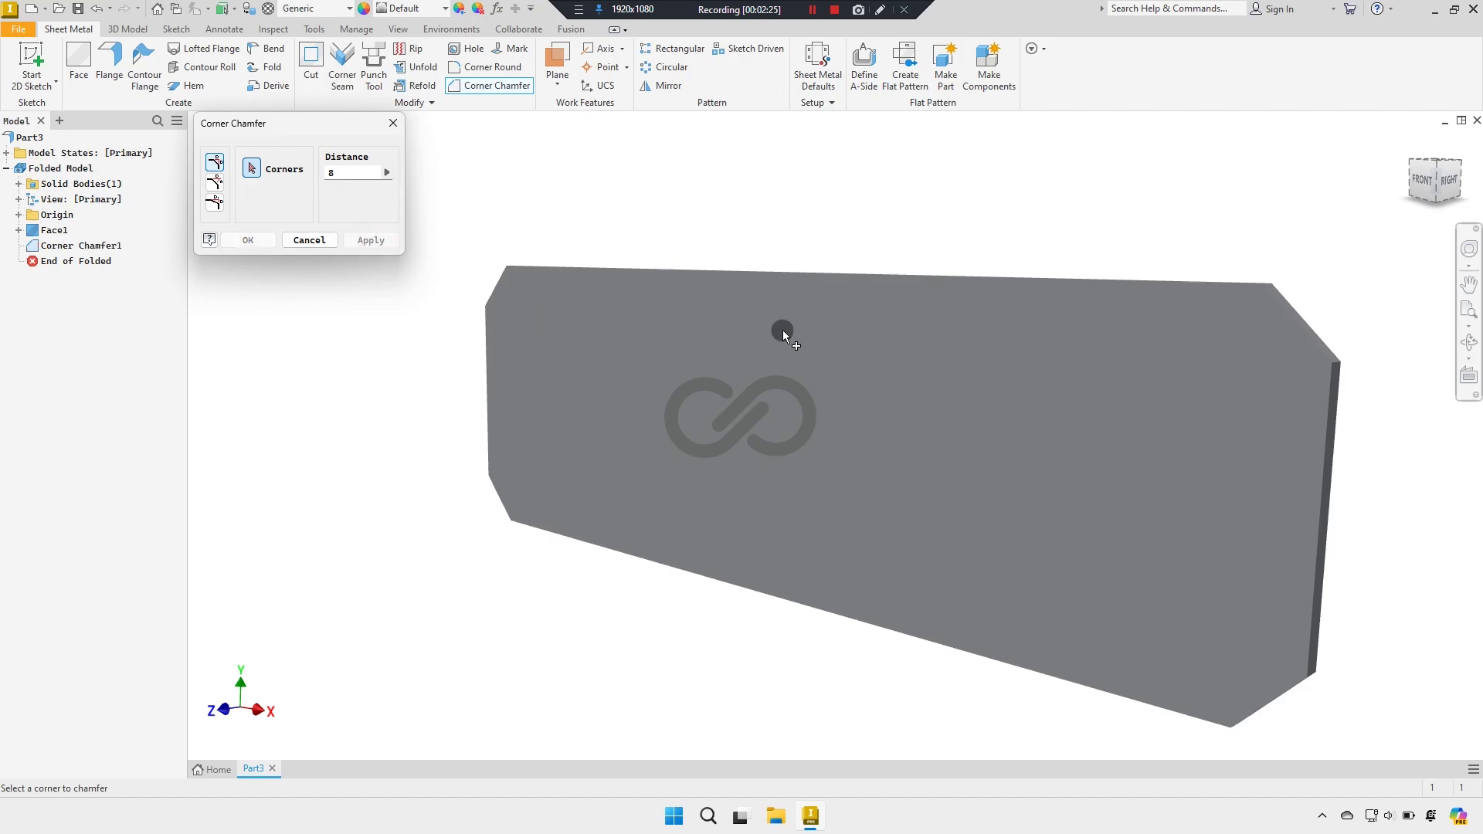
click(318, 241)
click(852, 366)
click(952, 358)
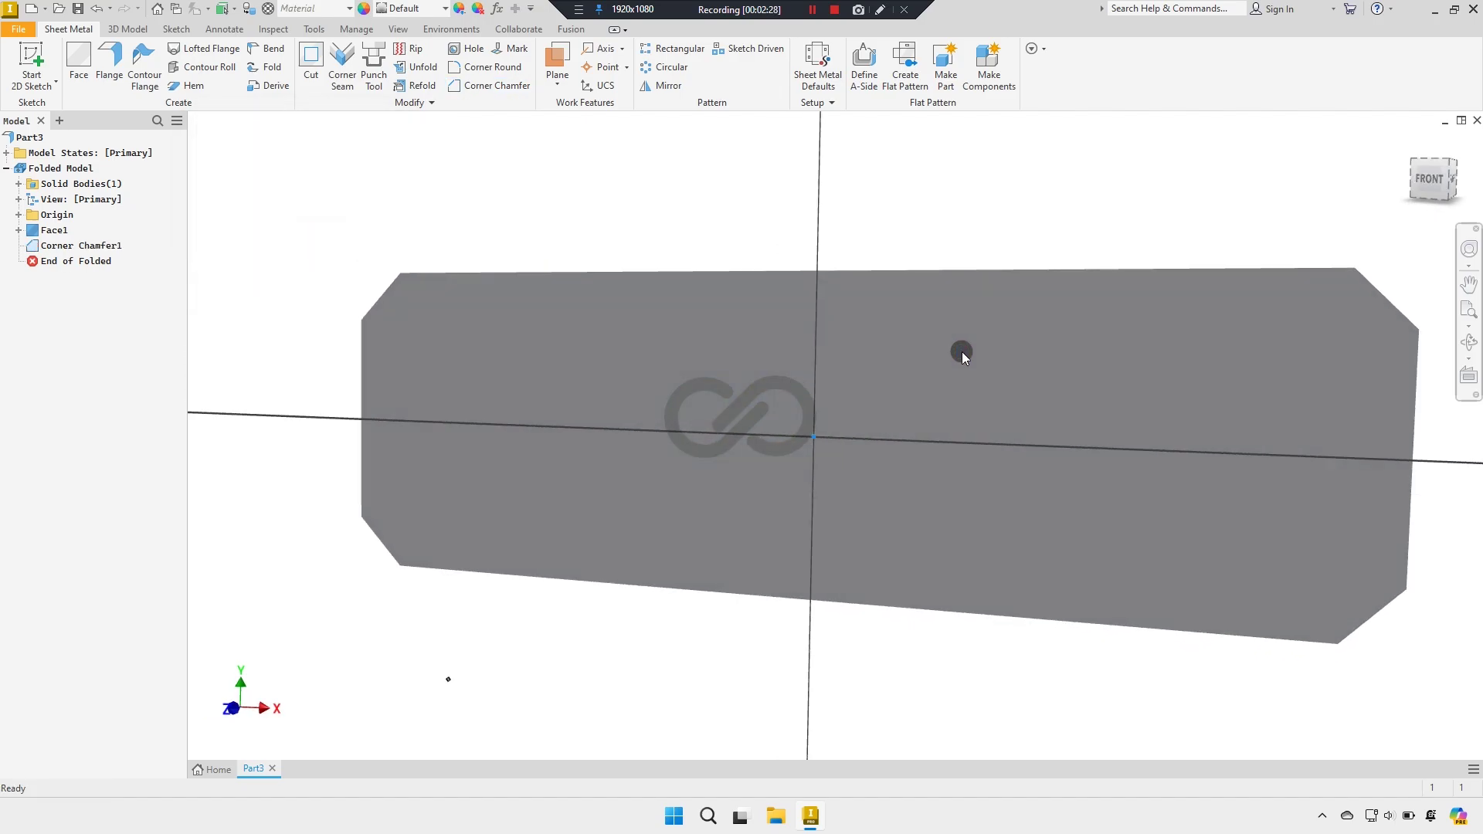
Step: Draw a 66.5 × 15 mm two-corner rectangle at the plate's edge
click(1460, 141)
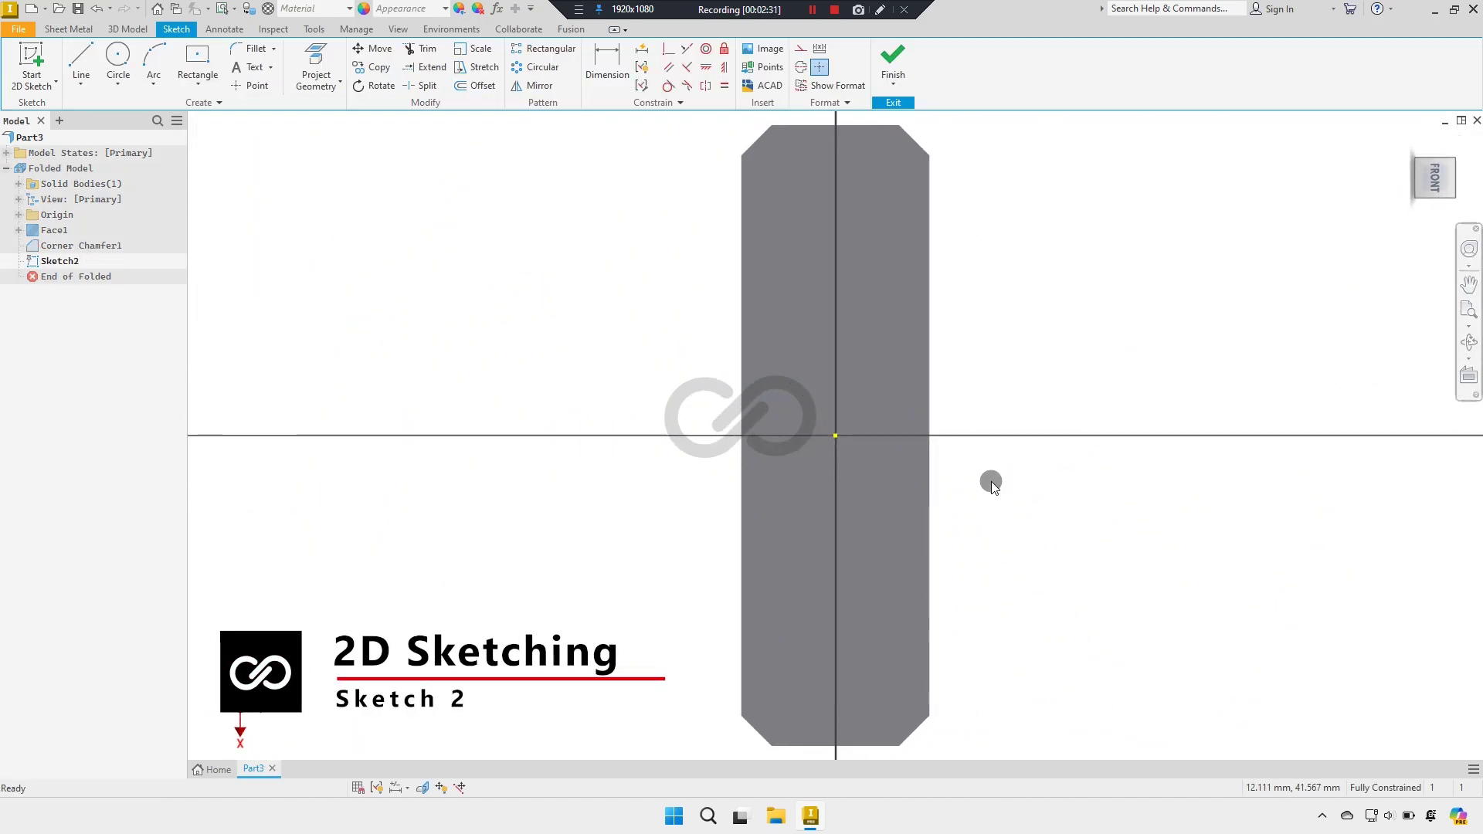
middle_drag(990, 480, 922, 482)
click(198, 83)
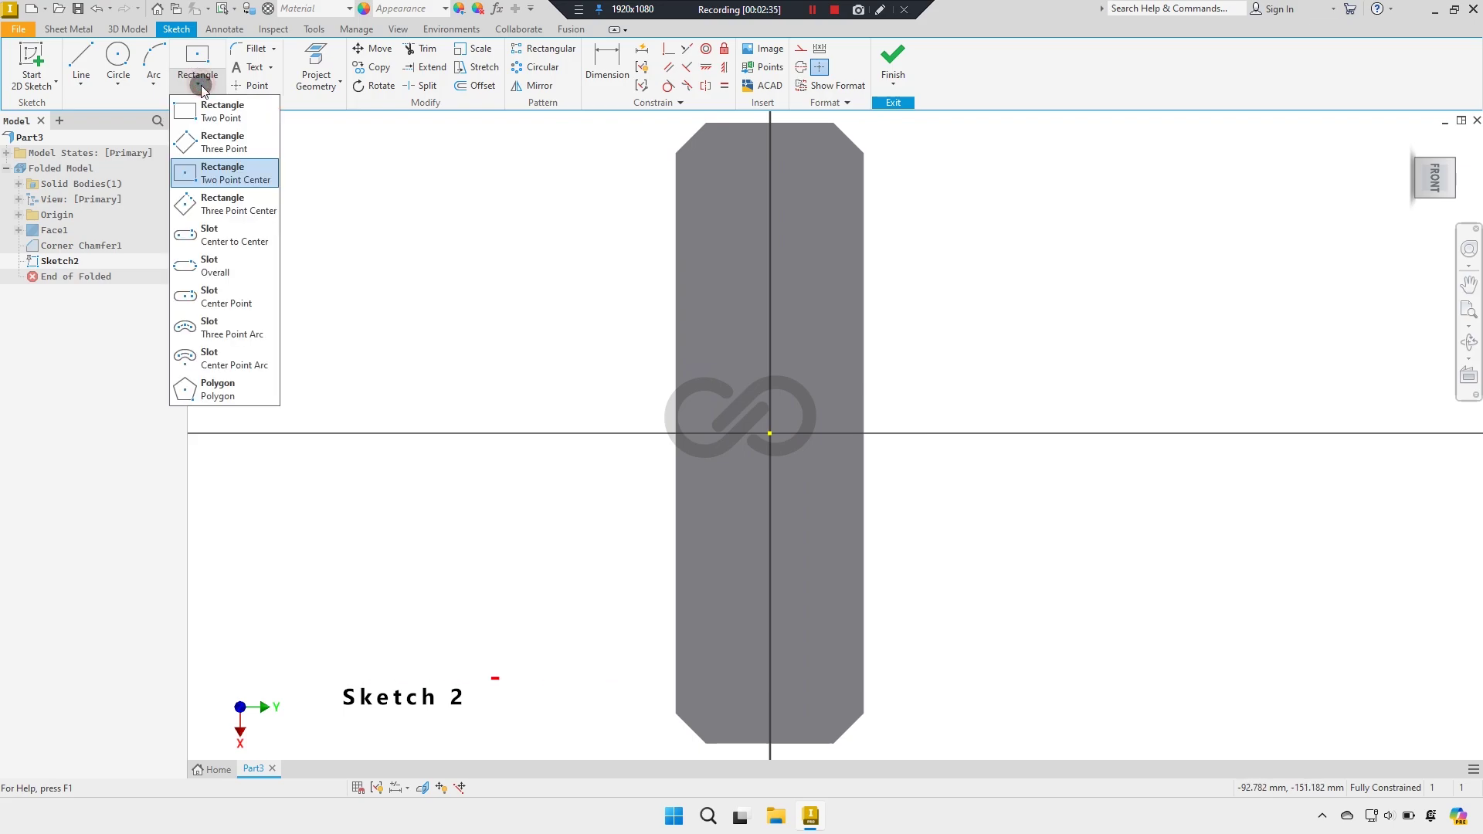
click(207, 113)
click(841, 282)
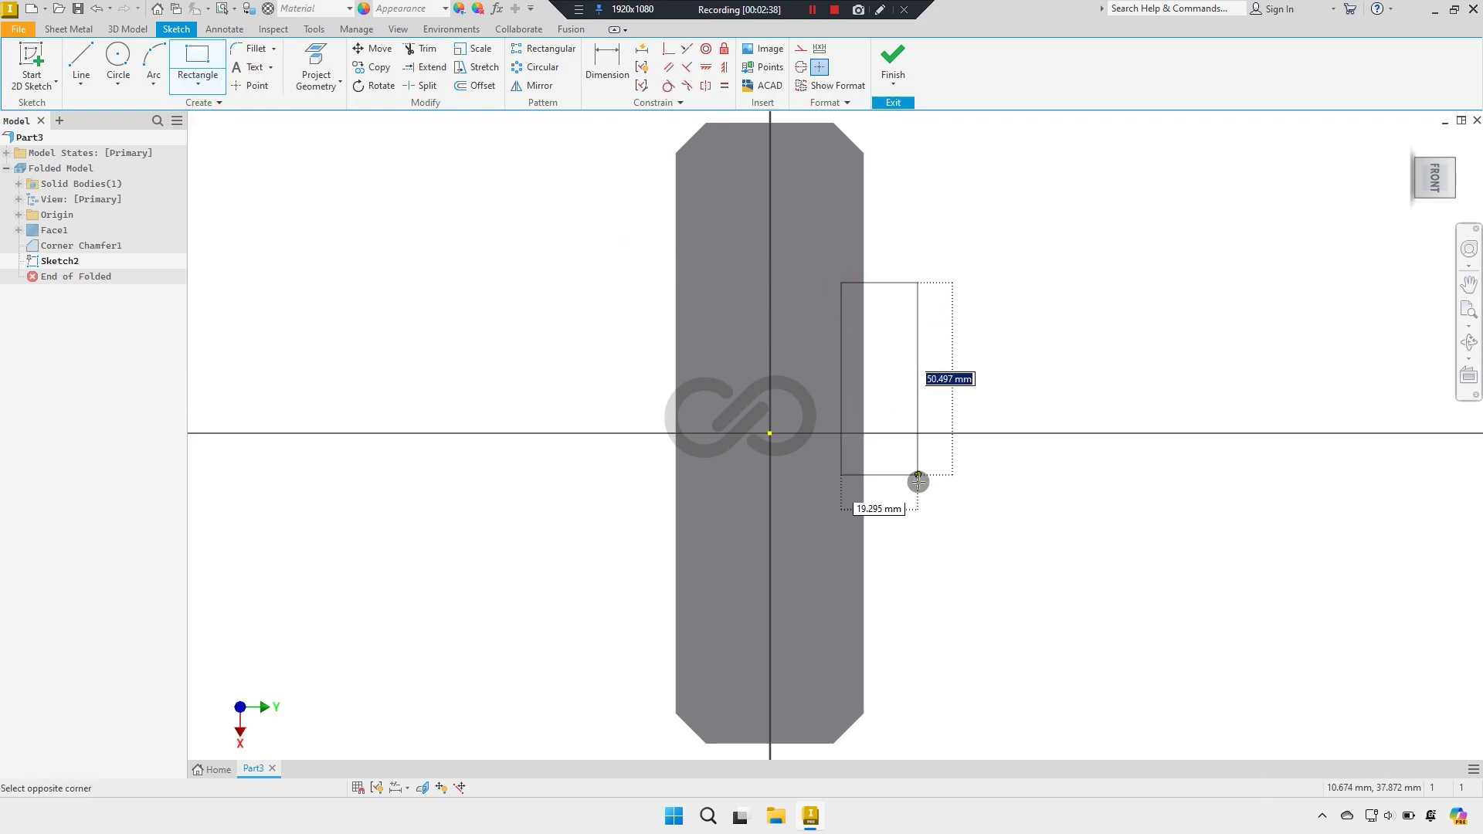
text(66.5)
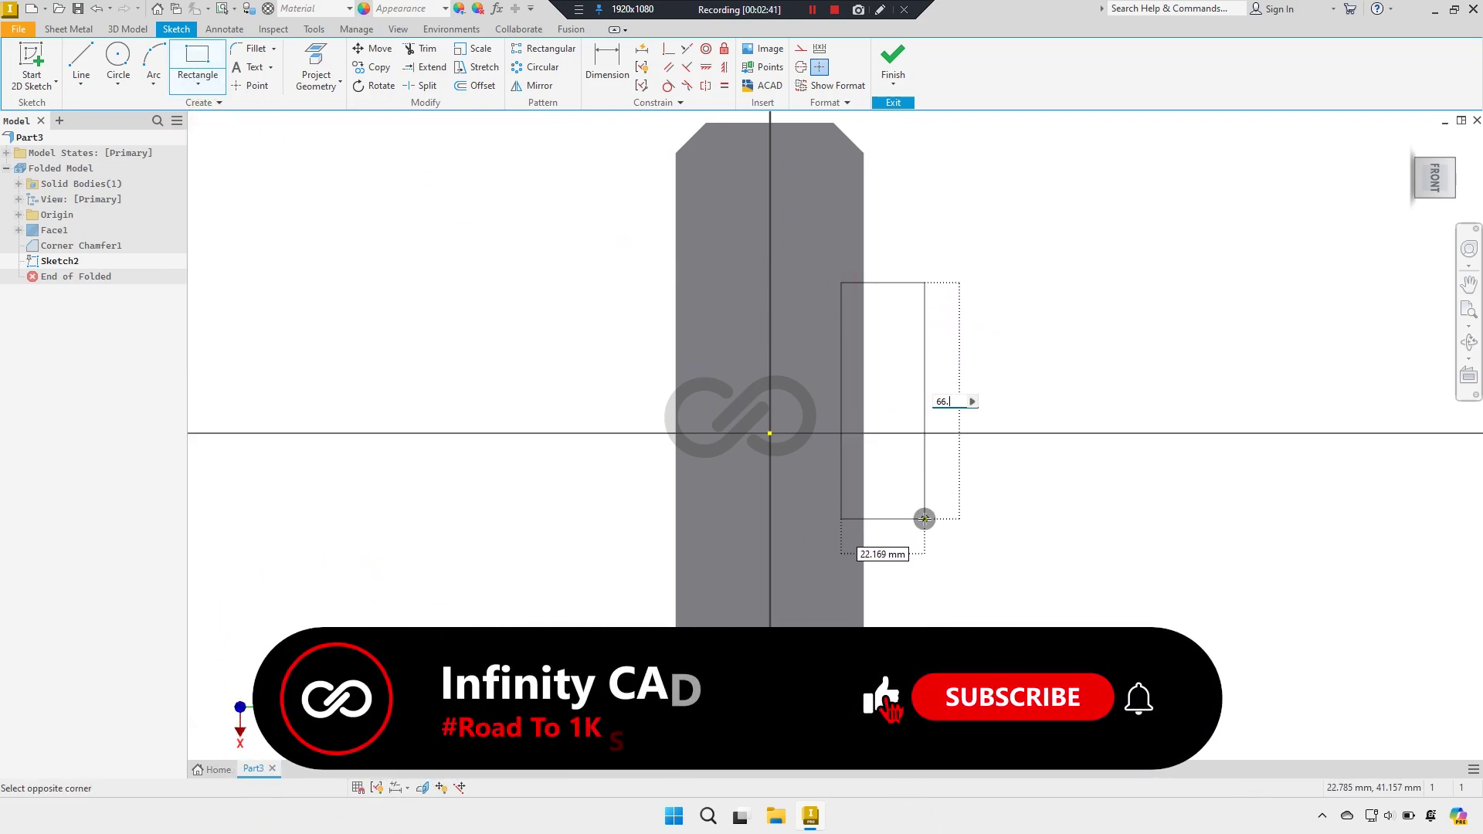
key(Tab)
text(15)
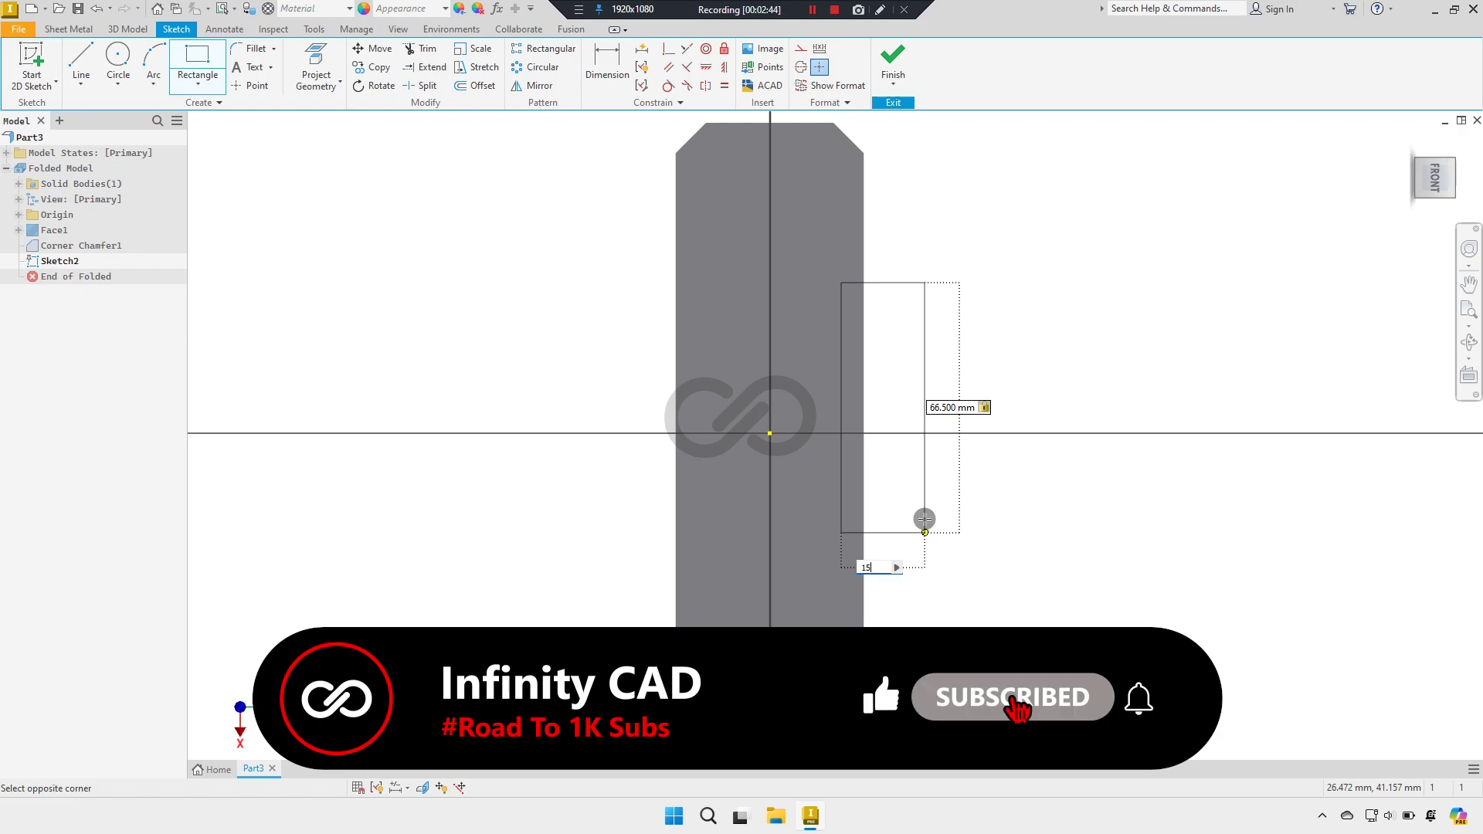
key(Return)
right_click(980, 475)
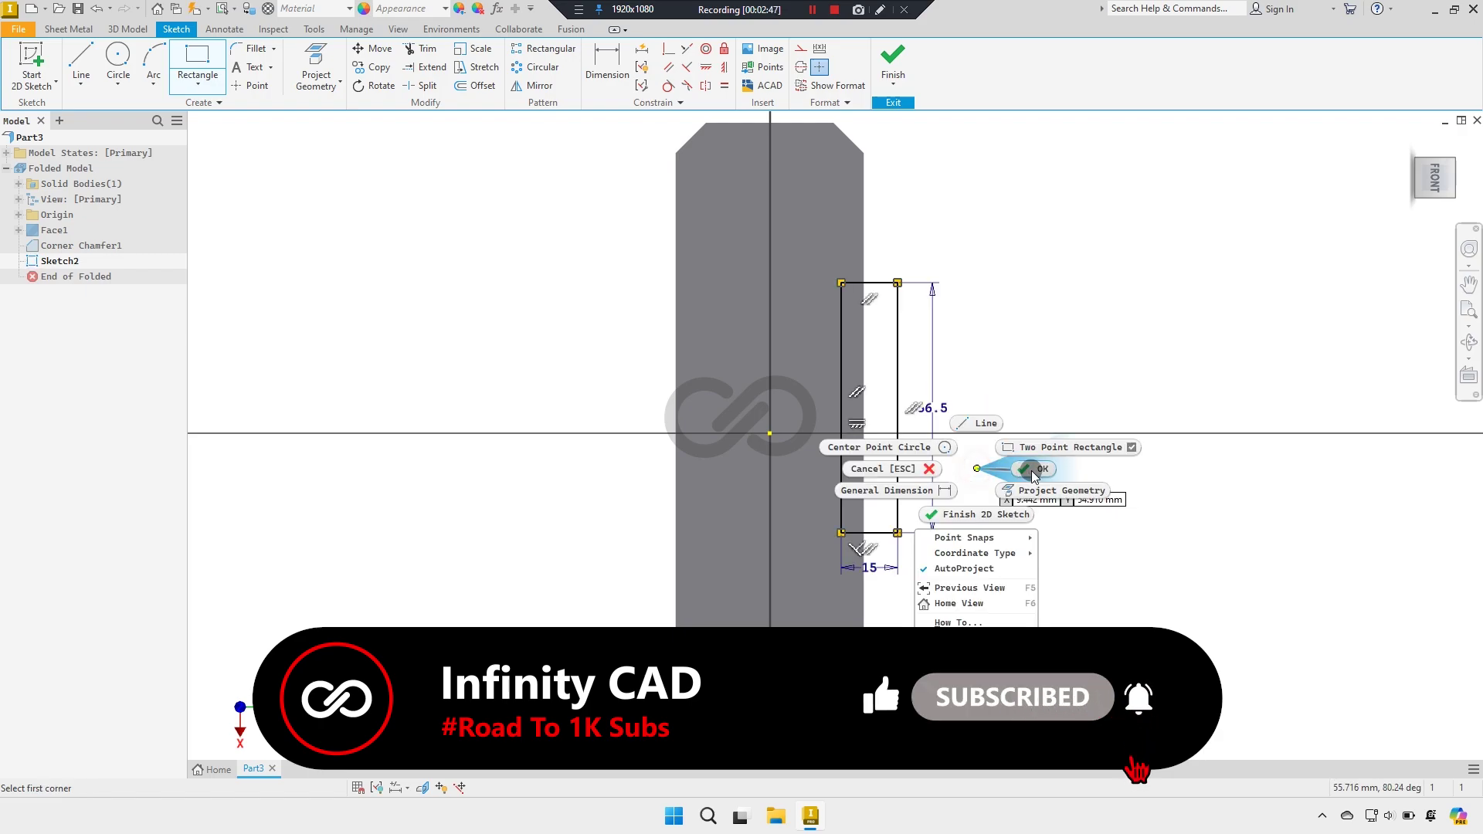
click(896, 467)
Step: Dimension the rectangle 40 mm from the plate's left edge and 32.5 mm from the bottom
click(608, 63)
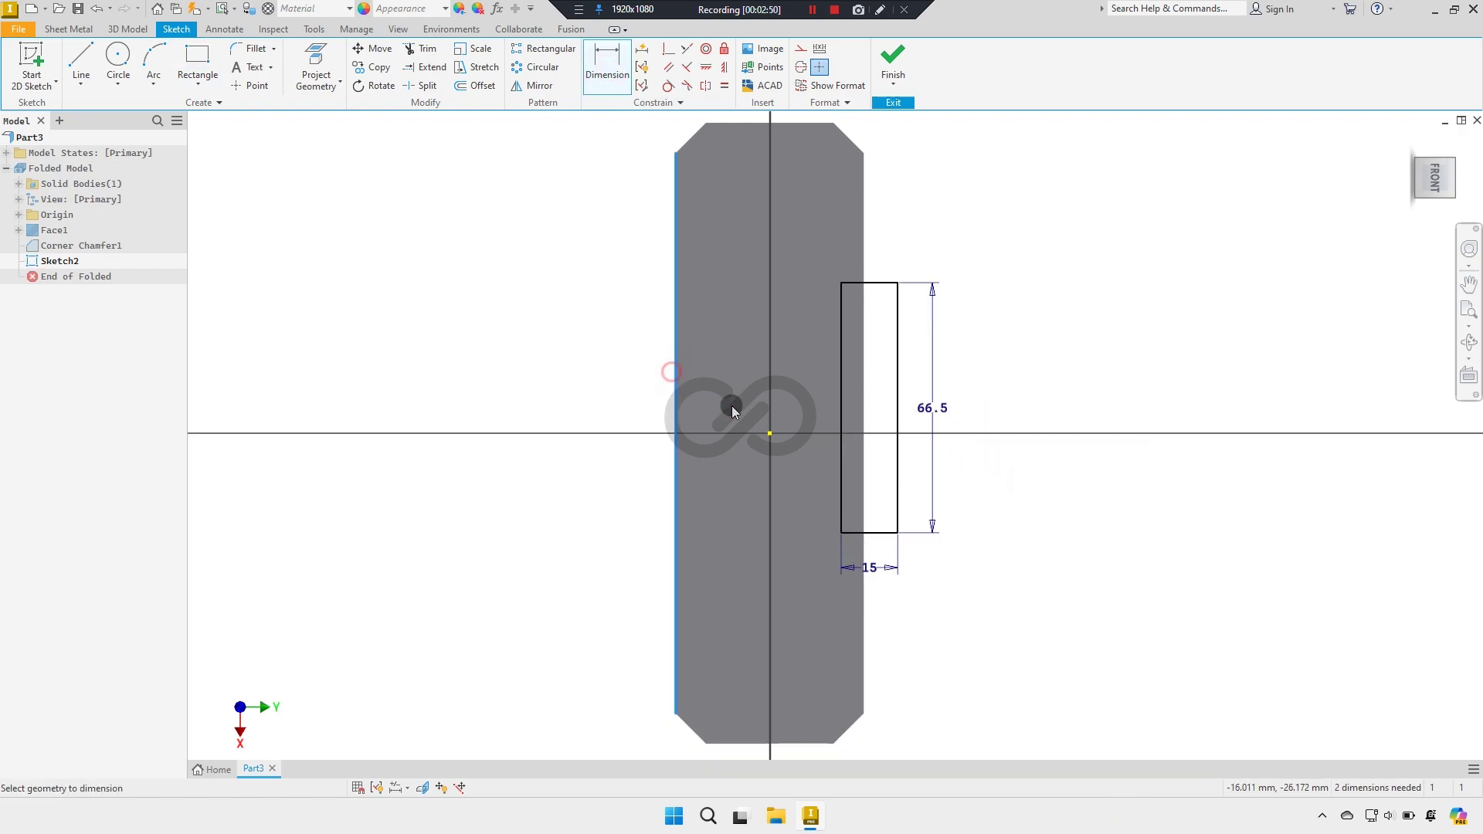
click(644, 657)
middle_drag(643, 657, 647, 525)
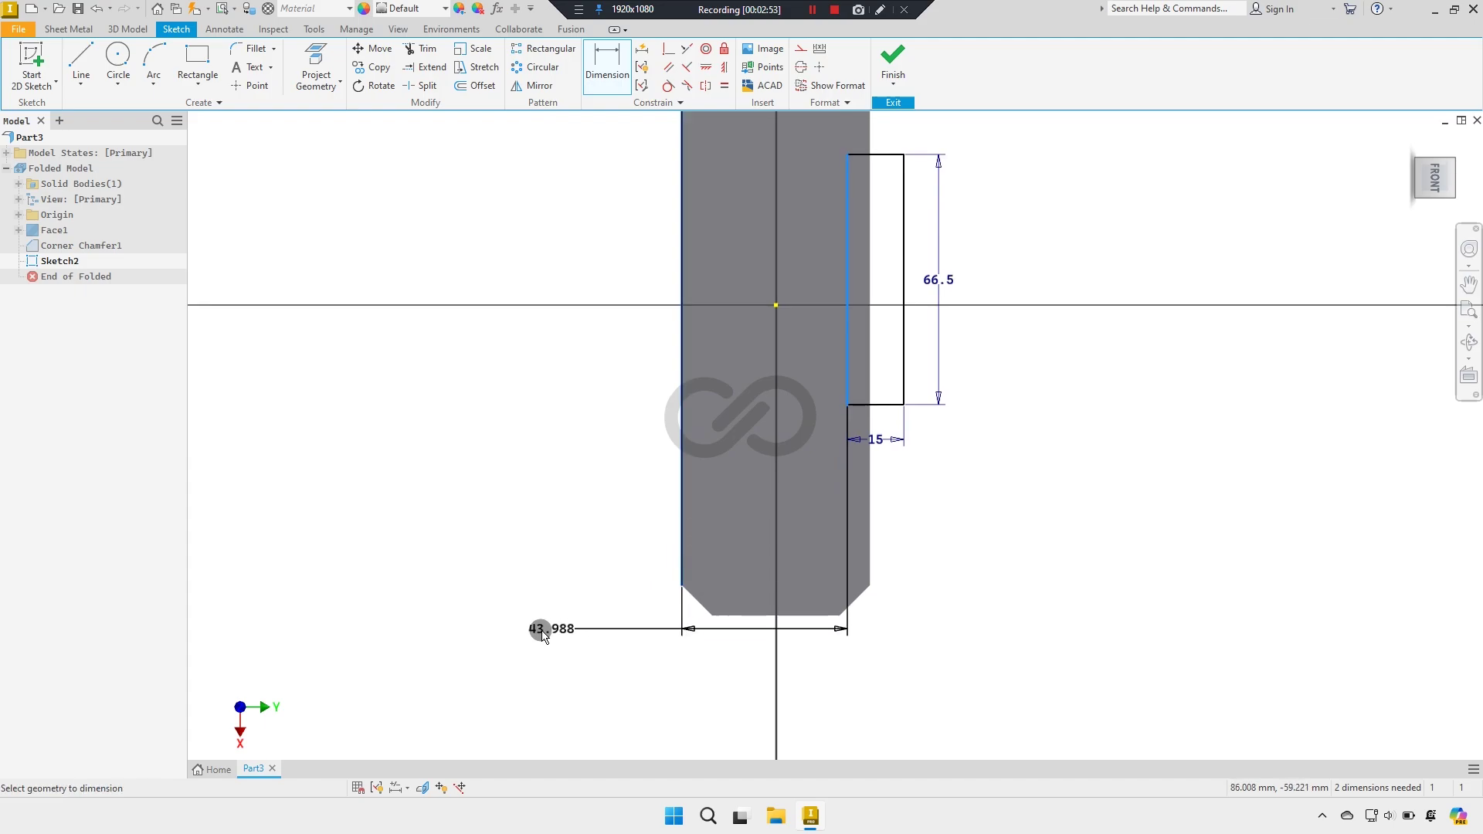
click(476, 618)
text(40)
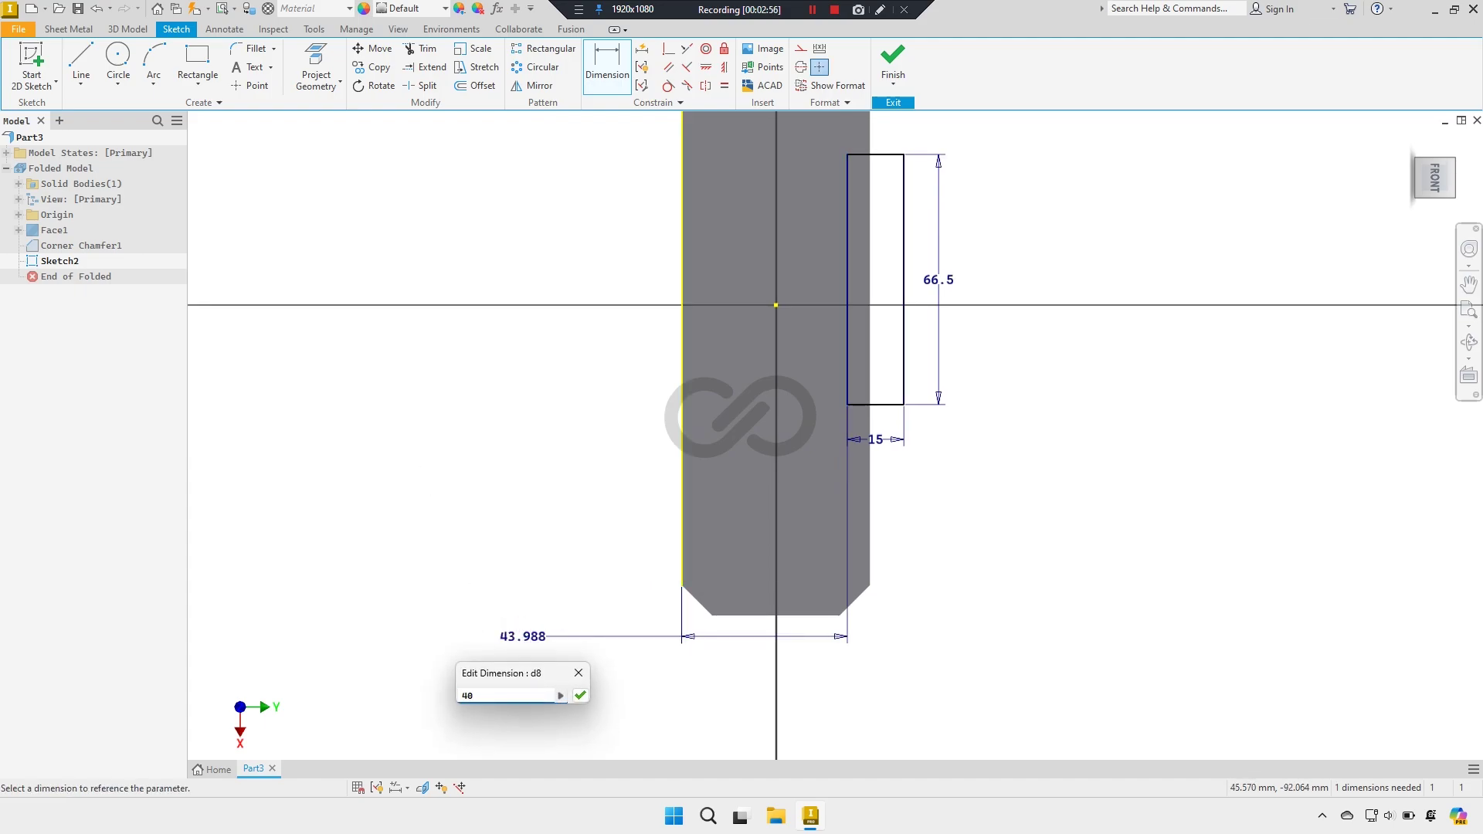
click(430, 478)
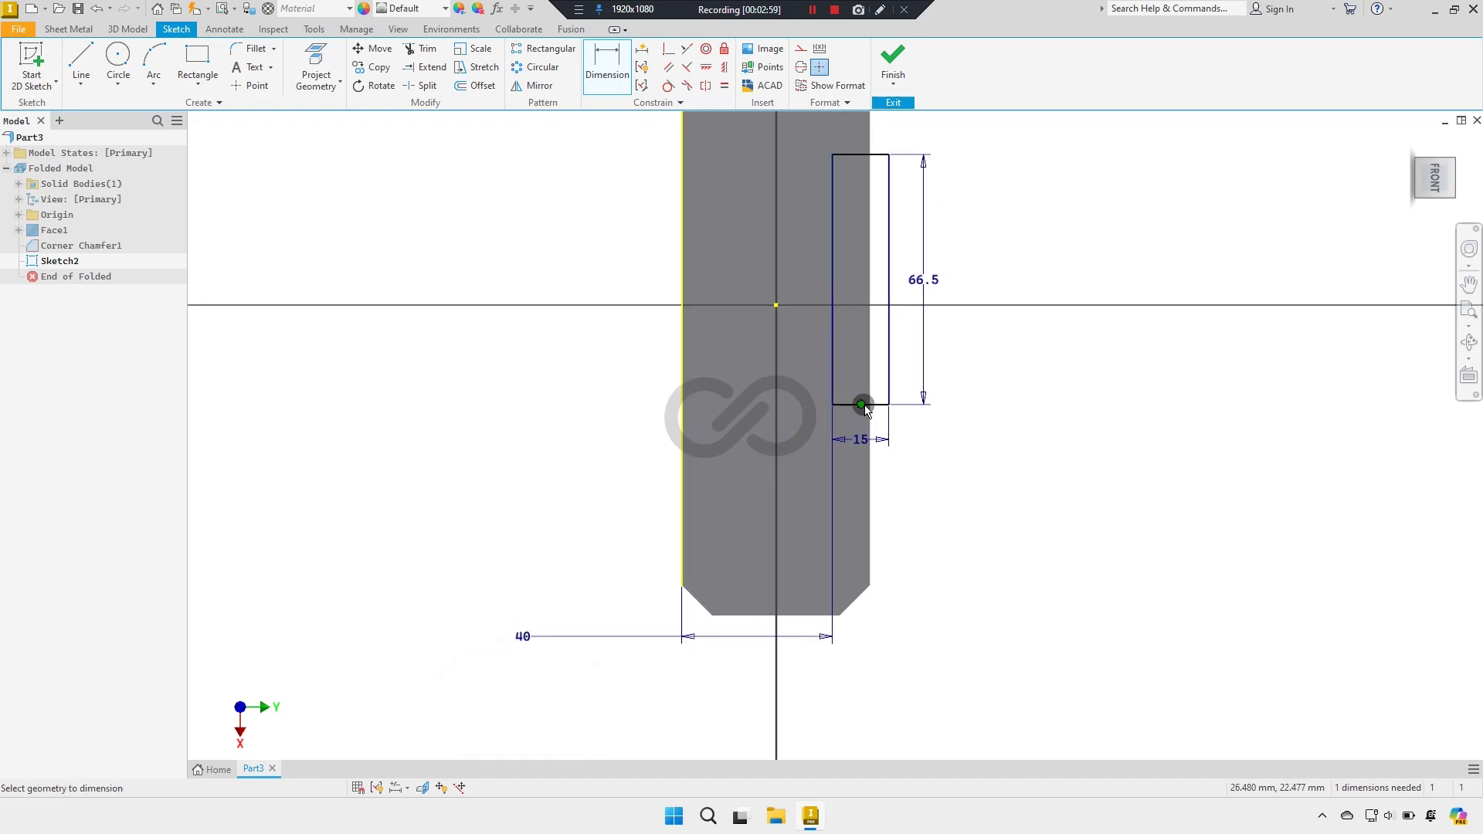
scroll(865, 406, up, 2)
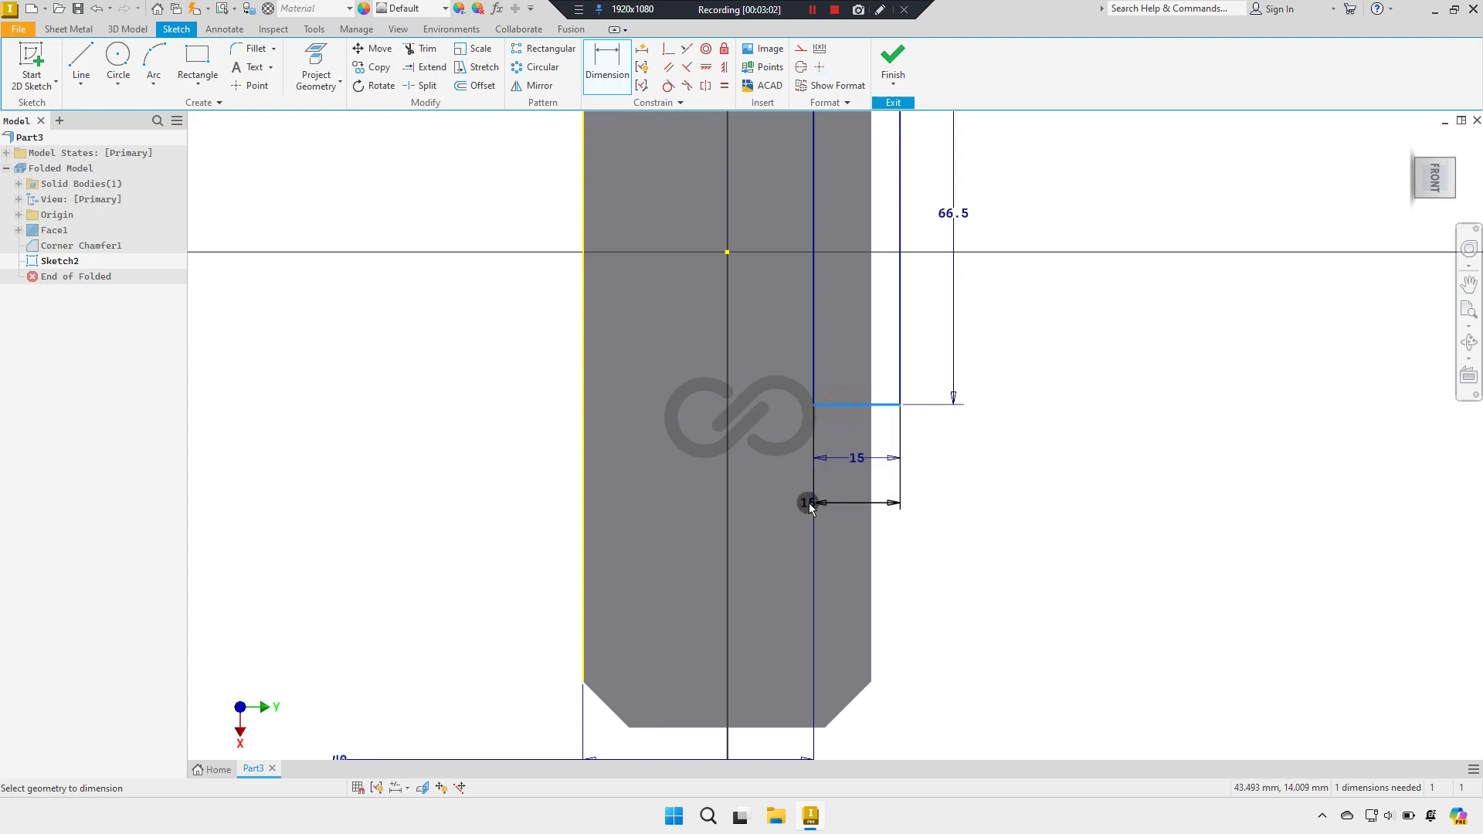
scroll(810, 507, down, 2)
click(936, 588)
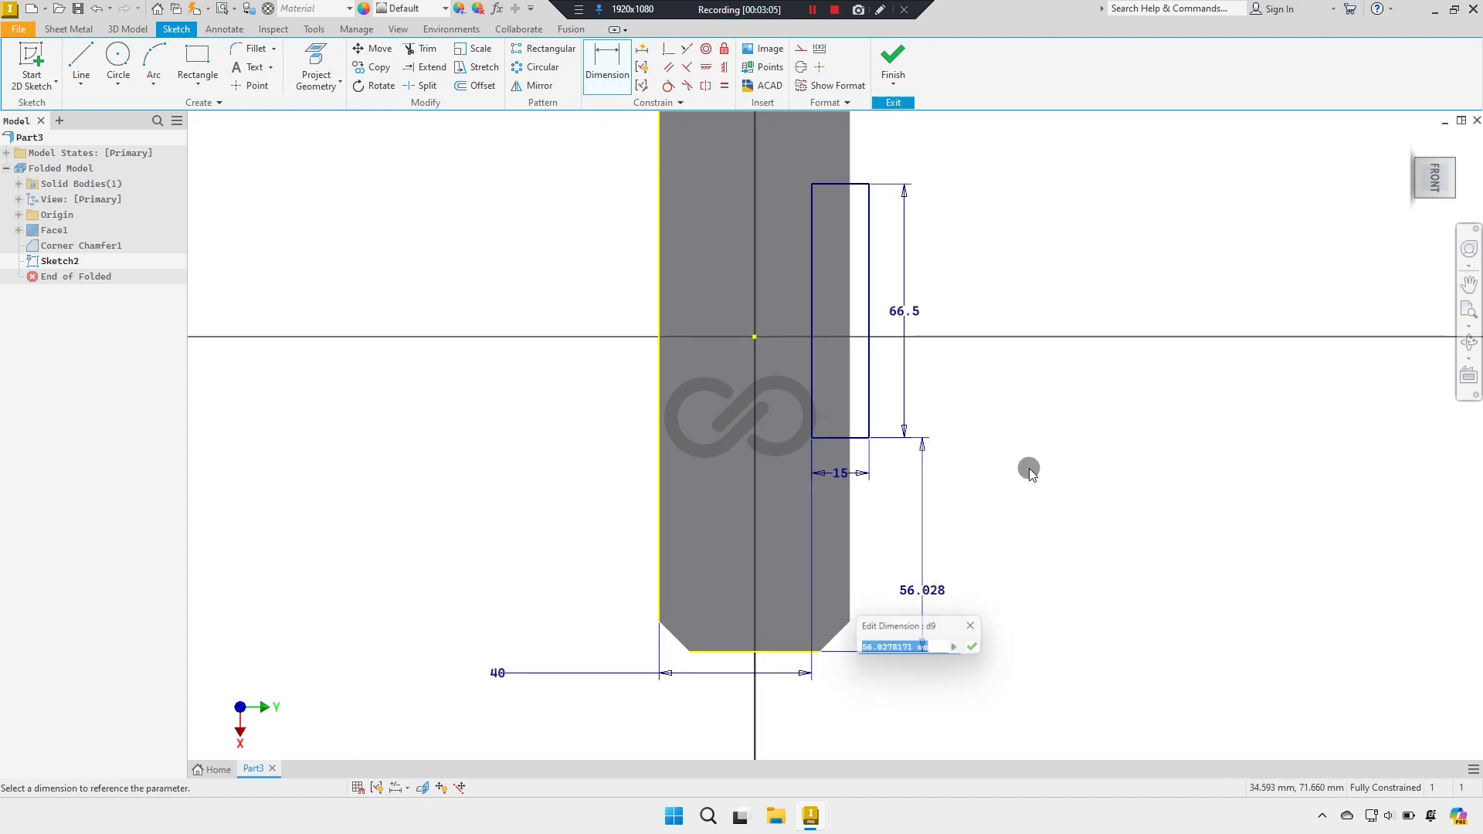
text(32.5)
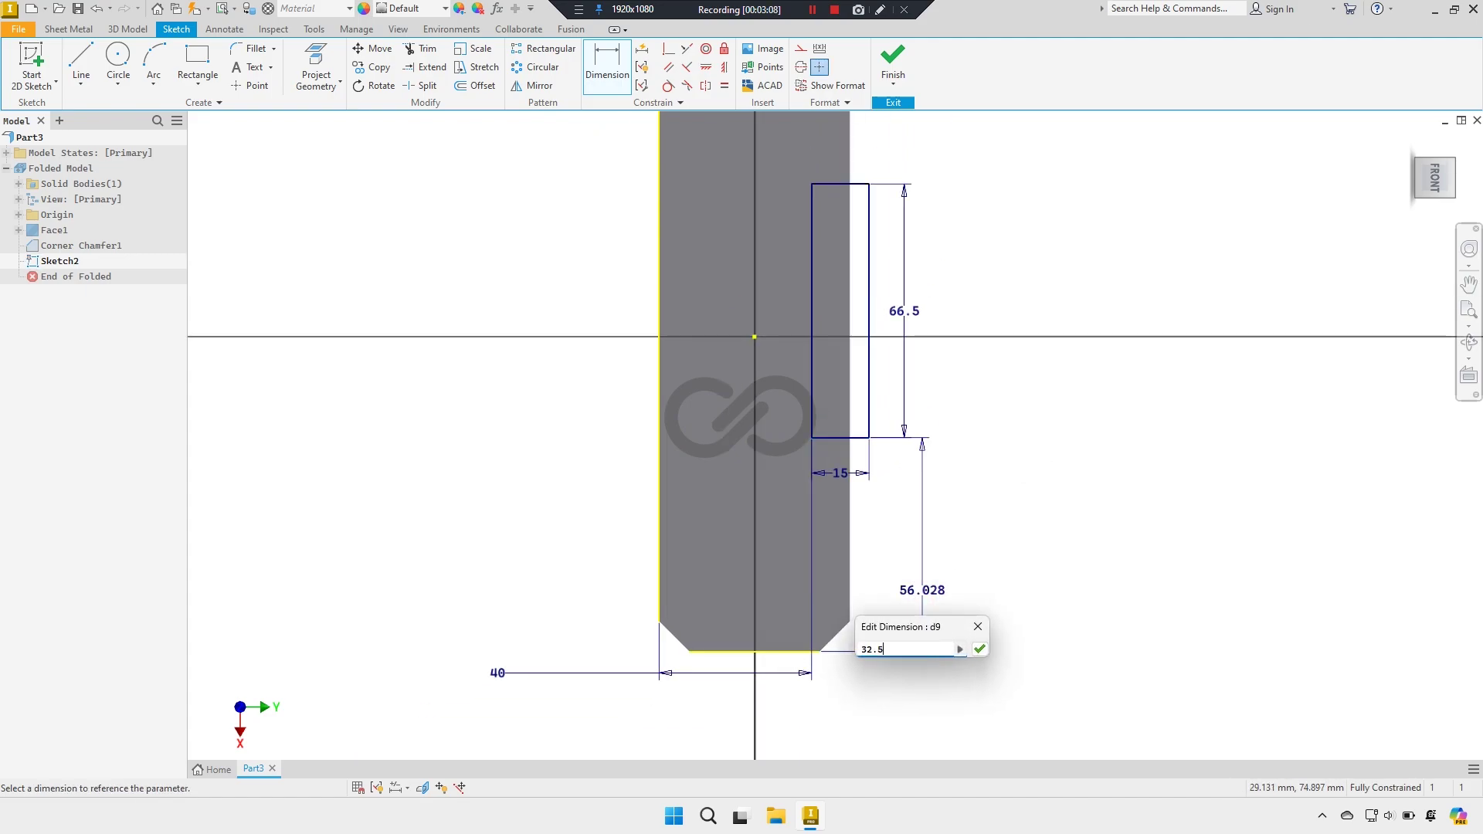
key(Return)
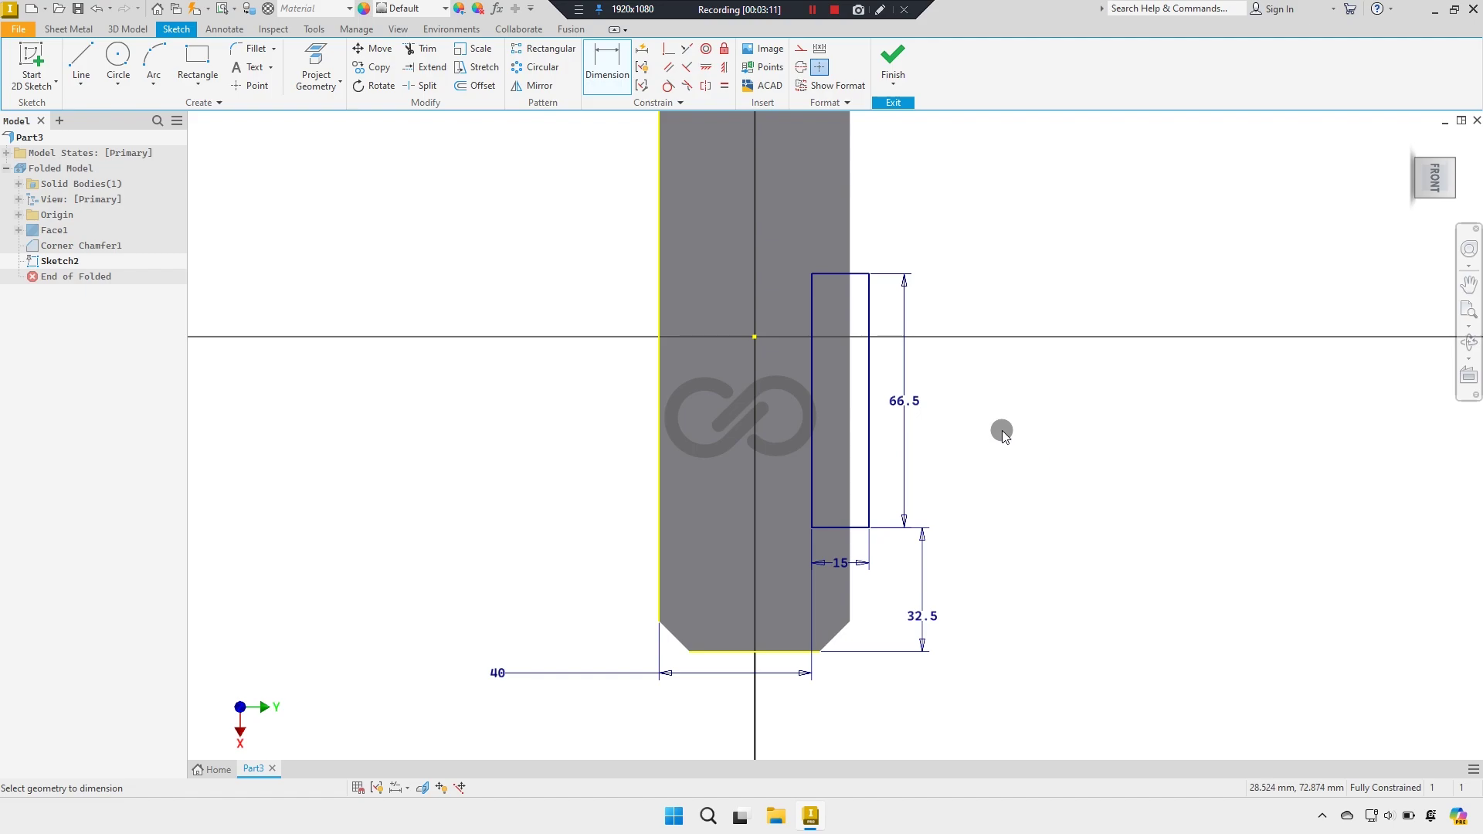
Step: Convert the projected plate edges and the 40 dimension into construction geometry
scroll(735, 288, down, 2)
right_click(618, 325)
key(F2)
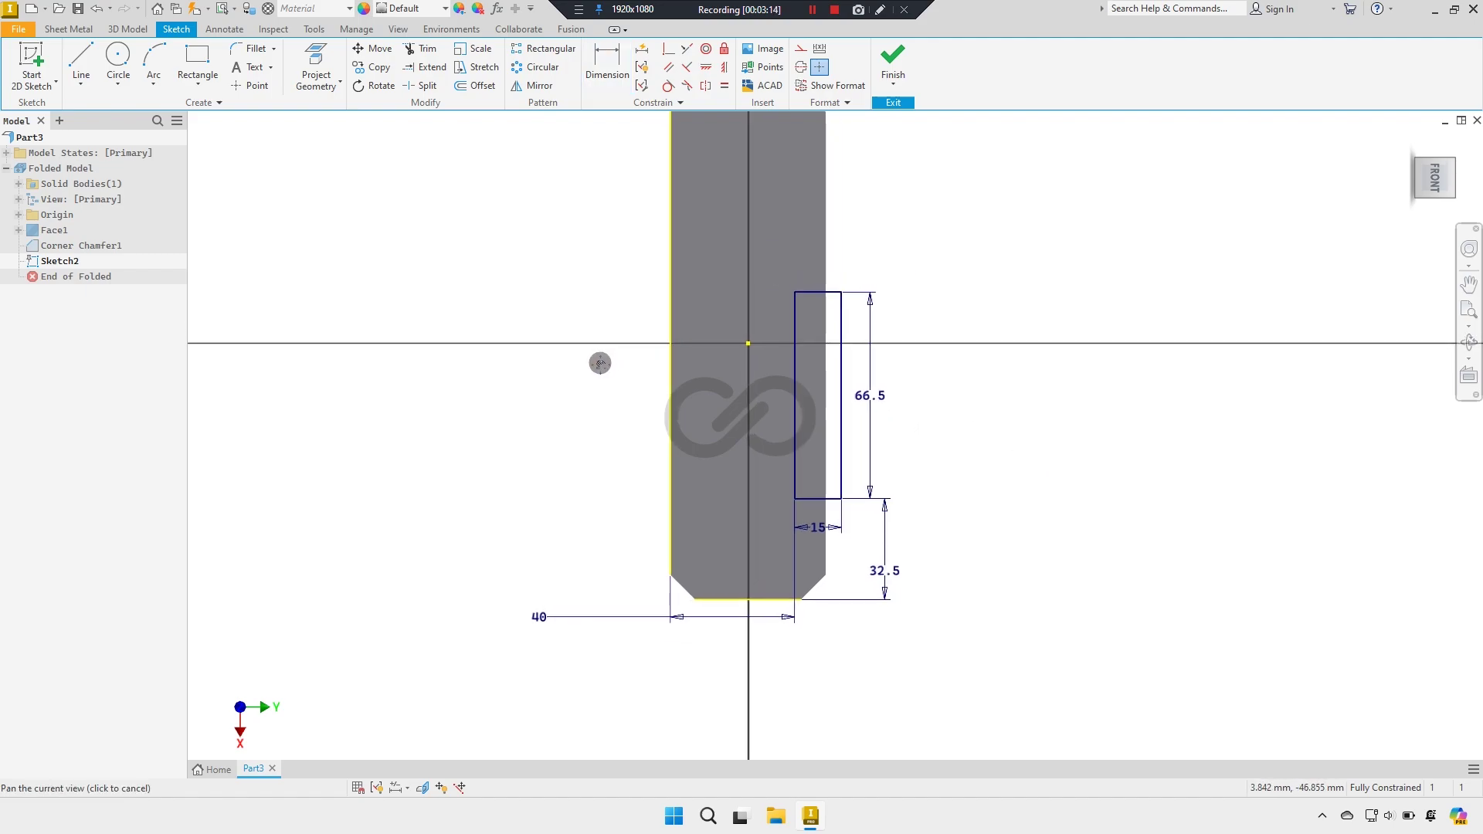
drag(690, 579, 688, 588)
drag(670, 536, 583, 264)
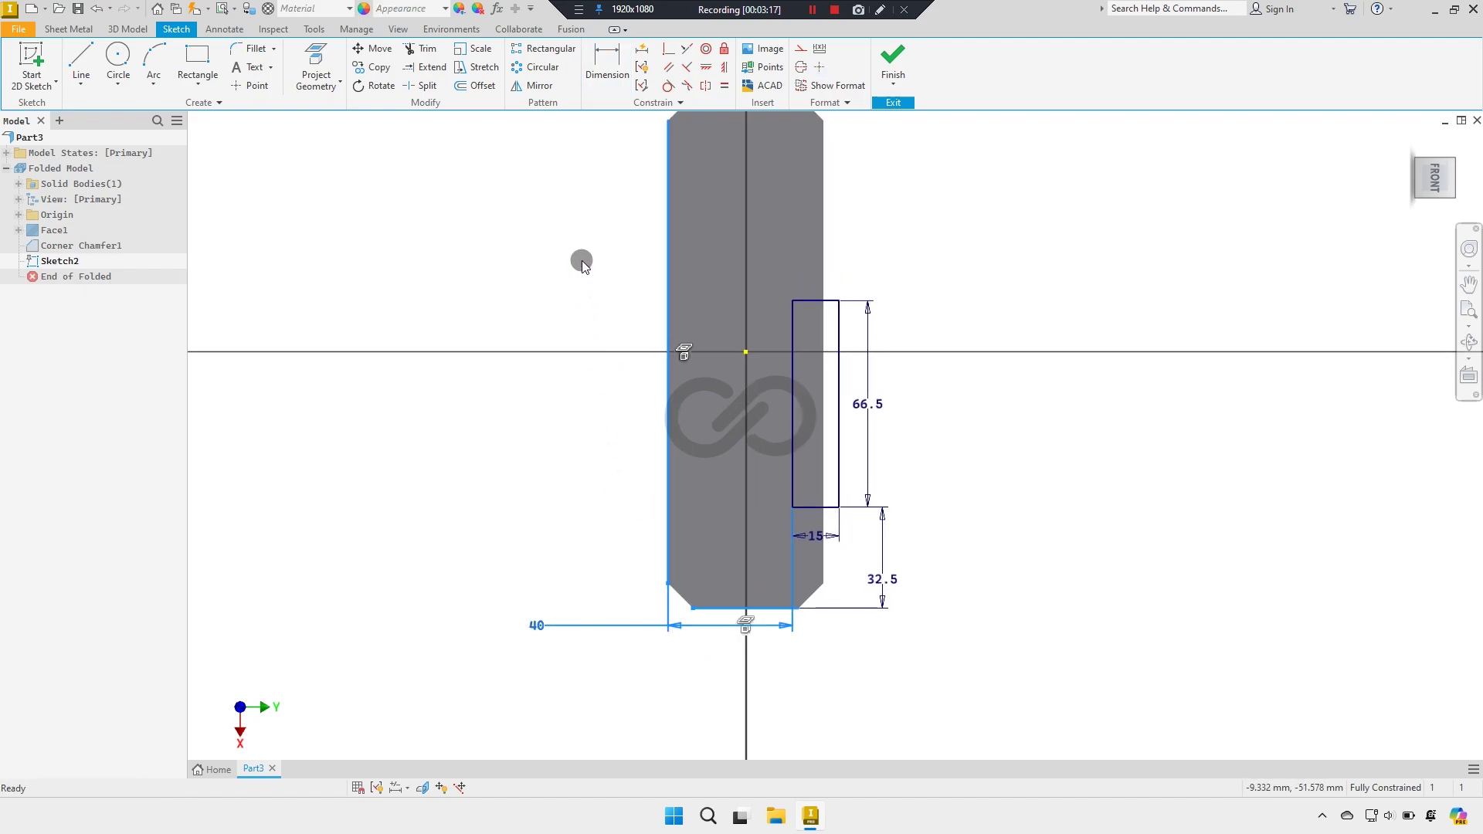
click(800, 50)
scroll(894, 285, up, 1)
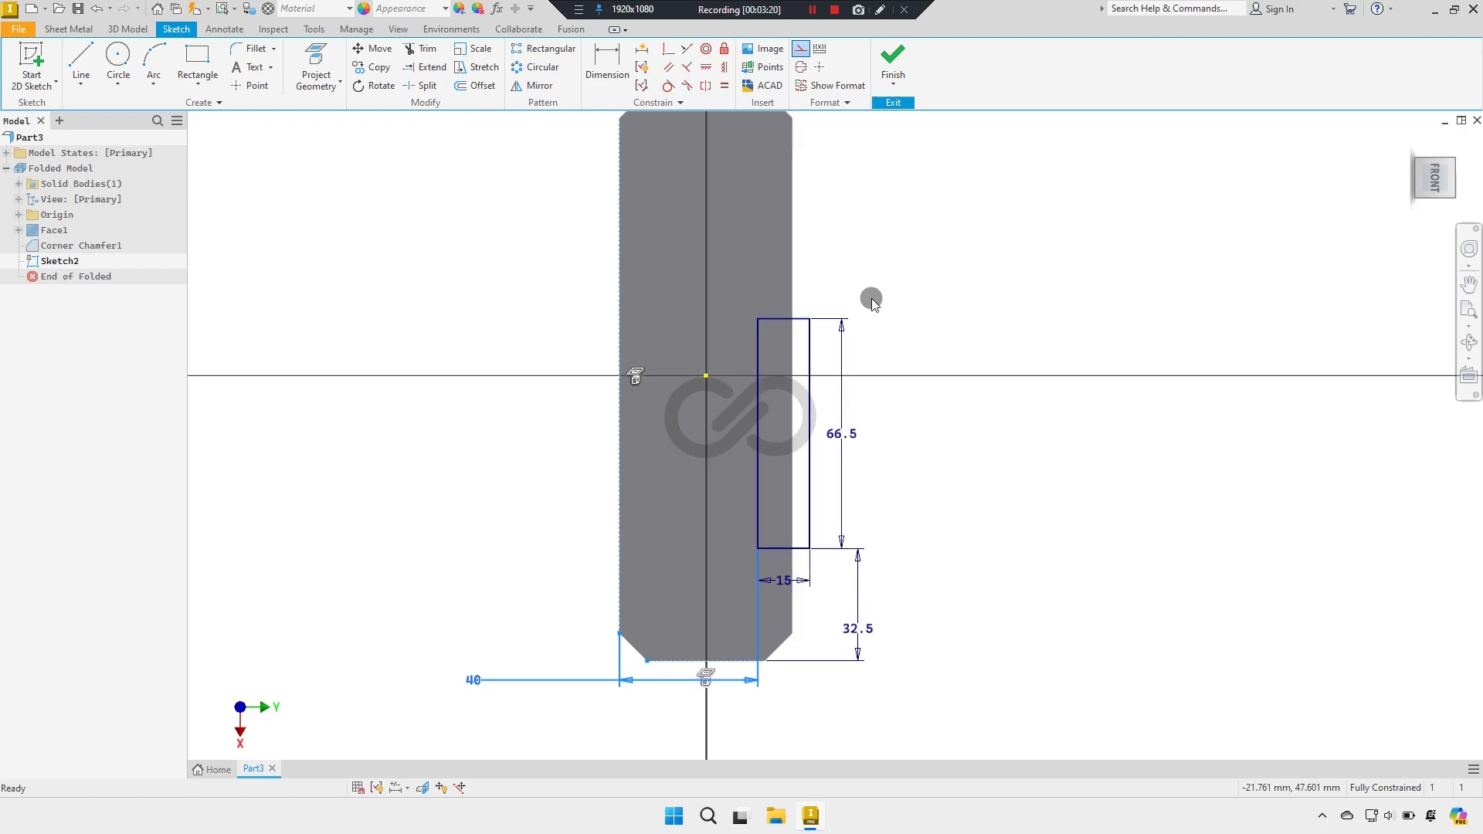
Step: Finish Sketch2 and cut the notch rectangle through the plate thickness
click(896, 58)
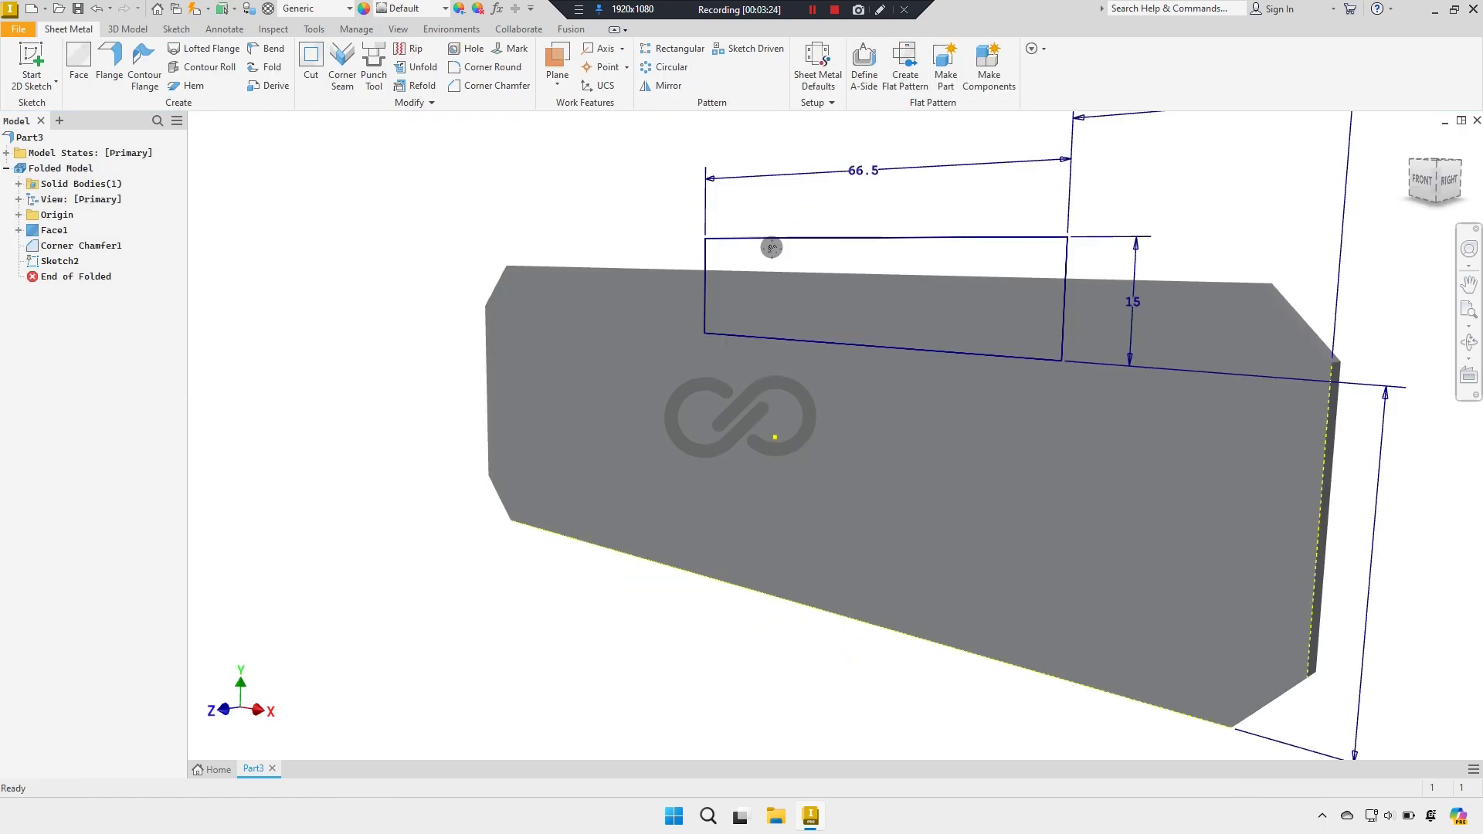
click(311, 62)
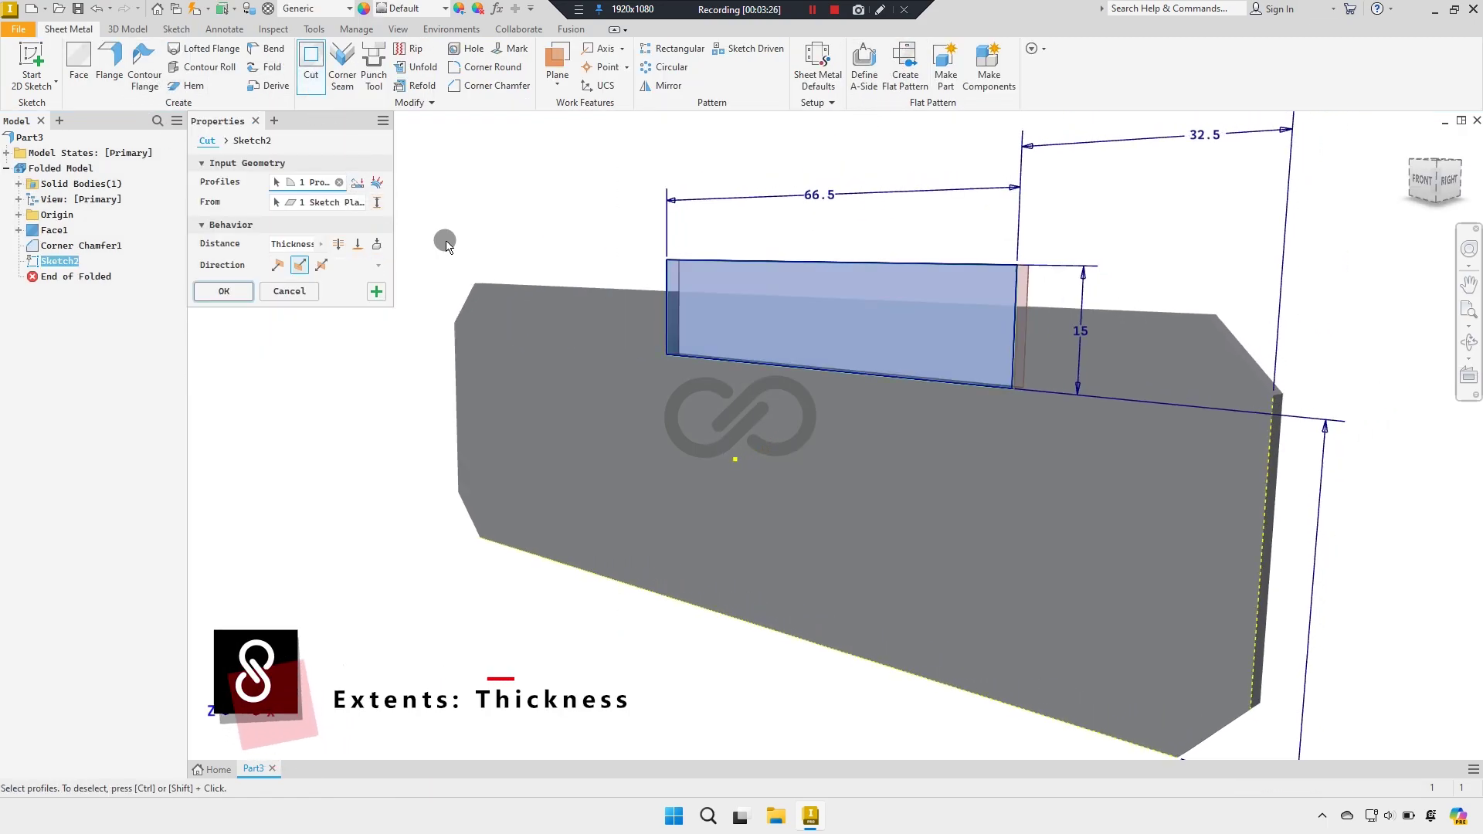
click(224, 291)
click(611, 352)
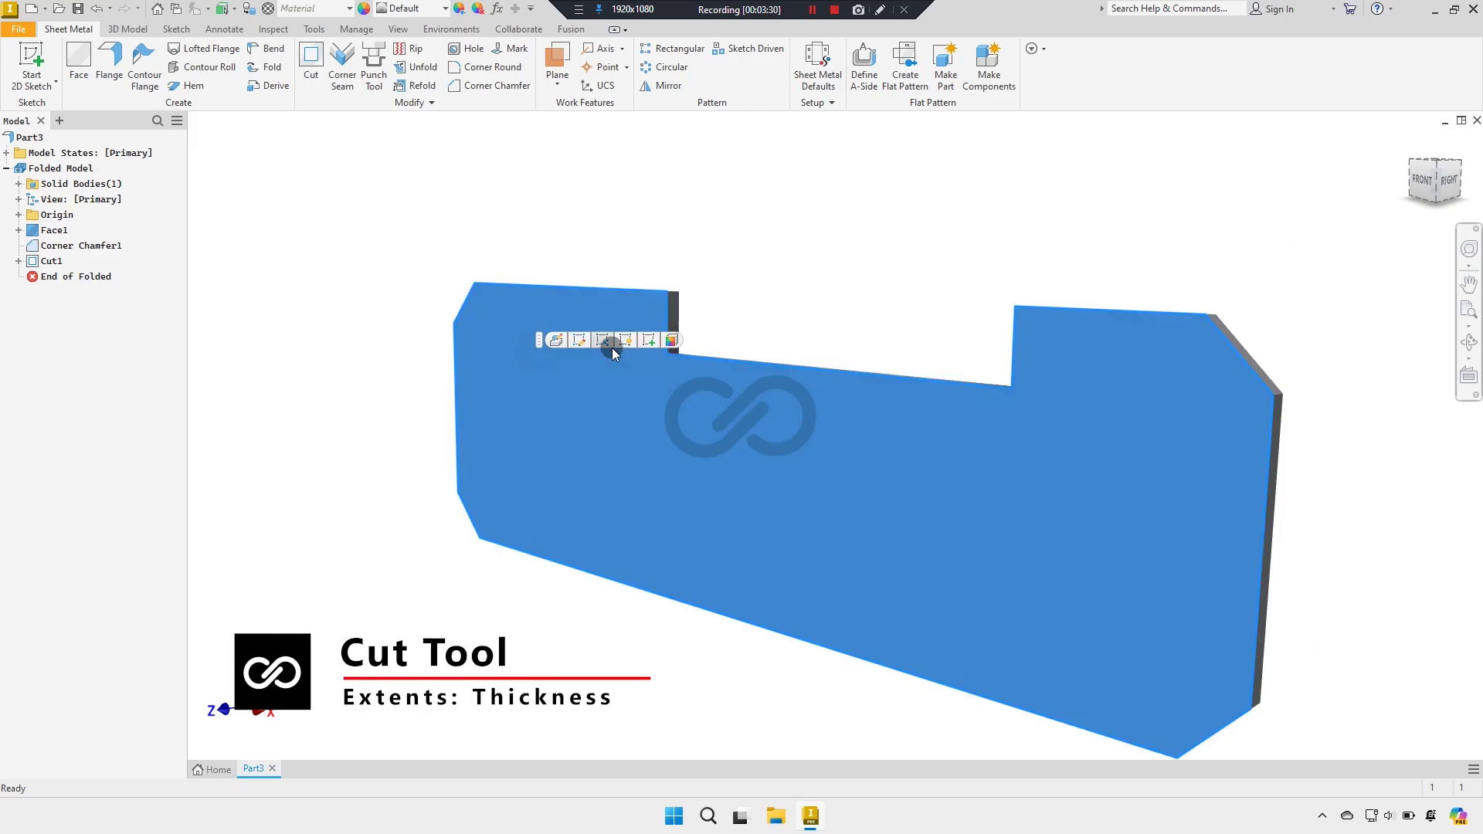
click(646, 342)
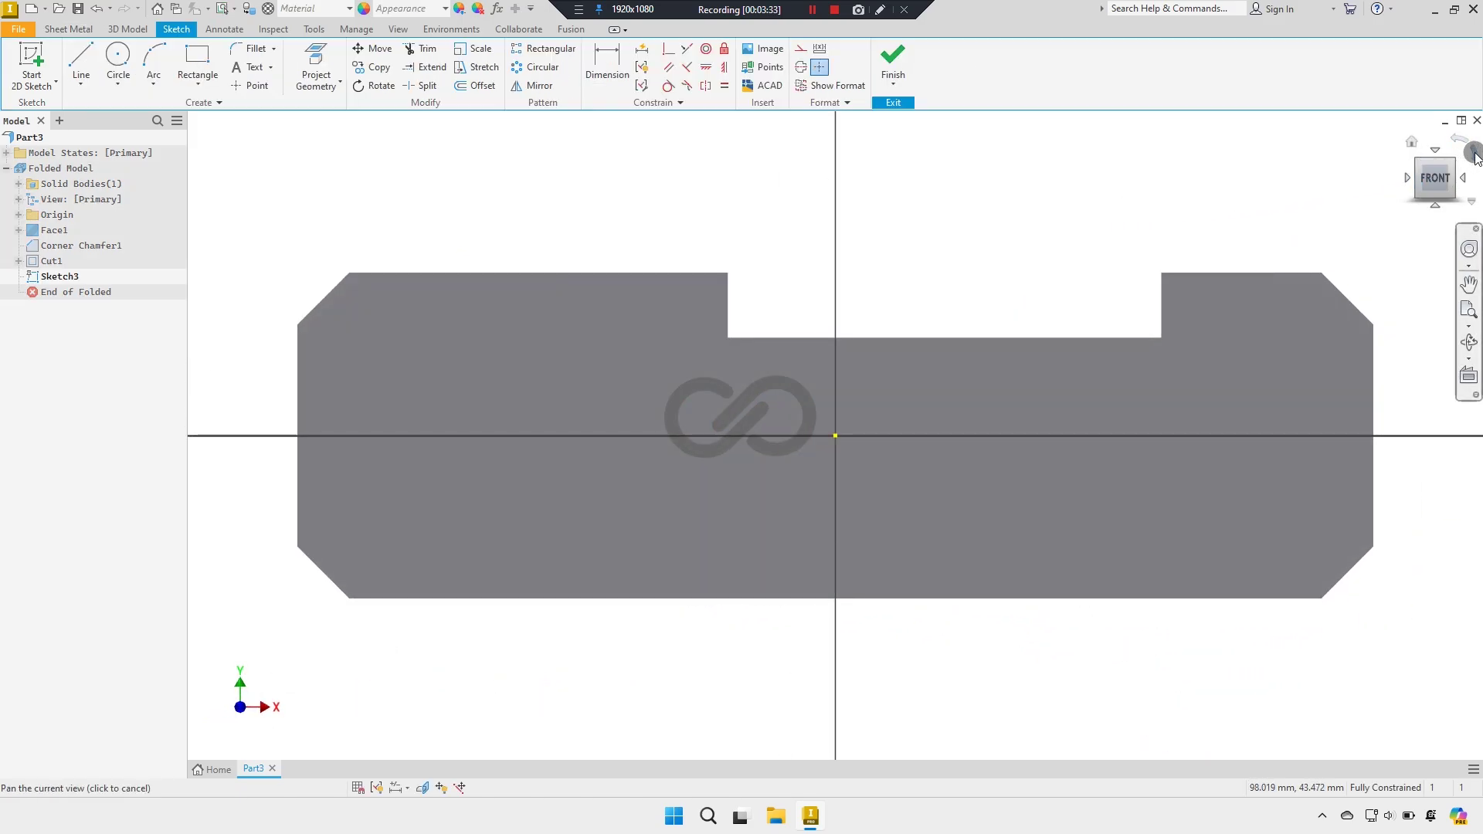
Step: Draw a 13 mm circle near the plate's lower-left corner
click(1474, 151)
click(1435, 177)
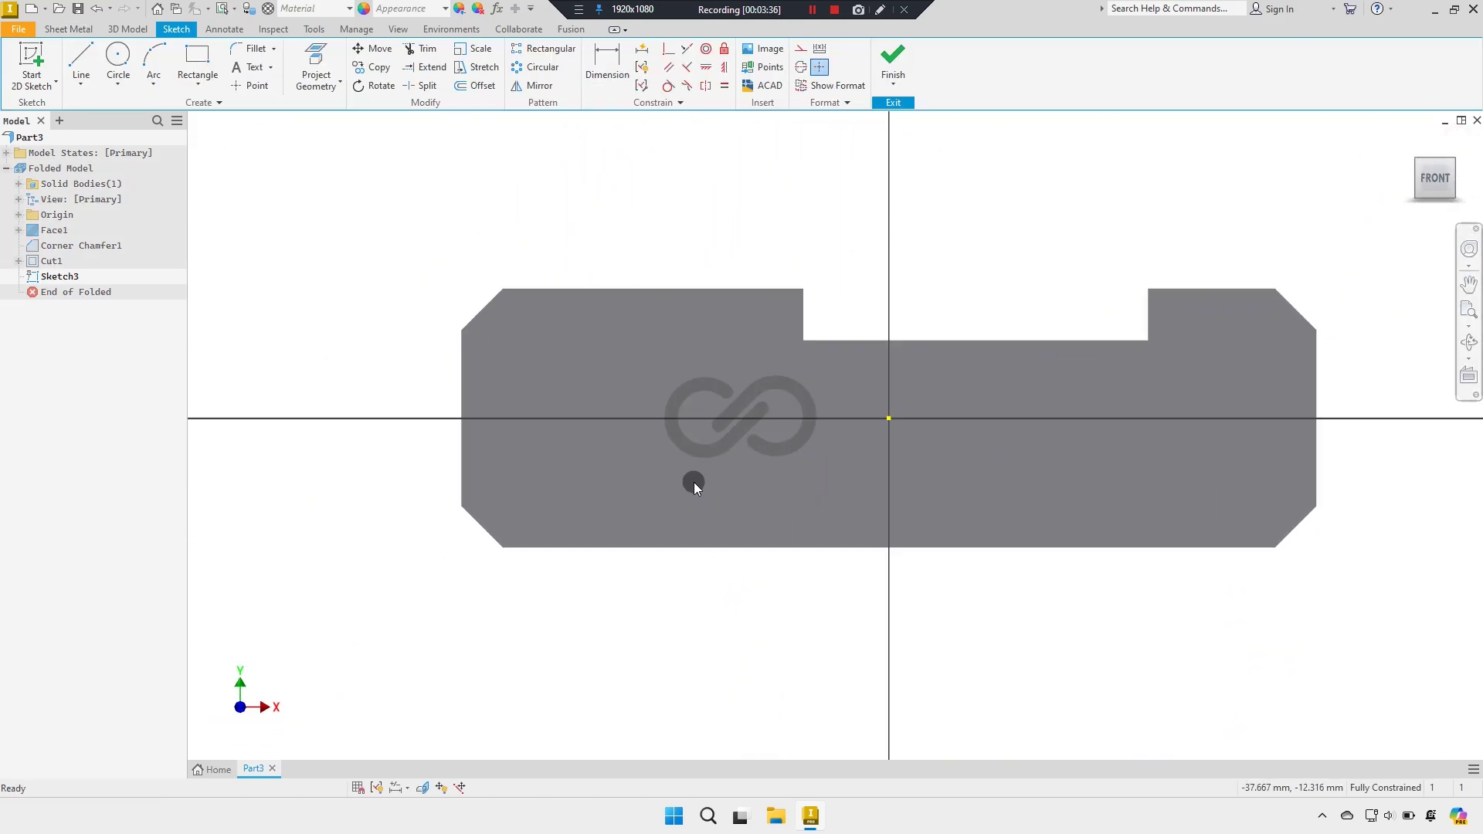
scroll(694, 482, up, 1)
click(118, 60)
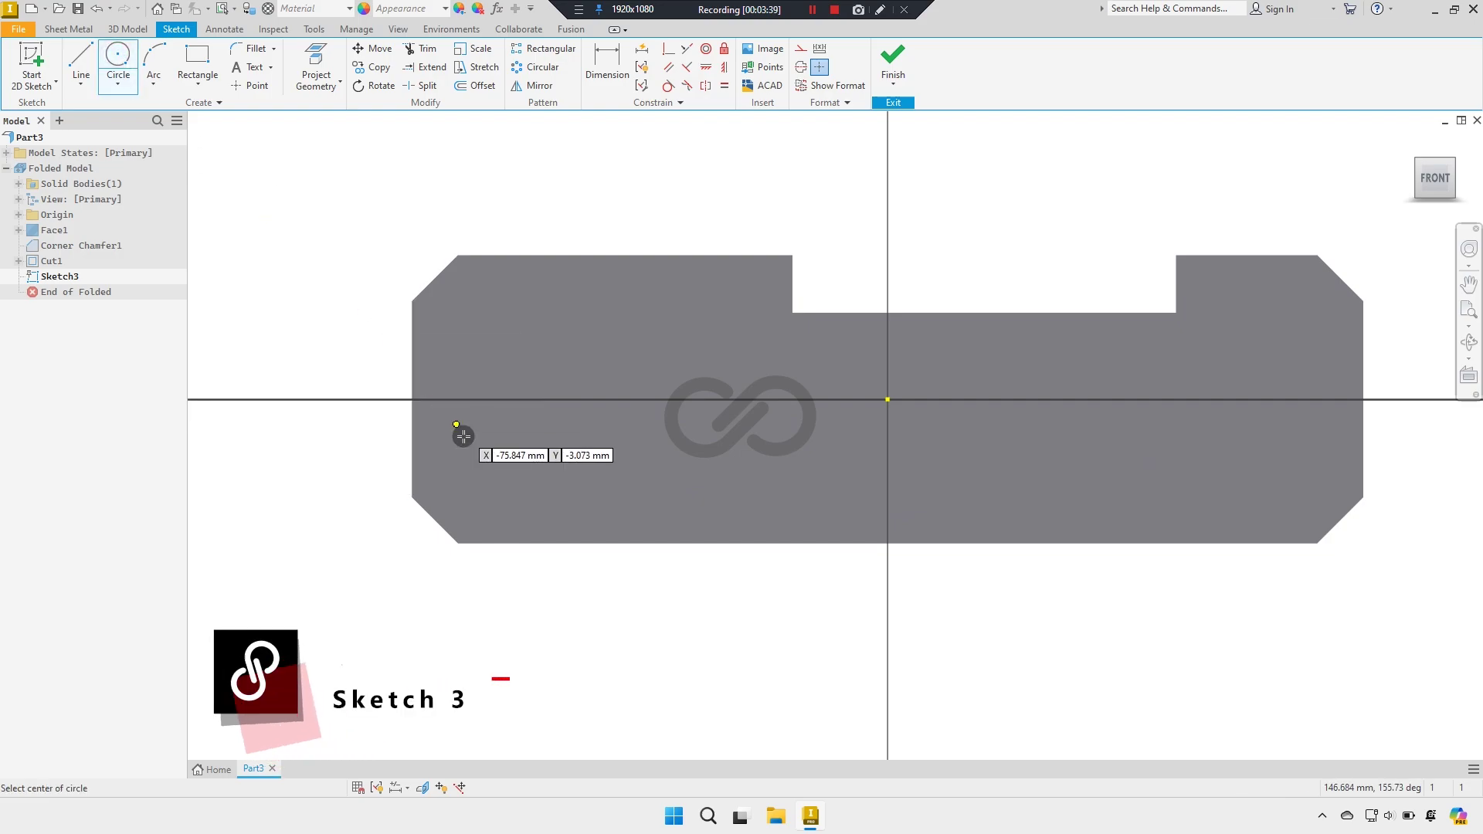
click(508, 474)
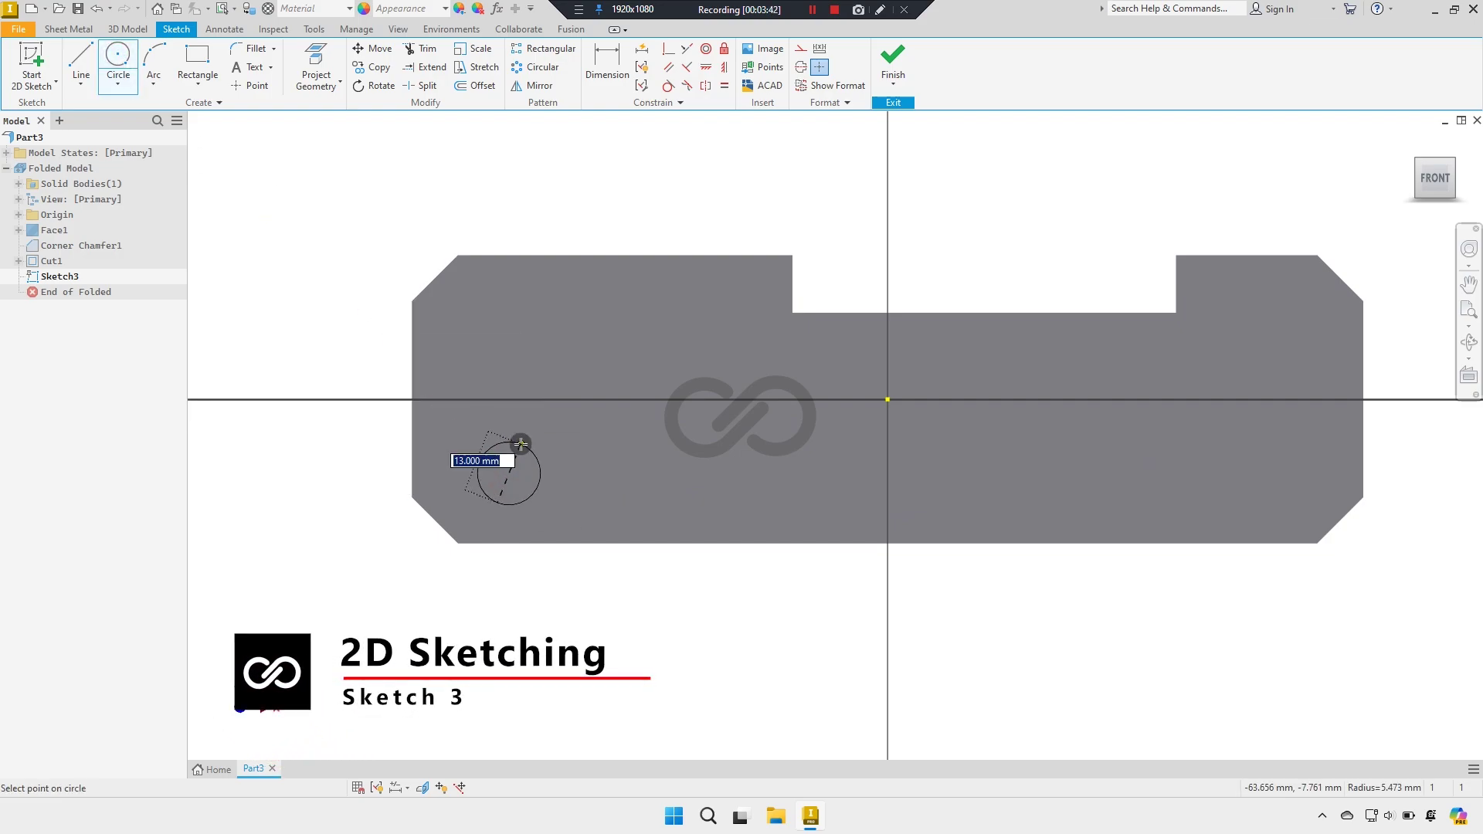
key(Return)
right_click(680, 467)
click(680, 418)
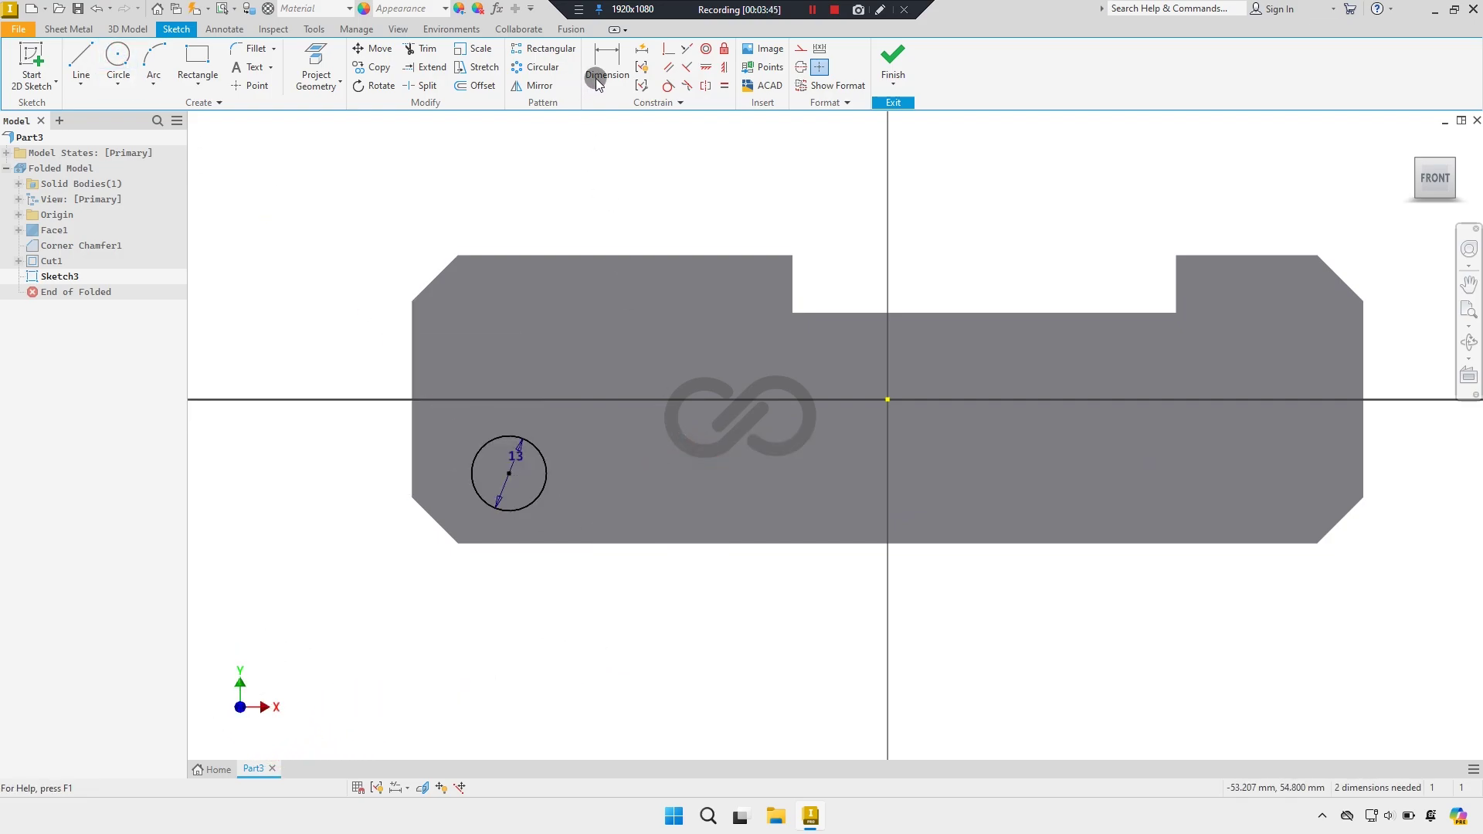
Step: Dimension the circle centre 20 mm from the bottom and left edges, making those edges construction
click(596, 77)
click(508, 476)
click(513, 543)
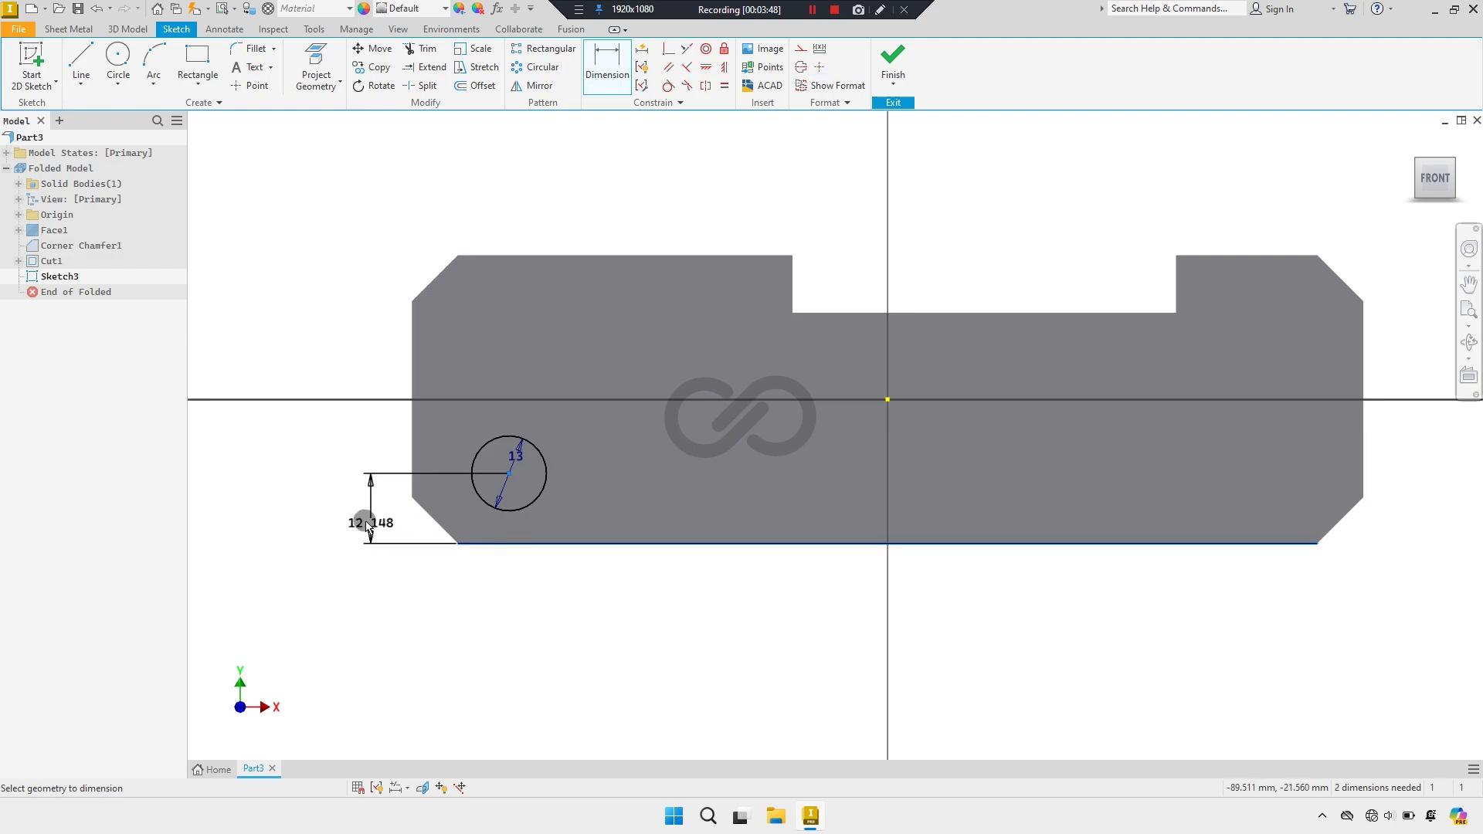
click(321, 415)
text(20)
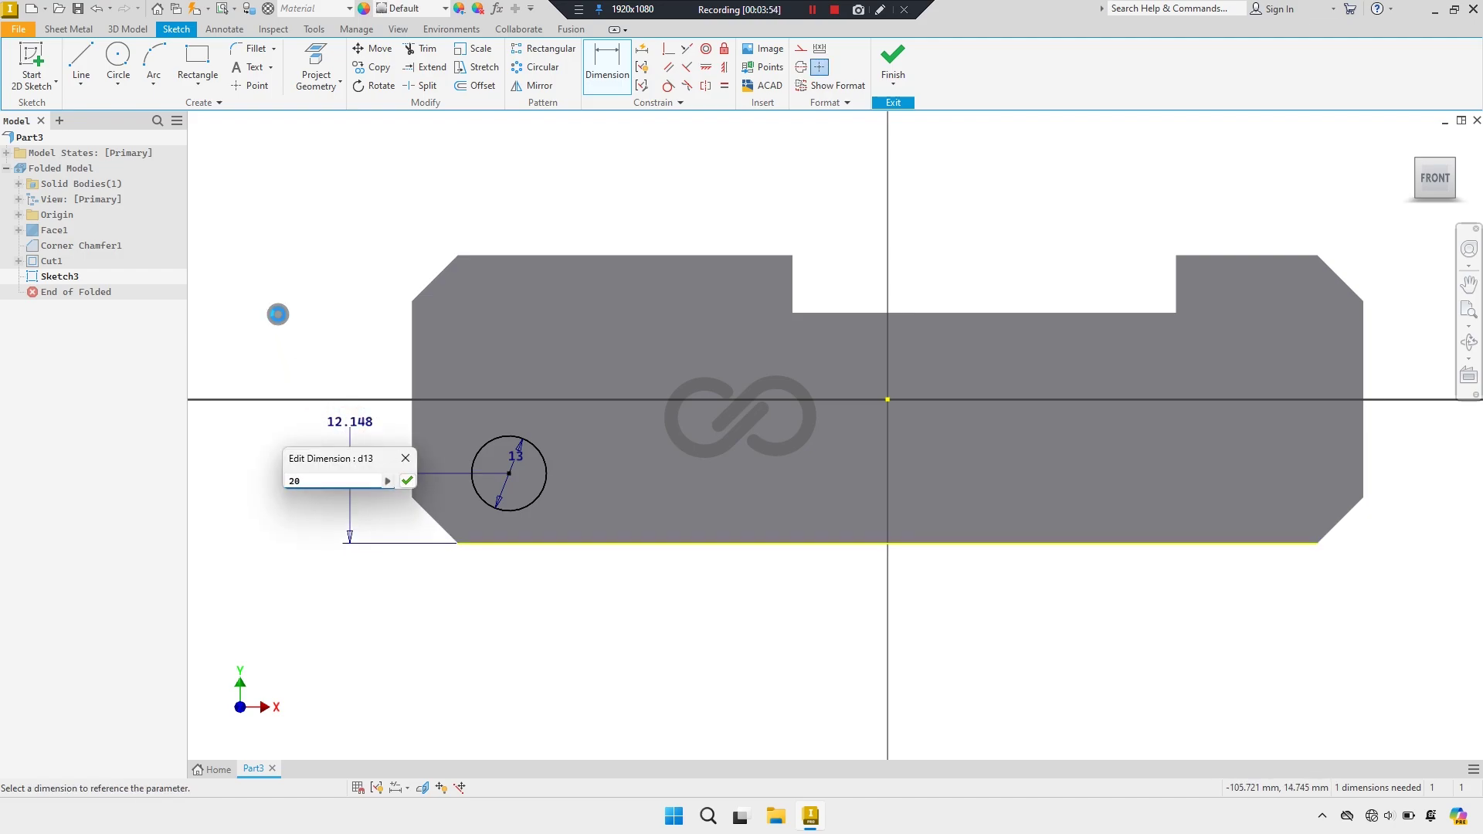
click(278, 313)
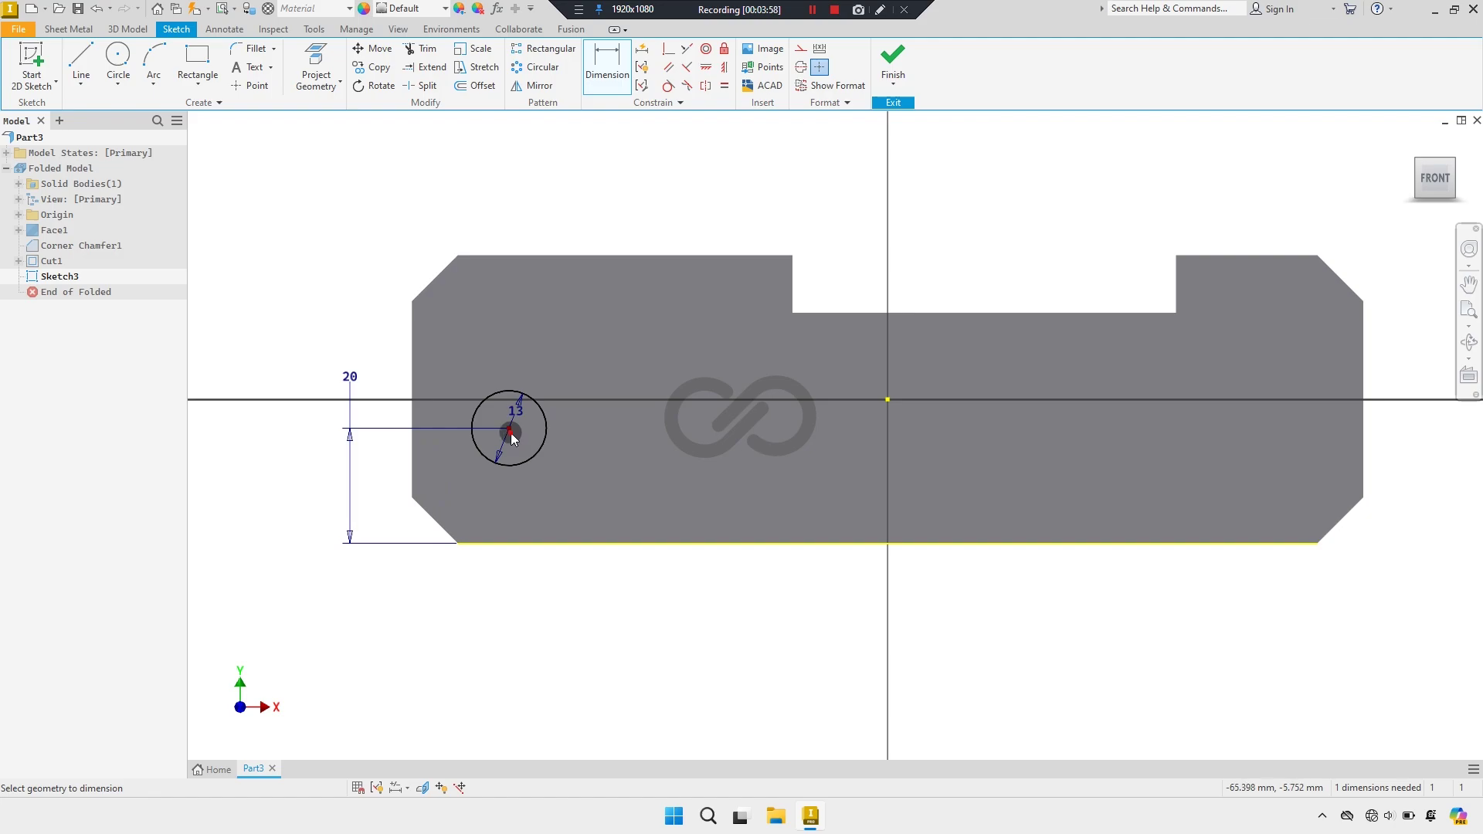
click(206, 545)
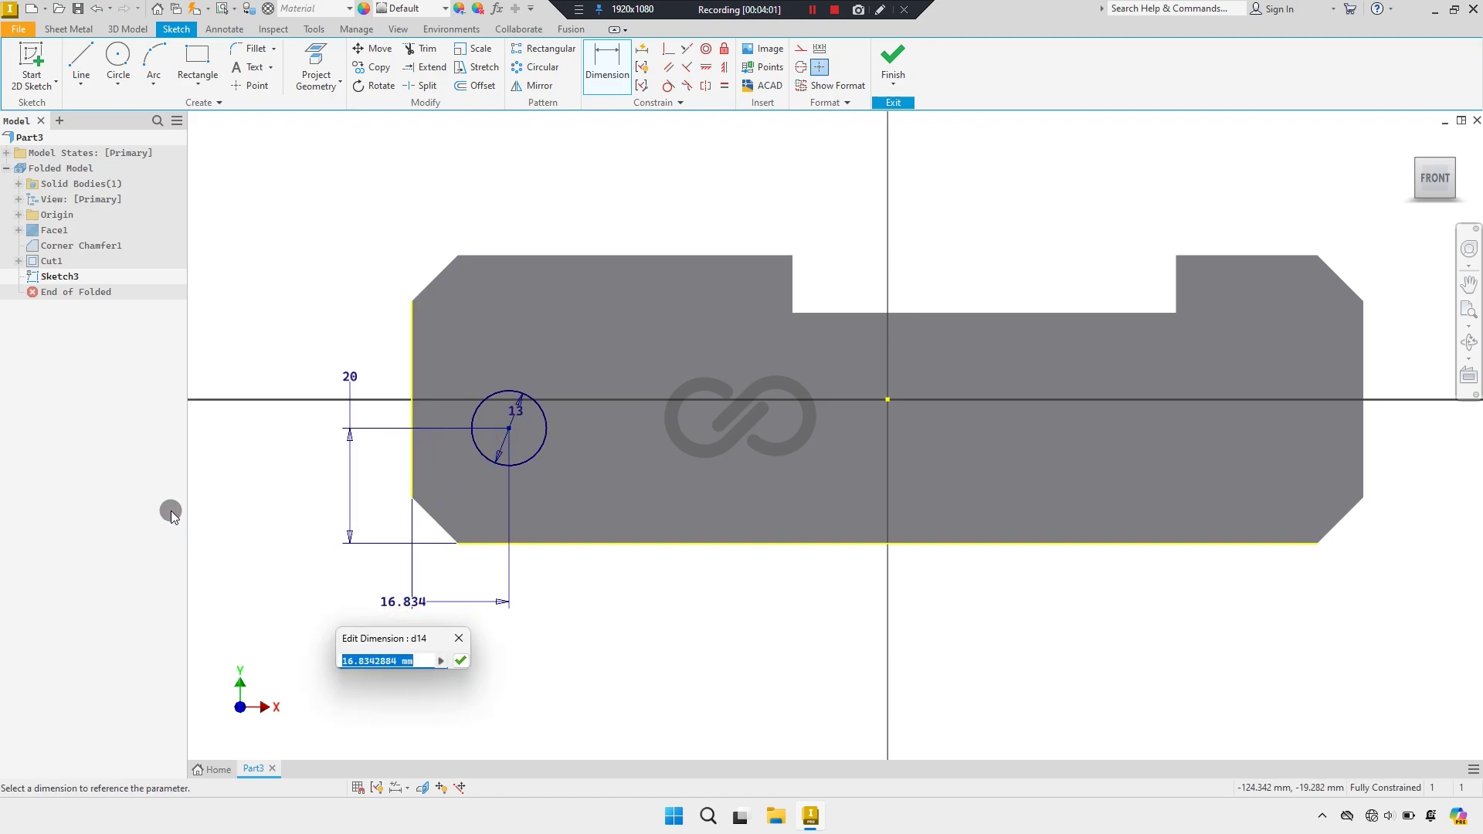
text(20)
click(172, 516)
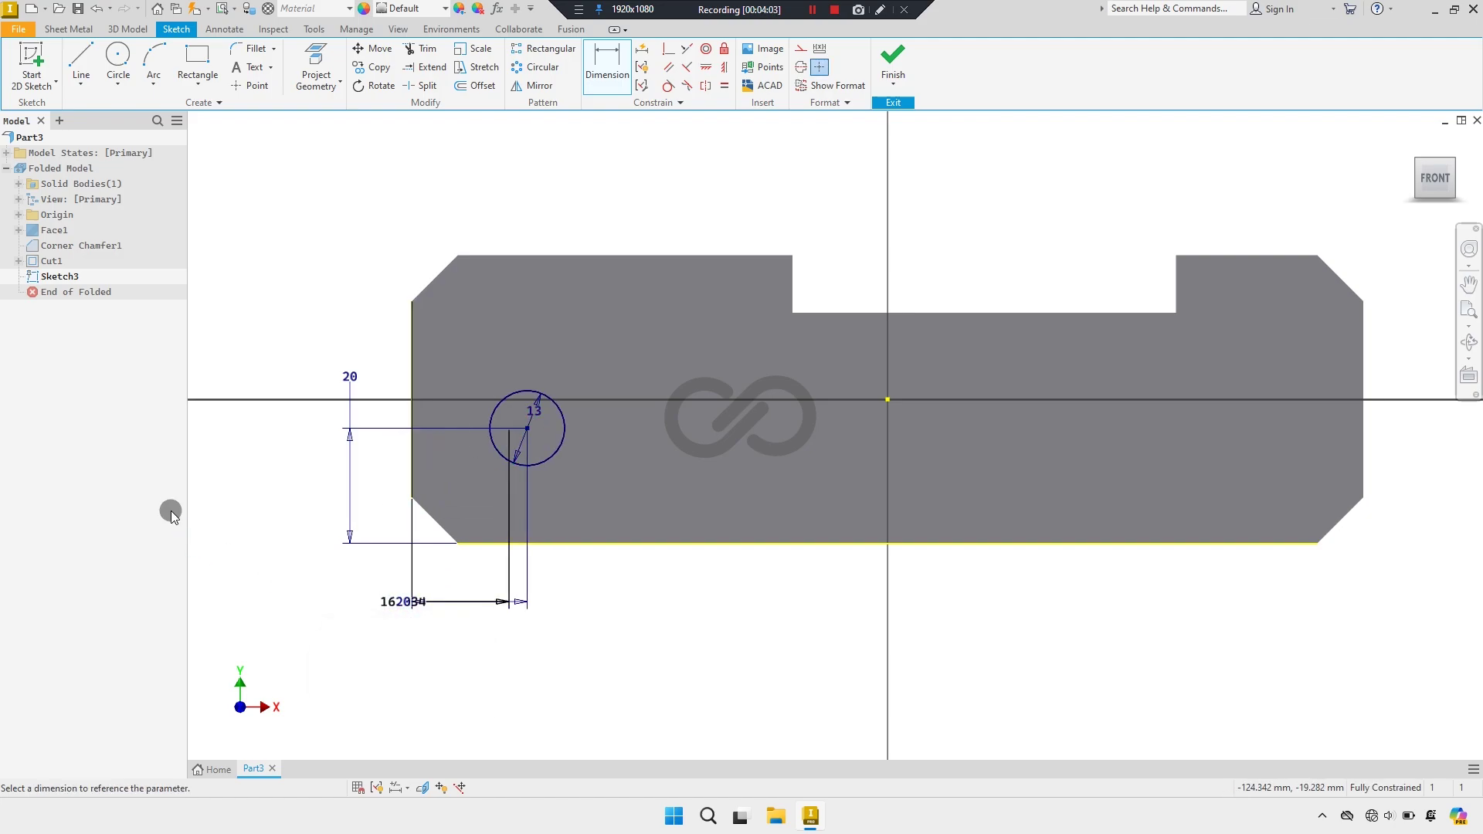
right_click(227, 492)
key(Escape)
drag(483, 576, 363, 432)
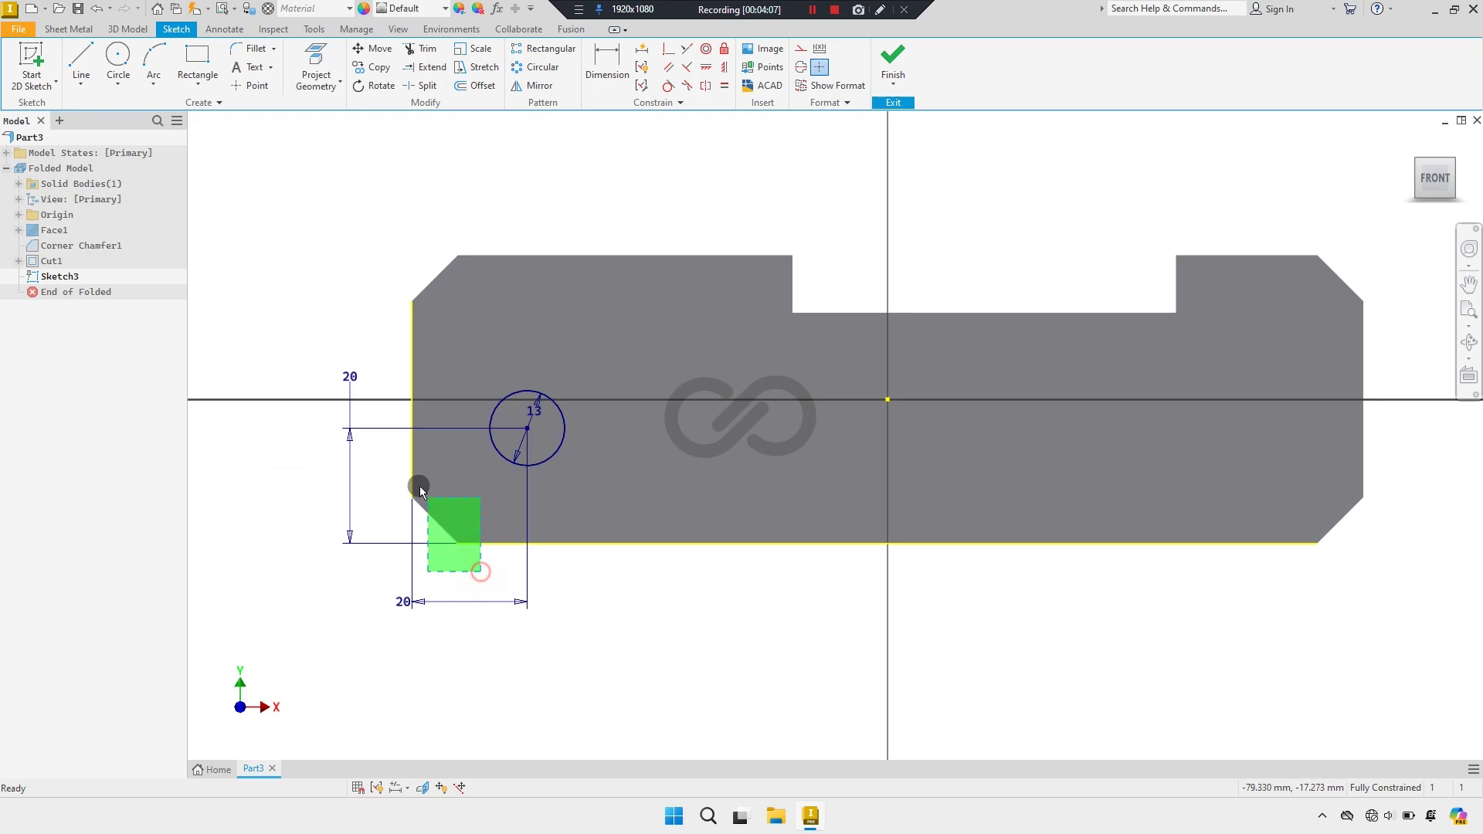
click(798, 49)
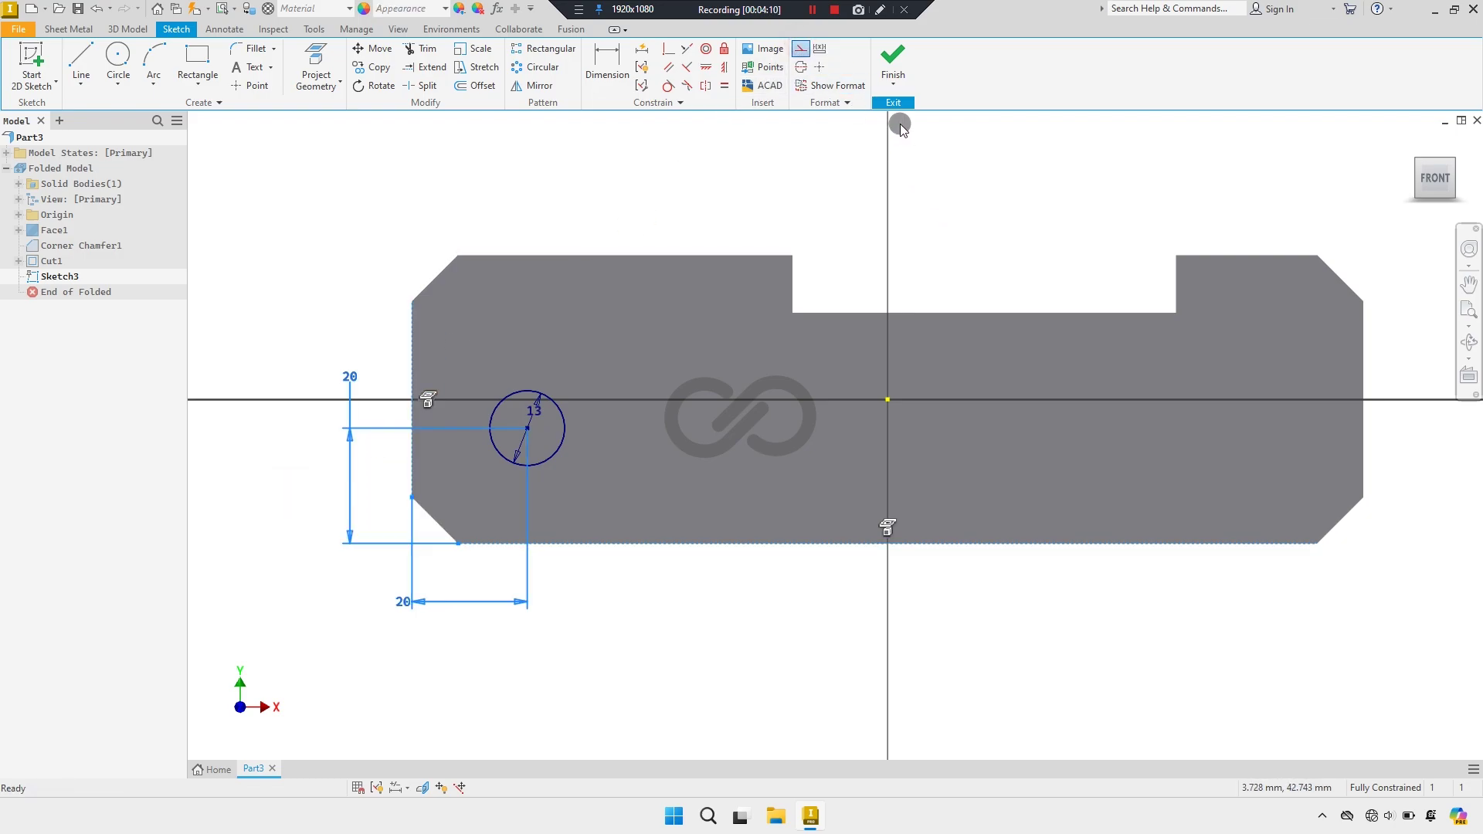
Step: Finish the sketch and cut the 13 mm hole through the plate as Cut2
click(892, 58)
shift+middle_drag(742, 332, 807, 328)
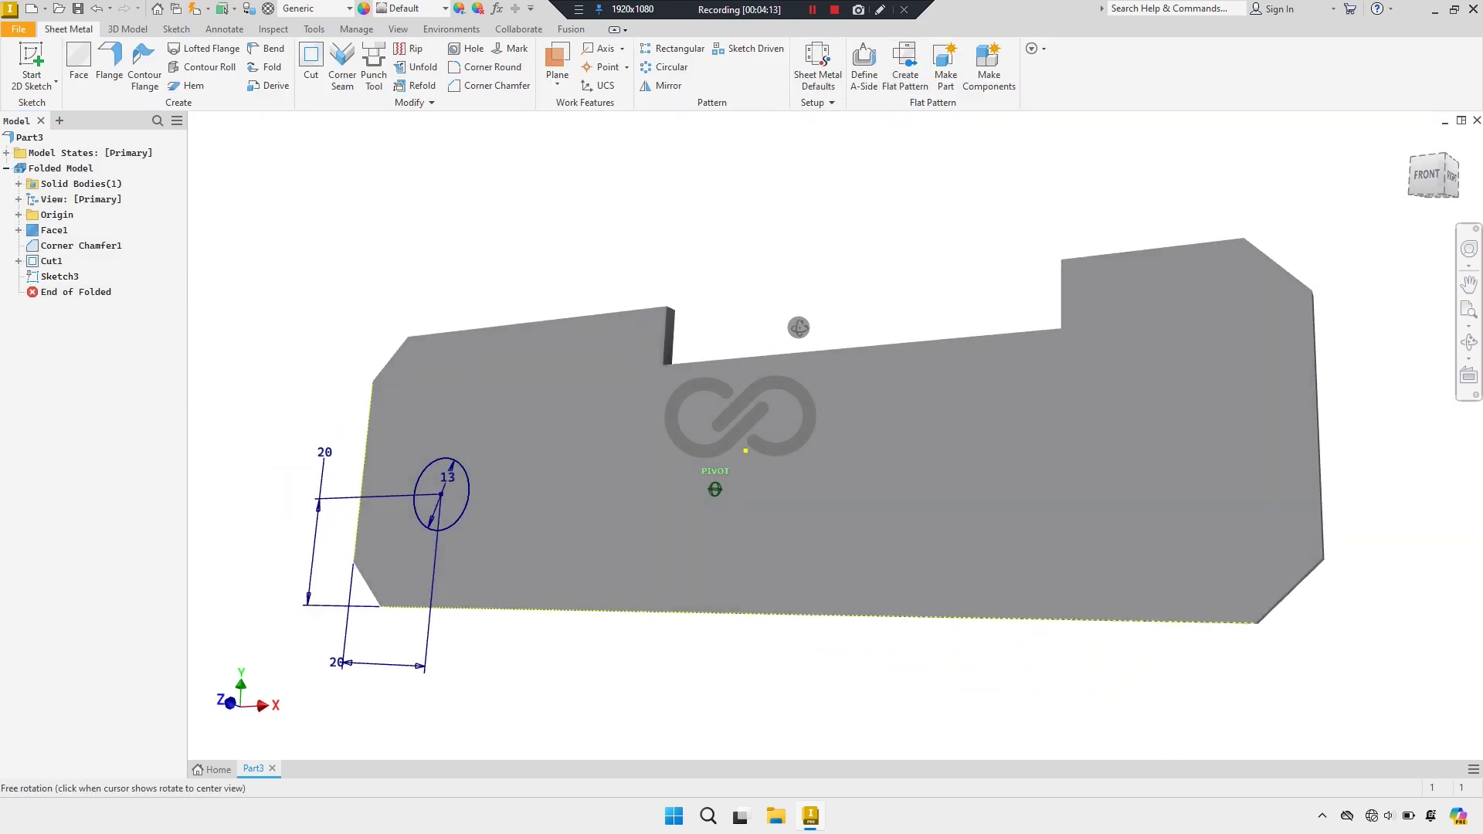
scroll(806, 327, up, 3)
click(311, 65)
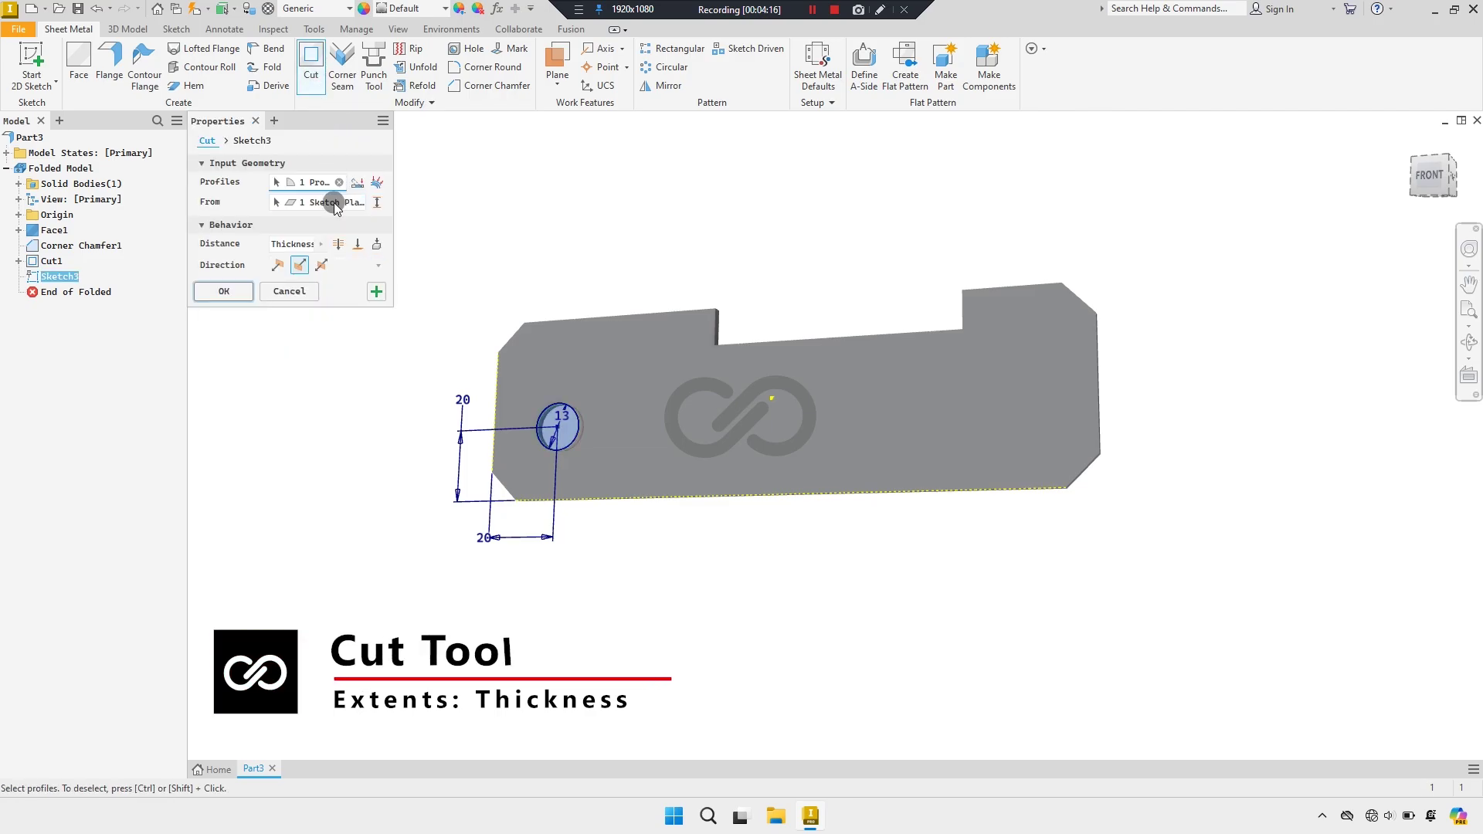
click(224, 292)
shift+middle_drag(707, 447, 730, 446)
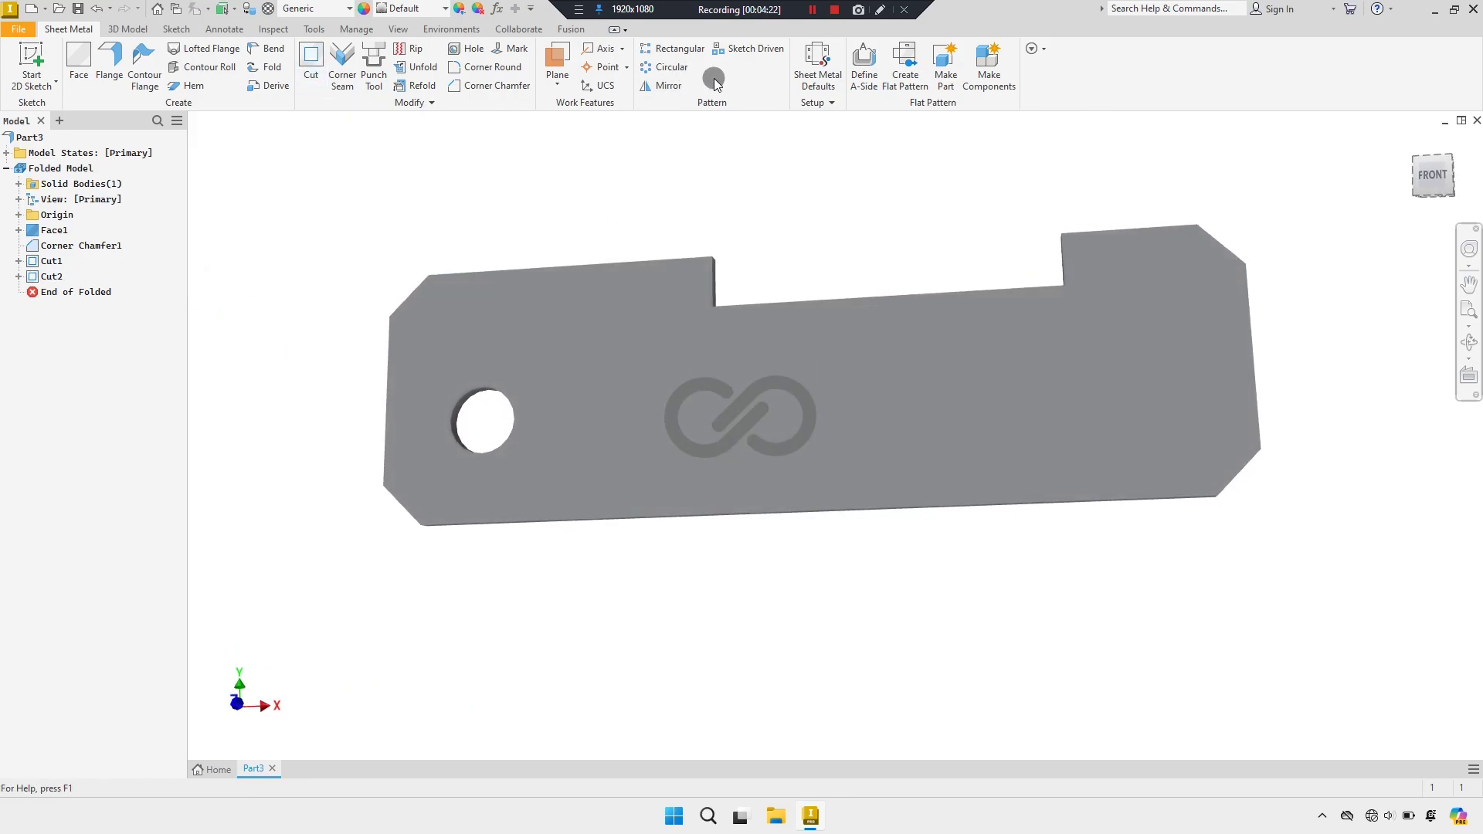
Step: Mirror Cut2 across the YZ Plane to the plate's opposite end
click(662, 88)
click(51, 277)
click(240, 181)
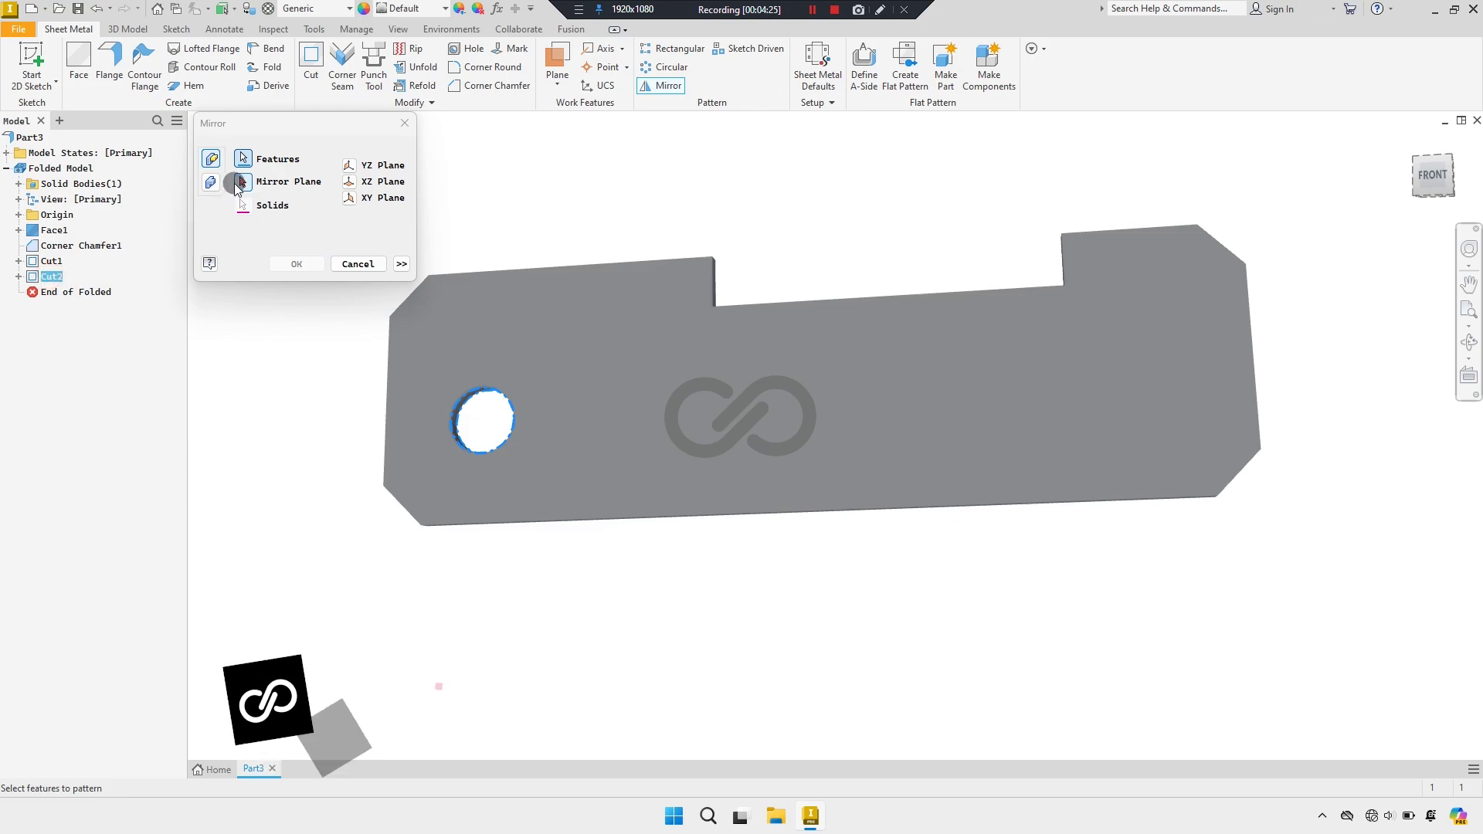
click(349, 166)
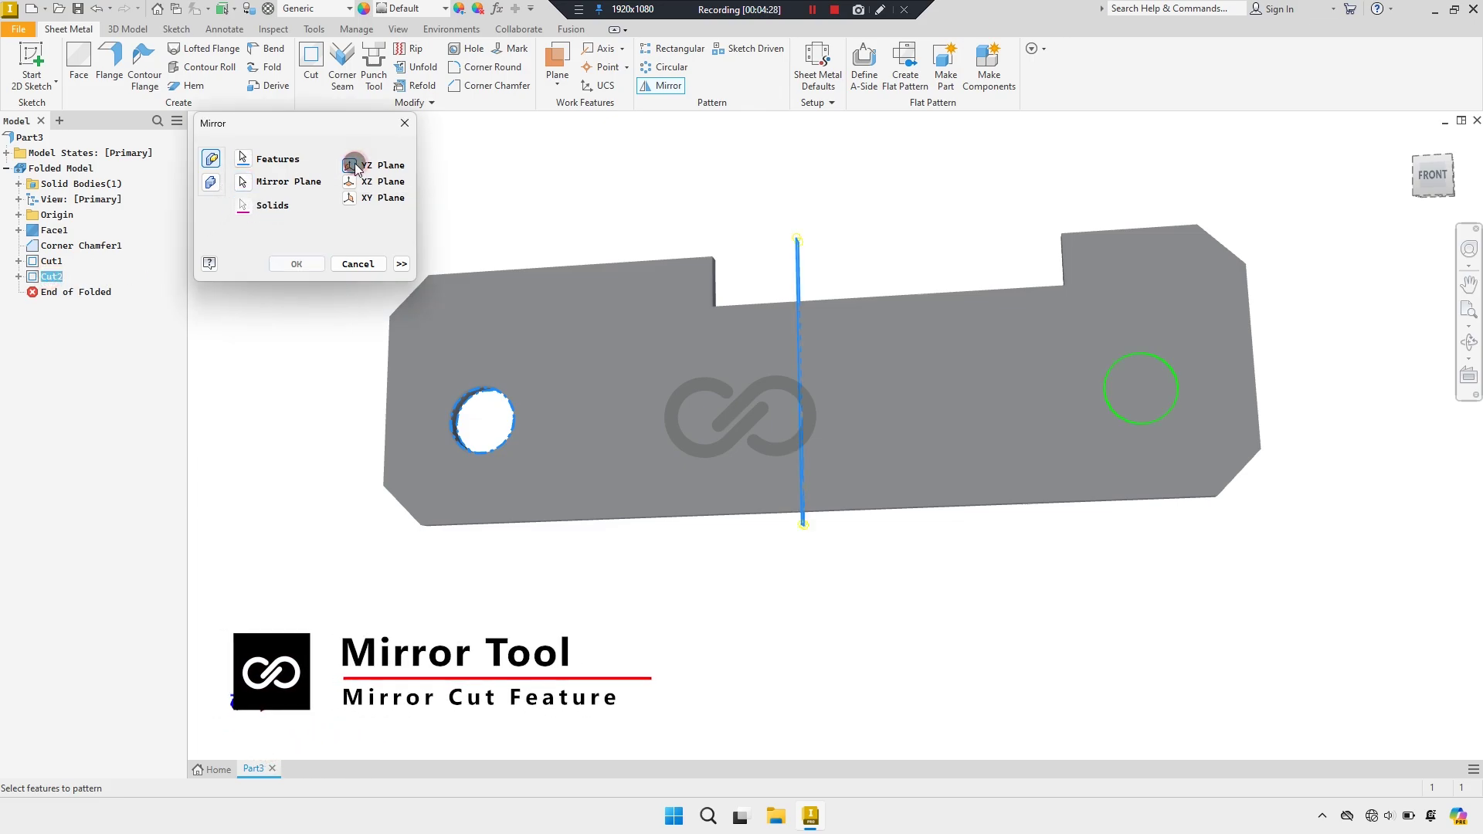
mouse_move(392, 450)
shift+middle_down()
mouse_move(612, 523)
mouse_move(614, 552)
mouse_move(255, 517)
shift+middle_up()
Step: Complete the mirror and pick the plate's long top edge for a hem
click(292, 265)
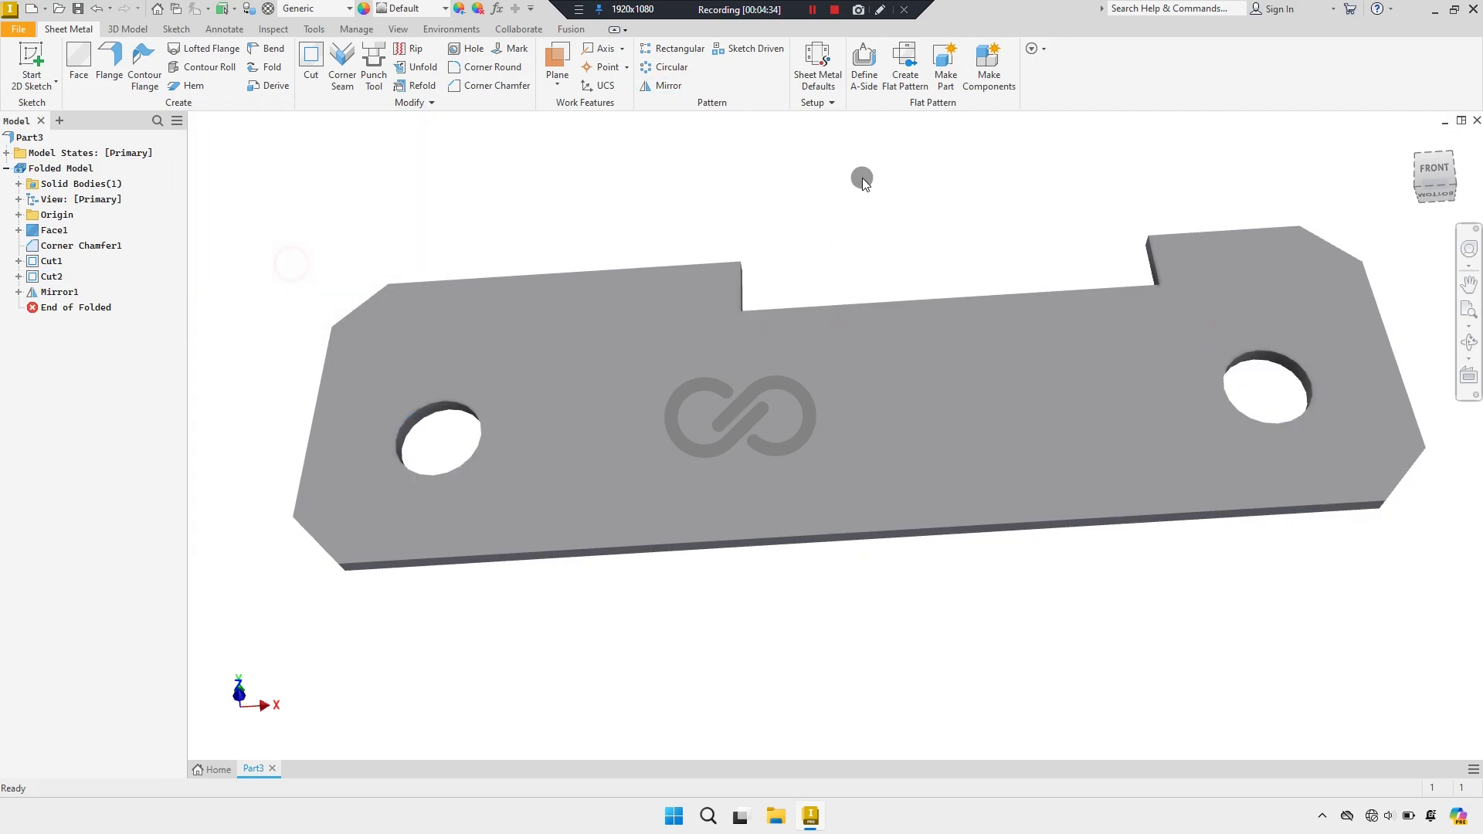
click(1407, 177)
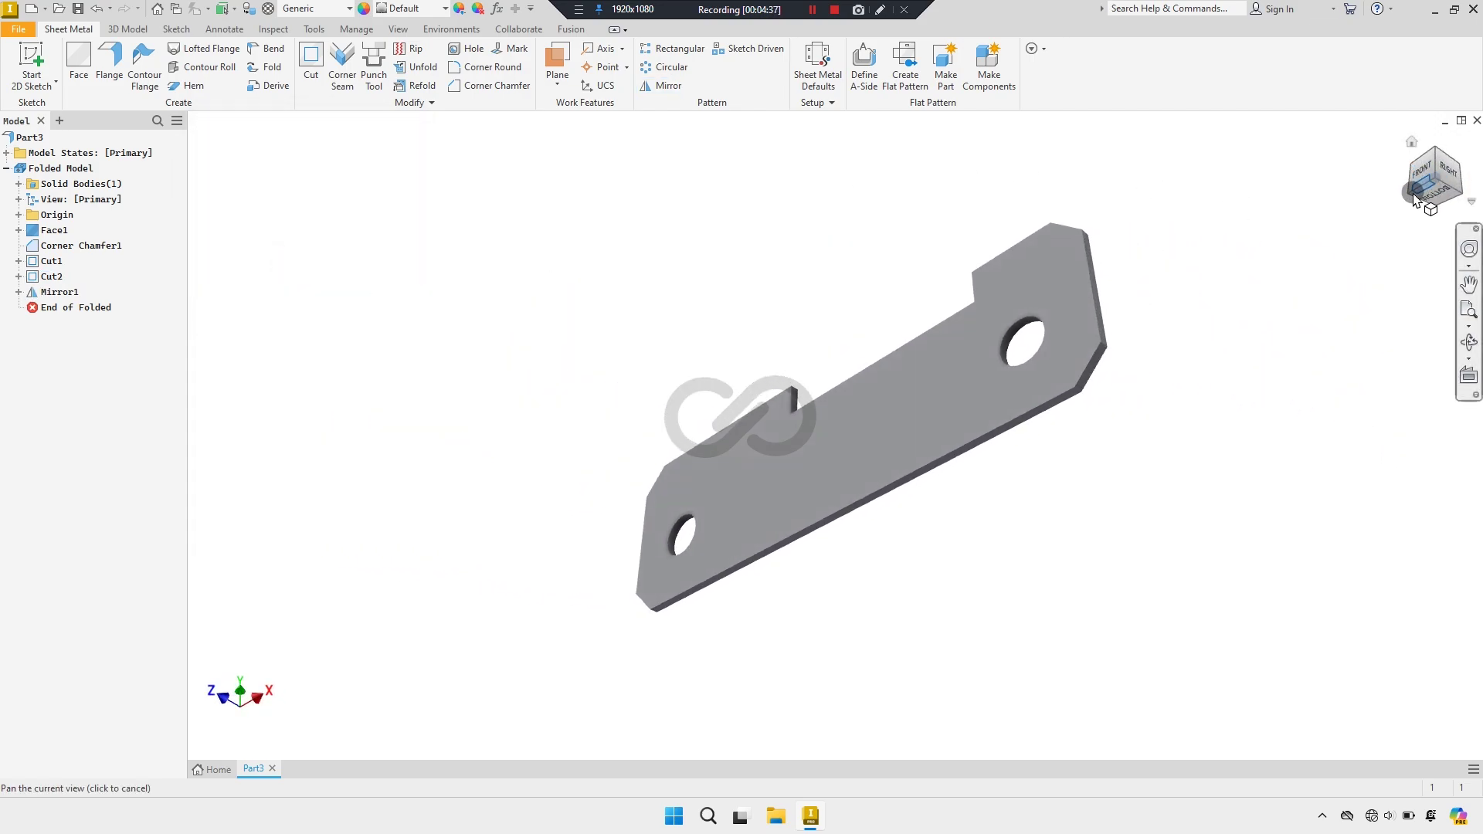
mouse_move(1414, 199)
mouse_down()
mouse_move(1361, 193)
mouse_move(901, 280)
mouse_move(844, 334)
mouse_up()
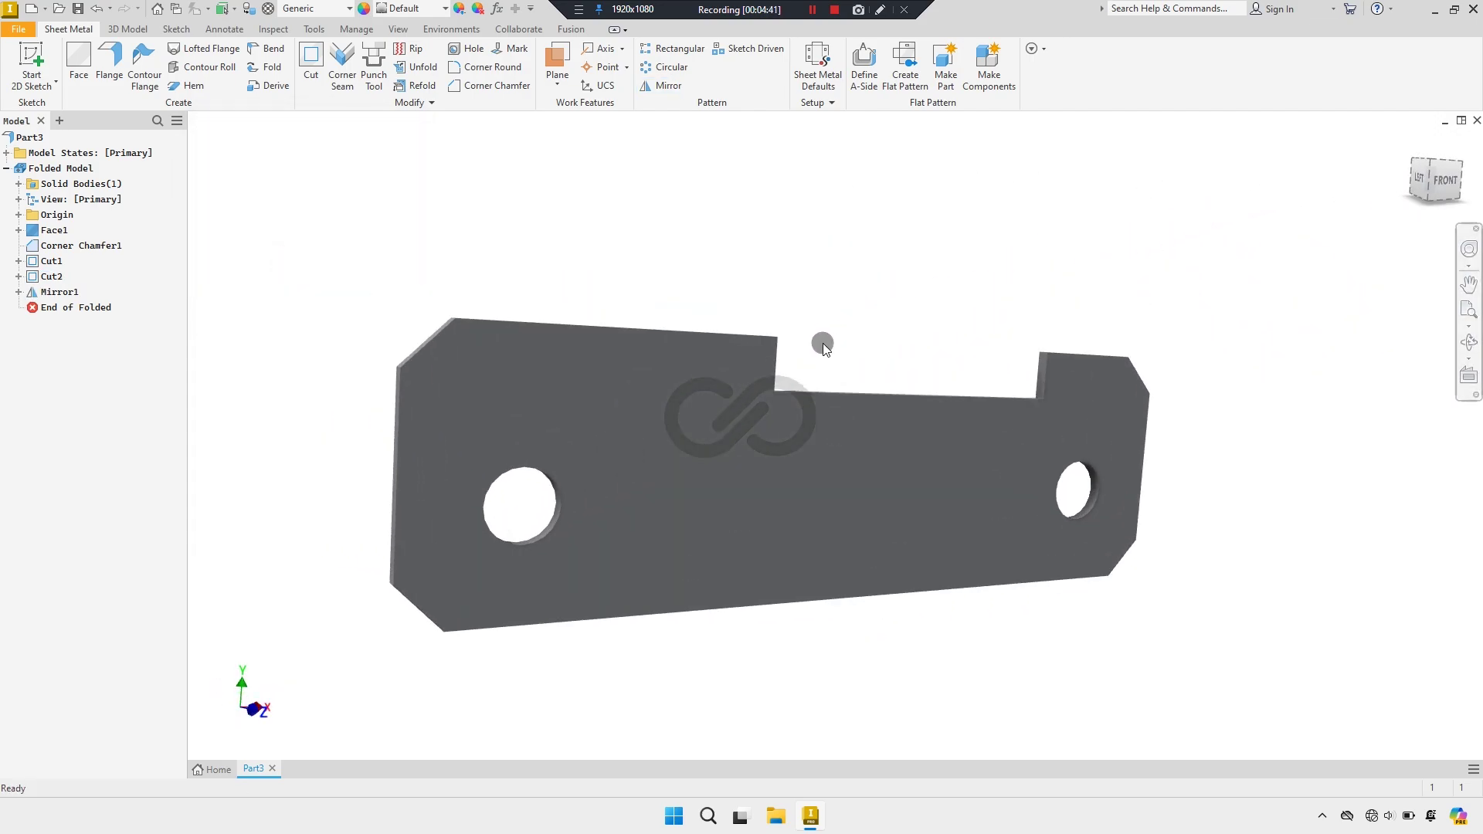
mouse_move(822, 343)
shift+middle_down()
mouse_move(815, 324)
mouse_move(729, 288)
mouse_move(745, 275)
mouse_move(912, 319)
mouse_move(877, 321)
mouse_move(910, 354)
mouse_move(762, 271)
mouse_move(771, 244)
shift+middle_up()
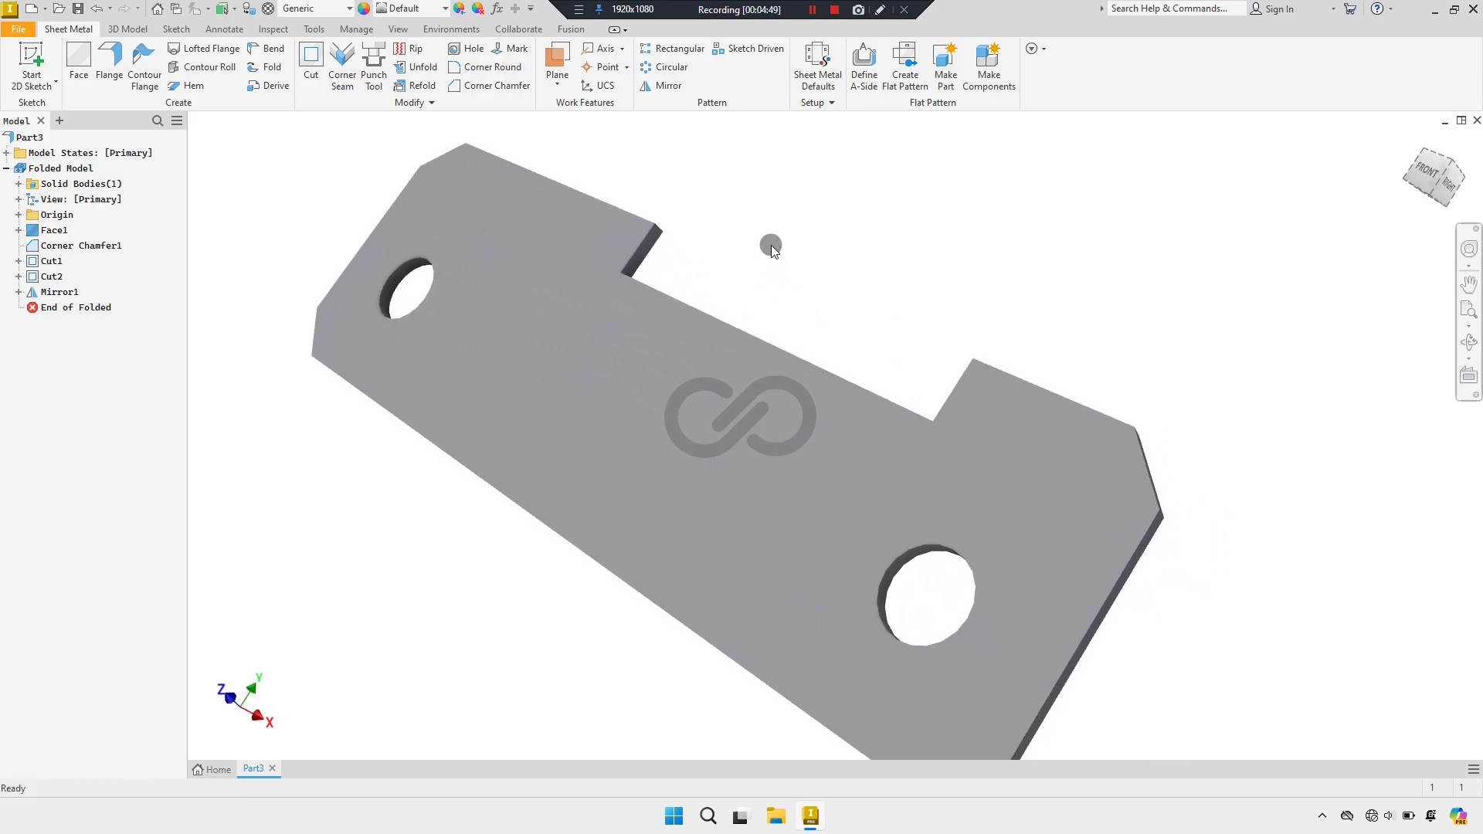
click(202, 87)
middle_drag(666, 149, 782, 185)
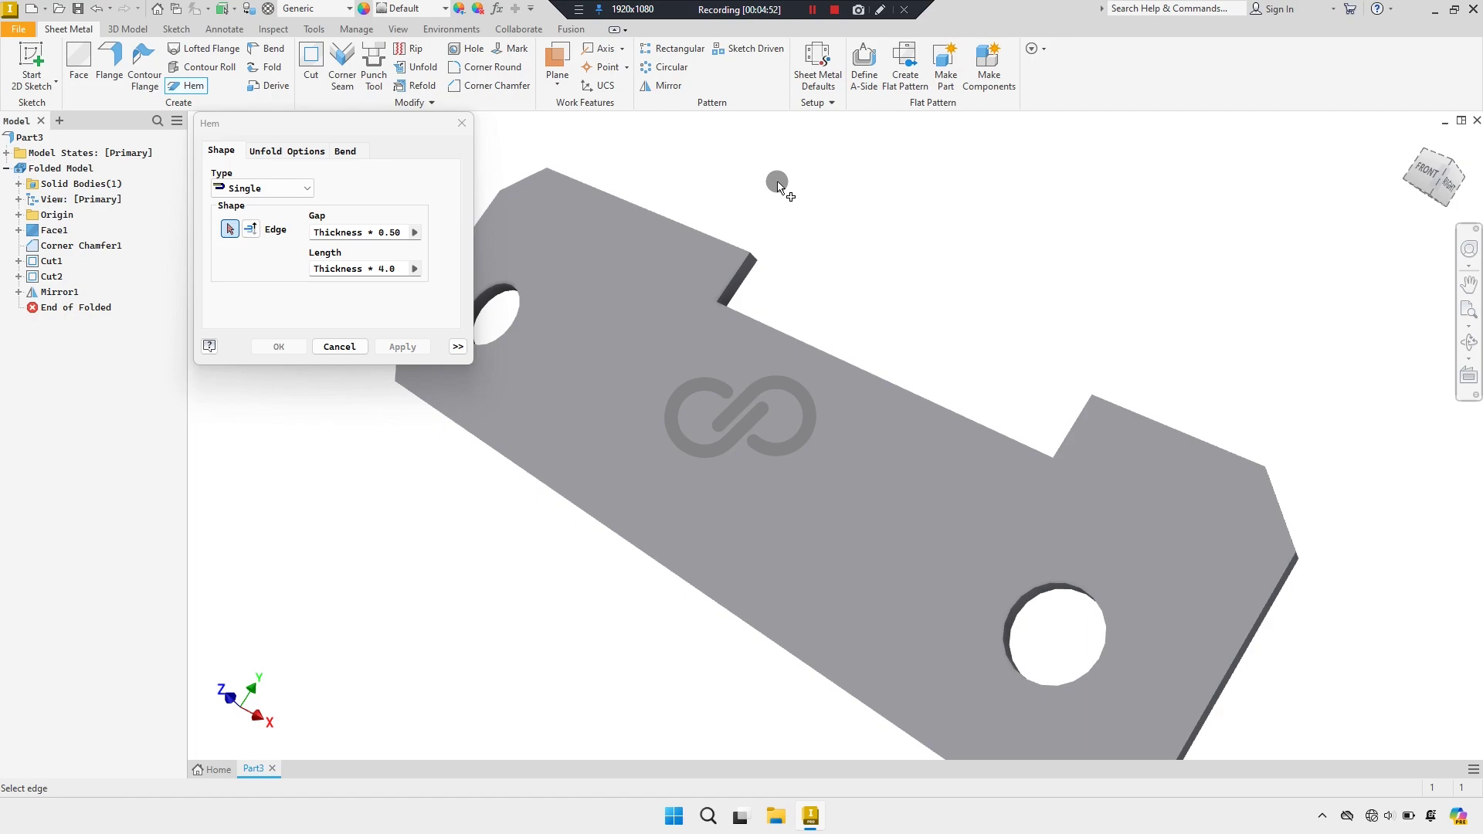
click(681, 223)
mouse_move(638, 246)
shift+middle_down()
mouse_move(700, 290)
mouse_move(661, 277)
mouse_move(845, 278)
shift+middle_up()
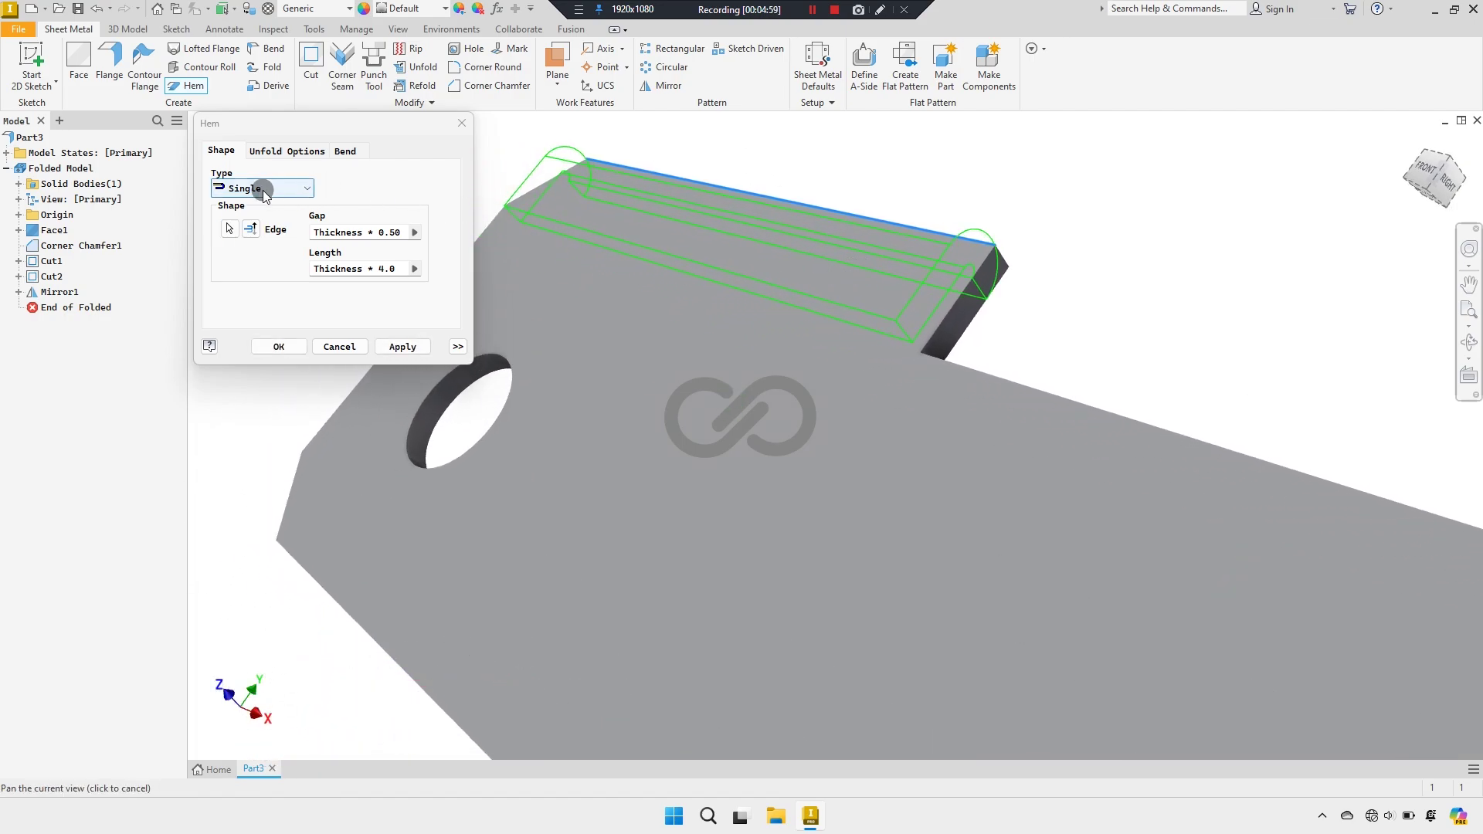
Step: Make it a rolled hem with the width extents type set to Offset
click(263, 190)
click(249, 229)
text(285)
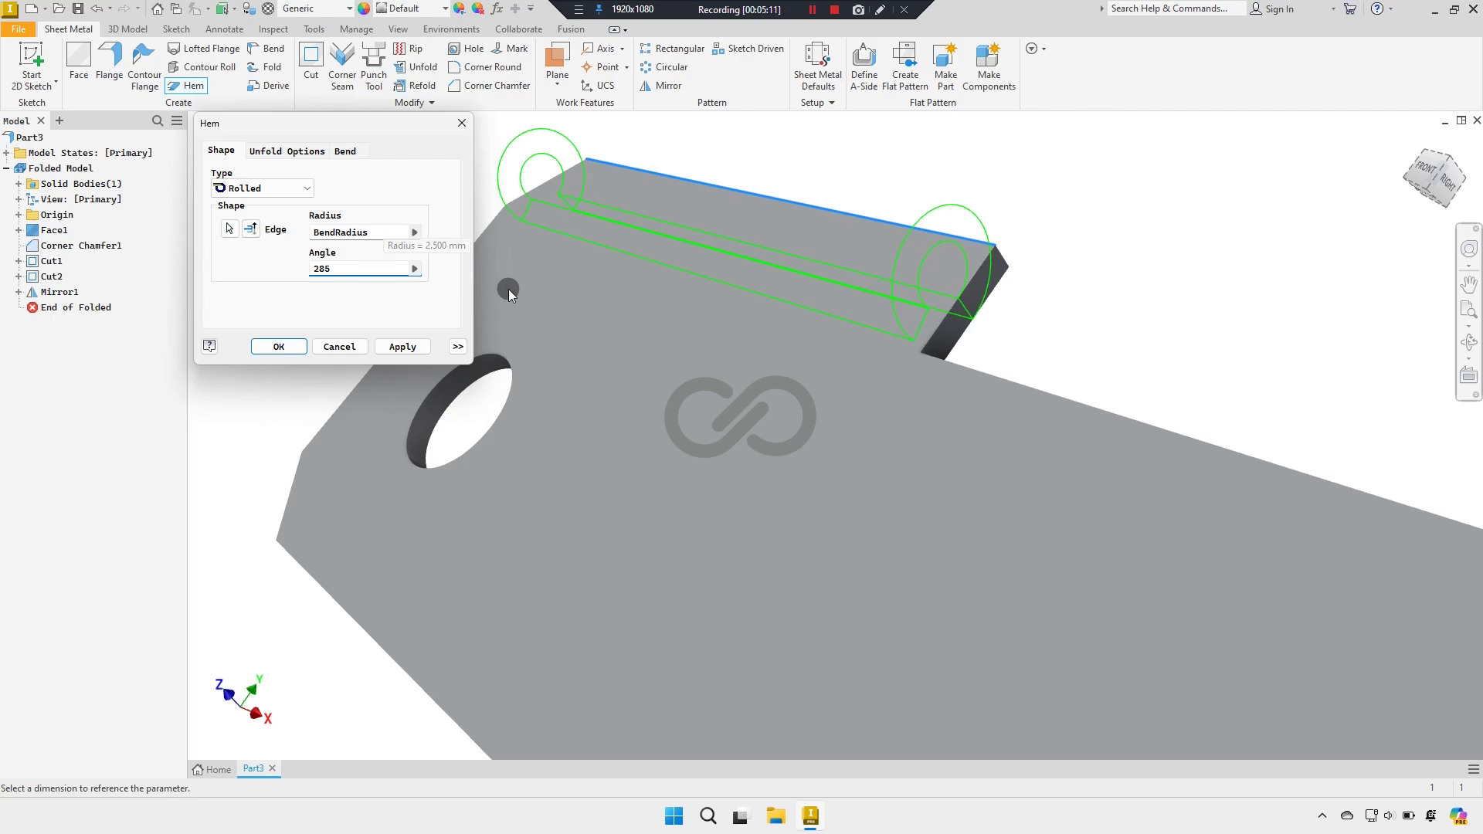
scroll(771, 251, up, 1)
scroll(736, 260, down, 1)
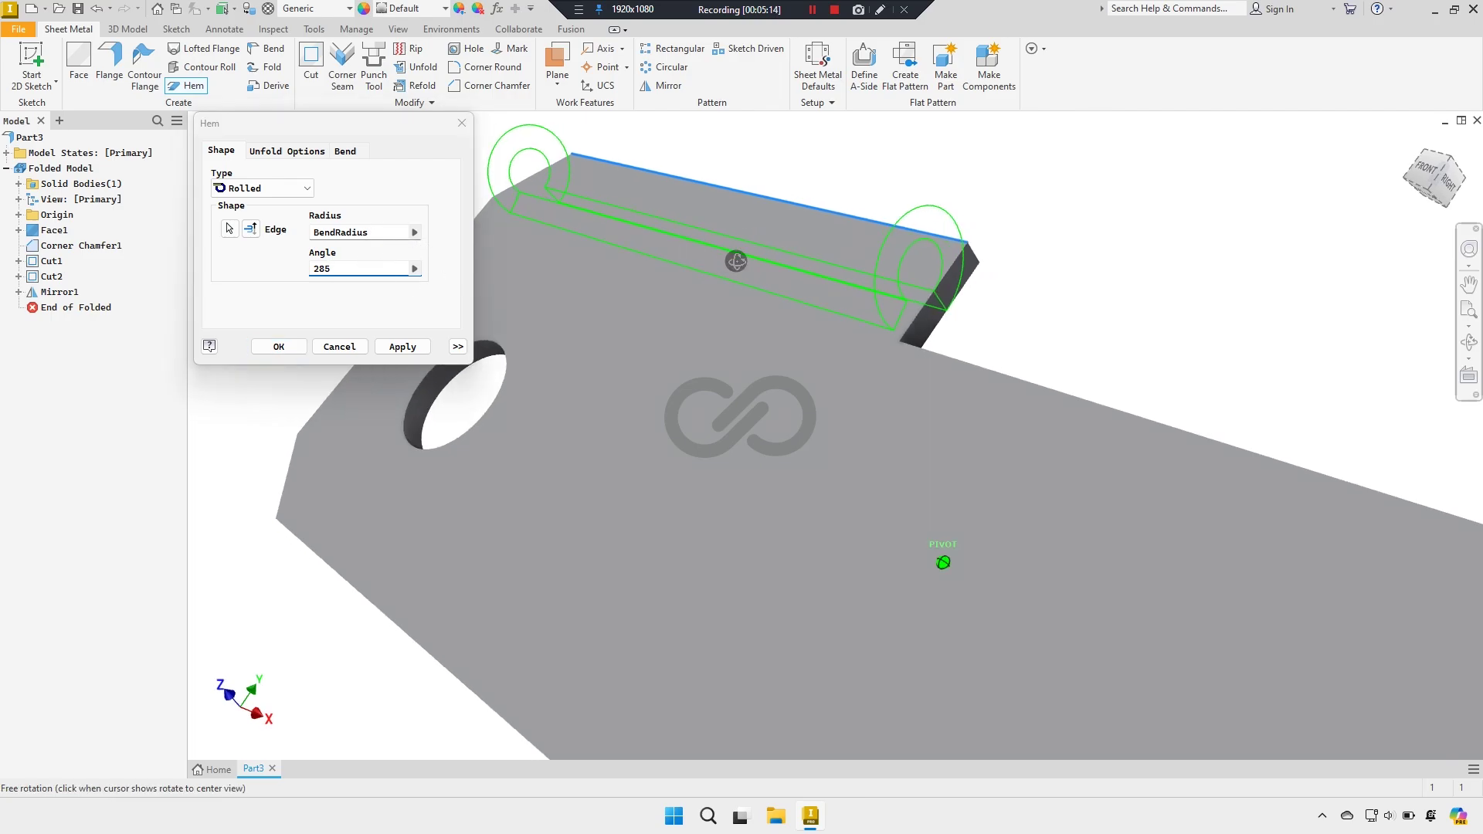
click(458, 346)
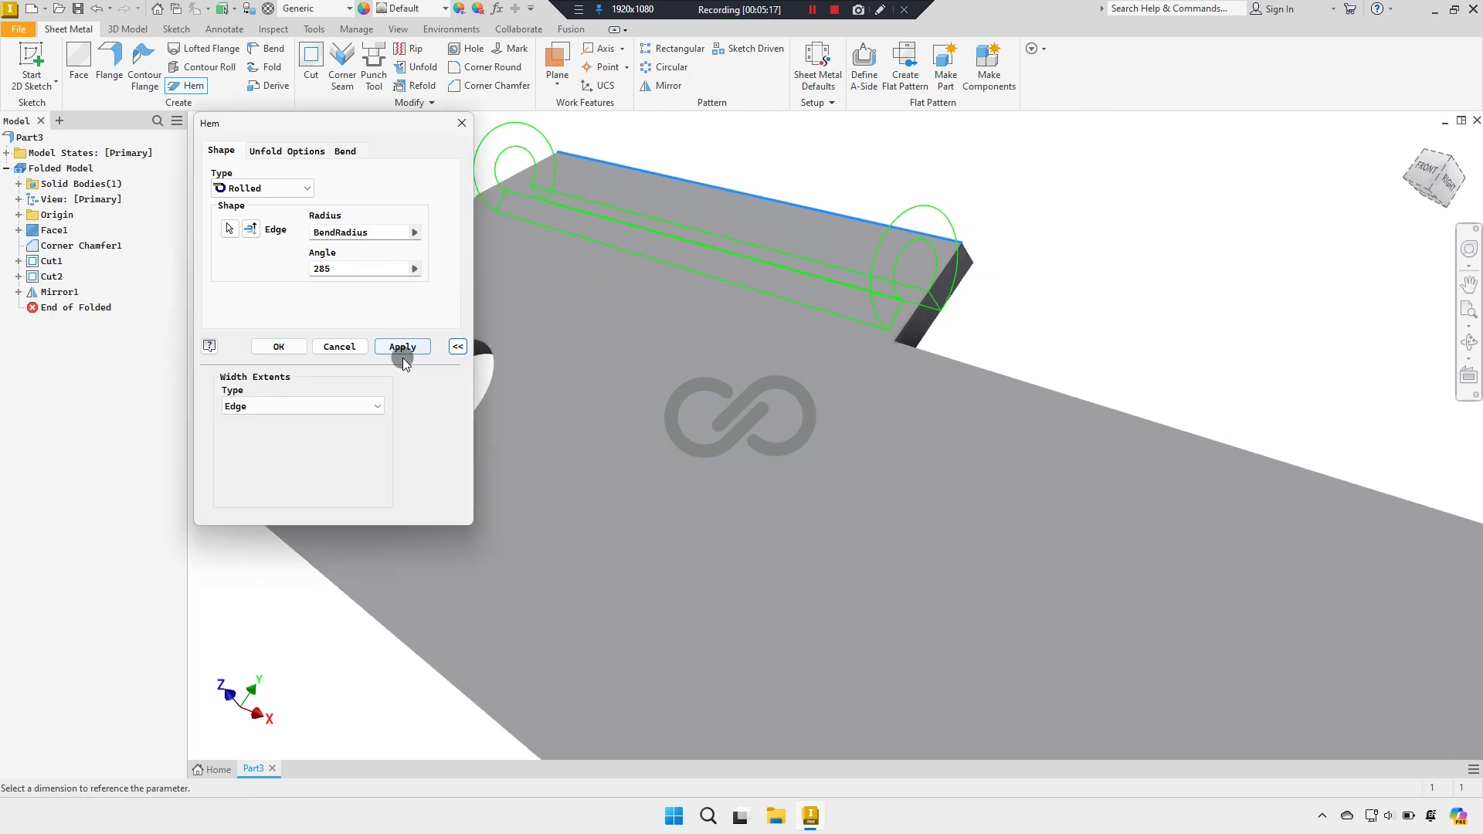
click(294, 405)
click(268, 444)
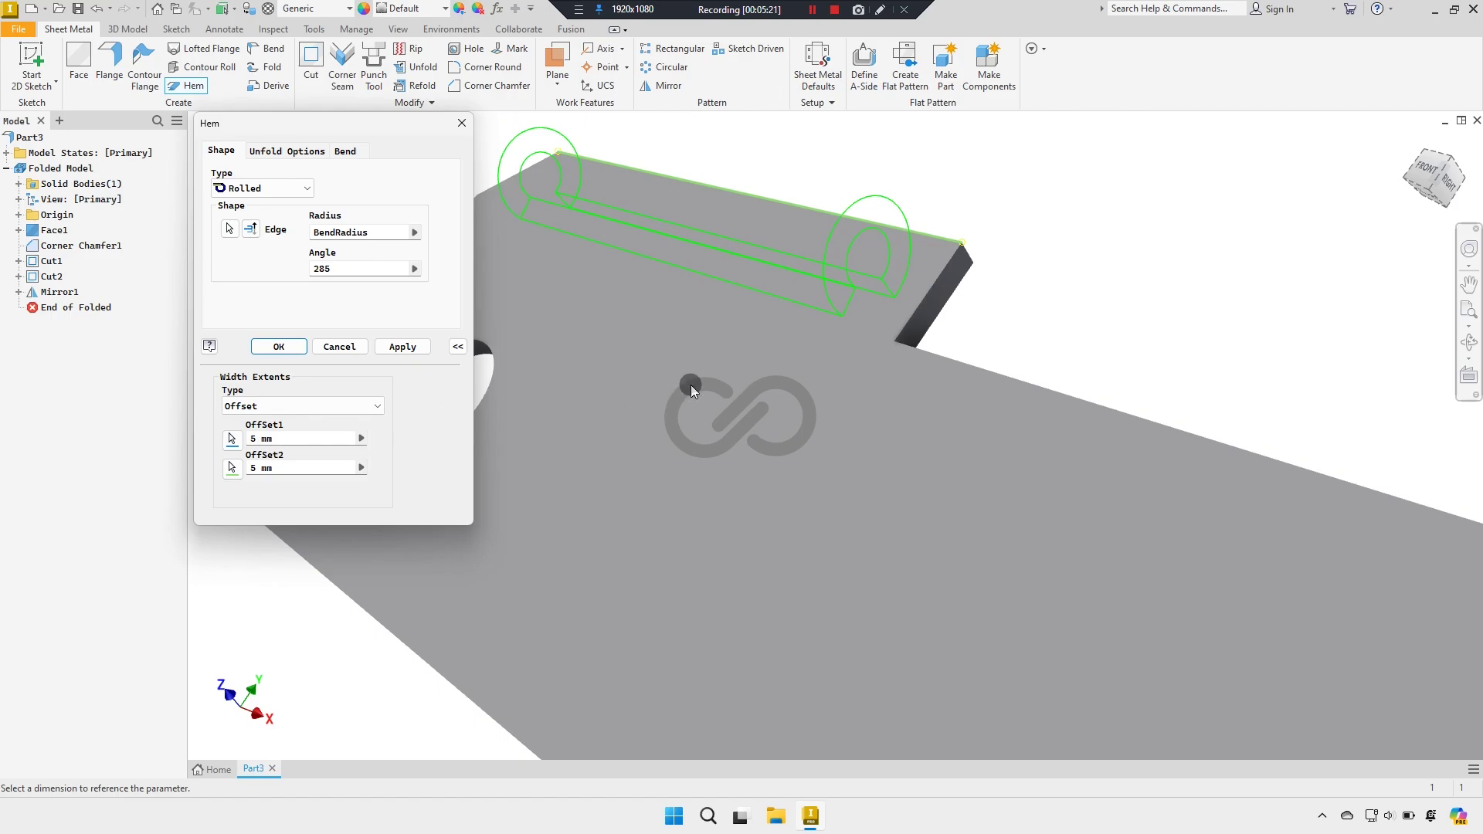
middle_drag(691, 385, 864, 498)
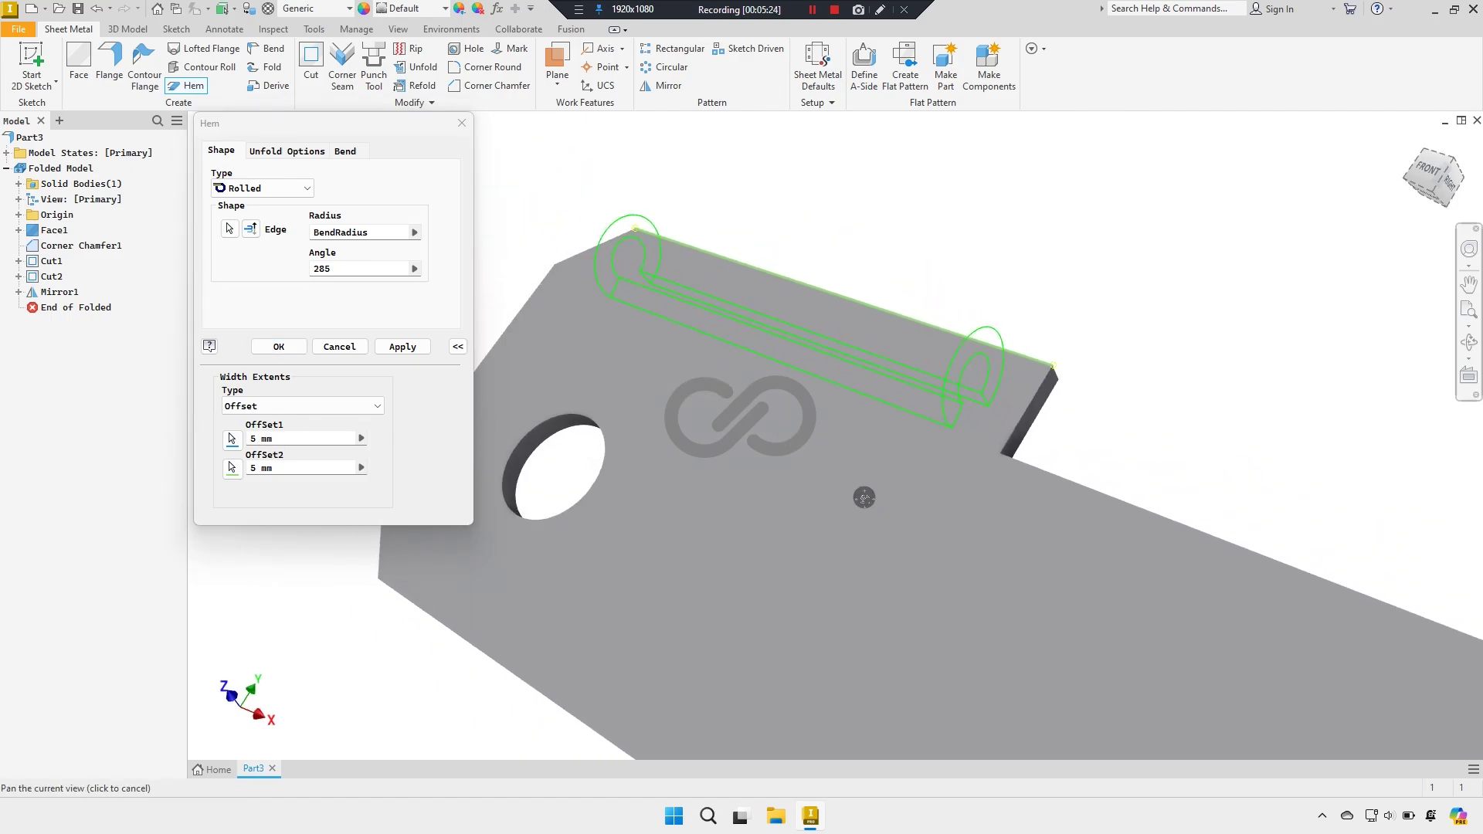
shift+middle_drag(662, 334, 678, 346)
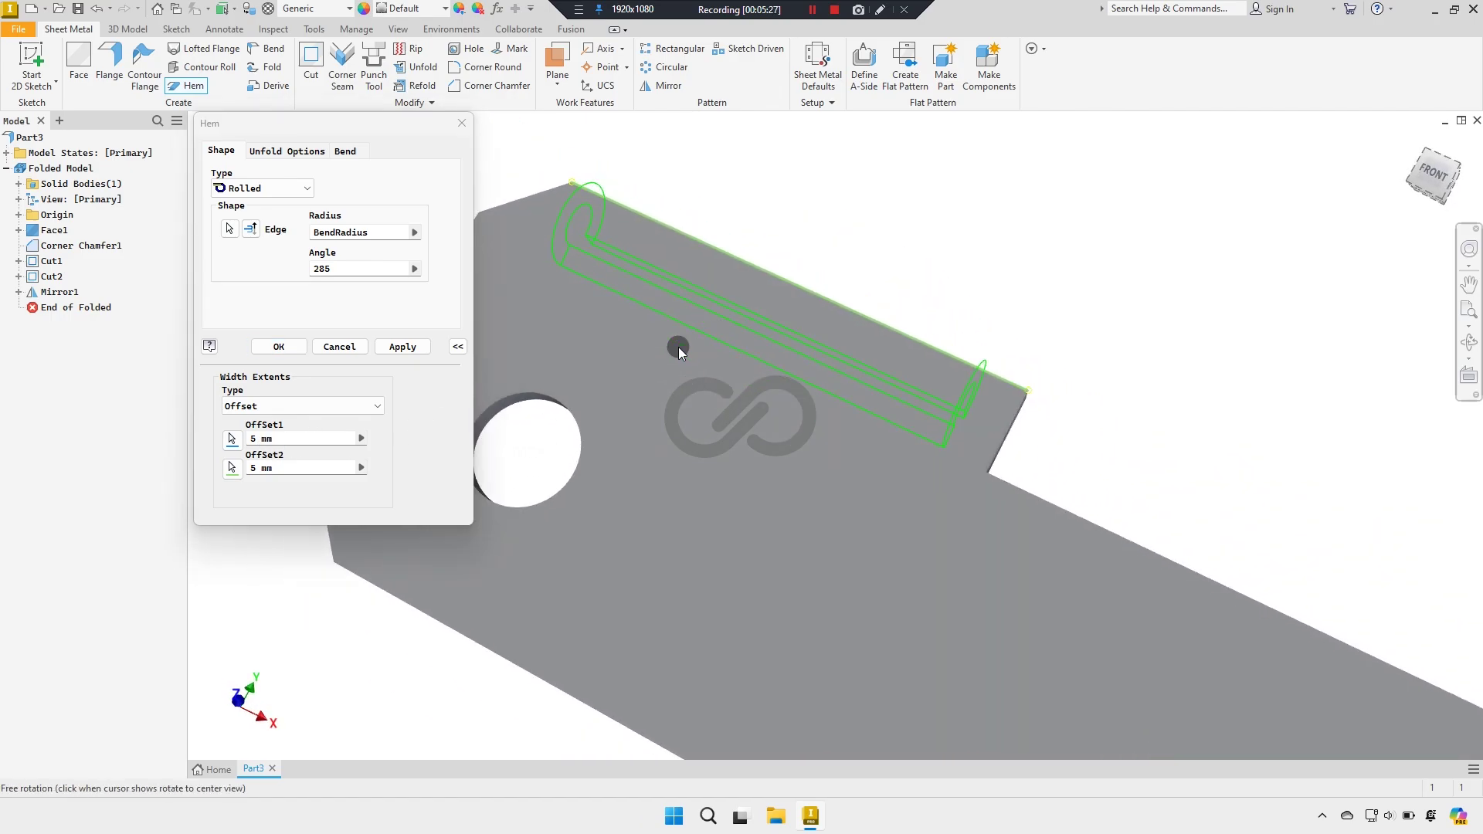
Step: Set hem offsets of 0 and 2.5 and create the 285° rolled hem
click(281, 438)
text(0)
text(2.5)
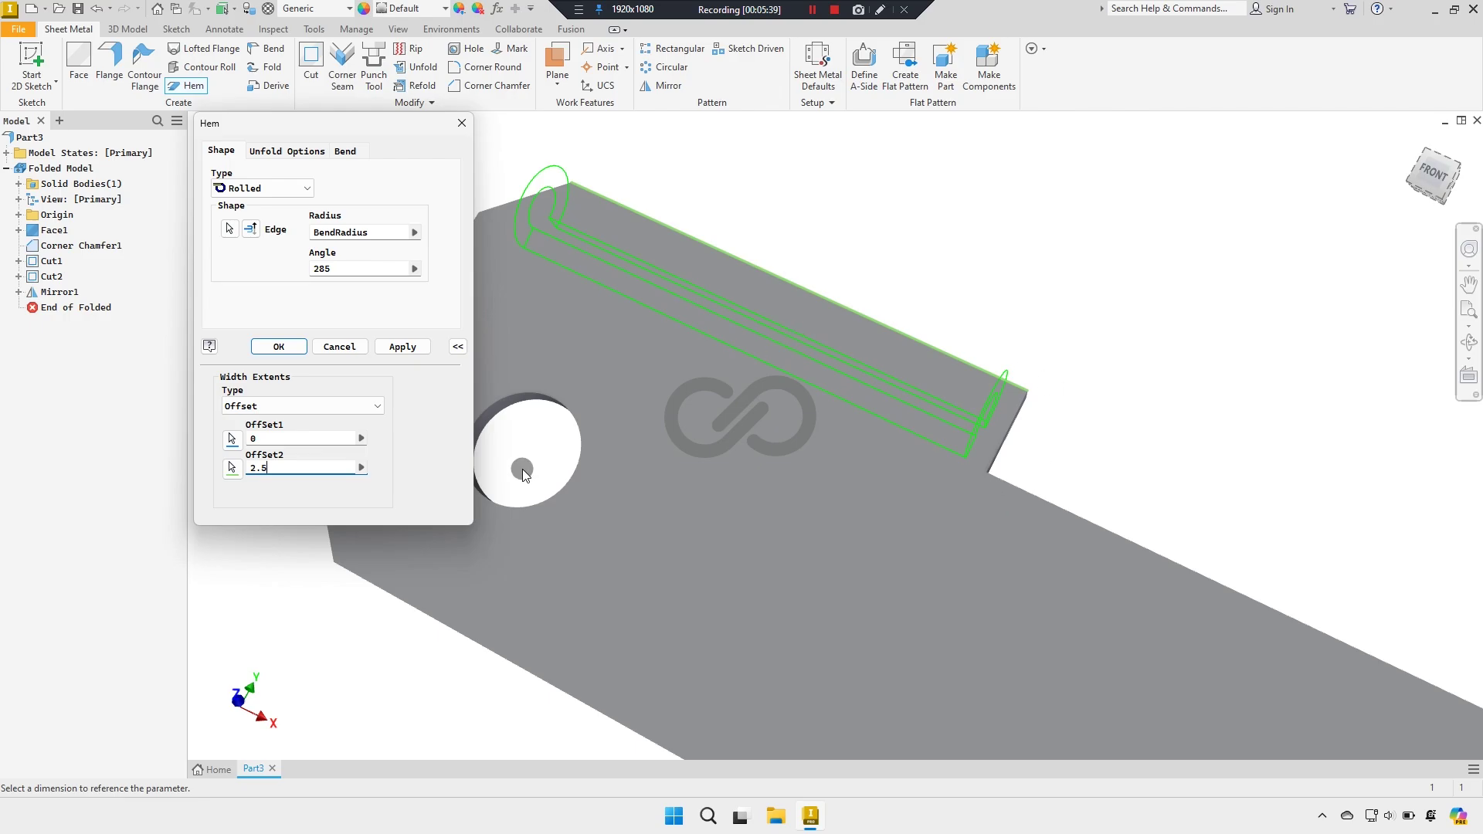
click(400, 348)
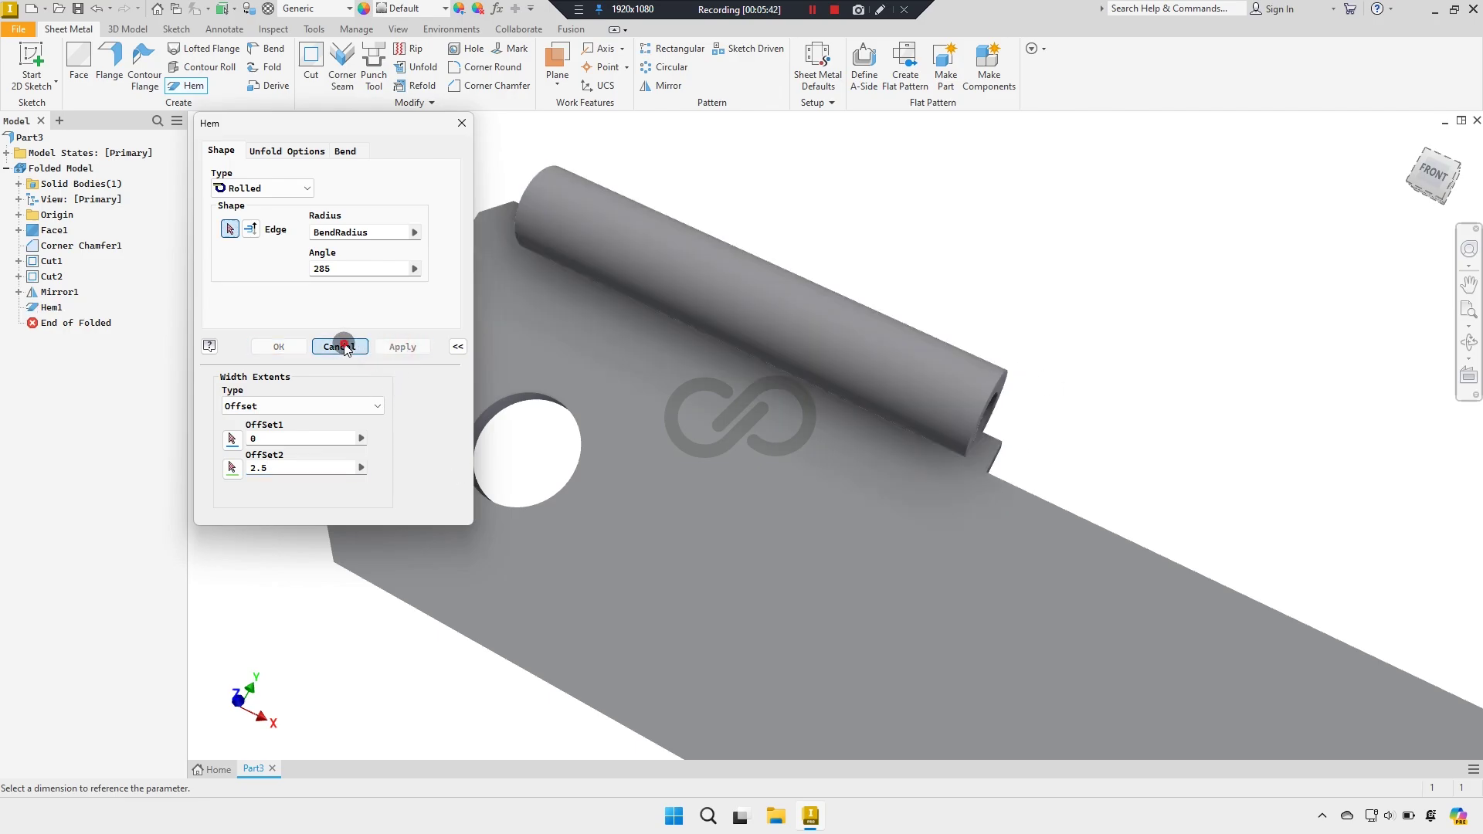
click(343, 348)
scroll(536, 309, down, 5)
shift+middle_drag(653, 410, 729, 474)
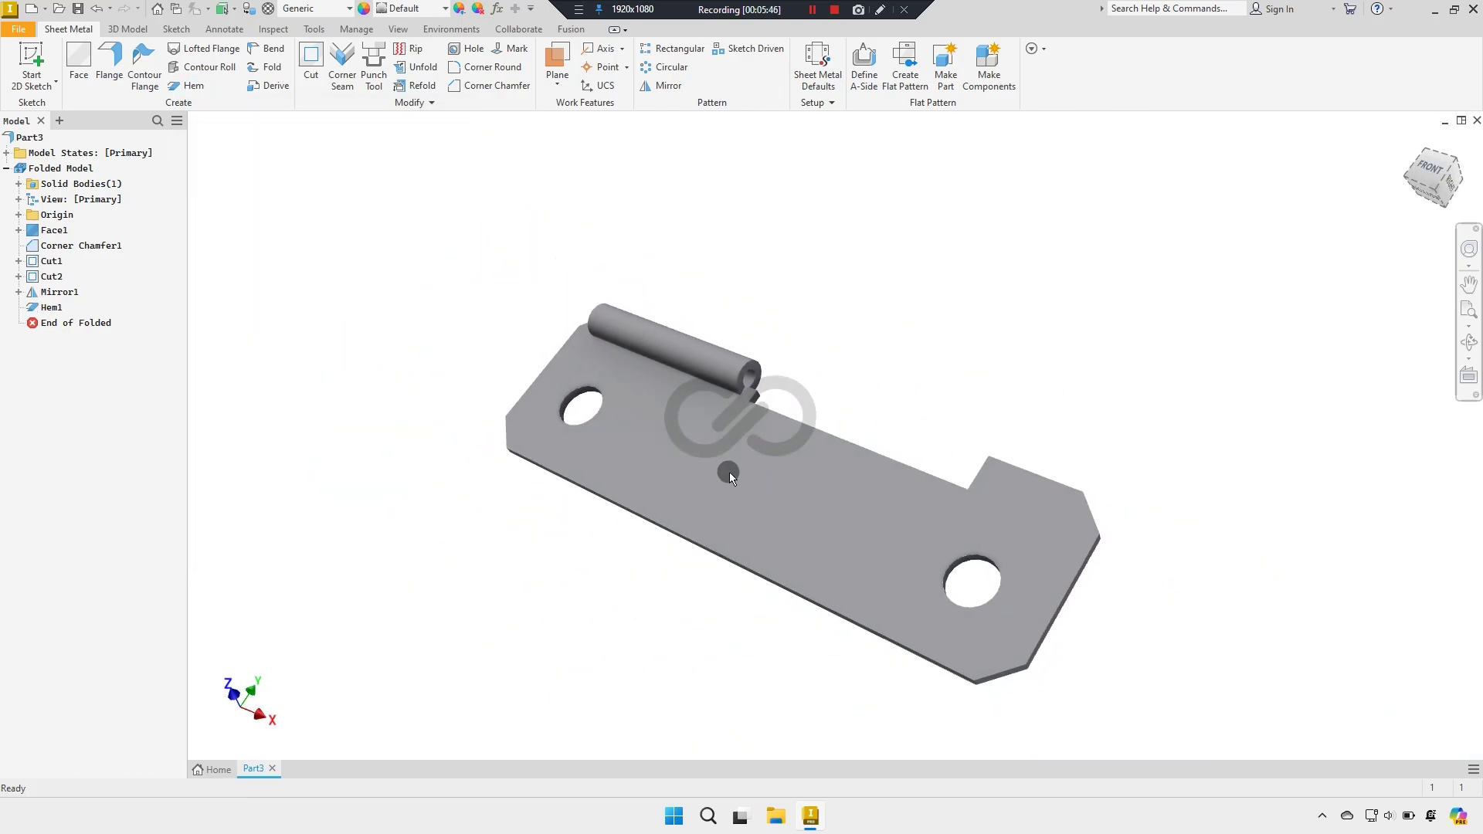
Step: Sketch a 13 mm circle on the plate face below the origin
scroll(693, 397, up, 2)
click(697, 434)
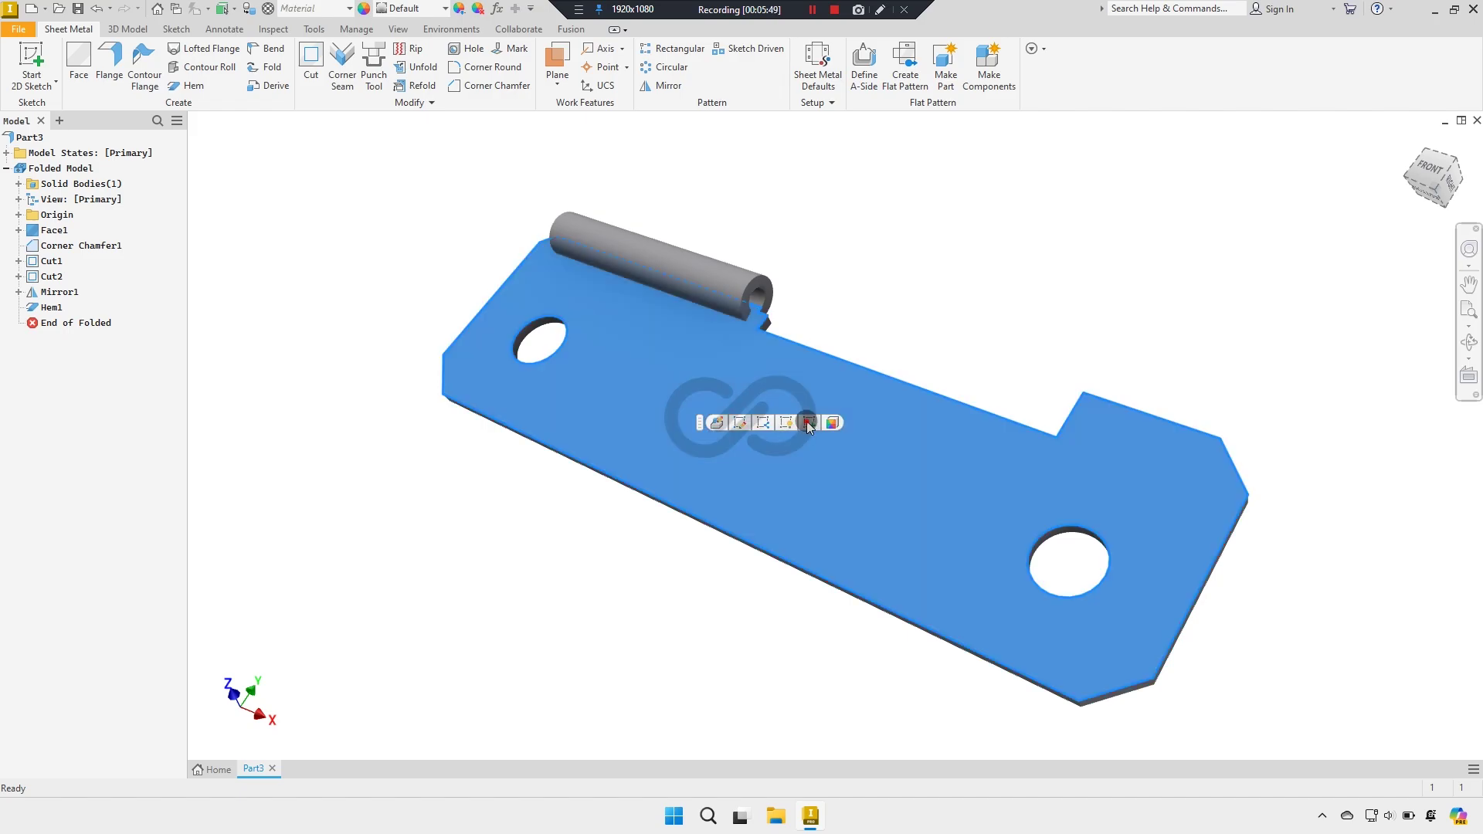
click(808, 423)
click(117, 58)
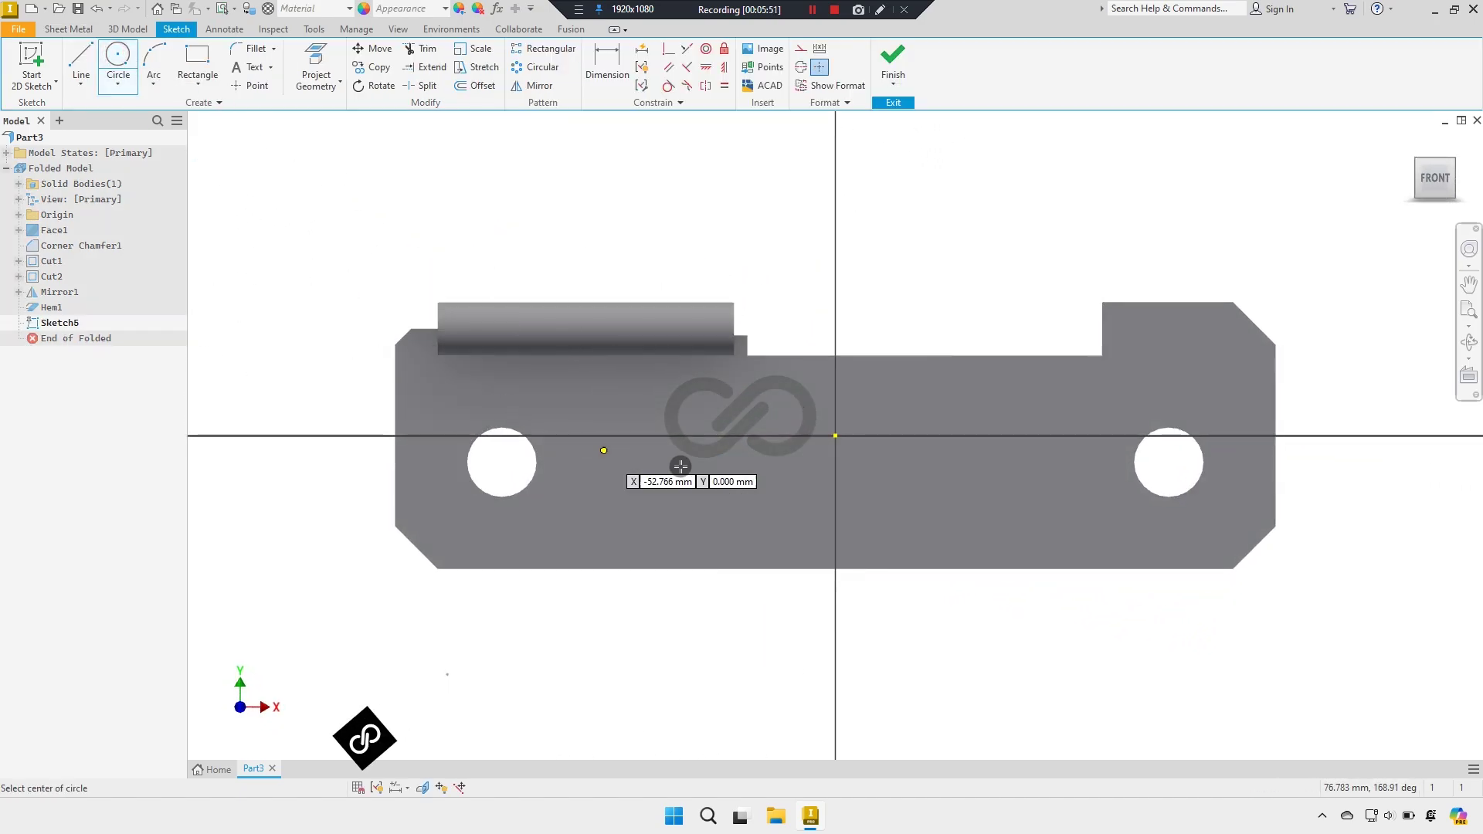
click(825, 524)
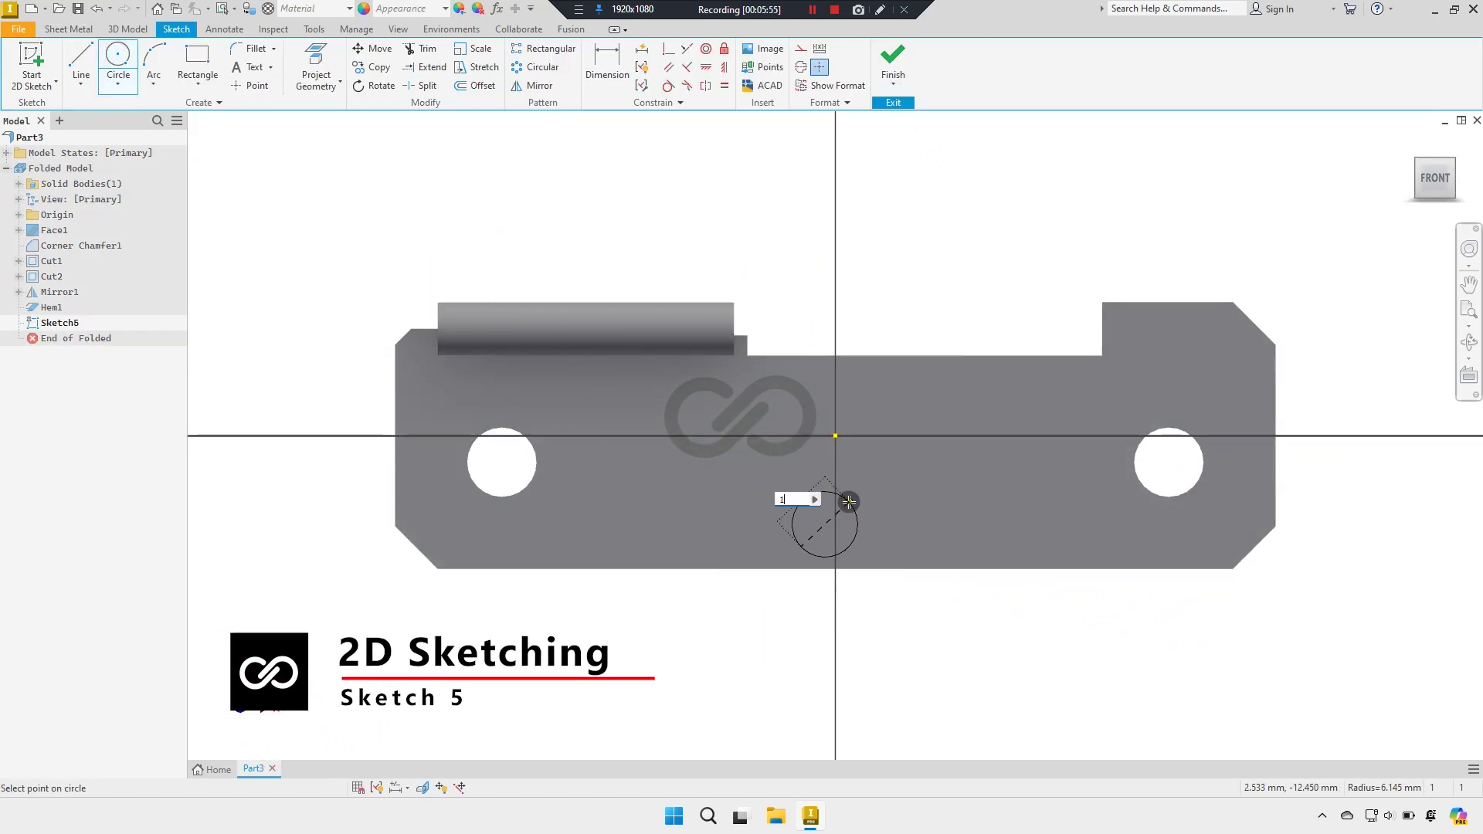
text(3)
key(Return)
right_click(931, 332)
click(1006, 300)
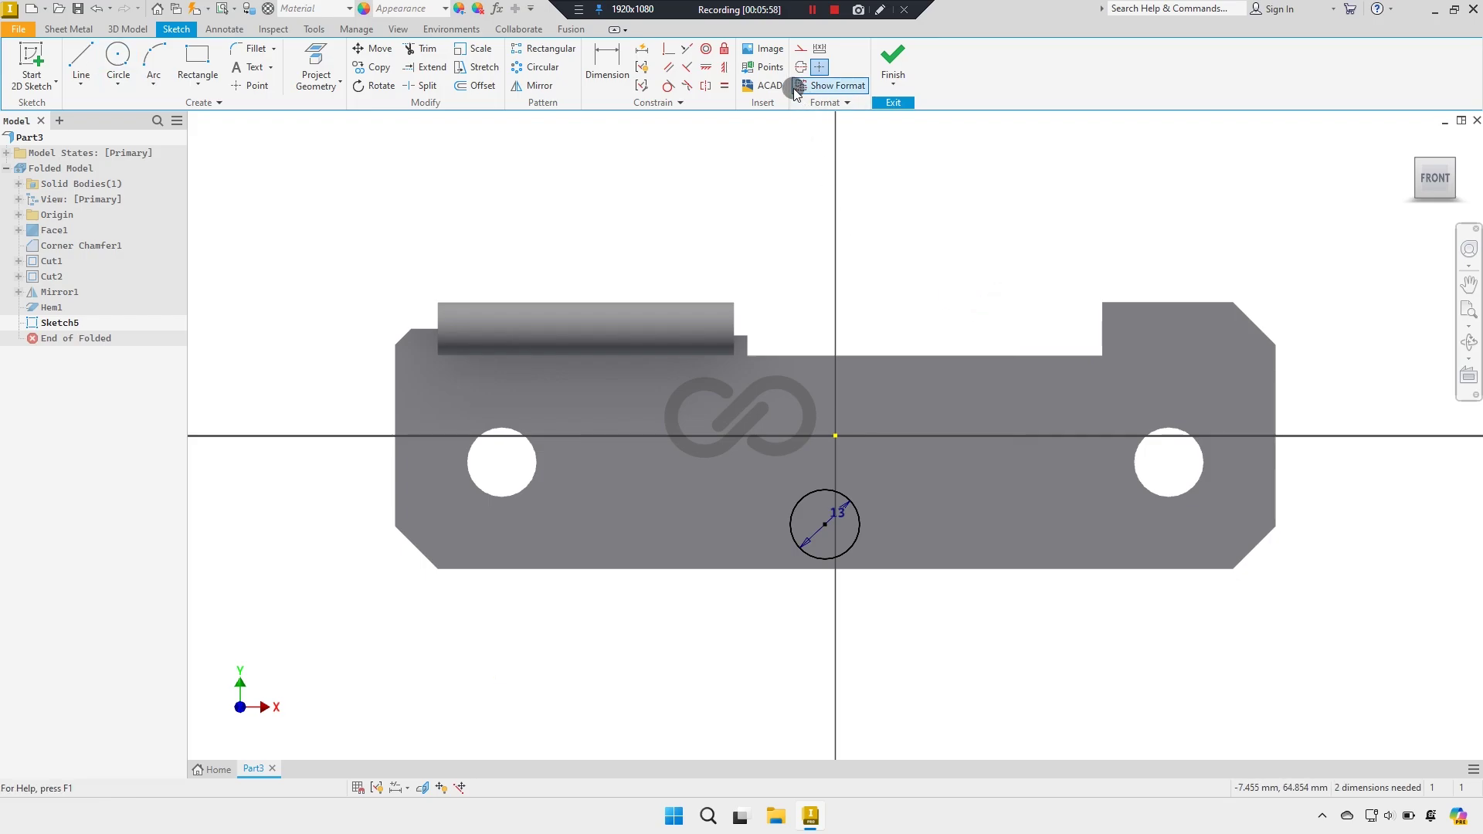
Step: Dimension the circle centre 14 mm from the sketch origin
click(832, 435)
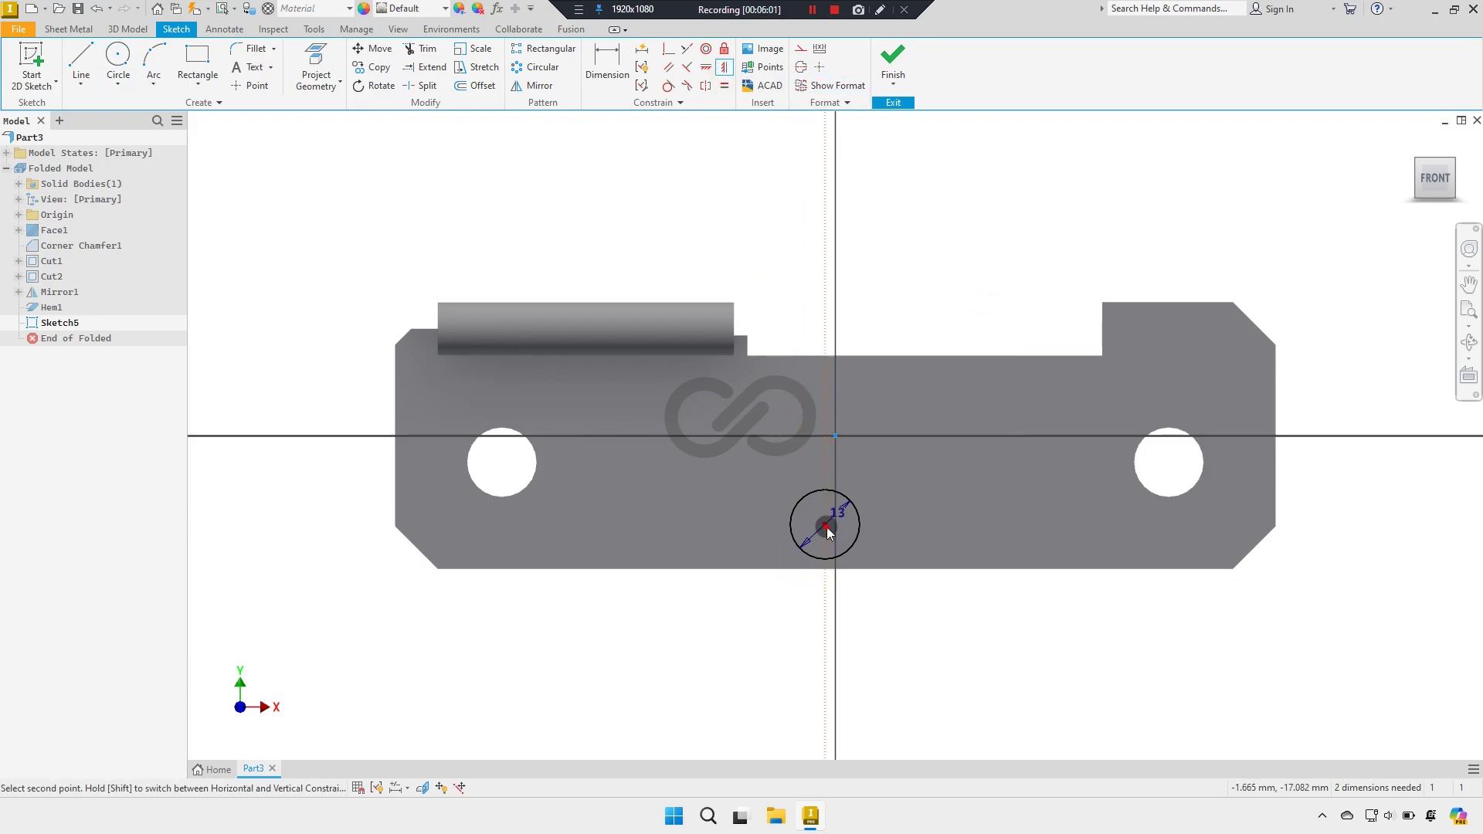
right_click(939, 421)
click(761, 423)
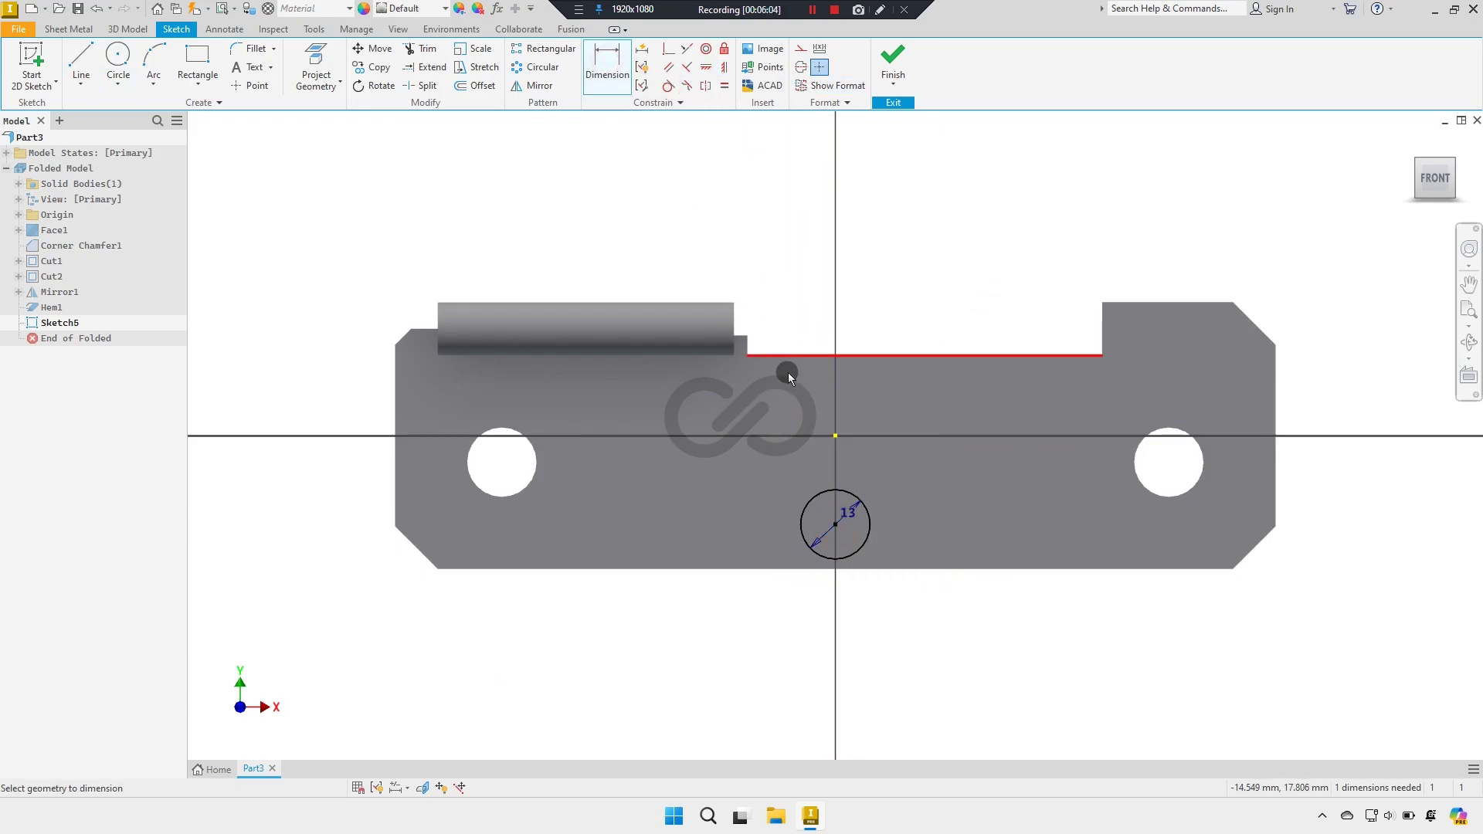
click(836, 437)
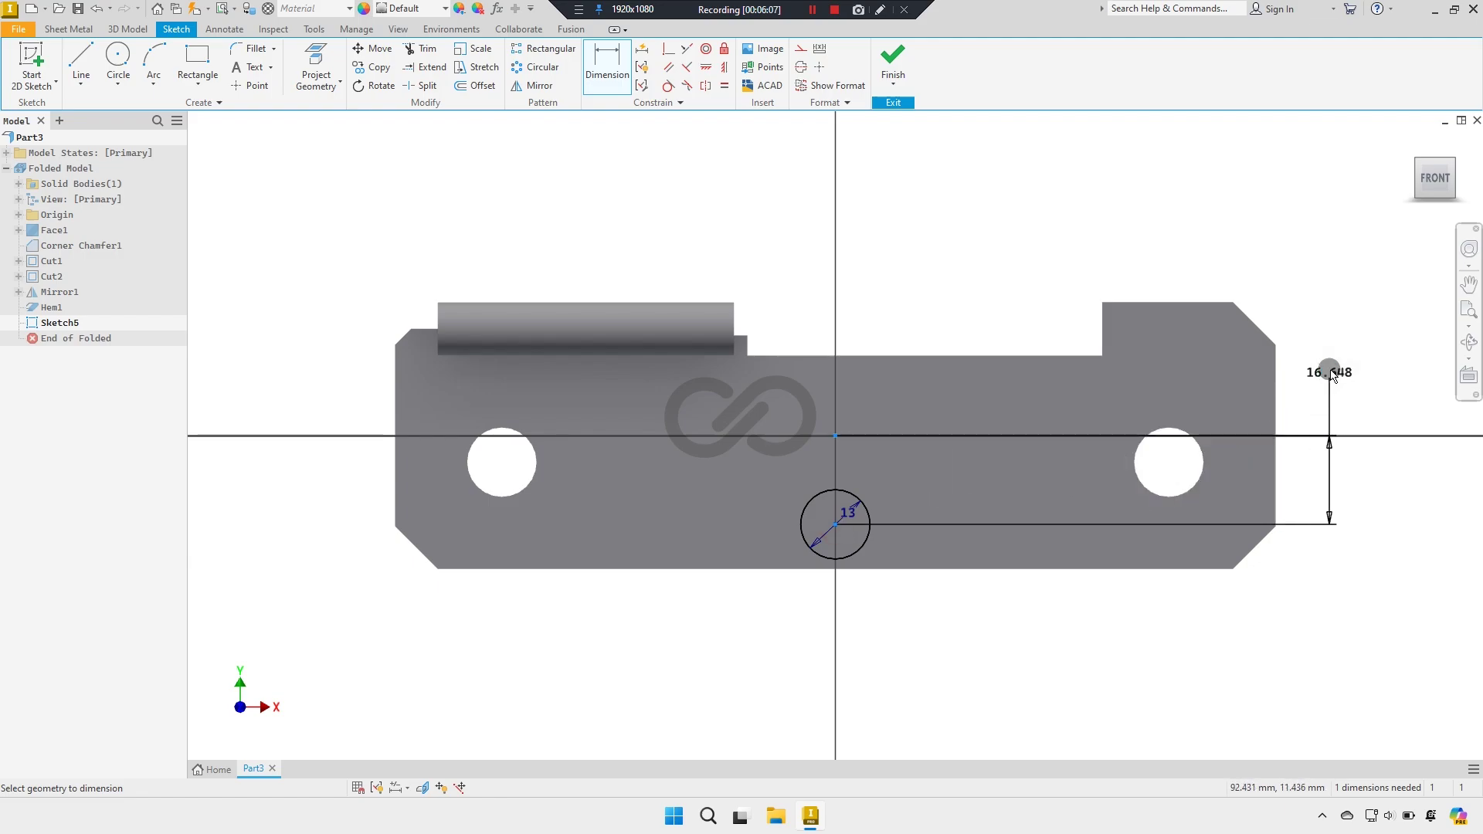
click(1327, 369)
text(14)
key(Return)
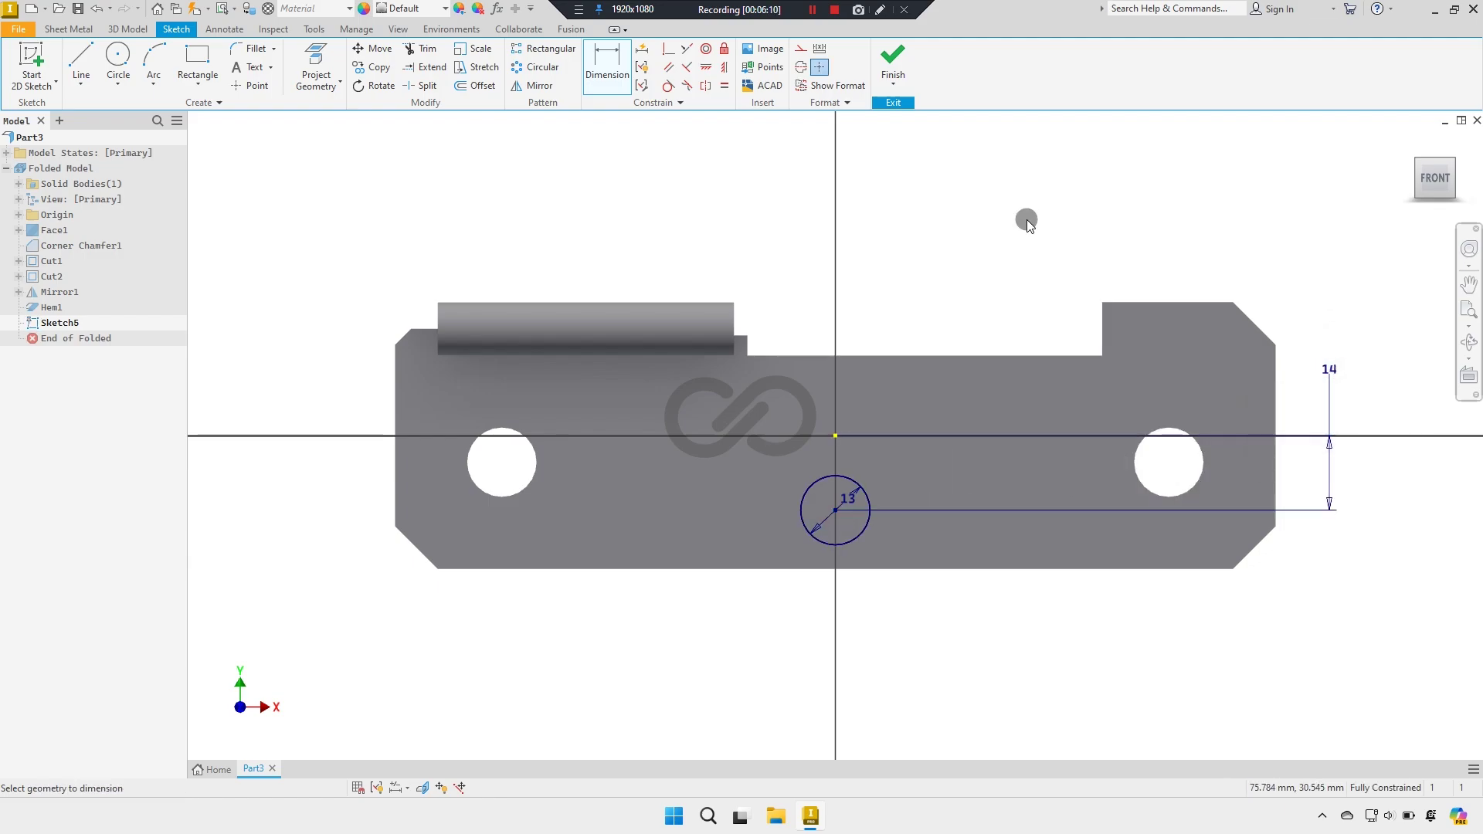
right_click(968, 261)
click(1015, 261)
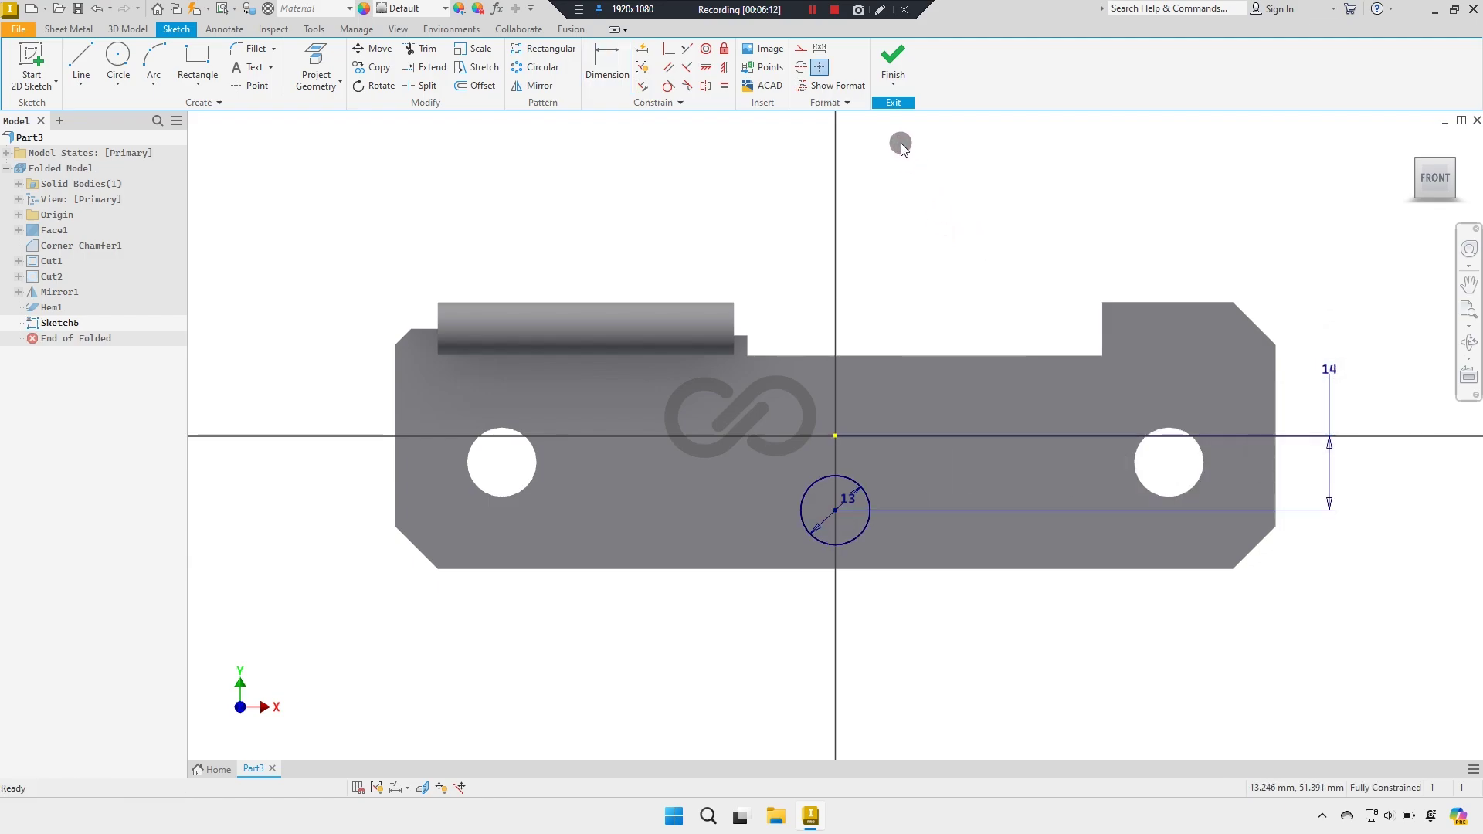
Step: Finish the sketch and cut the third hole through the plate as Cut3
click(896, 60)
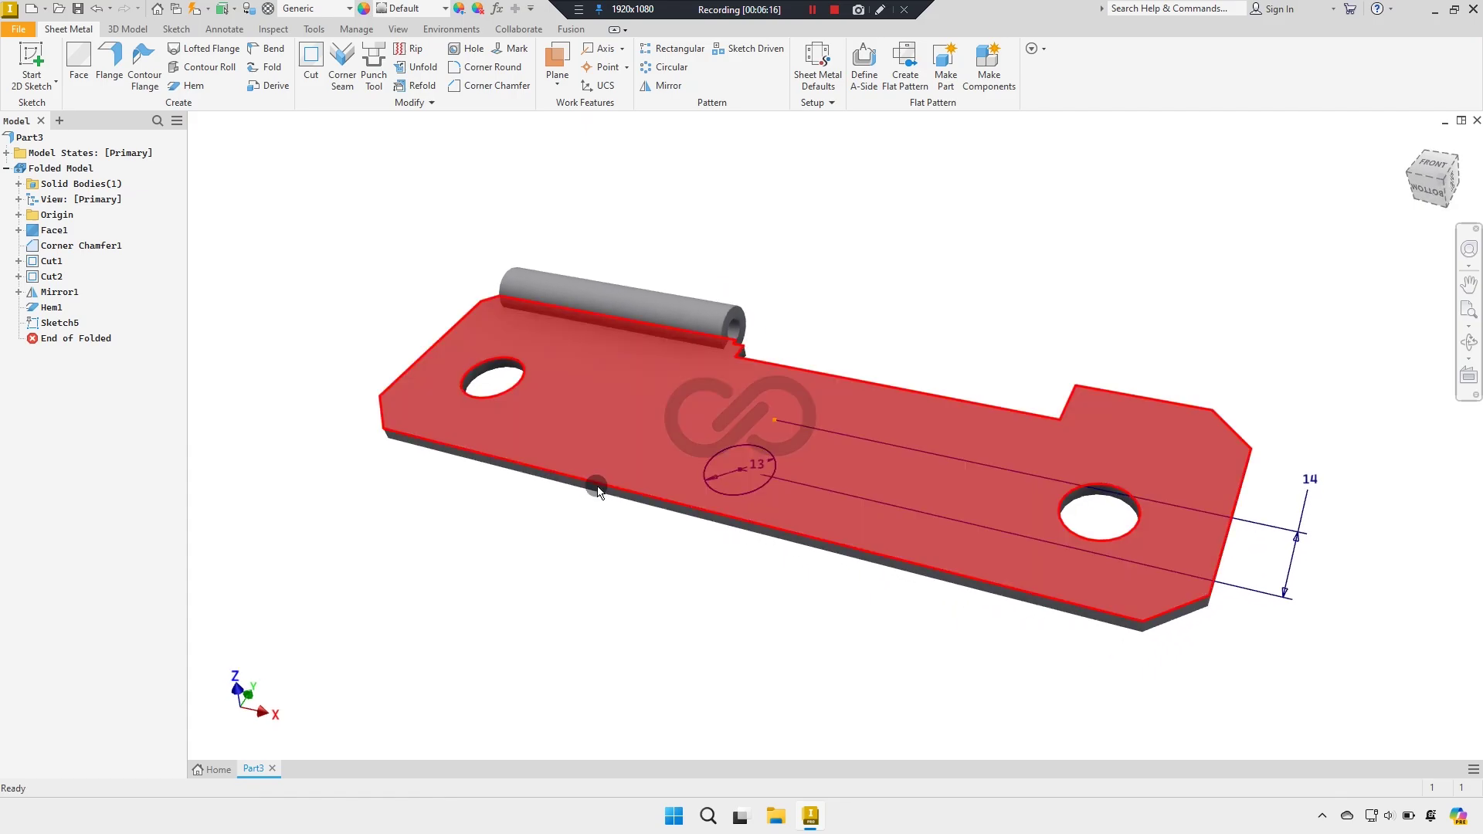
click(311, 68)
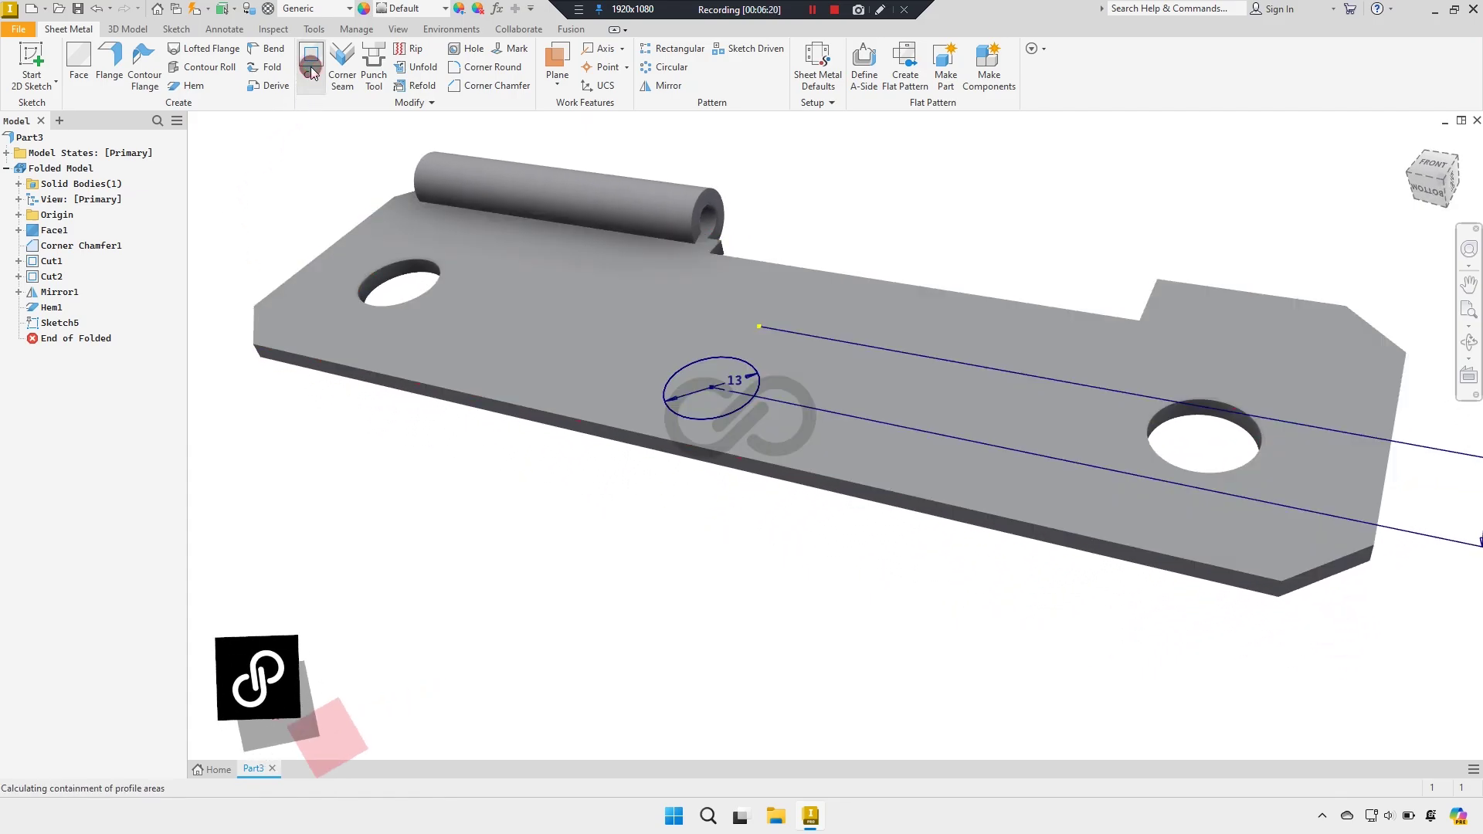
click(216, 291)
mouse_move(424, 467)
shift+middle_down()
mouse_move(410, 383)
mouse_move(381, 443)
mouse_move(420, 441)
mouse_move(305, 187)
shift+middle_up()
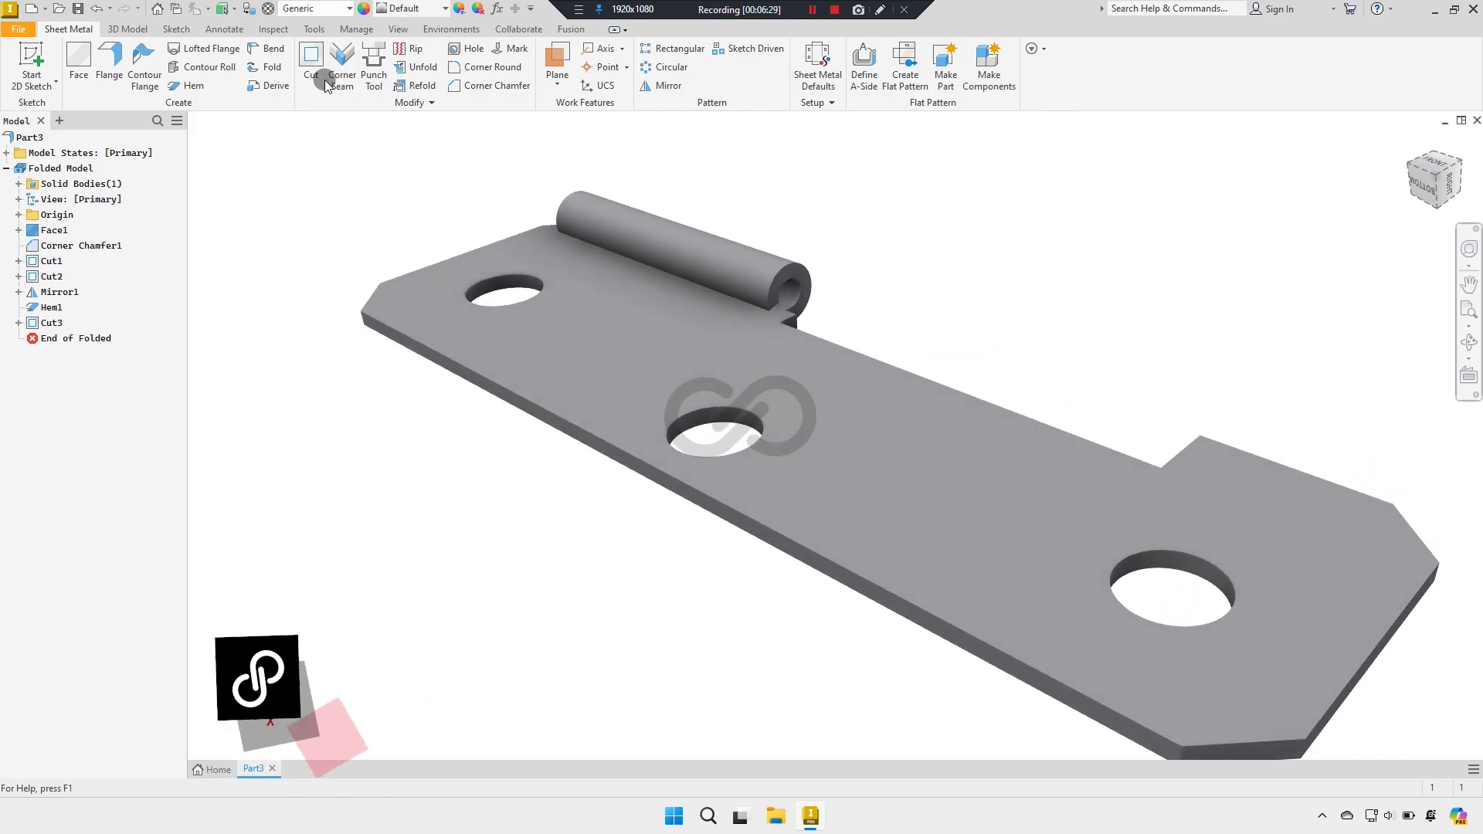
Step: Assign Stainless Steel as the part material and start saving with Ctrl+S
click(313, 9)
scroll(347, 307, down, 5)
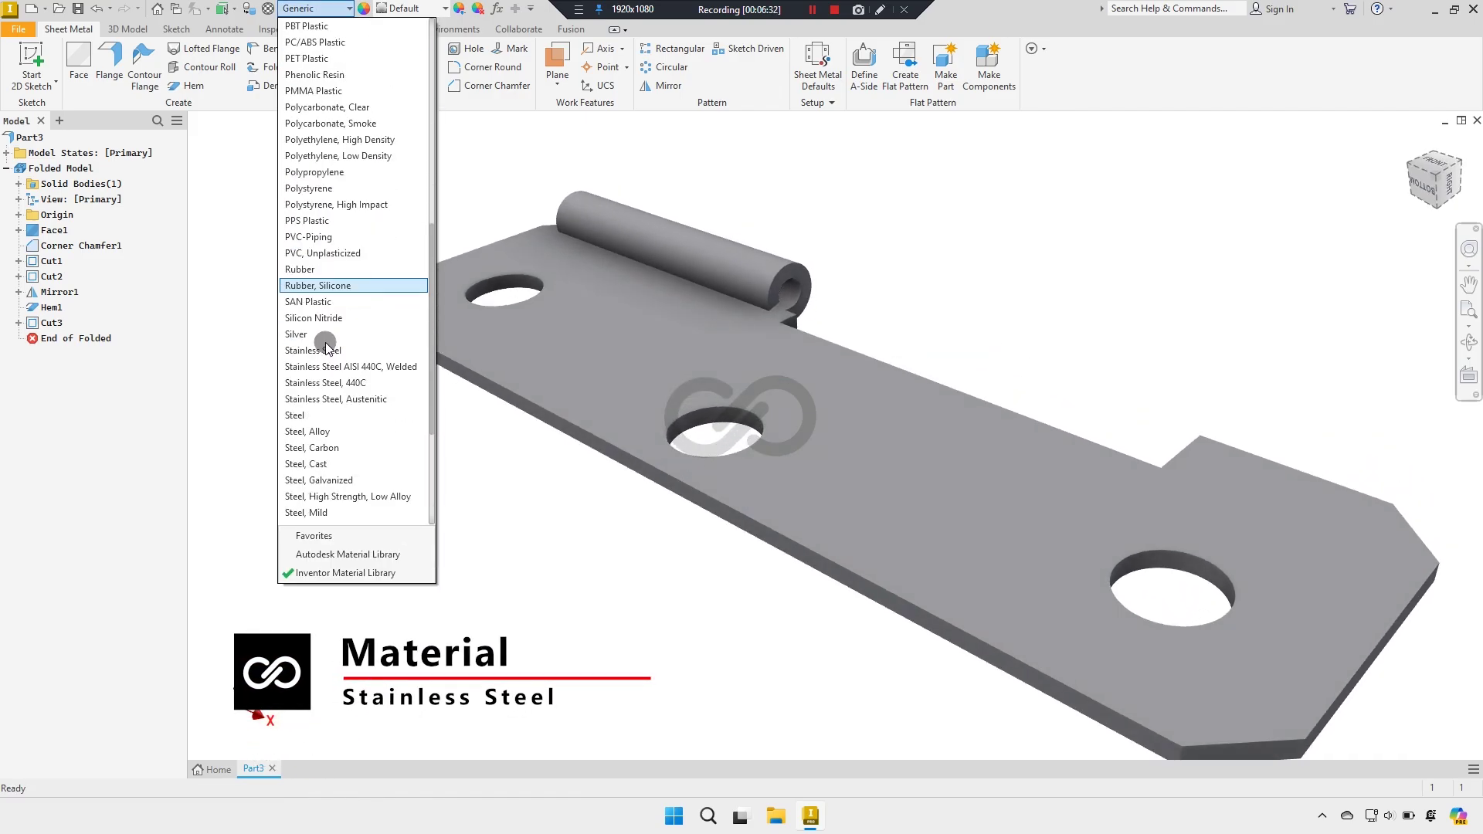
click(321, 350)
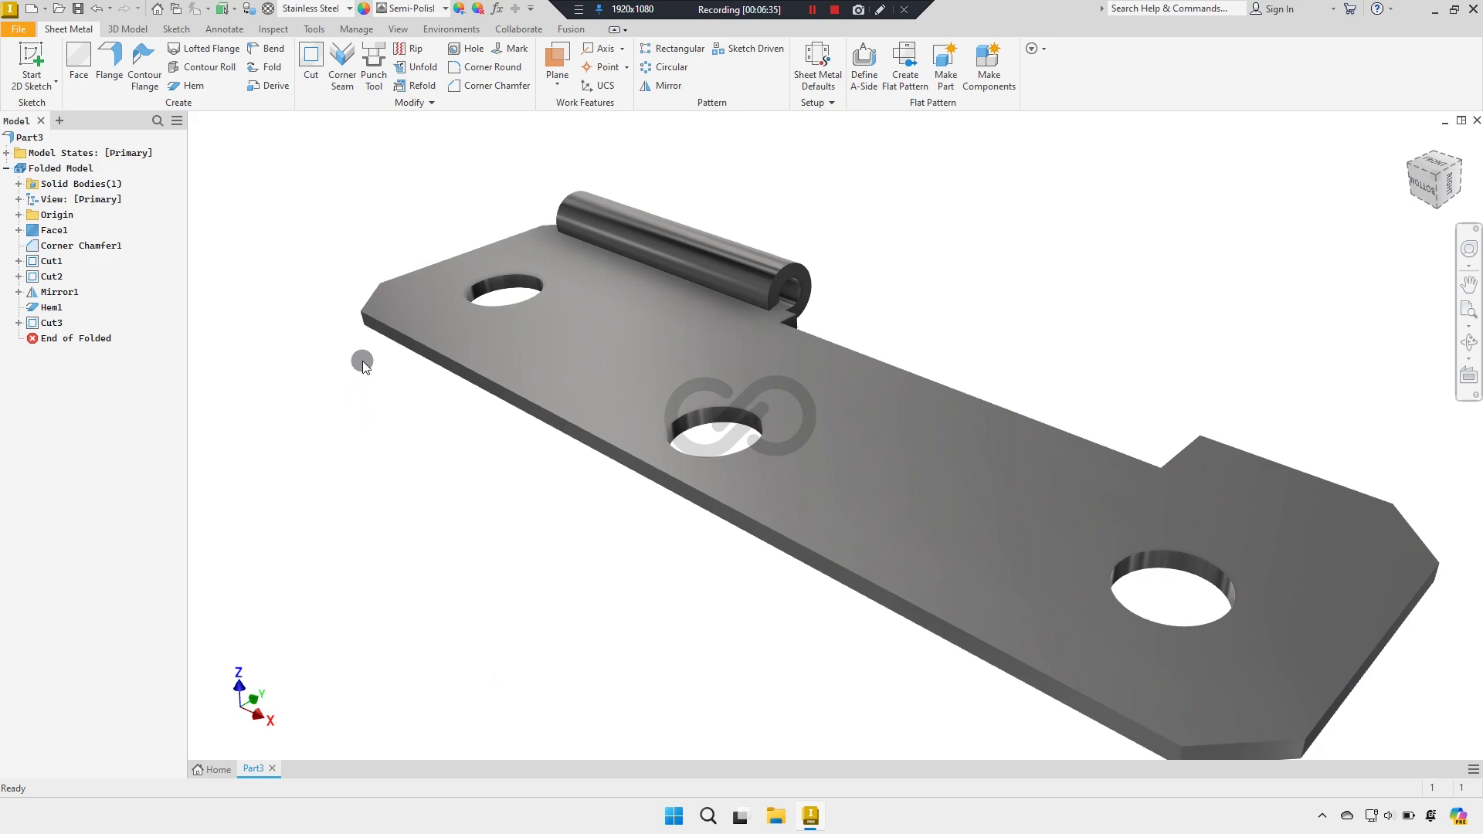
key(ctrl+s)
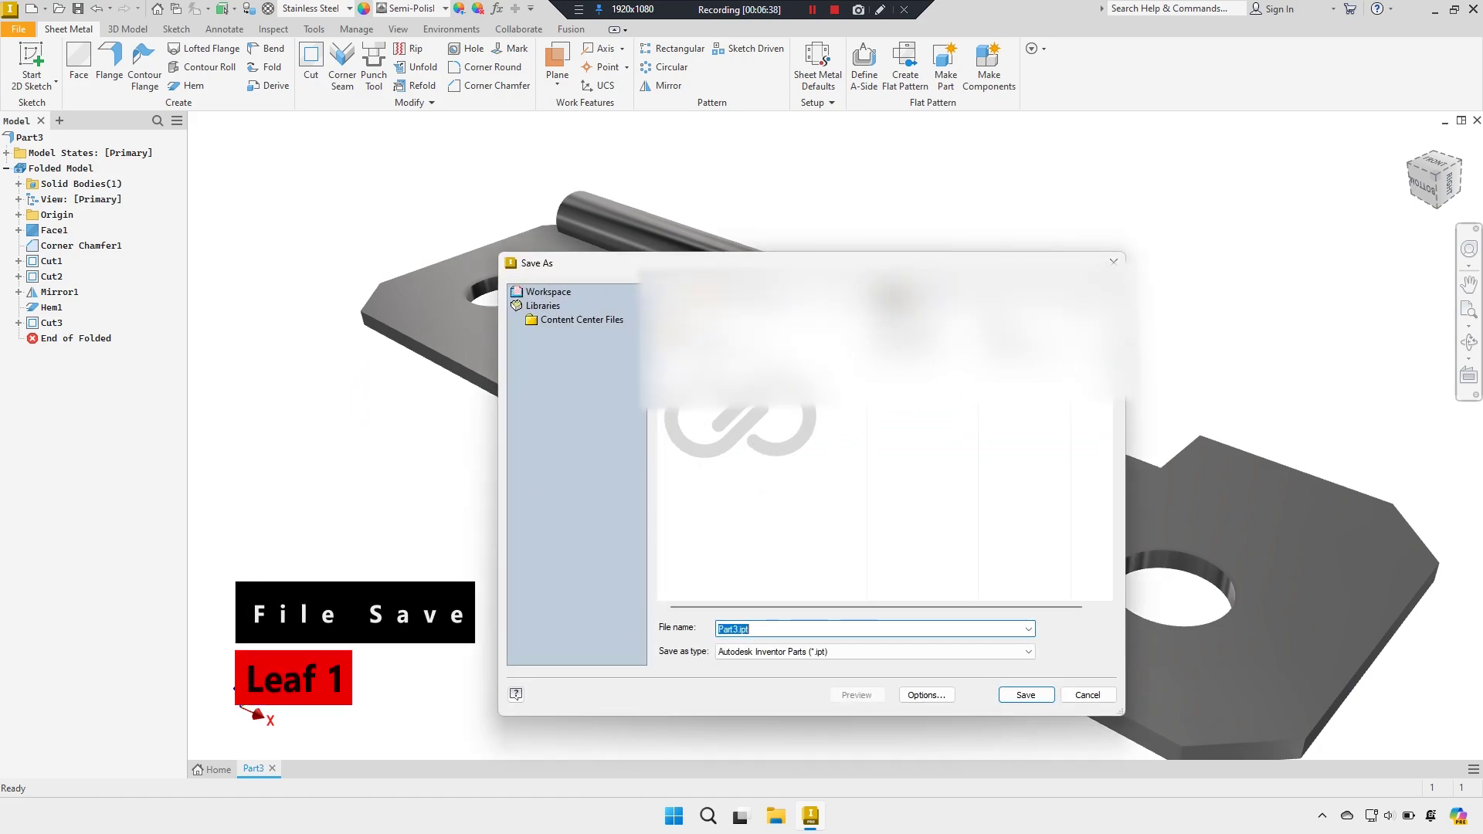
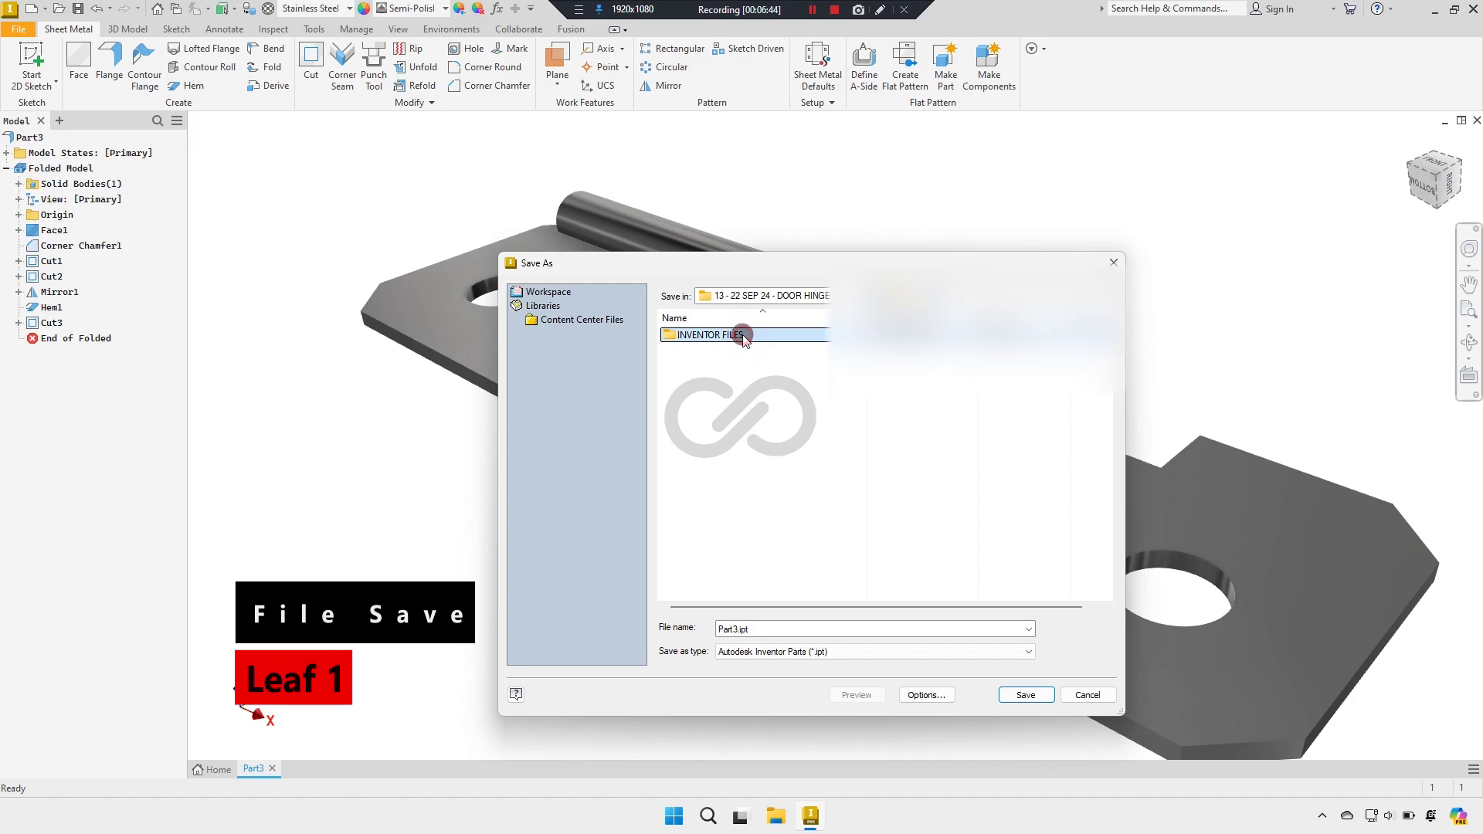
Step: Save the hinge leaf as 'Leaf 1' in the INVENTOR FILES folder
double_click(743, 338)
text(L)
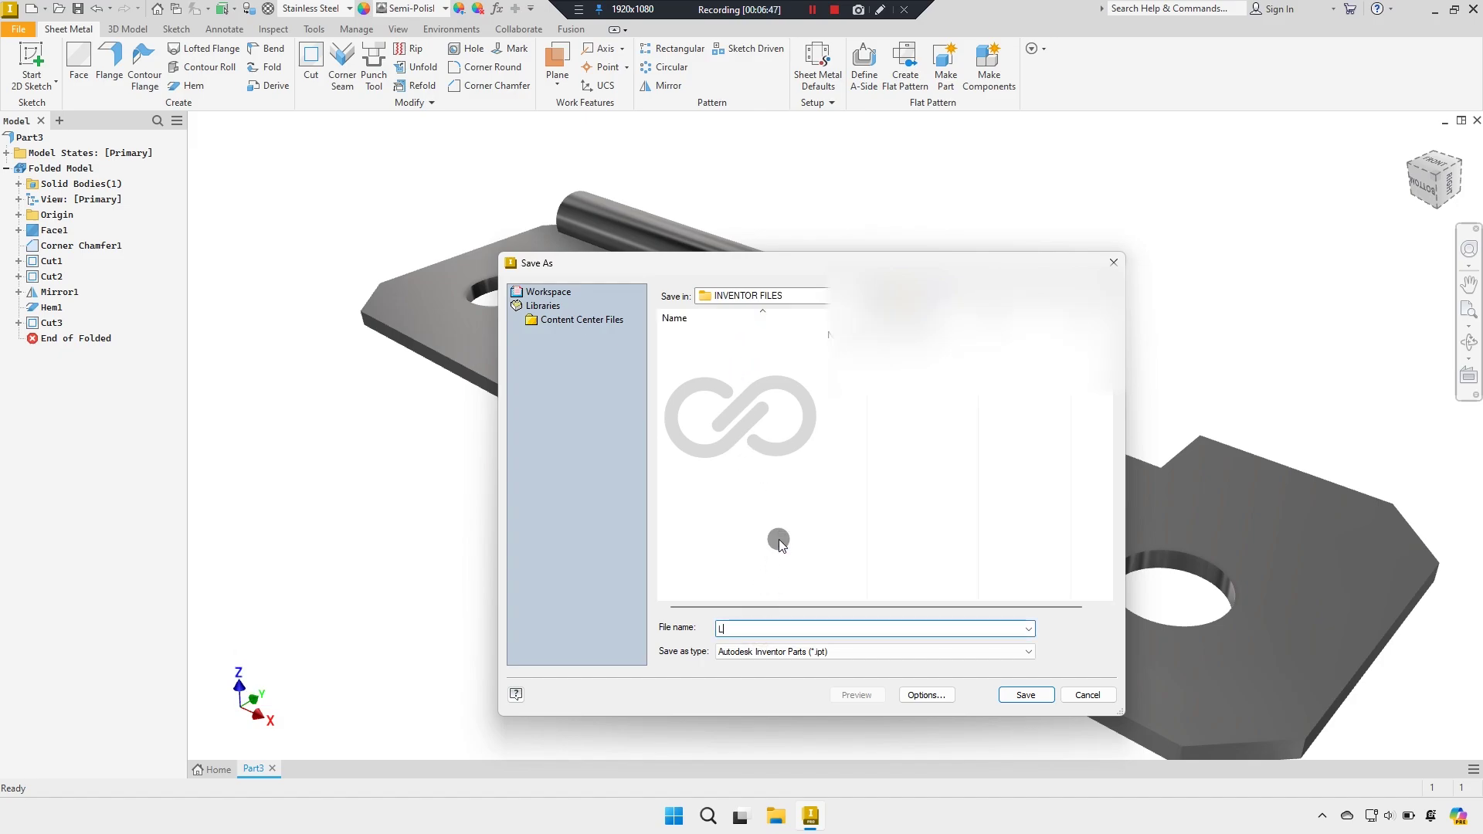
text(eaf 1)
click(1012, 695)
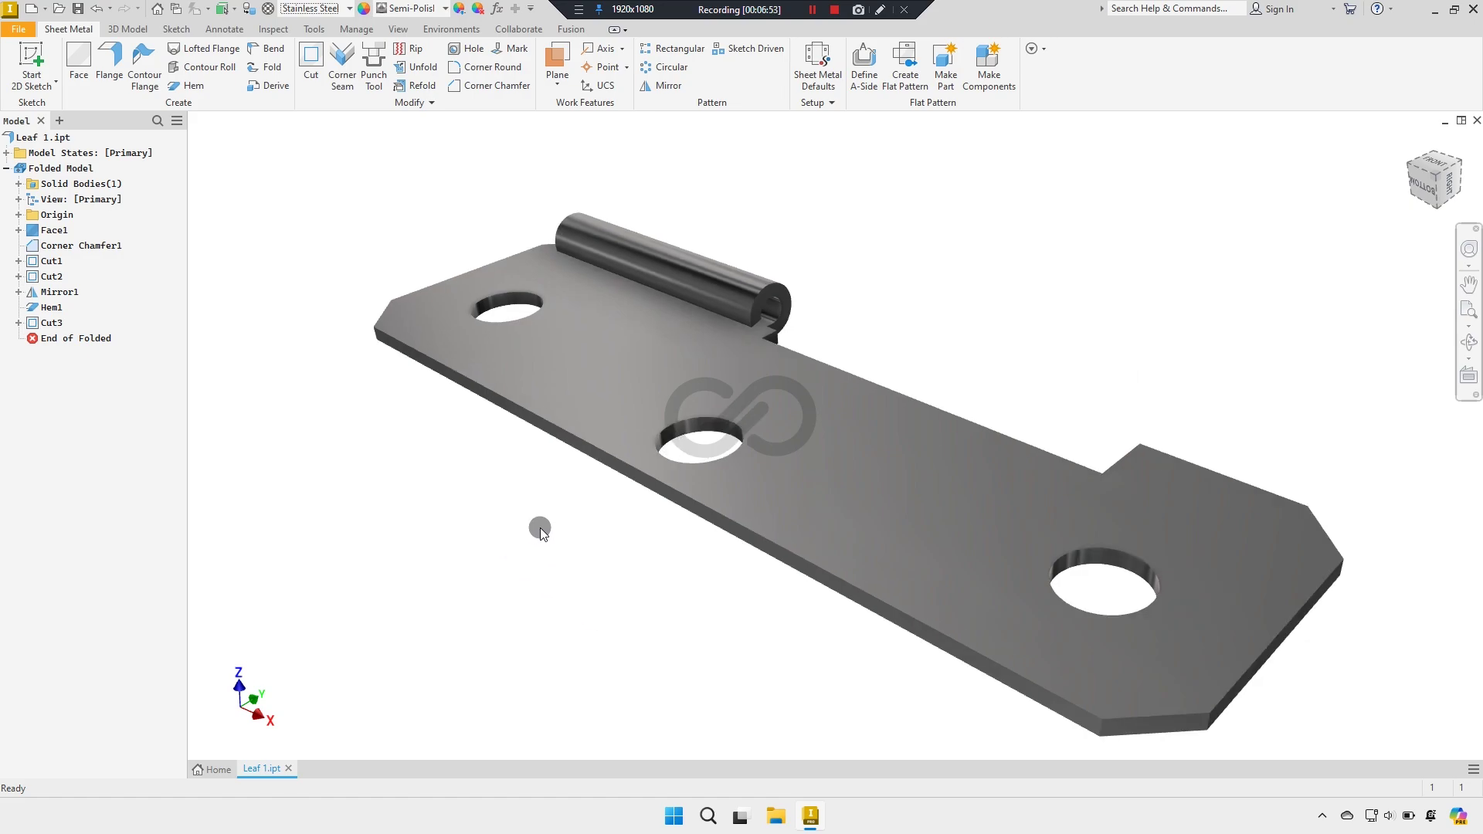
Step: Start a 2D sketch in a new Standard (mm) part for the pin
click(1460, 166)
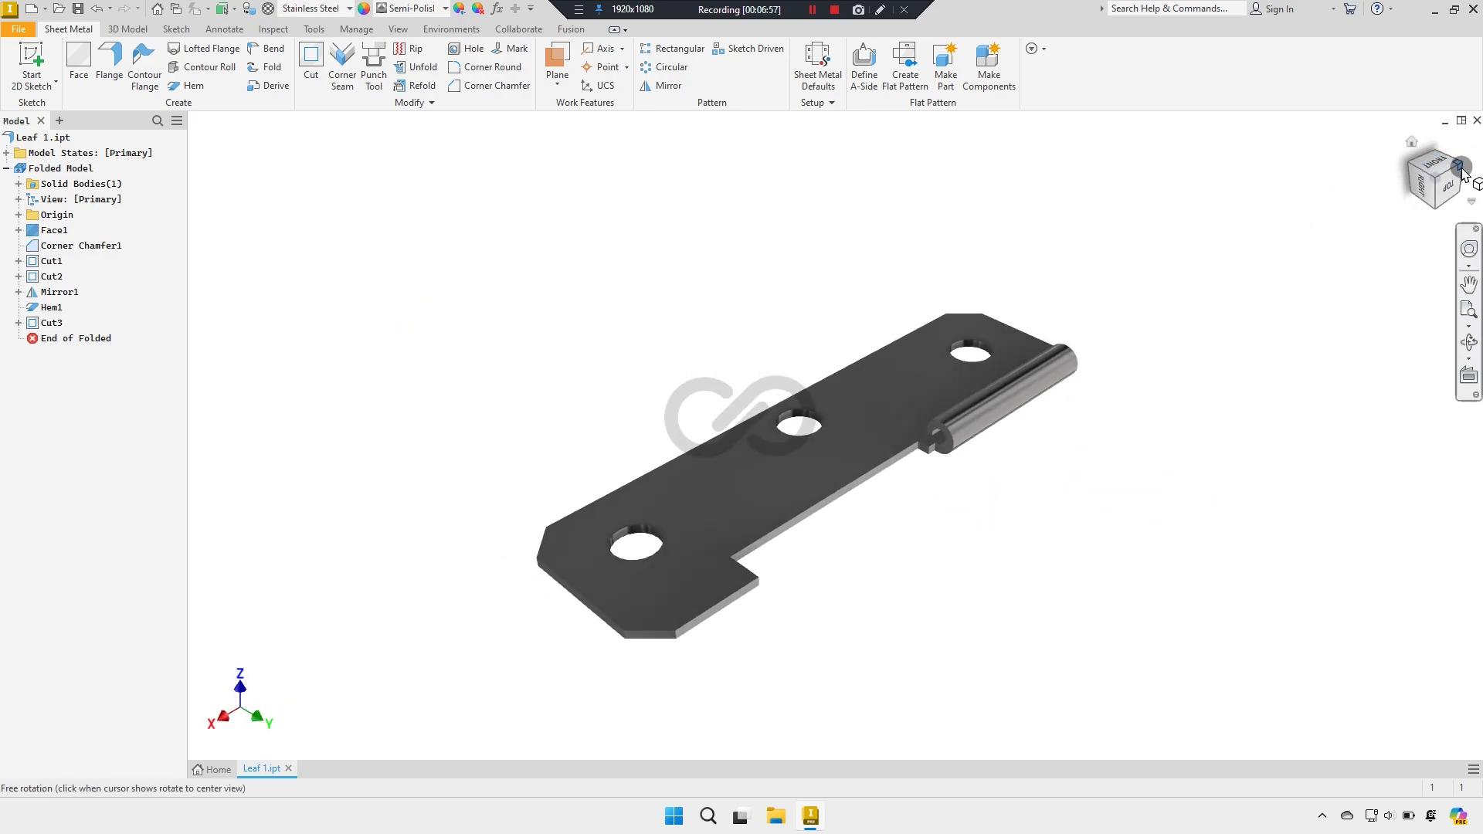
click(1433, 176)
click(44, 84)
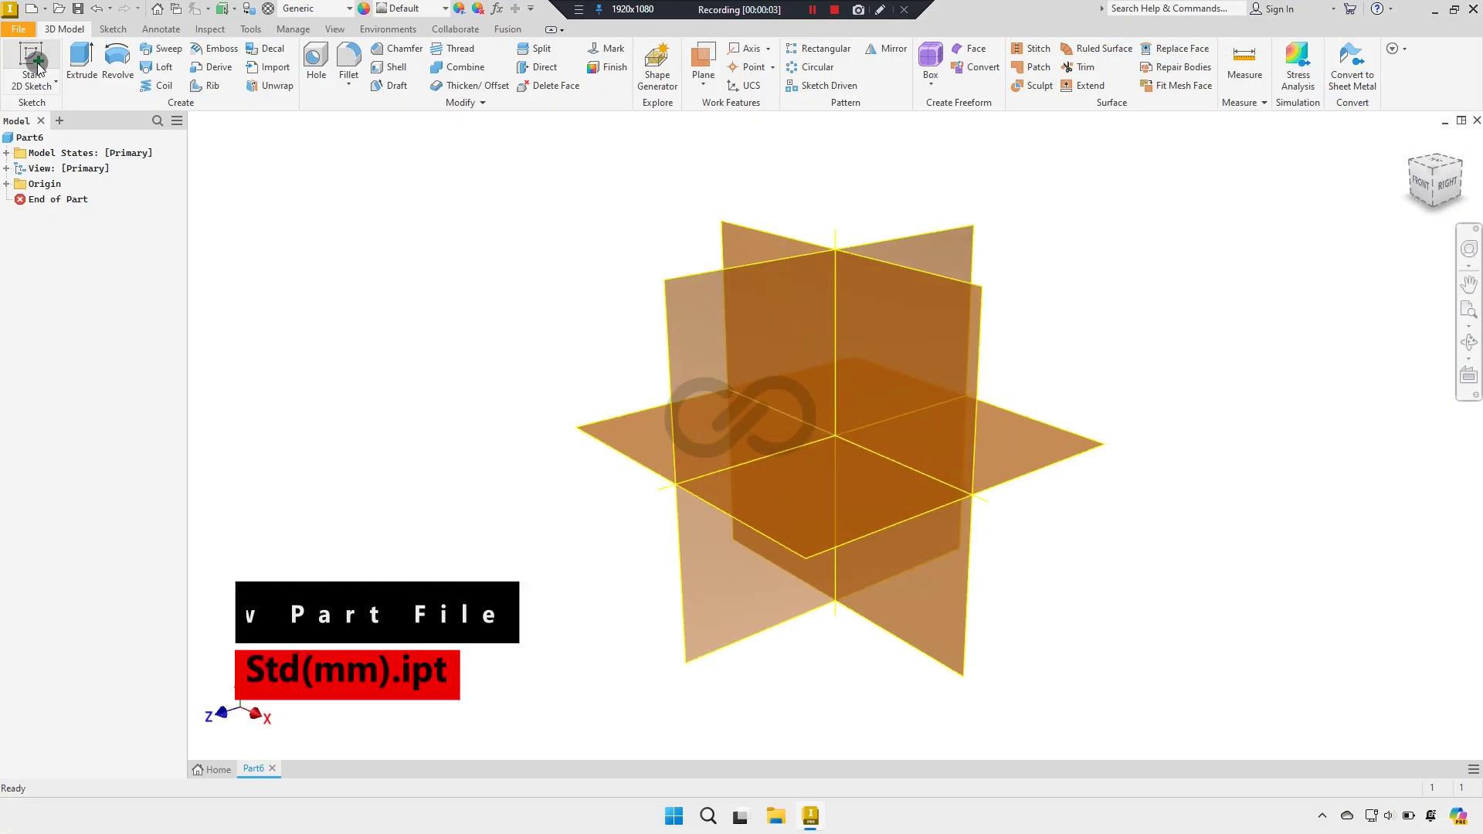
Step: Sketch a 5 mm circle on the origin plane and finish the sketch
click(677, 258)
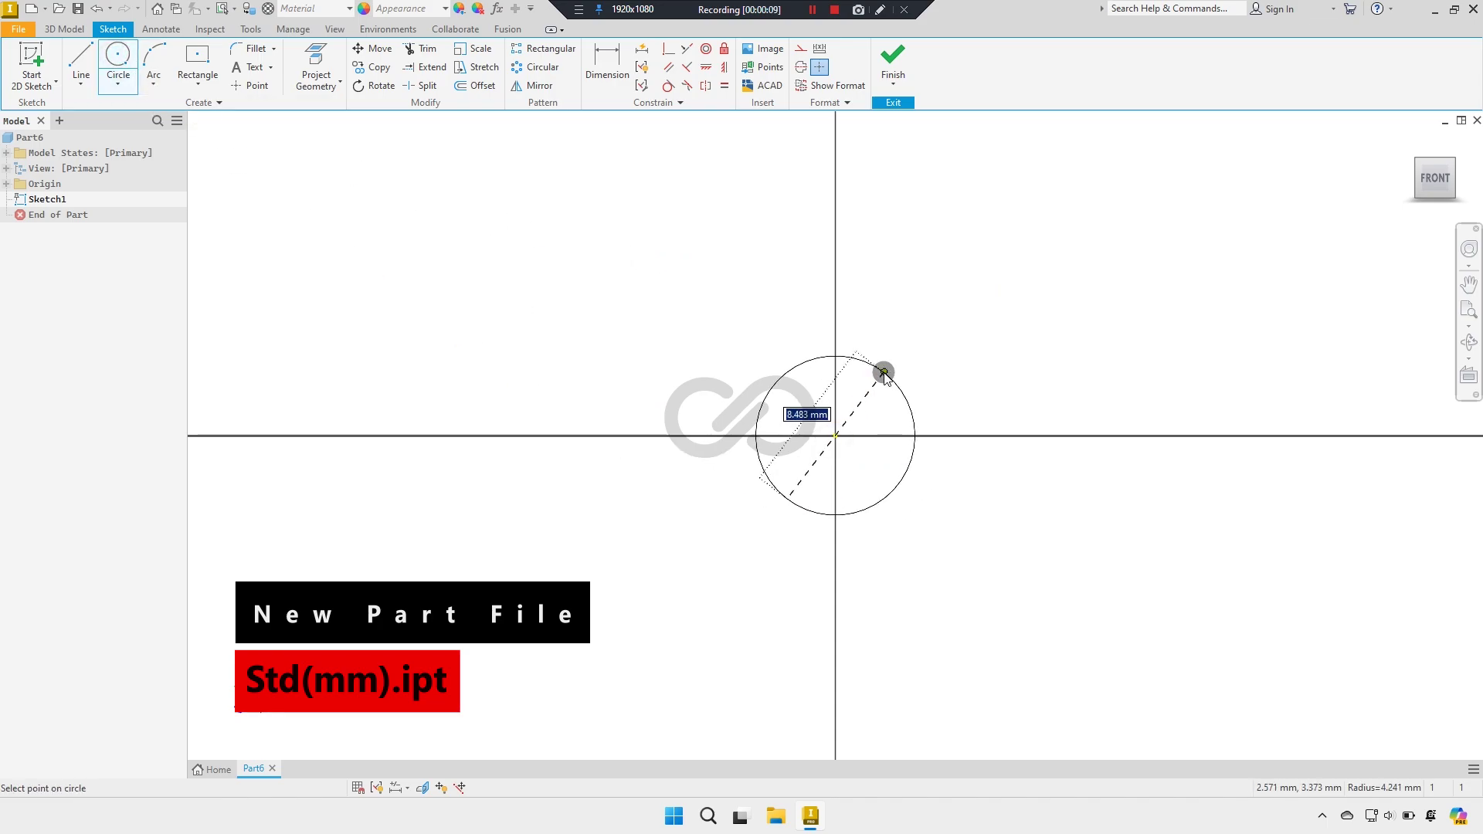
key(Return)
right_click(948, 331)
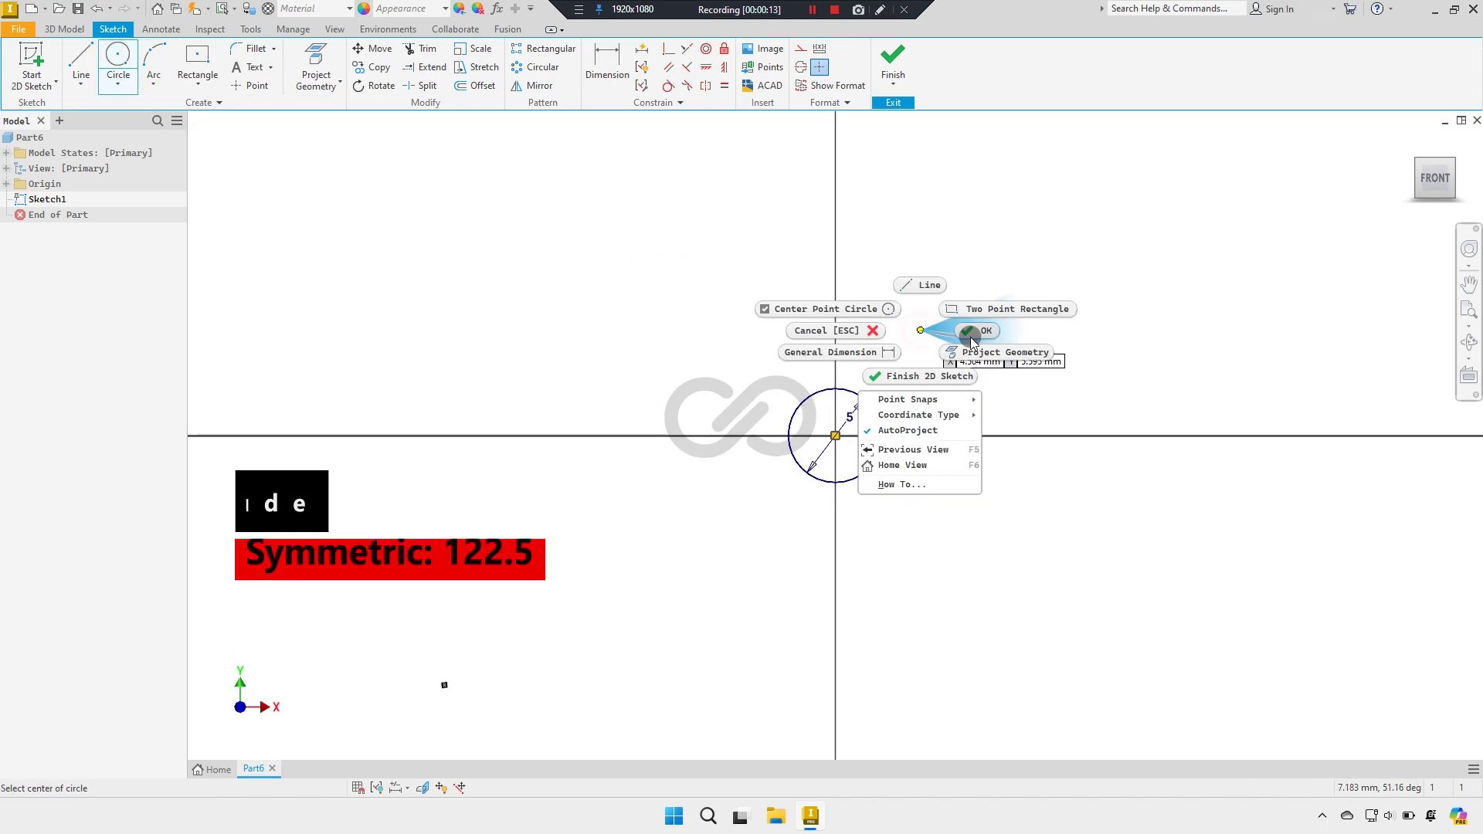
click(942, 309)
click(893, 66)
Step: Extrude the circle symmetrically 122.5 mm into a rod and sketch on its end face
click(81, 65)
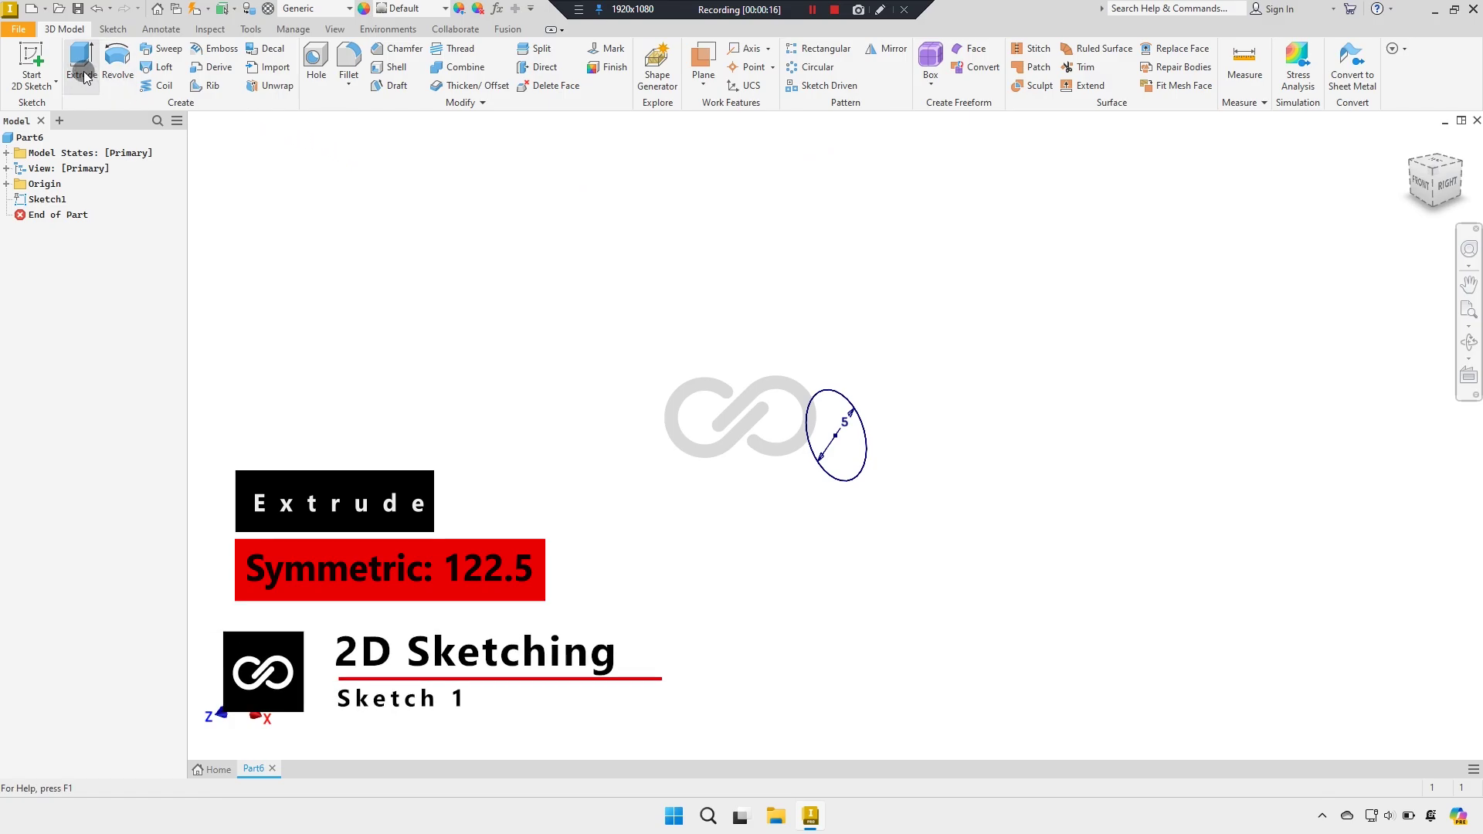
click(321, 244)
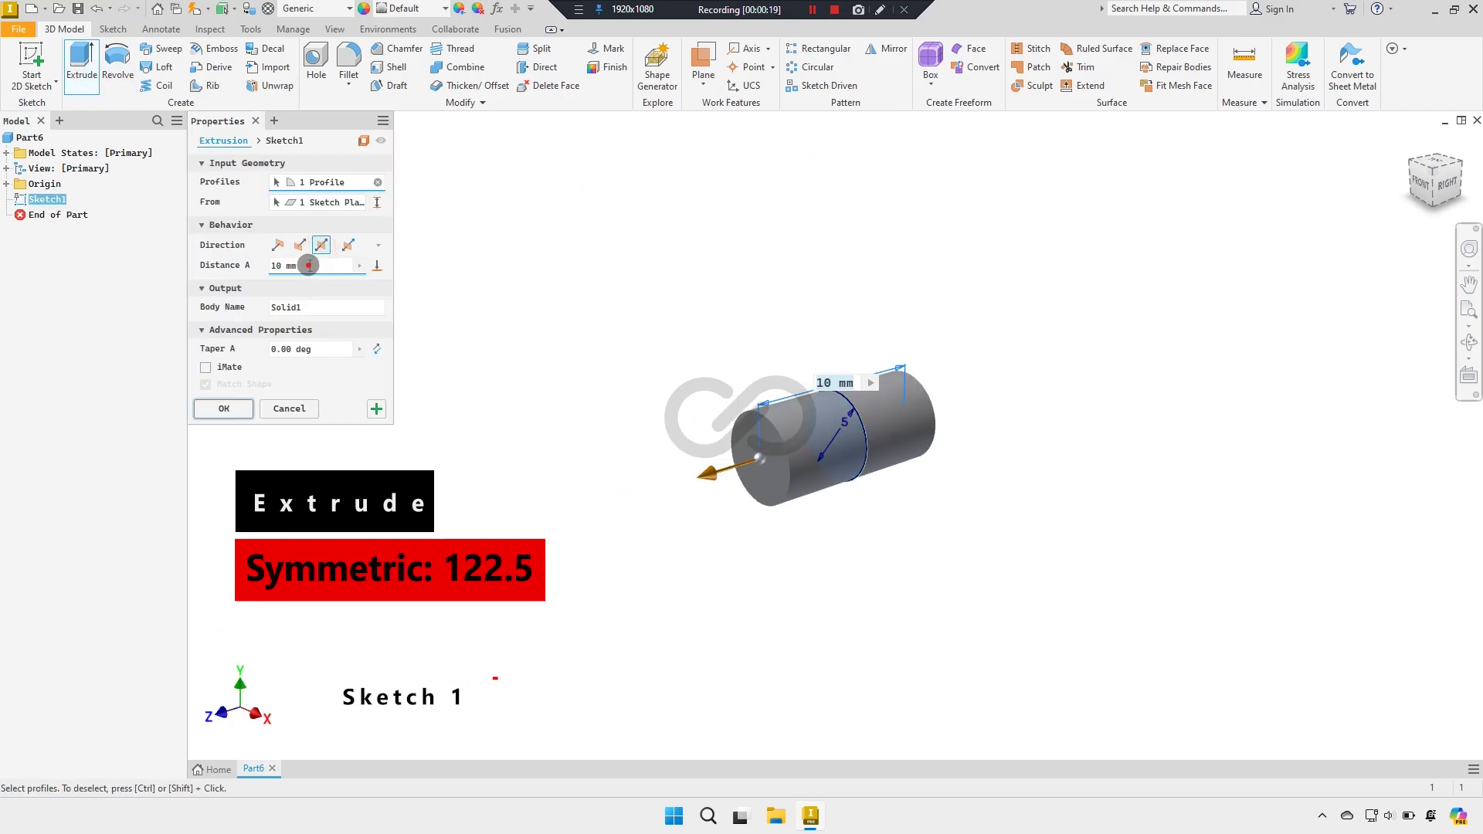
drag(305, 266, 262, 272)
text(122.5)
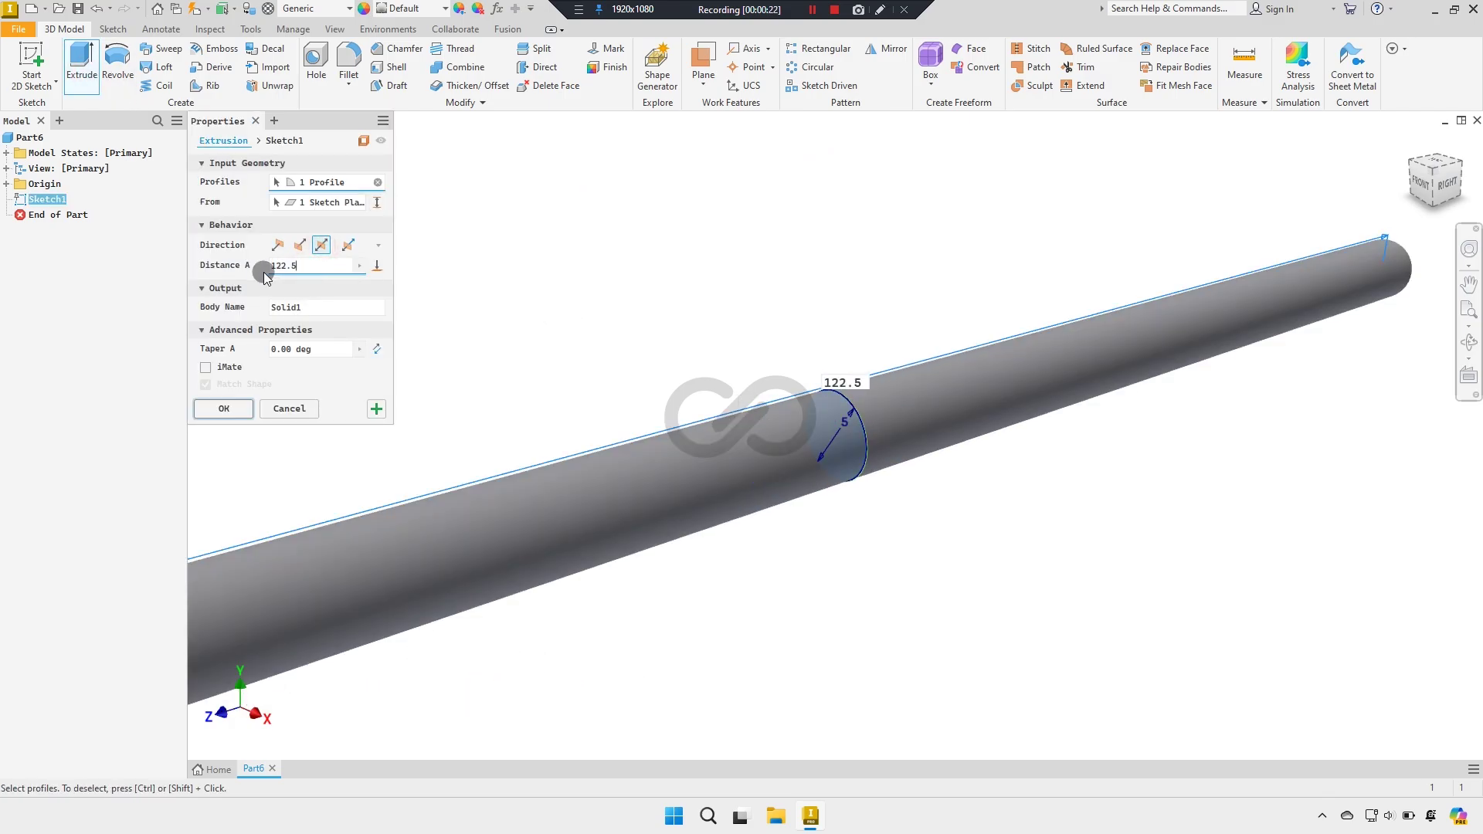
scroll(889, 463, down, 2)
scroll(784, 568, down, 2)
scroll(783, 575, down, 2)
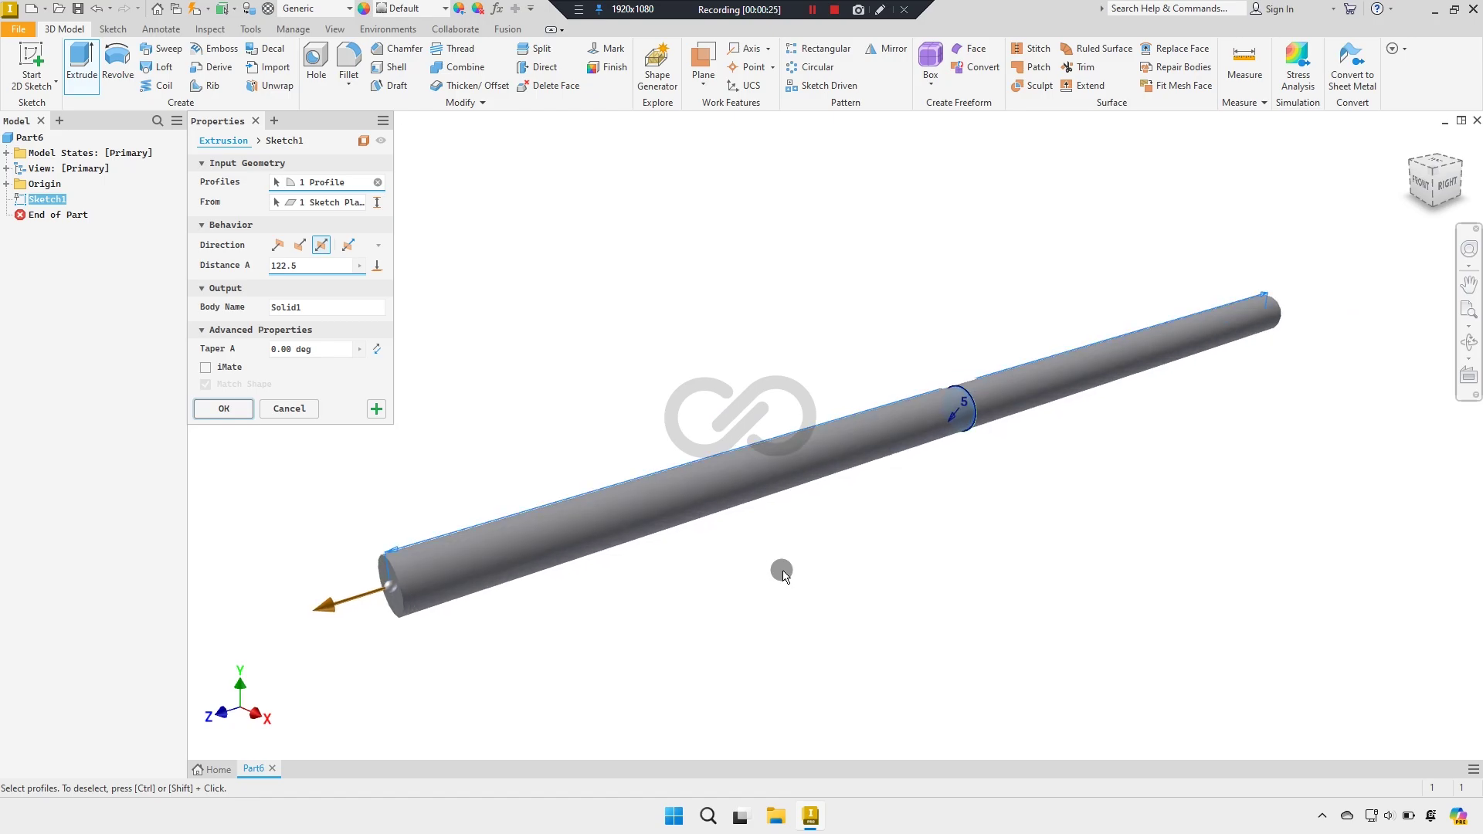
scroll(783, 576, up, 1)
scroll(803, 549, down, 1)
click(210, 407)
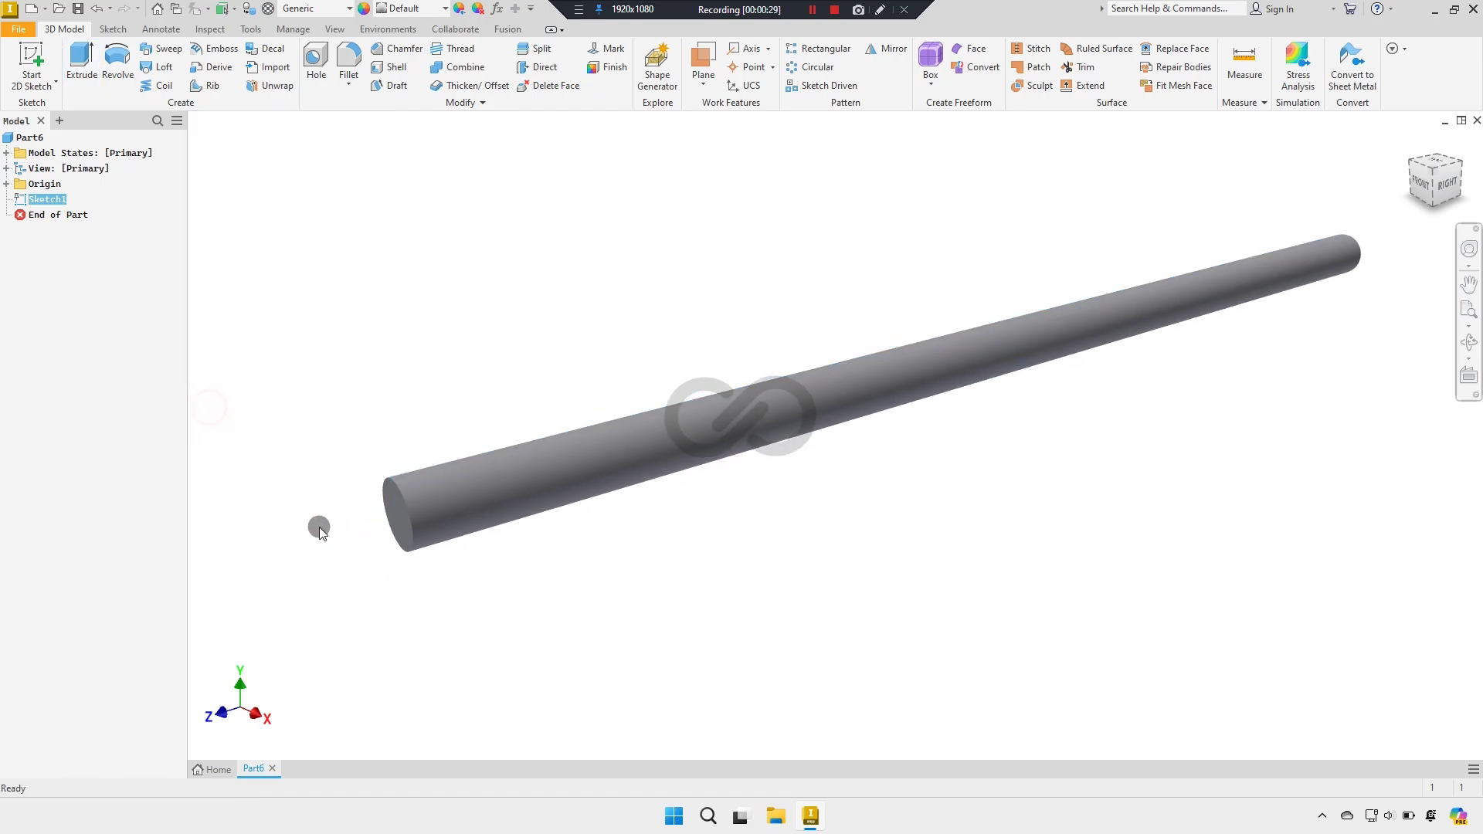
click(401, 531)
click(516, 516)
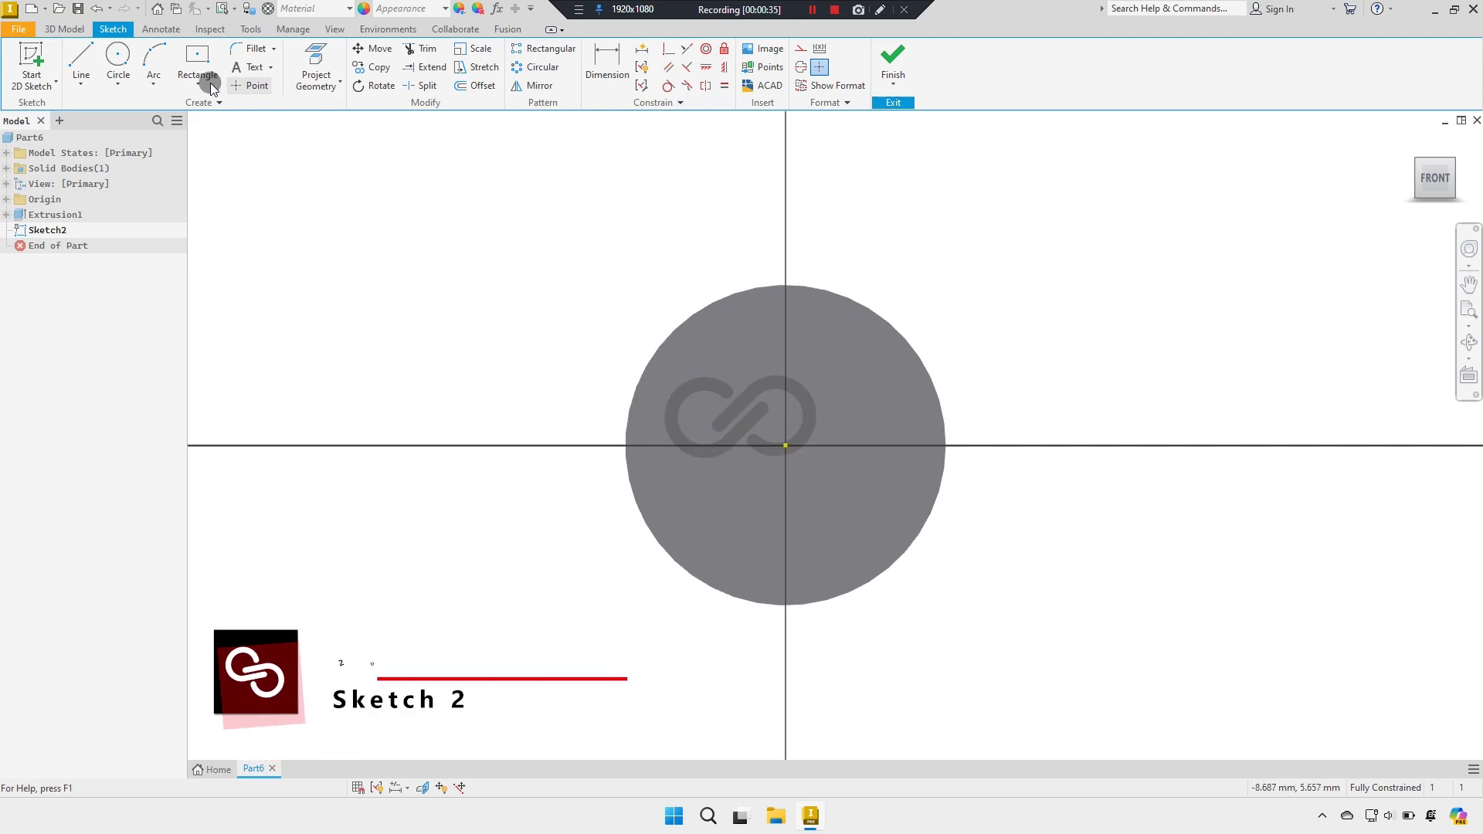
Step: Sketch an 8 mm circle centred on the rod's end face
click(120, 60)
click(785, 446)
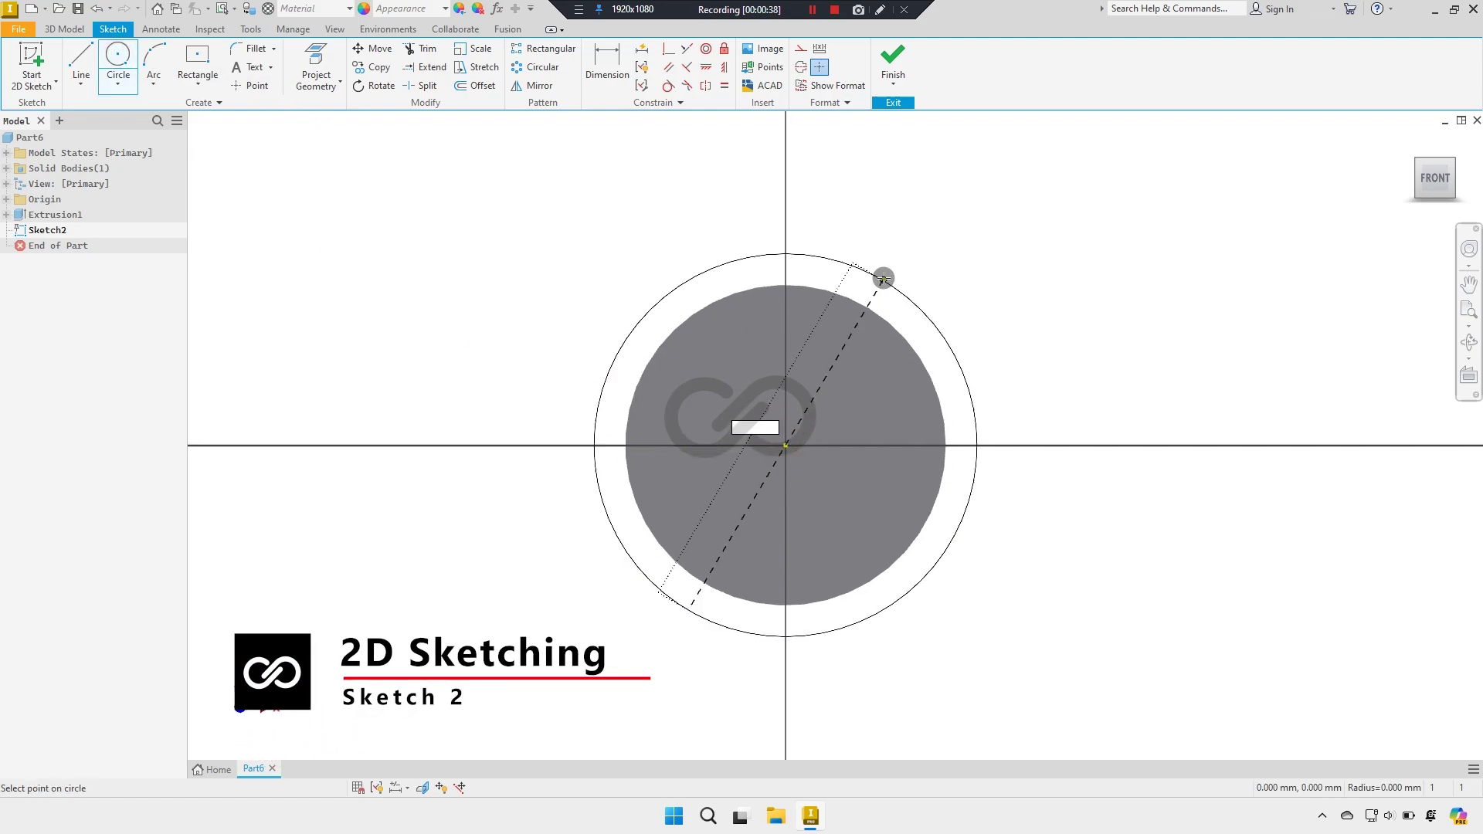
text(8)
key(Return)
right_click(997, 243)
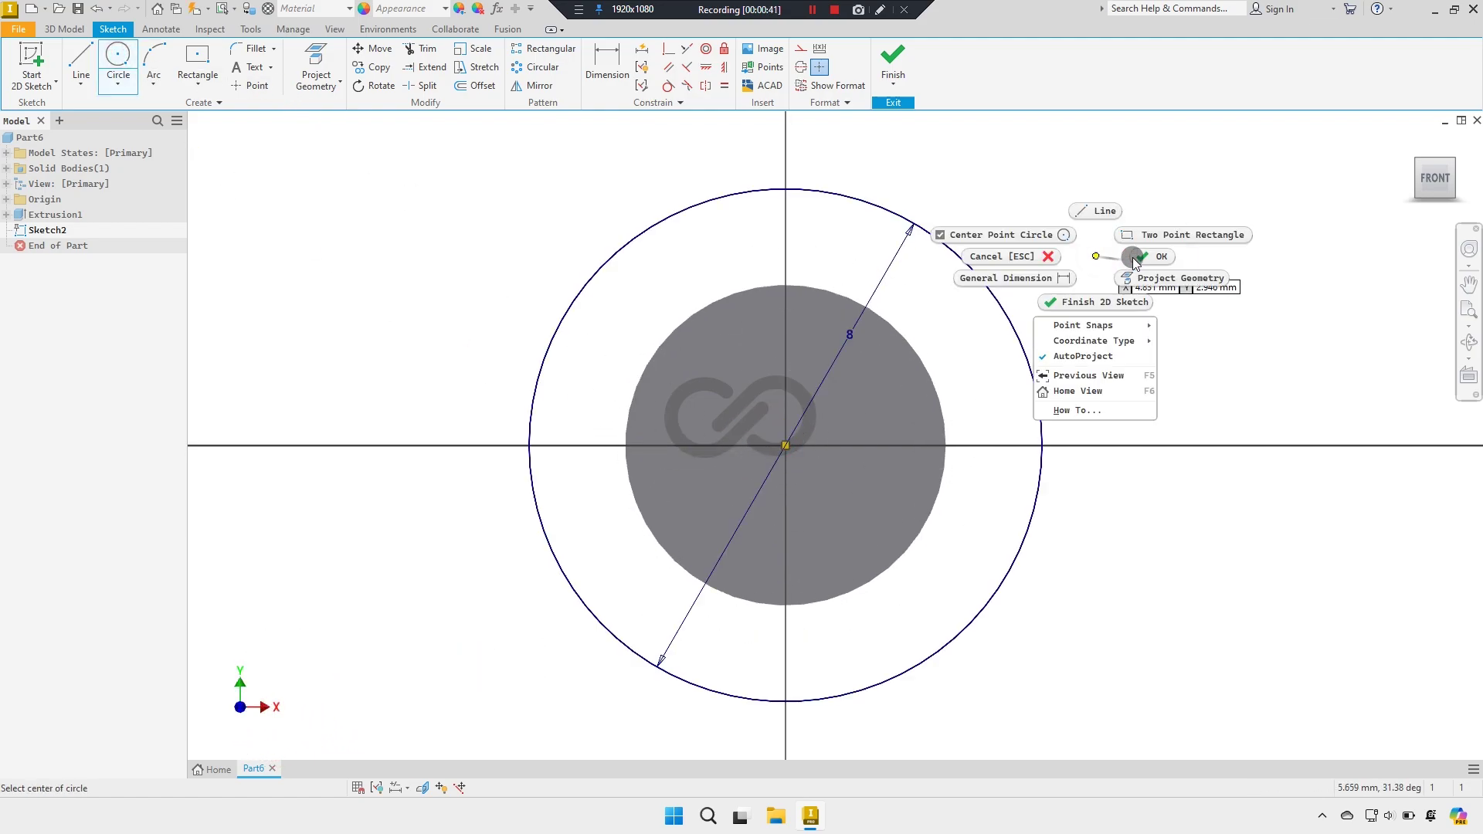
click(913, 205)
click(893, 62)
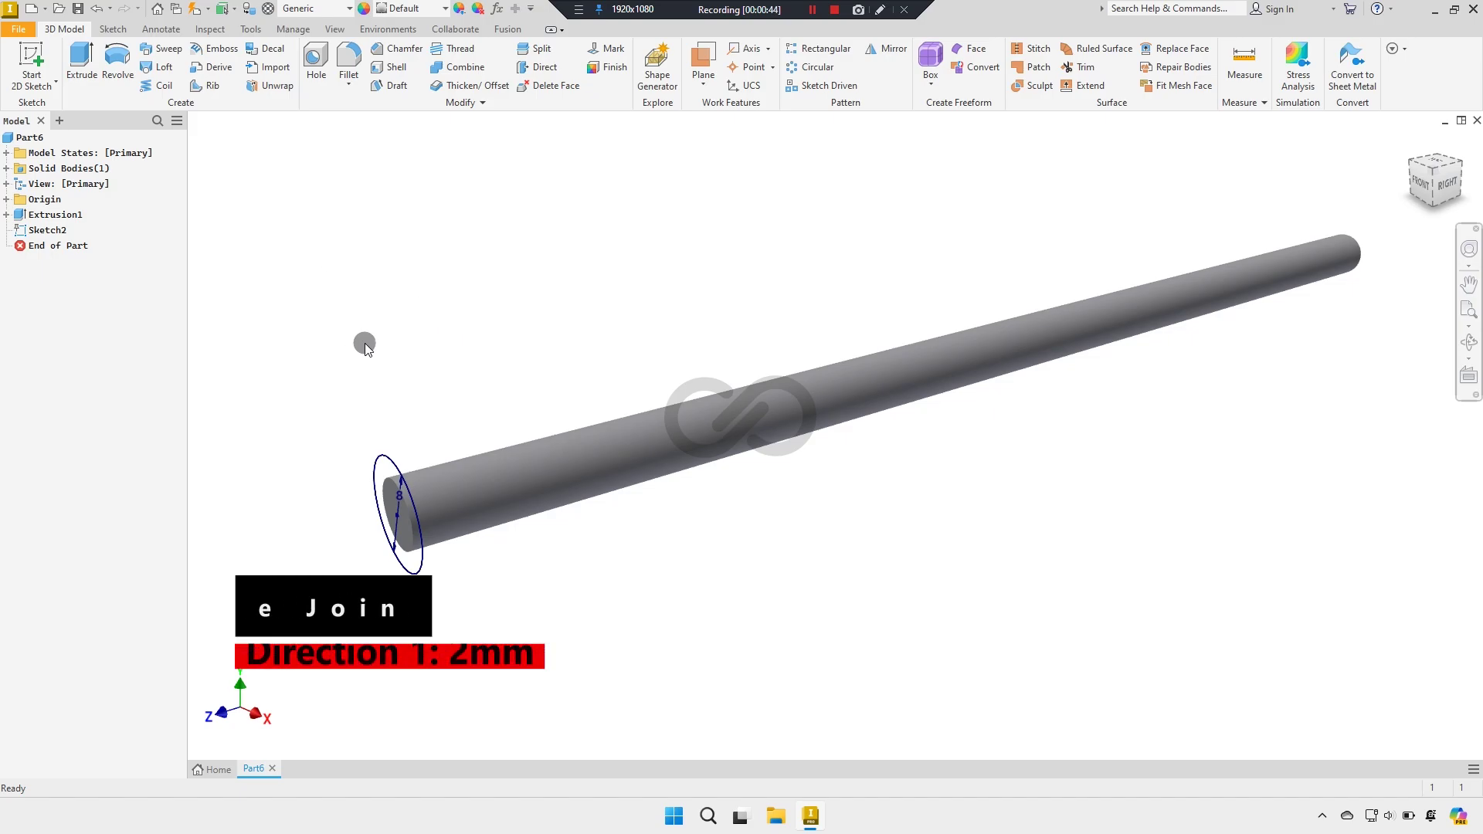
Step: Extrude the 8 mm circle 2 mm to form the pin head
scroll(468, 416, down, 2)
mouse_move(468, 416)
shift+middle_down()
mouse_move(487, 335)
mouse_move(376, 230)
shift+middle_up()
click(75, 62)
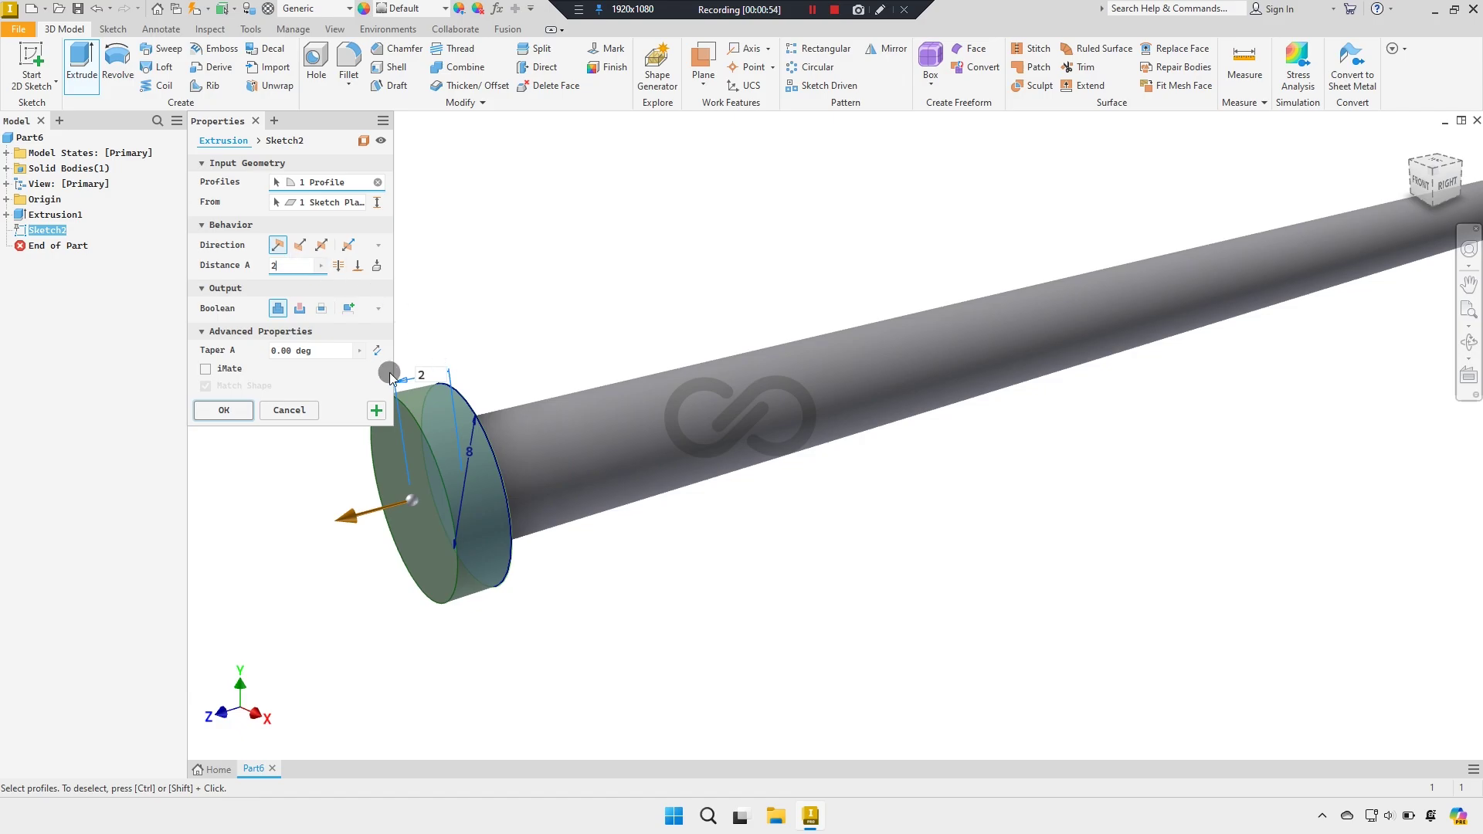
click(221, 412)
Step: Round the head's outer rim with a 1.25 mm fillet
click(353, 61)
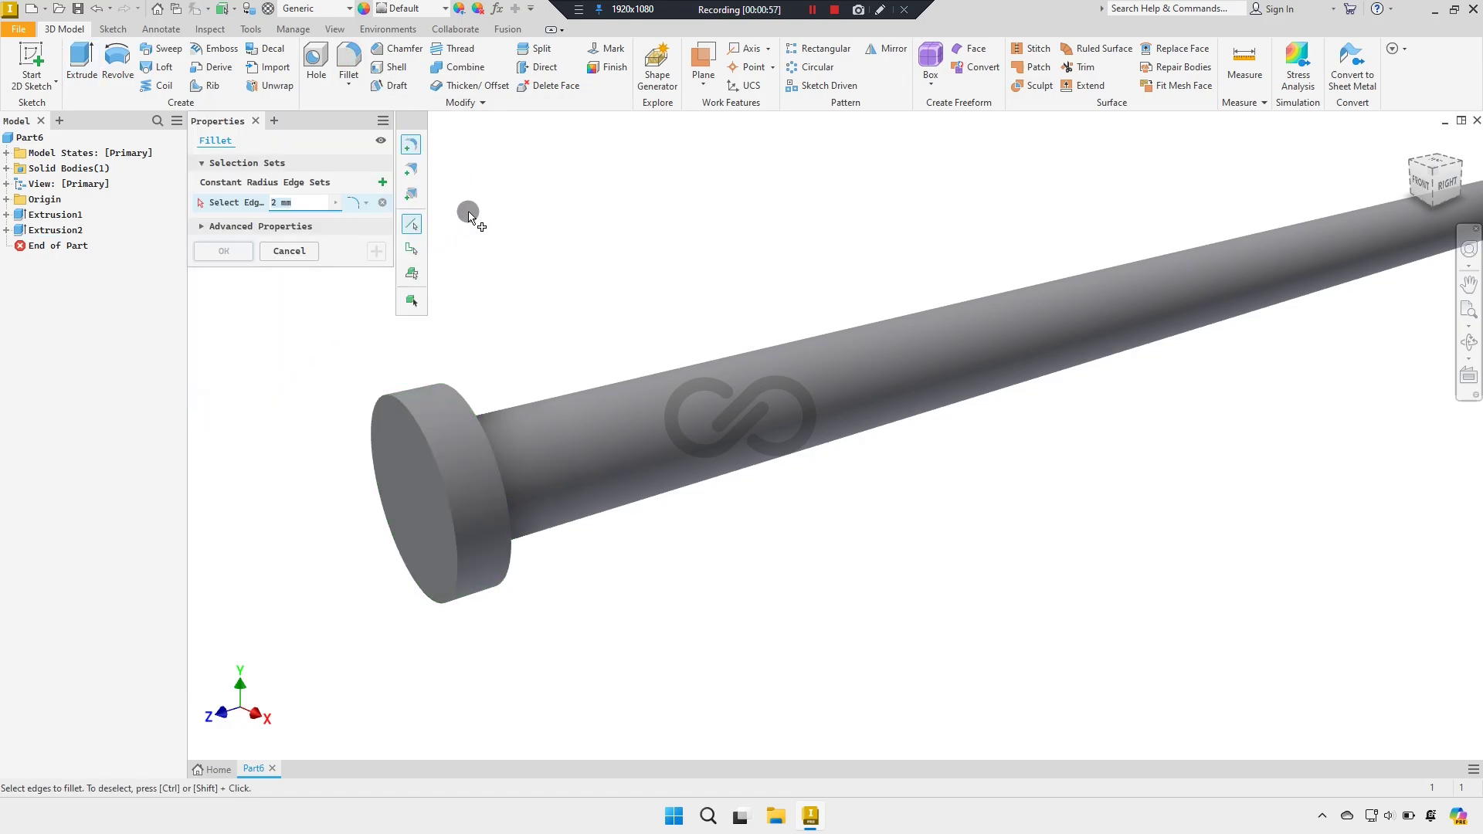
click(395, 409)
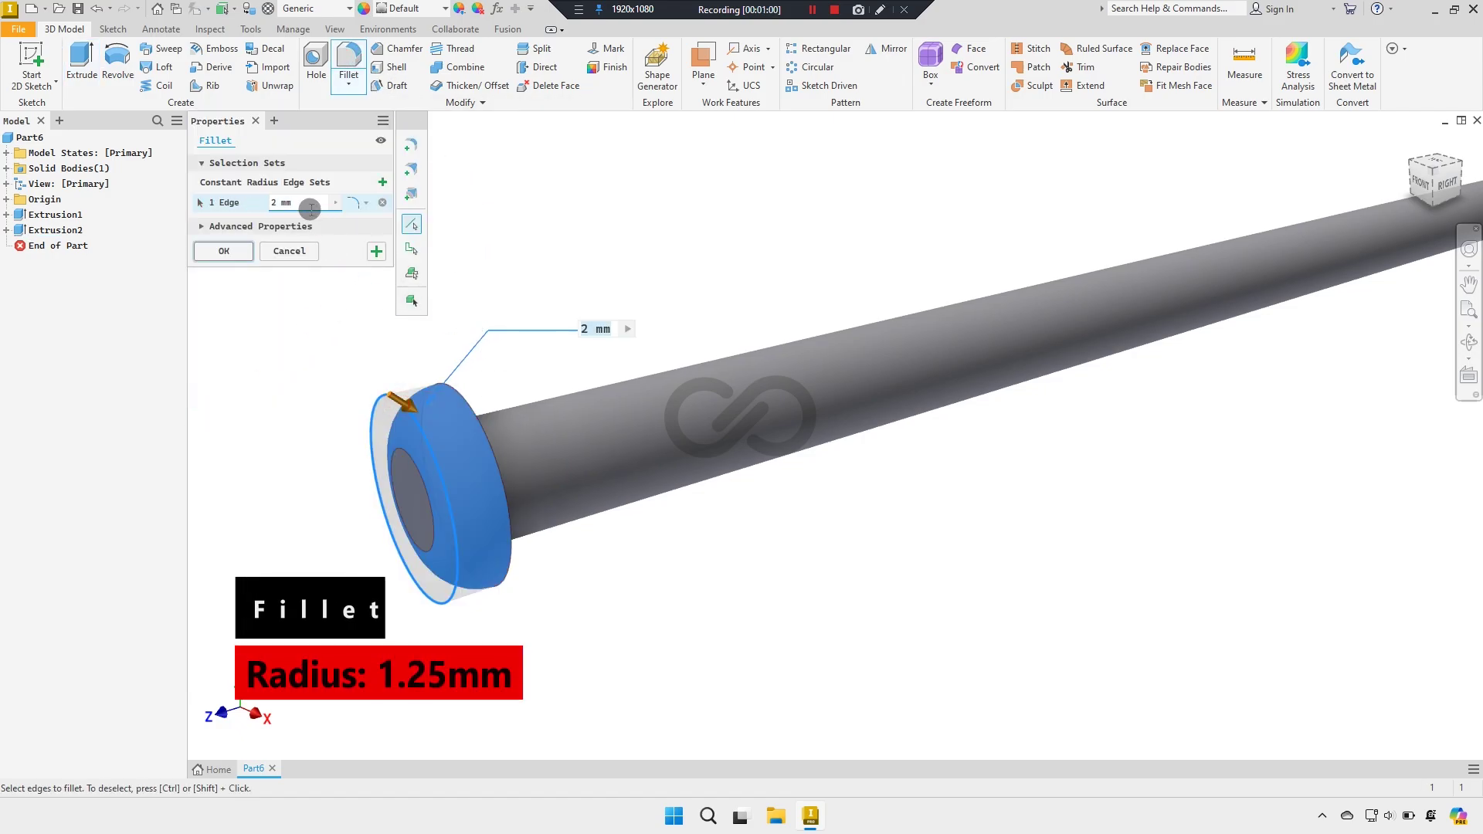
text(1.25)
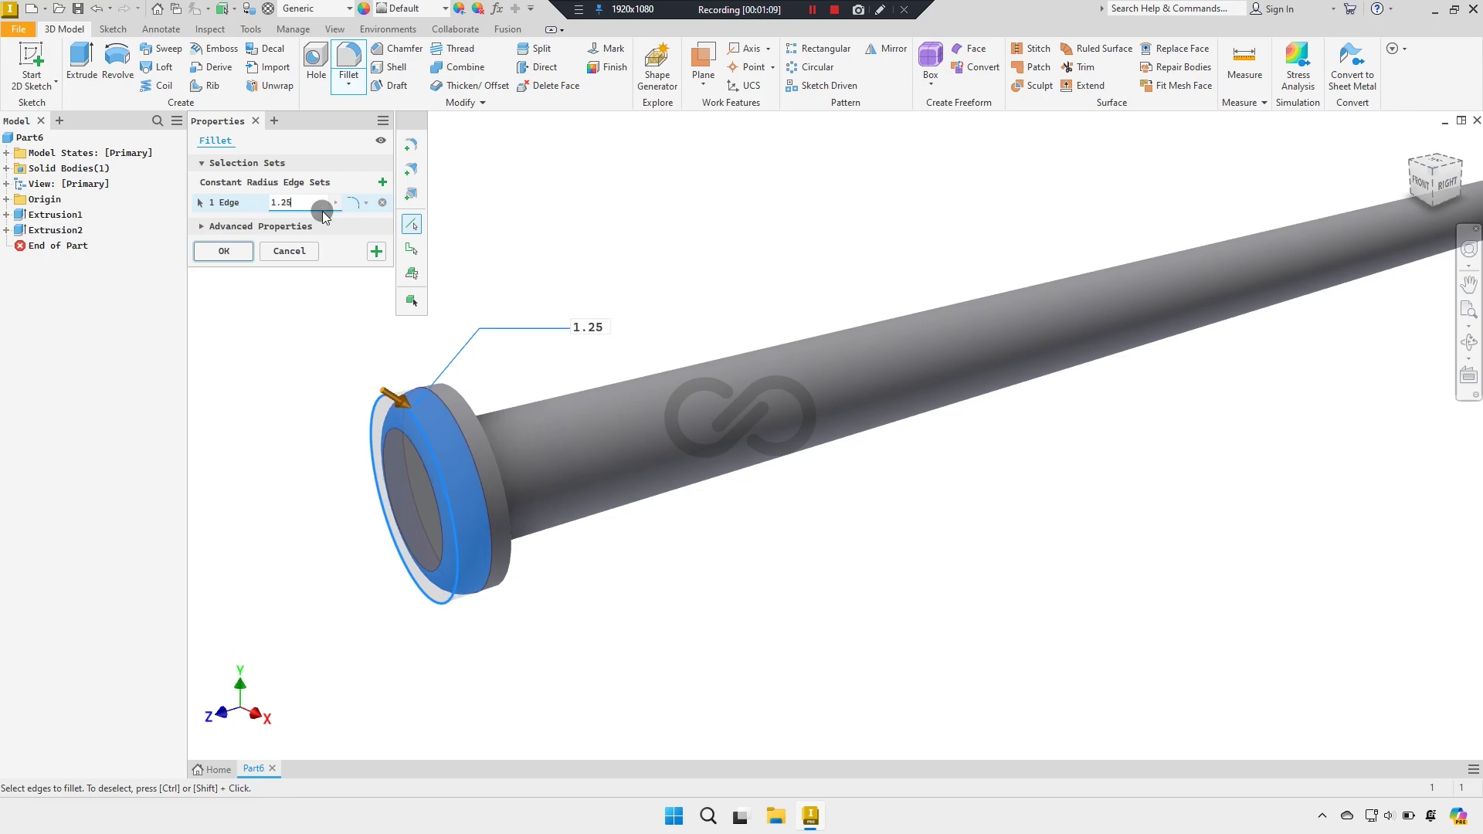
scroll(556, 254, up, 2)
click(227, 252)
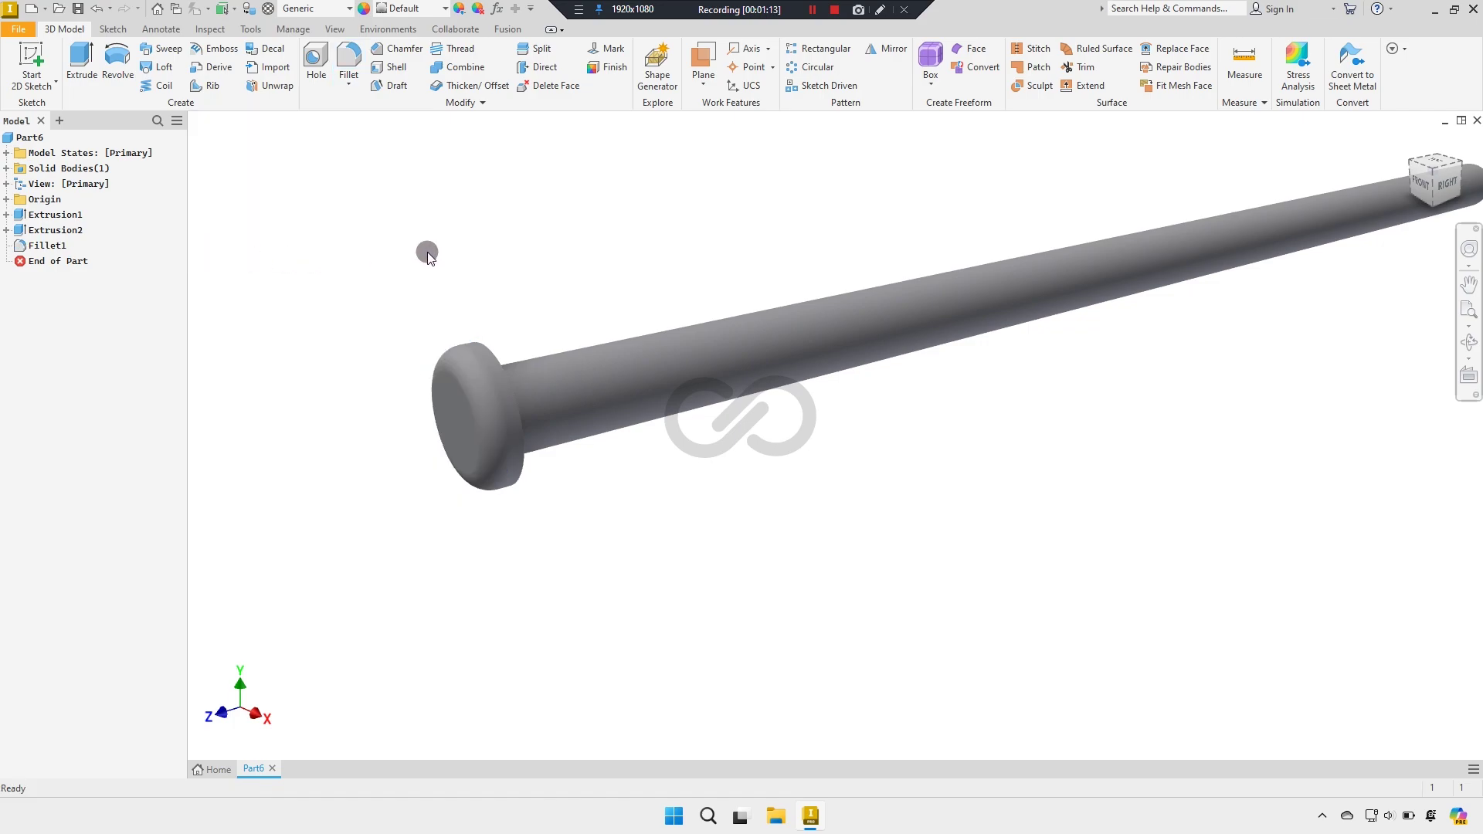
scroll(541, 243, up, 2)
middle_drag(589, 239, 567, 336)
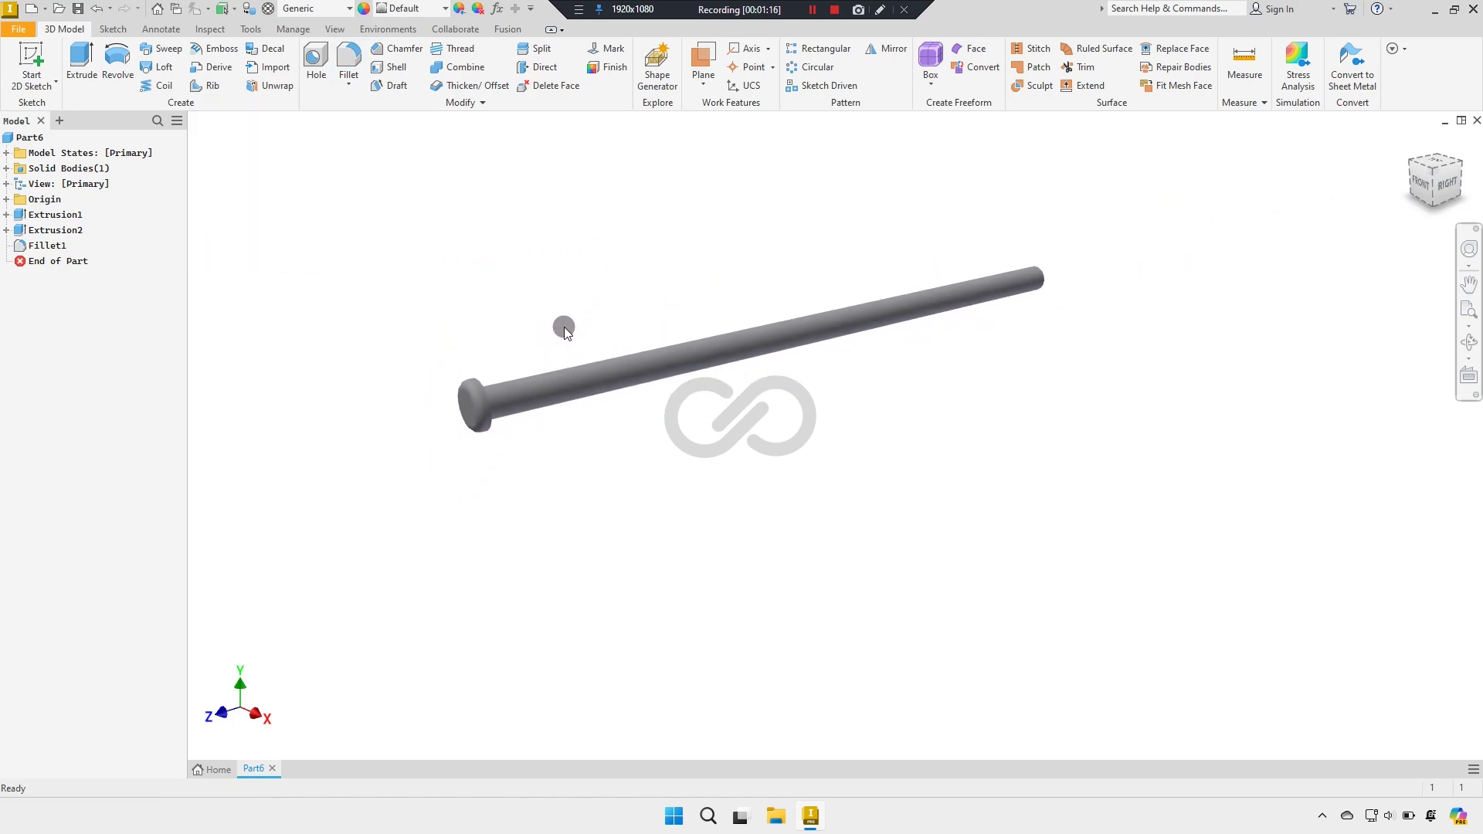
scroll(563, 326, down, 1)
click(885, 51)
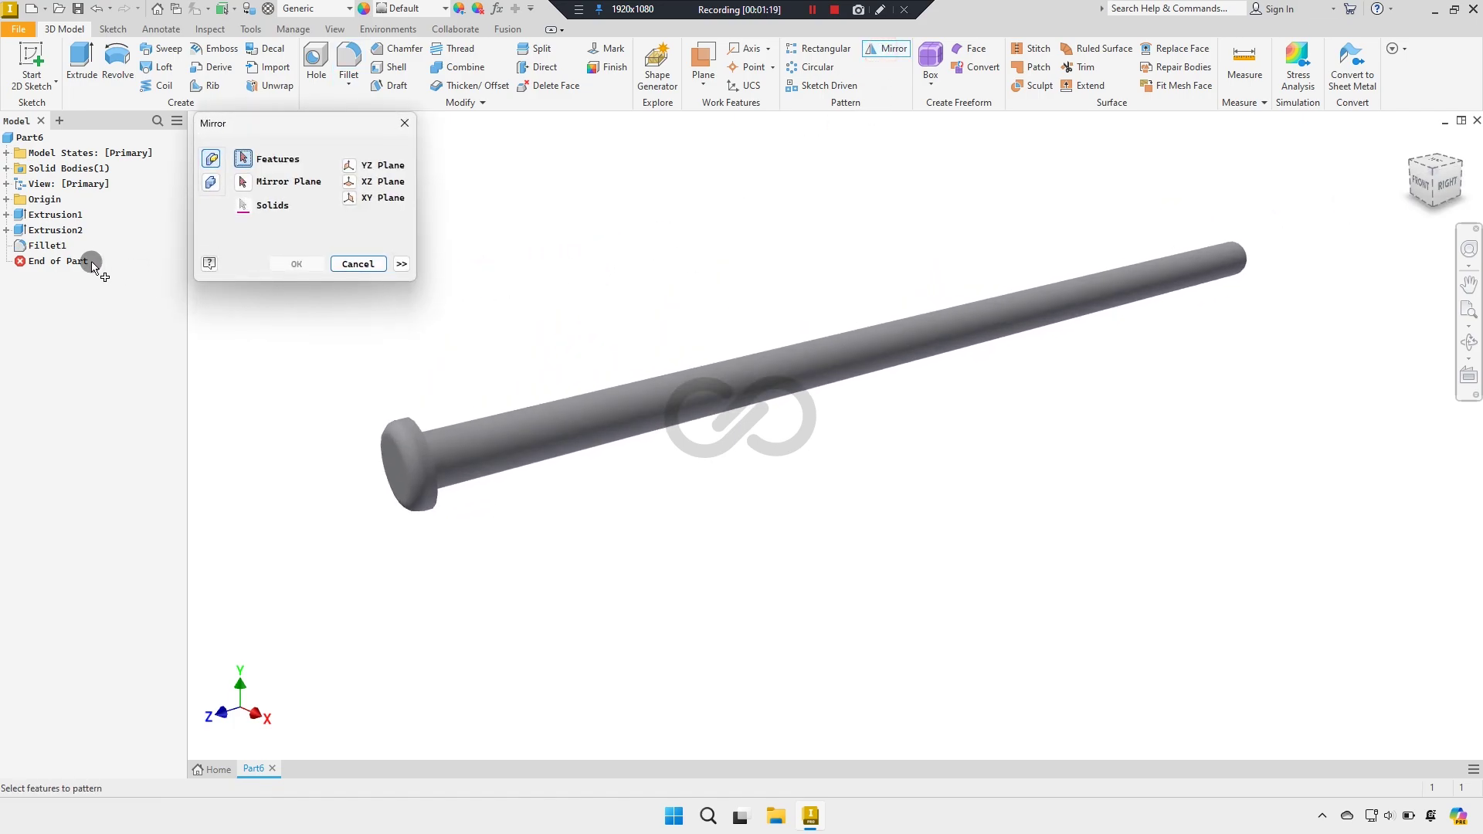
Step: Mirror Extrusion2 and Fillet1 about the XY Plane, then begin saving the pin
click(45, 246)
click(243, 190)
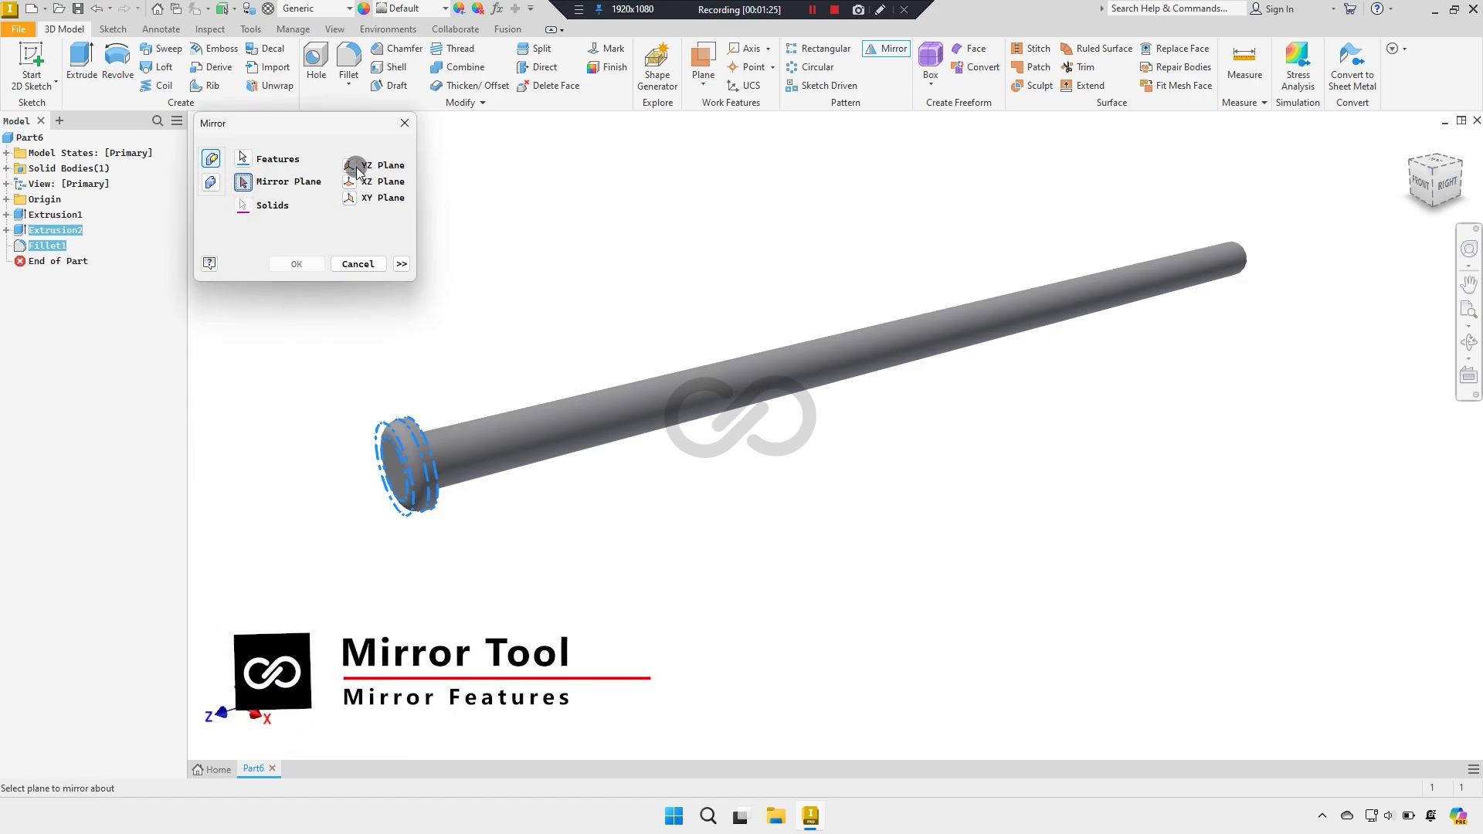
click(349, 200)
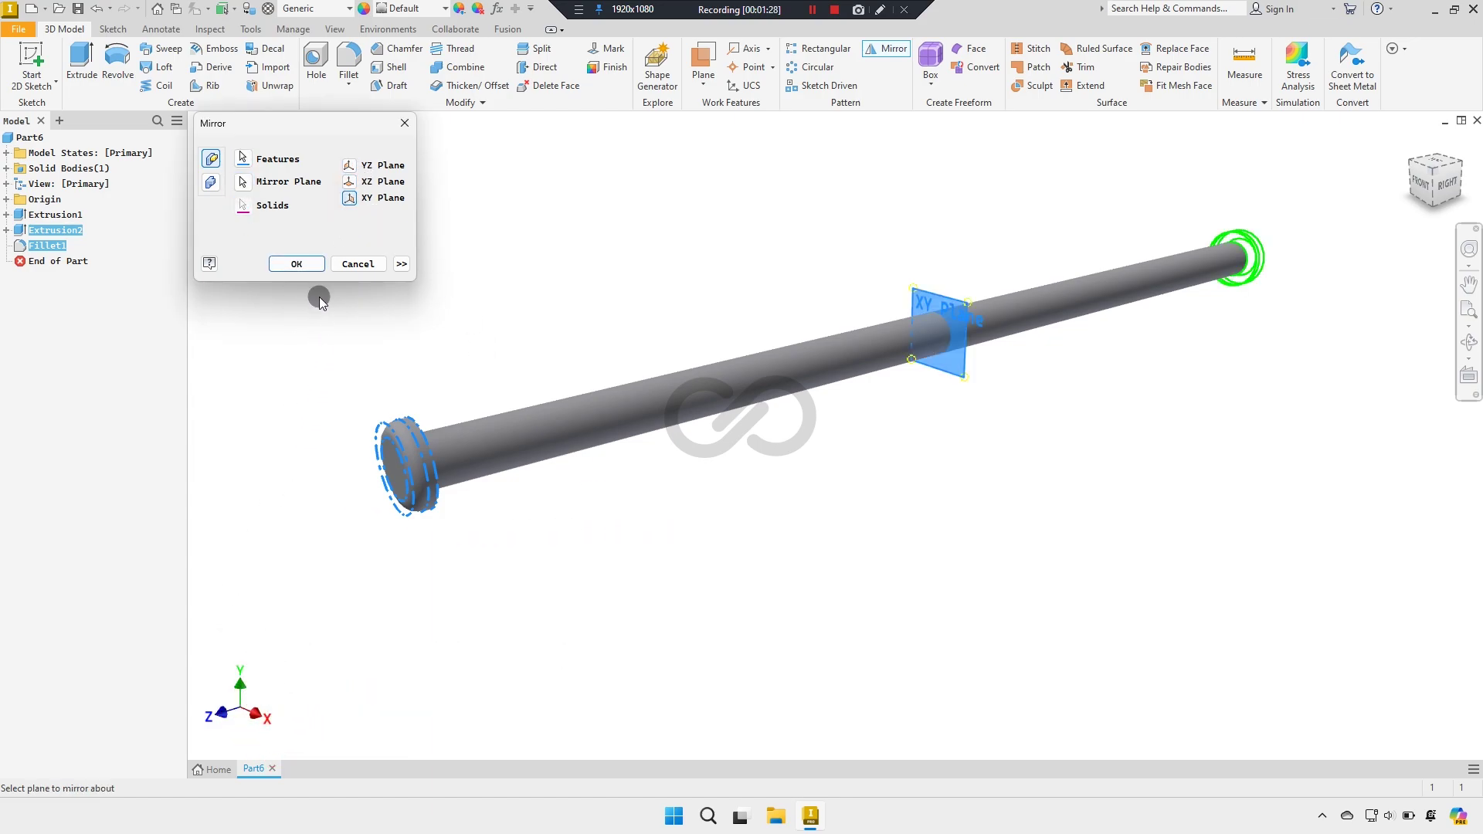
click(301, 265)
mouse_move(557, 261)
shift+middle_down()
mouse_move(901, 480)
mouse_move(811, 428)
mouse_move(781, 480)
mouse_move(850, 451)
mouse_move(851, 424)
mouse_move(790, 461)
shift+middle_up()
key(ctrl+s)
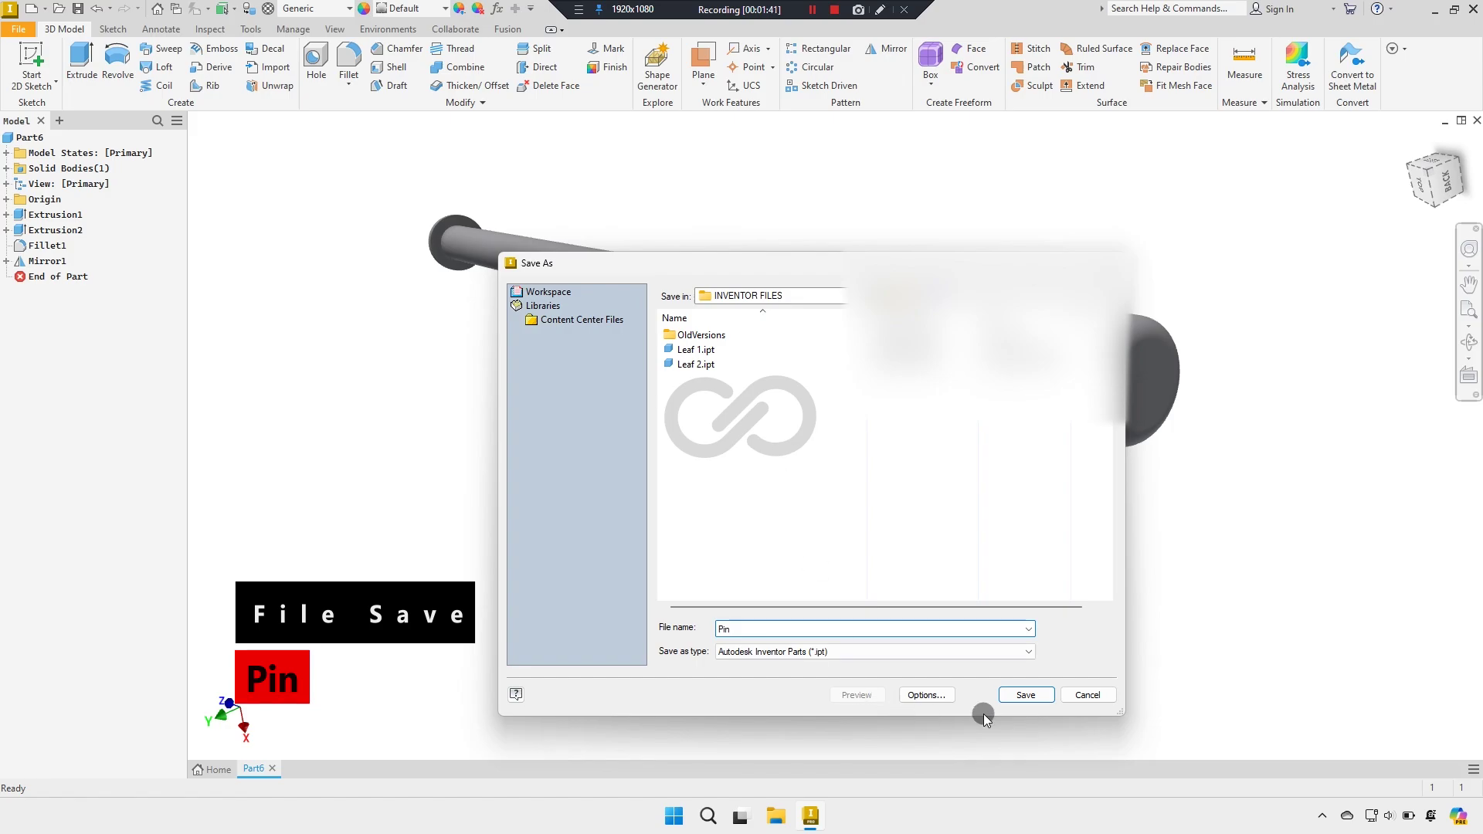
Step: Save the part as 'Pin' and assign it Stainless Steel material
click(1027, 694)
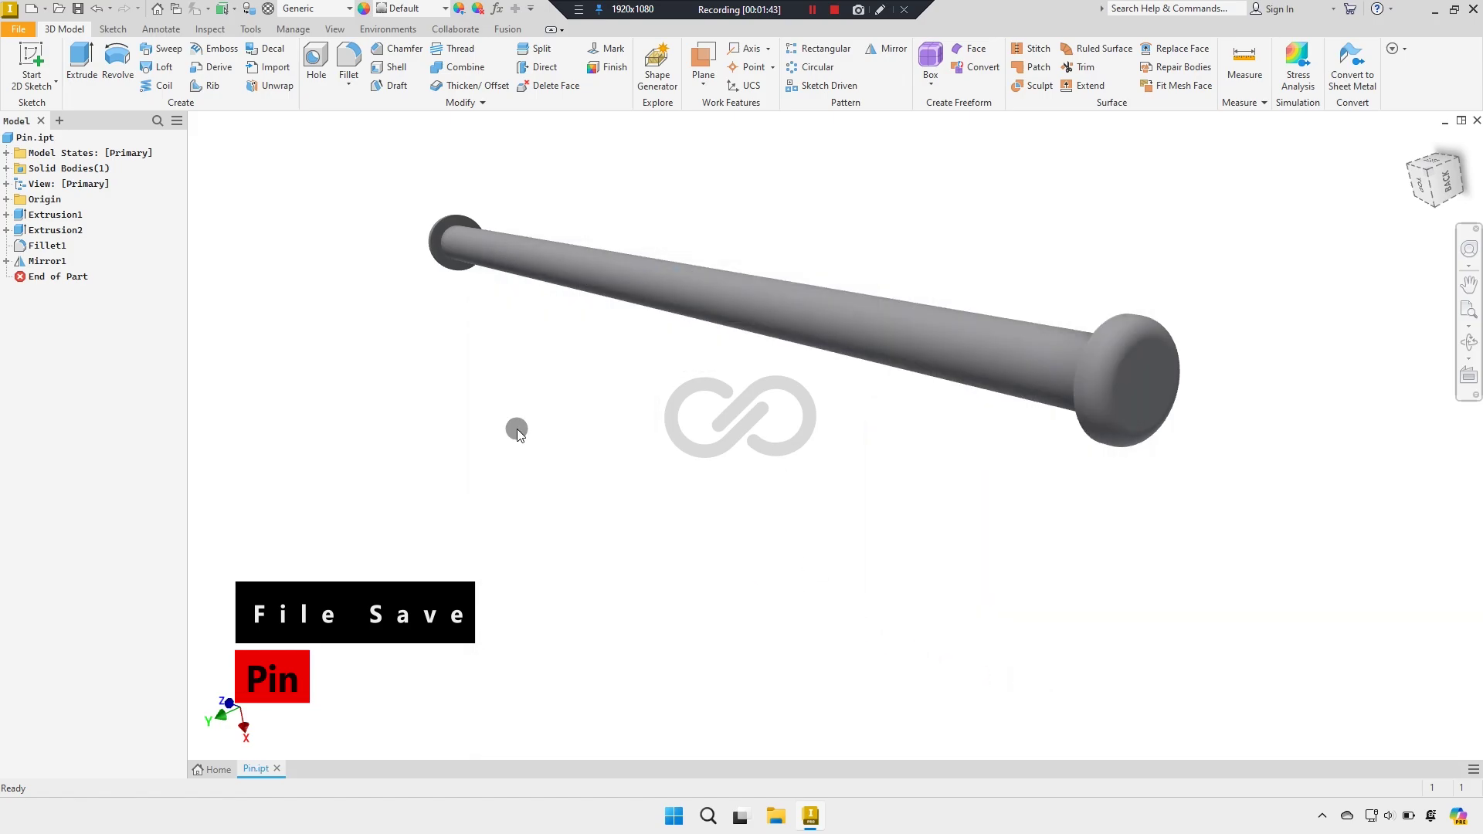
click(320, 16)
scroll(332, 382, down, 3)
click(332, 334)
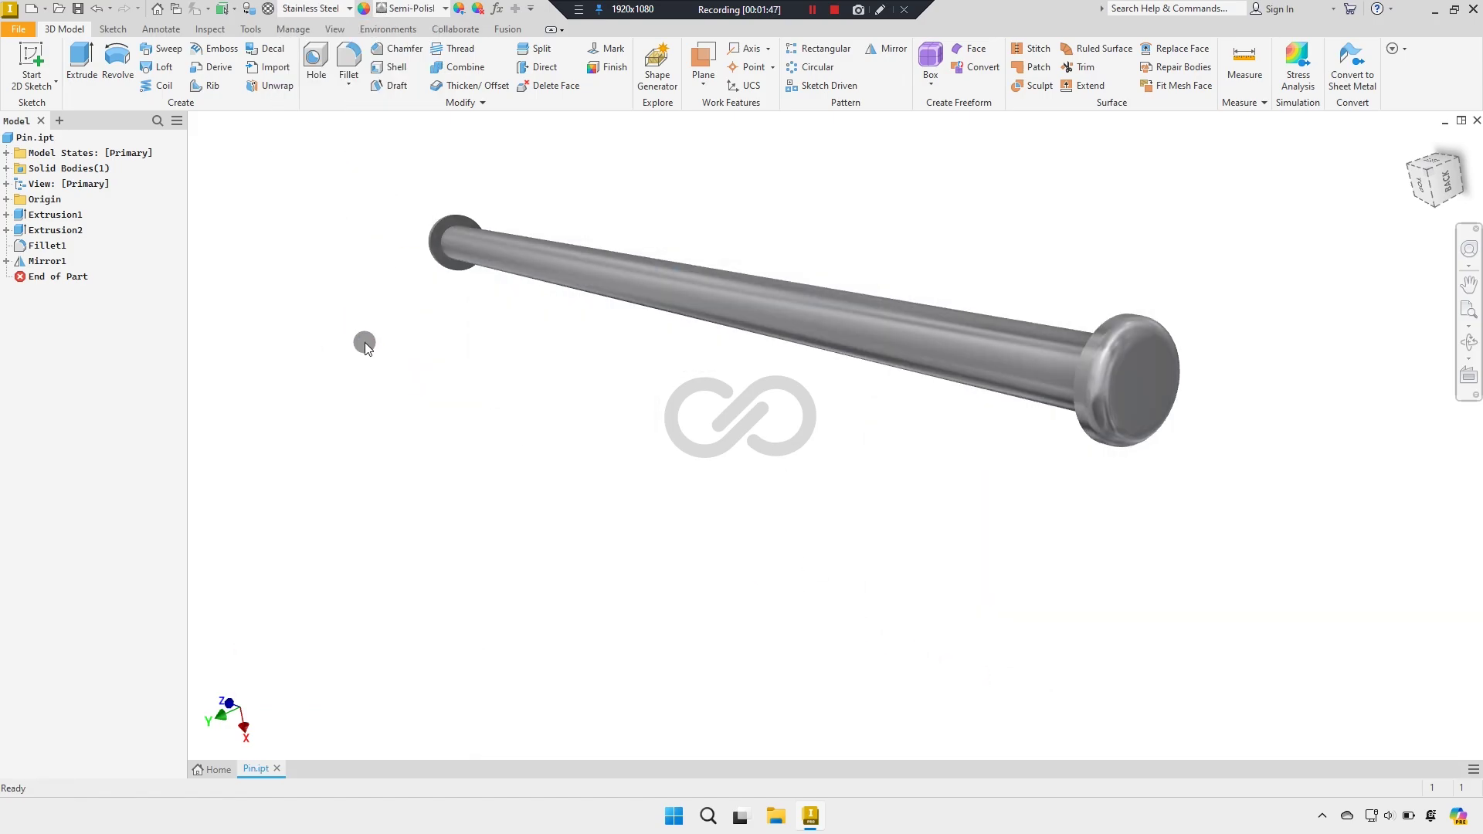
Step: Give the pin a Smooth - Red appearance
click(406, 15)
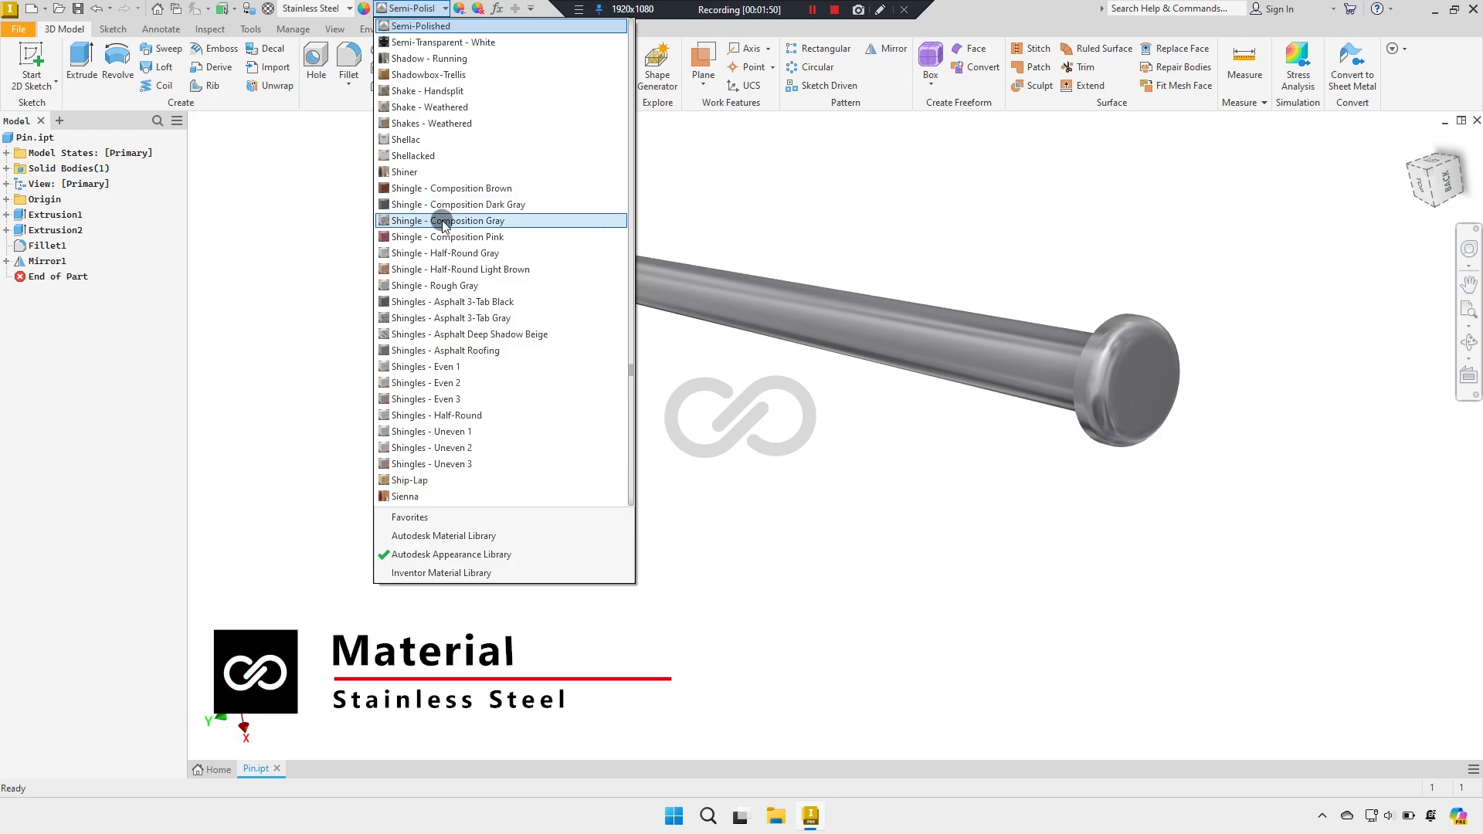
scroll(446, 229, down, 7)
scroll(445, 229, down, 8)
scroll(447, 232, down, 4)
scroll(448, 235, down, 3)
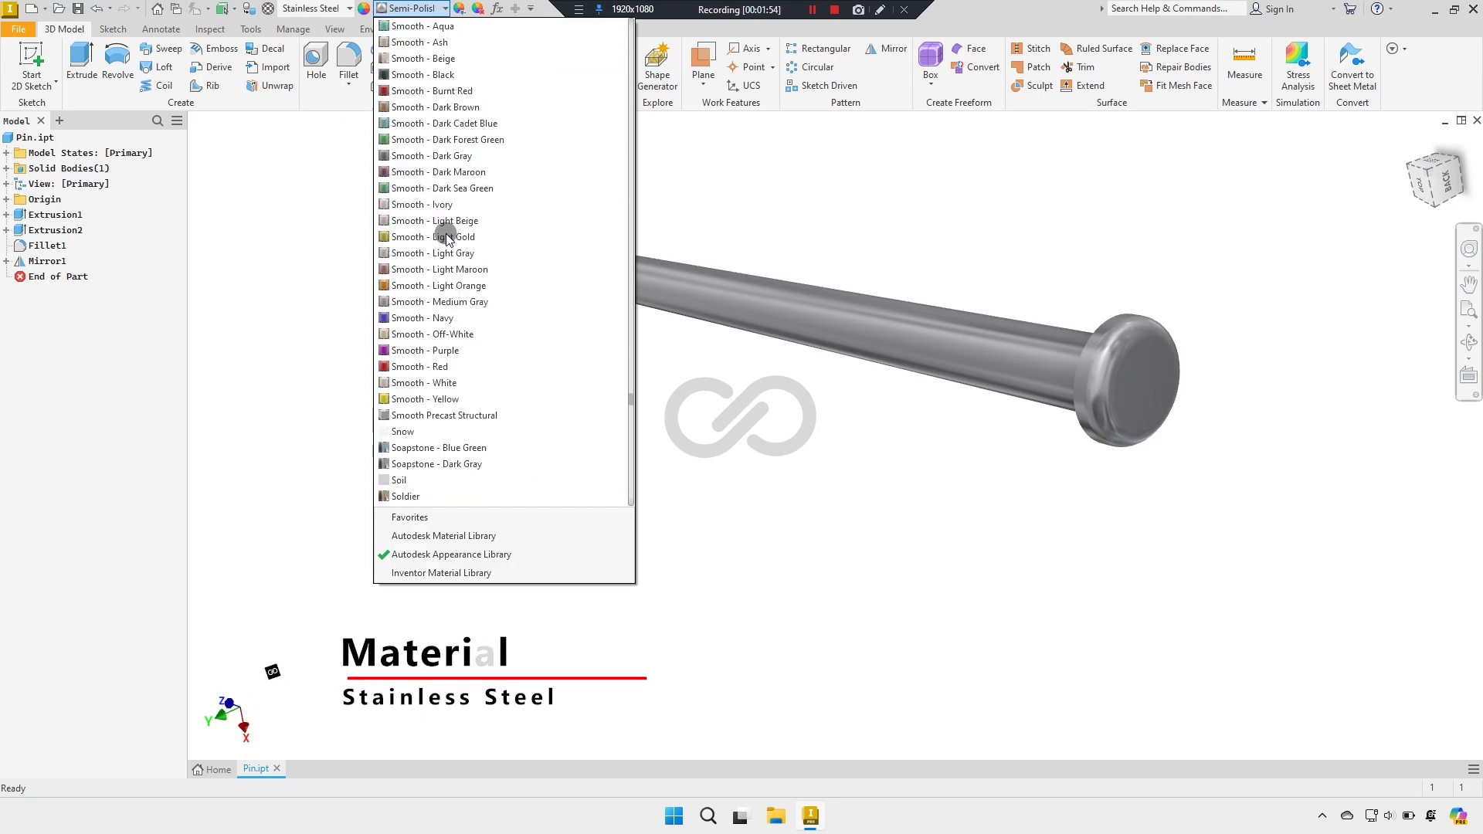
scroll(446, 239, down, 1)
scroll(421, 286, down, 1)
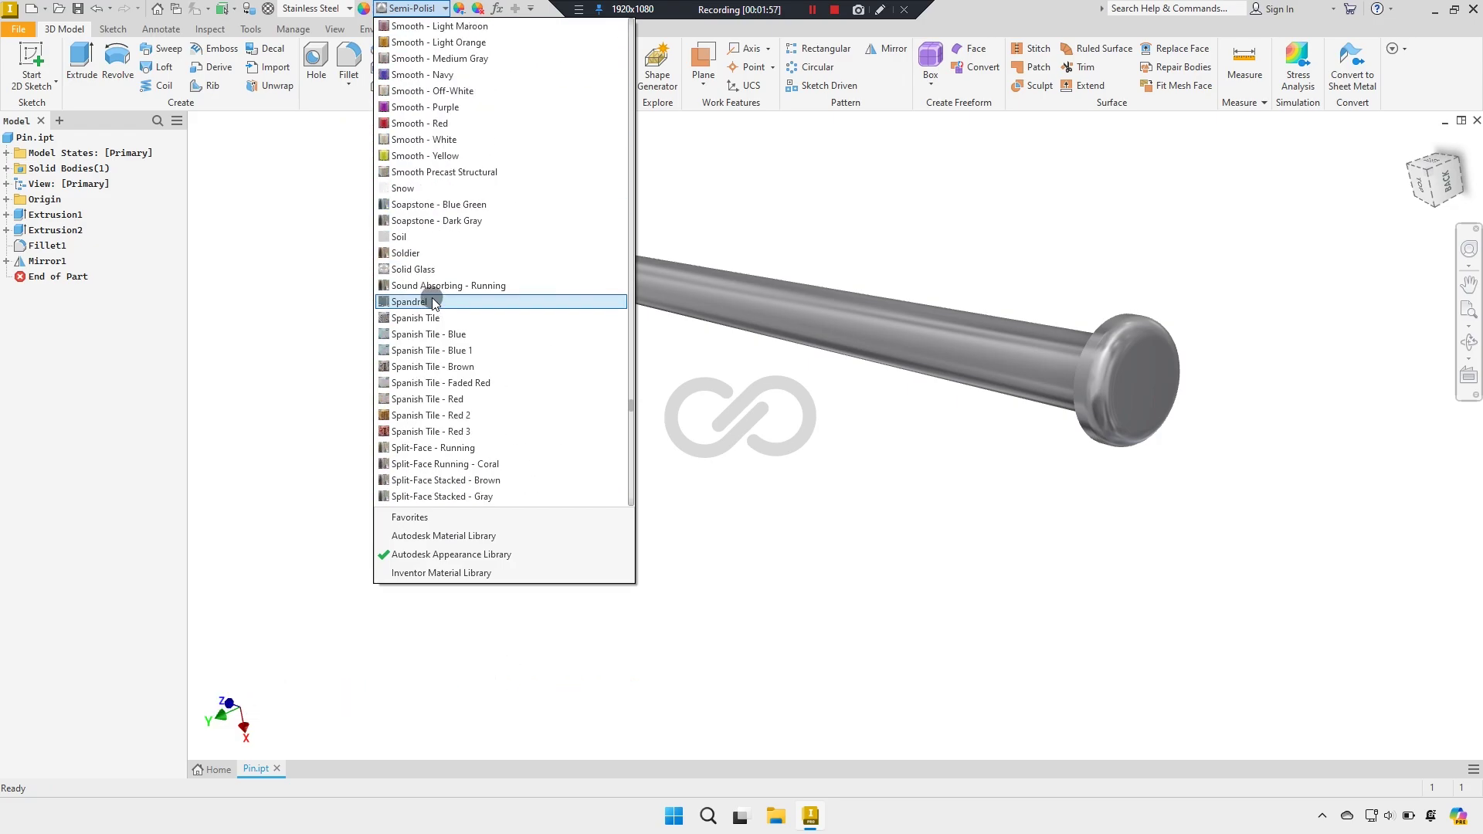
click(409, 220)
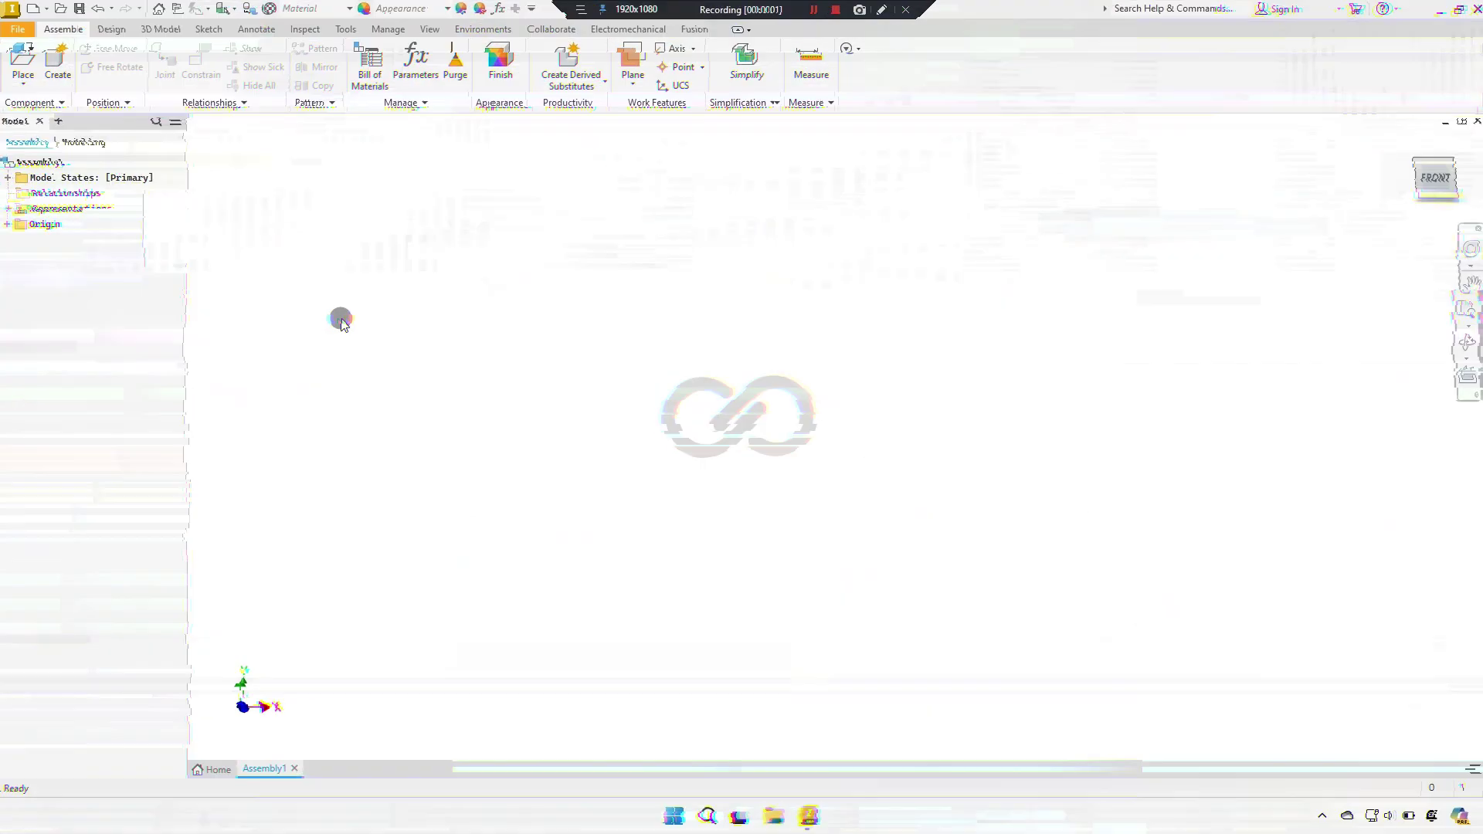
Step: Place Leaf 1.ipt from INVENTOR FILES grounded at the assembly origin
click(36, 75)
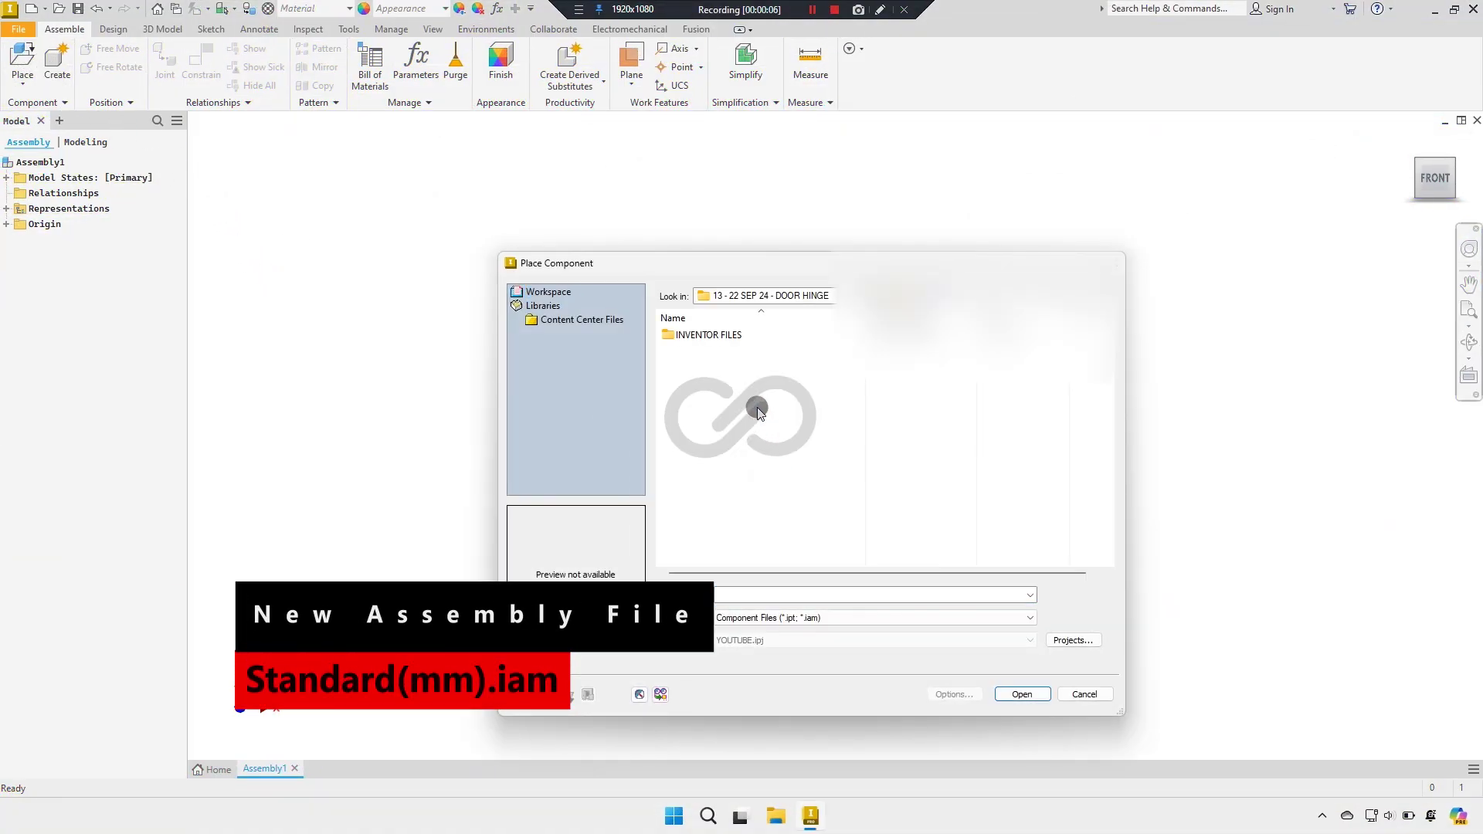
double_click(724, 337)
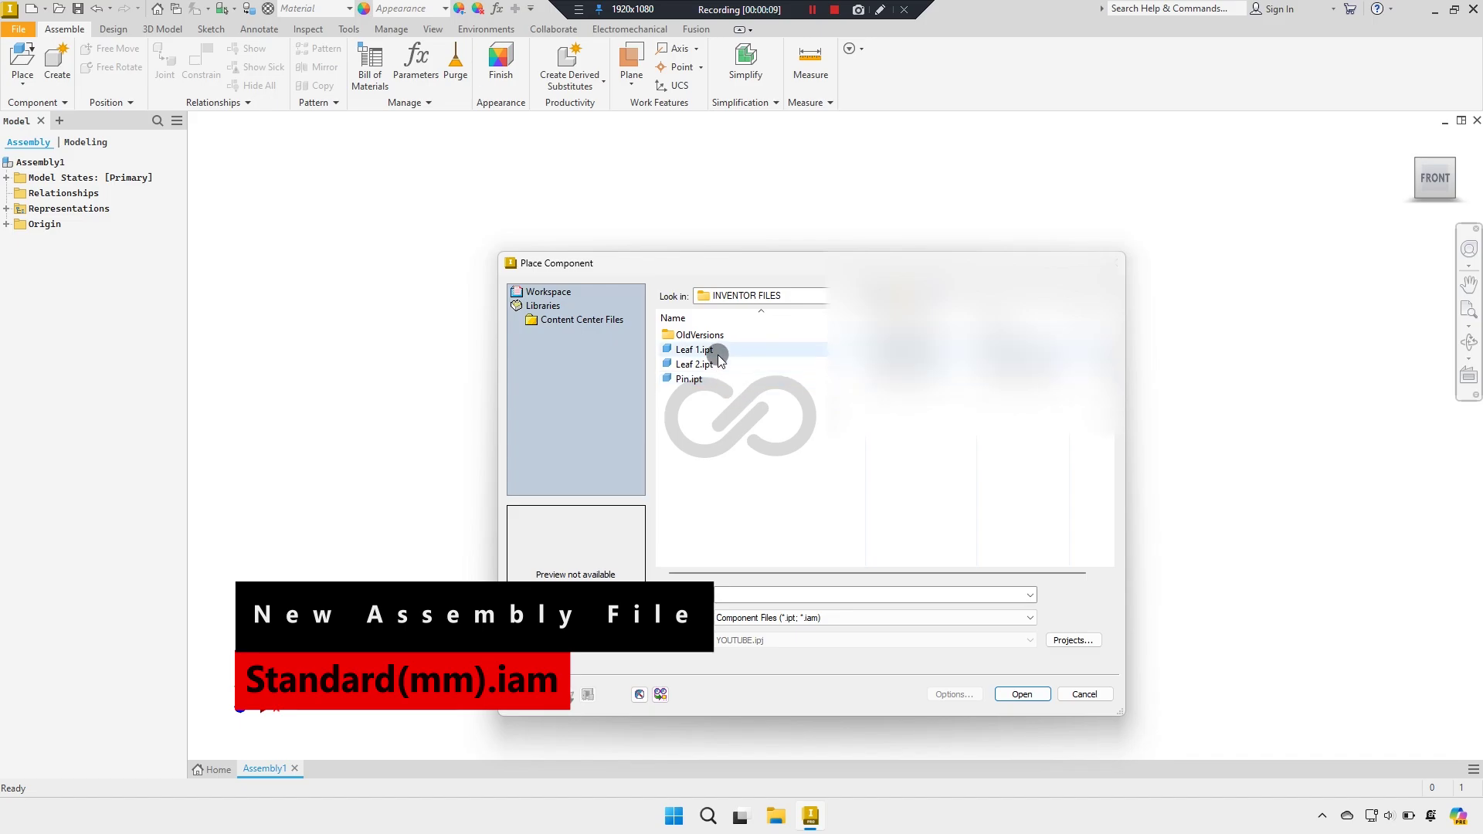
click(716, 351)
click(1018, 692)
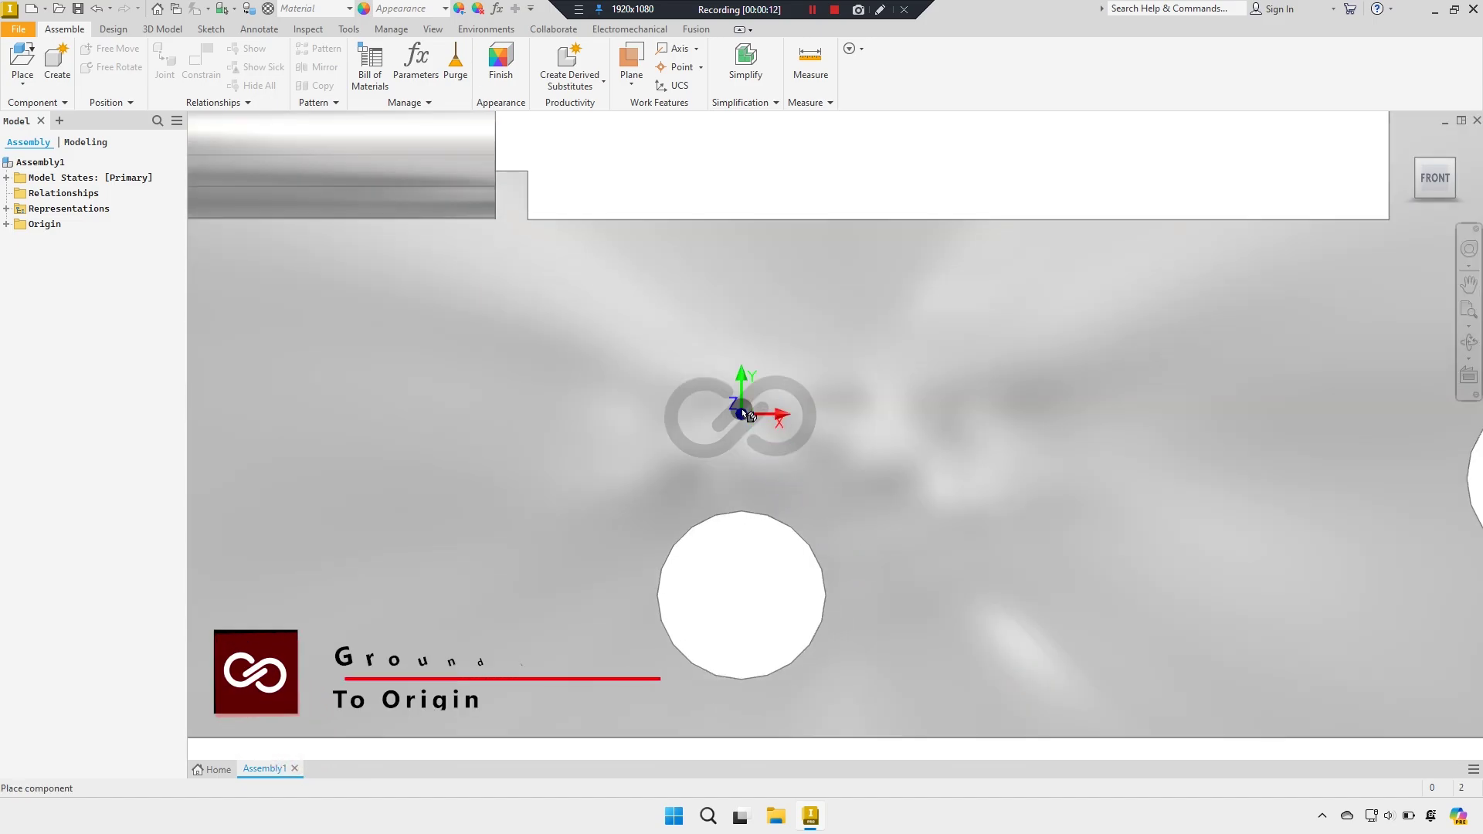
right_click(743, 415)
click(836, 428)
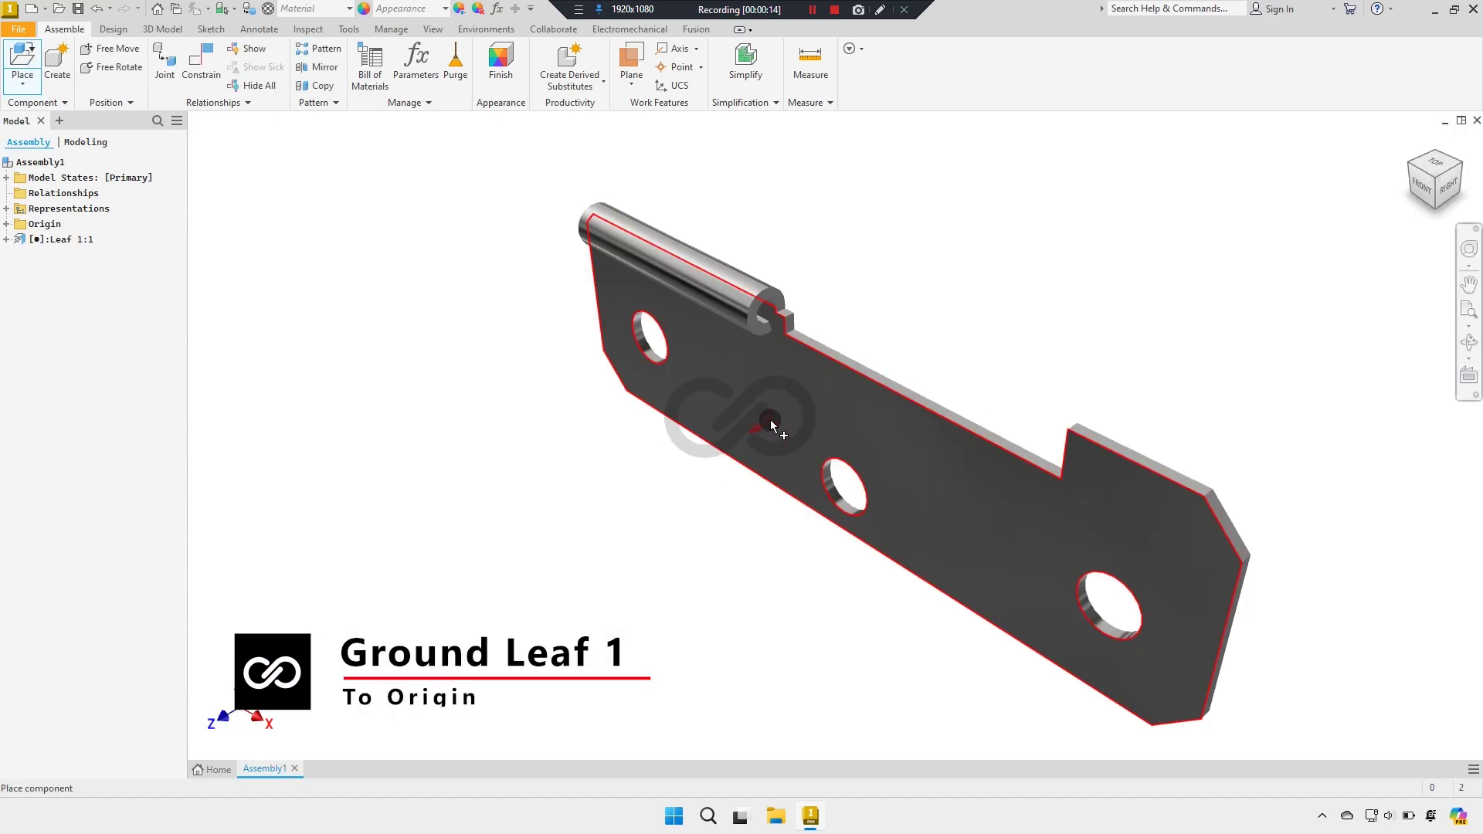
right_click(568, 463)
click(624, 461)
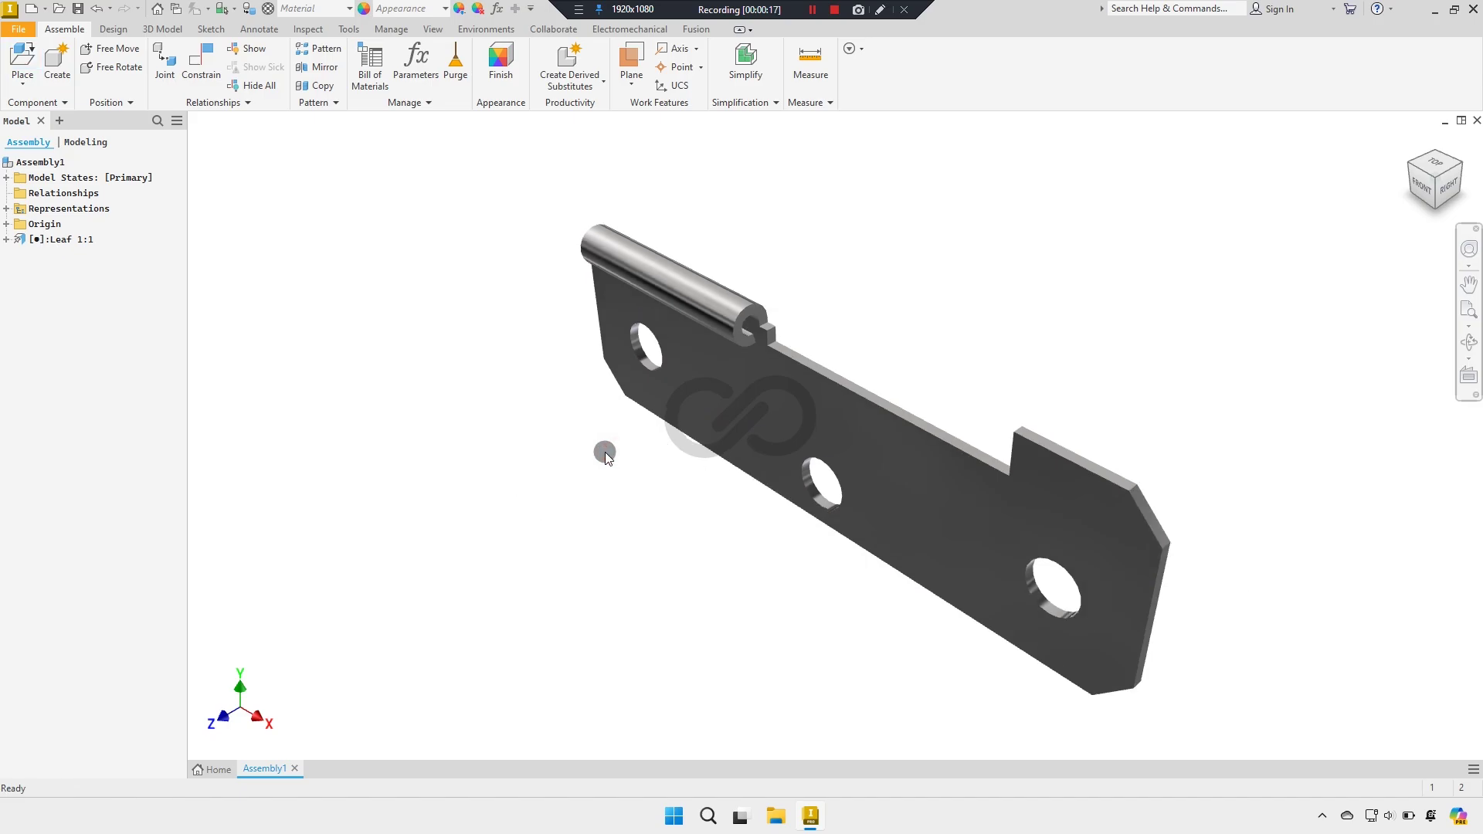
Step: Save the current view as the home view and bring in Leaf 2.ipt
mouse_move(607, 454)
shift+middle_down()
mouse_move(733, 458)
mouse_move(743, 400)
mouse_move(706, 504)
shift+middle_up()
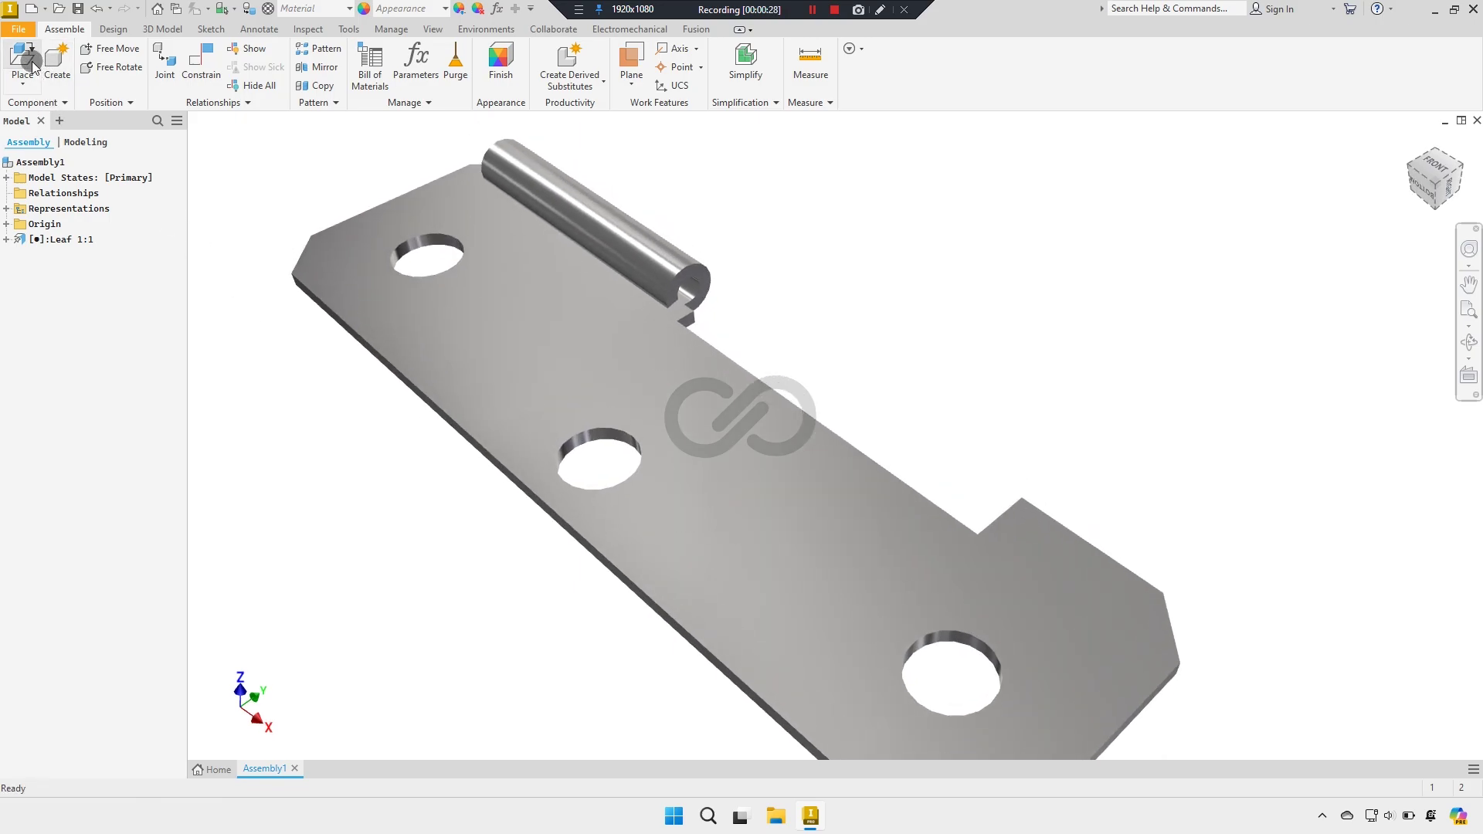
right_click(1406, 143)
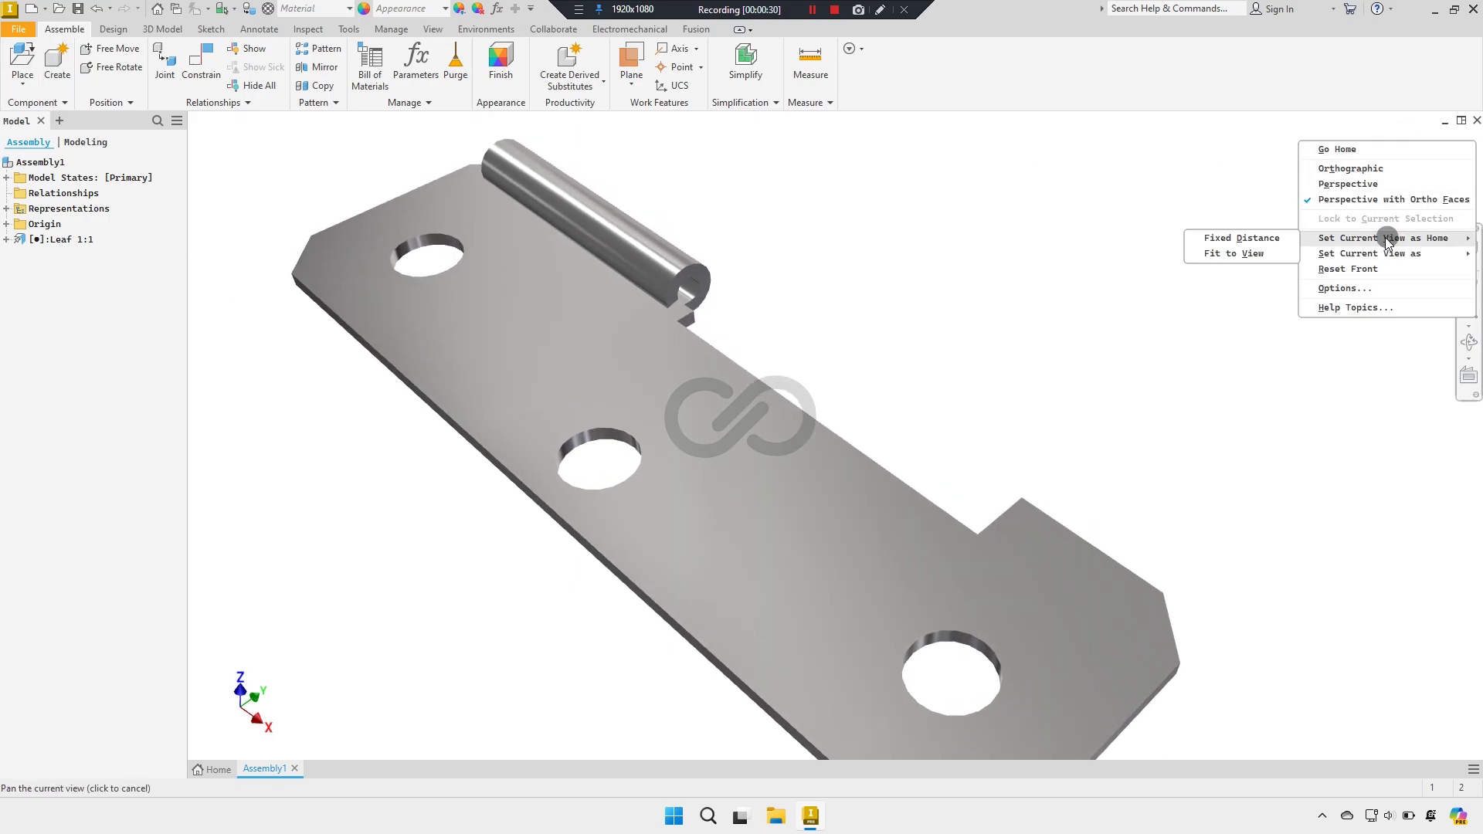
click(1259, 239)
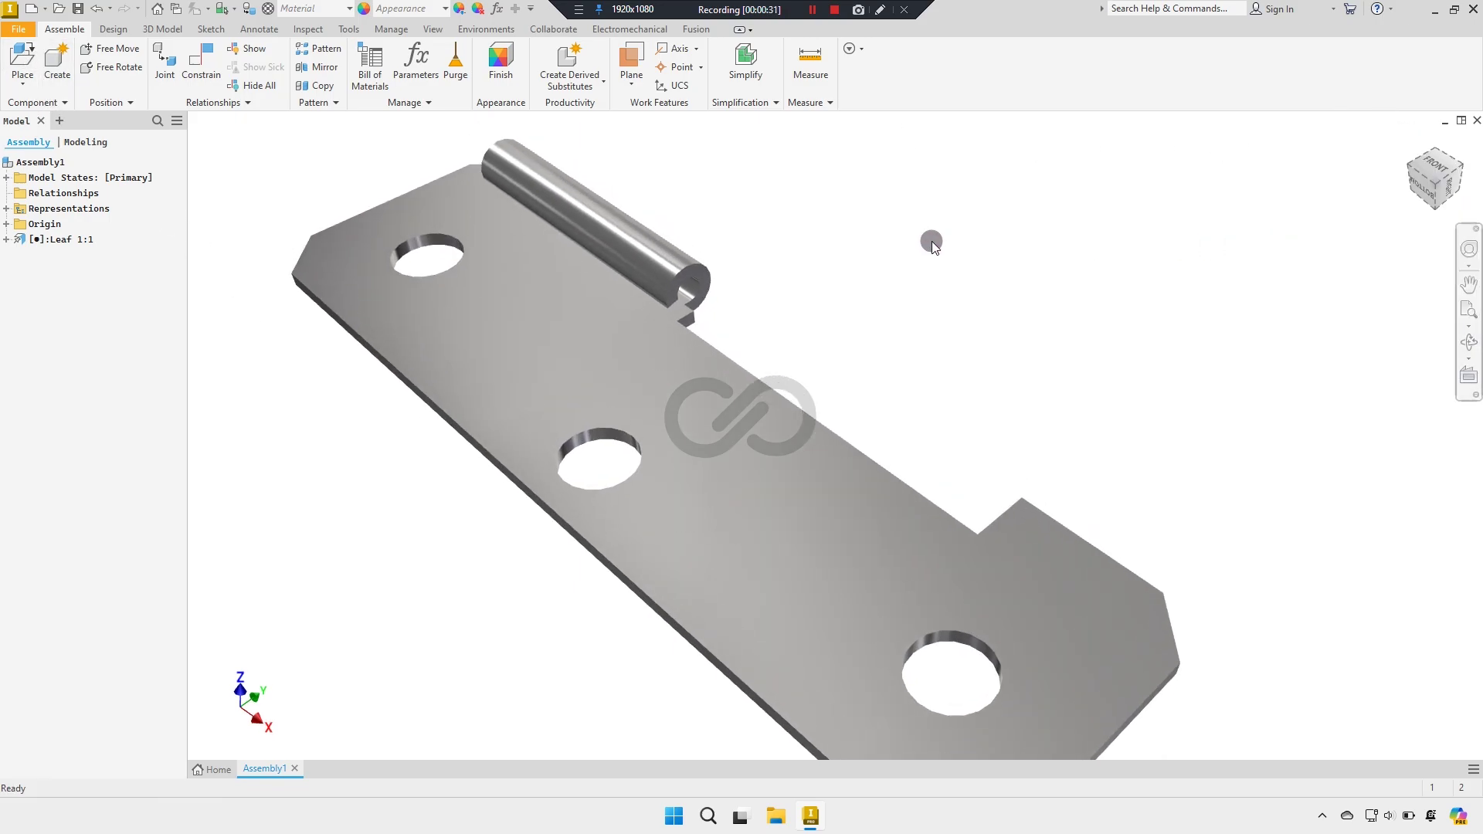
click(15, 62)
click(694, 364)
click(1022, 693)
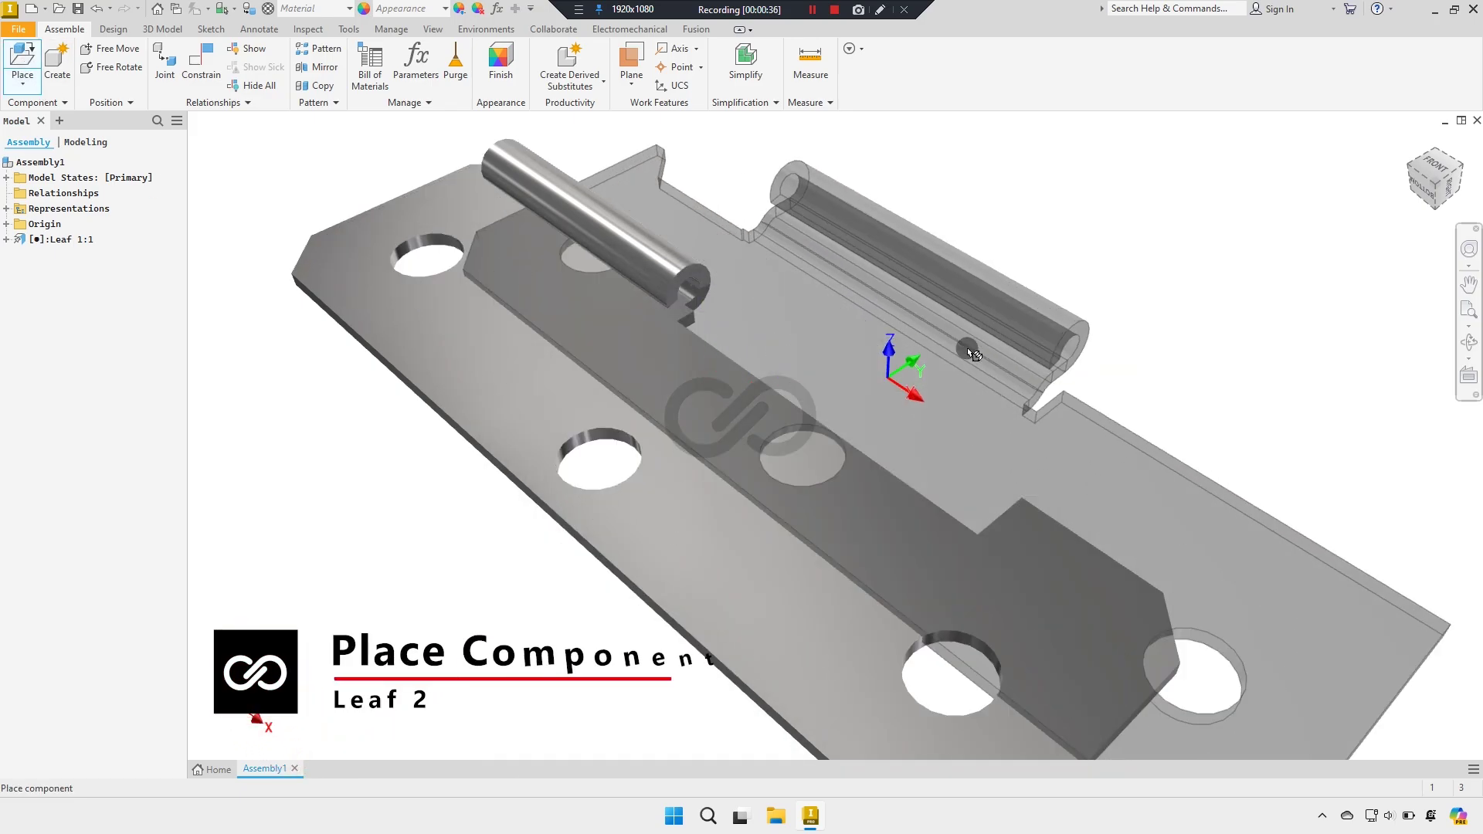
Step: Ground Leaf 2 at the origin and free-rotate it so its knuckle shows
right_click(1058, 339)
click(1112, 337)
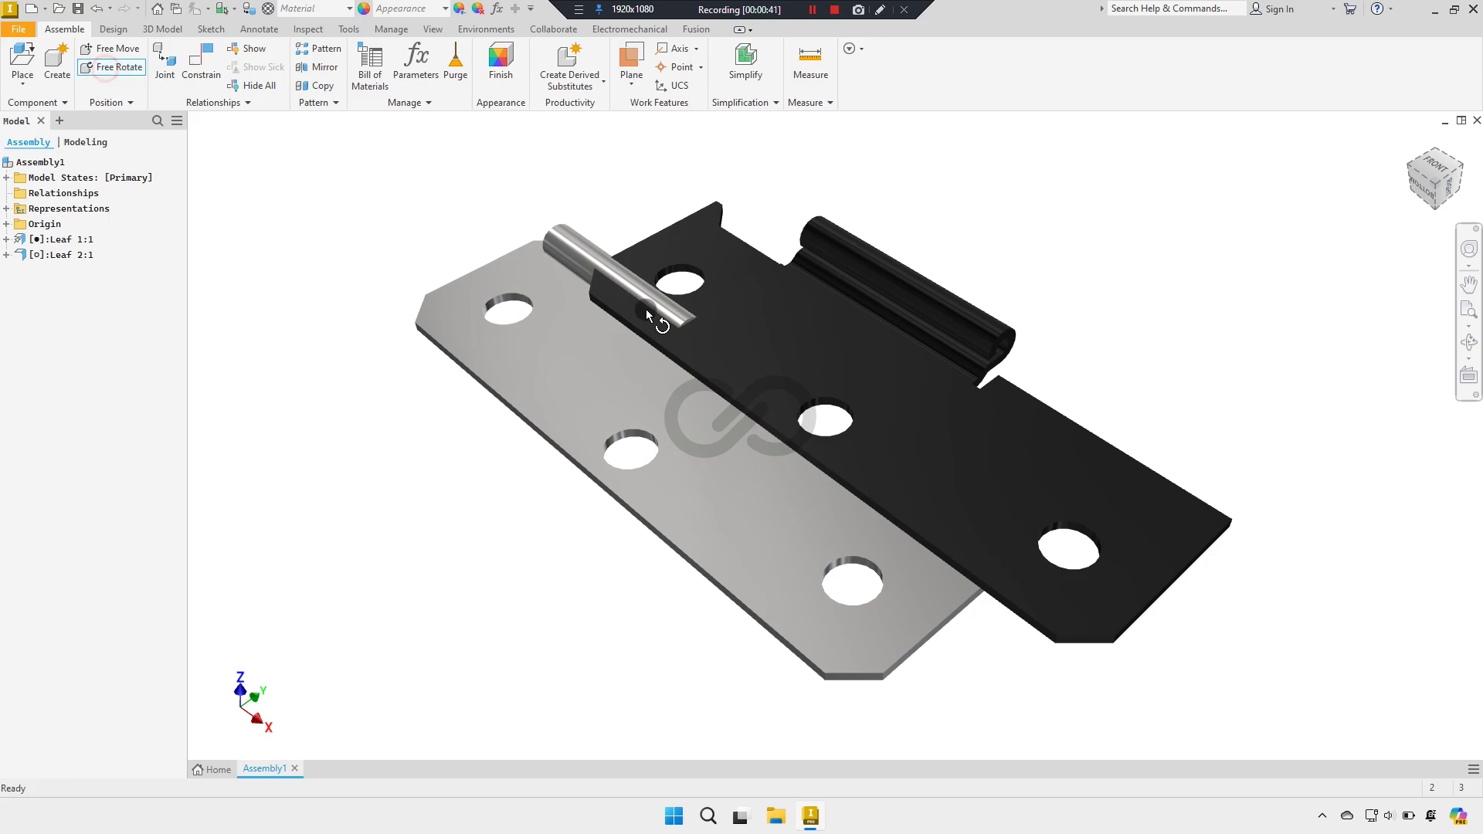
click(646, 309)
mouse_move(894, 414)
mouse_down()
mouse_move(1189, 417)
mouse_move(1075, 423)
mouse_up()
right_click(1030, 407)
click(962, 406)
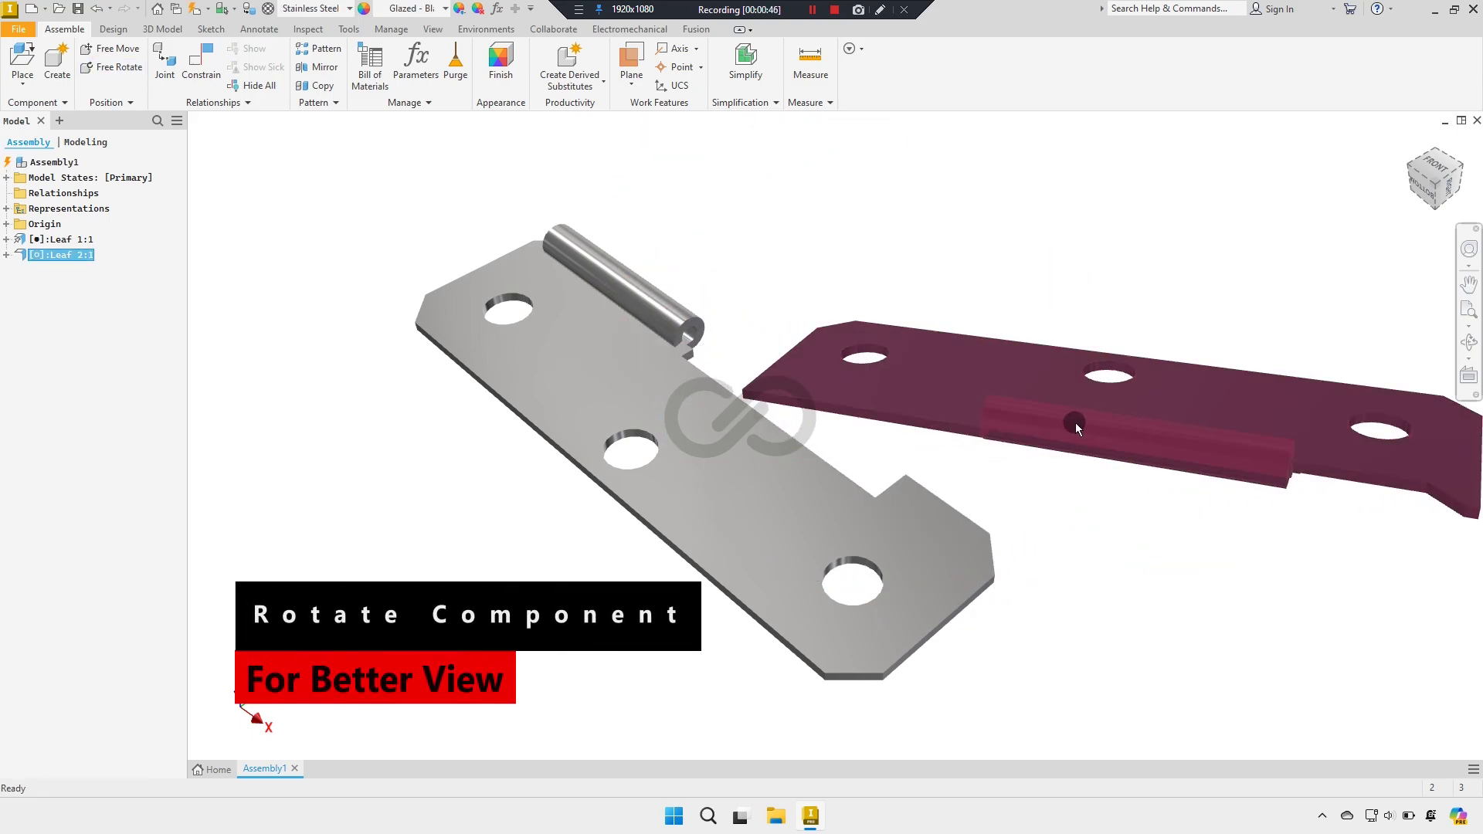
click(112, 67)
drag(903, 368, 944, 364)
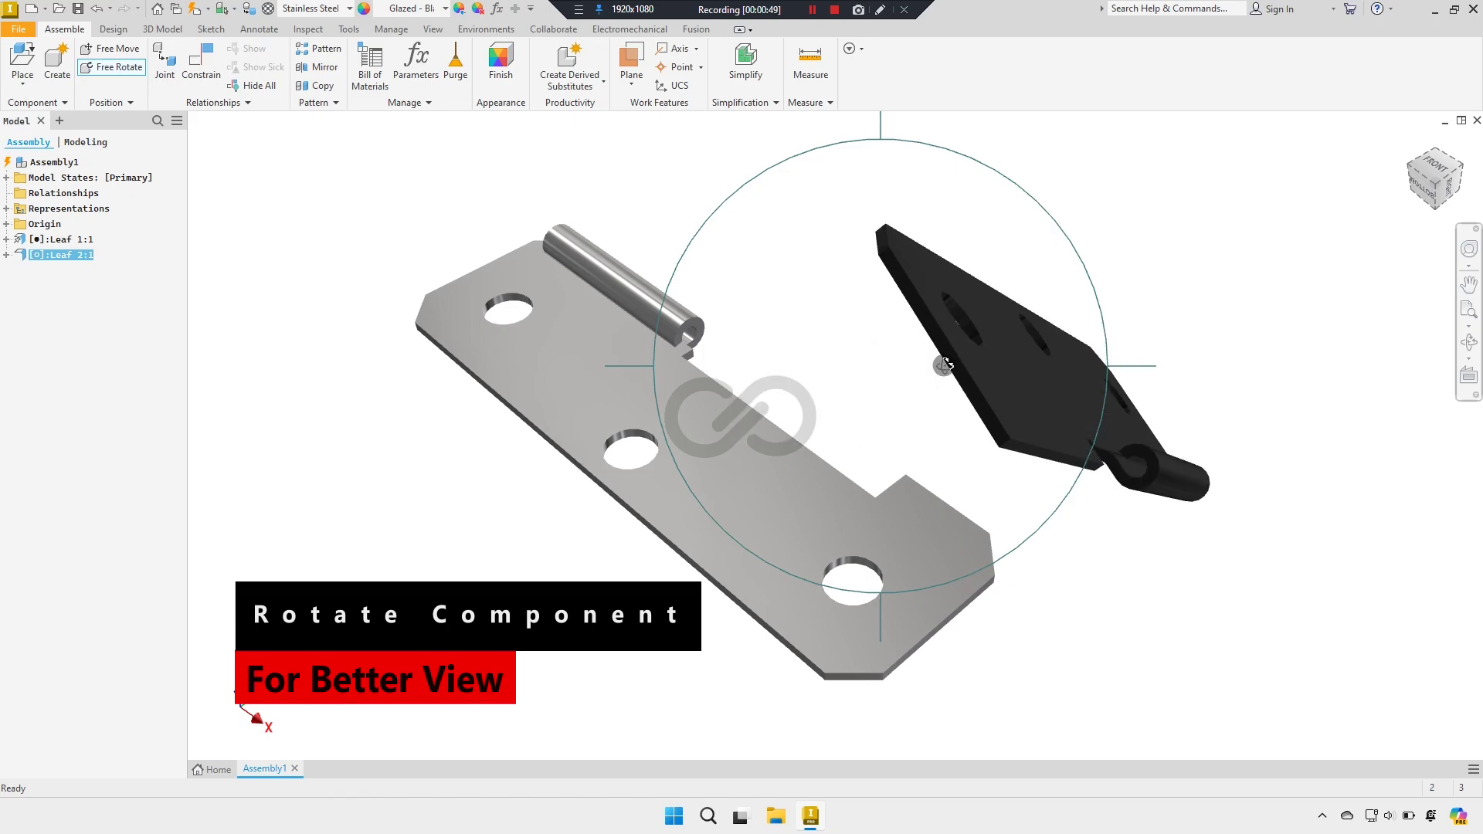
click(828, 288)
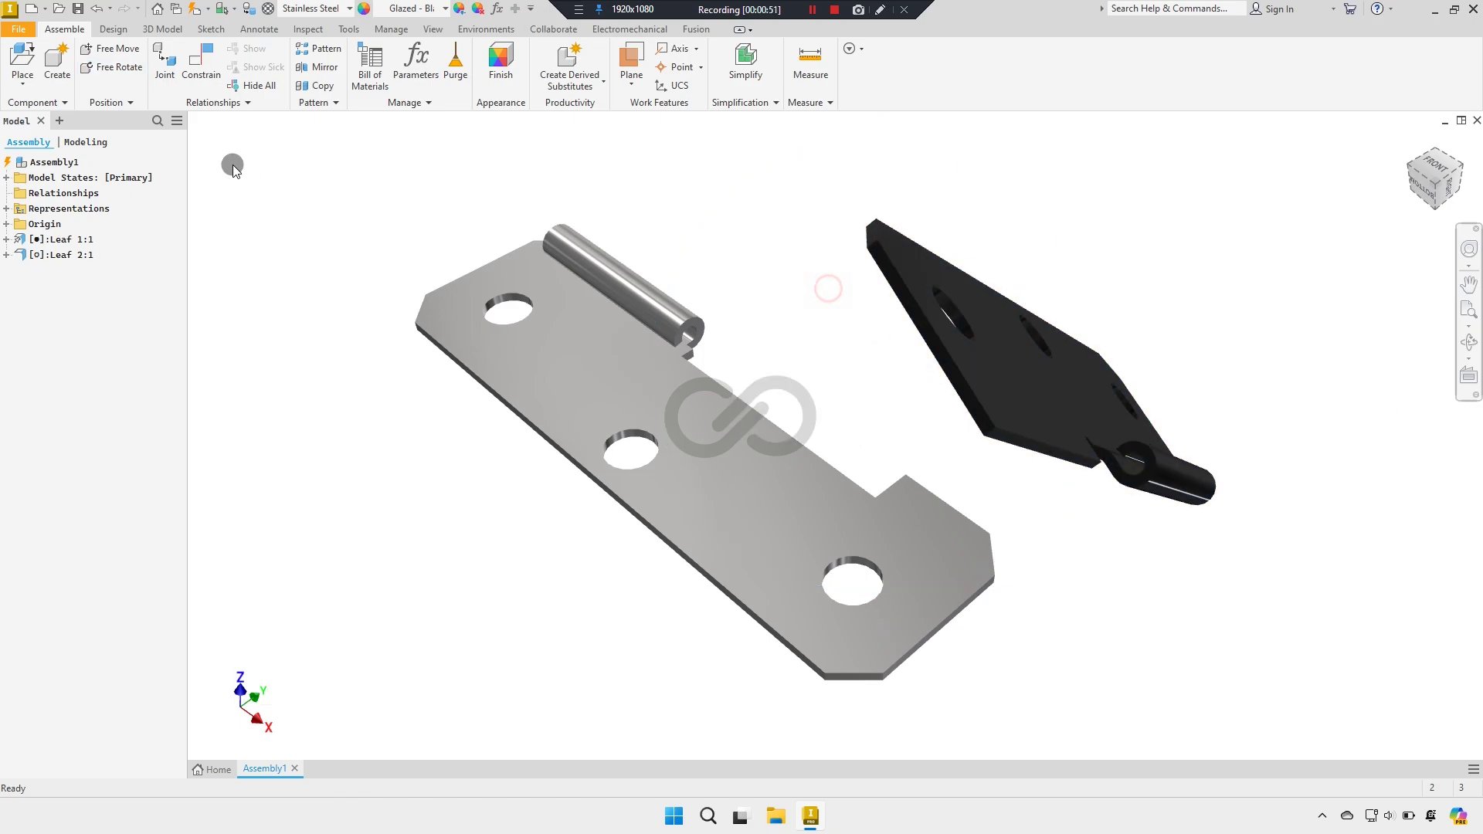
Step: Begin a joint with origins on Leaf 2's knuckle and Leaf 1's pin end
click(164, 66)
scroll(1142, 468, down, 2)
scroll(1147, 472, down, 3)
scroll(1152, 475, down, 3)
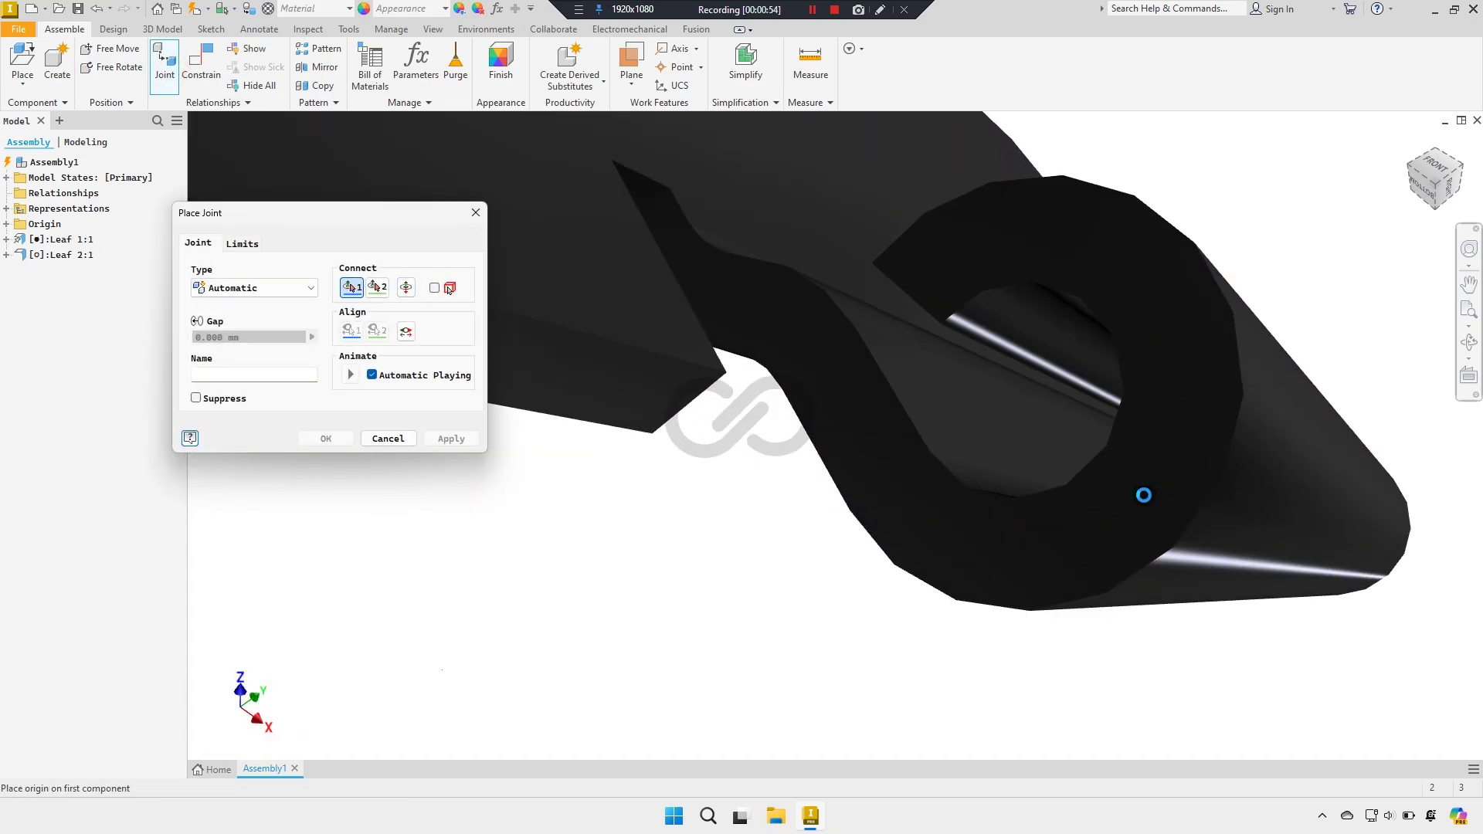
click(1129, 463)
scroll(1124, 471, up, 2)
scroll(1120, 479, up, 3)
scroll(1110, 490, up, 3)
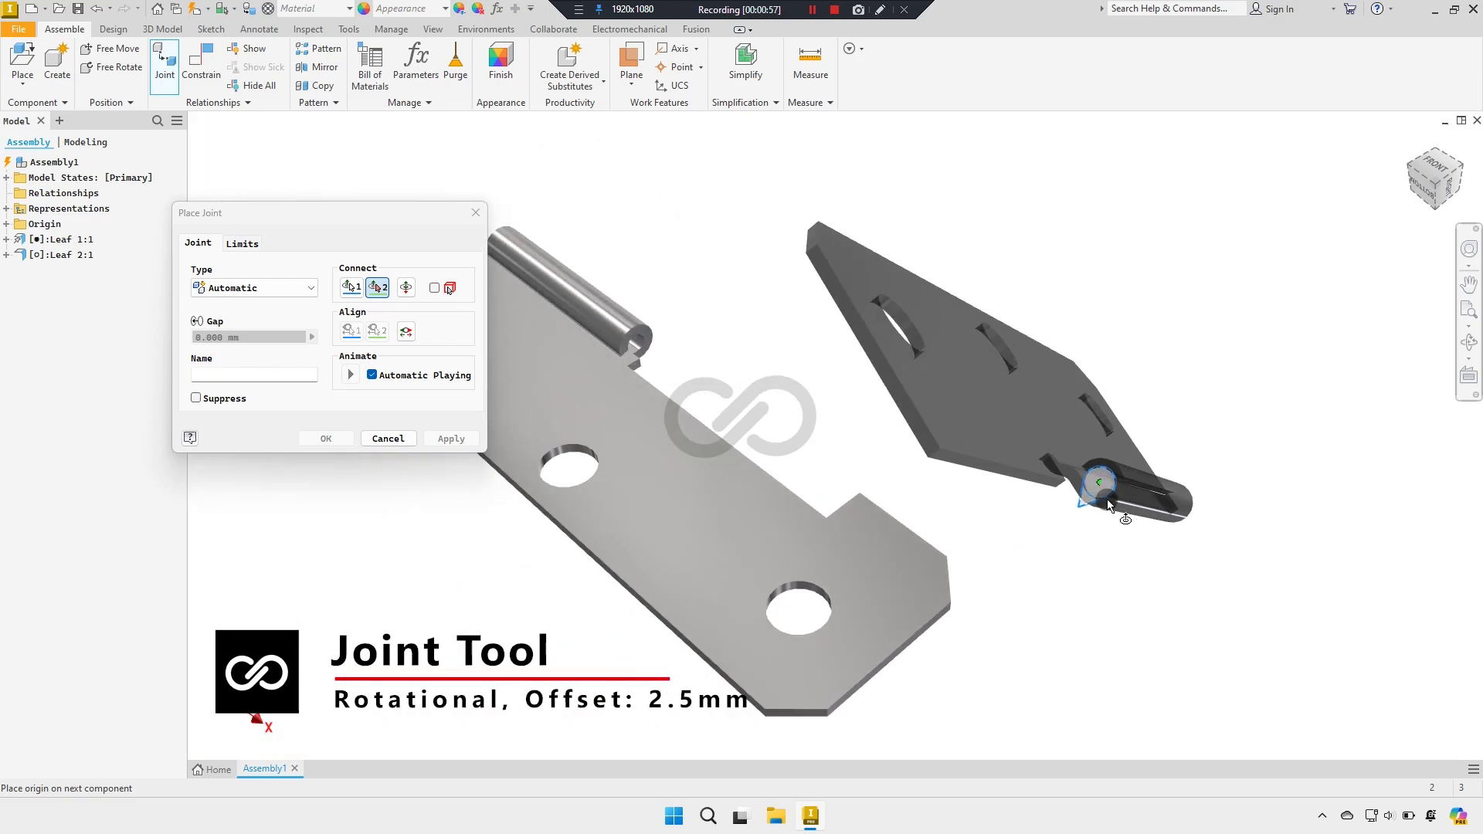
mouse_move(1109, 506)
shift+middle_down()
mouse_move(1059, 553)
mouse_move(760, 403)
shift+middle_up()
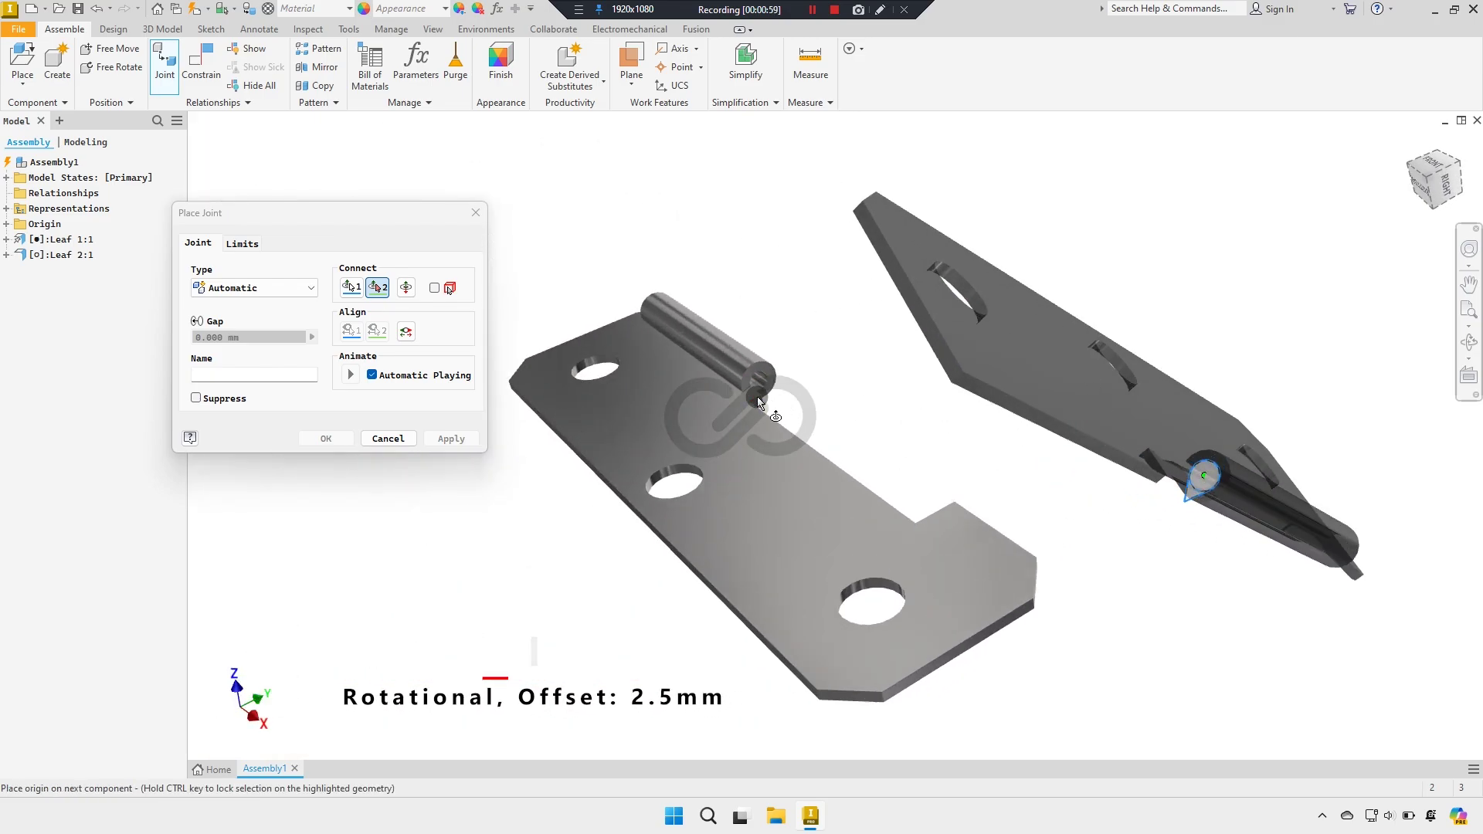
scroll(761, 398, down, 3)
scroll(773, 363, down, 3)
click(778, 351)
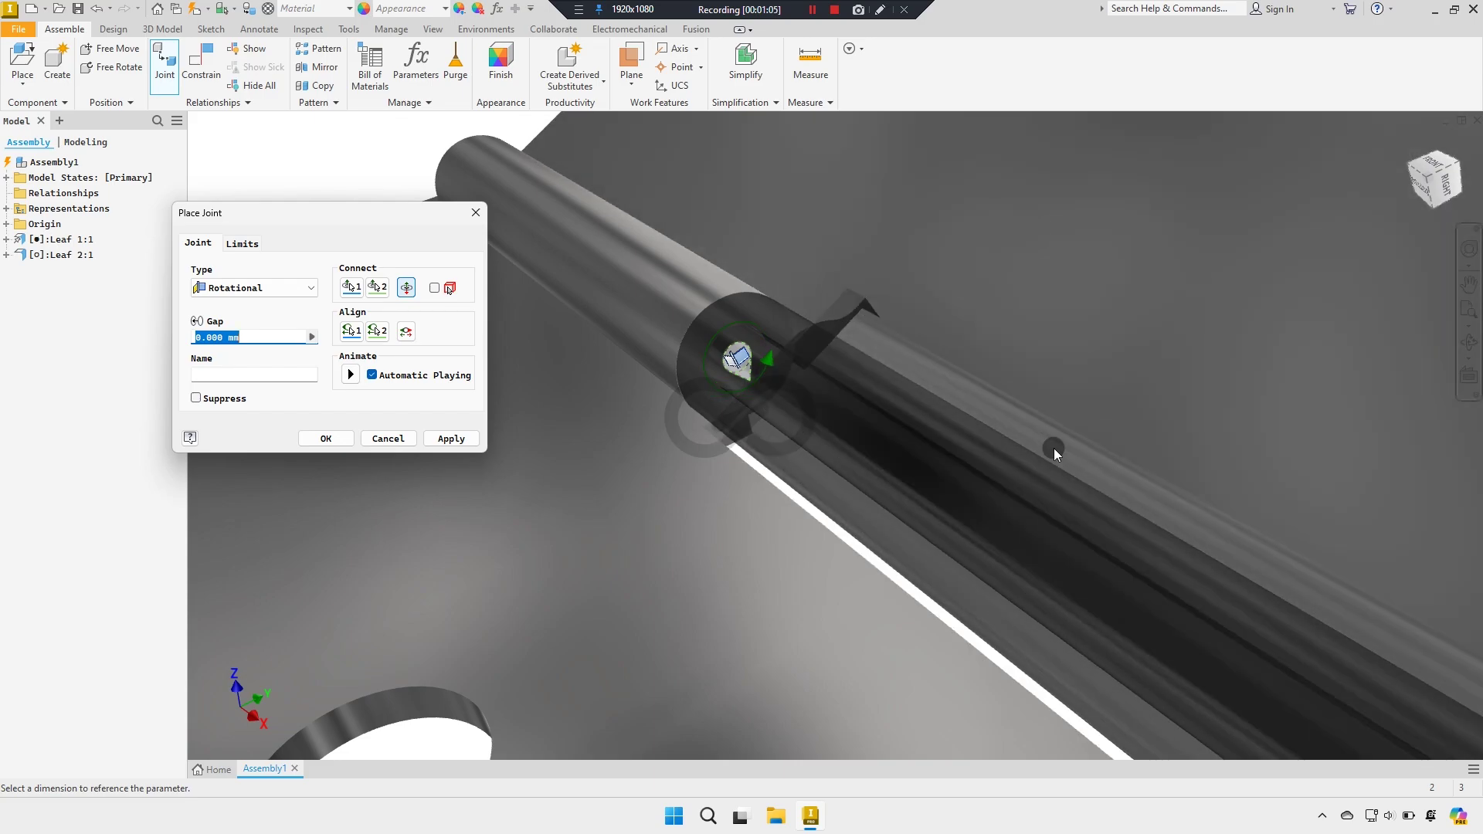
scroll(1053, 448, up, 2)
scroll(1053, 448, up, 3)
scroll(1053, 448, up, 2)
scroll(1054, 448, up, 2)
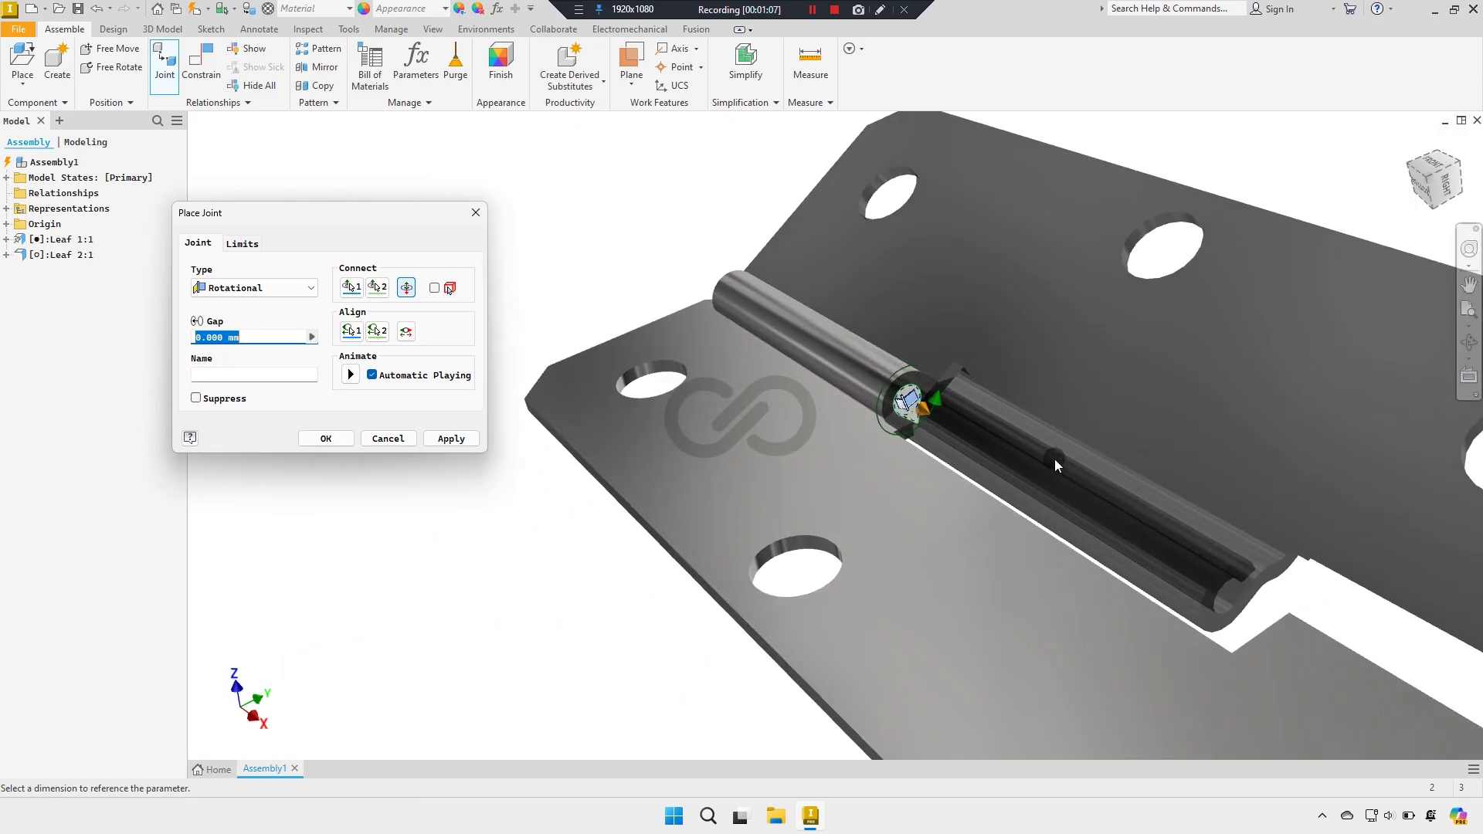
shift+middle_drag(846, 458, 869, 466)
Step: Set a 2.5 mm gap, name the joint 'Drive Assembly!' and apply it
click(244, 338)
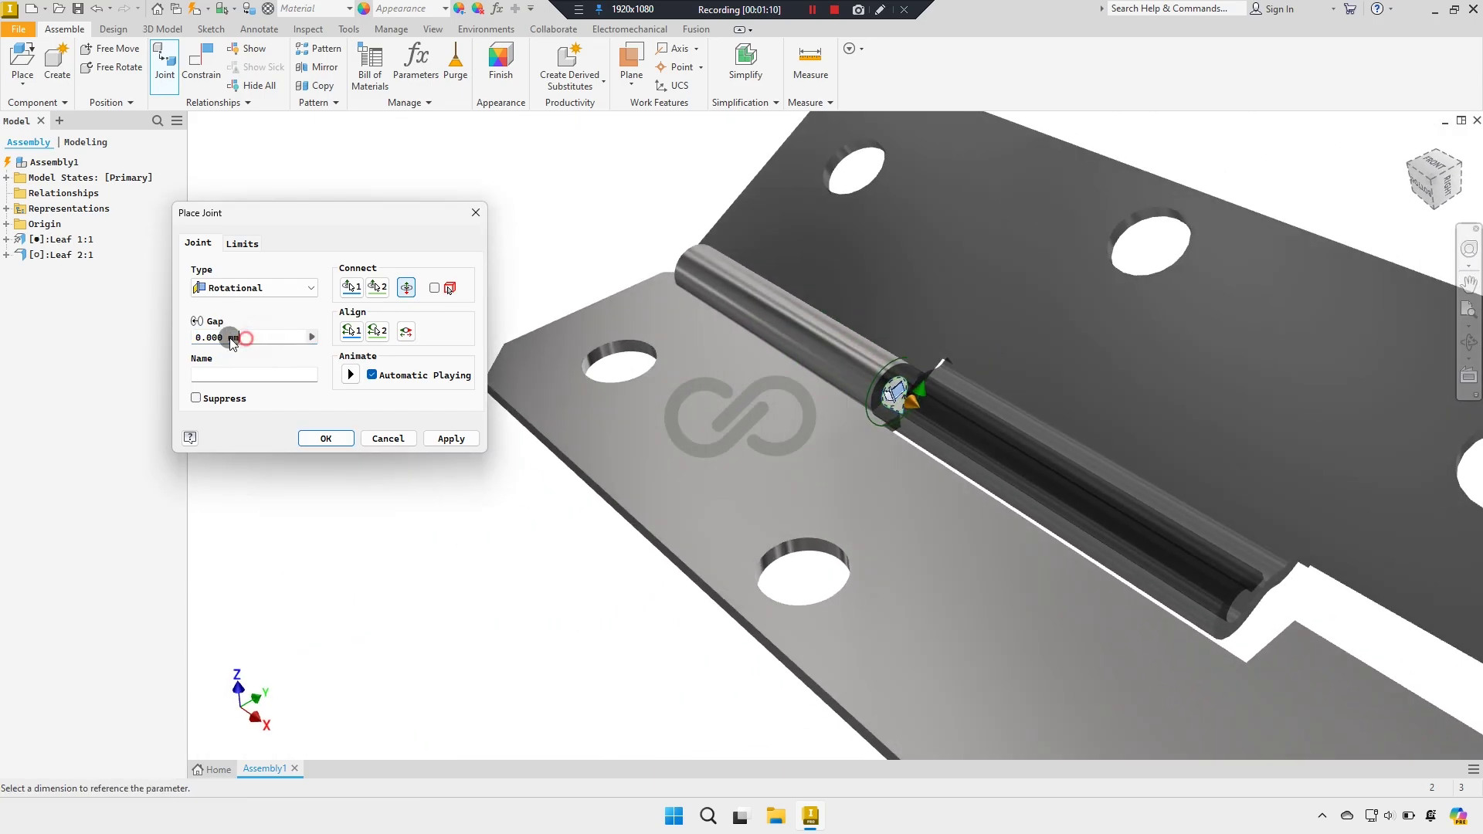
text(2.5)
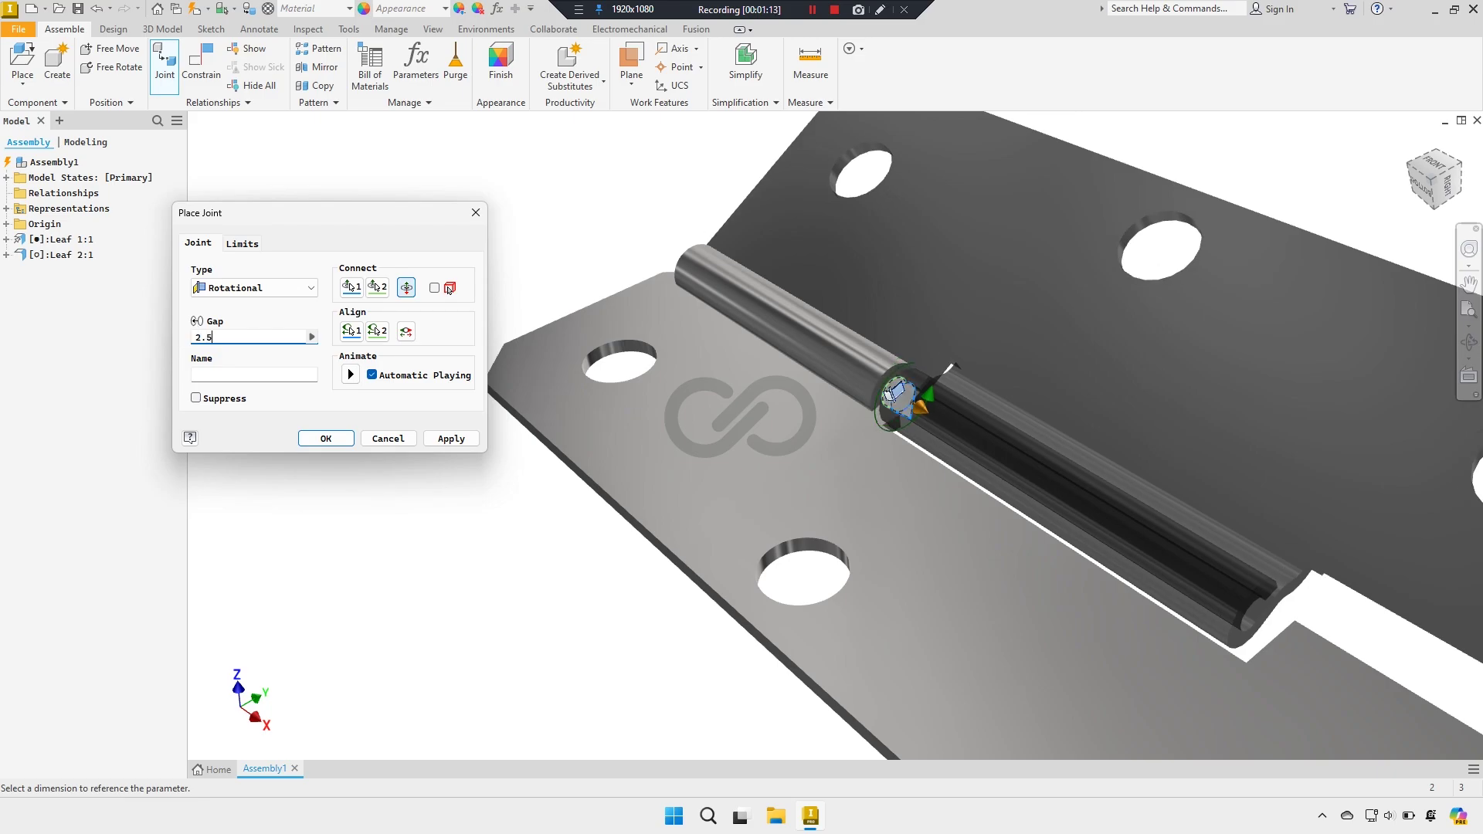
mouse_move(582, 412)
shift+middle_down()
mouse_move(678, 423)
mouse_move(698, 410)
shift+middle_up()
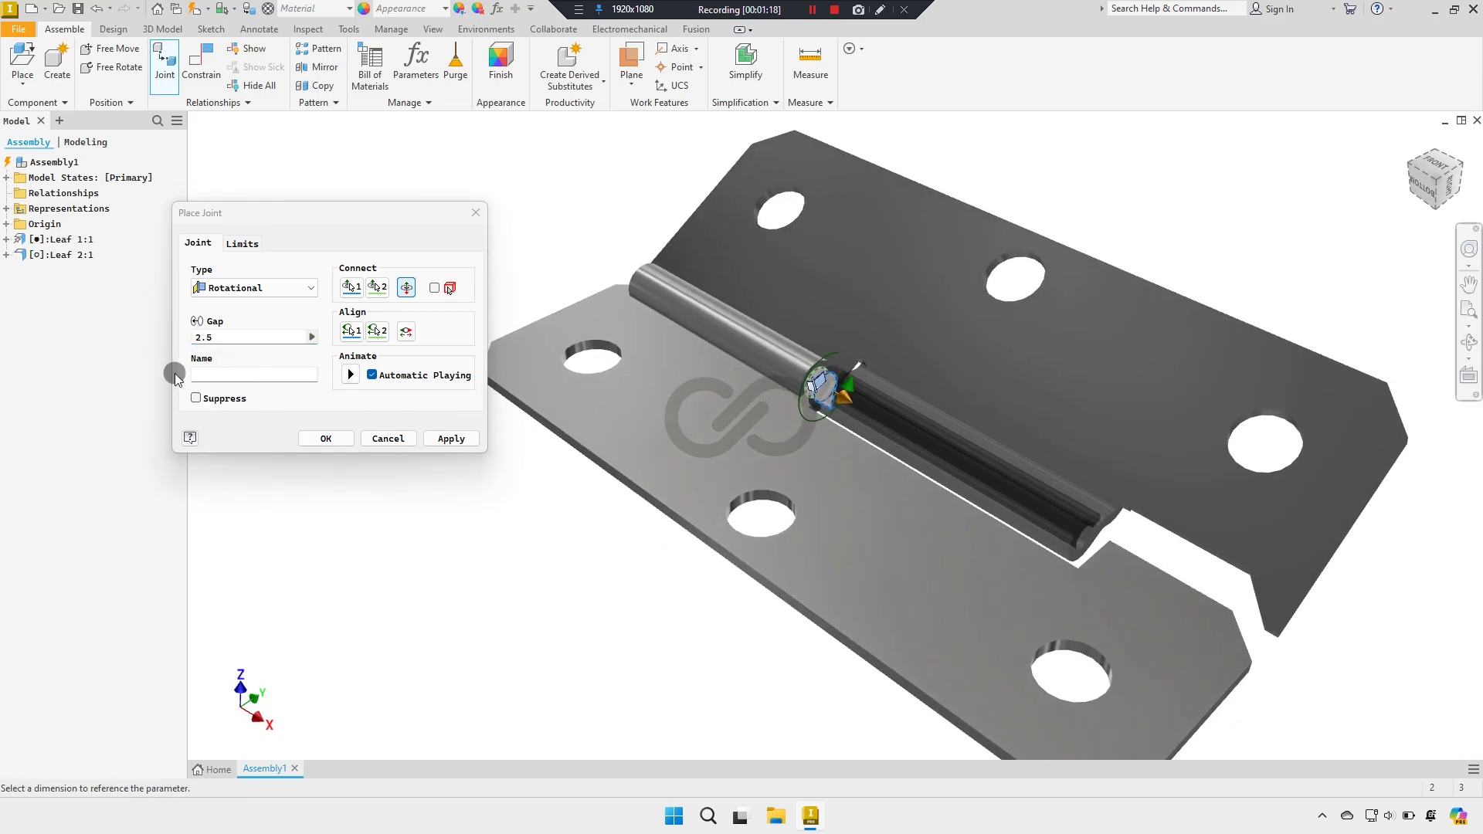
click(215, 375)
text(Dri)
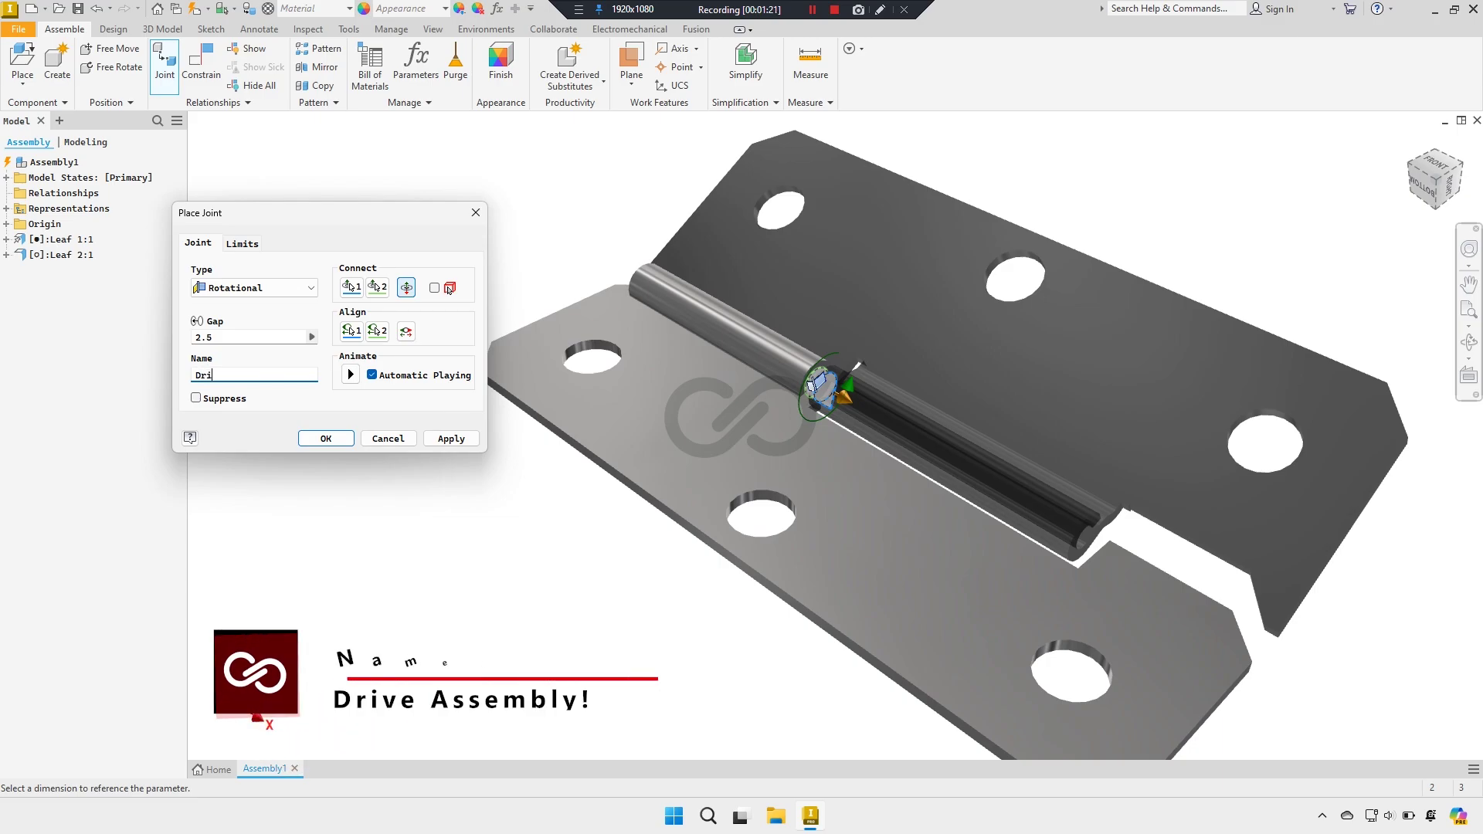
text(ve Assembly!)
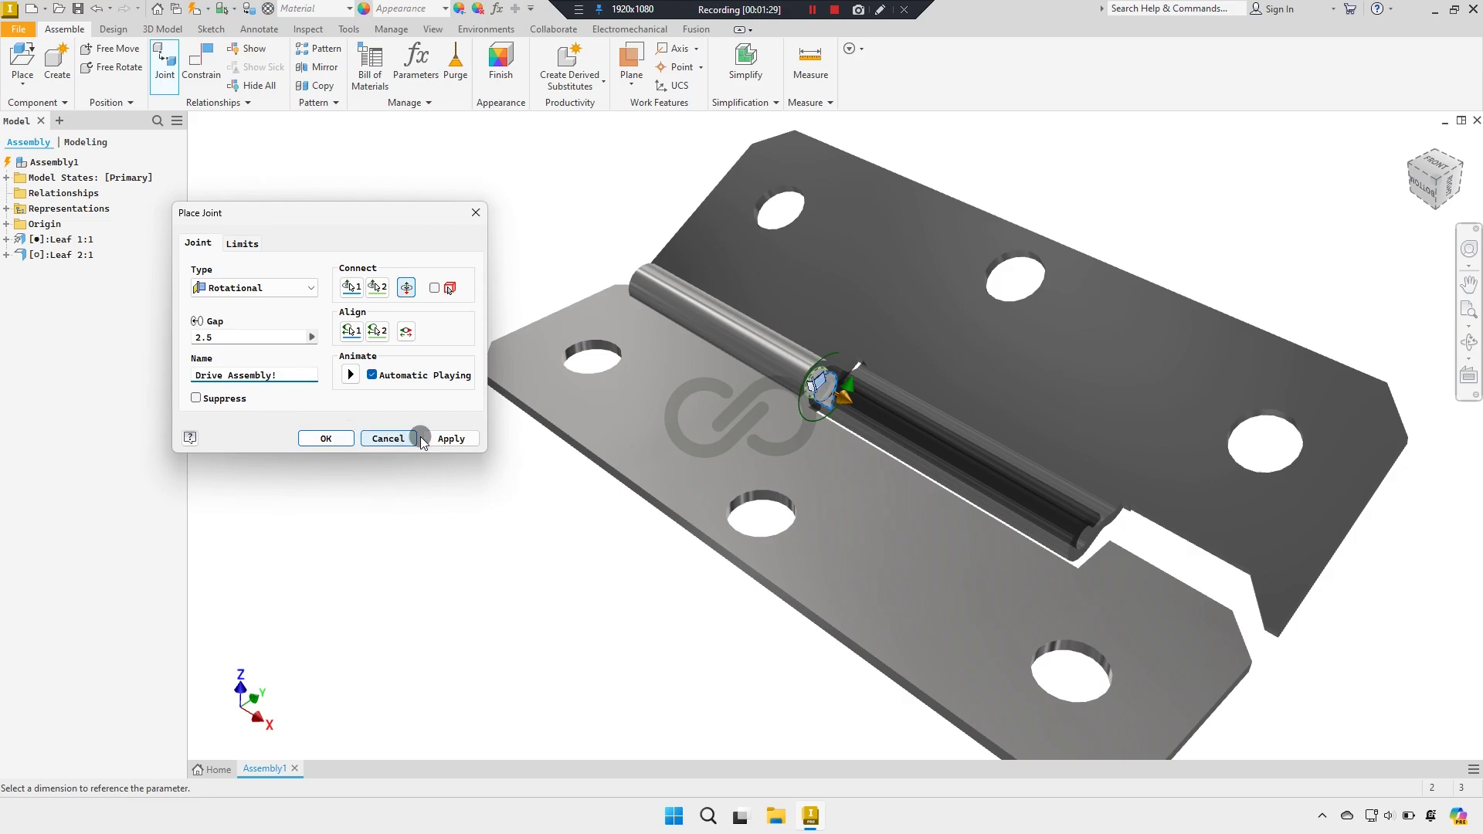
click(452, 438)
click(388, 438)
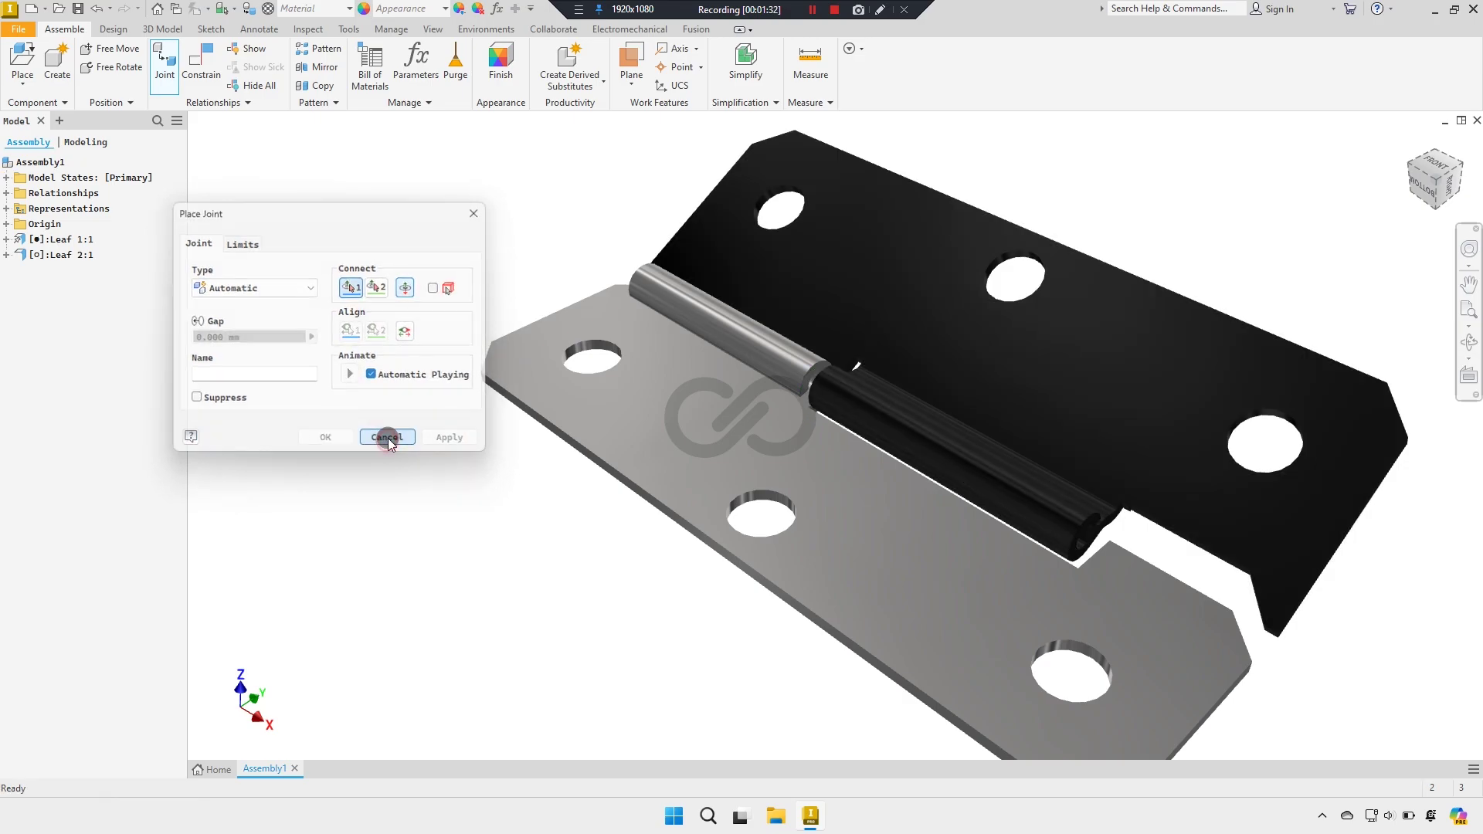
Step: Place the red Pin part in the assembly and rotate it upright
click(23, 58)
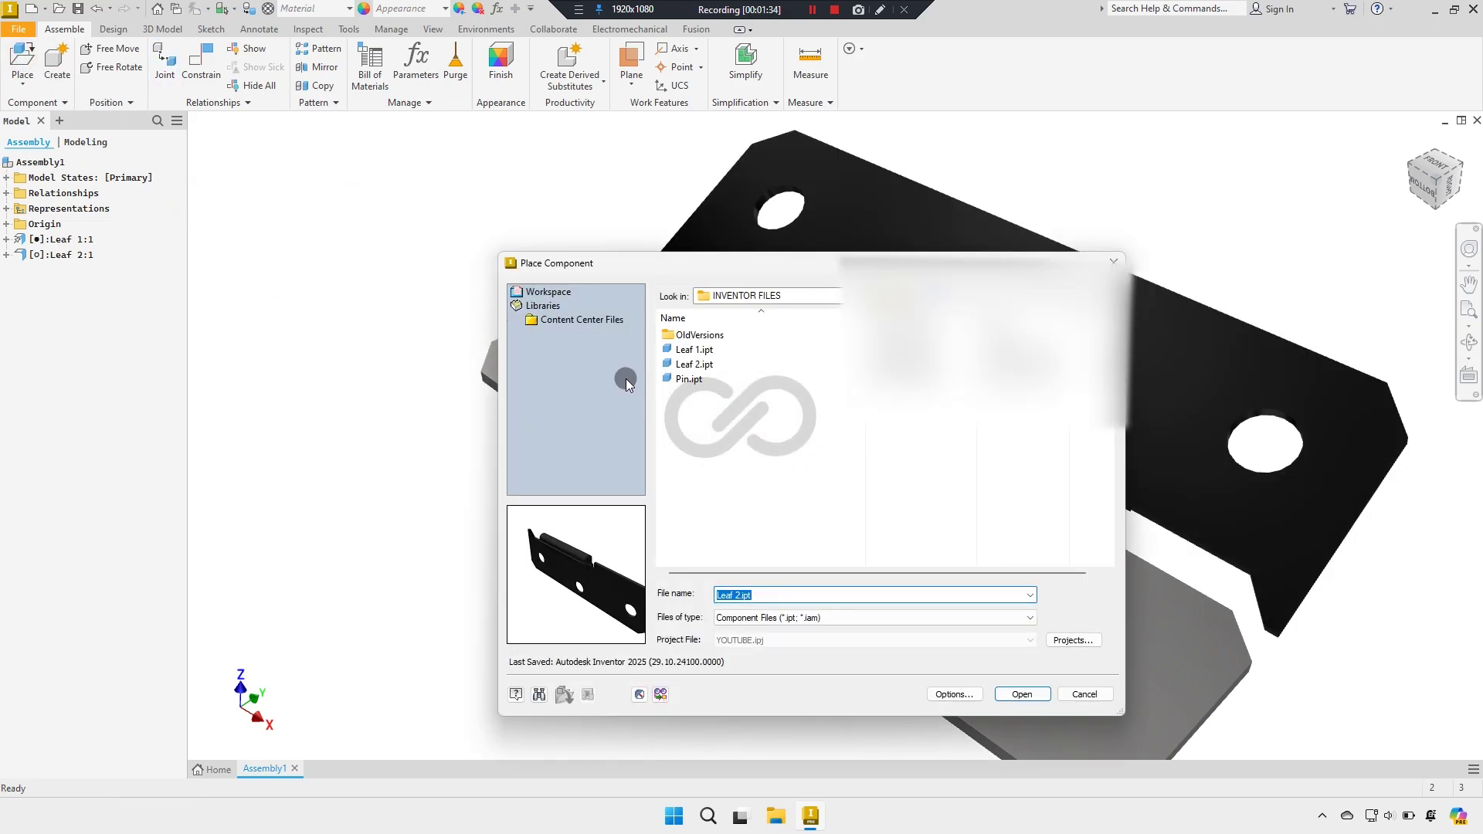
click(687, 378)
click(1021, 694)
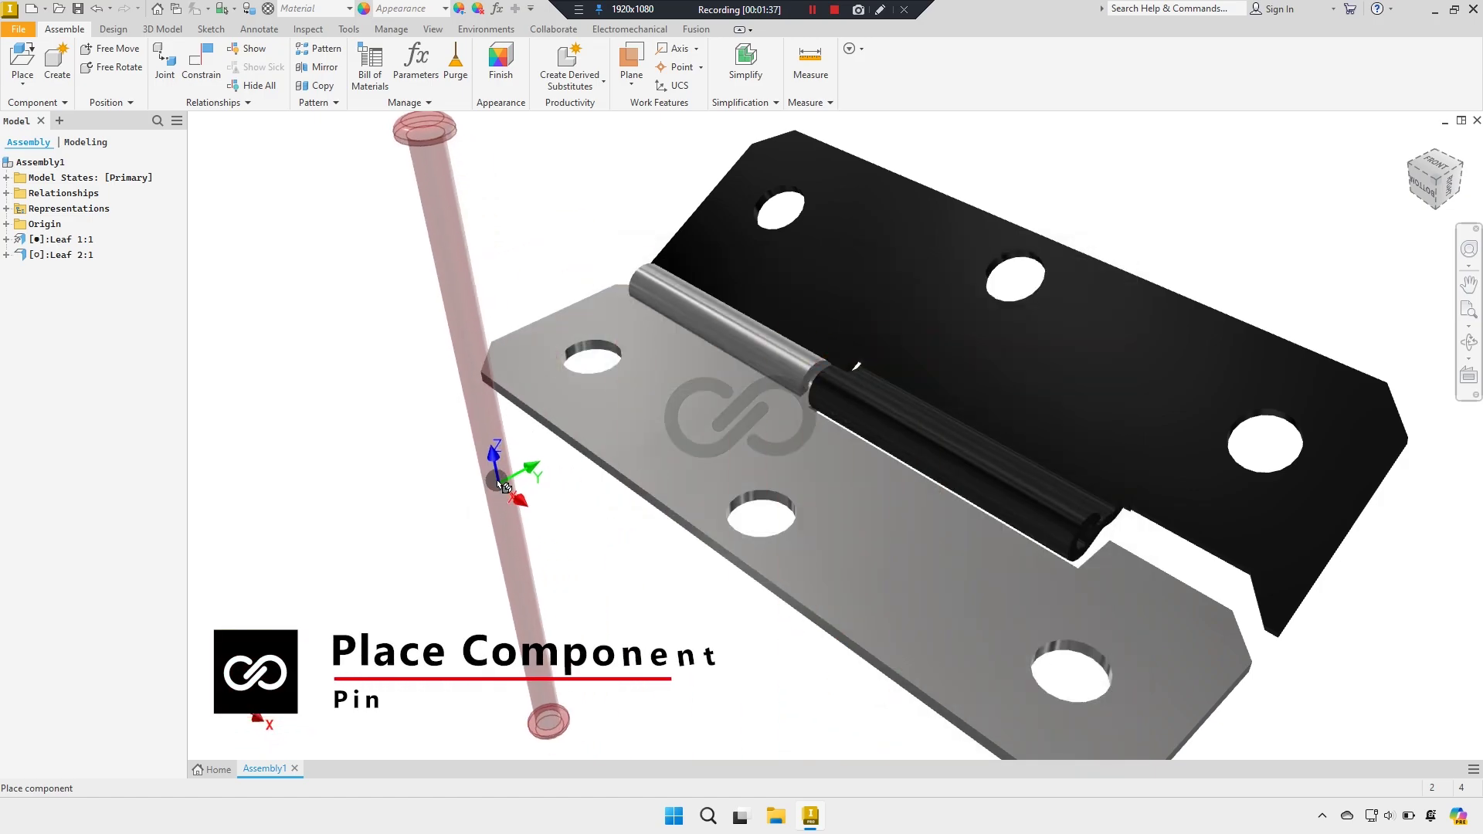
click(537, 485)
right_click(581, 495)
click(581, 495)
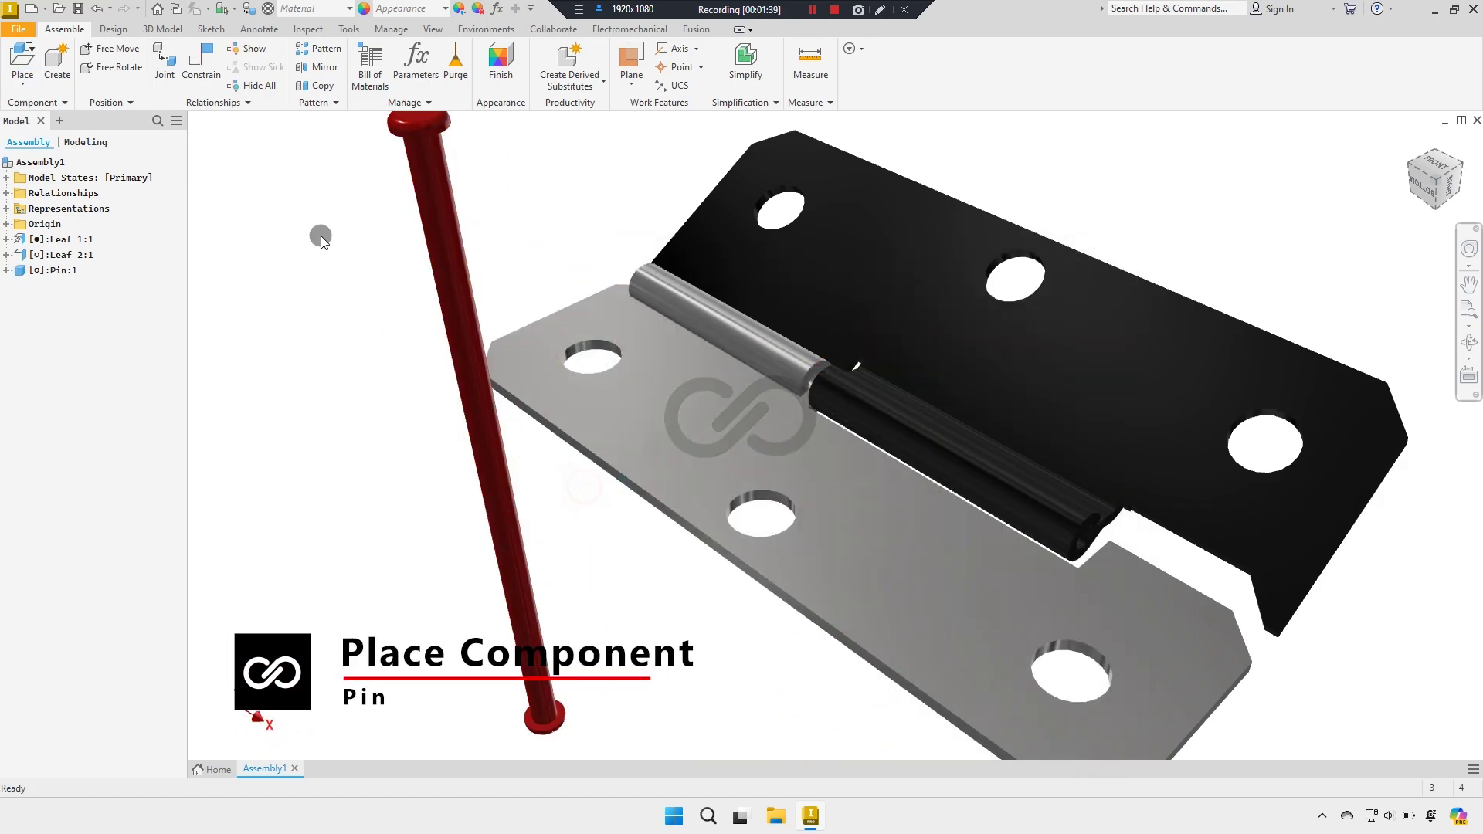
click(111, 85)
click(448, 232)
mouse_move(446, 236)
mouse_down()
mouse_move(465, 316)
mouse_move(453, 265)
mouse_up()
key(Escape)
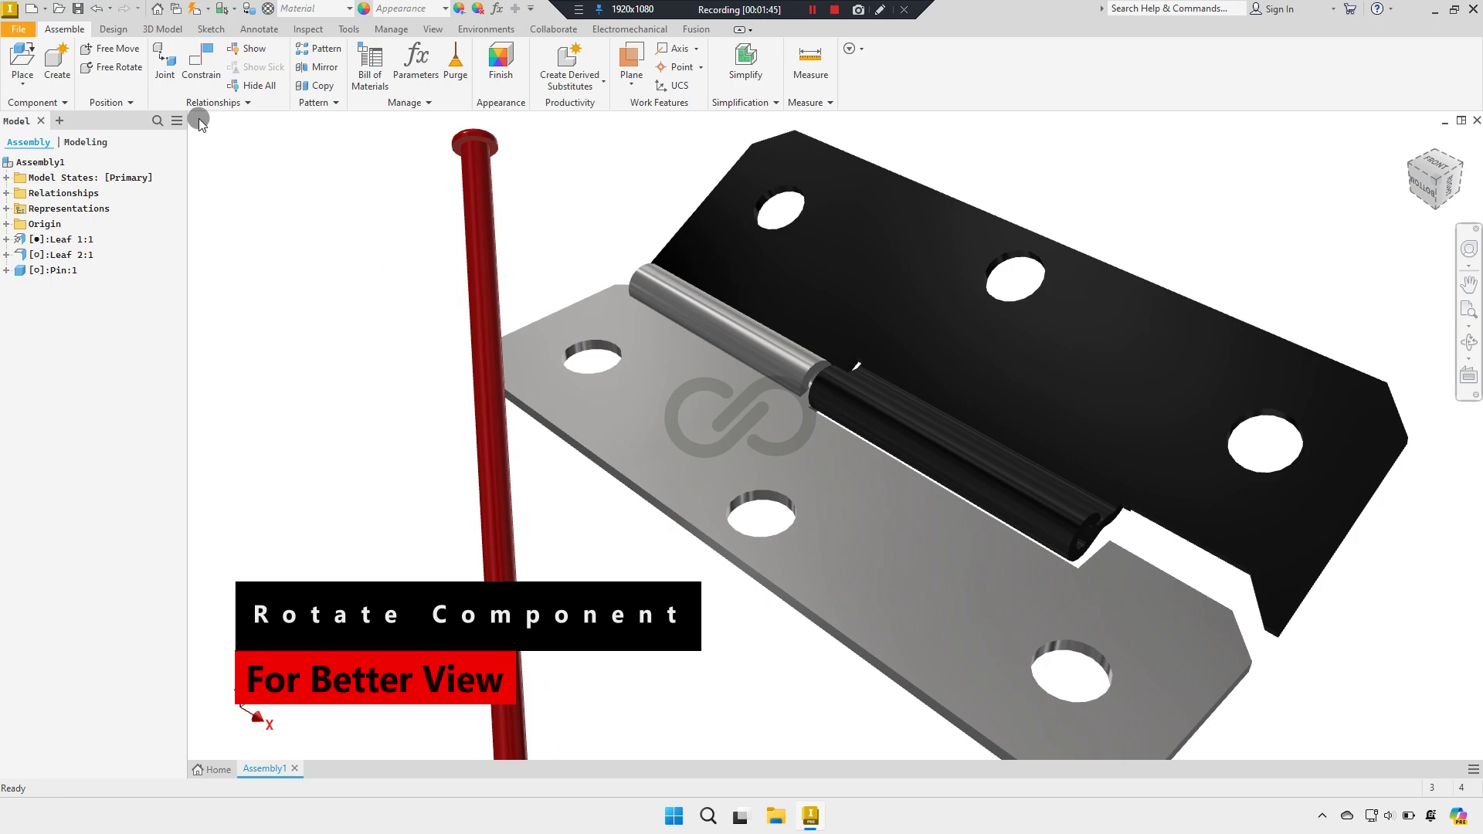
Step: Join the pin head to the knuckle end with a rotational joint, 0 mm gap
click(165, 62)
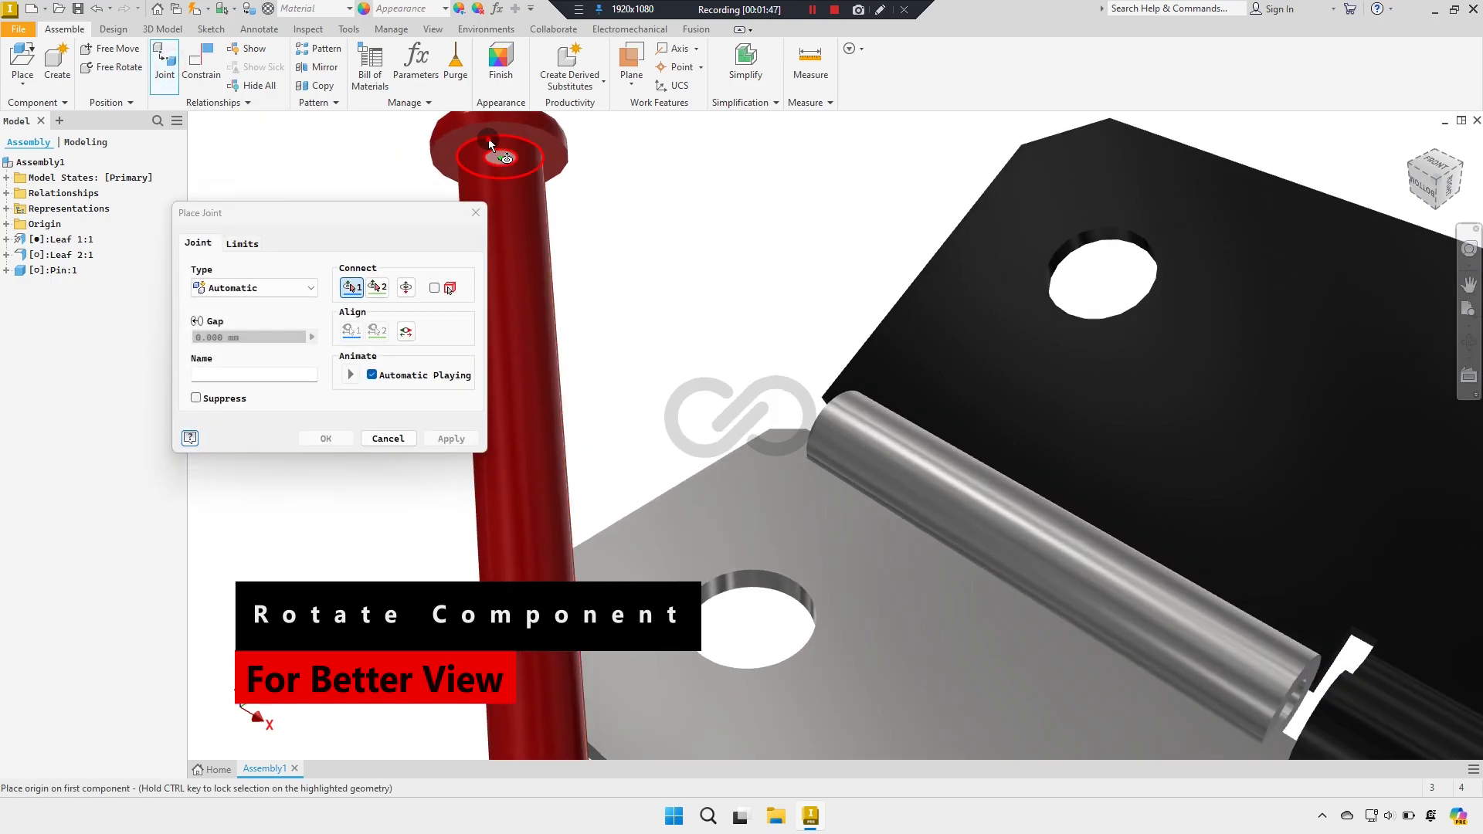
click(488, 138)
scroll(773, 293, up, 2)
scroll(967, 414, down, 3)
scroll(967, 414, down, 3)
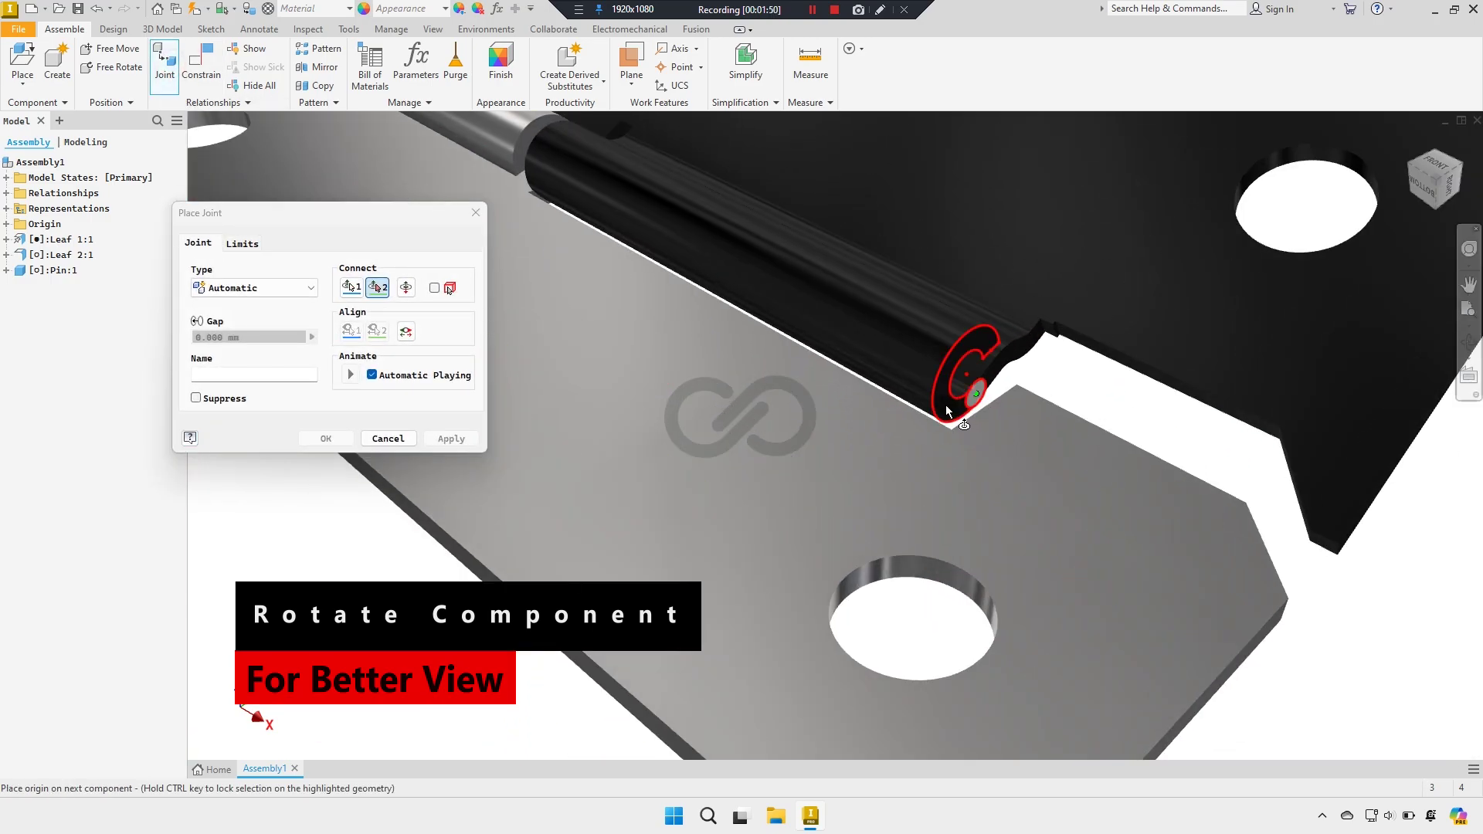
scroll(948, 394, down, 3)
click(948, 386)
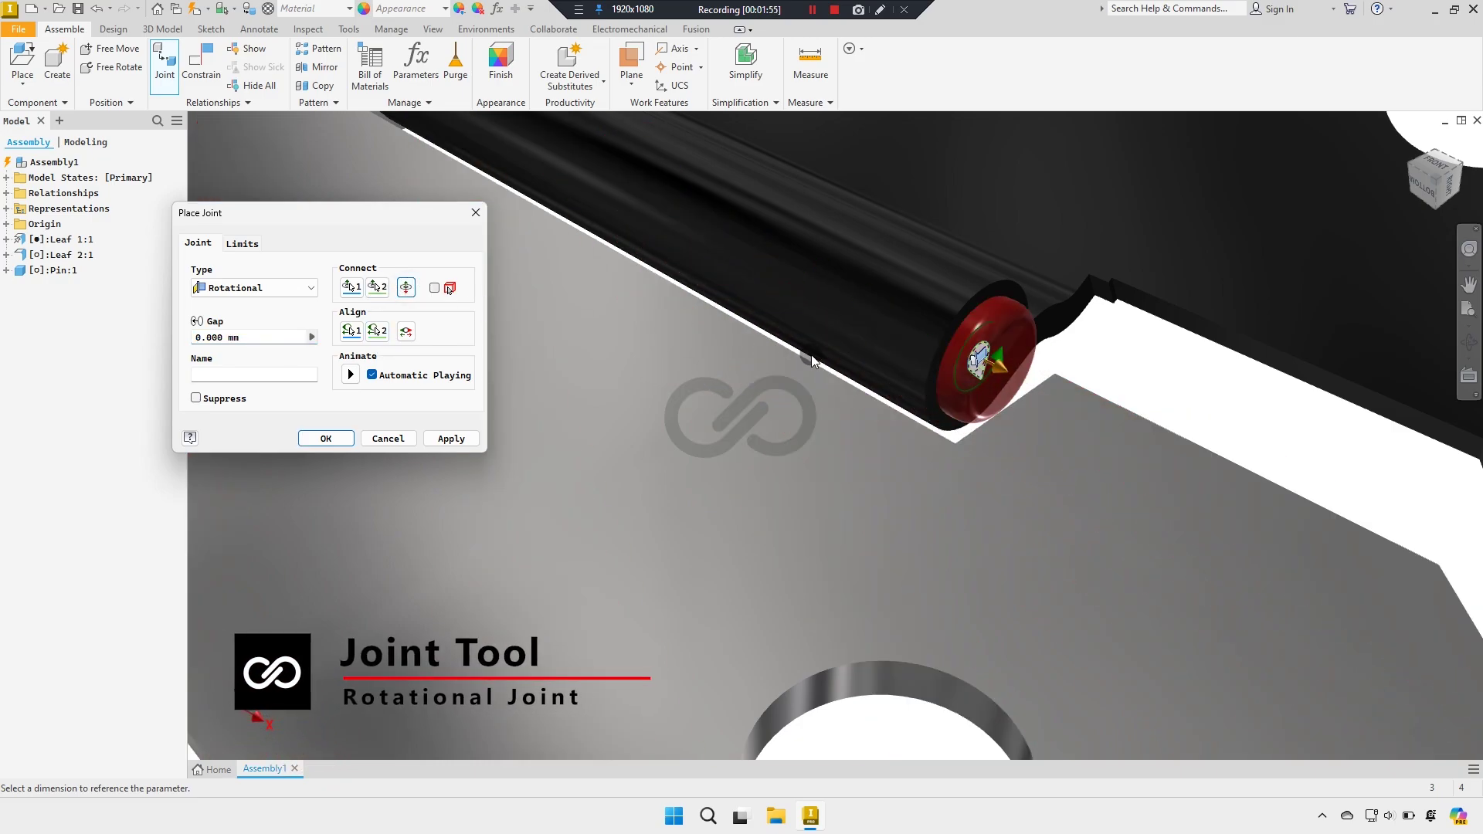
scroll(870, 382, up, 3)
scroll(870, 382, up, 2)
scroll(753, 373, up, 2)
scroll(801, 461, up, 2)
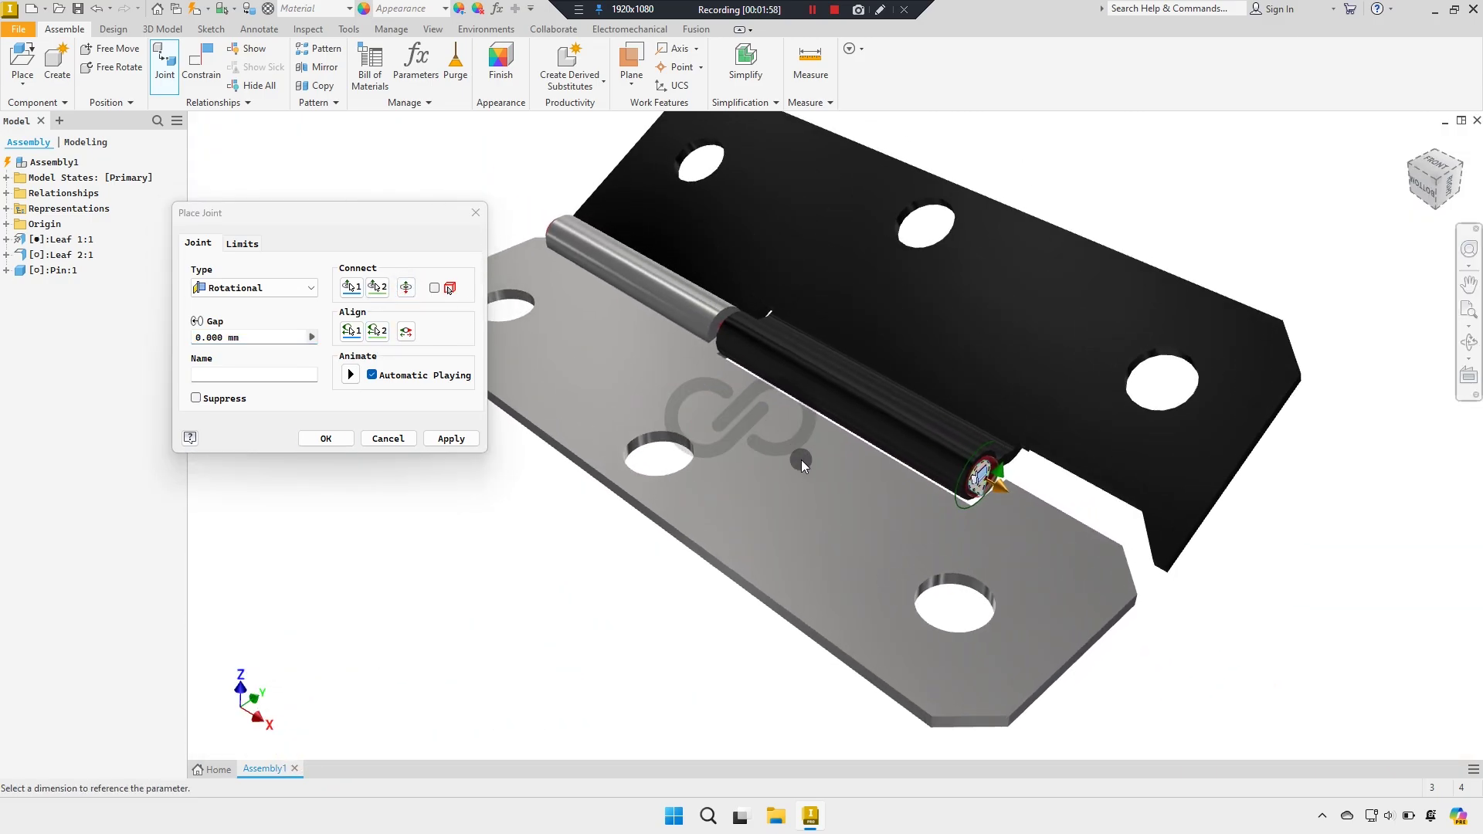
scroll(784, 447, up, 2)
scroll(784, 446, up, 2)
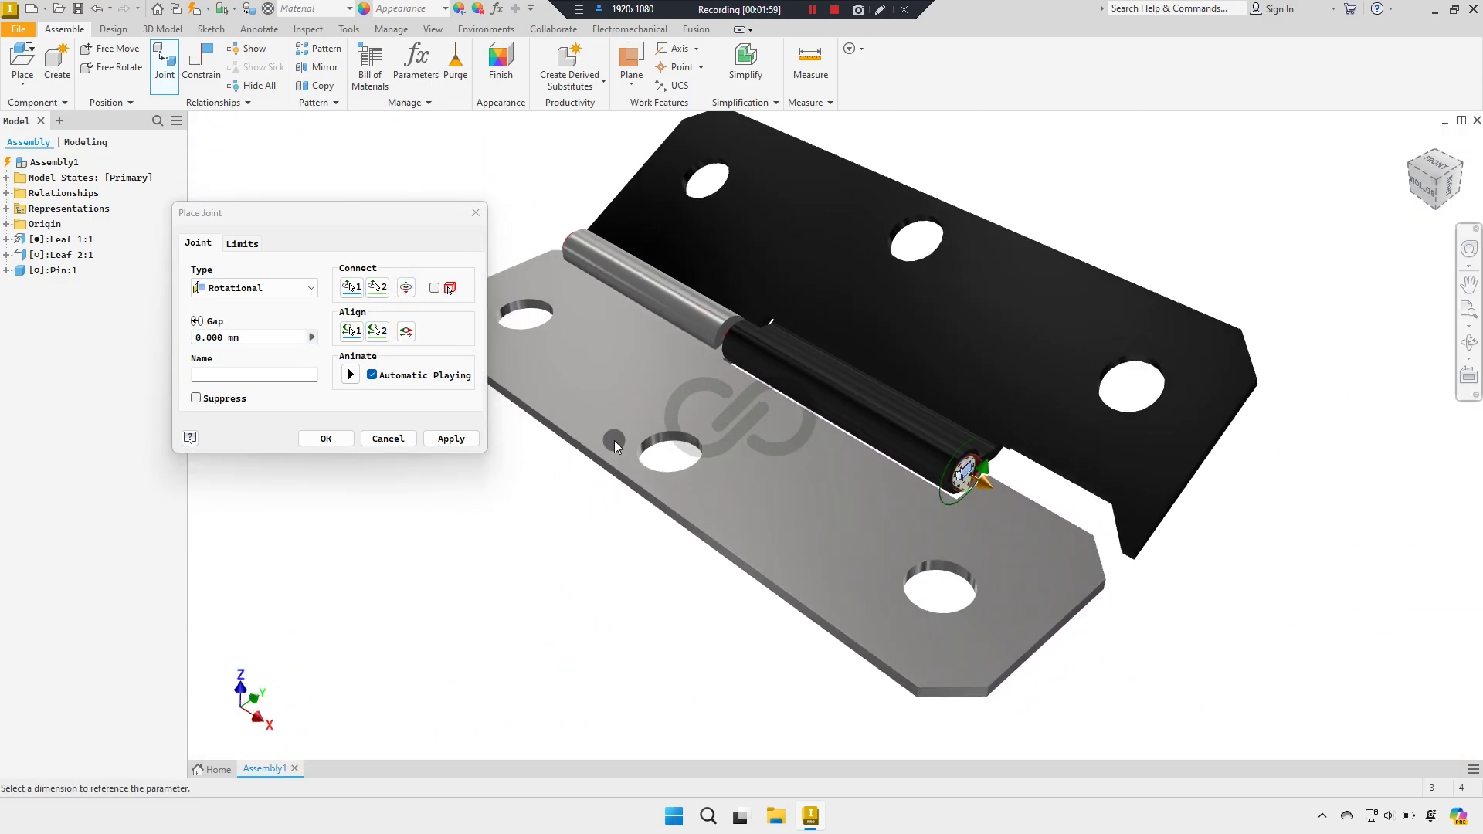
click(451, 439)
click(390, 441)
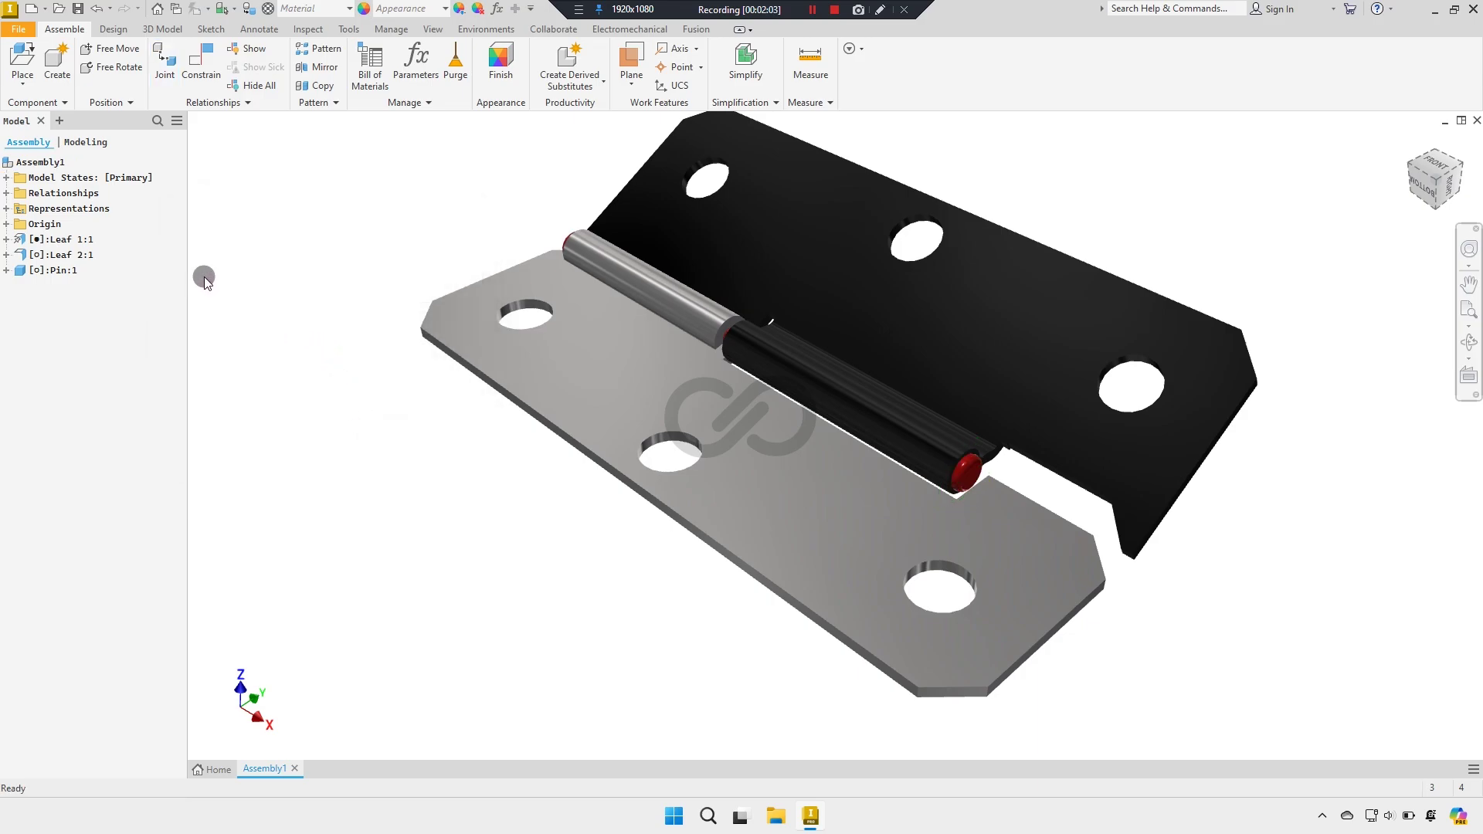
Step: Measure the angle between the upper and lower hinge leaf faces, reading 150°
right_click(98, 290)
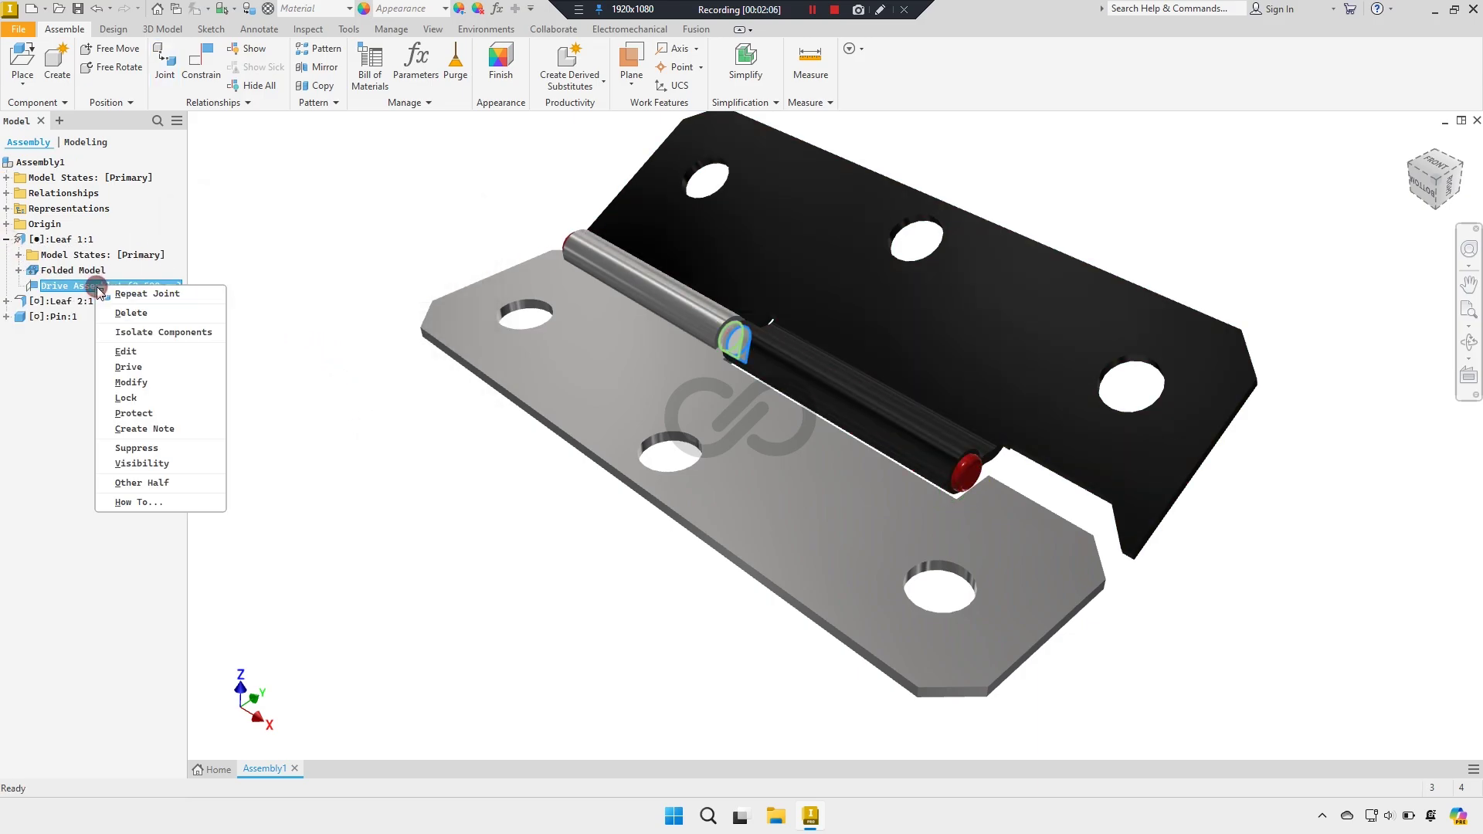
click(127, 351)
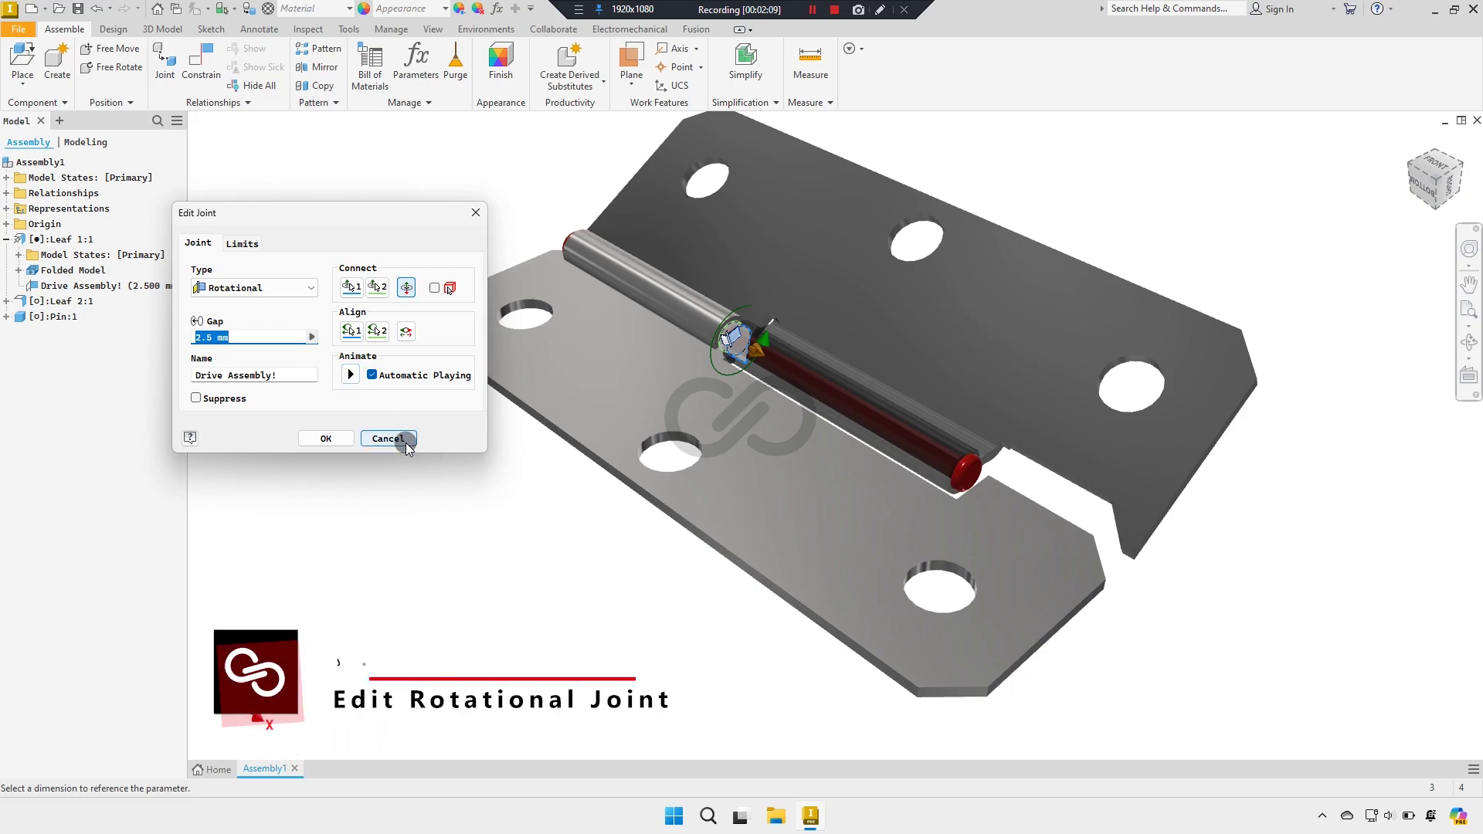
click(400, 437)
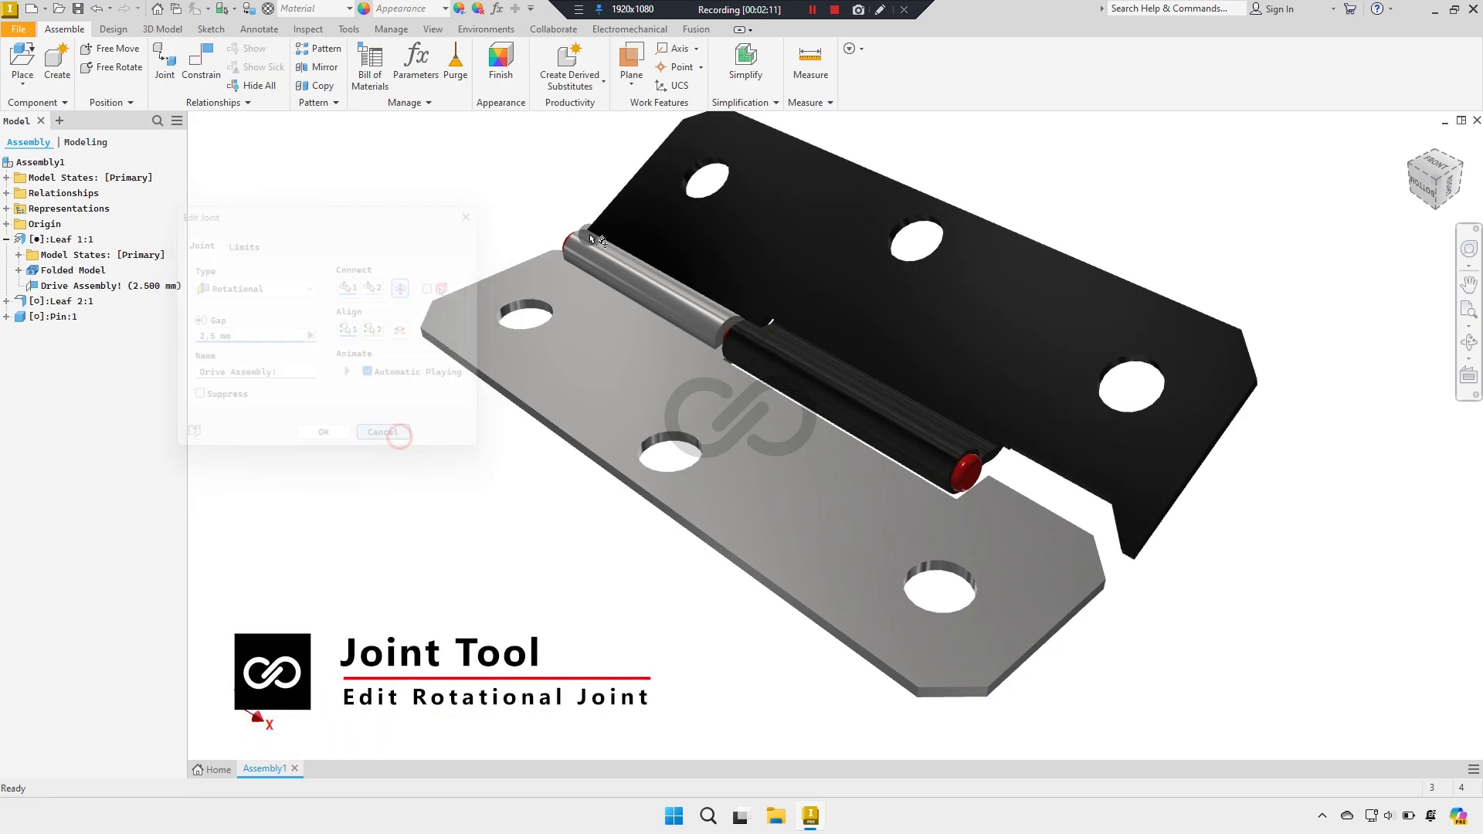
click(811, 62)
click(814, 199)
click(642, 332)
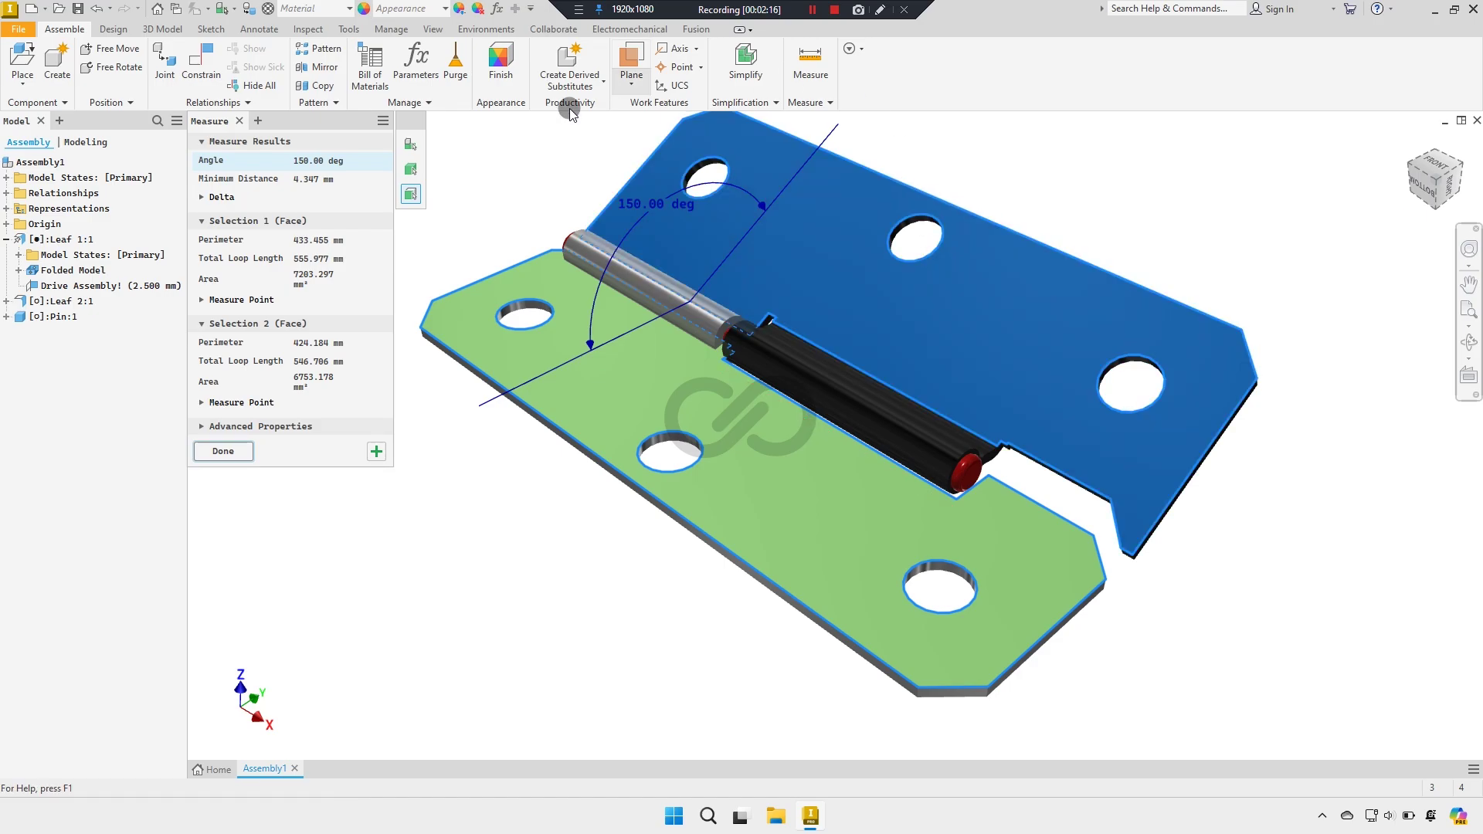
Step: Reopen the Drive Assembly! rotational joint for editing, showing its 2.5 mm gap
click(232, 451)
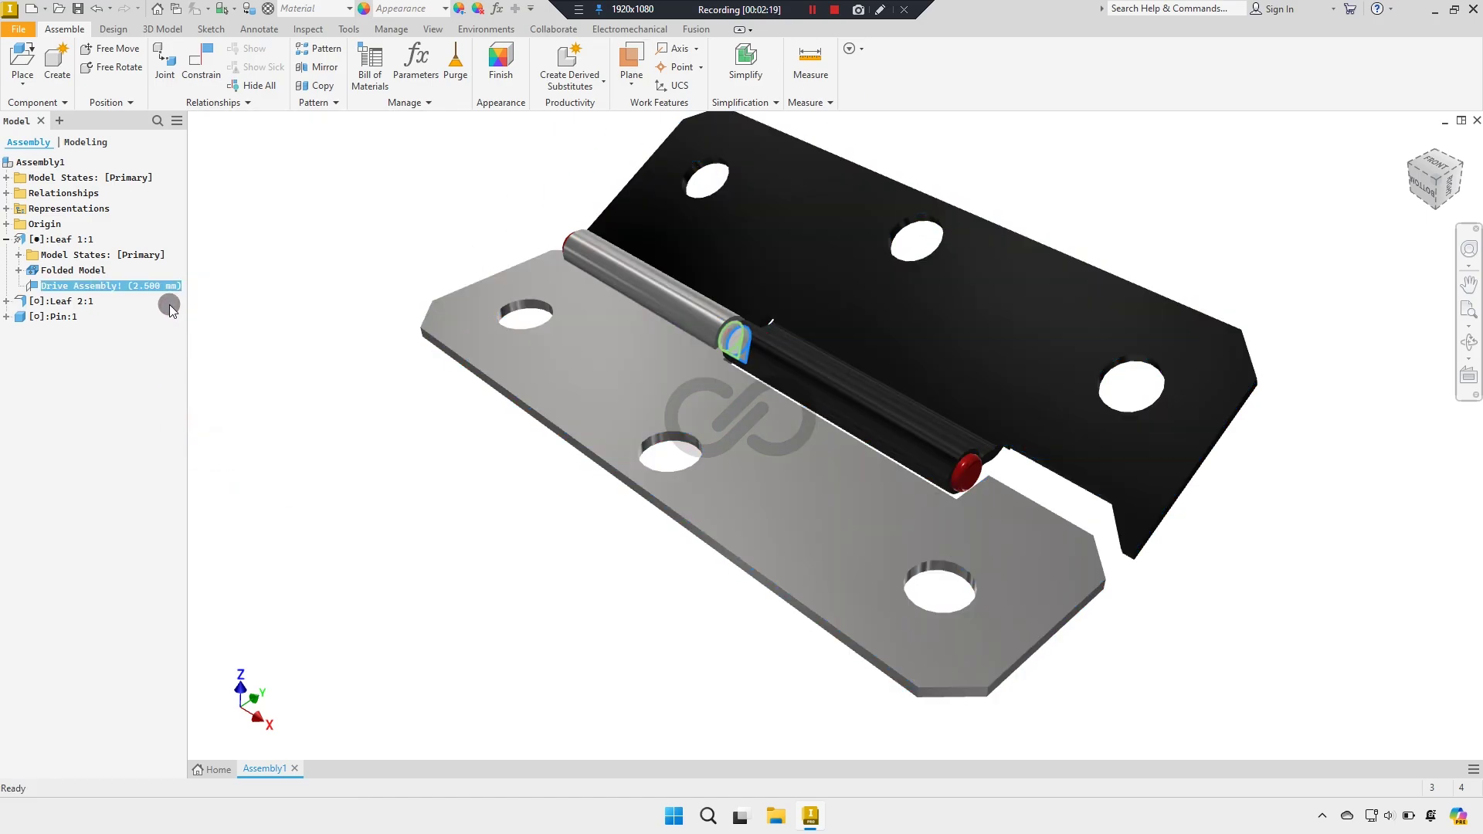
right_click(148, 285)
click(180, 351)
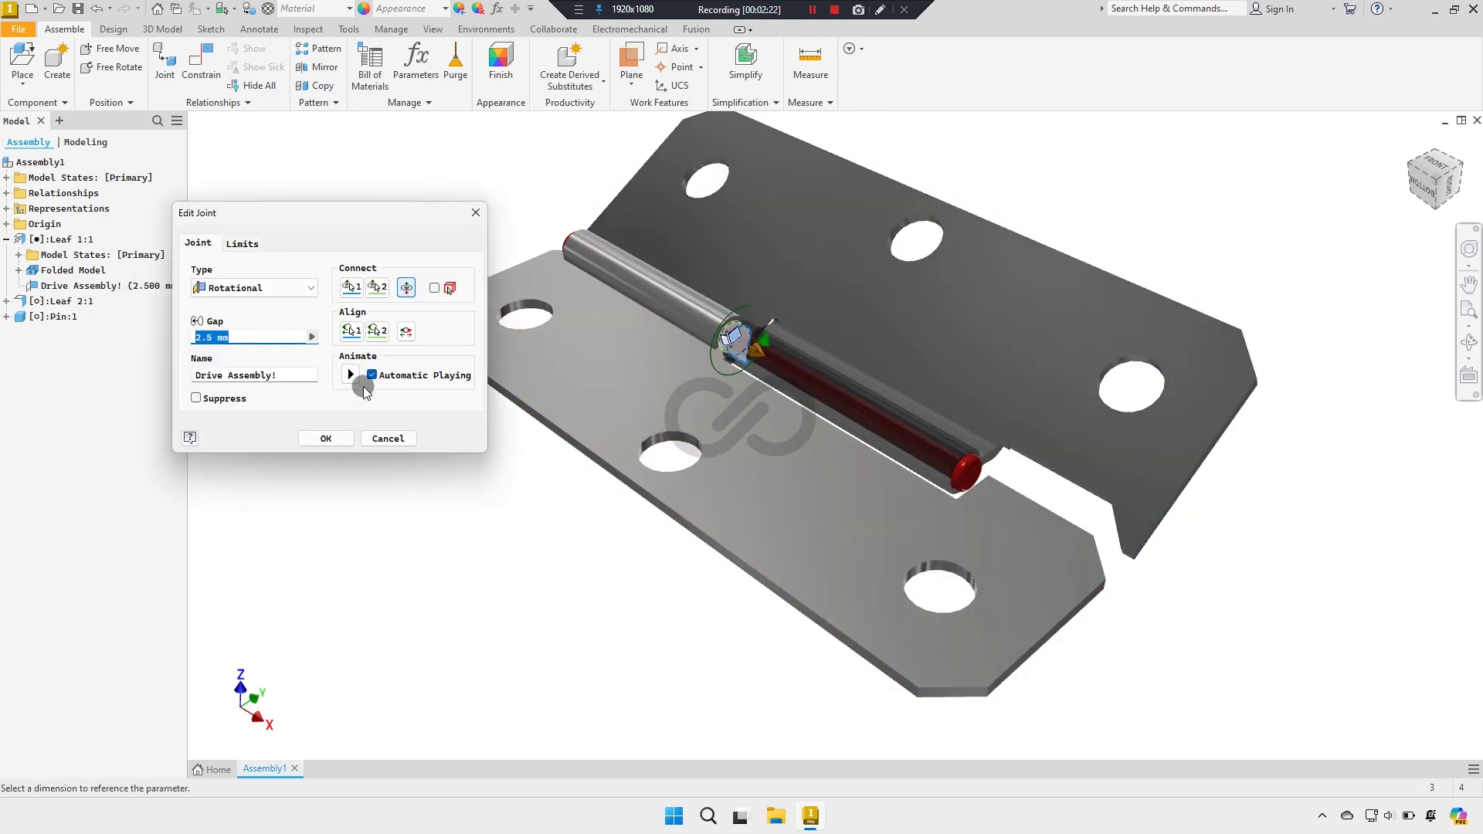
Step: Enable start and end angle limits on the Drive Assembly! joint, from -30° to 60°
click(244, 244)
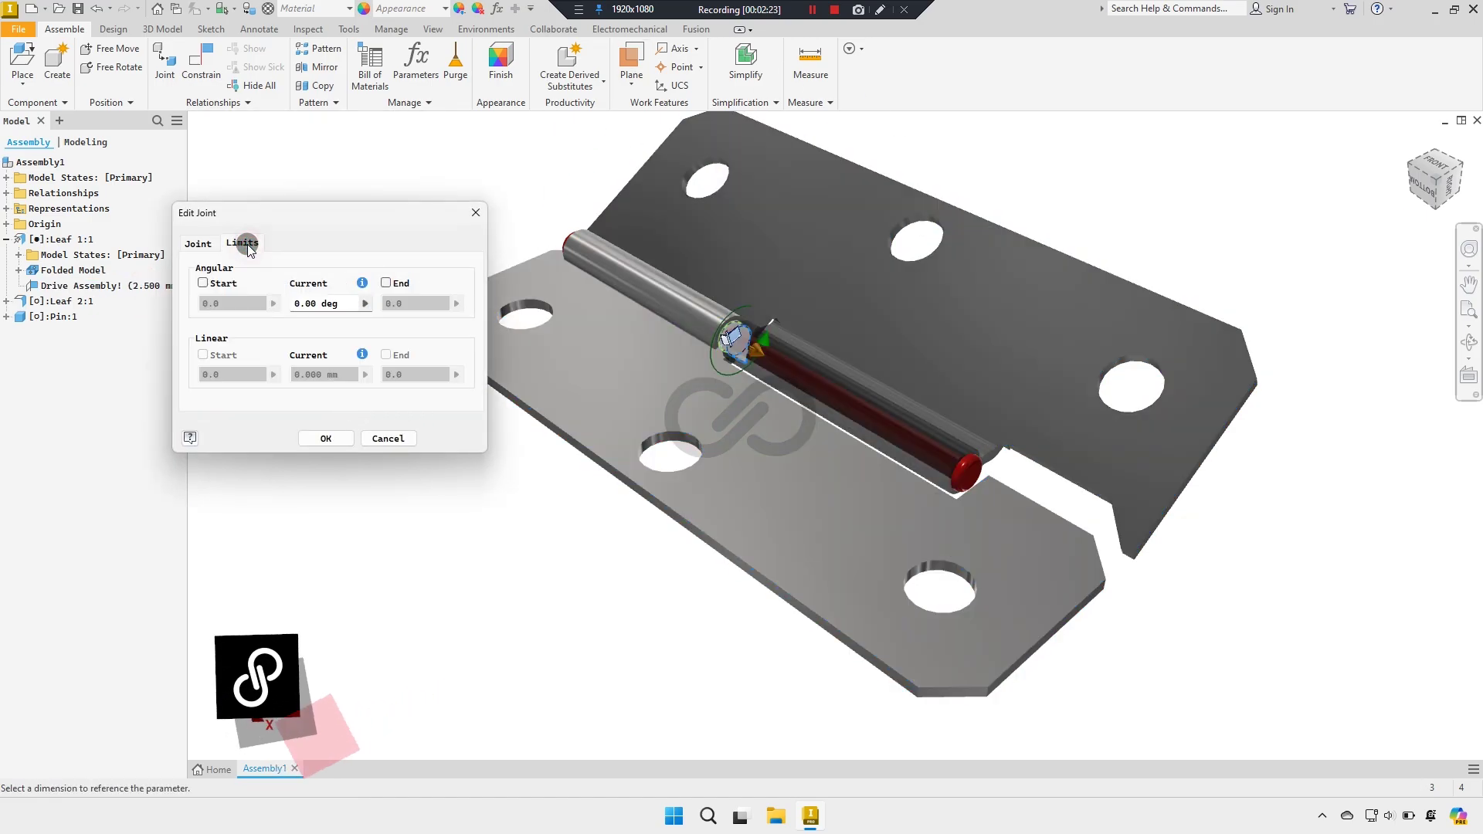
click(203, 283)
click(203, 302)
text(-30)
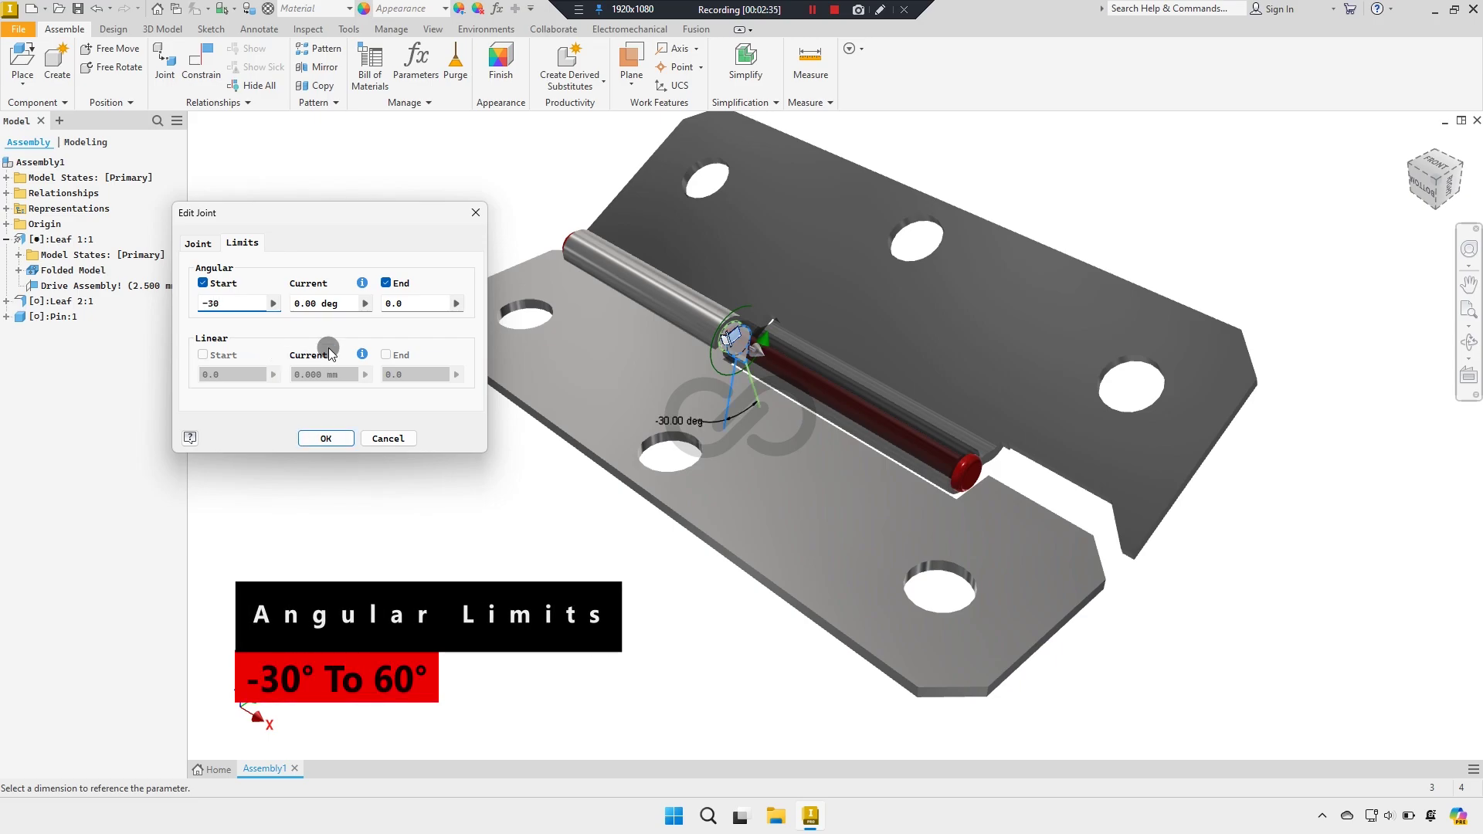
drag(340, 300, 300, 306)
text(-30)
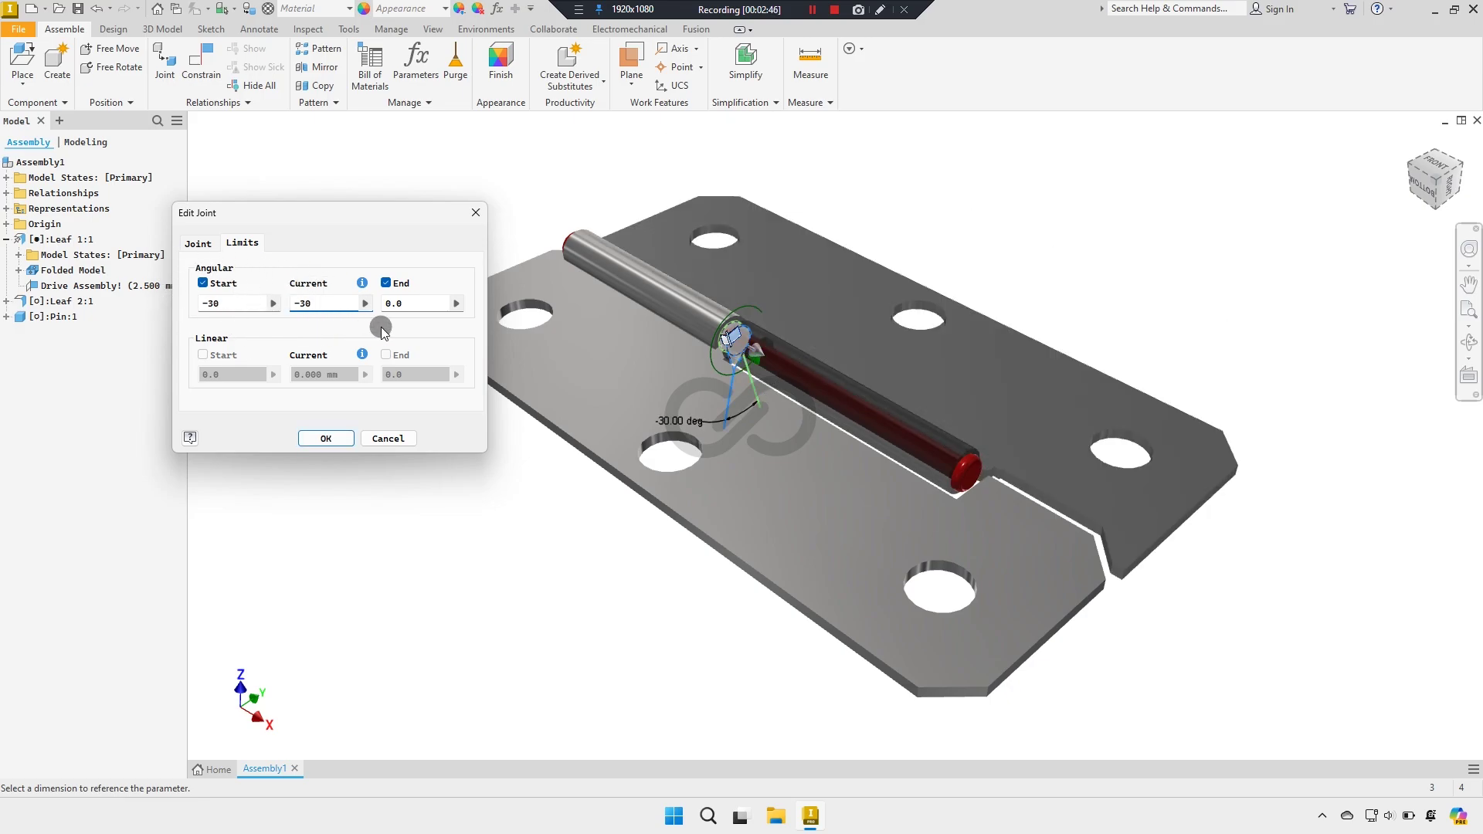
click(414, 305)
text(50)
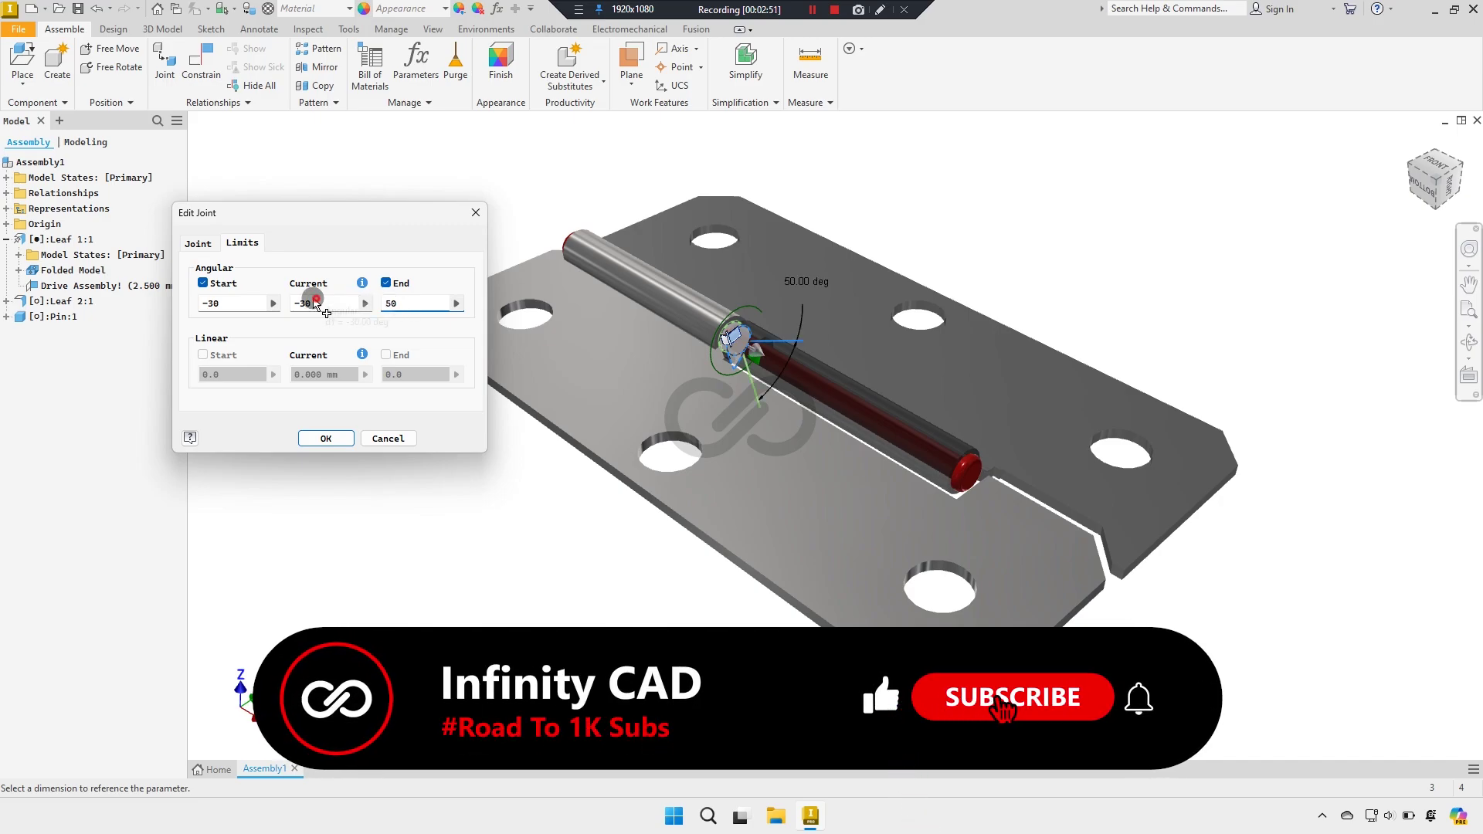
Step: Test the joint's current angle at 50, 60 and 0, then confirm the limits
click(281, 304)
text(50)
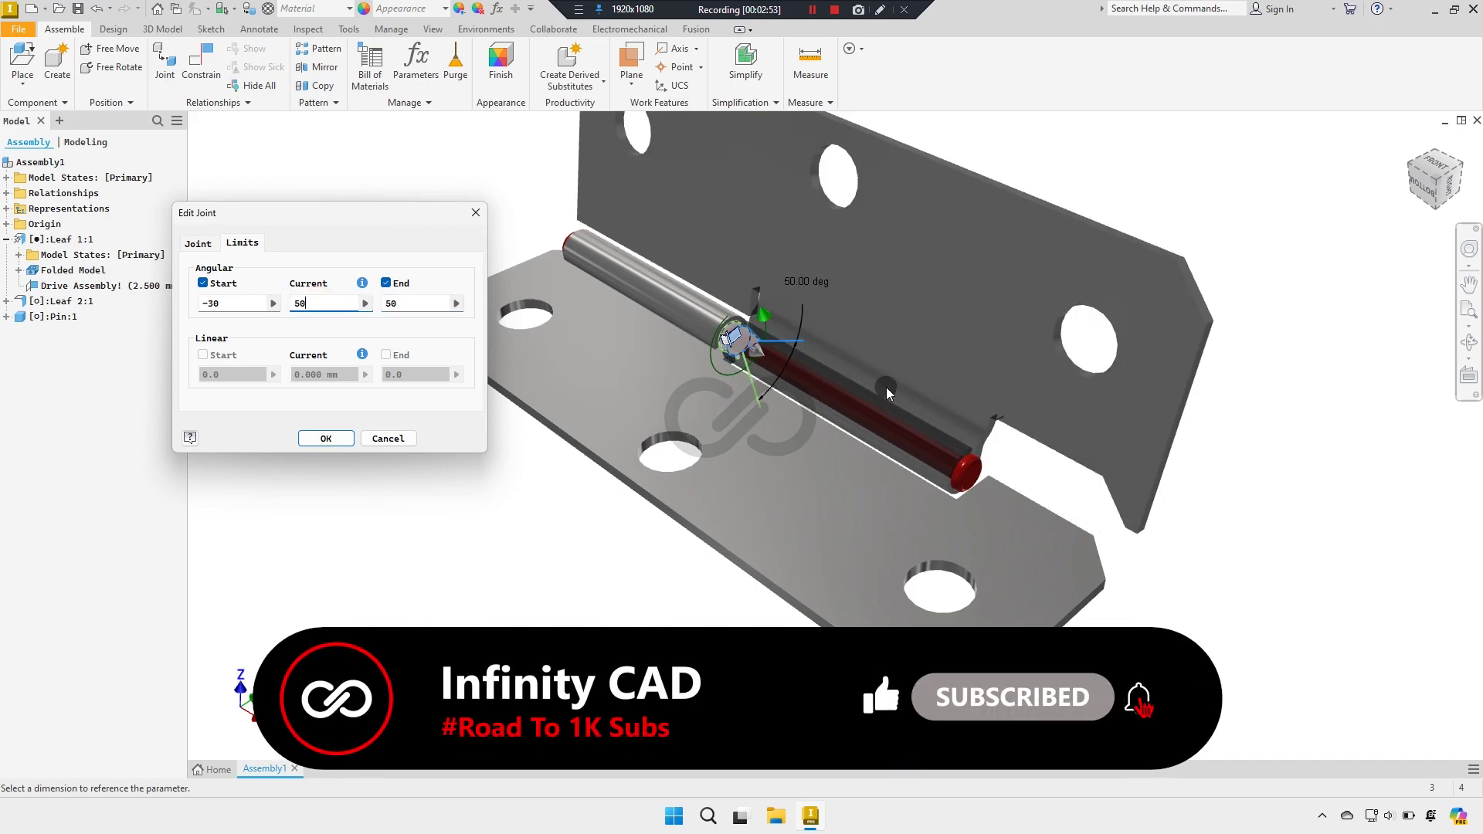
mouse_move(846, 424)
shift+middle_down()
mouse_move(842, 409)
mouse_move(859, 409)
mouse_move(667, 401)
shift+middle_up()
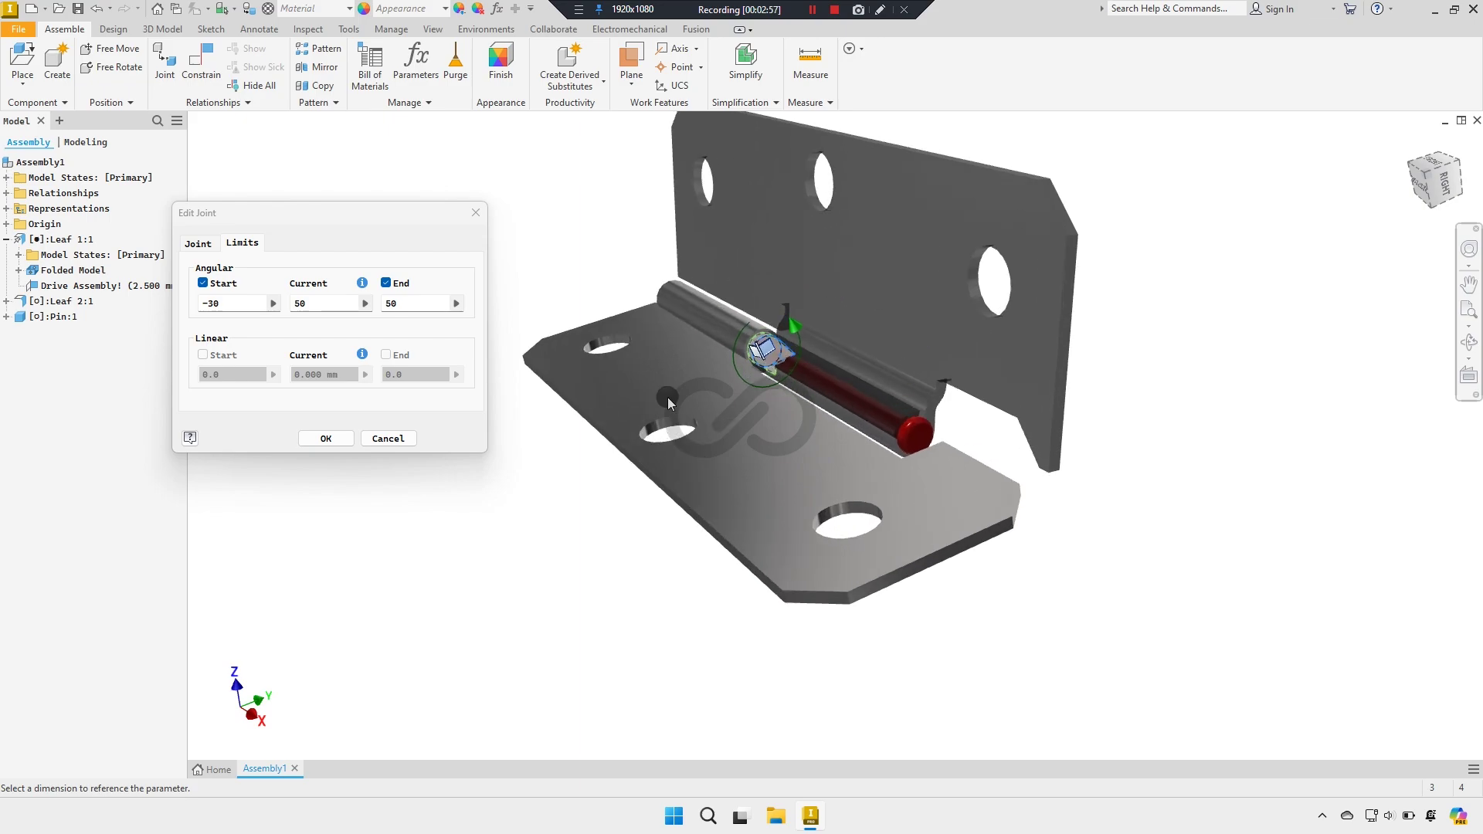
click(287, 303)
text(60)
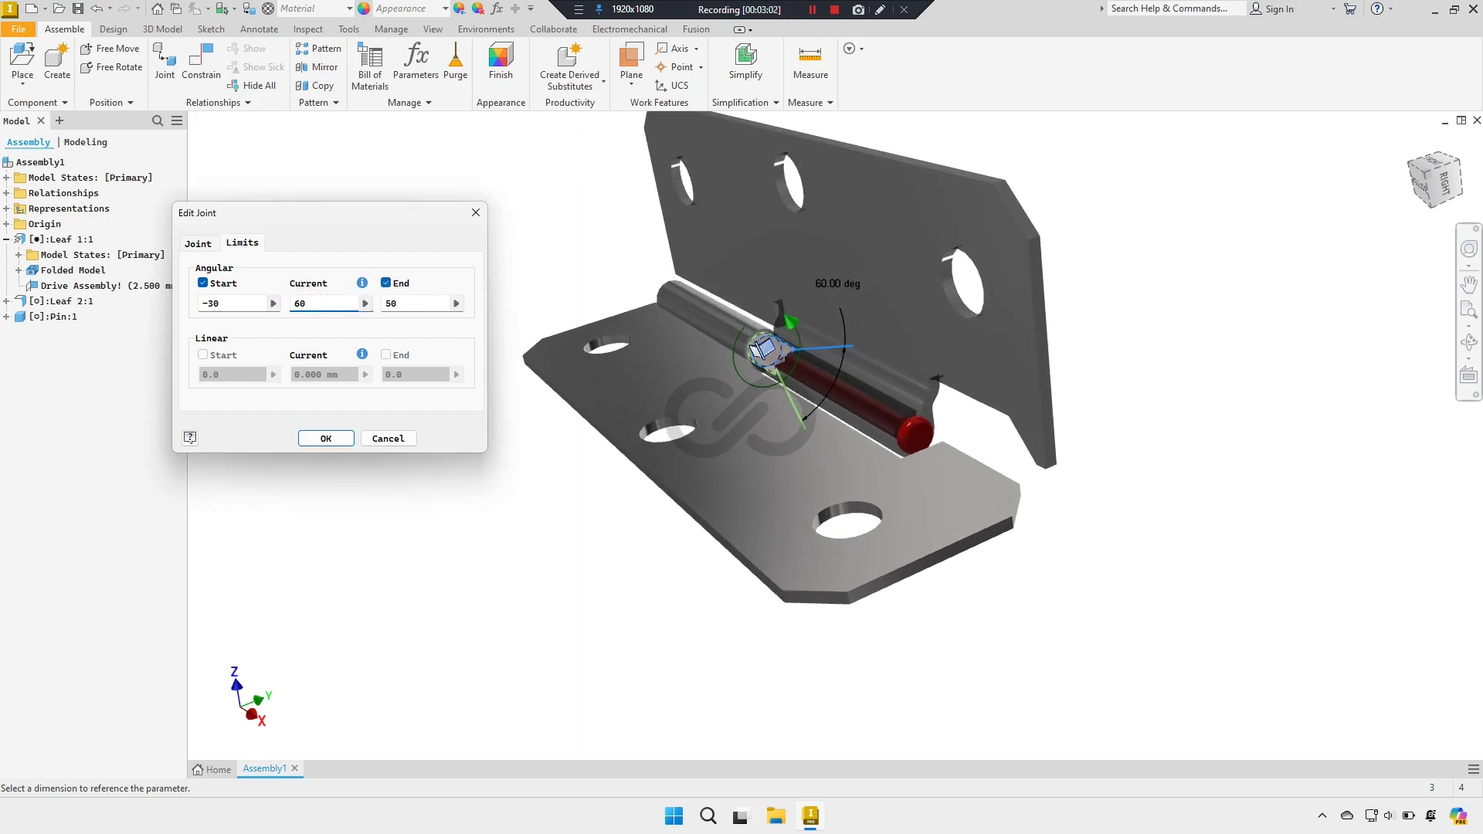
click(391, 305)
click(284, 303)
text(0)
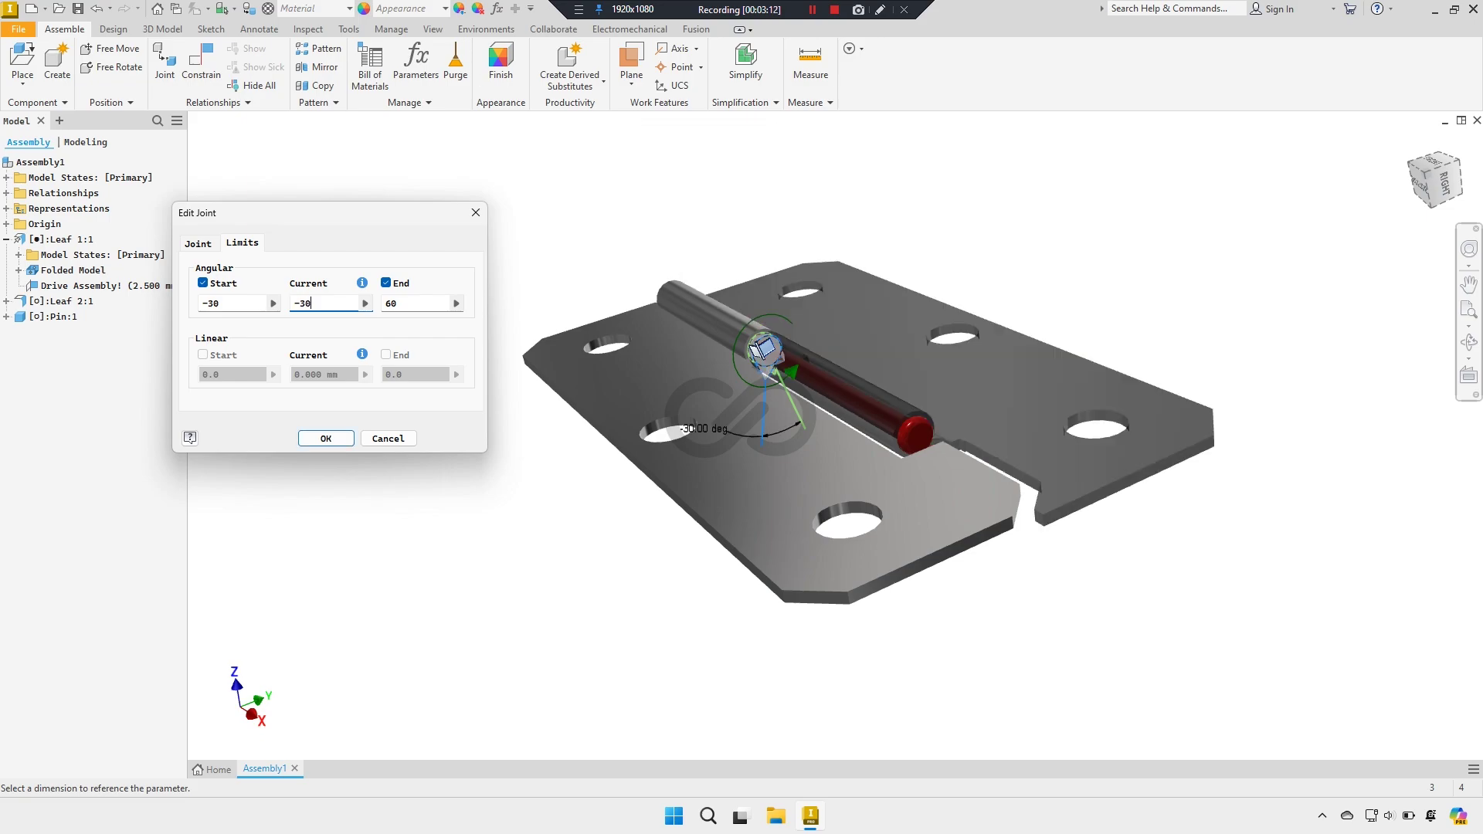
shift+middle_drag(823, 396, 836, 461)
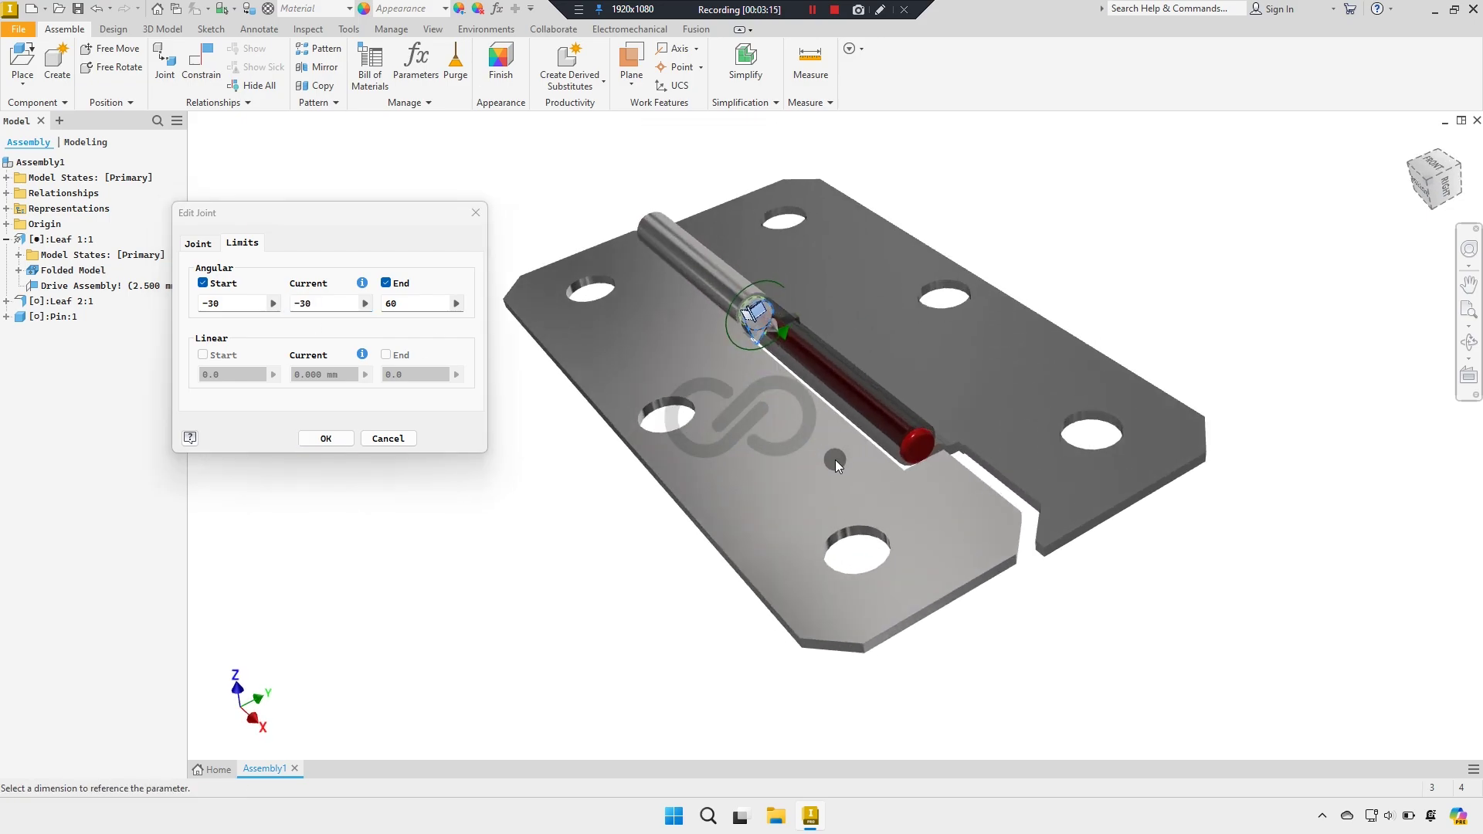
click(326, 438)
Step: Drive the Drive Assembly! joint -30° to 60°, Start/End/Start, 5 repetitions, and play it
click(148, 286)
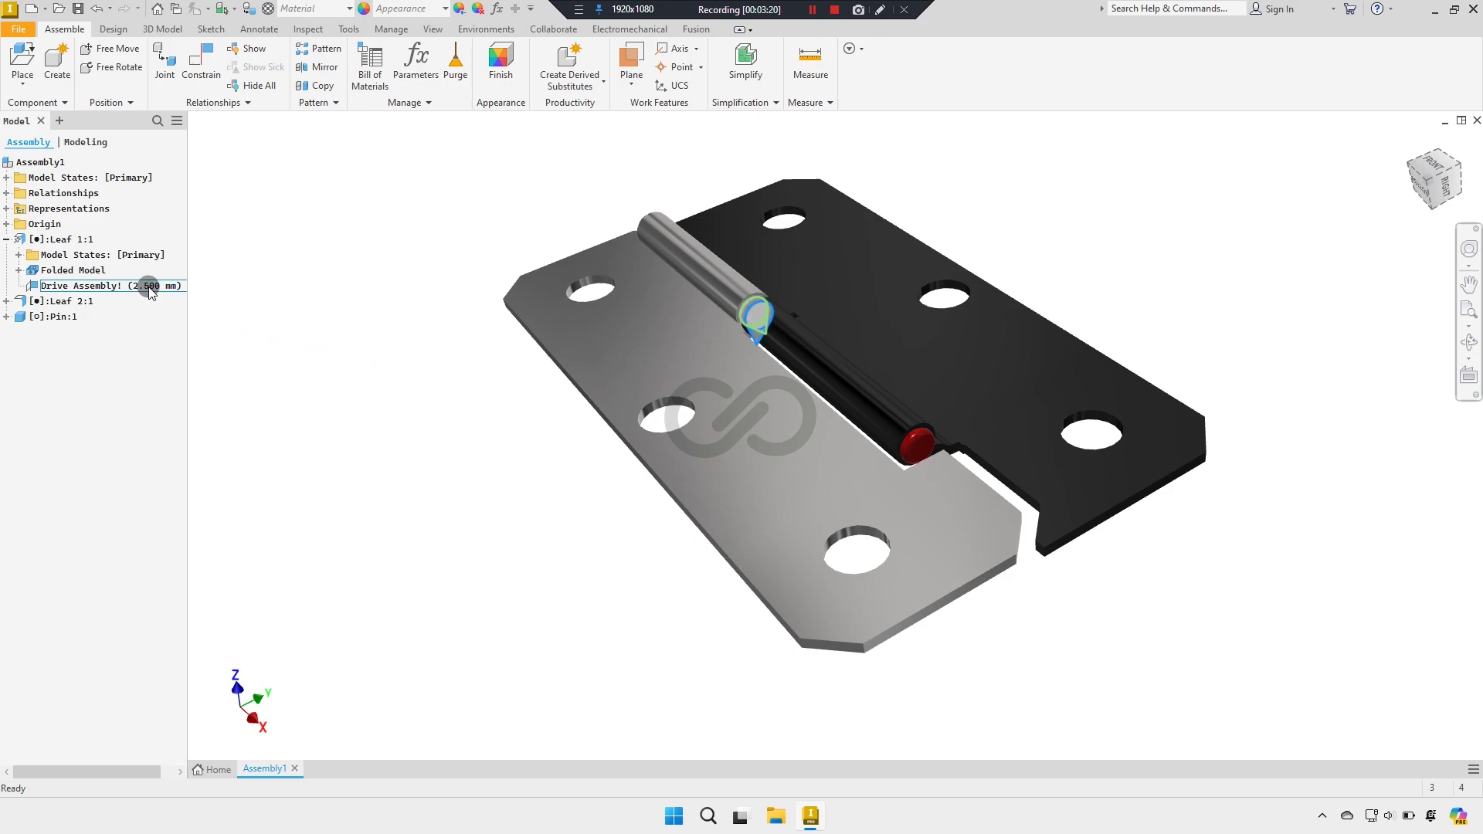
right_click(150, 289)
click(198, 366)
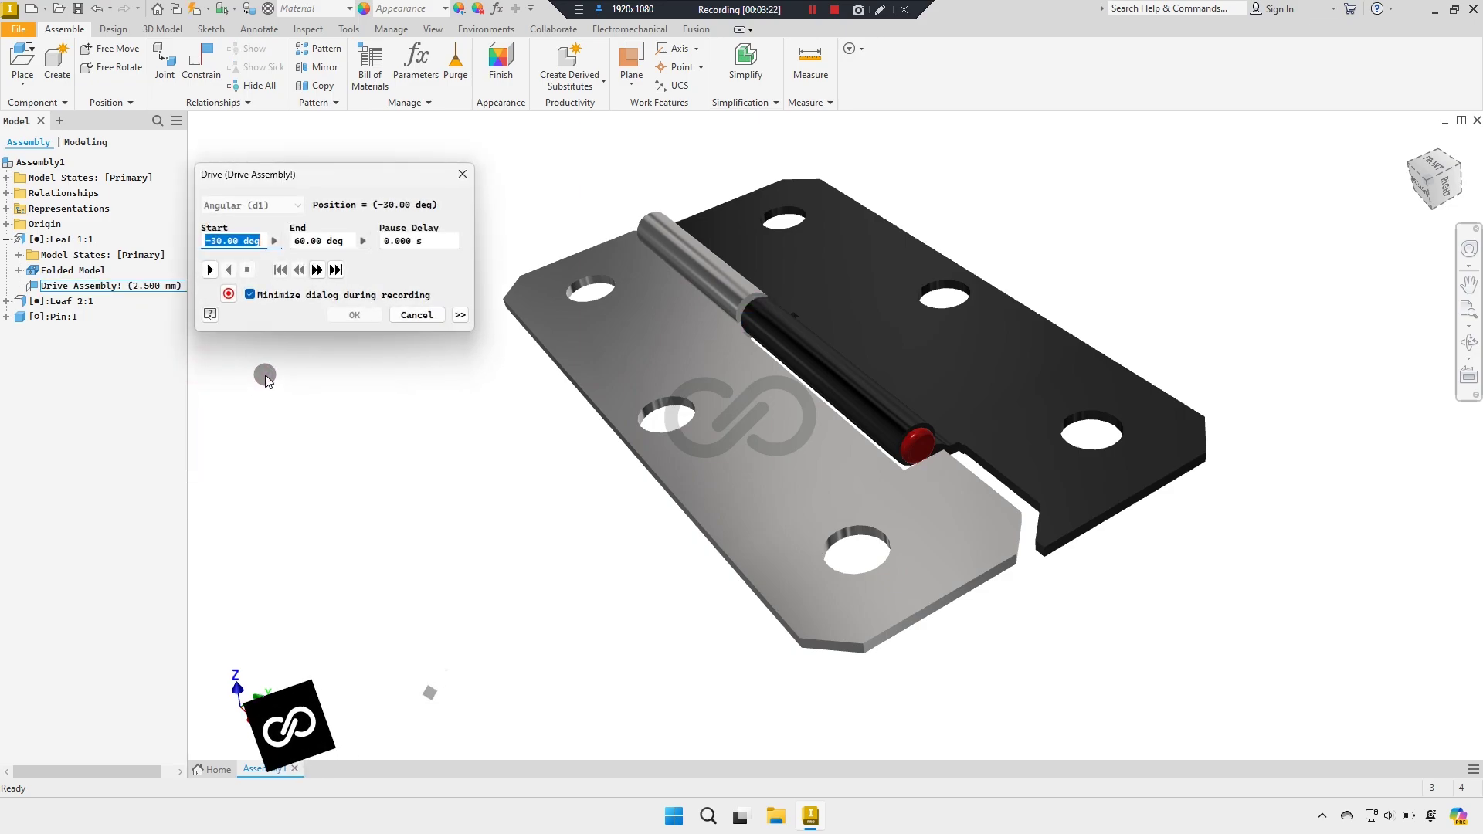
click(459, 317)
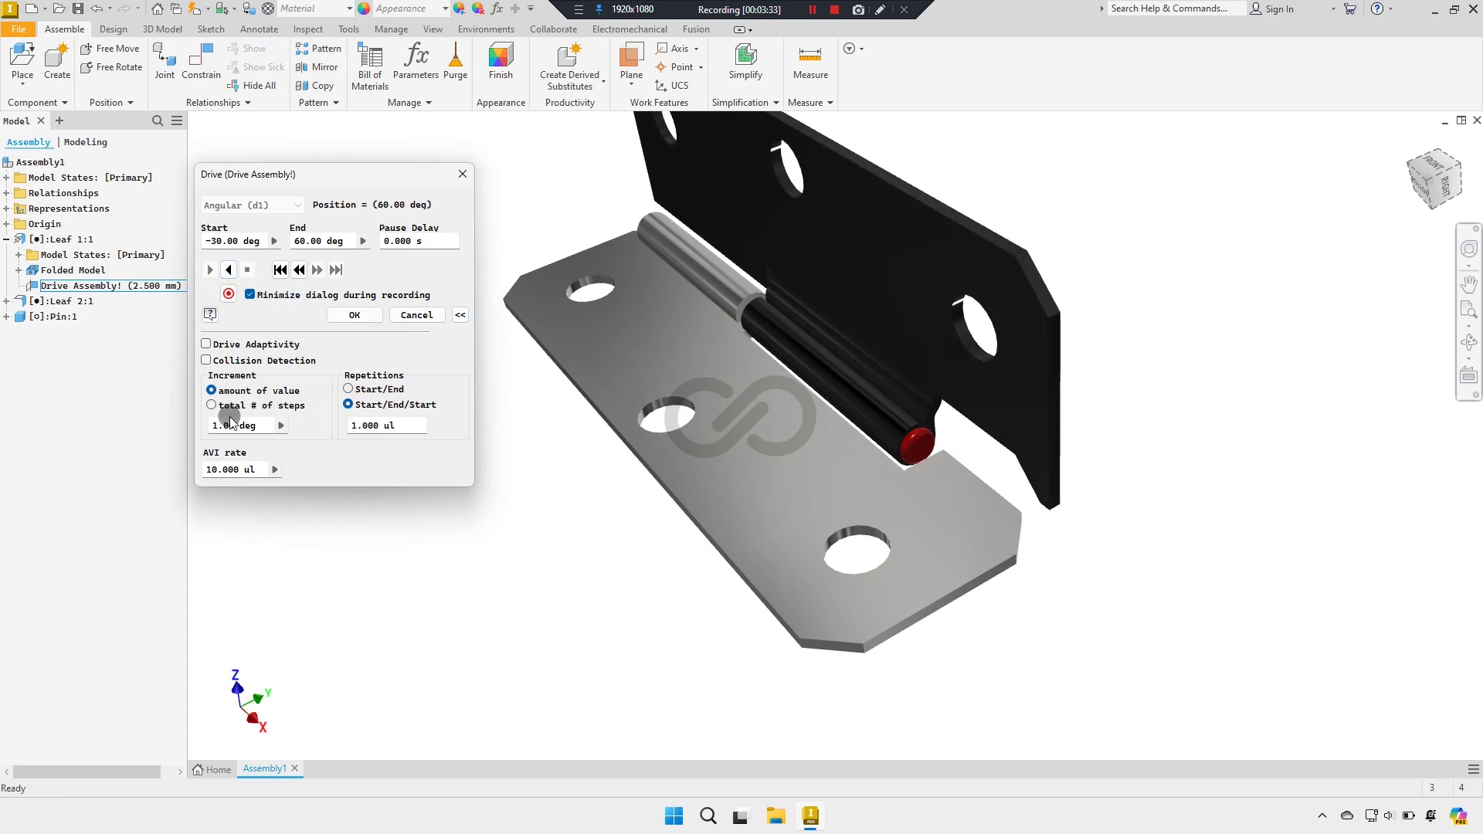
drag(393, 427, 315, 430)
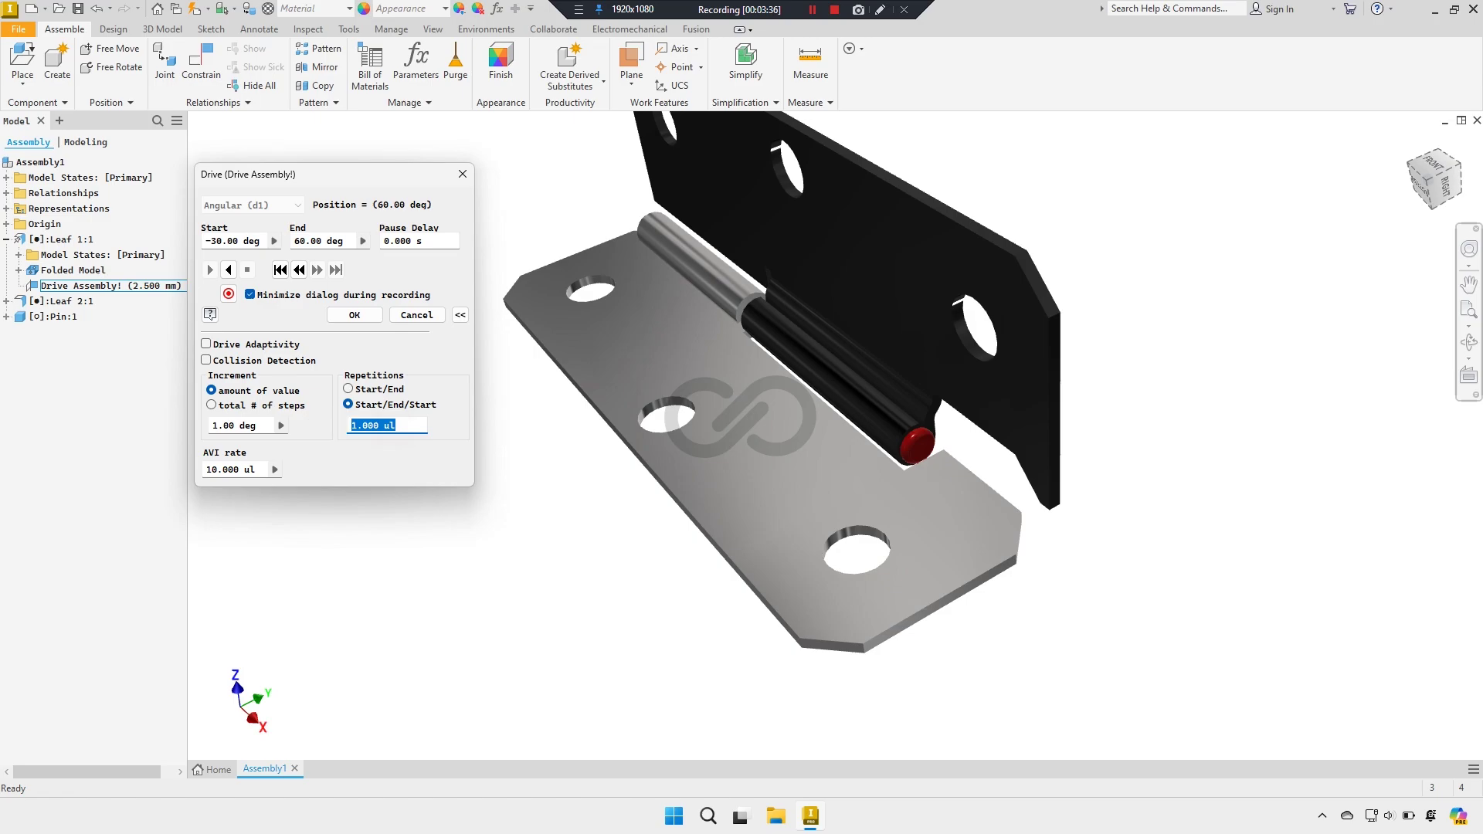
text(5)
click(235, 274)
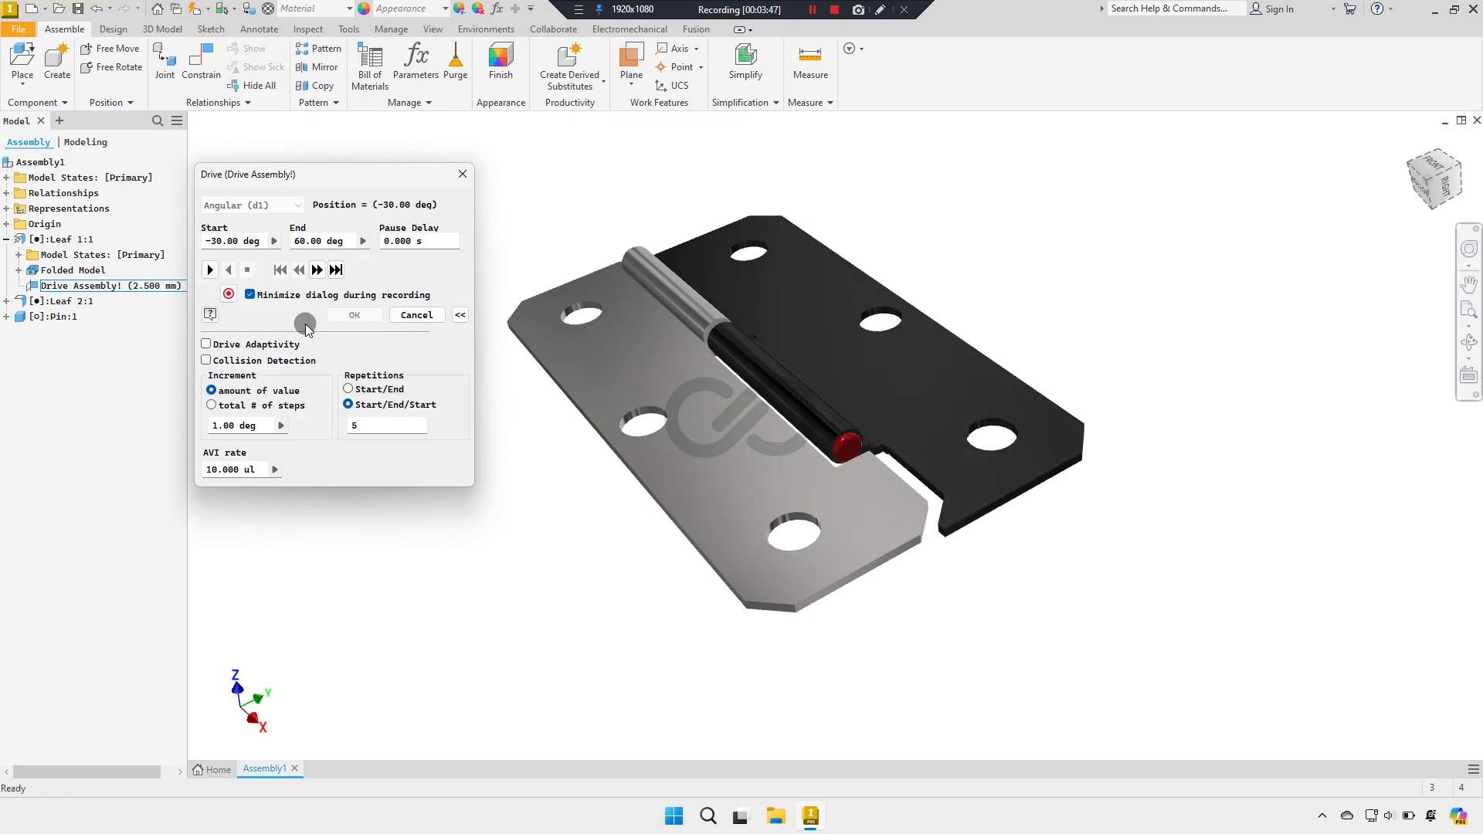
click(415, 315)
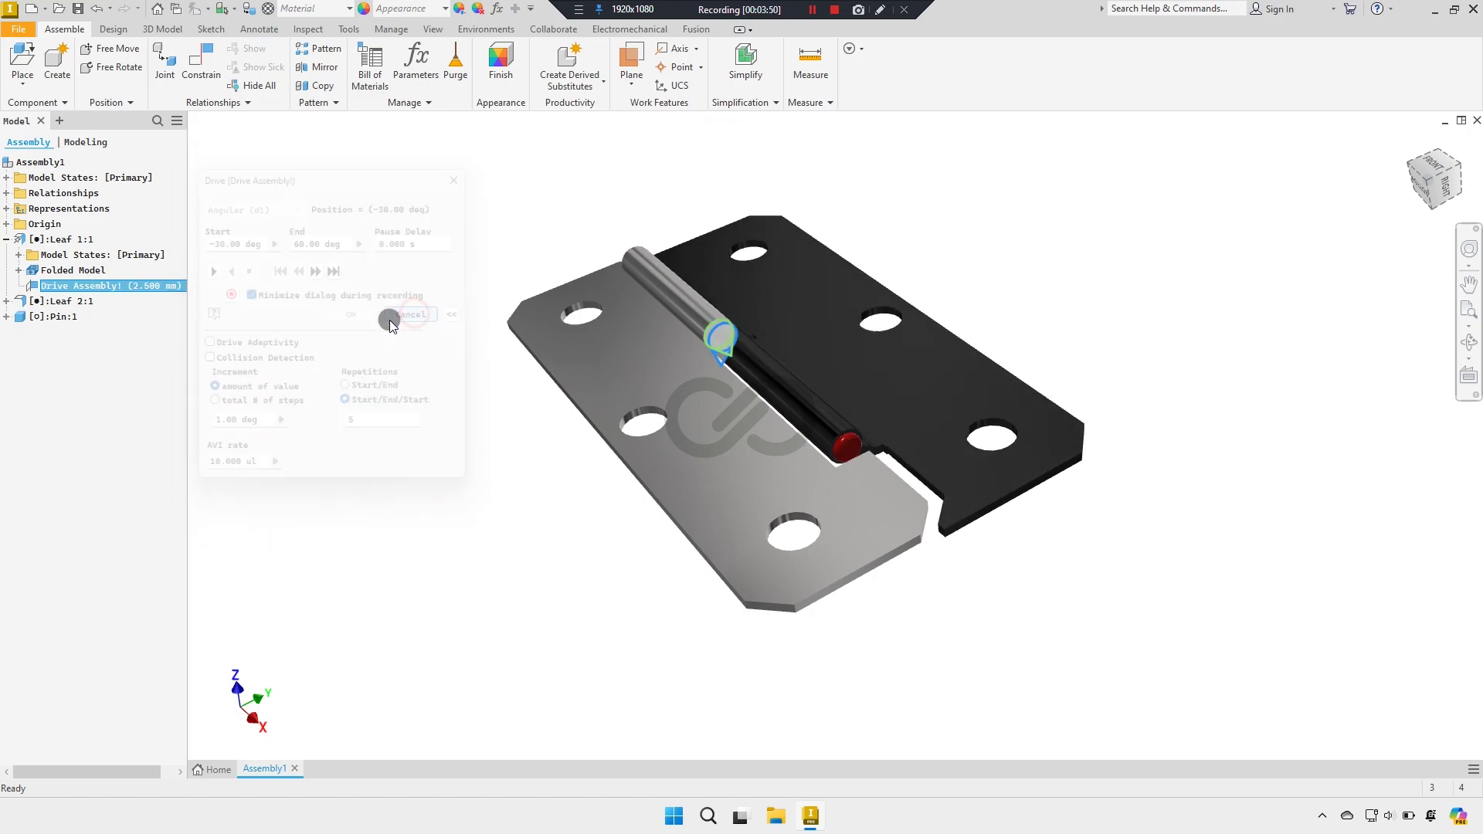
Step: Save the hinge assembly as Main Assy.iam in the INVENTOR FILES folder
key(ctrl+s)
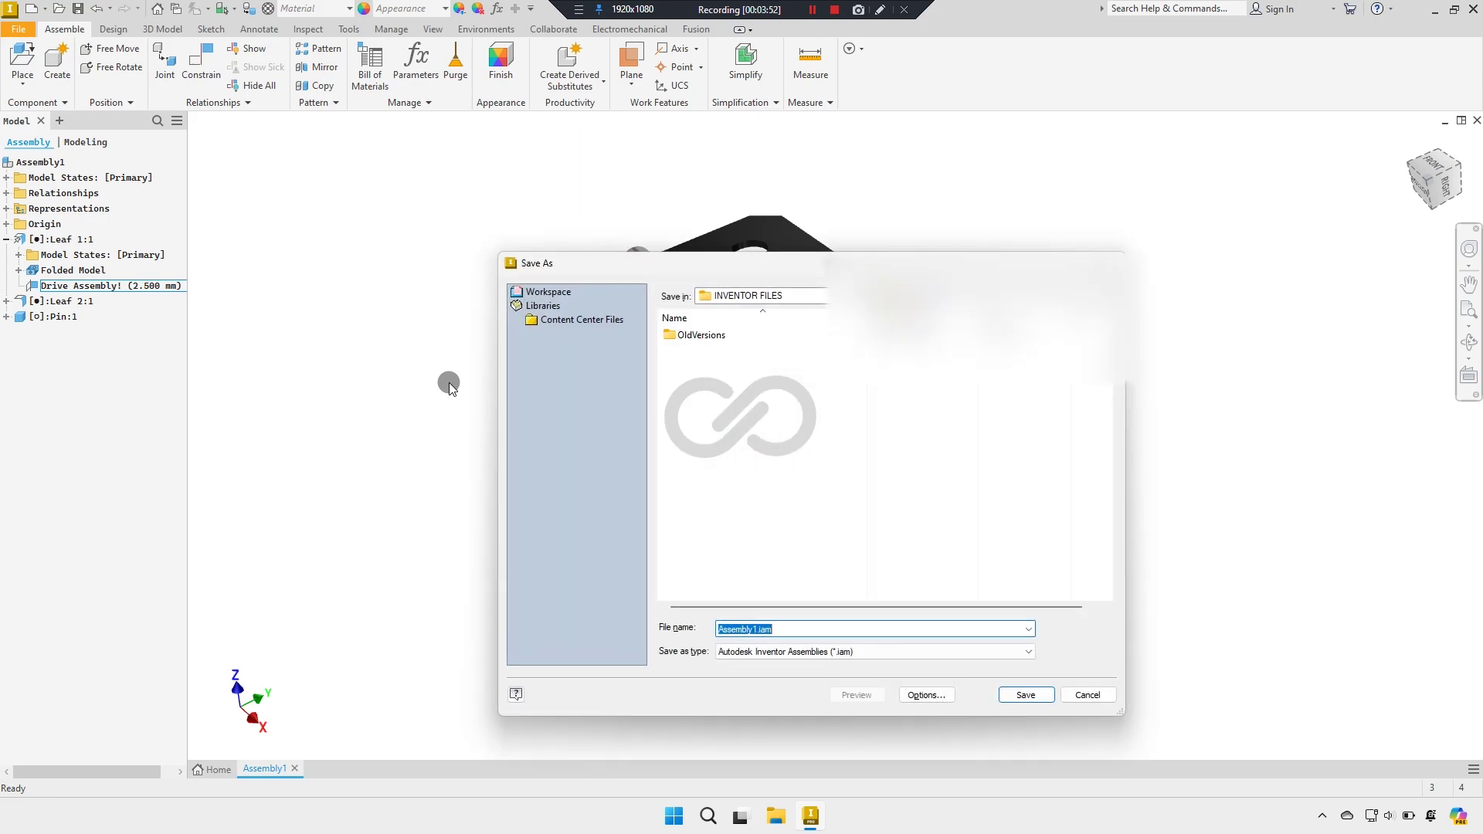
click(896, 297)
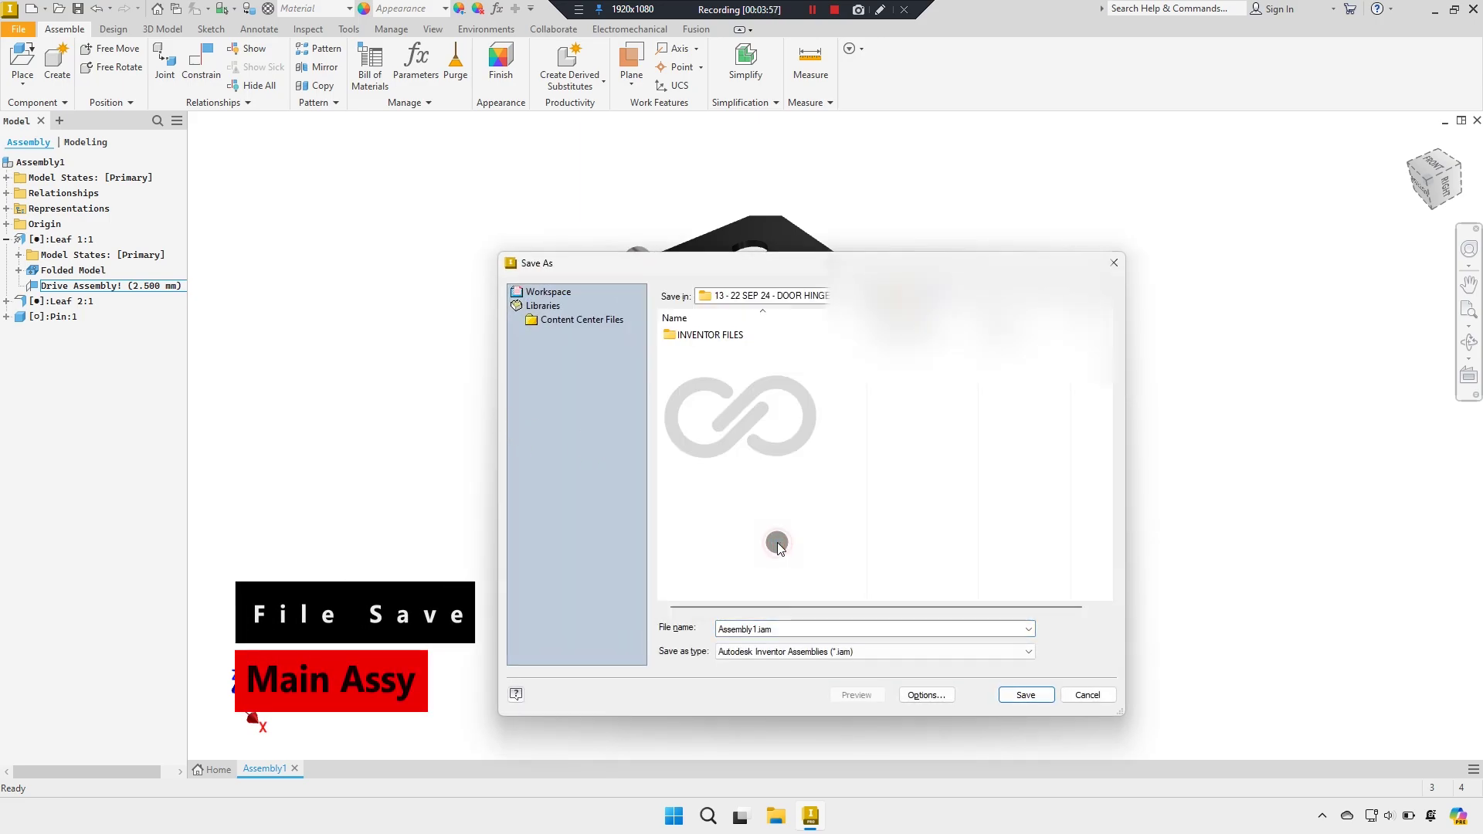
click(724, 369)
double_click(728, 344)
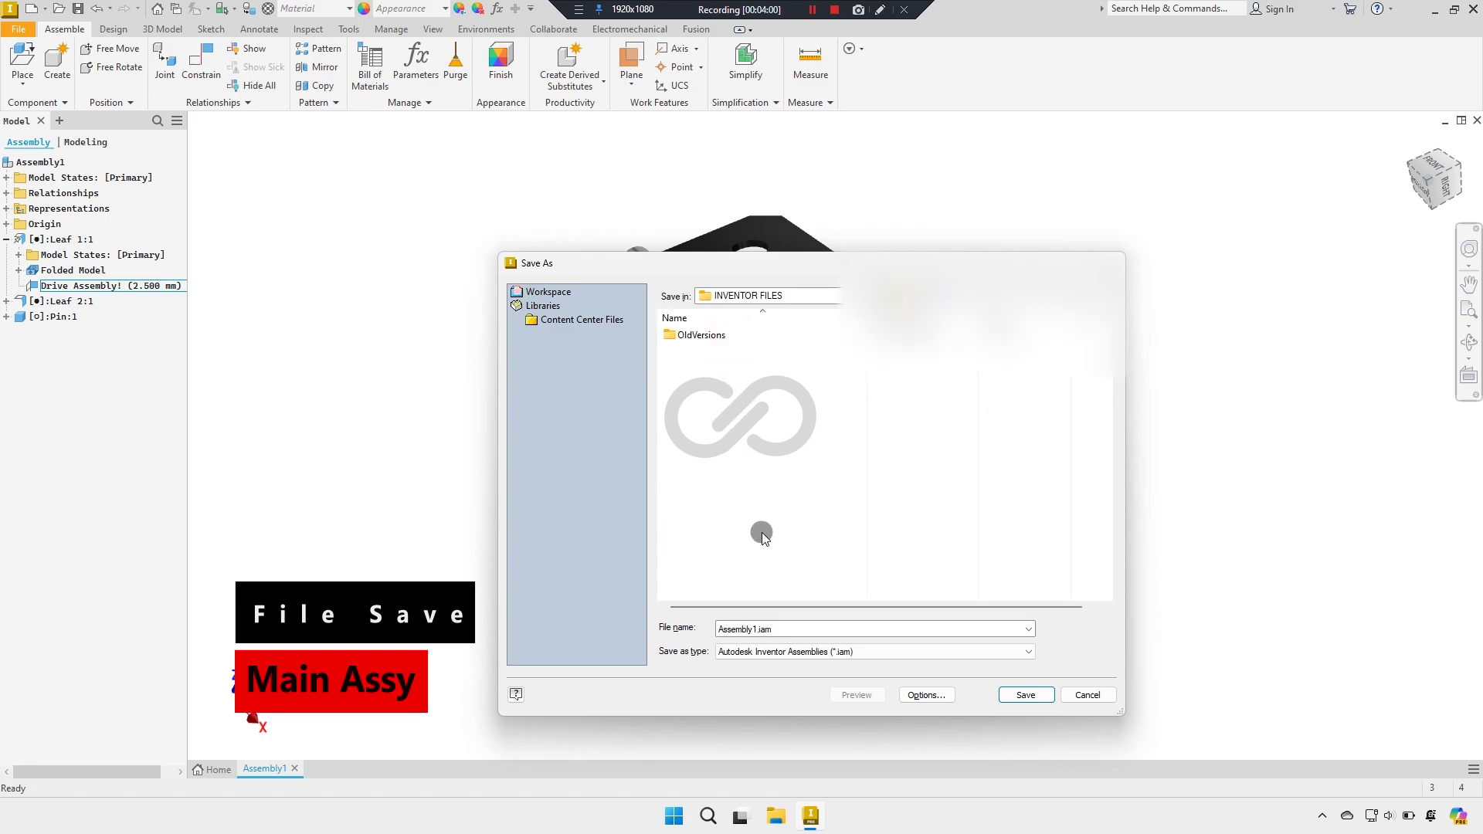
text(Main)
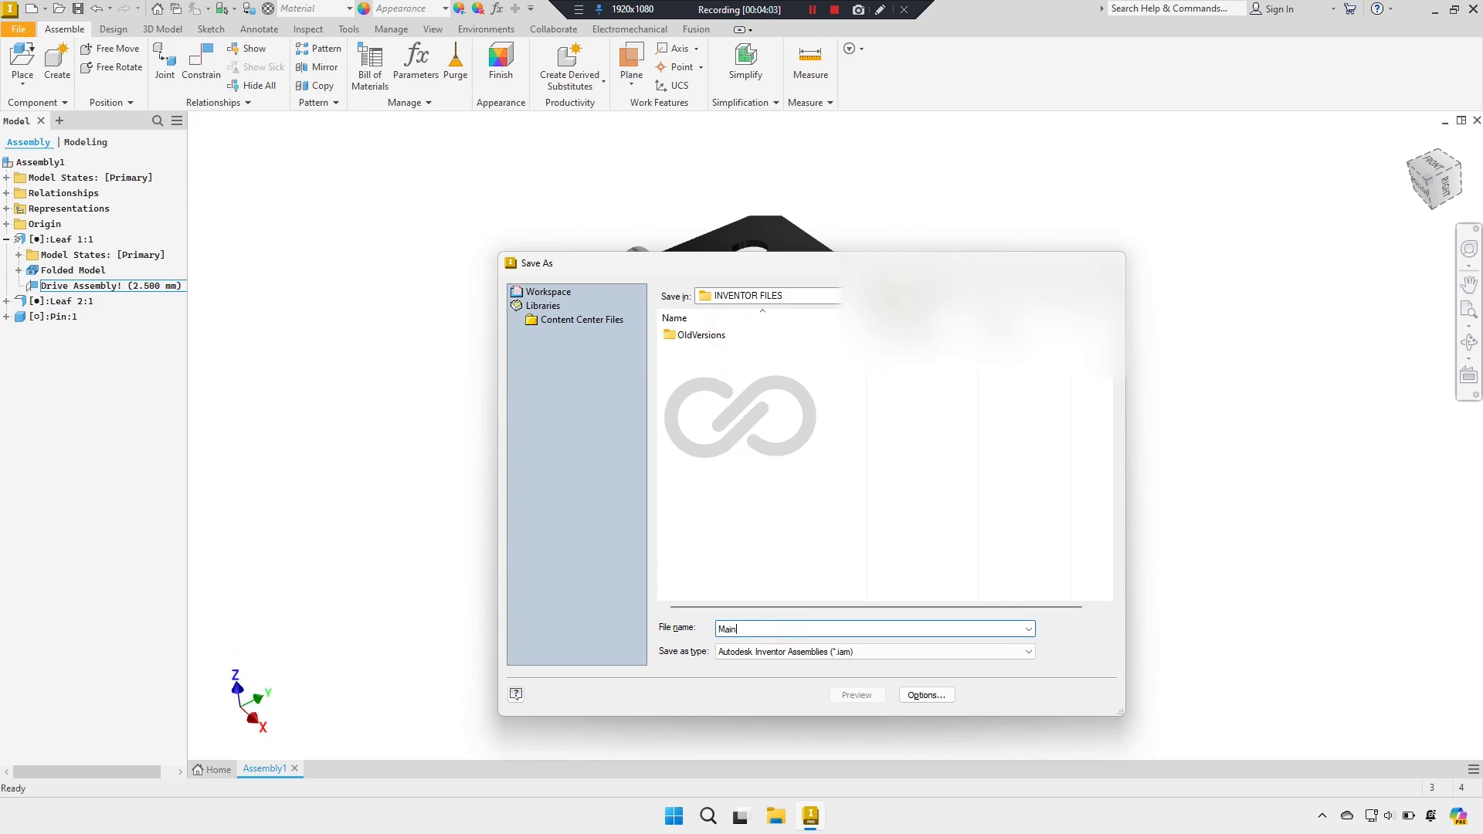
text( Assy)
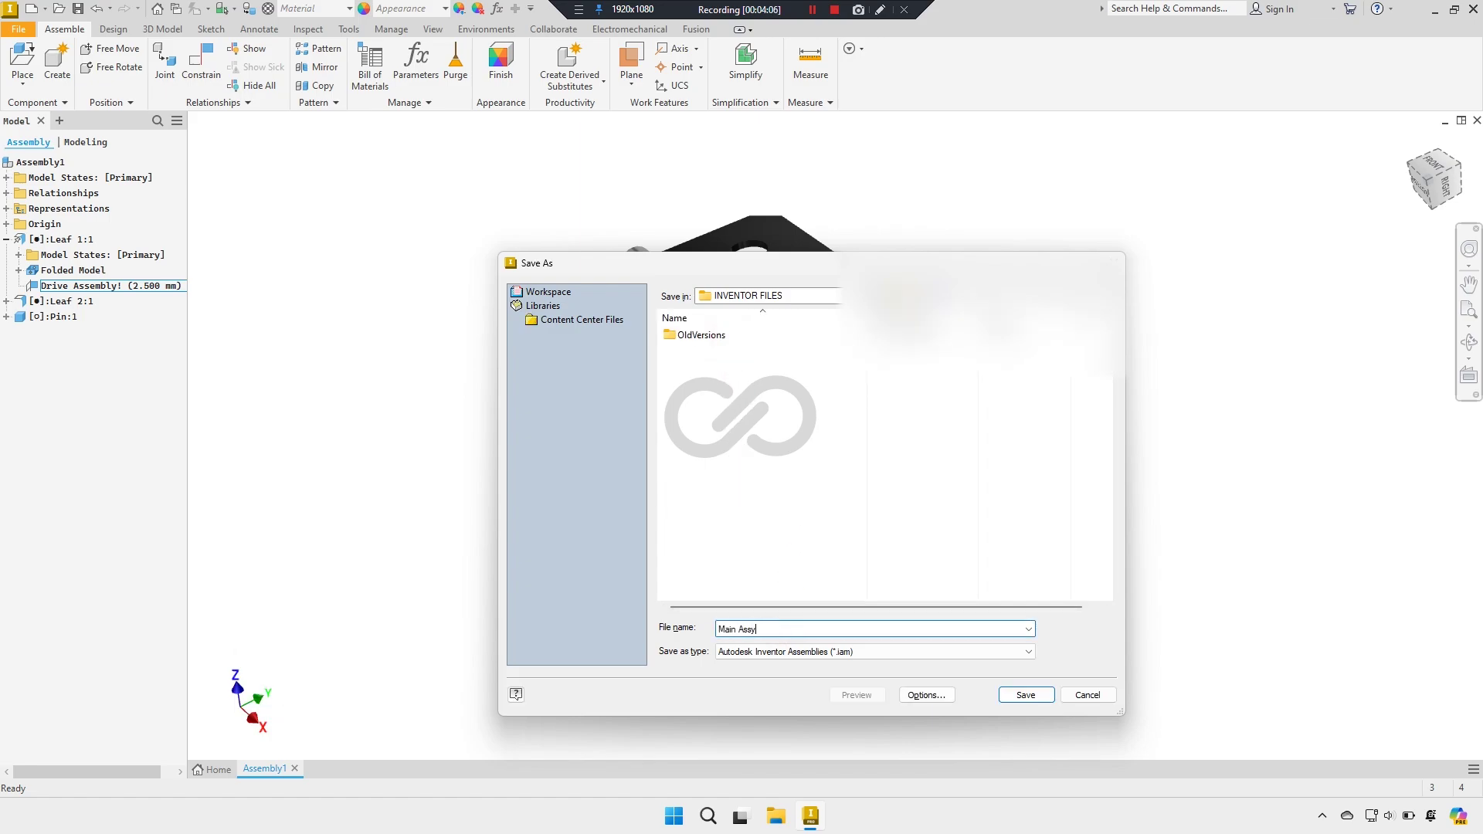
click(1025, 694)
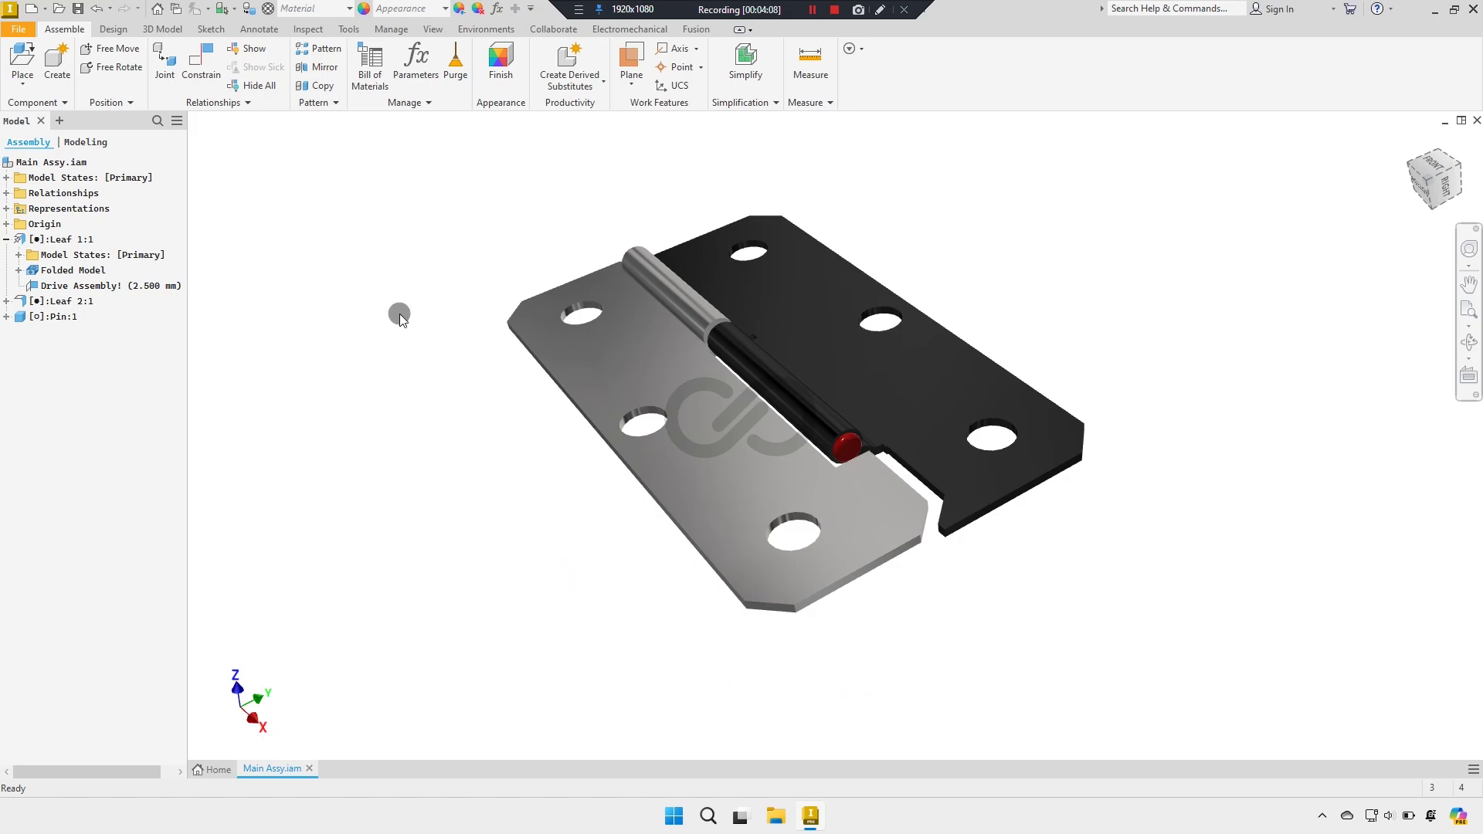